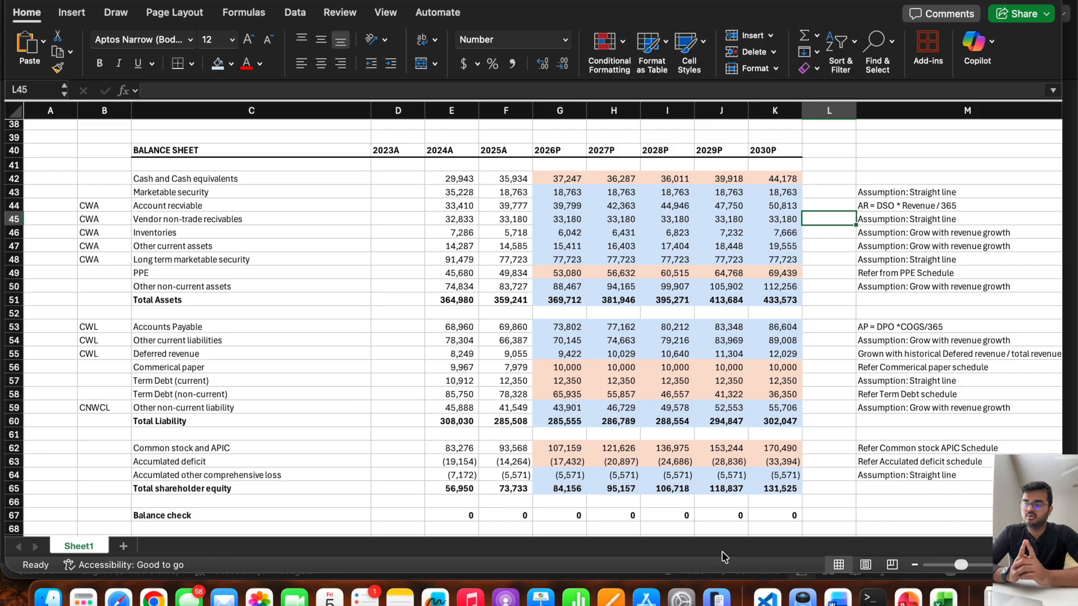
Review the balance sheet in C40:K67 along with the income statement, long-term debt schedule and cash flow statement.
{"action": "left_click", "coordinate": [191, 150]}
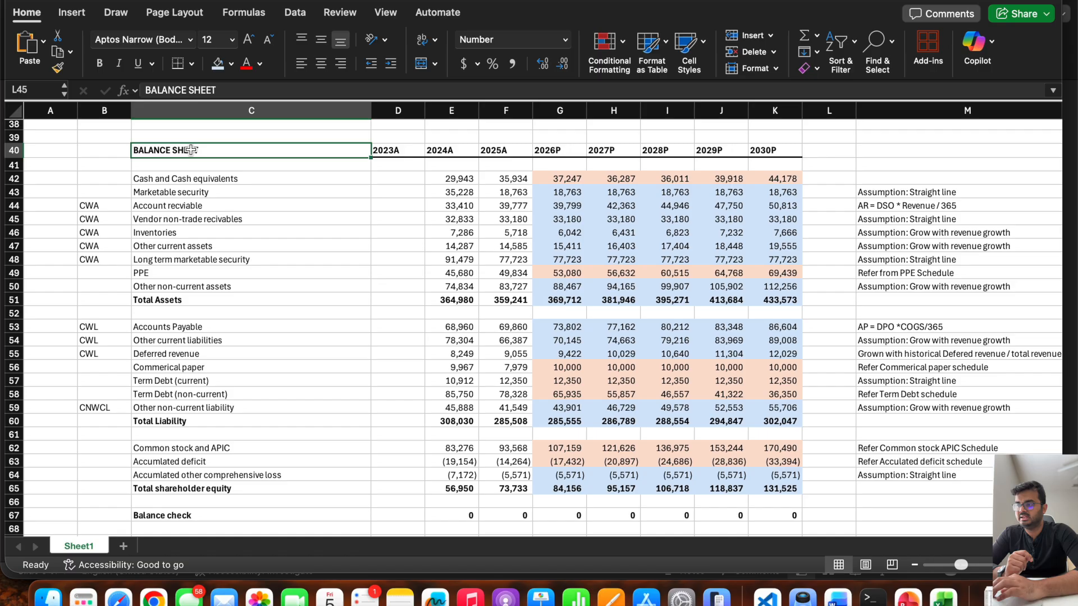
{"action": "left_click_drag", "start_coordinate": [191, 150], "coordinate": [785, 512]}
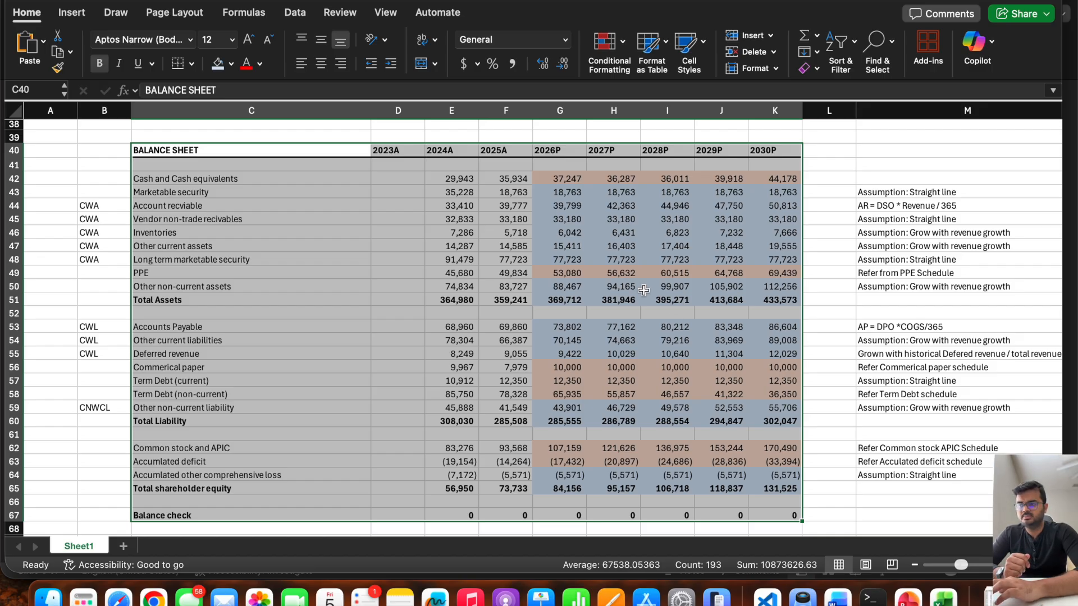
{"action": "scroll", "coordinate": [644, 291], "scroll_direction": "up", "scroll_amount": 10}
{"action": "scroll", "coordinate": [644, 290], "scroll_direction": "up", "scroll_amount": 2}
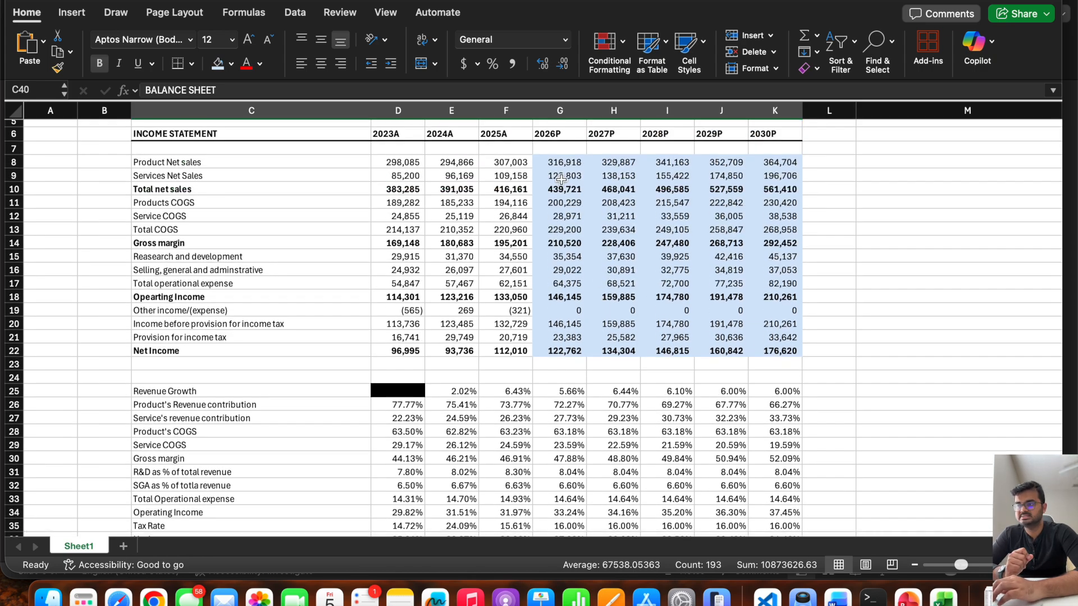
{"action": "scroll", "coordinate": [581, 271], "scroll_direction": "down", "scroll_amount": 20}
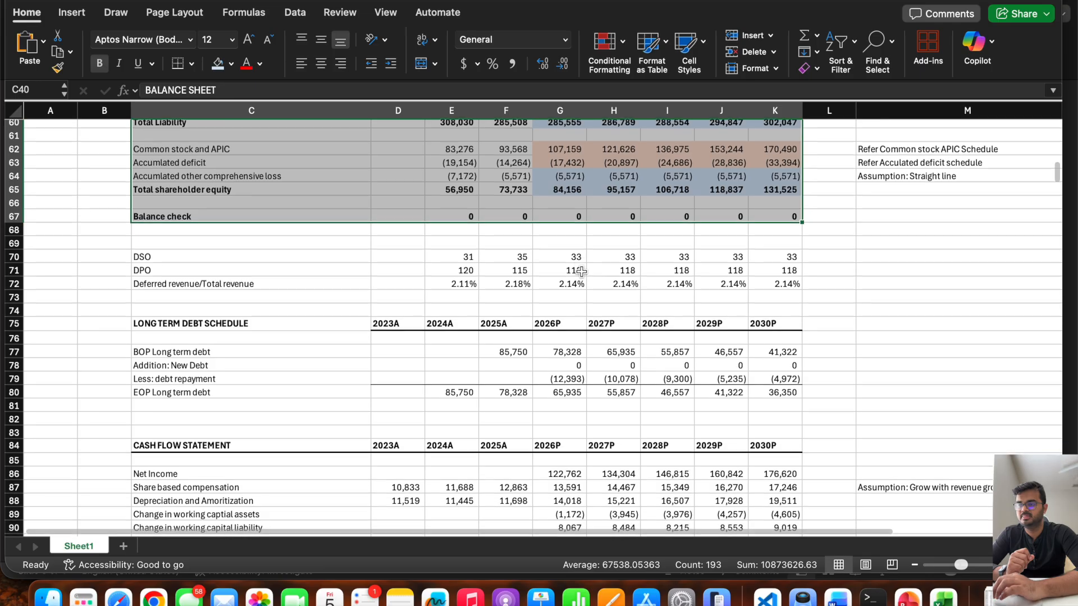
{"action": "scroll", "coordinate": [581, 272], "scroll_direction": "down", "scroll_amount": 3}
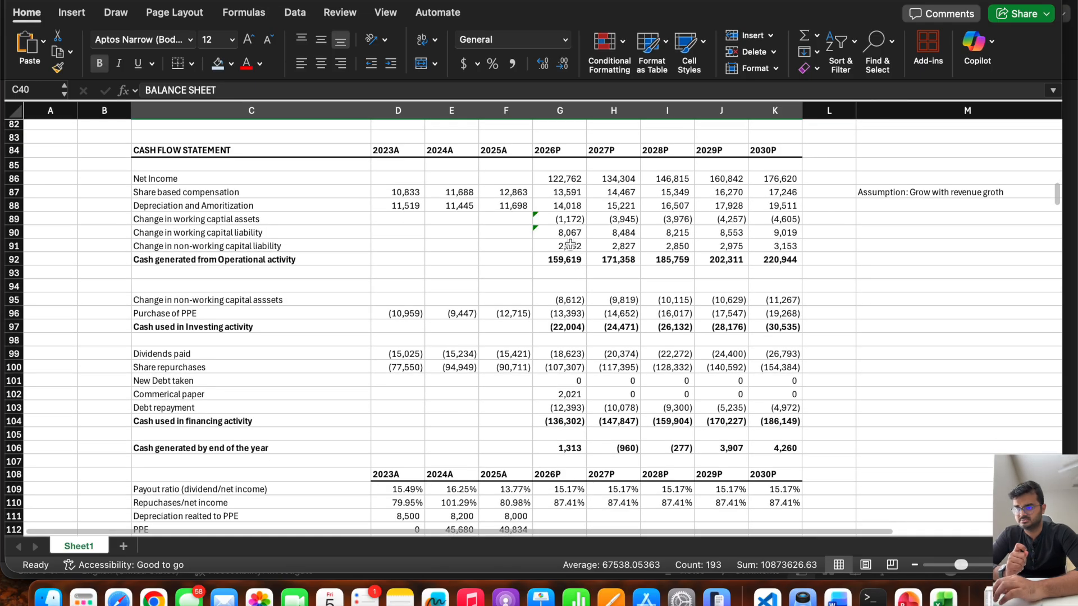
{"action": "scroll", "coordinate": [570, 244], "scroll_direction": "up", "scroll_amount": 8}
{"action": "scroll", "coordinate": [570, 244], "scroll_direction": "up", "scroll_amount": 6}
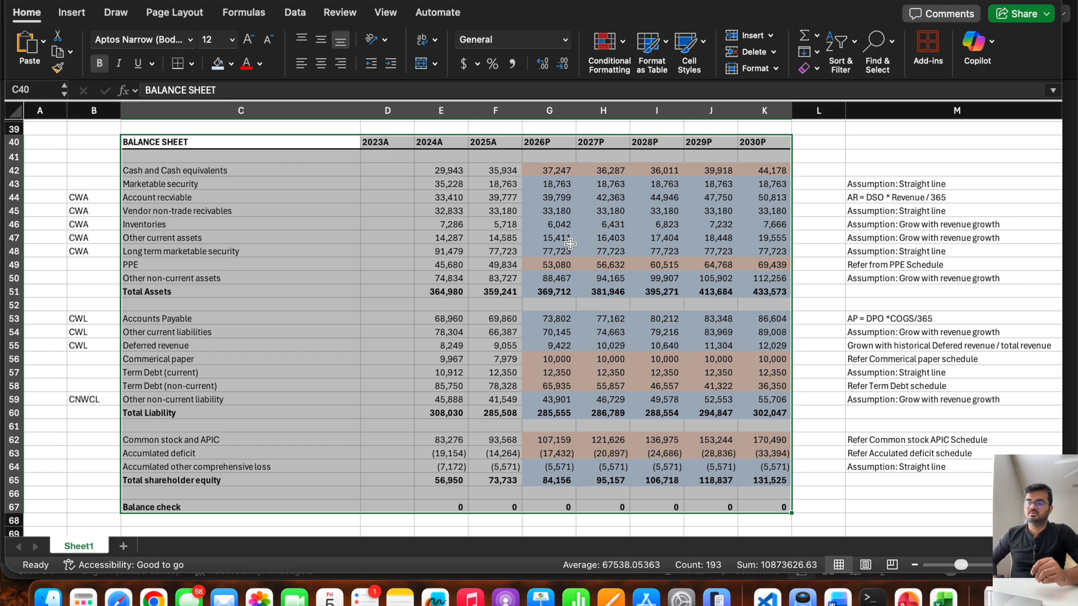
{"action": "left_click", "coordinate": [317, 345]}
{"action": "scroll", "coordinate": [269, 346], "scroll_direction": "up", "scroll_amount": 8}
{"action": "scroll", "coordinate": [269, 346], "scroll_direction": "down", "scroll_amount": 6}
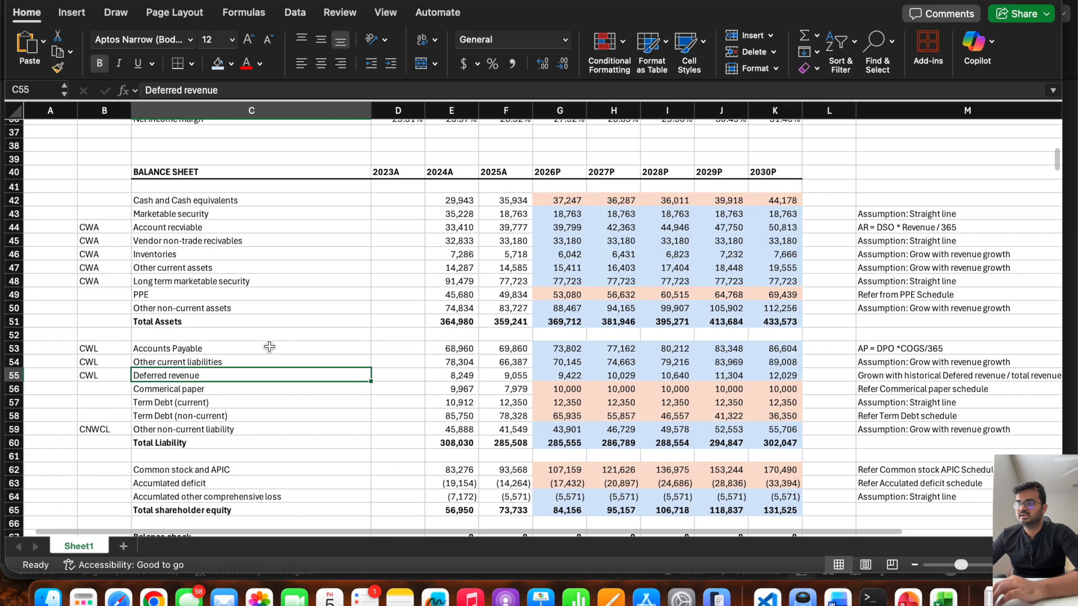
Rename the worksheet Sheet1 as FSM.
{"action": "double_click", "coordinate": [67, 547]}
{"action": "type", "text": "FSM"}
{"action": "left_click", "coordinate": [78, 515]}
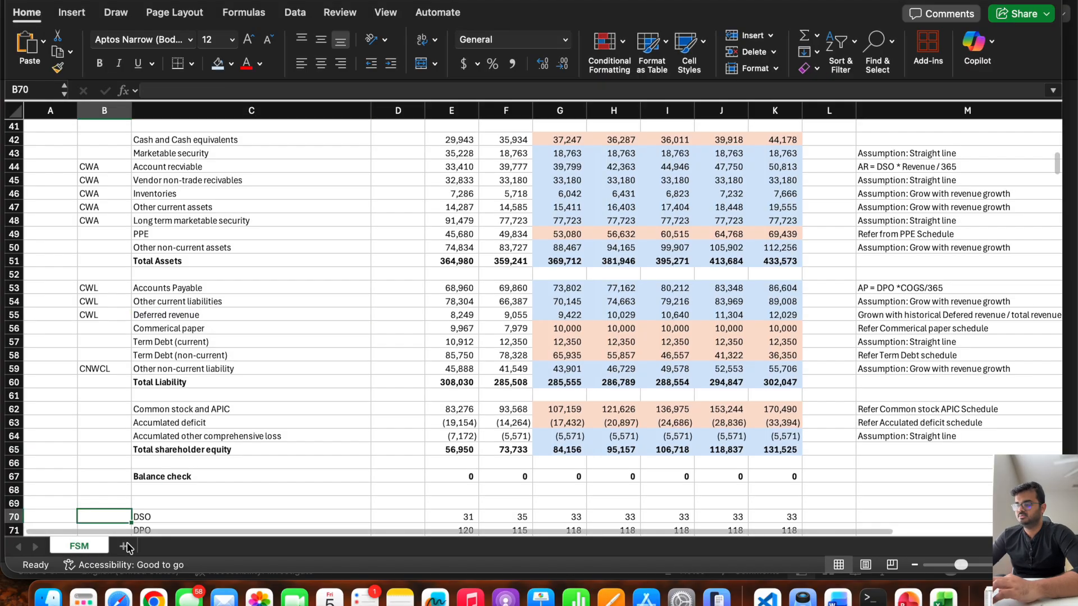
Add a new worksheet after FSM and name it DCF.
{"action": "left_click", "coordinate": [123, 546]}
{"action": "double_click", "coordinate": [134, 547]}
{"action": "type", "text": "DCF"}
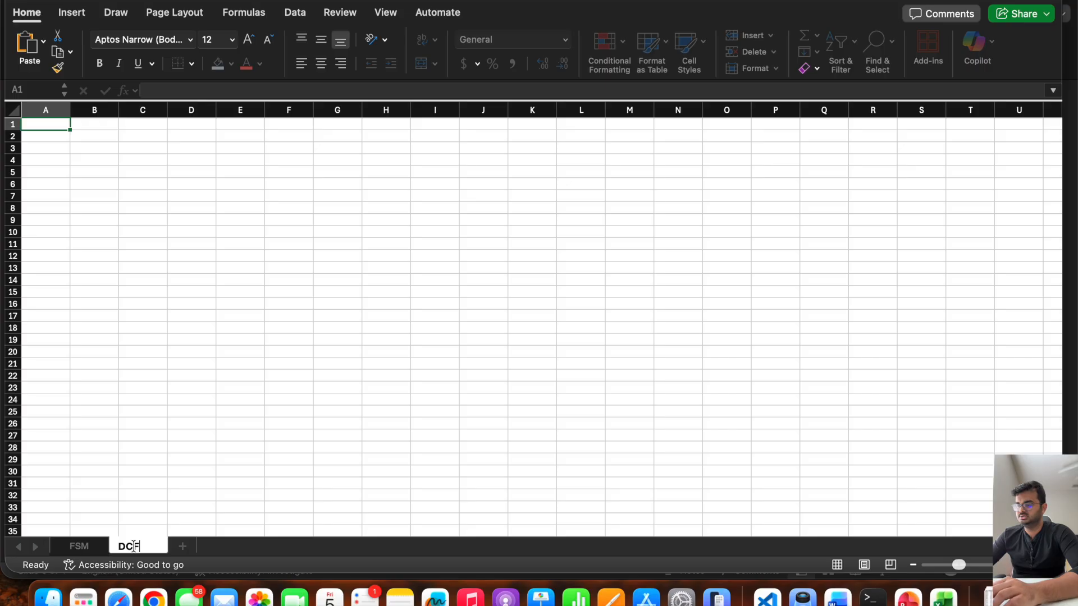
{"action": "key", "text": "Return"}
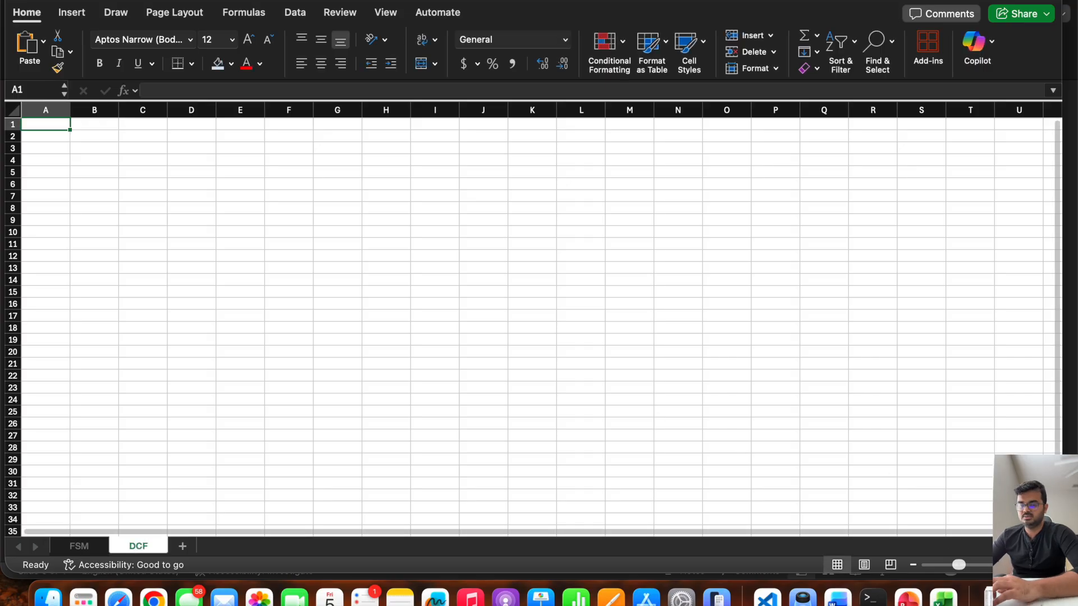
Enter the heading "Unlevered Free Cash Flow" in cell B8 of the DCF sheet.
{"action": "left_click", "coordinate": [1005, 564]}
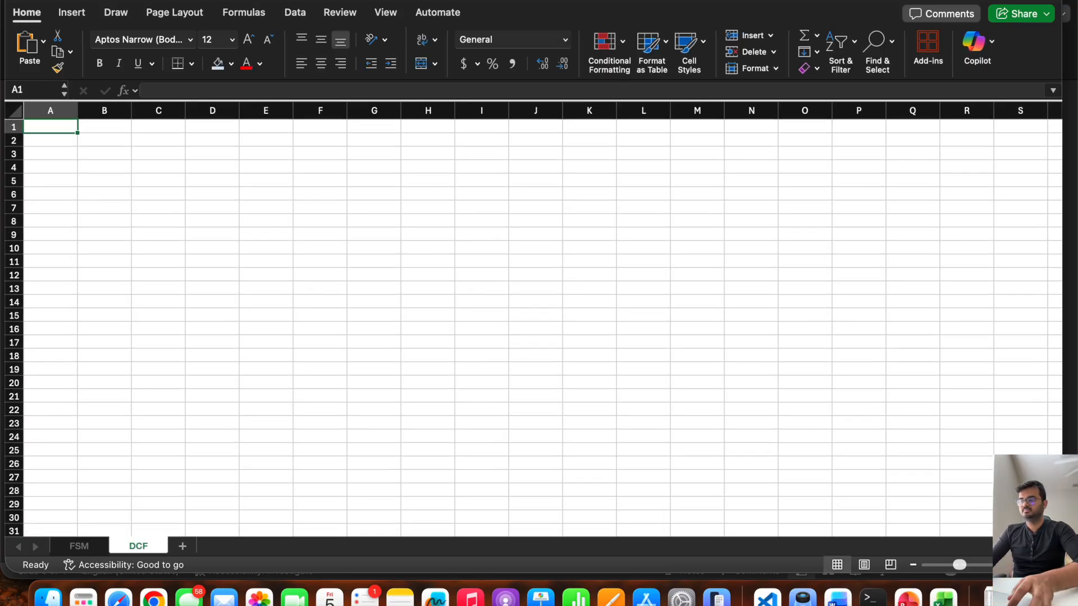
{"action": "left_click", "coordinate": [105, 219]}
{"action": "type", "text": "Unleve"}
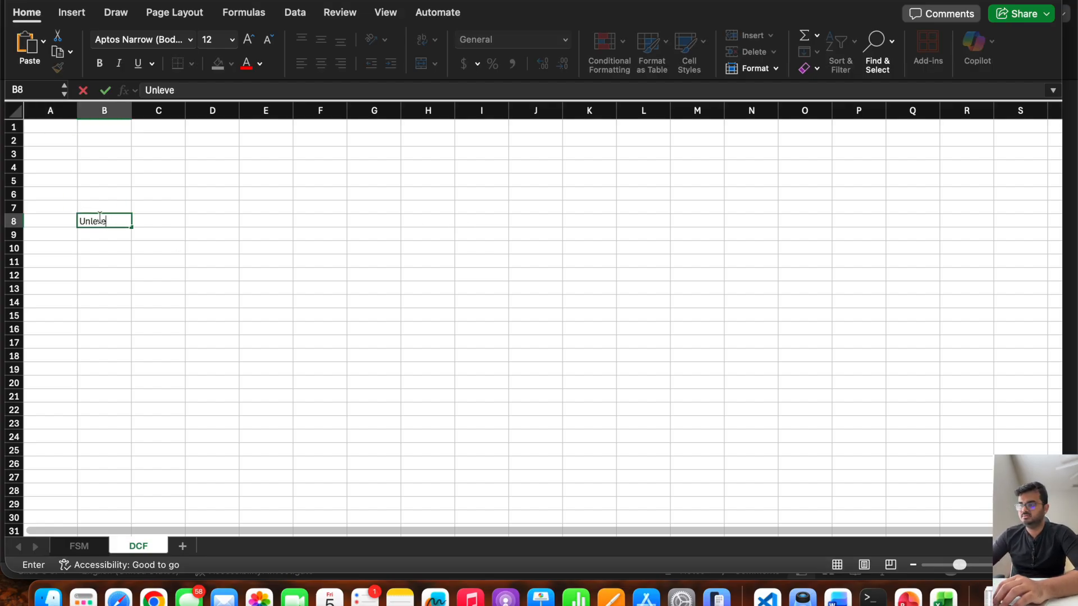
{"action": "type", "text": "red Fre"}
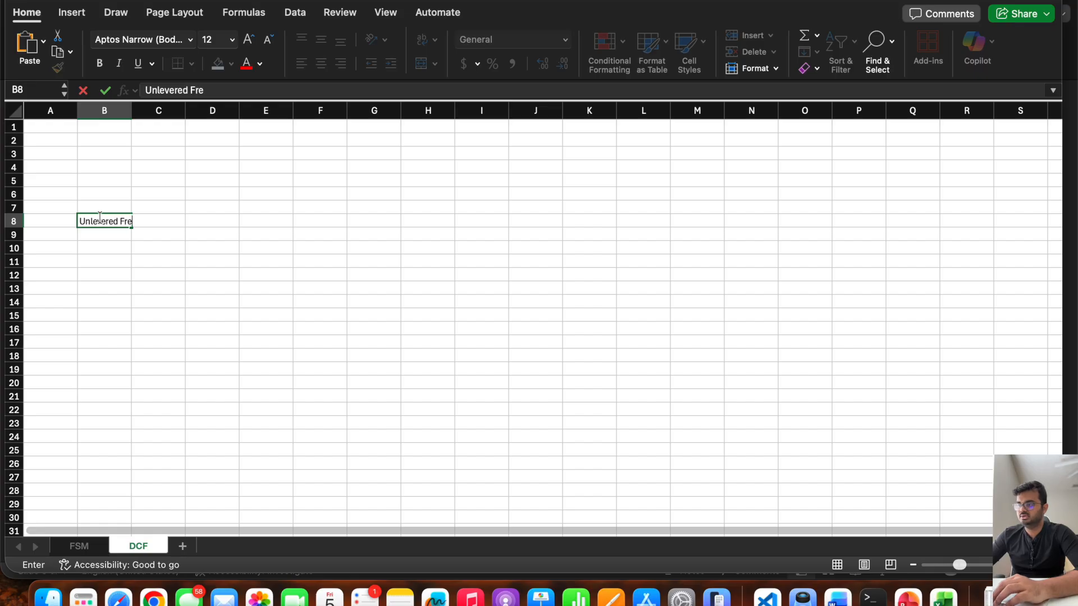
{"action": "type", "text": "e Cash Flow"}
{"action": "key", "text": "Return"}
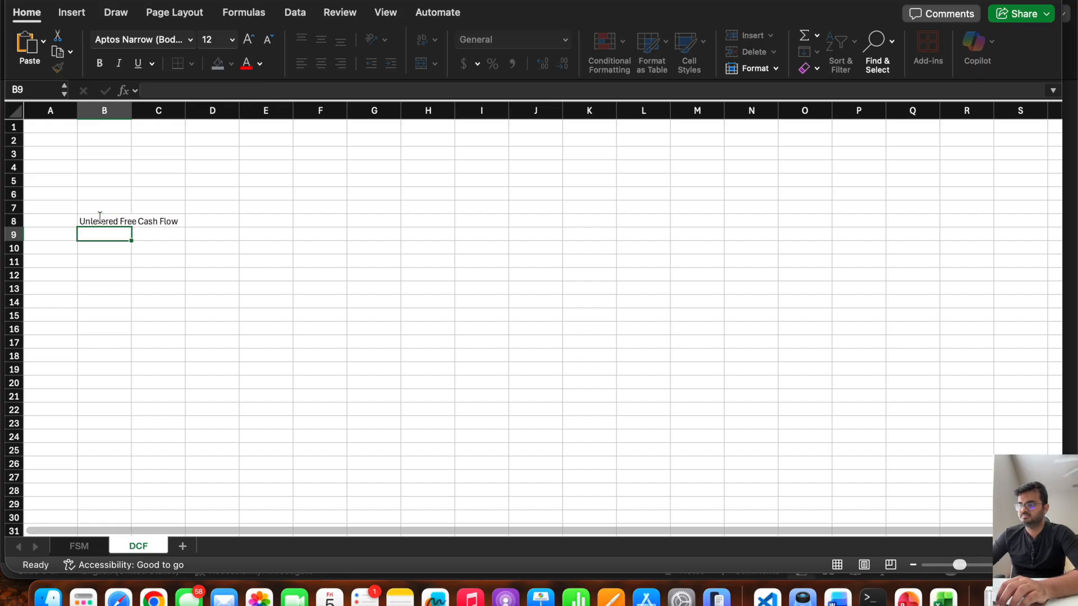
Make the heading in B8 bold and widen column B so the whole heading fits.
{"action": "left_click", "coordinate": [99, 218]}
{"action": "key", "text": "super+b"}
{"action": "left_click_drag", "start_coordinate": [132, 112], "coordinate": [266, 112]}
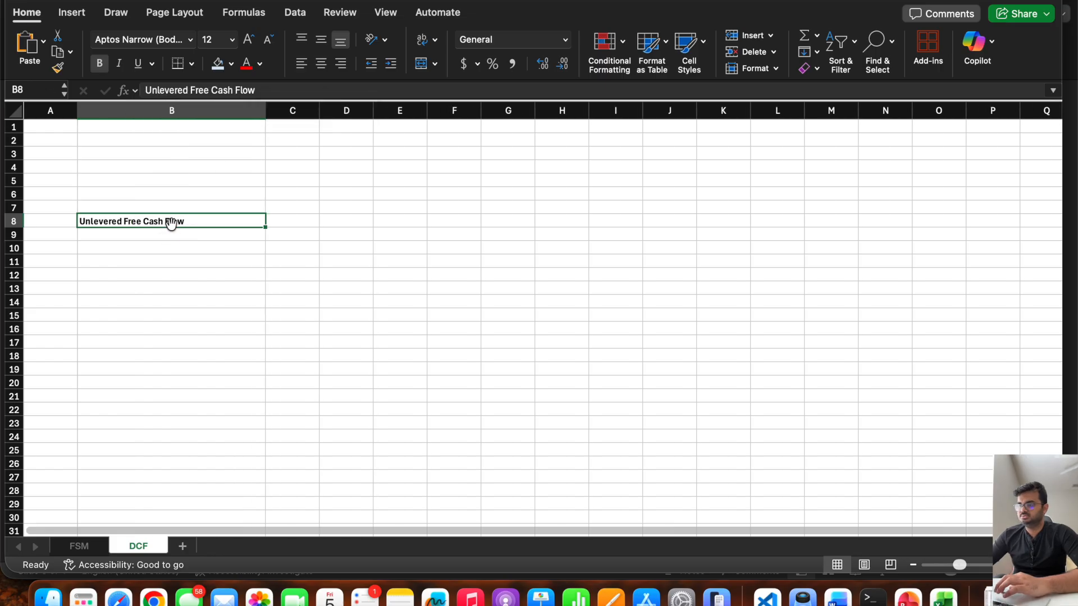
Switch to Chrome and check the fiscal year-end date on the first page of Apple's Form 10-K.
{"action": "left_click", "coordinate": [171, 250]}
{"action": "left_click", "coordinate": [169, 261]}
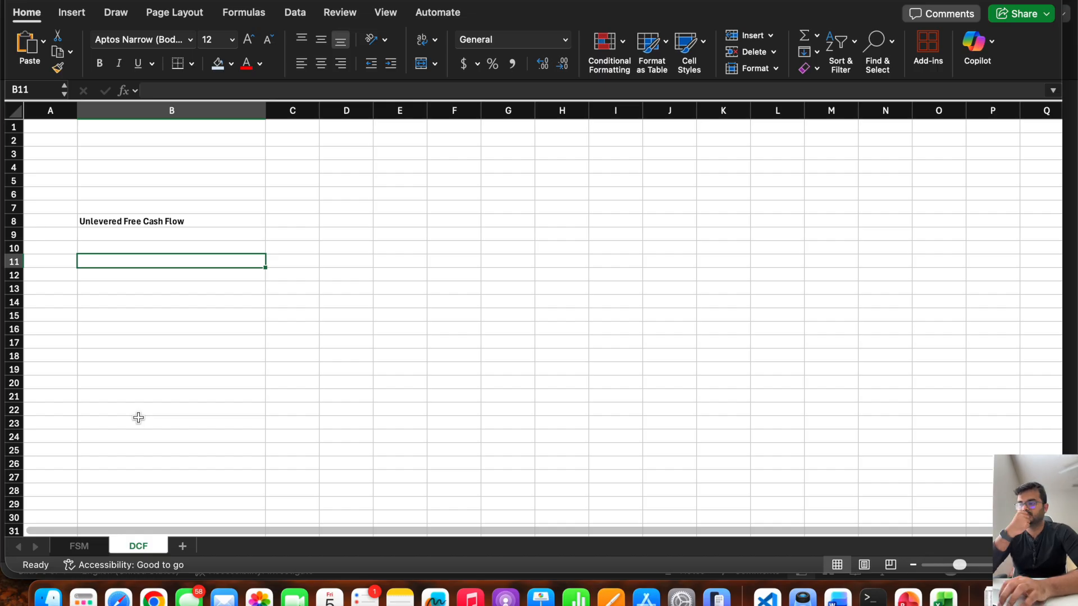
{"action": "left_click", "coordinate": [400, 261]}
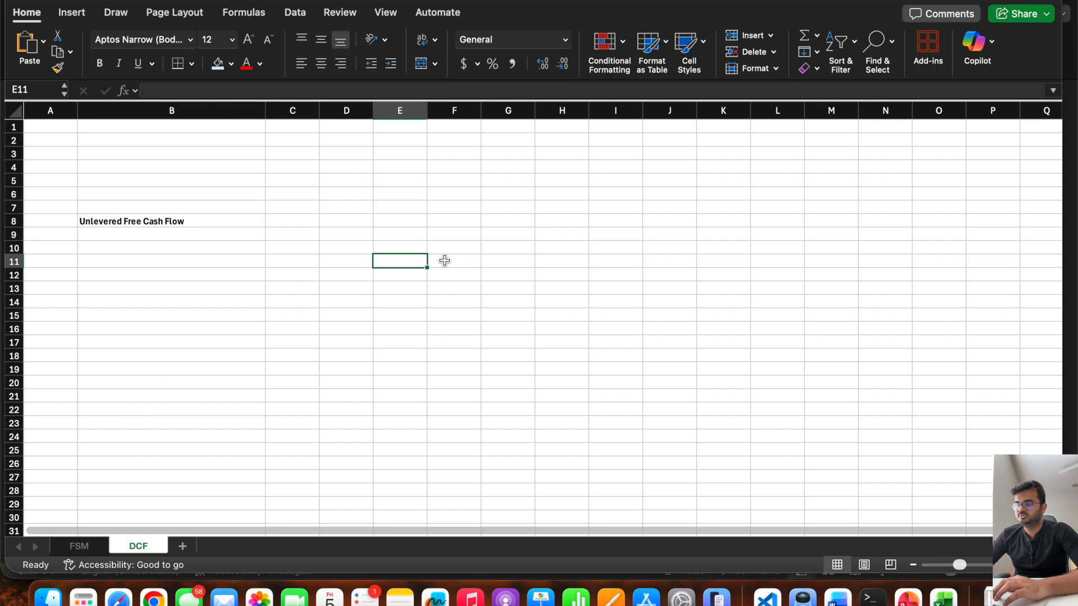
{"action": "left_click", "coordinate": [2, 303]}
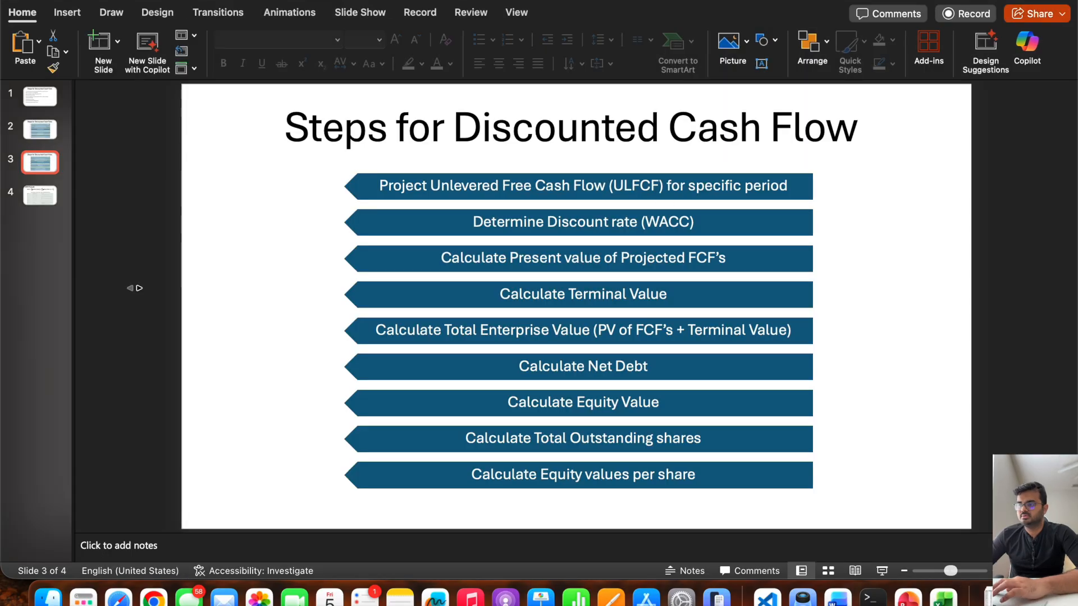
{"action": "key", "text": "super+Tab"}
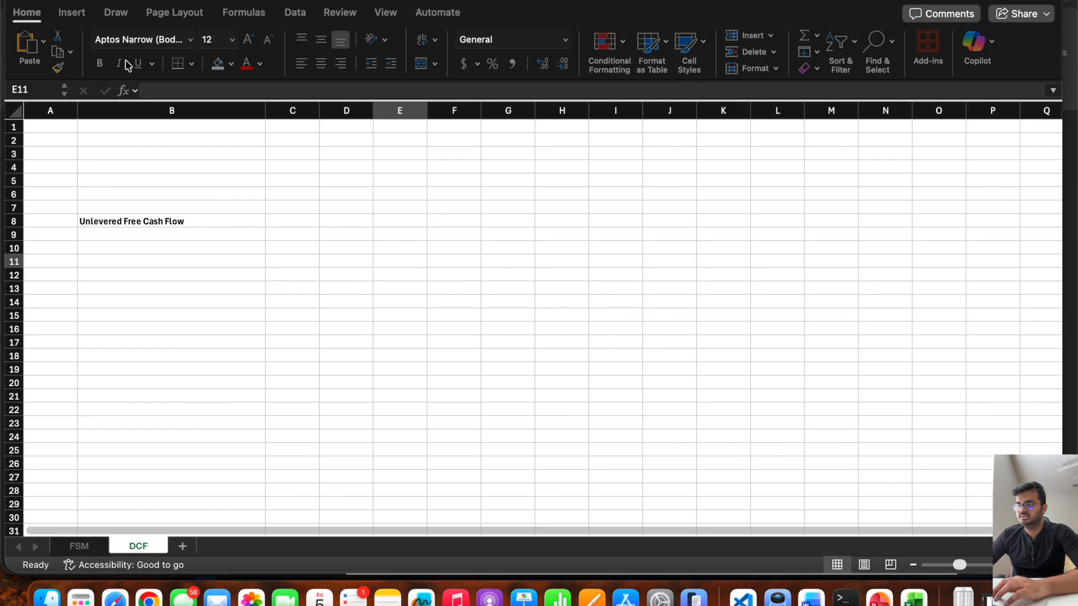
{"action": "left_click", "coordinate": [149, 599]}
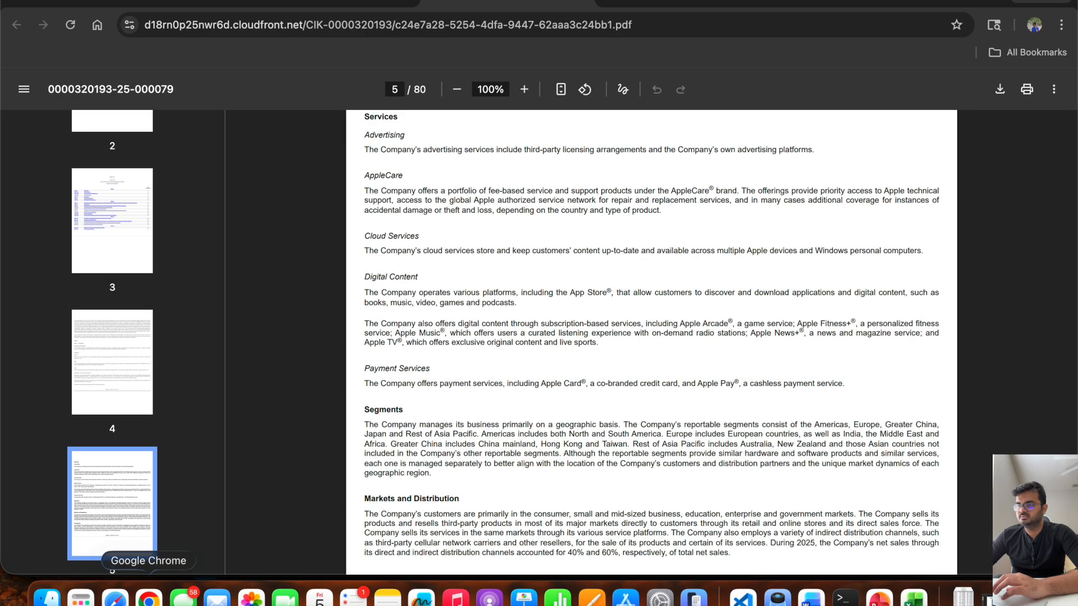
{"action": "key", "text": "Home"}
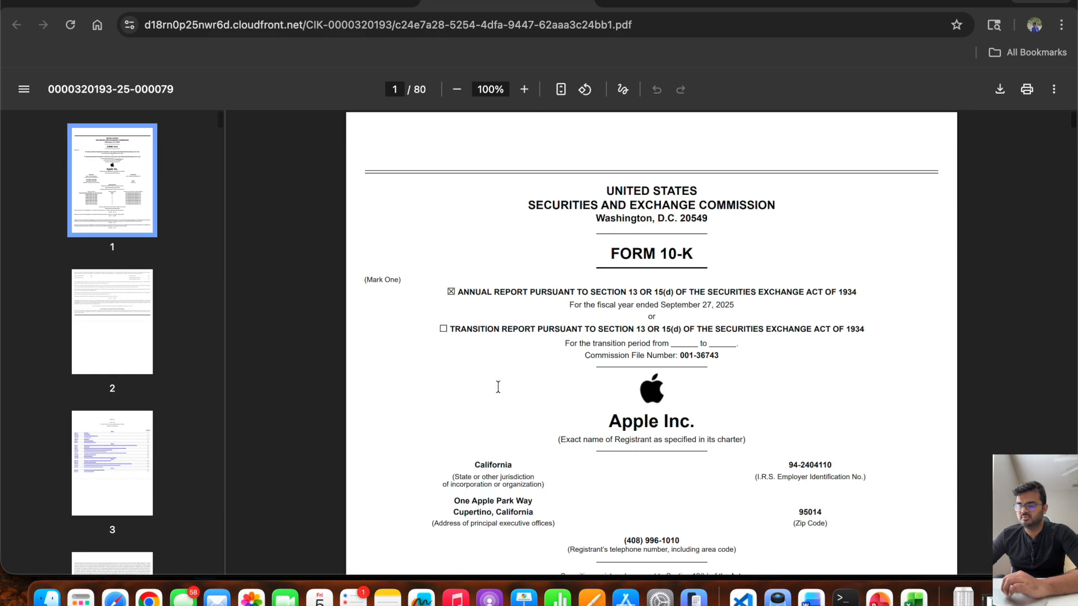
{"action": "scroll", "coordinate": [498, 387], "scroll_direction": "down", "scroll_amount": 2}
{"action": "scroll", "coordinate": [498, 386], "scroll_direction": "down", "scroll_amount": 5}
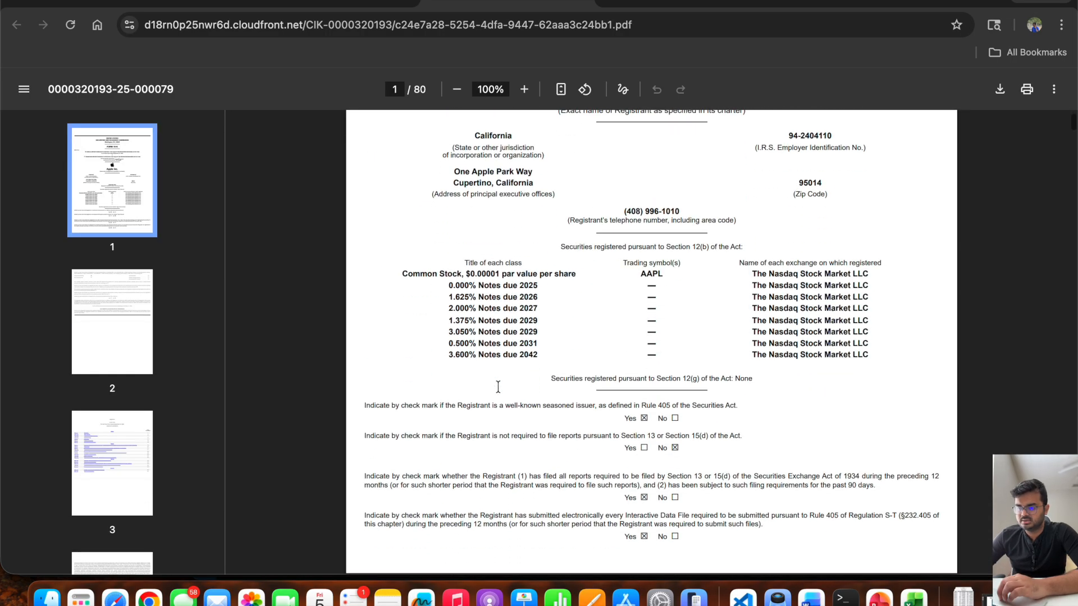
{"action": "scroll", "coordinate": [498, 386], "scroll_direction": "up", "scroll_amount": 8}
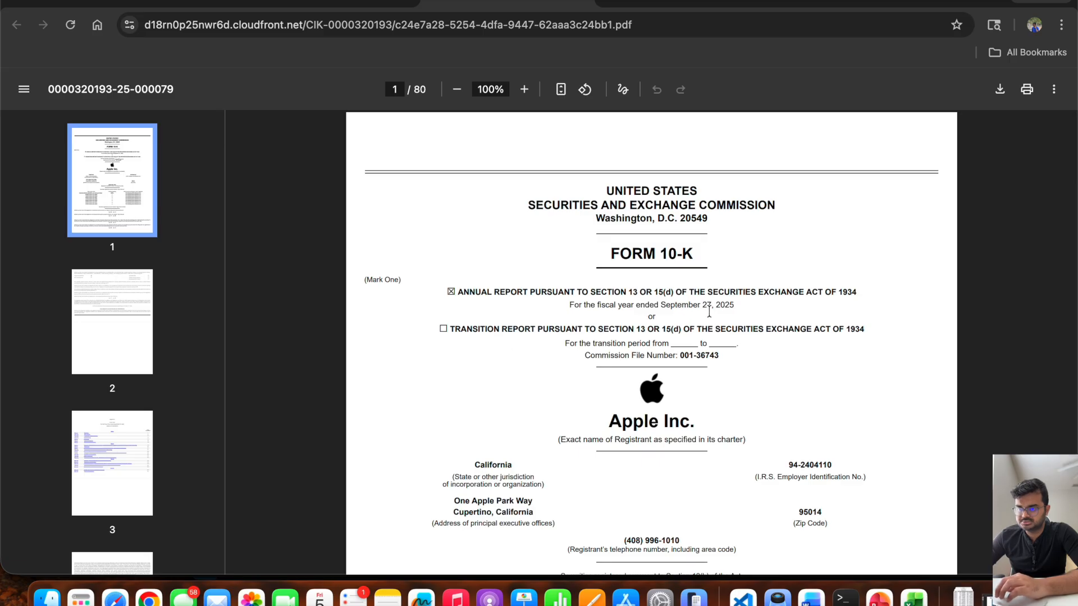
Switch back to Excel and enter the date 09/27/2025 in cell E11 of the DCF sheet.
{"action": "left_click", "coordinate": [914, 599]}
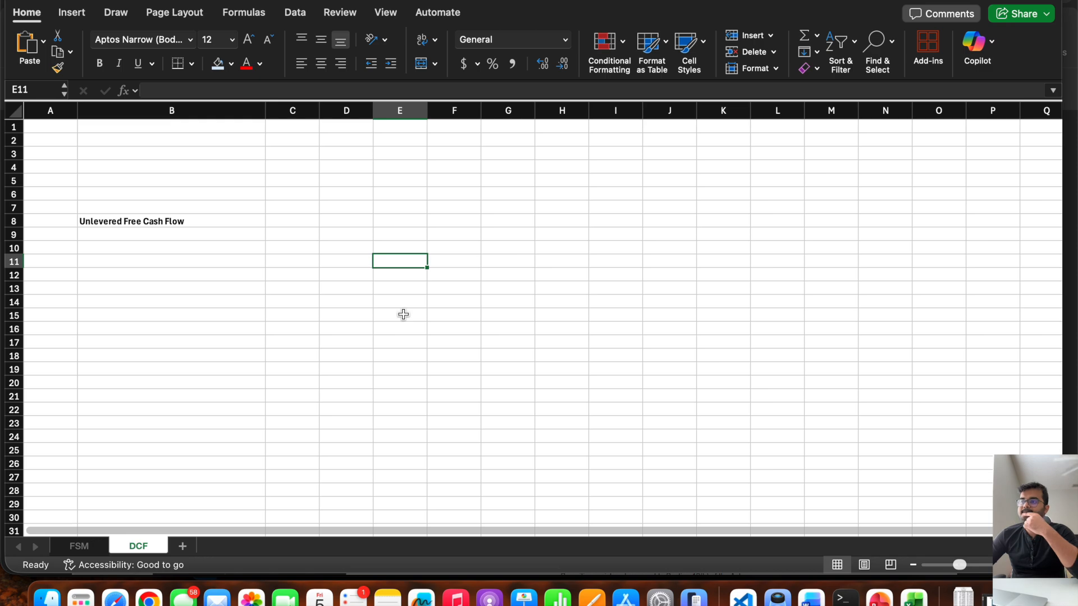
{"action": "type", "text": "09"}
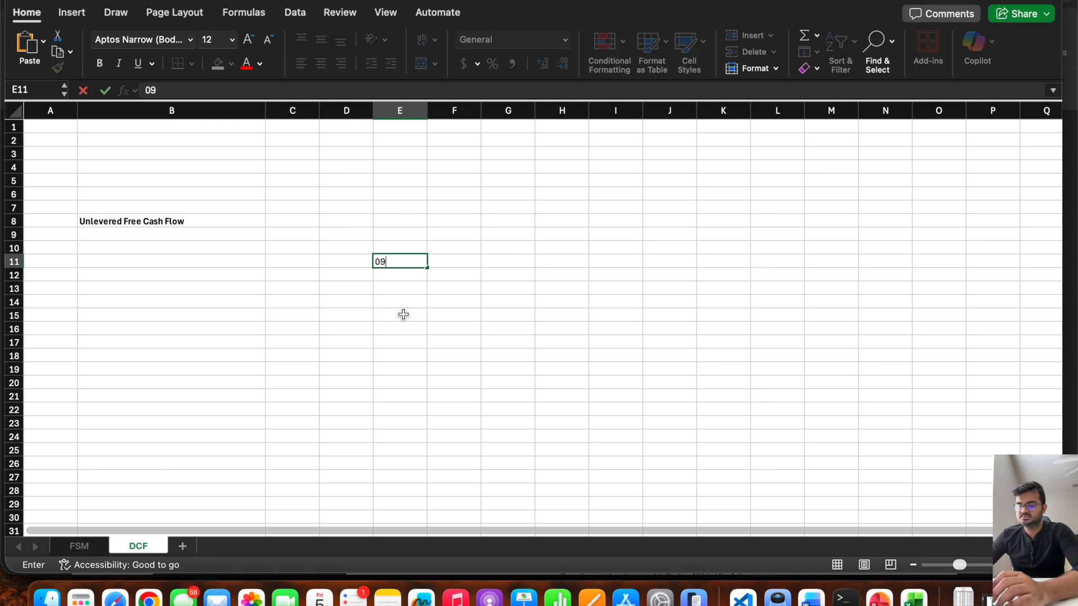
{"action": "type", "text": "/27/2025"}
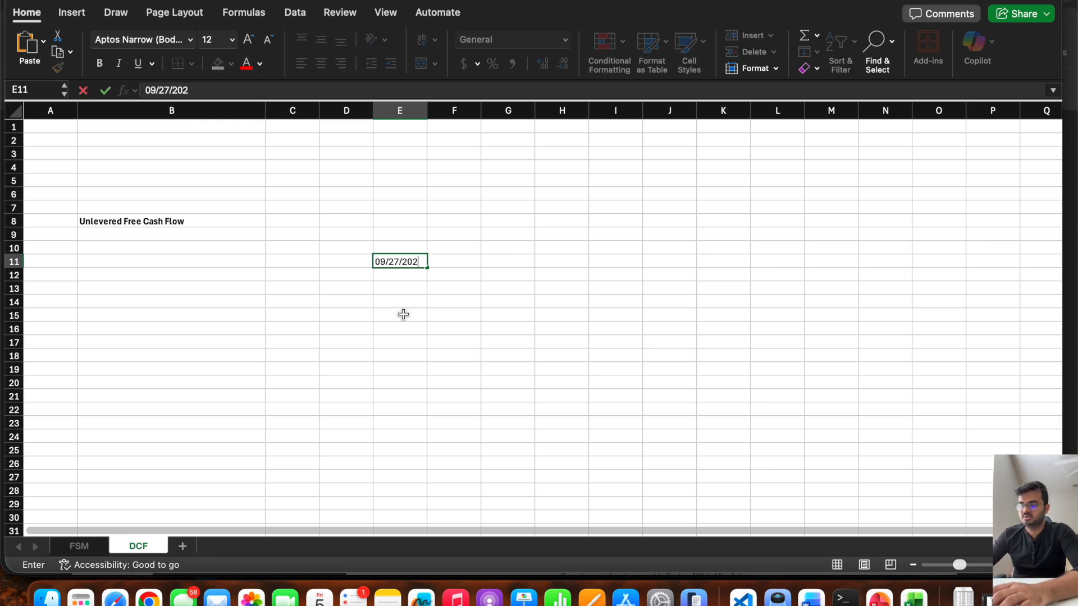
{"action": "key", "text": "Tab"}
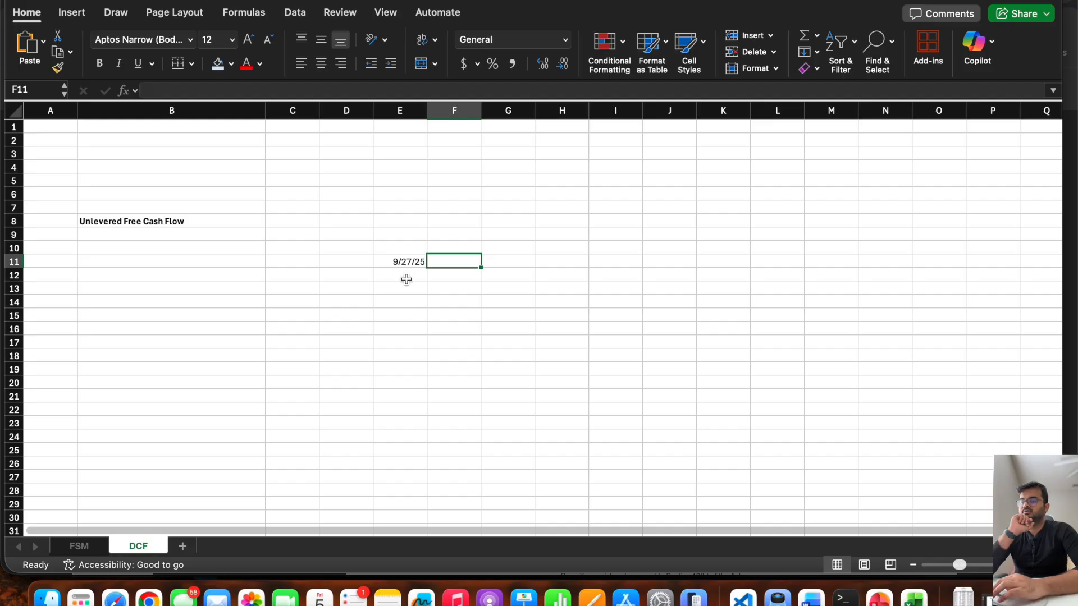
{"action": "left_click", "coordinate": [403, 261]}
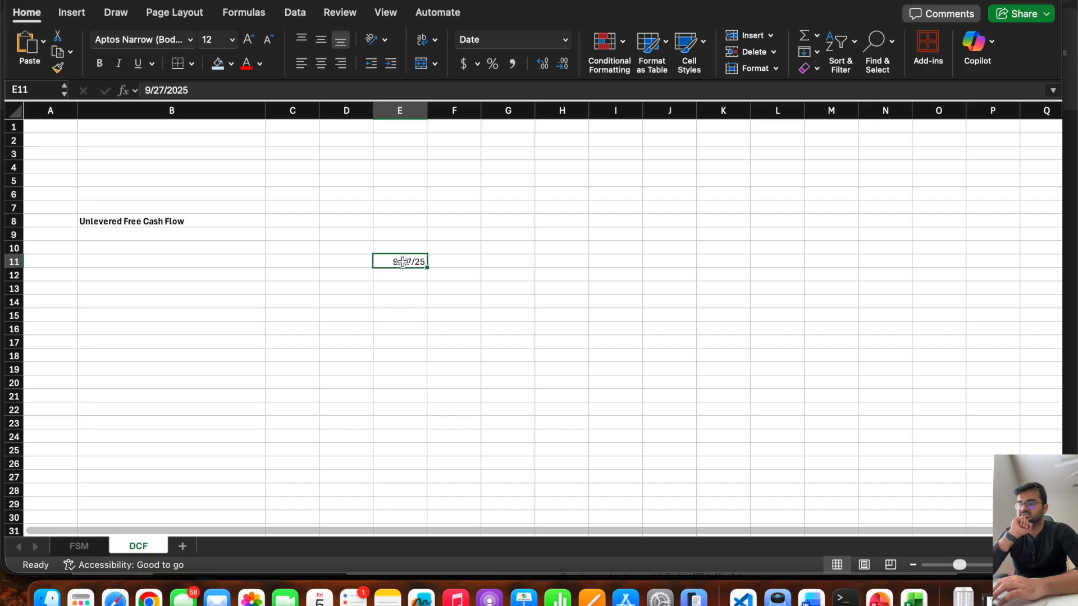
{"action": "left_click", "coordinate": [450, 261]}
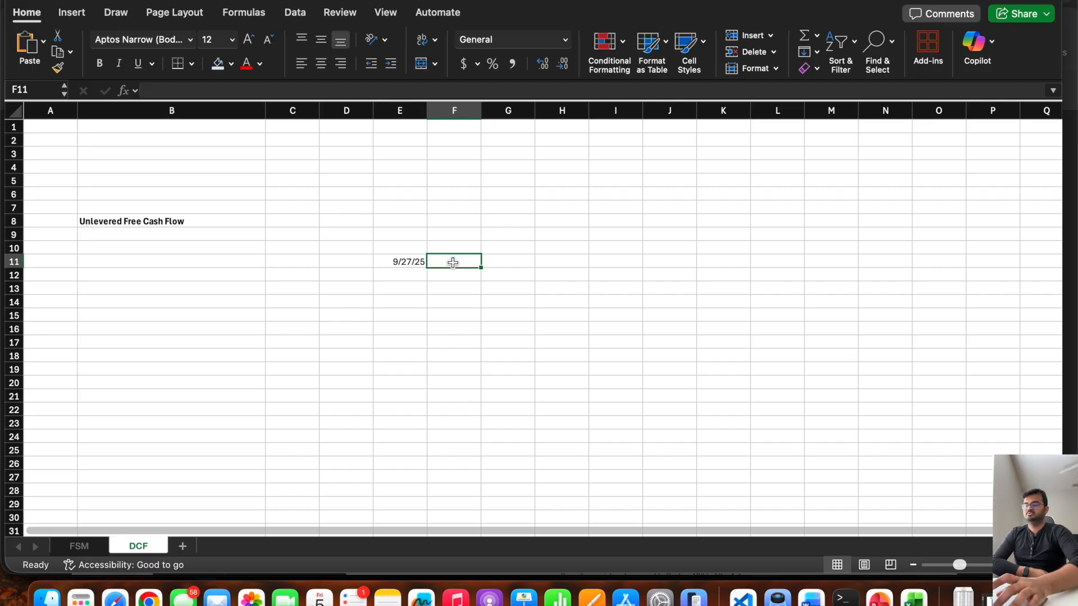
{"action": "type", "text": "9/30/"}
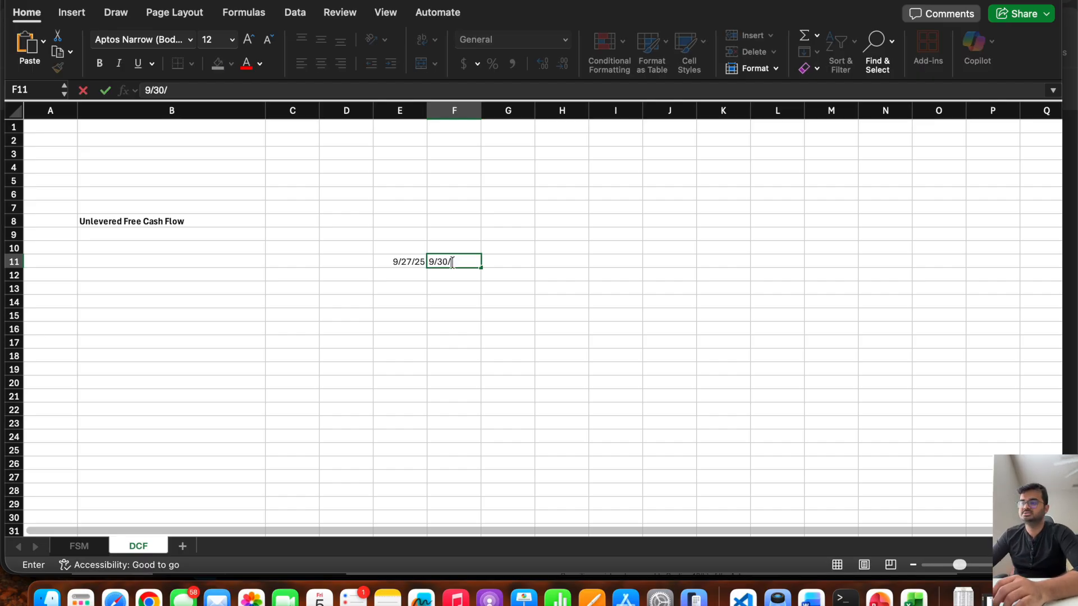
{"action": "type", "text": "2026"}
{"action": "key", "text": "Tab"}
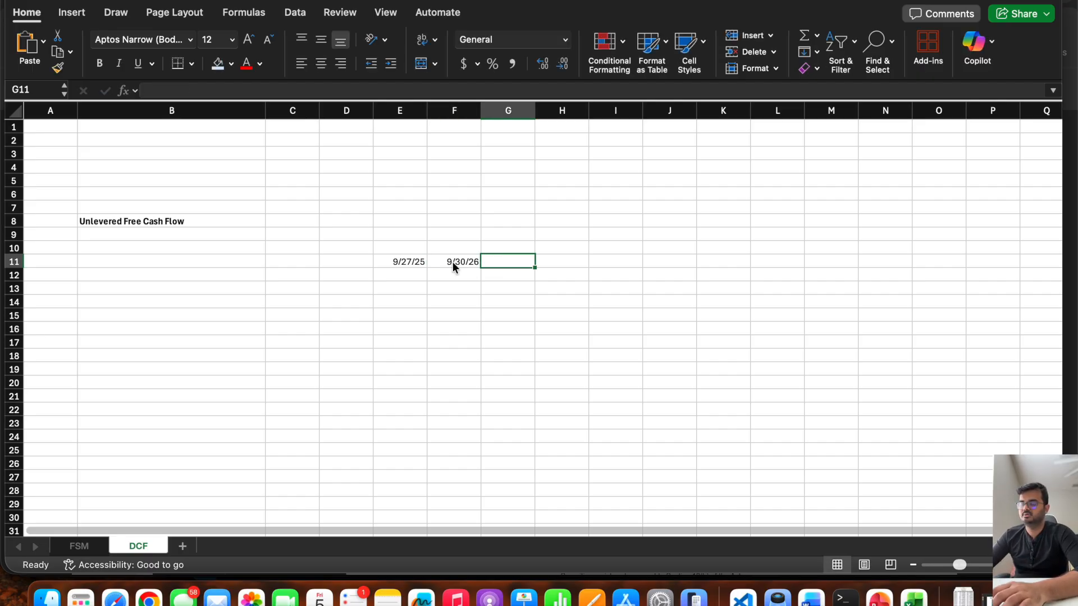
{"action": "left_click", "coordinate": [452, 261]}
{"action": "key", "text": "Delete"}
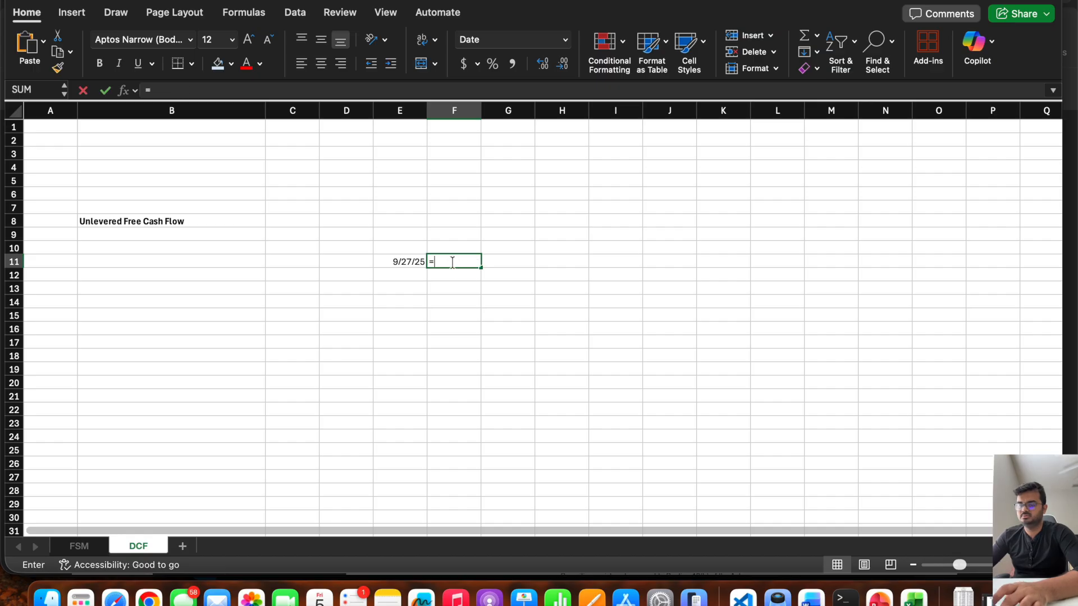
Enter =EOMONTH(E11,12) in F11 and fill the formula across to J11 for the projected year-end dates.
{"action": "type", "text": "=EO"}
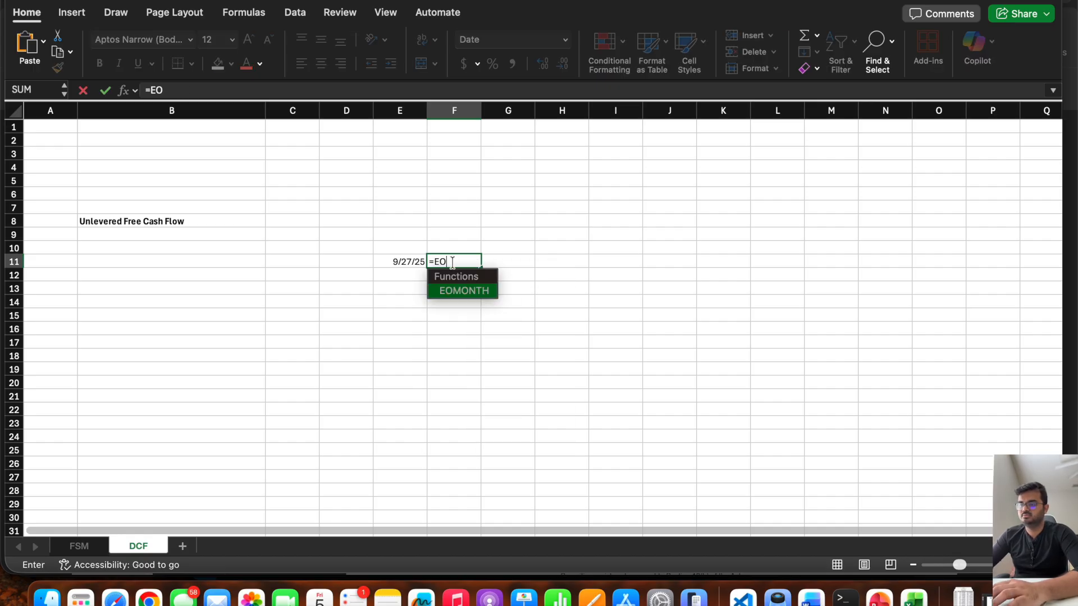
{"action": "double_click", "coordinate": [446, 291]}
{"action": "left_click", "coordinate": [406, 260]}
{"action": "type", "text": ",12)"}
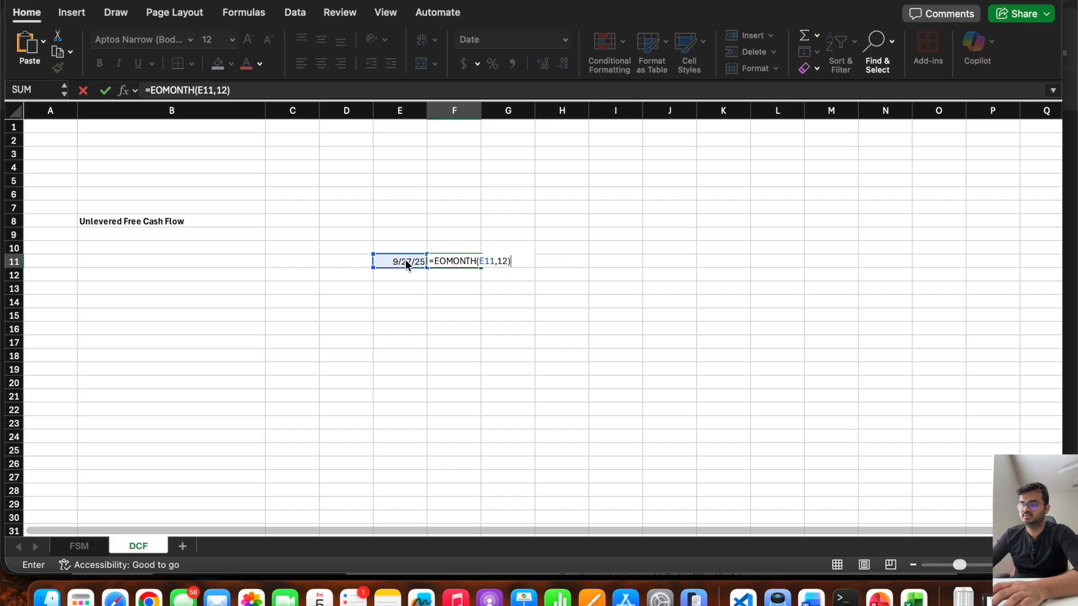
{"action": "key", "text": "Return"}
{"action": "left_click", "coordinate": [451, 260]}
{"action": "left_click_drag", "start_coordinate": [480, 268], "coordinate": [674, 272]}
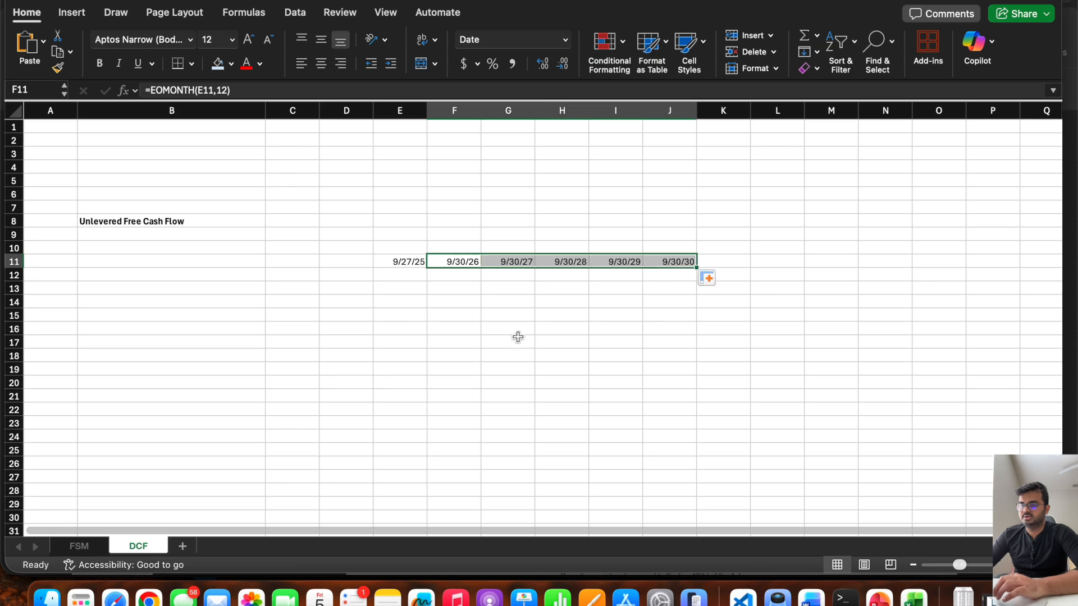
Move the Unlevered Free Cash Flow heading from B8 to B11, into the same row as the dates.
{"action": "left_click_drag", "start_coordinate": [442, 265], "coordinate": [680, 263]}
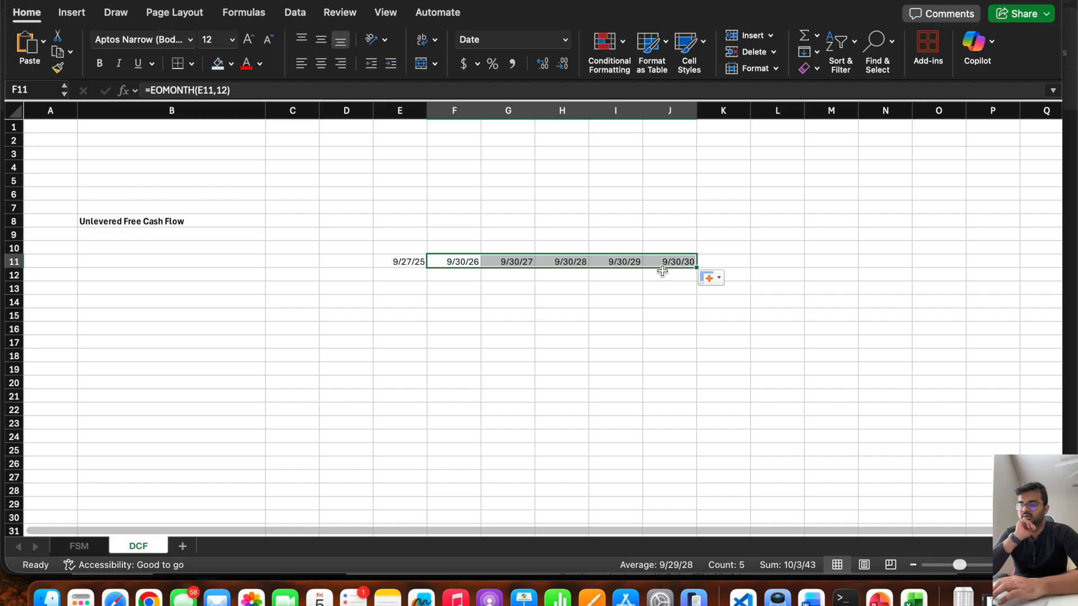
{"action": "left_click", "coordinate": [189, 261]}
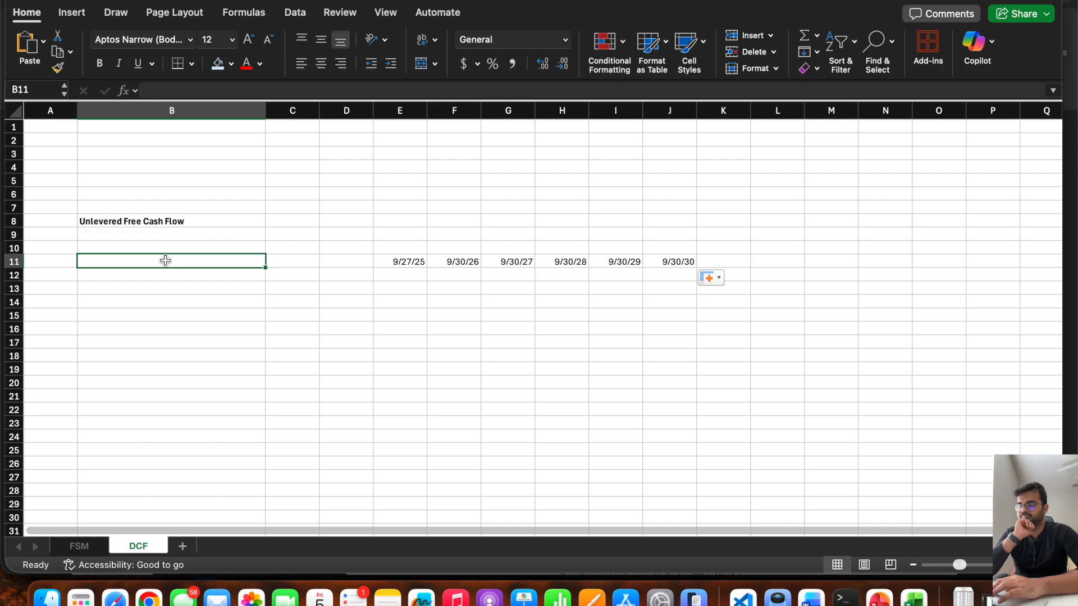
{"action": "left_click_drag", "start_coordinate": [165, 261], "coordinate": [661, 262]}
{"action": "left_click", "coordinate": [186, 220]}
{"action": "key", "text": "super+c"}
{"action": "left_click", "coordinate": [185, 259]}
{"action": "key", "text": "super+v"}
{"action": "left_click", "coordinate": [185, 221]}
{"action": "key", "text": "Delete"}
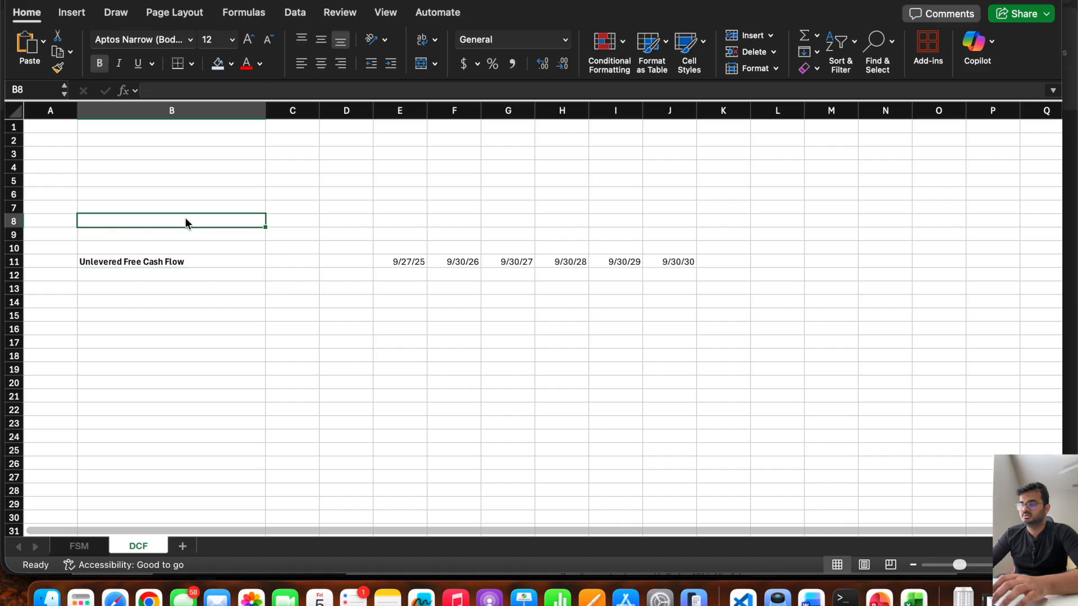
Delete the empty rows 3 through 6 above the heading row.
{"action": "left_click_drag", "start_coordinate": [14, 154], "coordinate": [13, 194]}
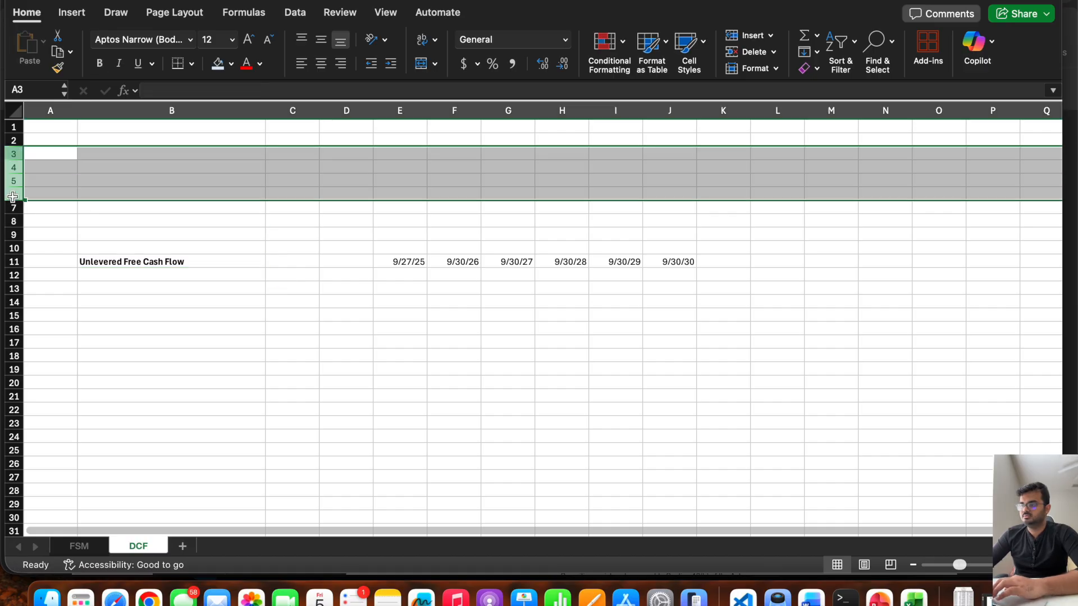
{"action": "right_click", "coordinate": [14, 195]}
{"action": "left_click", "coordinate": [40, 325]}
{"action": "left_click", "coordinate": [431, 287]}
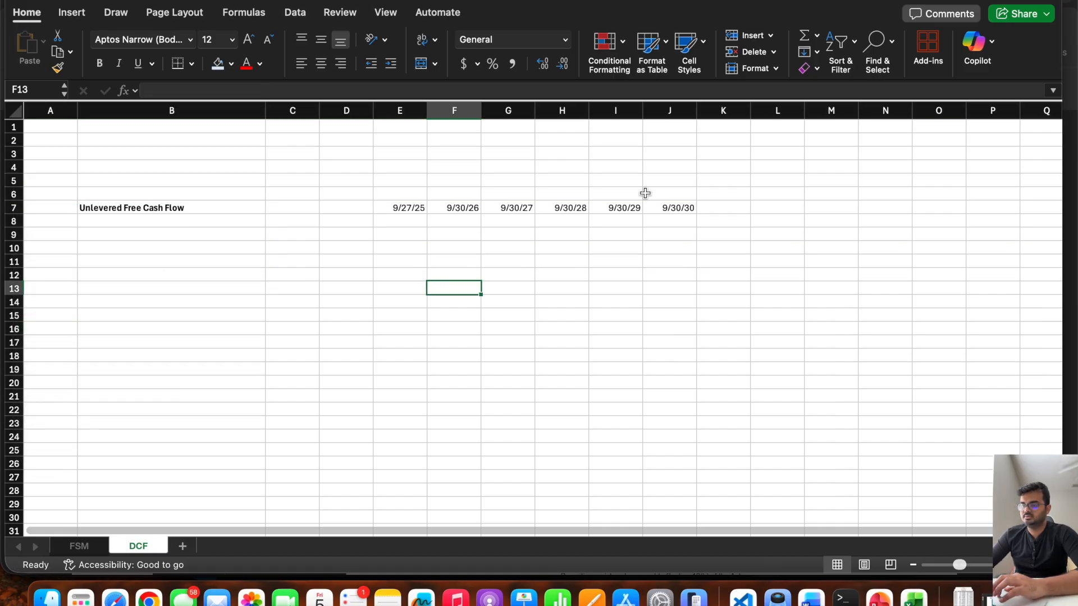
Apply a thick bottom border to the heading and date row across B7:J7.
{"action": "left_click", "coordinate": [674, 208]}
{"action": "left_click_drag", "start_coordinate": [674, 208], "coordinate": [225, 212]}
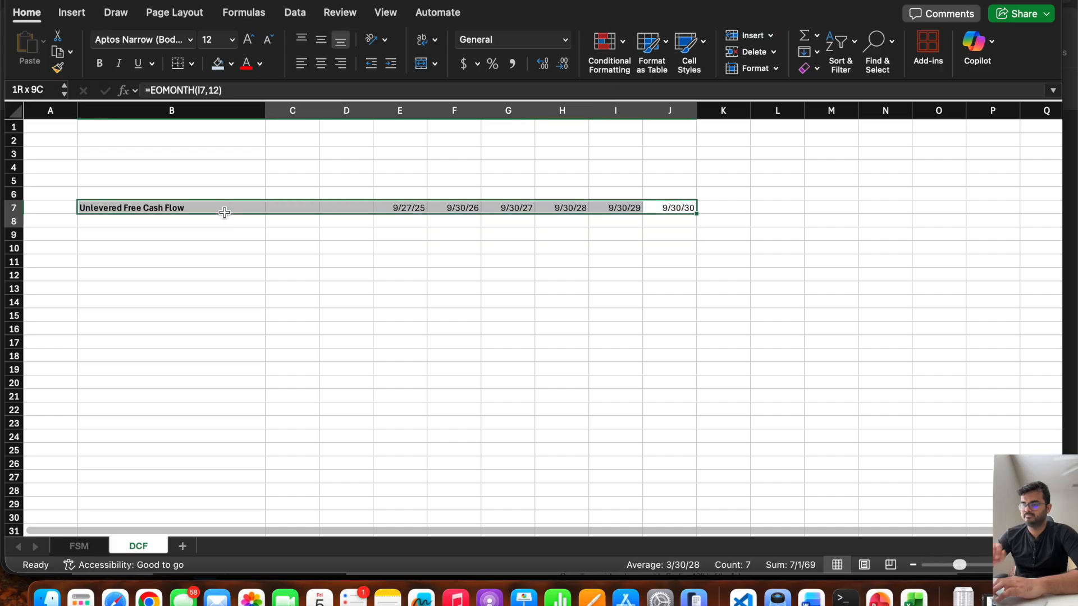
{"action": "left_click", "coordinate": [192, 63]}
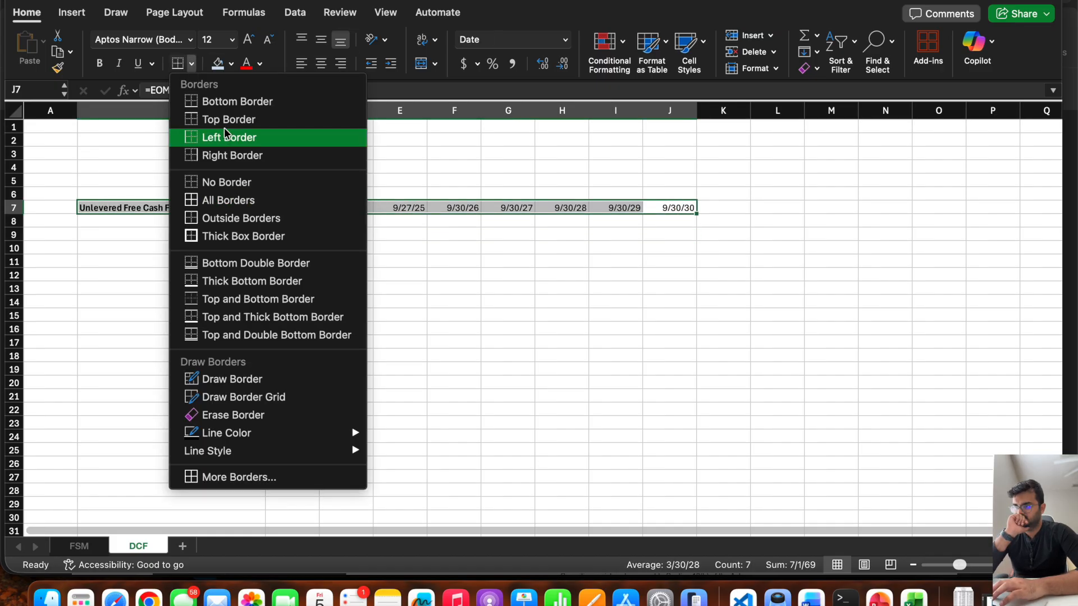
{"action": "left_click", "coordinate": [252, 282]}
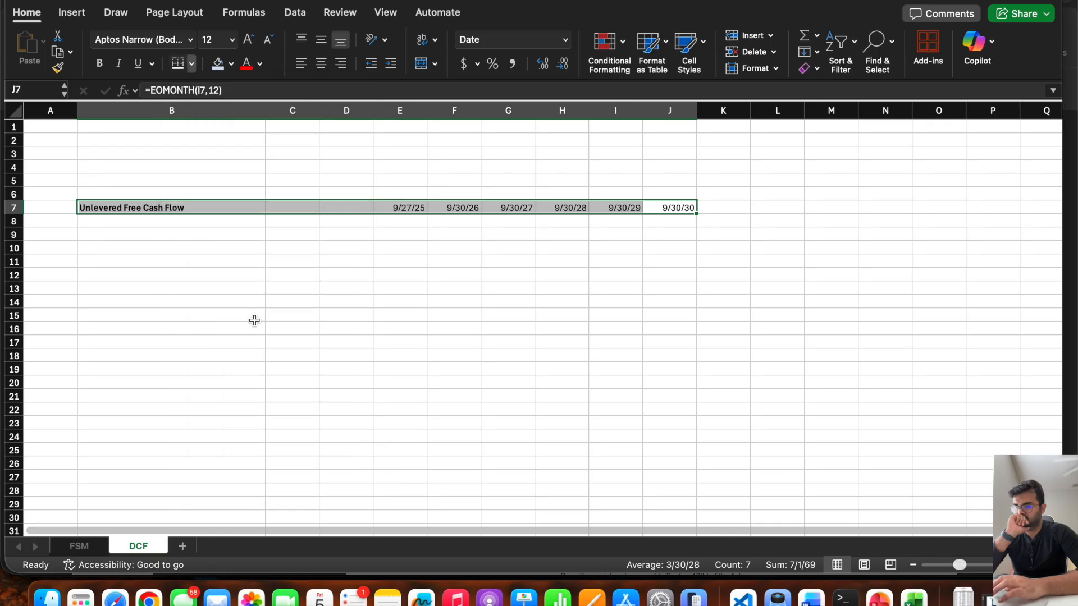
{"action": "left_click", "coordinate": [251, 343]}
Enter the row label EBIT in cell B9.
{"action": "left_click", "coordinate": [150, 237]}
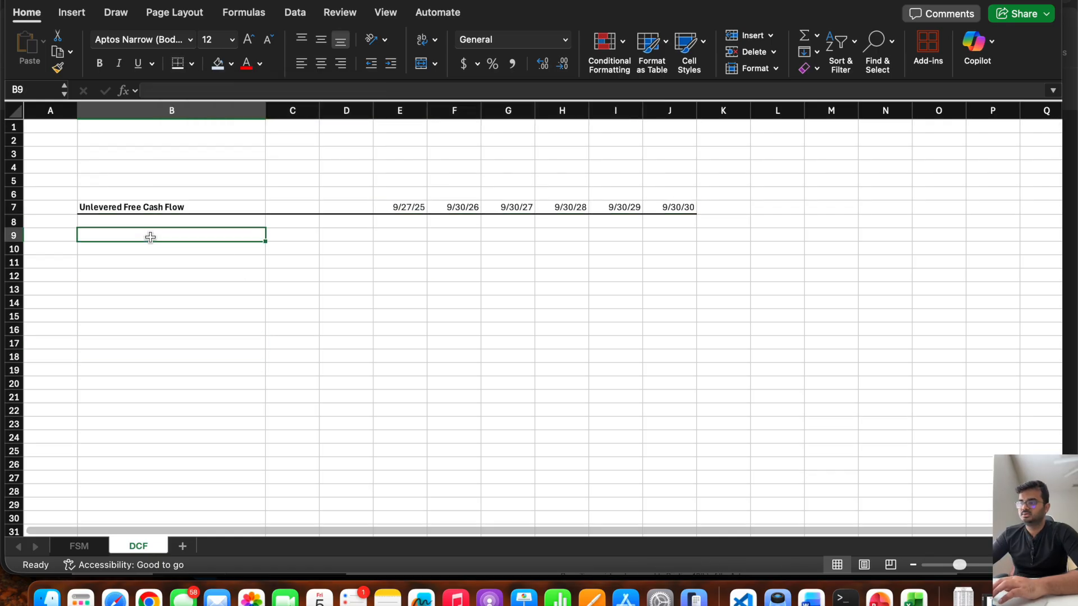
{"action": "type", "text": "EBIT"}
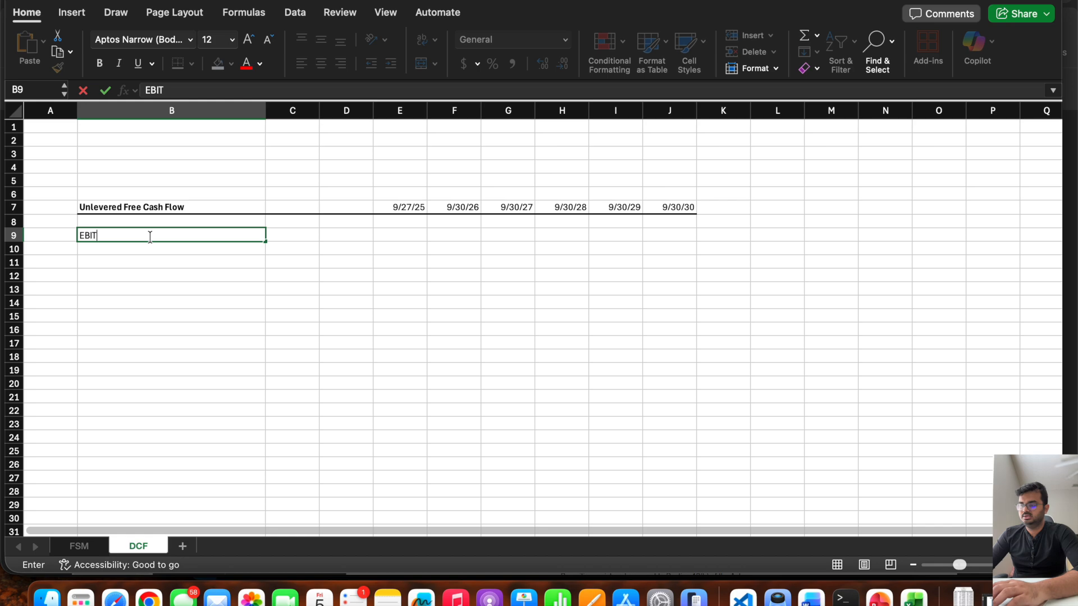
{"action": "key", "text": "Tab"}
{"action": "key", "text": "Tab"}
{"action": "key", "text": "Tab"}
{"action": "key", "text": "Tab"}
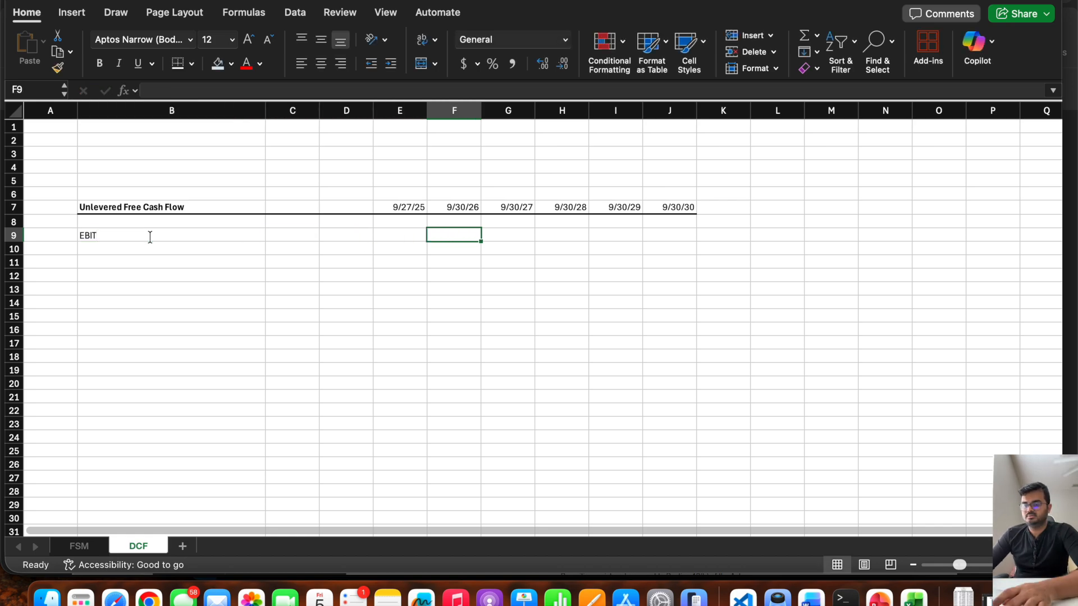
Link F9 to the 2026P operating income in G18 of the FSM sheet and fill the formula across to J9.
{"action": "type", "text": "="}
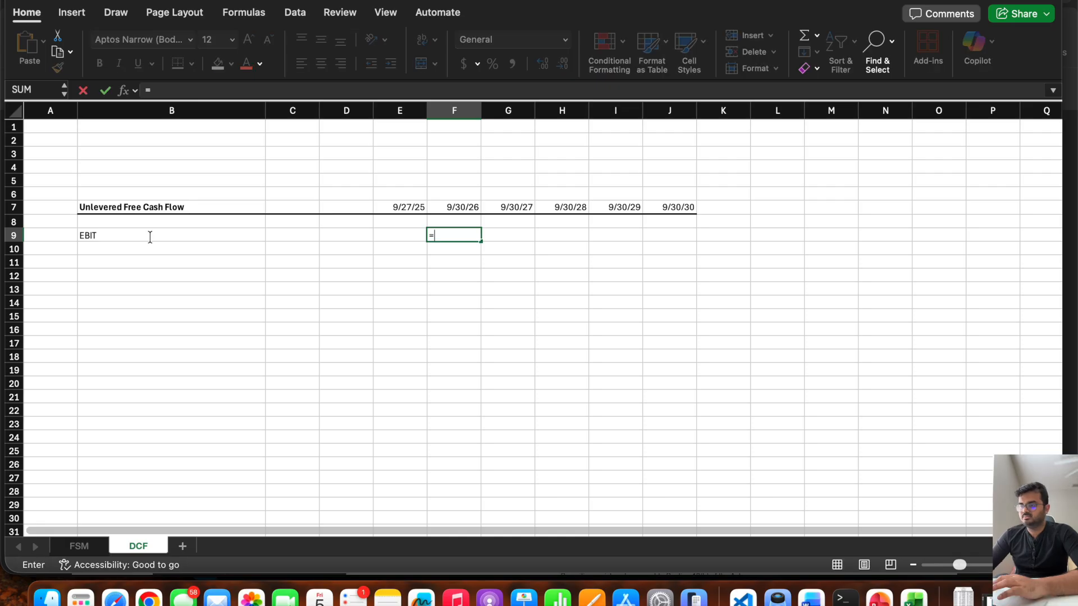
{"action": "left_click", "coordinate": [87, 552]}
{"action": "scroll", "coordinate": [526, 235], "scroll_direction": "up", "scroll_amount": 10}
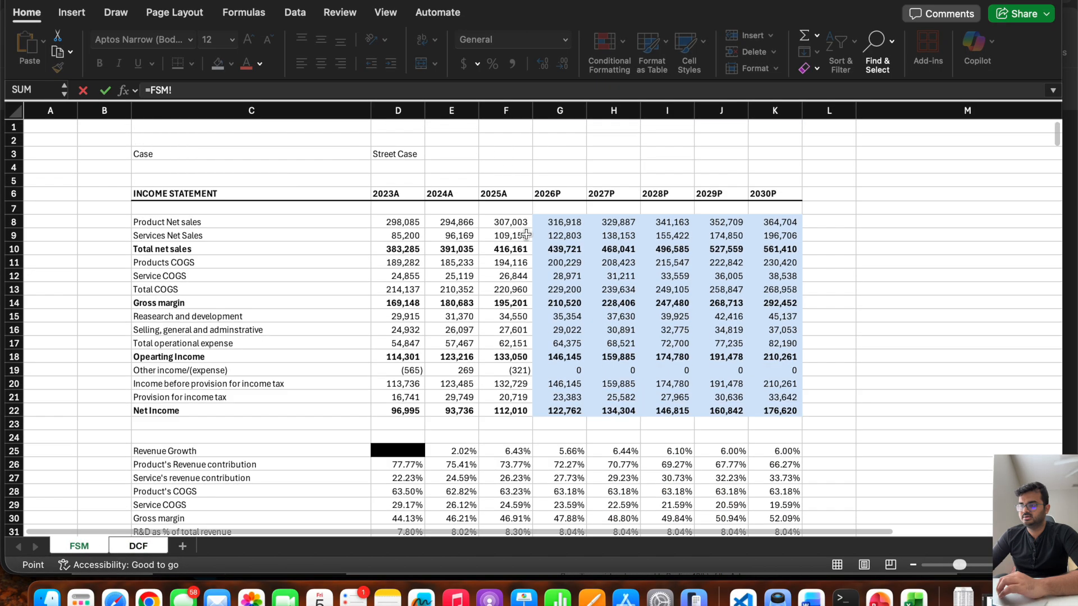
{"action": "left_click", "coordinate": [556, 358]}
{"action": "key", "text": "Return"}
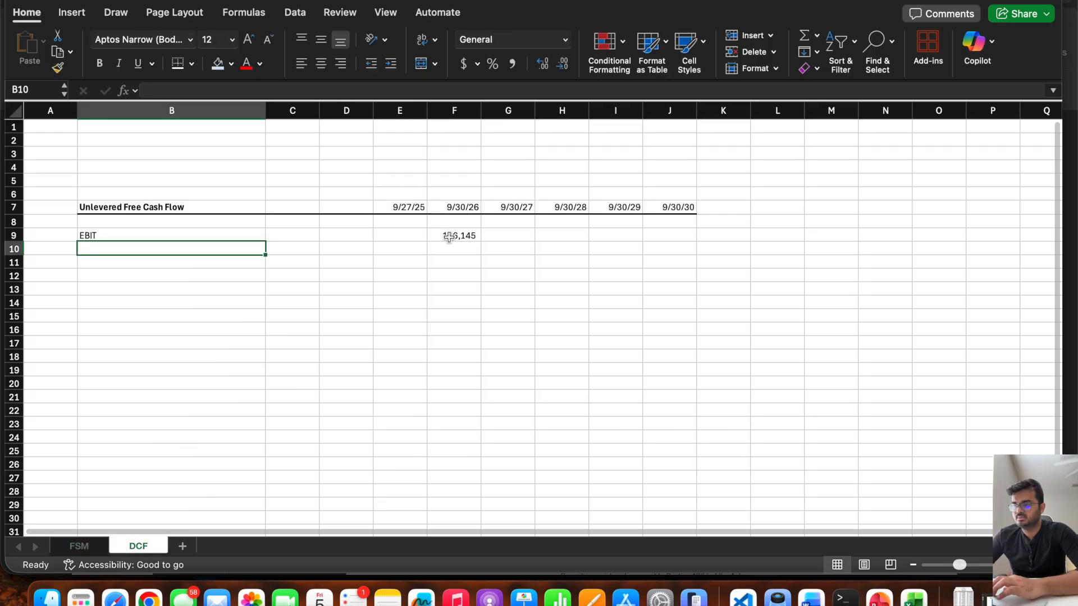
{"action": "left_click", "coordinate": [451, 237]}
{"action": "left_click_drag", "start_coordinate": [481, 241], "coordinate": [693, 262]}
{"action": "left_click", "coordinate": [93, 550]}
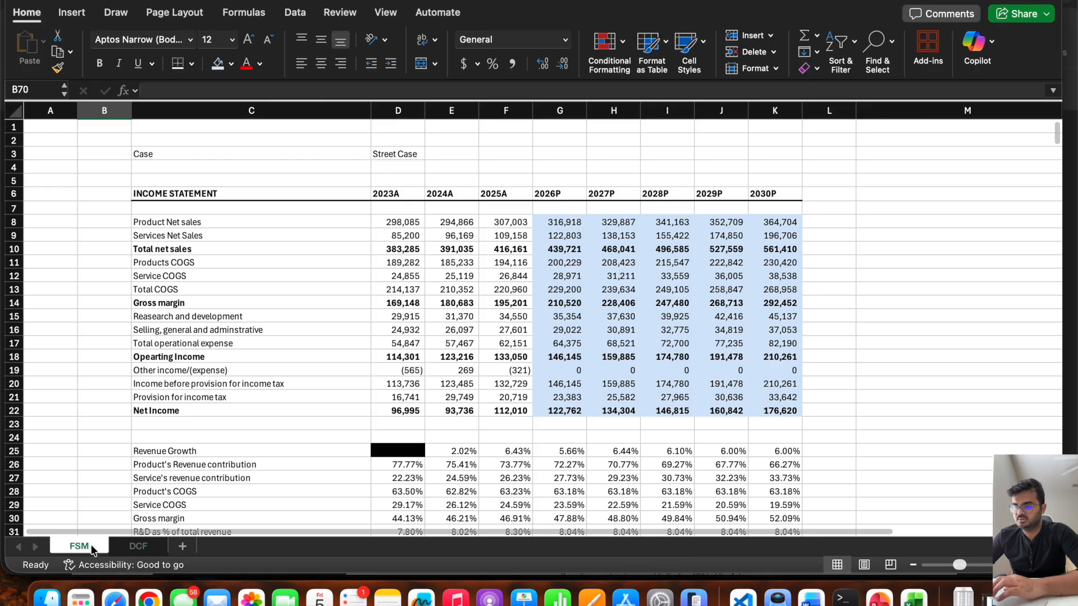
{"action": "left_click", "coordinate": [138, 546]}
Enter the row labels Tax Rate in B10 and After Tax EBIT (NOPAT) in B11.
{"action": "left_click", "coordinate": [108, 249]}
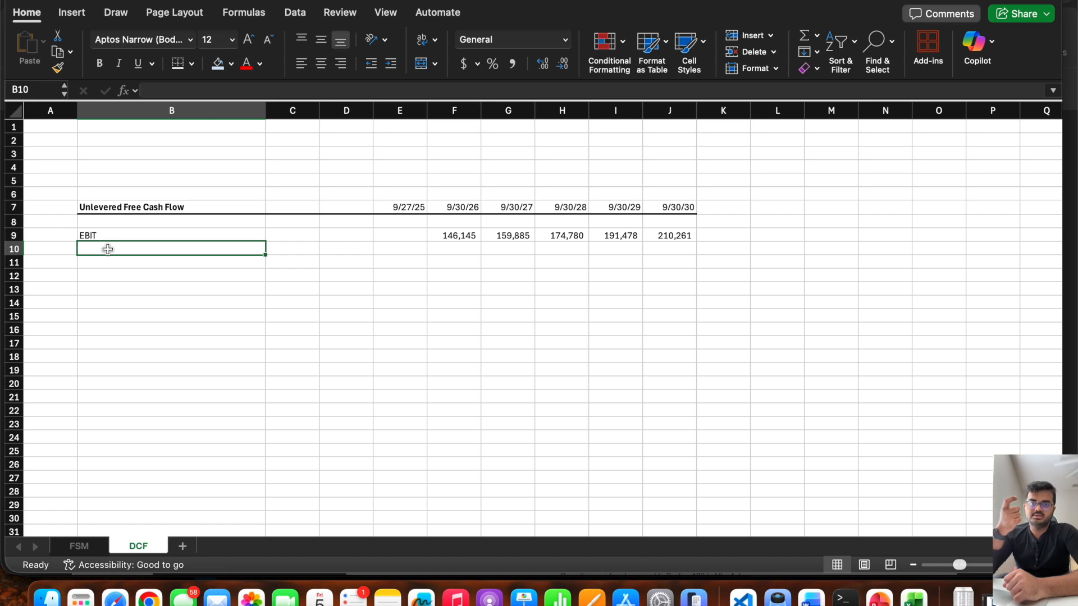
{"action": "type", "text": "Tax Rate"}
{"action": "key", "text": "Return"}
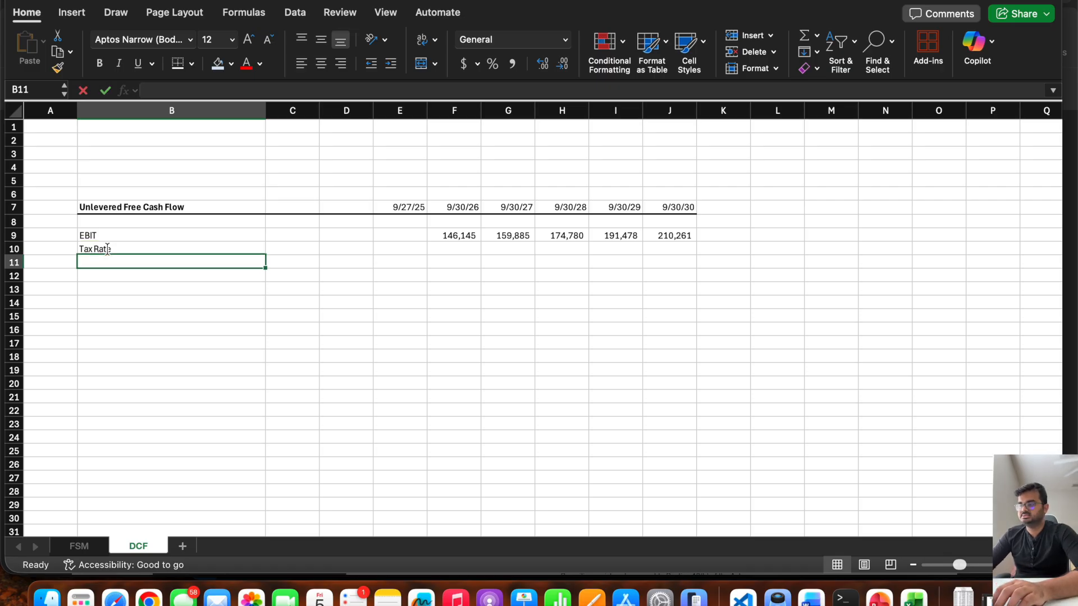
{"action": "type", "text": "After"}
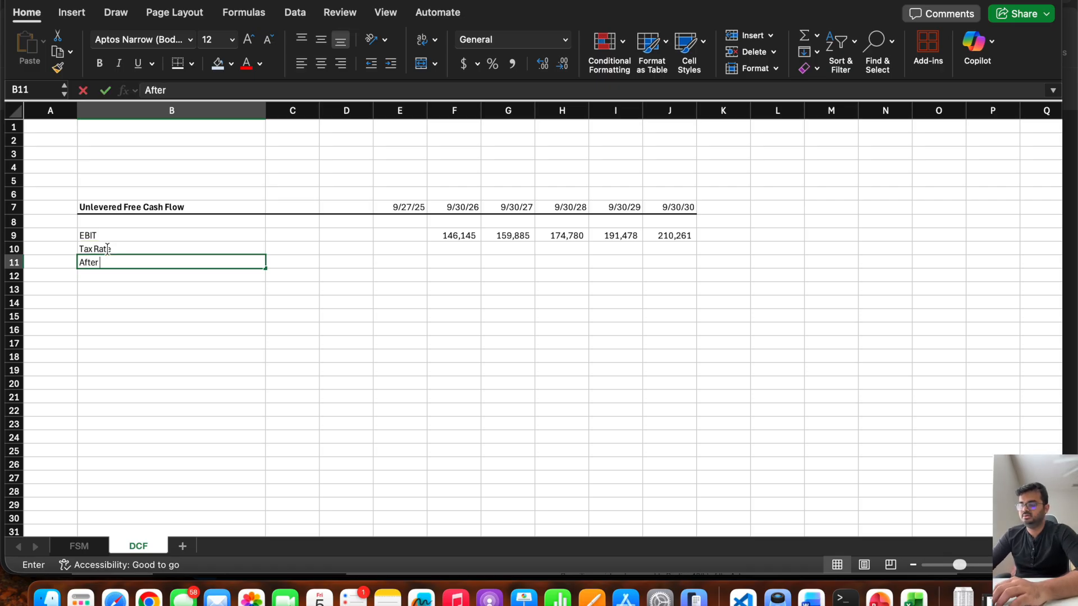
{"action": "type", "text": " Tax EB"}
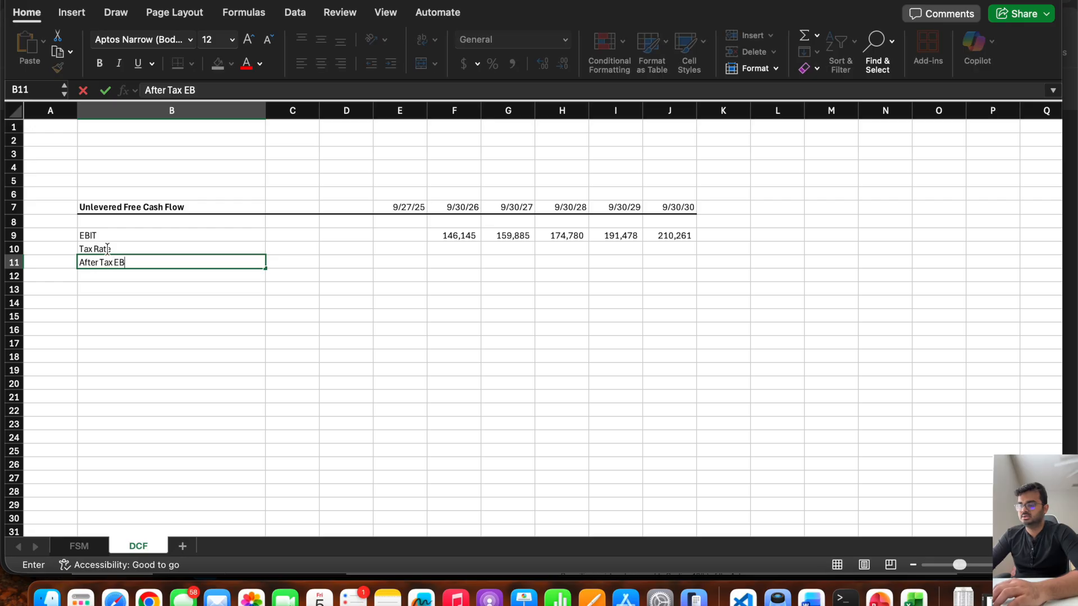
{"action": "type", "text": "IT (NOPAT)"}
{"action": "key", "text": "Right"}
{"action": "key", "text": "Right"}
{"action": "key", "text": "Right"}
{"action": "key", "text": "Right"}
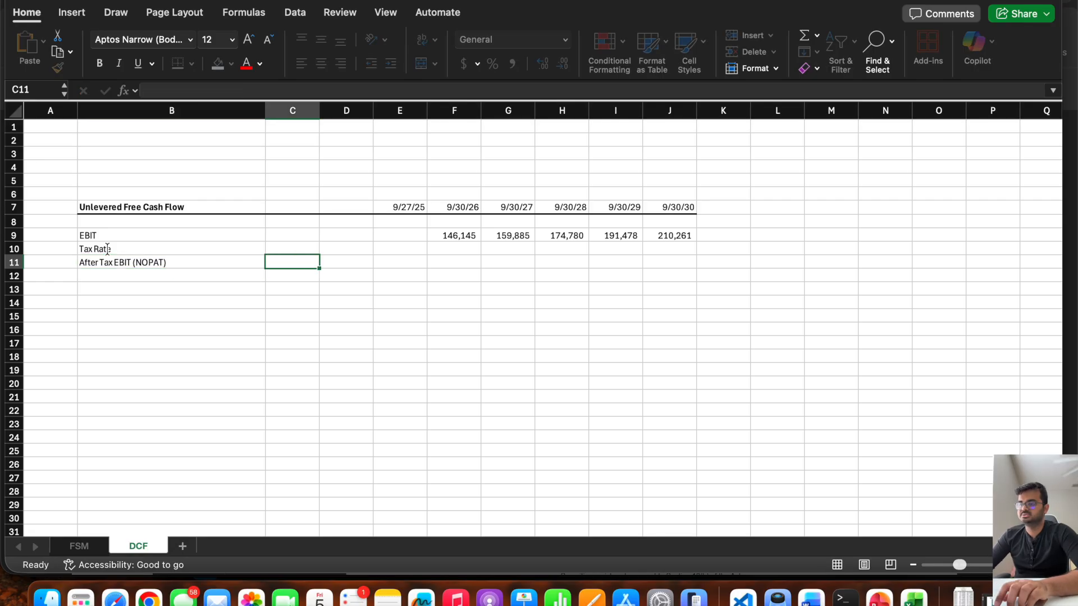
Link F10 to the 2026P tax rate in G35 of the FSM sheet and fill the formula across to J10.
{"action": "key", "text": "Up"}
{"action": "type", "text": "="}
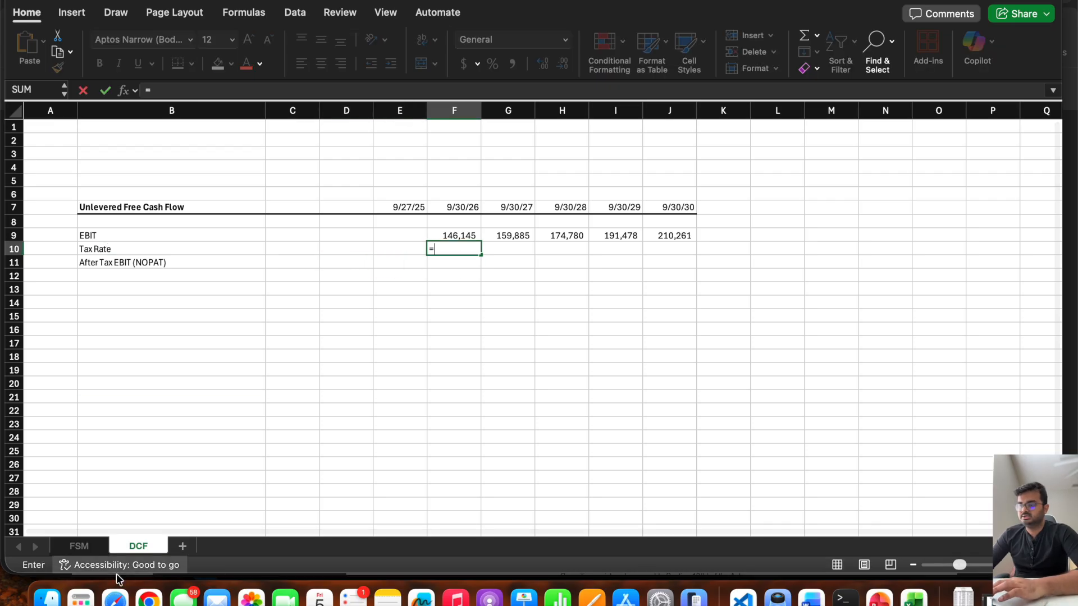
{"action": "left_click", "coordinate": [76, 546]}
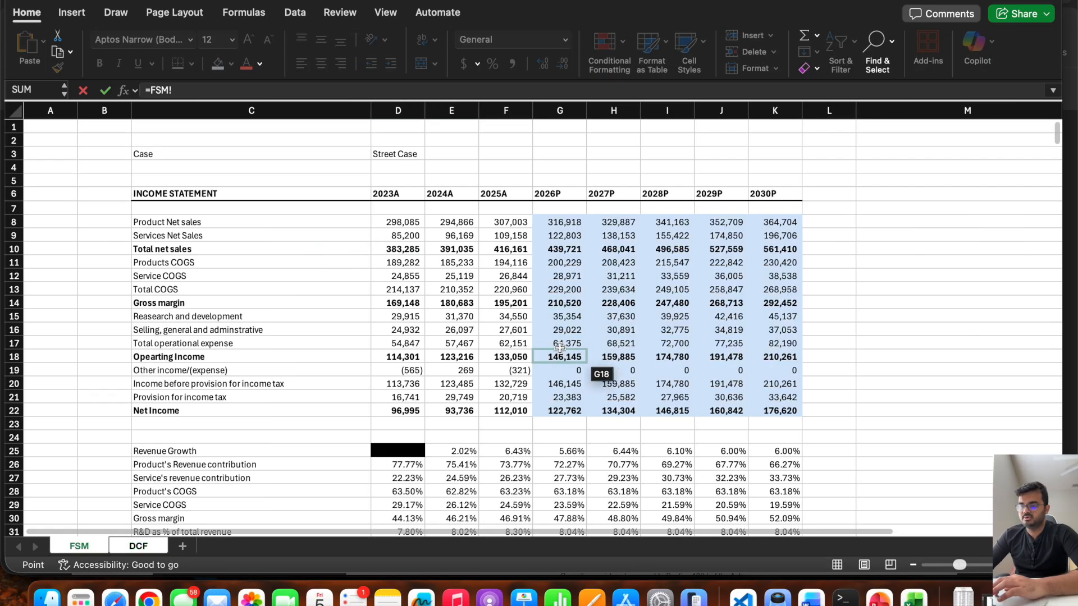
{"action": "scroll", "coordinate": [611, 339], "scroll_direction": "down", "scroll_amount": 4}
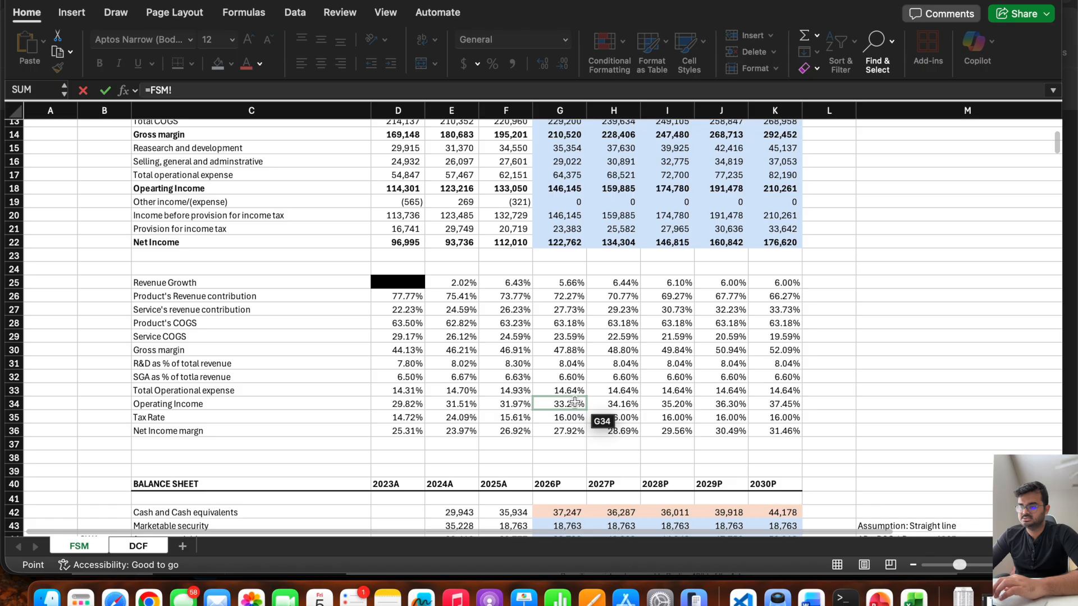
{"action": "left_click", "coordinate": [562, 416]}
{"action": "key", "text": "Return"}
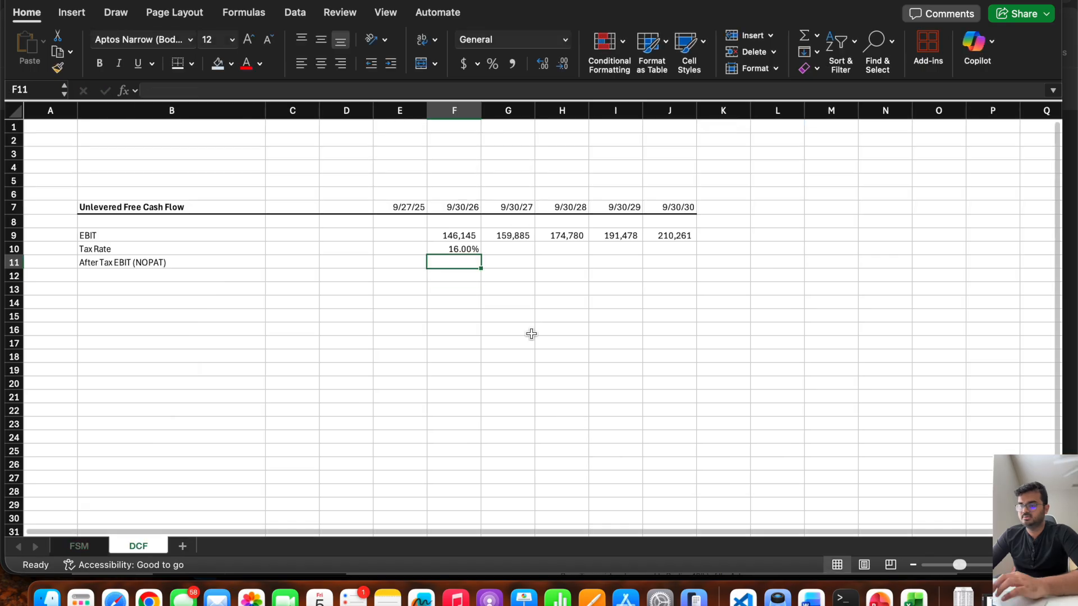
{"action": "left_click", "coordinate": [448, 247]}
{"action": "left_click_drag", "start_coordinate": [481, 254], "coordinate": [699, 257]}
Enter =F9*(1-F10) in F11 to compute NOPAT and fill the formula across to J11.
{"action": "left_click", "coordinate": [456, 261]}
{"action": "type", "text": "="}
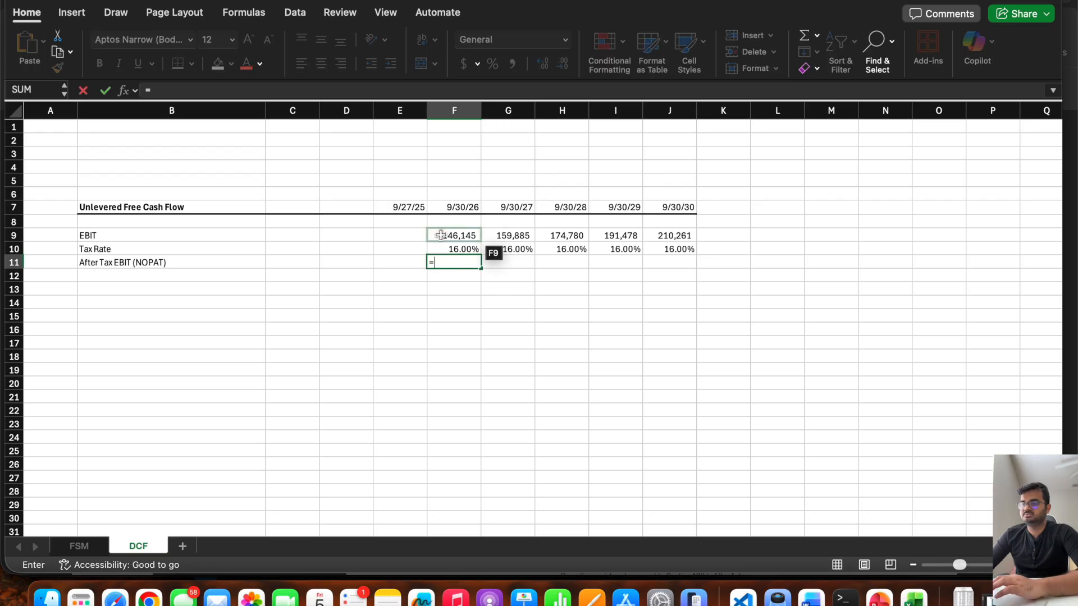
{"action": "left_click", "coordinate": [441, 235]}
{"action": "type", "text": "*(1-"}
{"action": "left_click", "coordinate": [439, 250]}
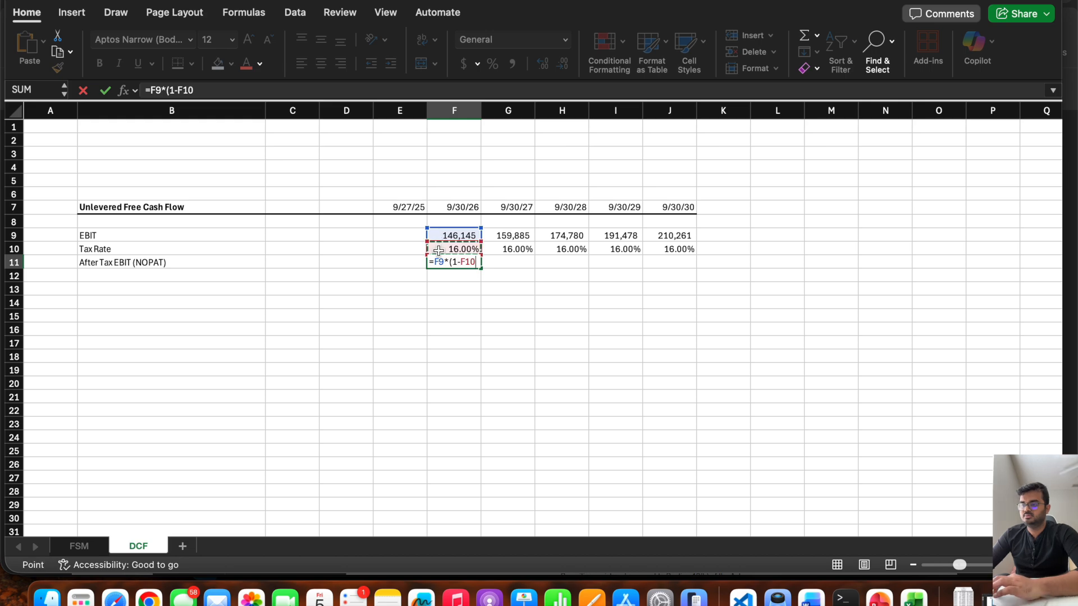
{"action": "type", "text": ")"}
{"action": "key", "text": "Return"}
{"action": "left_click", "coordinate": [474, 265]}
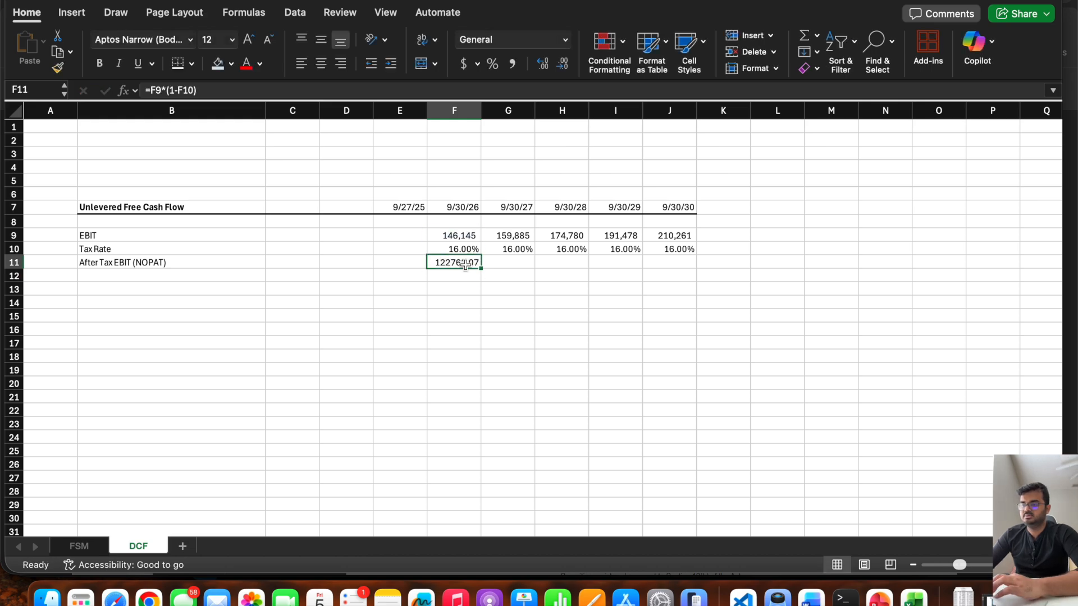
{"action": "left_click_drag", "start_coordinate": [478, 269], "coordinate": [677, 275]}
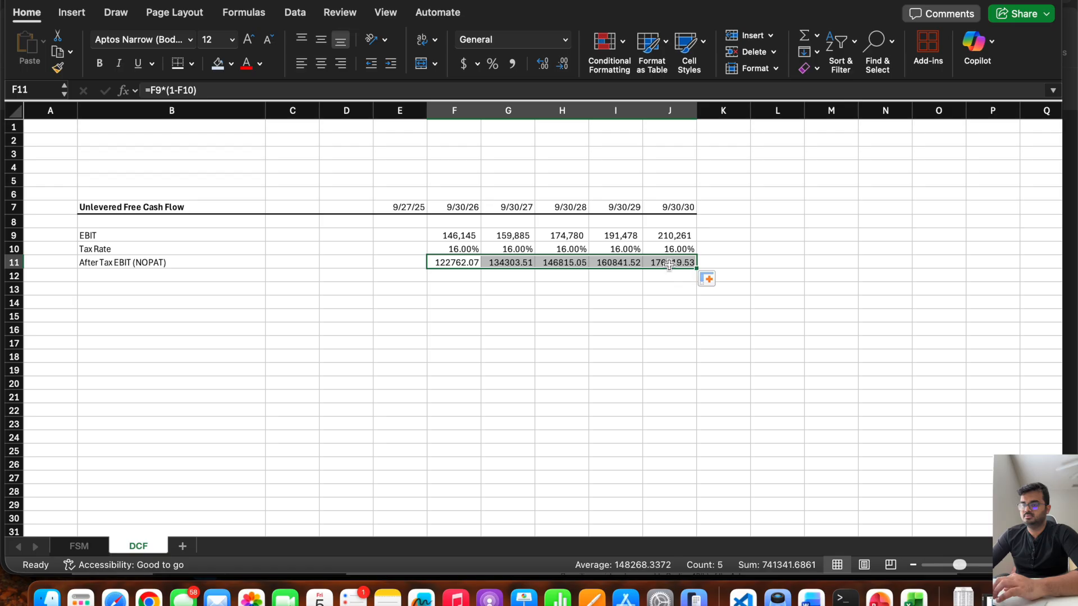
Format the NOPAT values in F11:J11 as Number with a 1000 separator and 0 decimal places.
{"action": "right_click", "coordinate": [668, 260]}
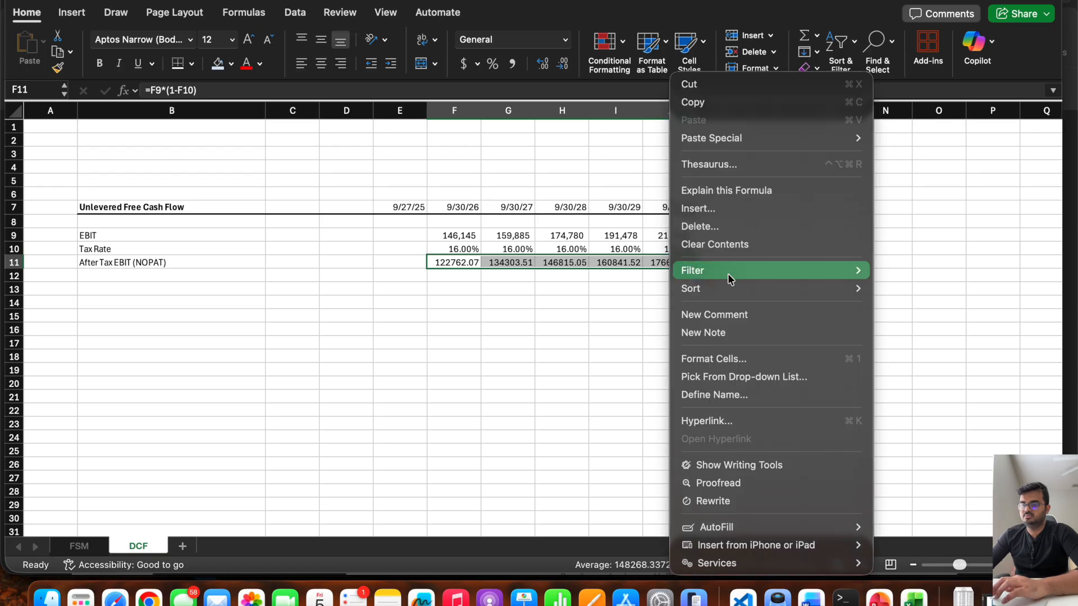
{"action": "left_click", "coordinate": [730, 359]}
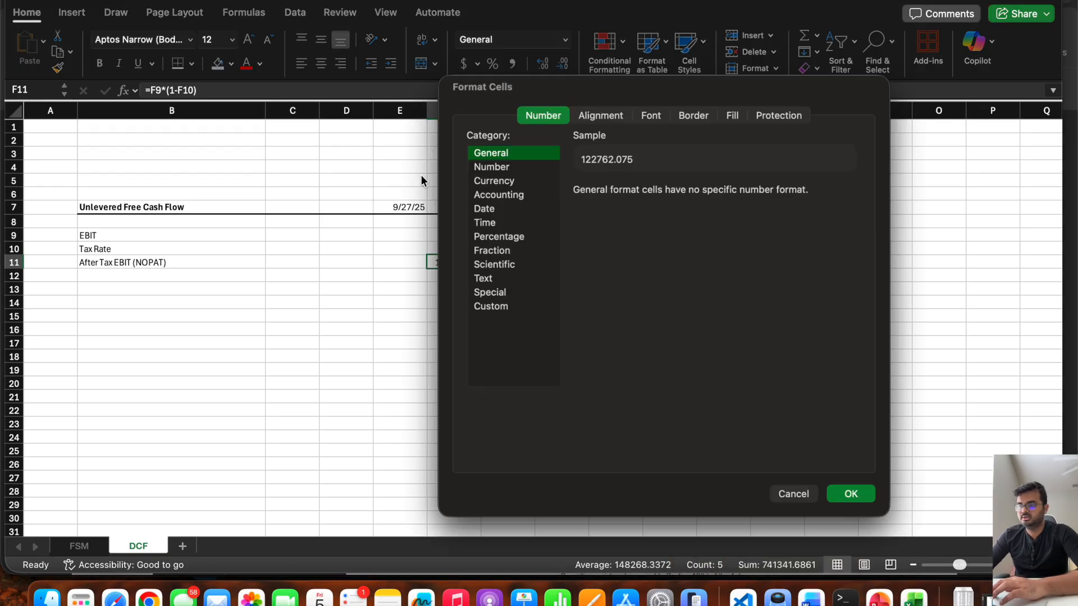
{"action": "left_click", "coordinate": [505, 167]}
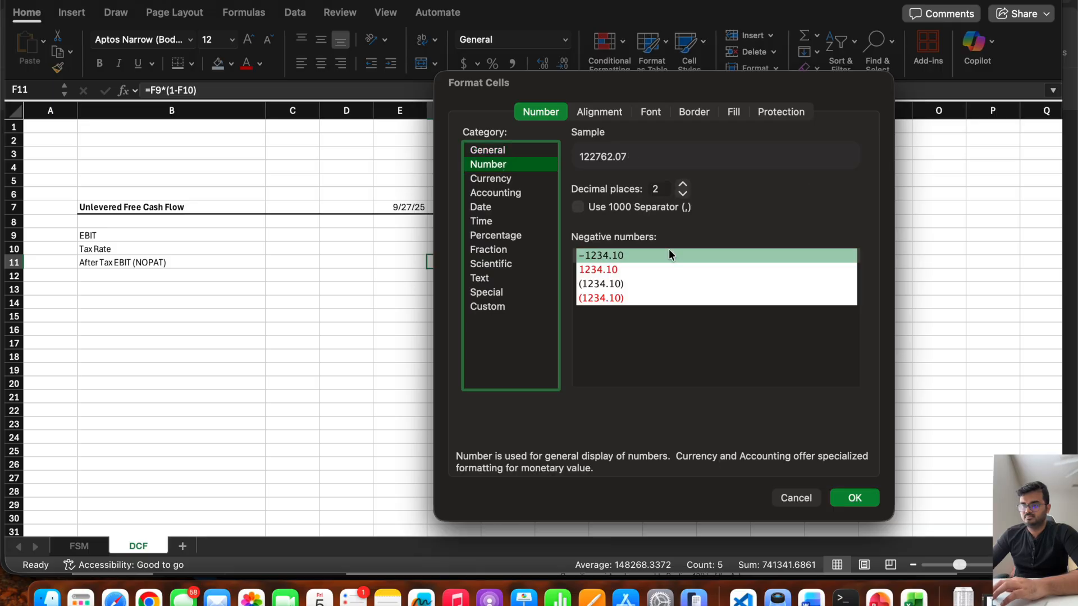
{"action": "left_click", "coordinate": [578, 208]}
{"action": "double_click", "coordinate": [658, 189]}
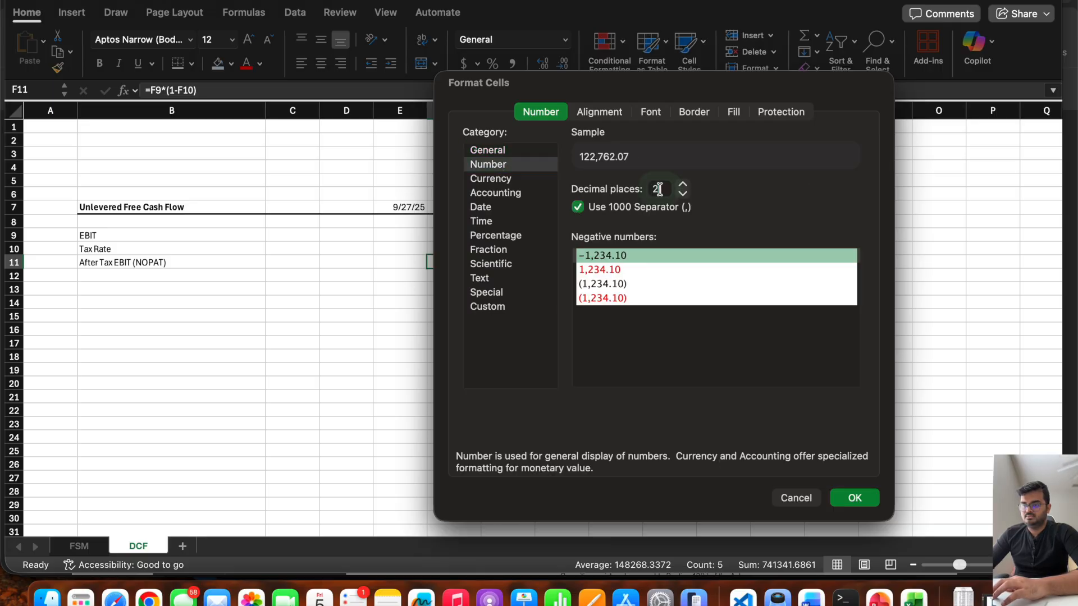
{"action": "type", "text": "0"}
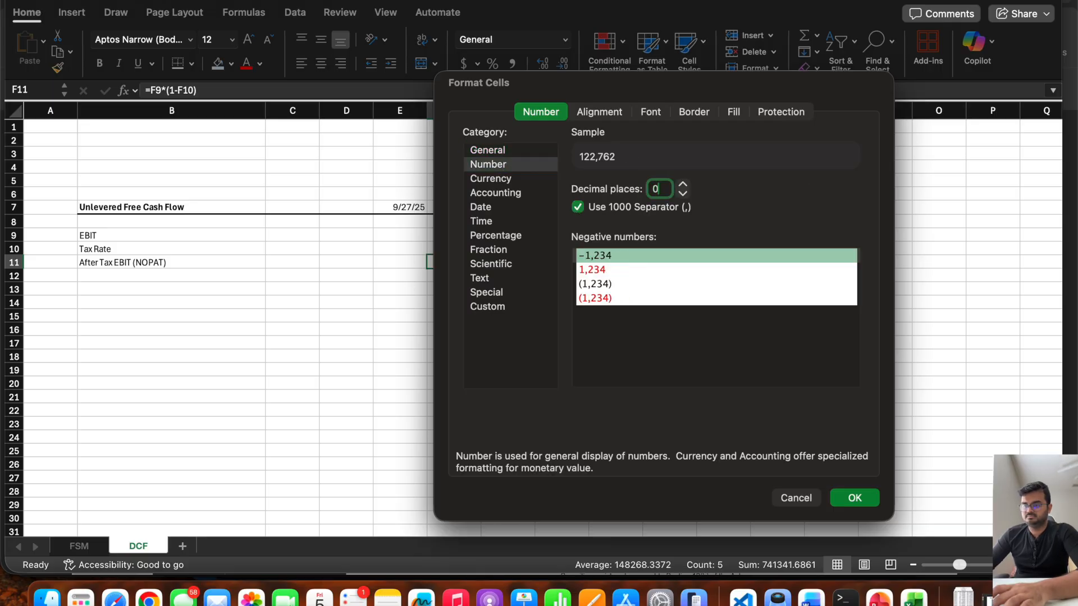
{"action": "left_click", "coordinate": [859, 498]}
{"action": "left_click", "coordinate": [535, 329]}
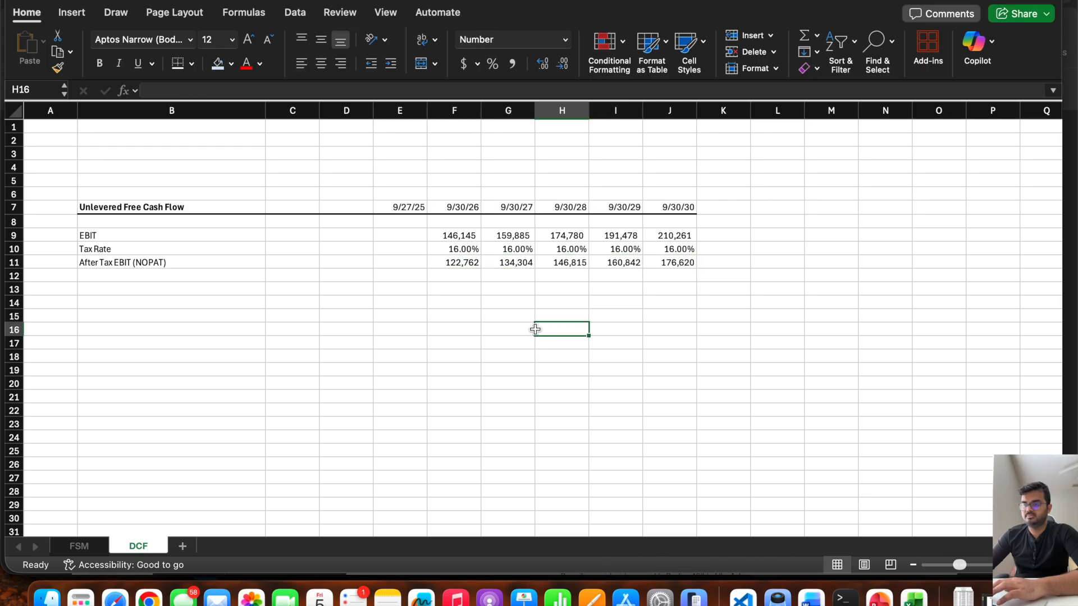
{"action": "left_click", "coordinate": [449, 265]}
{"action": "left_click", "coordinate": [219, 264]}
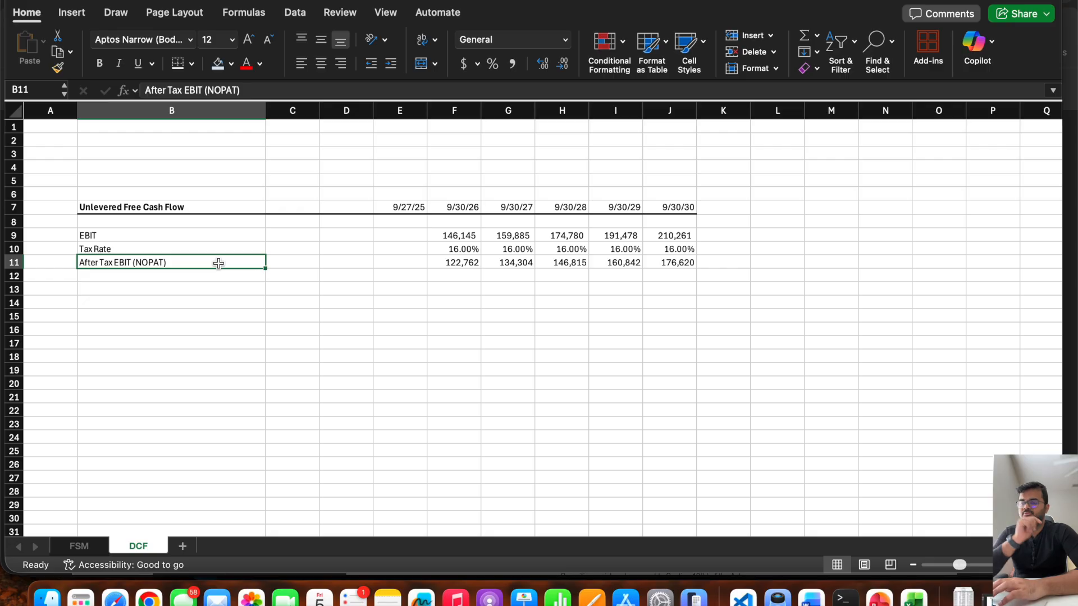
Compare the projected net income in row 22 of the FSM sheet with the NOPAT values in F11:J11 of the DCF sheet.
{"action": "left_click", "coordinate": [85, 545]}
{"action": "left_click_drag", "start_coordinate": [765, 242], "coordinate": [563, 239]}
{"action": "scroll", "coordinate": [545, 264], "scroll_direction": "up", "scroll_amount": 5}
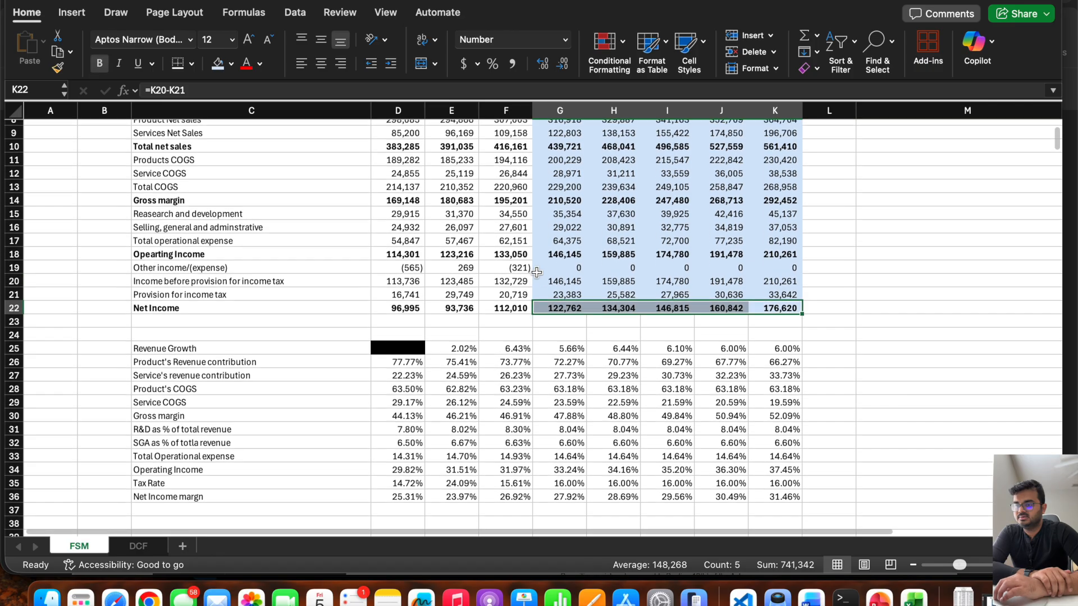
{"action": "left_click", "coordinate": [134, 546]}
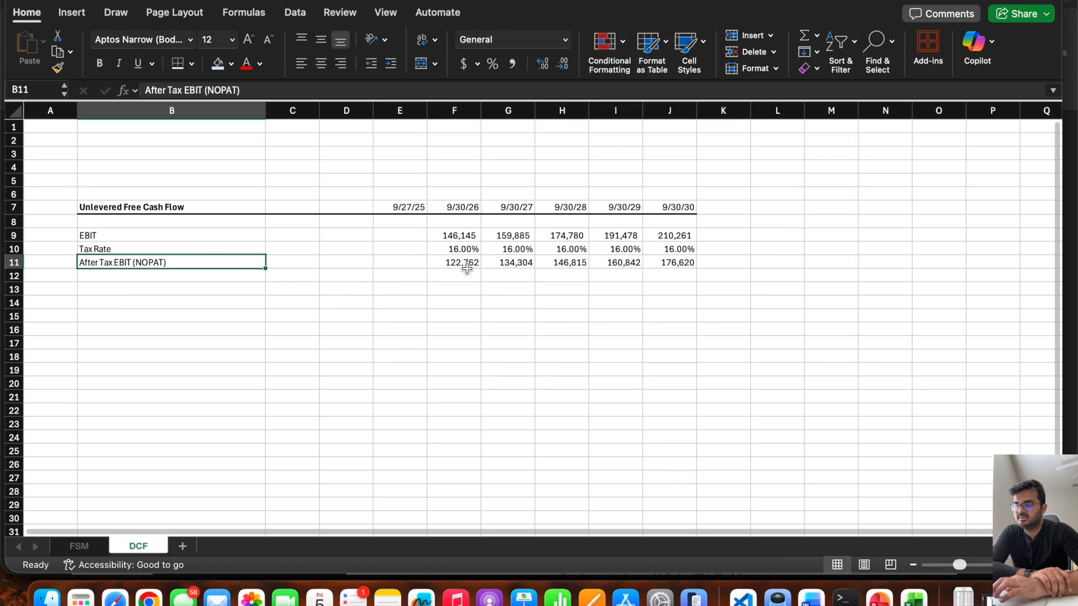
{"action": "left_click_drag", "start_coordinate": [464, 262], "coordinate": [694, 263]}
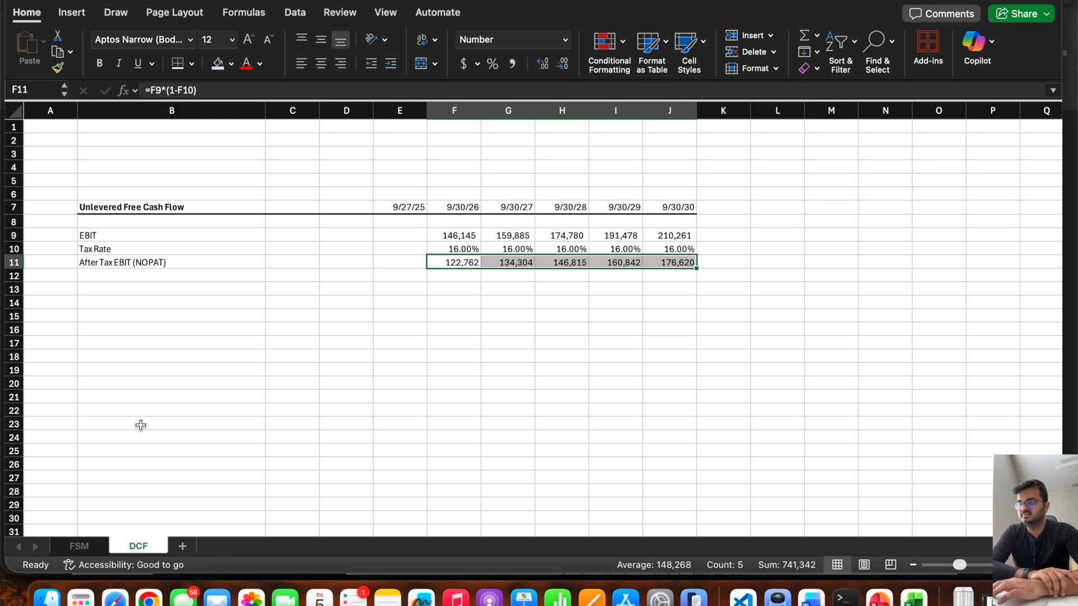
Examine the FSM income statement's other income/(expense) row for 2025A and the 2026P–2030P projections, along with the projected net income.
{"action": "left_click", "coordinate": [77, 546]}
{"action": "left_click_drag", "start_coordinate": [784, 272], "coordinate": [560, 273]}
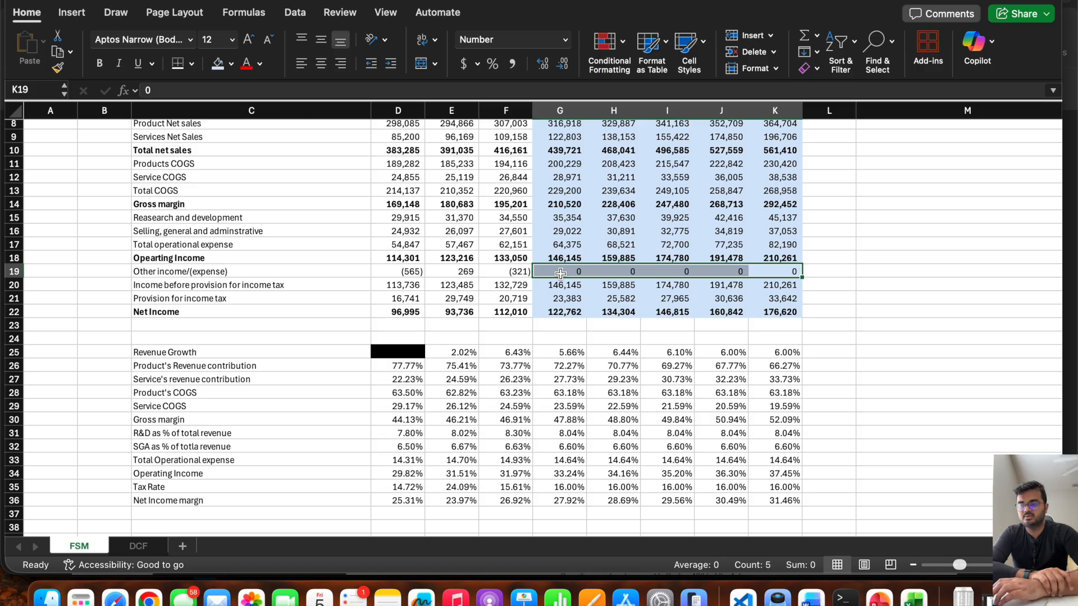
{"action": "left_click", "coordinate": [507, 272]}
{"action": "scroll", "coordinate": [499, 236], "scroll_direction": "up", "scroll_amount": 3}
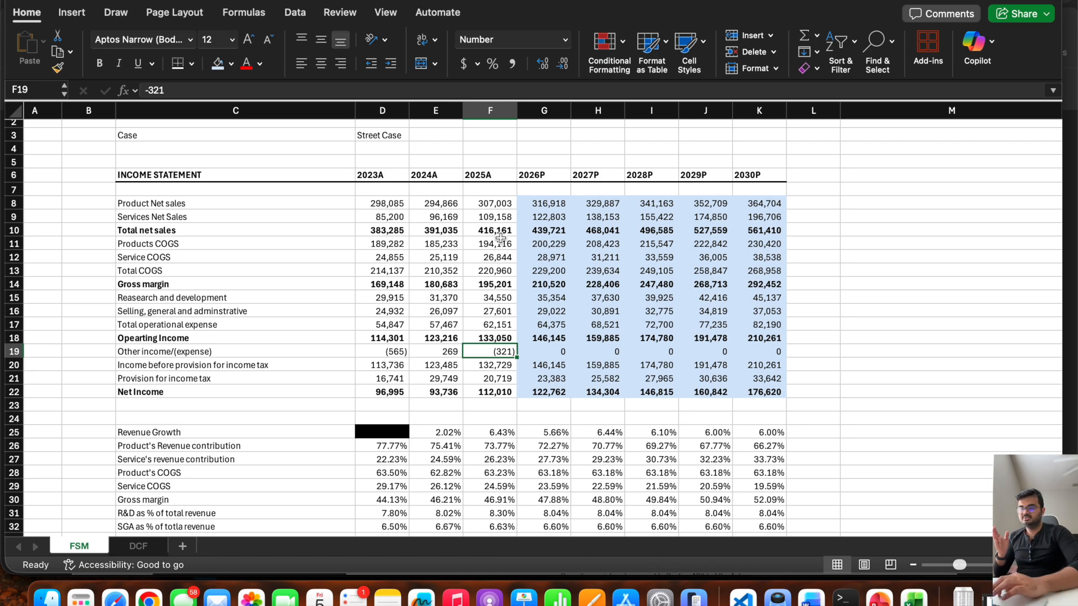
{"action": "left_click", "coordinate": [494, 271]}
{"action": "left_click", "coordinate": [495, 230]}
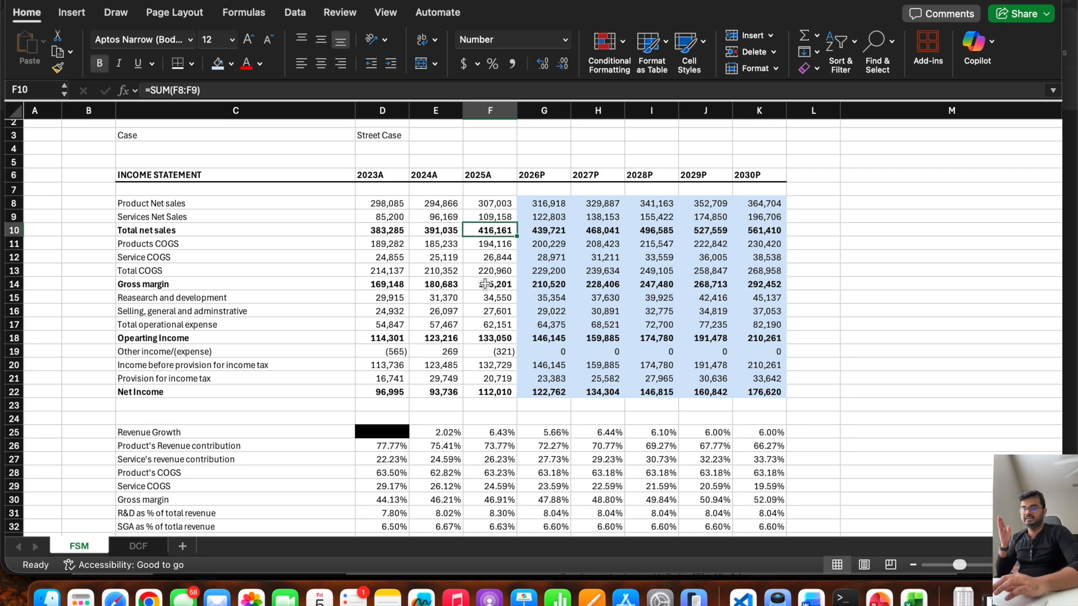
{"action": "left_click", "coordinate": [493, 351]}
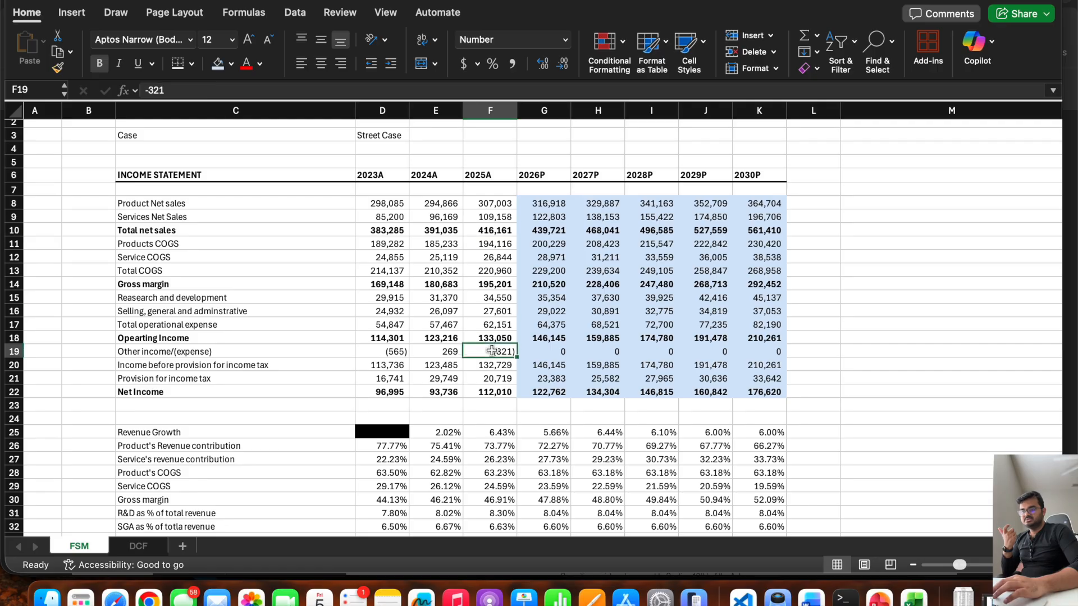
{"action": "left_click", "coordinate": [549, 351]}
{"action": "left_click_drag", "start_coordinate": [549, 351], "coordinate": [752, 349]}
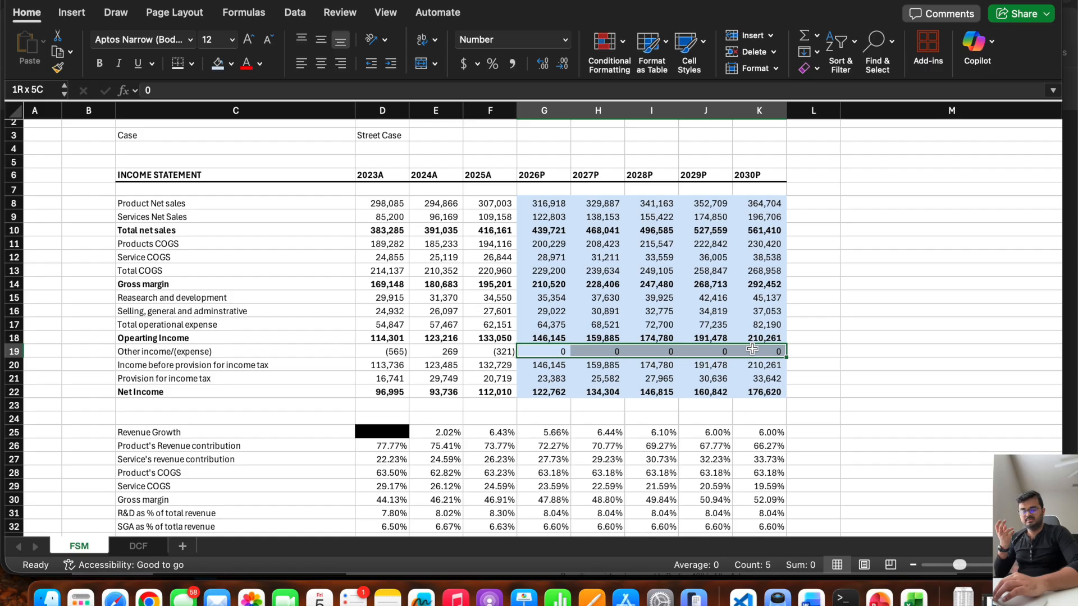
{"action": "left_click_drag", "start_coordinate": [752, 349], "coordinate": [752, 349]}
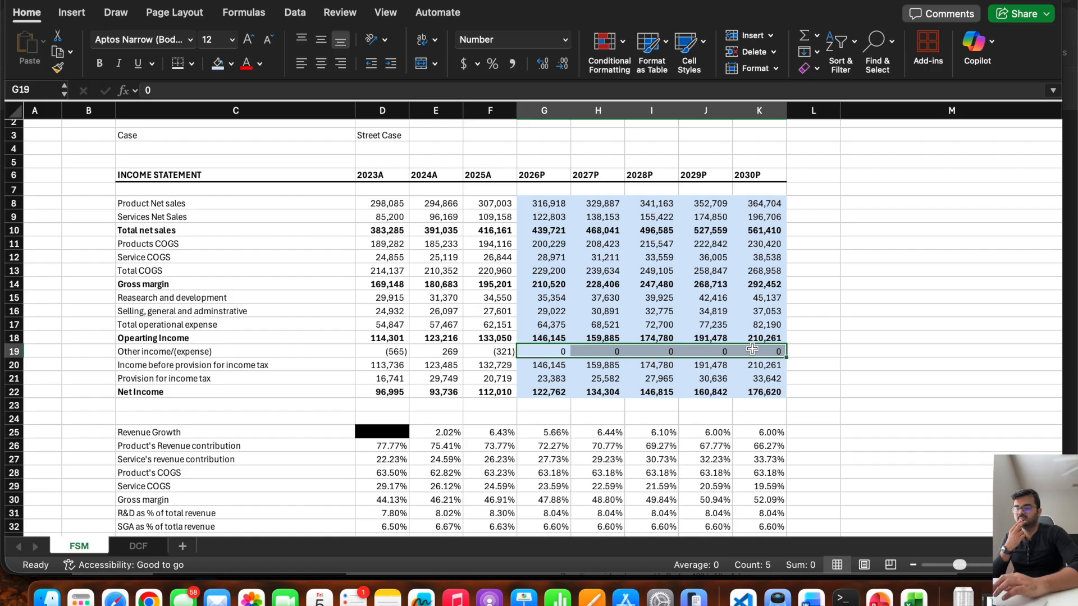
{"action": "left_click_drag", "start_coordinate": [536, 396], "coordinate": [755, 396]}
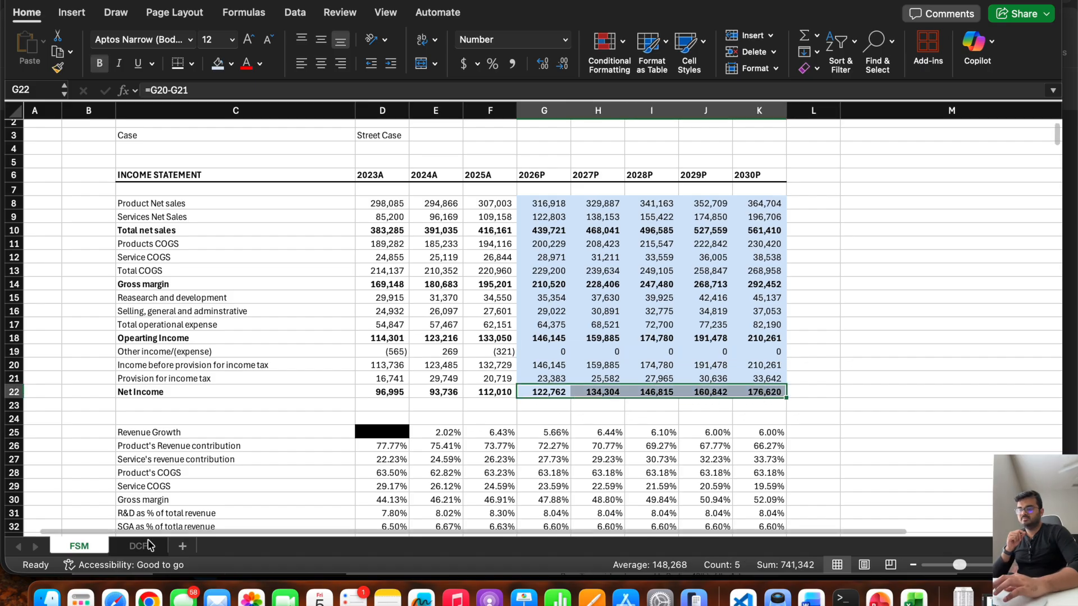
{"action": "left_click", "coordinate": [138, 546]}
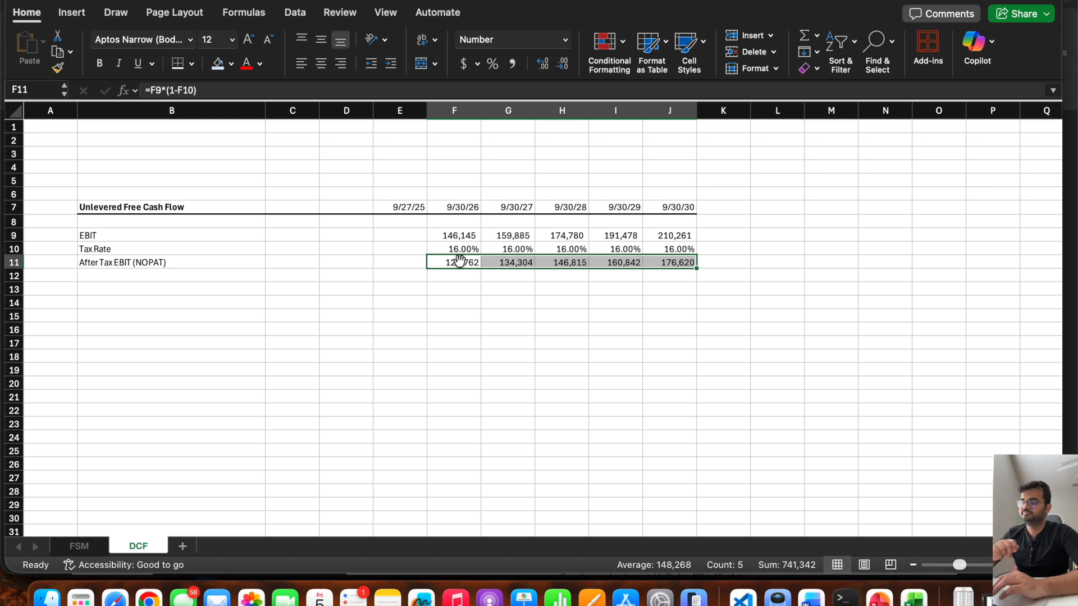
Enter the row label D&A in B14 of the DCF sheet.
{"action": "left_click", "coordinate": [126, 304]}
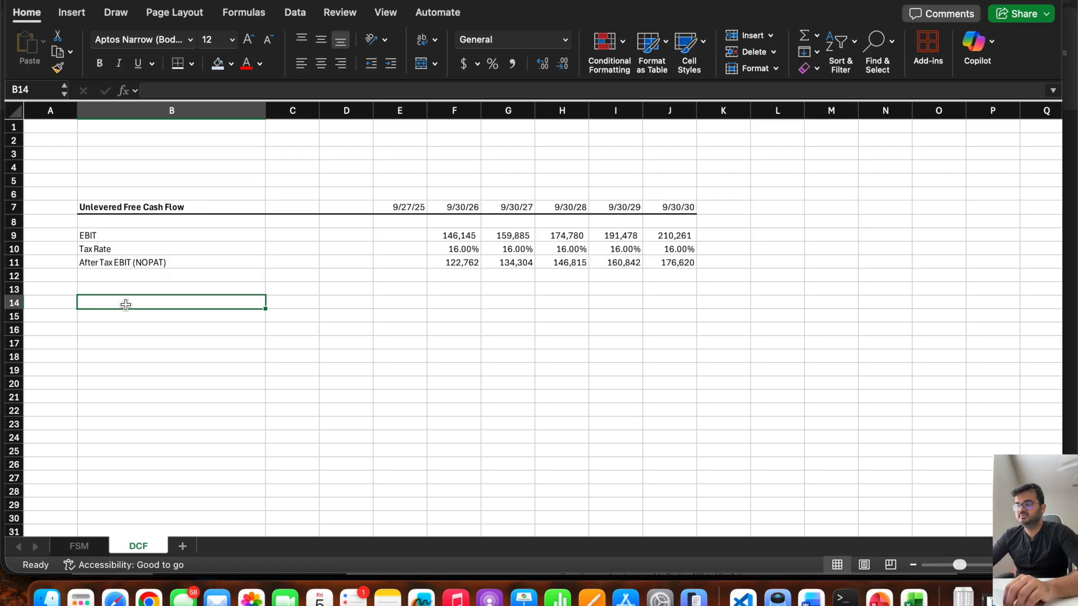
{"action": "key", "text": "Up"}
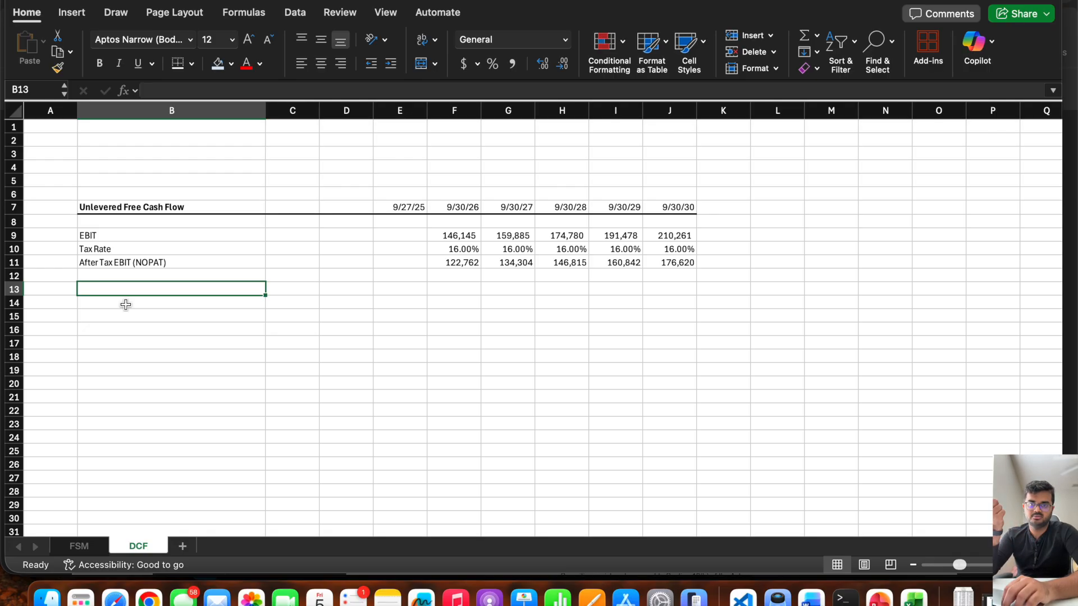
{"action": "left_click", "coordinate": [453, 264]}
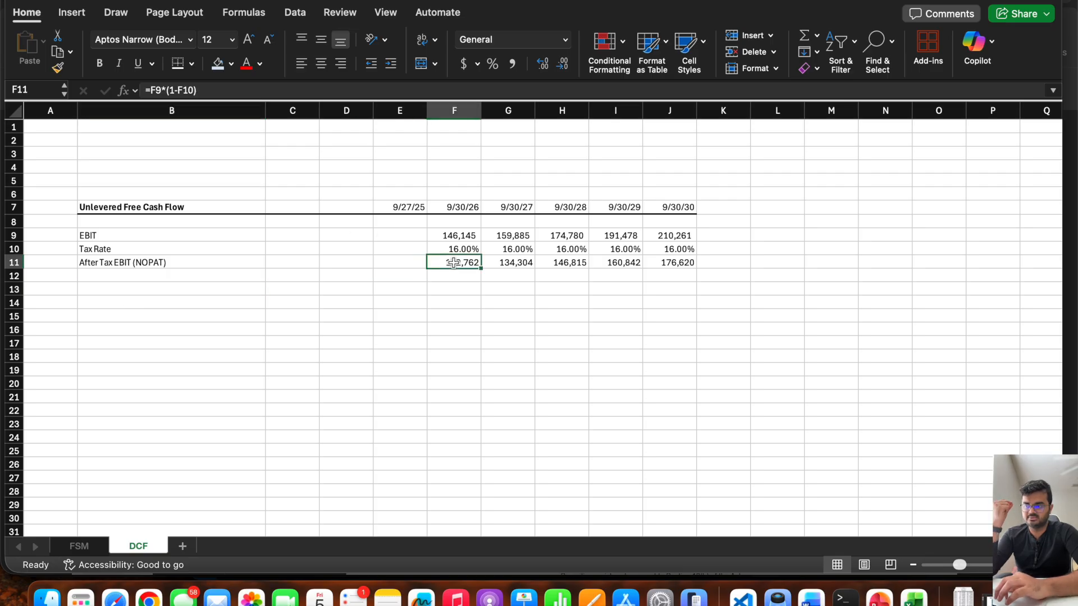
{"action": "left_click", "coordinate": [120, 298]}
{"action": "type", "text": "Depreciation and"}
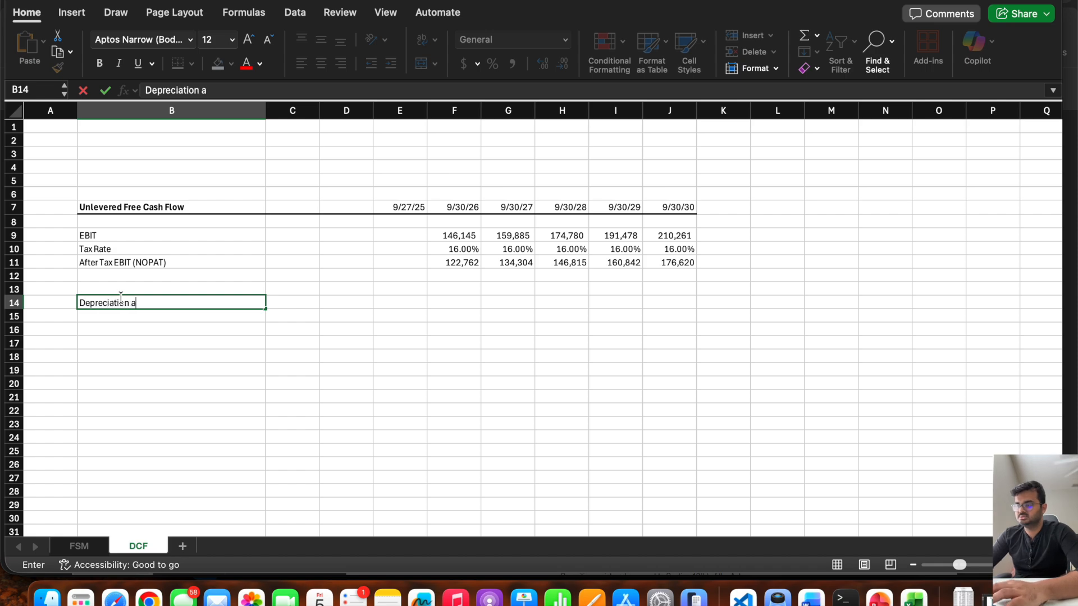
{"action": "key", "text": "Escape"}
{"action": "type", "text": "D&A"}
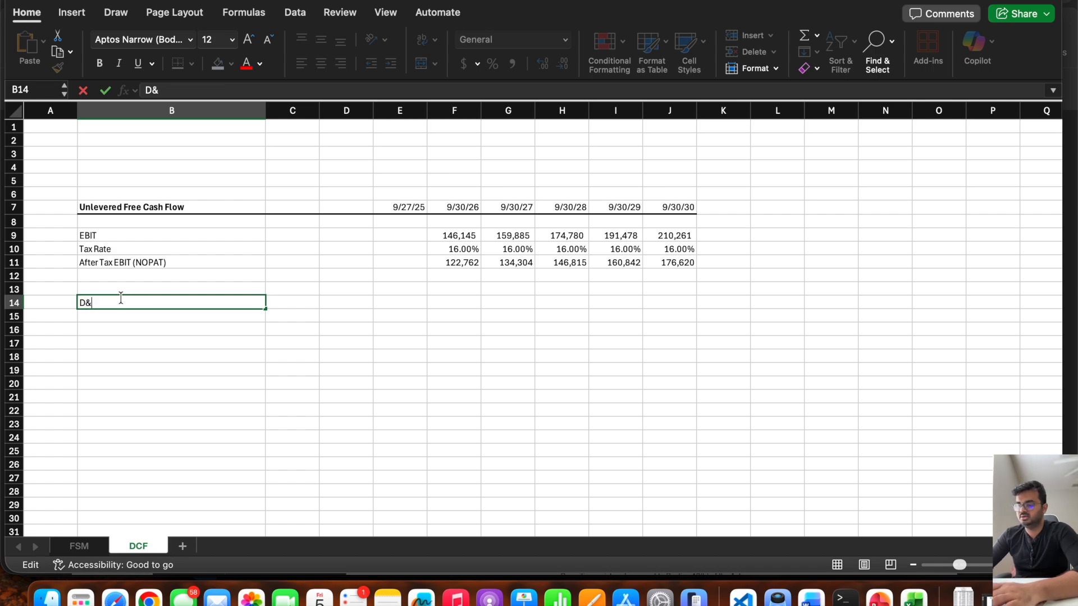
Link F14 to the 2026P Depreciation and Amortization in G88 of the FSM sheet and fill the formula across to J14.
{"action": "key", "text": "Right"}
{"action": "key", "text": "Right"}
{"action": "key", "text": "Right"}
{"action": "key", "text": "Right"}
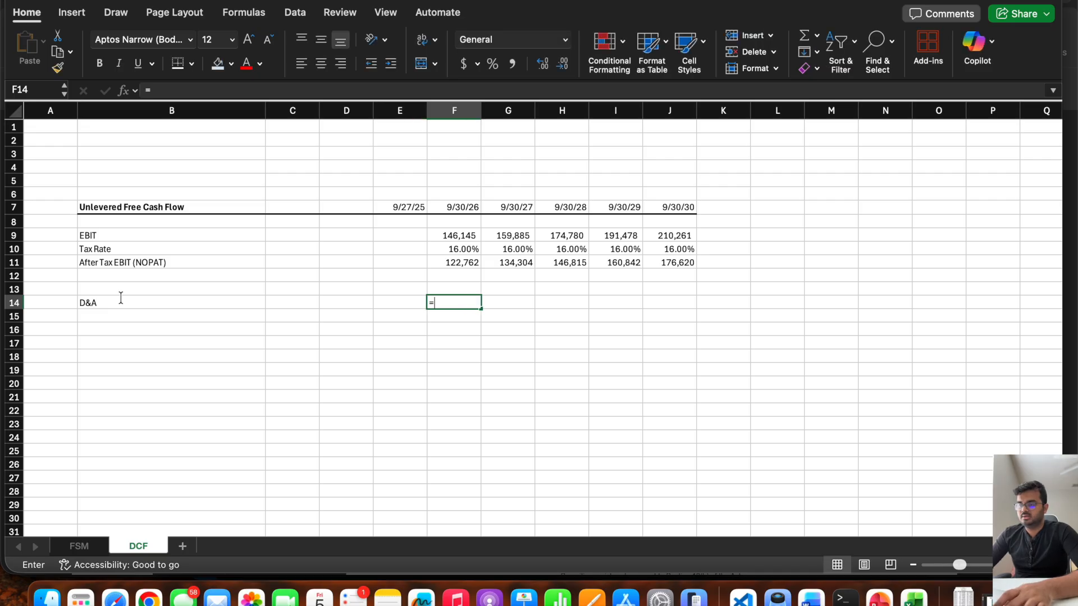
{"action": "type", "text": "="}
{"action": "left_click", "coordinate": [79, 545]}
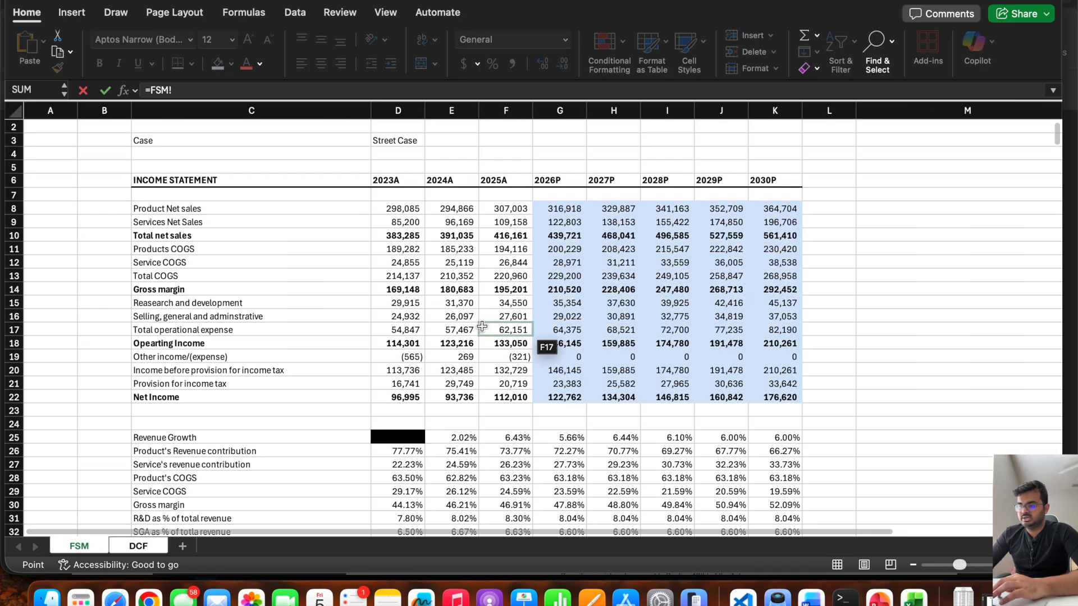
{"action": "scroll", "coordinate": [481, 326], "scroll_direction": "down", "scroll_amount": 15}
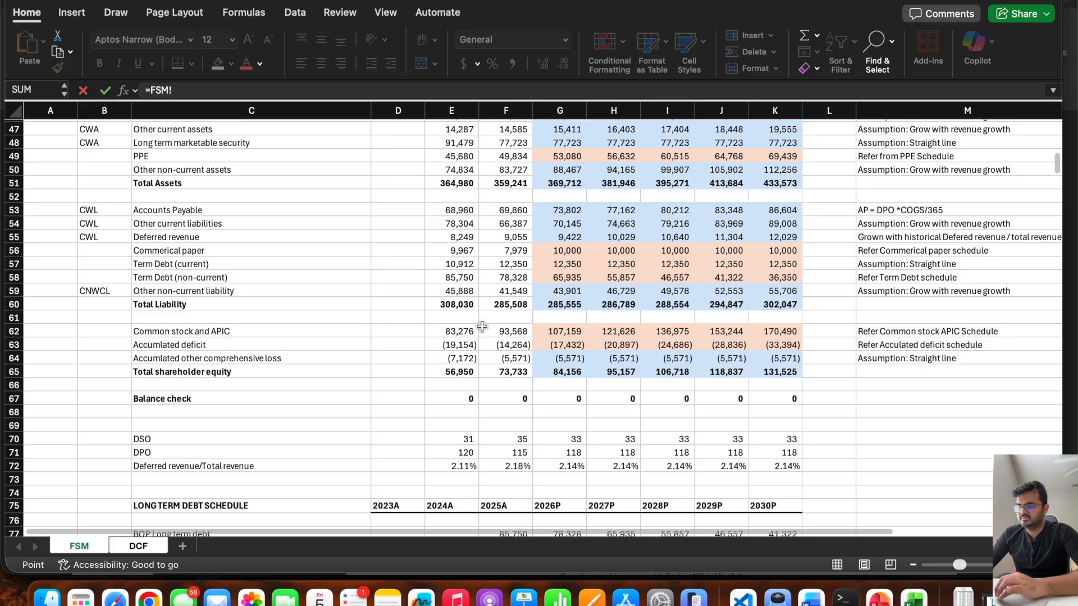
{"action": "scroll", "coordinate": [481, 327], "scroll_direction": "down", "scroll_amount": 8}
{"action": "left_click", "coordinate": [530, 355]}
{"action": "key", "text": "Return"}
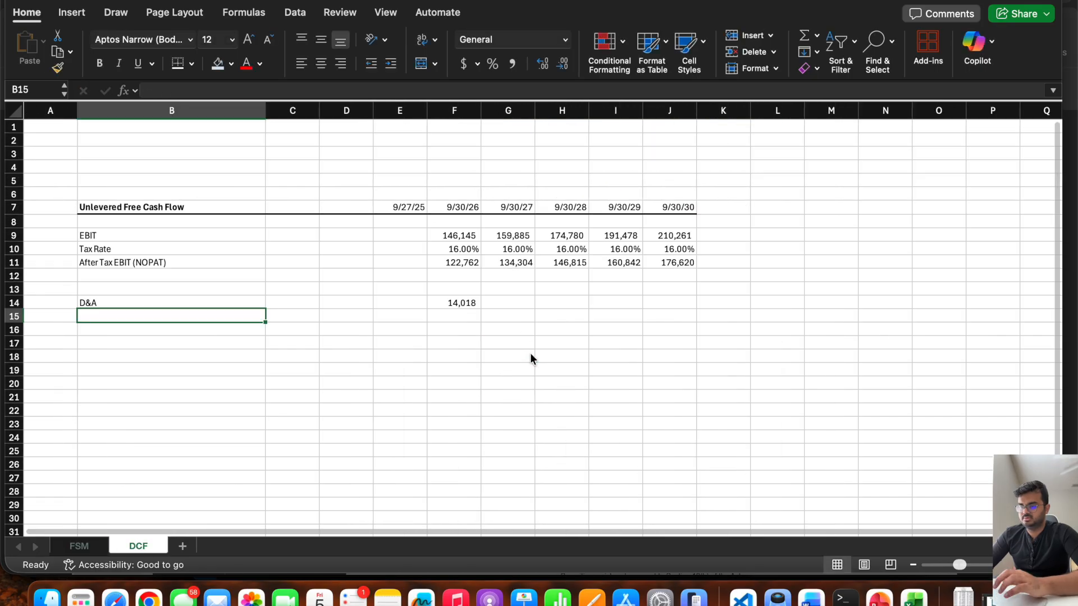
{"action": "left_click", "coordinate": [461, 302]}
{"action": "left_click_drag", "start_coordinate": [481, 308], "coordinate": [679, 324]}
Enter the row label CapEx in B15.
{"action": "left_click", "coordinate": [148, 314]}
{"action": "type", "text": "Cap"}
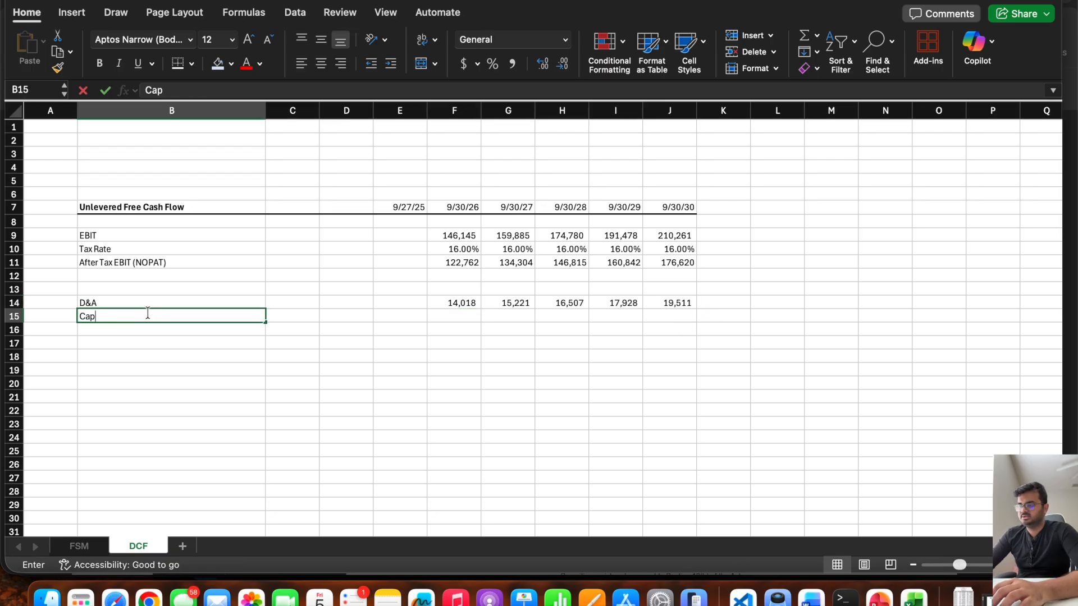
{"action": "type", "text": "Ex"}
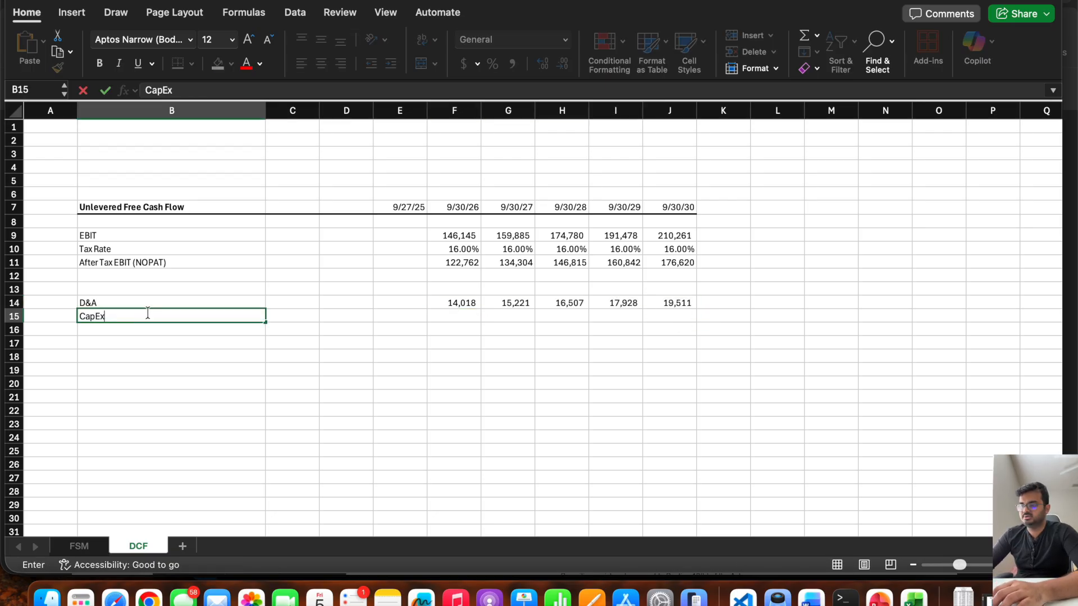
Link F15 to the 2026P Purchase of PPE in G96 of the FSM sheet and fill the formula across to J15.
{"action": "key", "text": "Tab"}
{"action": "key", "text": "Tab"}
{"action": "key", "text": "Tab"}
{"action": "key", "text": "Tab"}
{"action": "type", "text": "="}
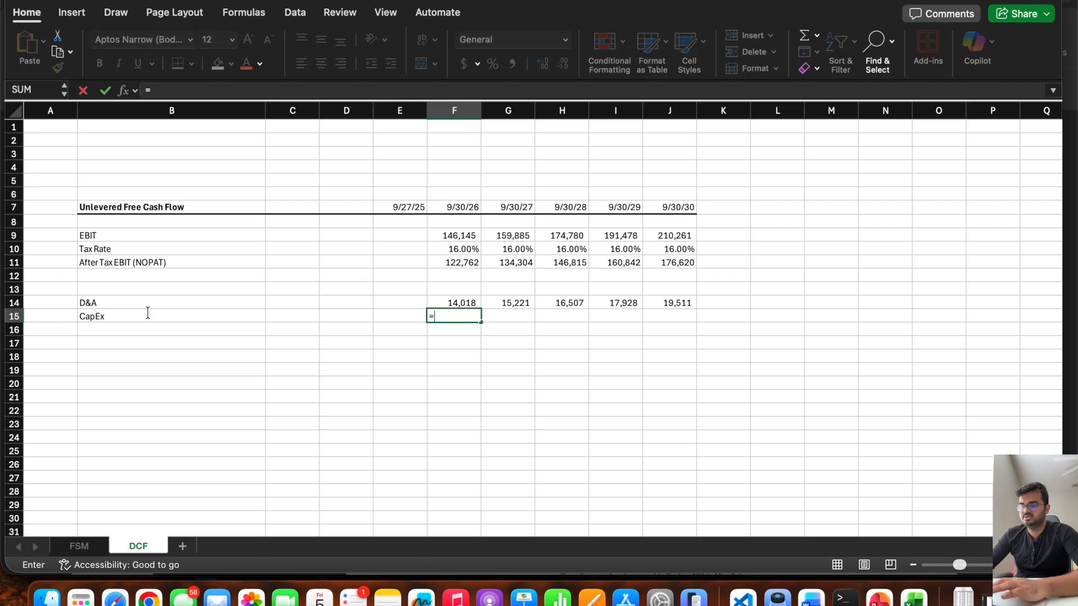
{"action": "left_click", "coordinate": [80, 546]}
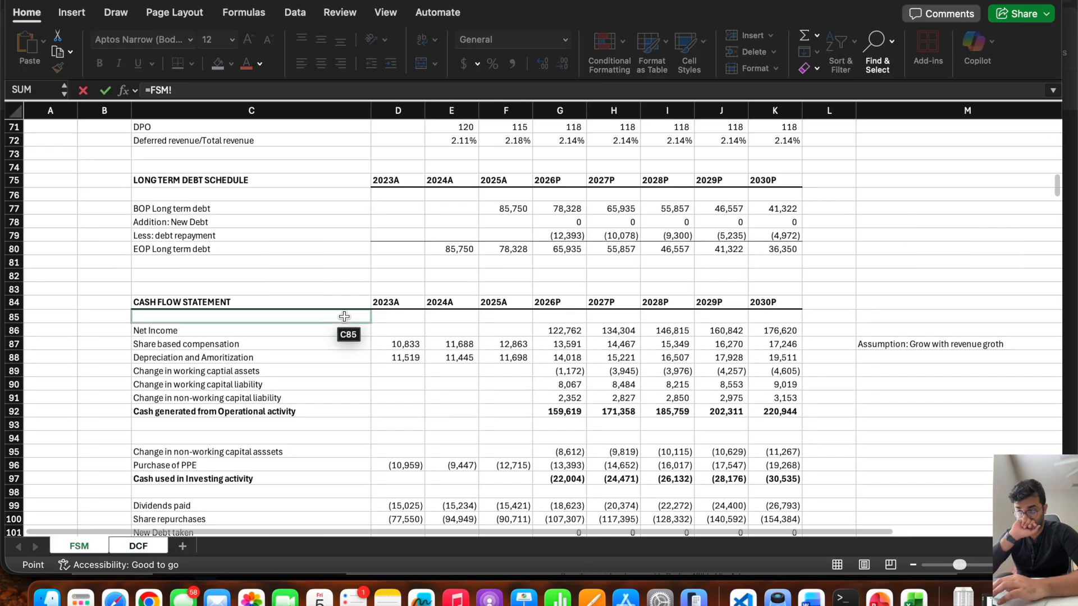
{"action": "scroll", "coordinate": [457, 323], "scroll_direction": "down", "scroll_amount": 4}
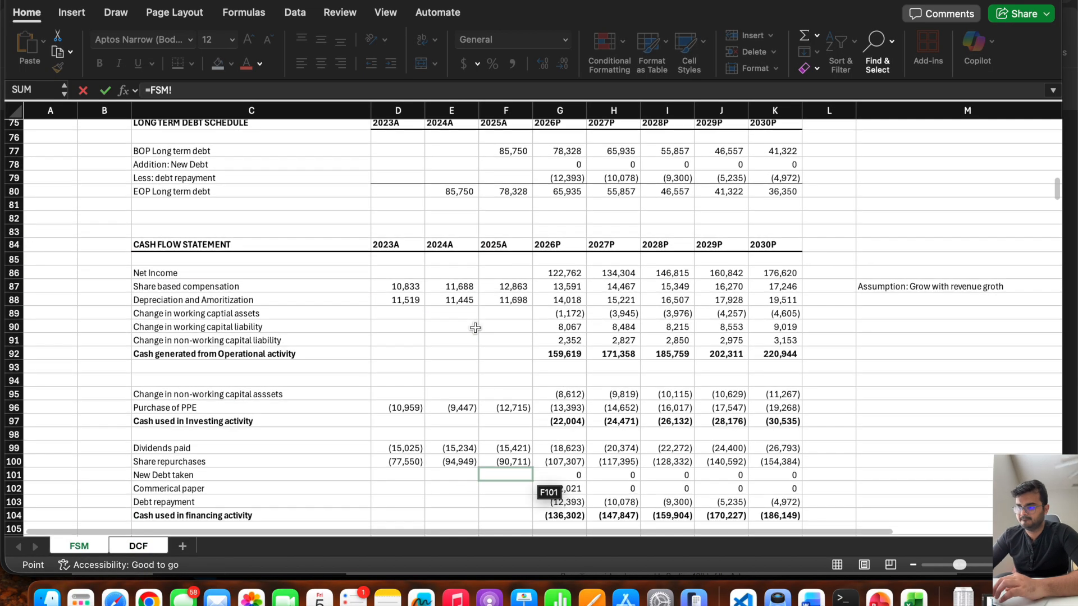
{"action": "scroll", "coordinate": [475, 328], "scroll_direction": "down", "scroll_amount": 2}
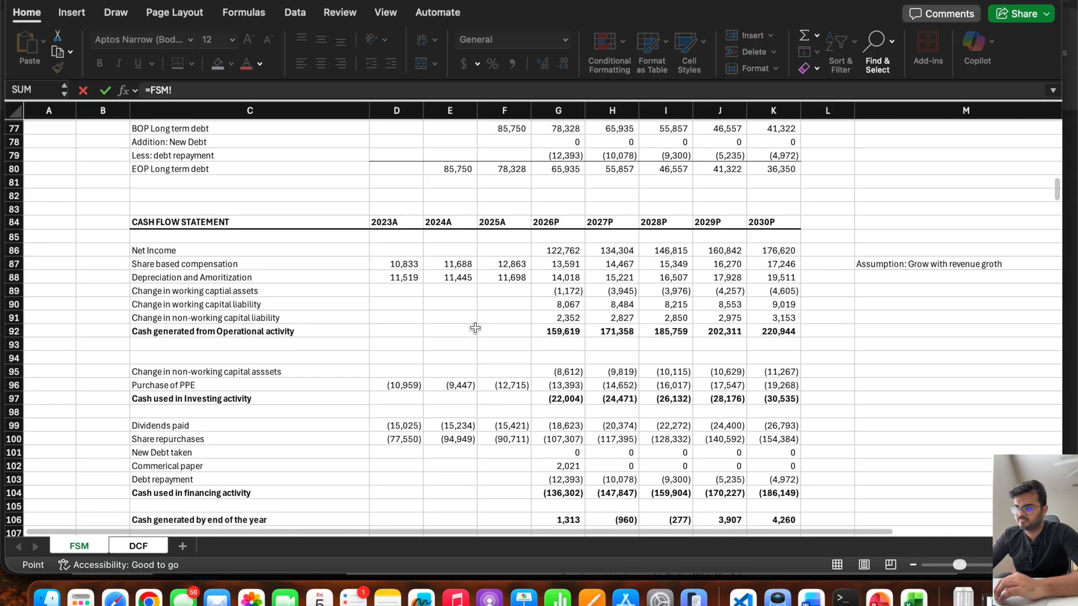
{"action": "left_click", "coordinate": [551, 383]}
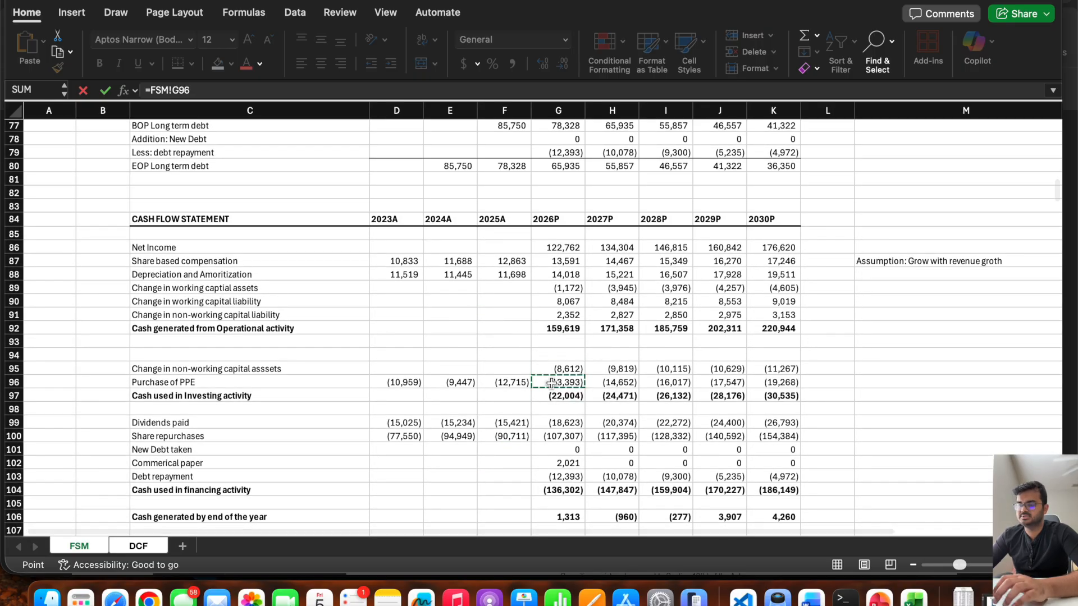
{"action": "key", "text": "Return"}
{"action": "left_click", "coordinate": [462, 317]}
{"action": "left_click_drag", "start_coordinate": [481, 321], "coordinate": [688, 323]}
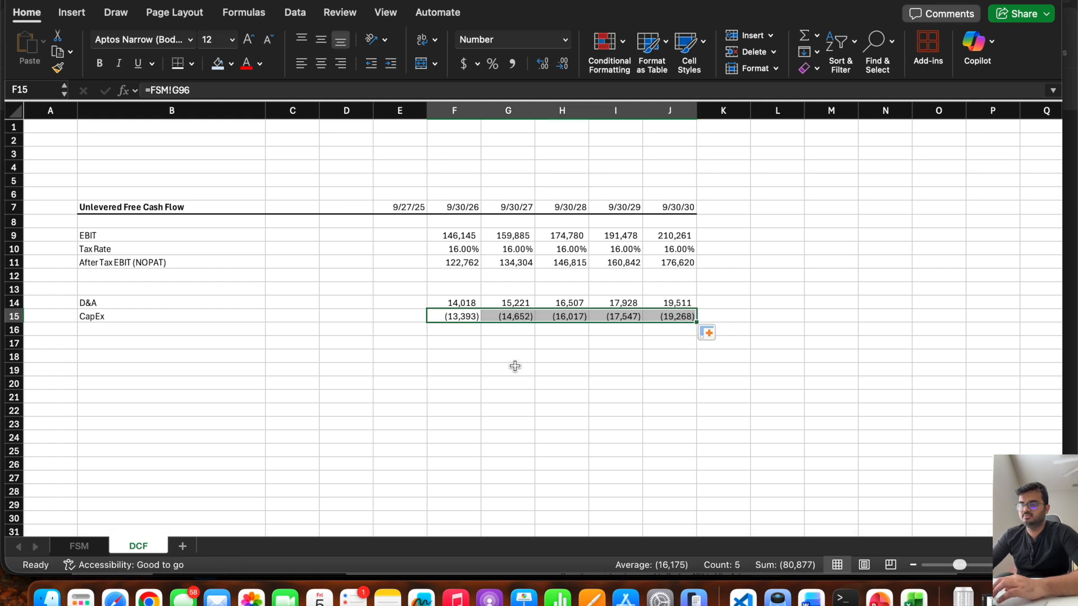
Enter the row label Change in Working capital in B16 of the DCF sheet.
{"action": "left_click", "coordinate": [80, 547]}
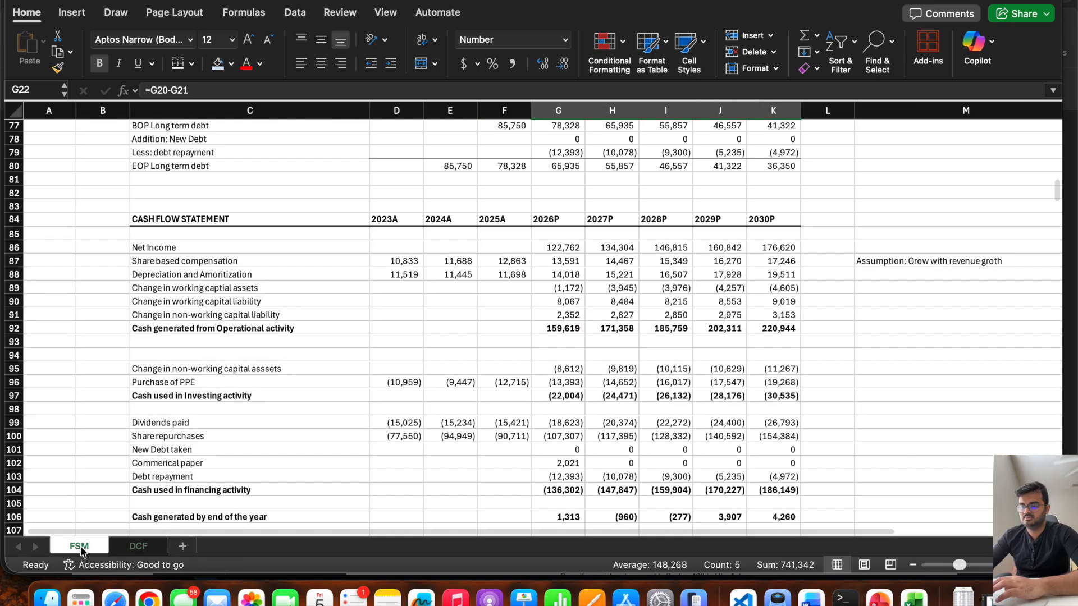
{"action": "left_click", "coordinate": [135, 548]}
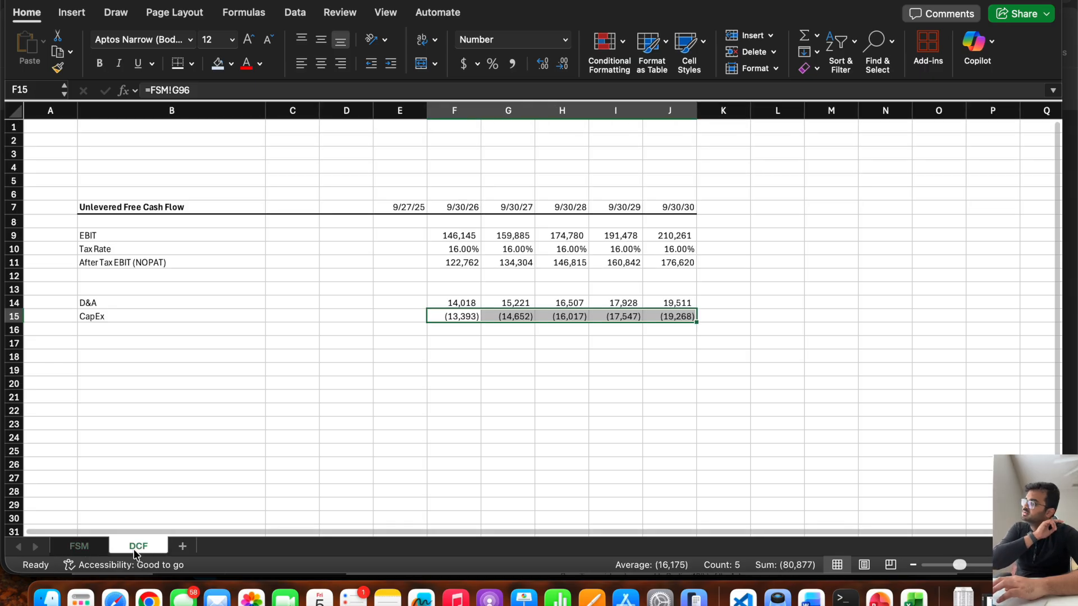
{"action": "left_click", "coordinate": [156, 330]}
{"action": "type", "text": "Change in W"}
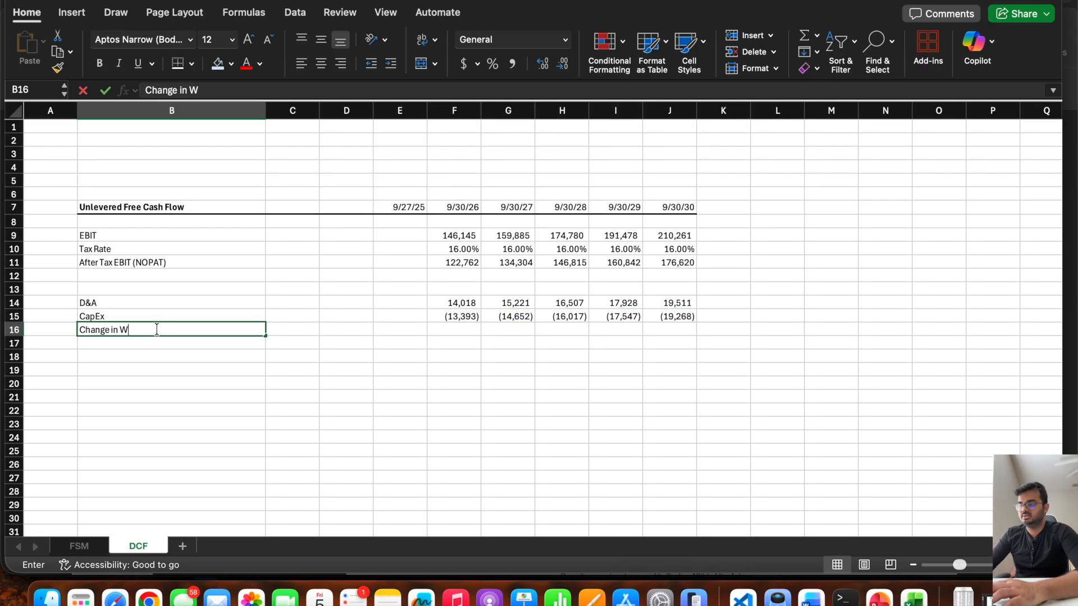
{"action": "type", "text": "orking Capital"}
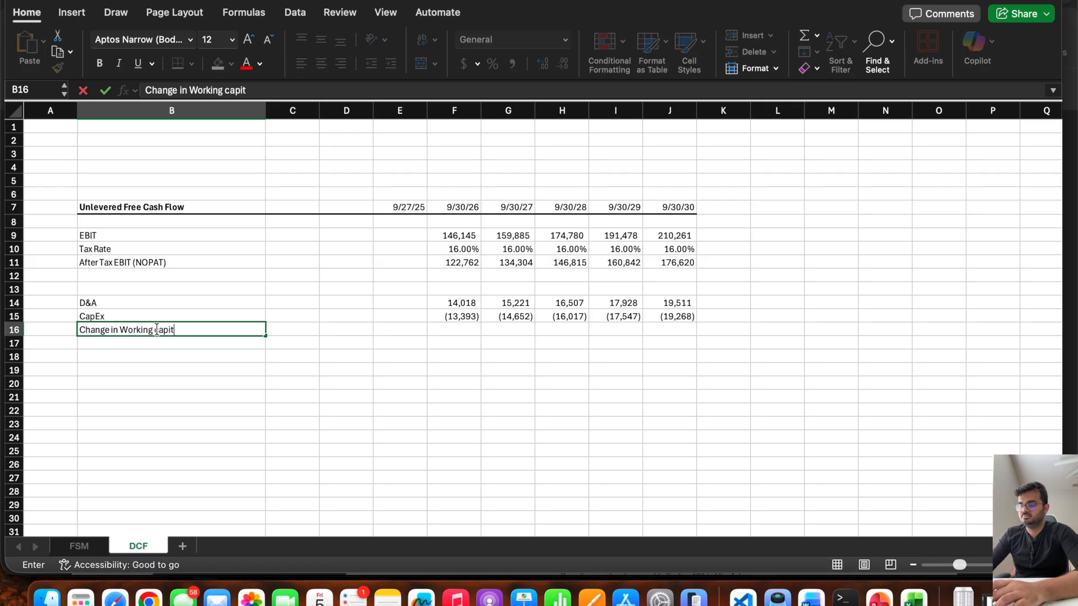
{"action": "key", "text": "Return"}
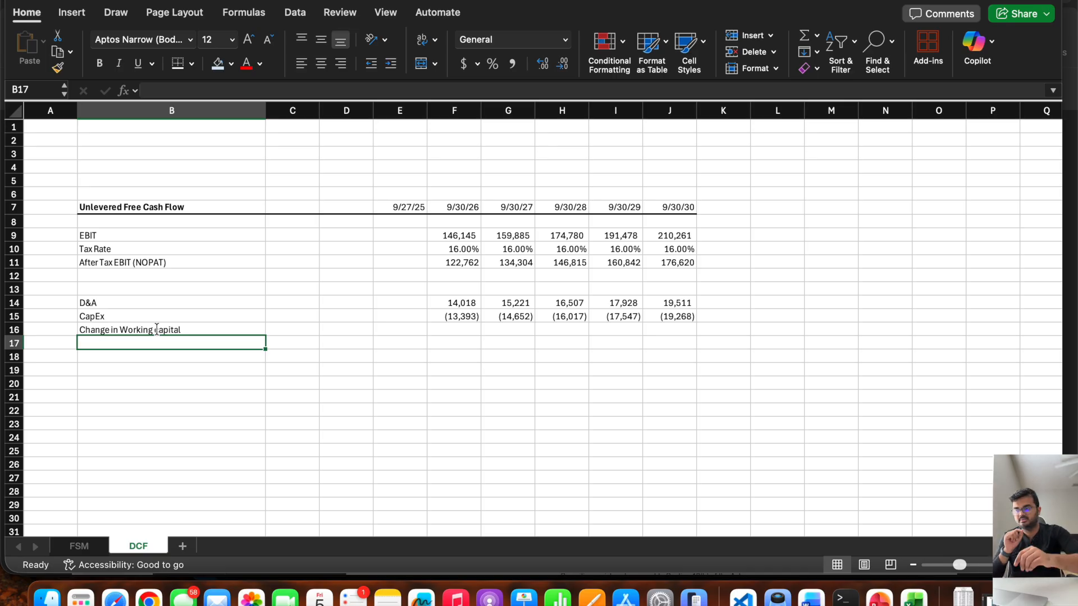
{"action": "key", "text": "Up"}
{"action": "key", "text": "Right"}
{"action": "key", "text": "Right"}
{"action": "key", "text": "Right"}
{"action": "key", "text": "Right"}
{"action": "type", "text": "="}
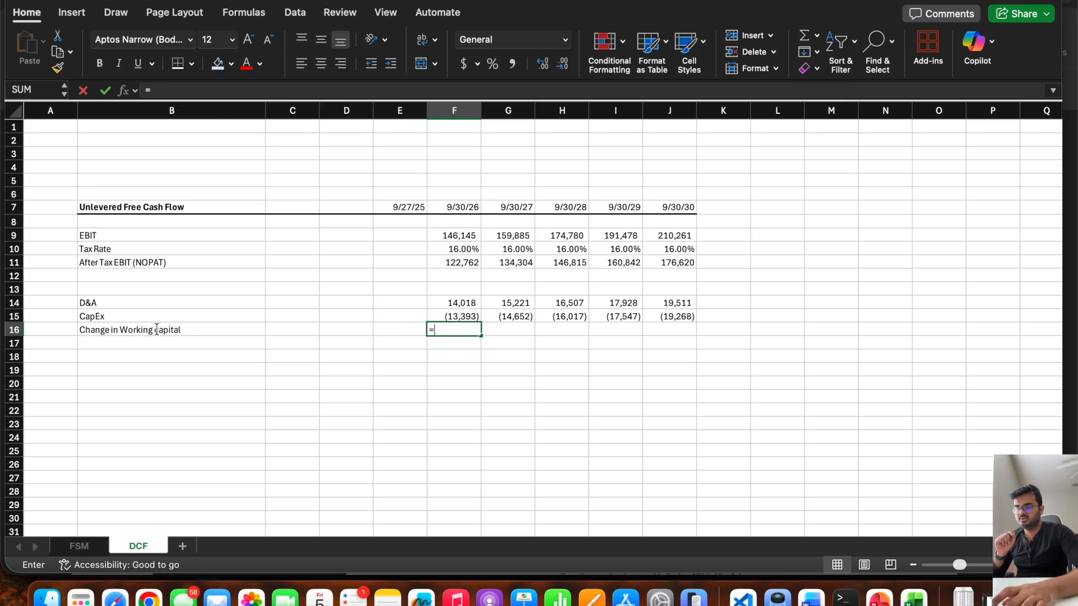
{"action": "left_click", "coordinate": [79, 546]}
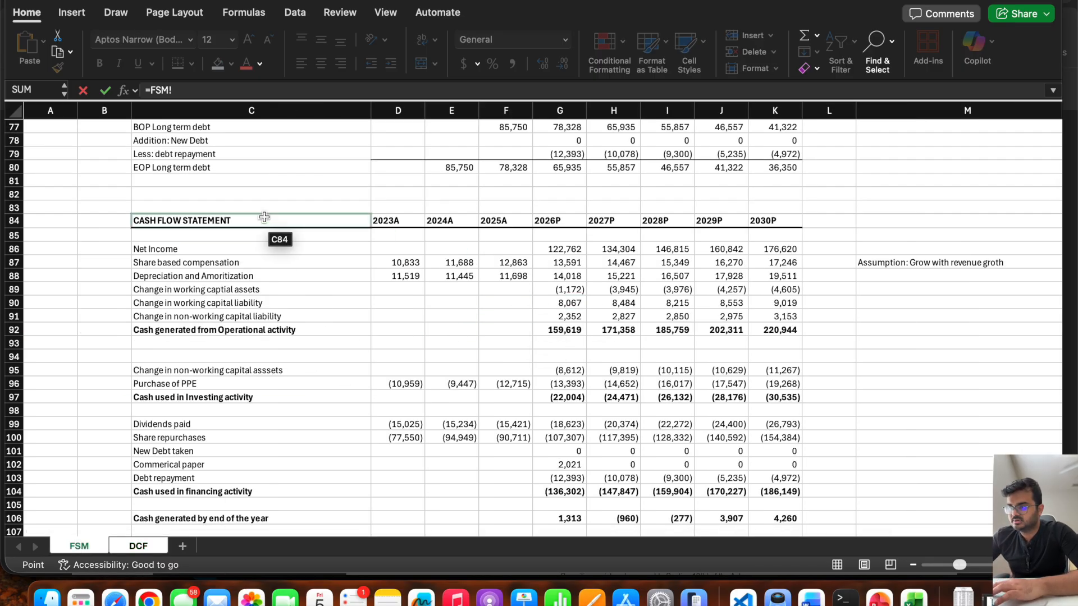
{"action": "left_click", "coordinate": [137, 546]}
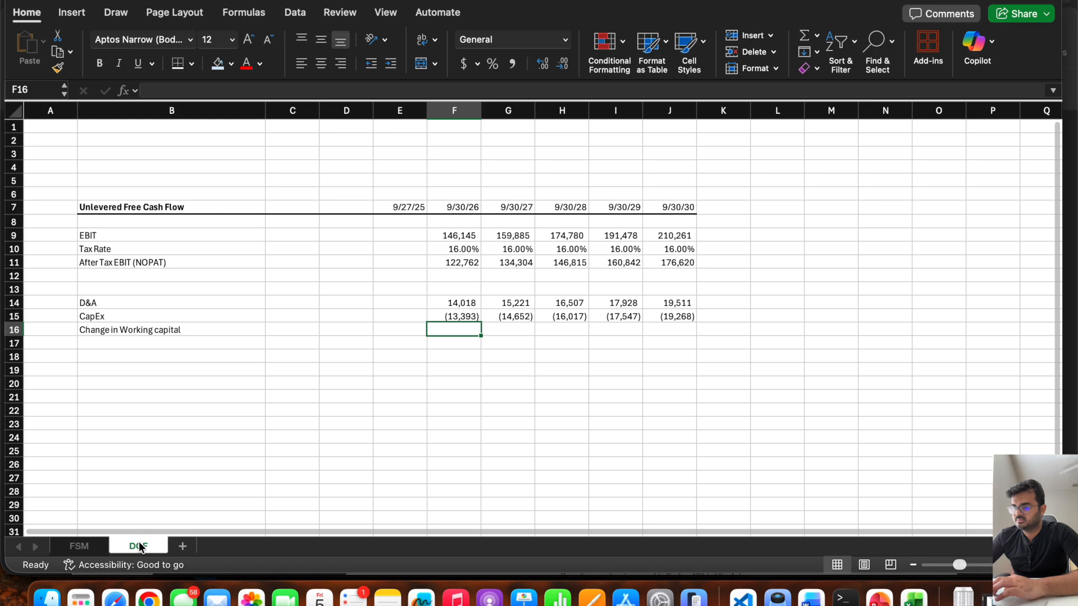
In F16, sum the 2026P changes in working capital assets and liabilities, G89:G90 of the FSM sheet, and fill the formula across to J16.
{"action": "type", "text": "sum"}
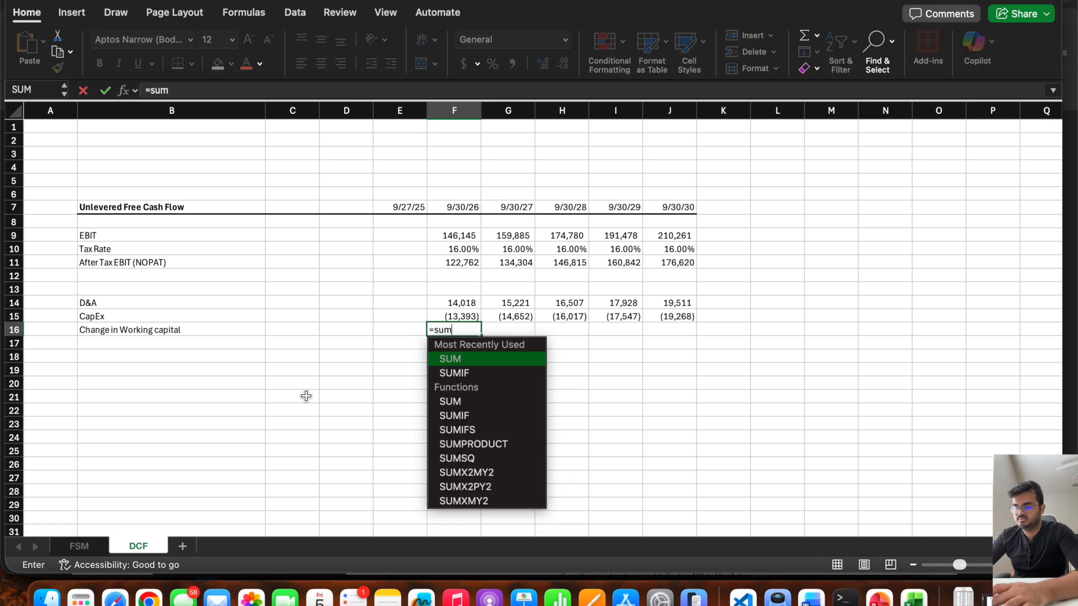
{"action": "type", "text": "("}
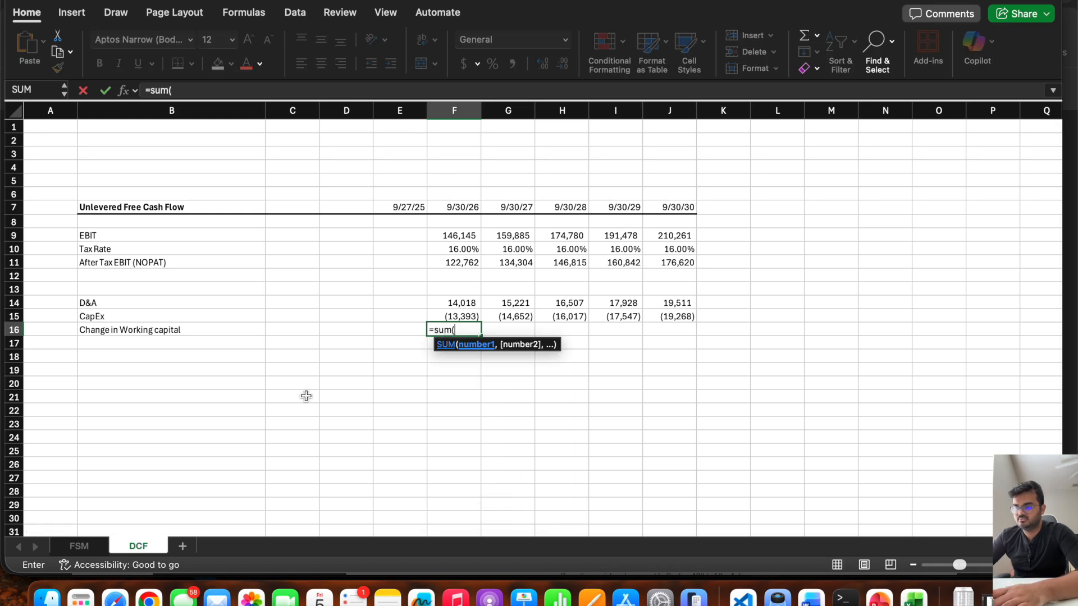
{"action": "left_click", "coordinate": [79, 546]}
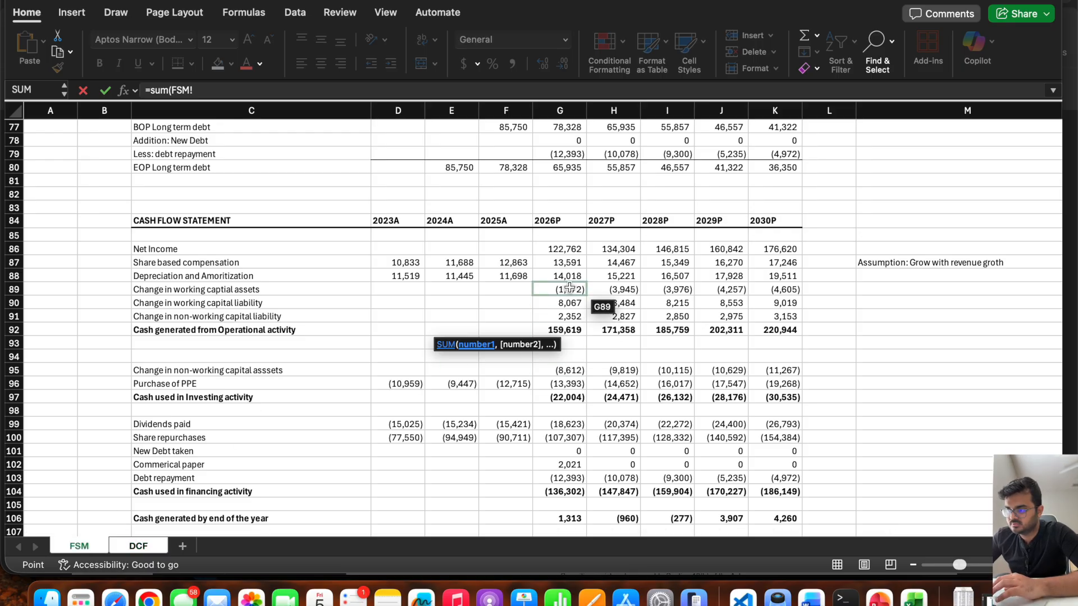
{"action": "left_click_drag", "start_coordinate": [568, 288], "coordinate": [568, 298]}
{"action": "key", "text": "Return"}
{"action": "left_click", "coordinate": [479, 332]}
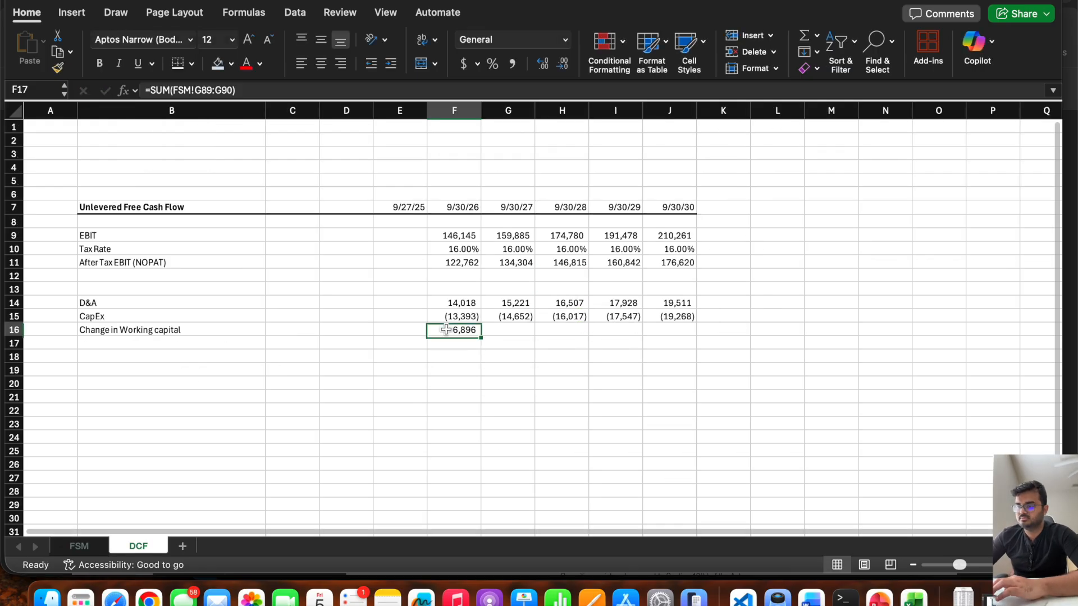
{"action": "left_click_drag", "start_coordinate": [481, 334], "coordinate": [694, 349]}
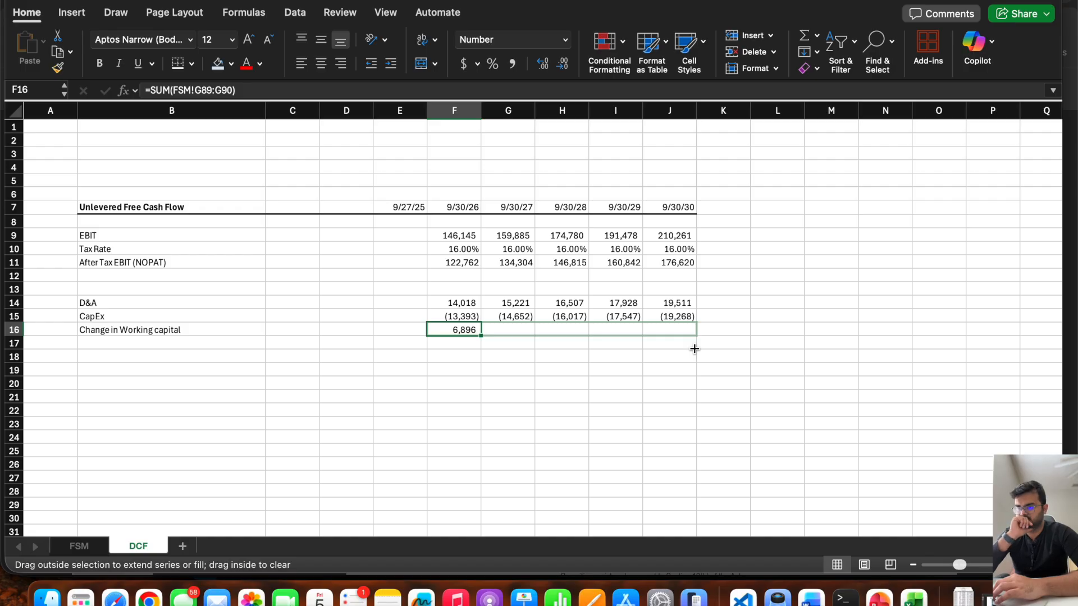
{"action": "left_click_drag", "start_coordinate": [694, 348], "coordinate": [694, 349]}
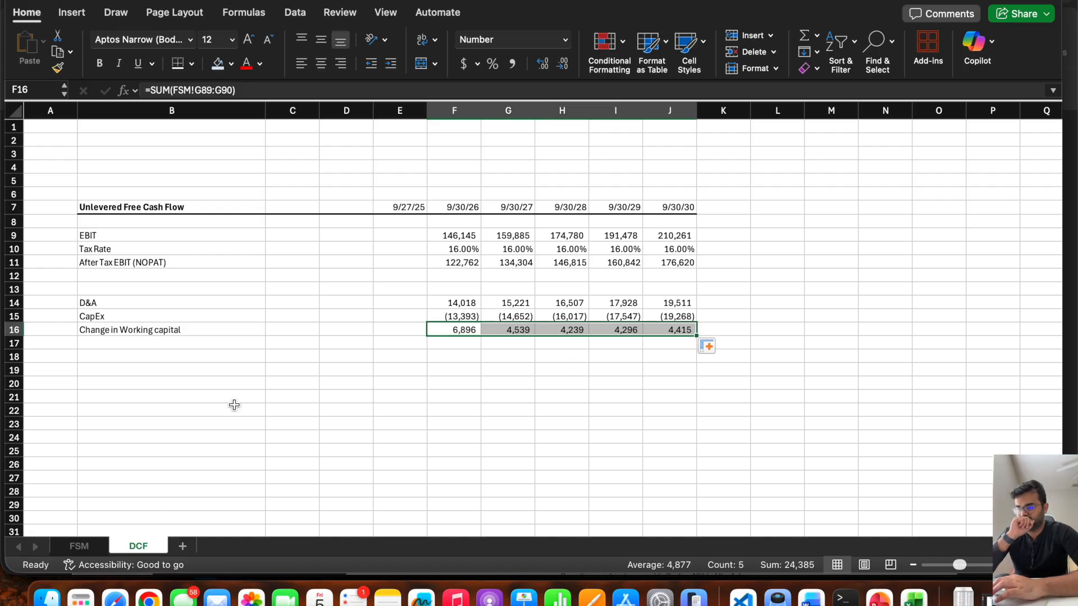
Inspect the 2026P change in working capital assets formula in G89 of the FSM sheet without changing it.
{"action": "left_click", "coordinate": [80, 547]}
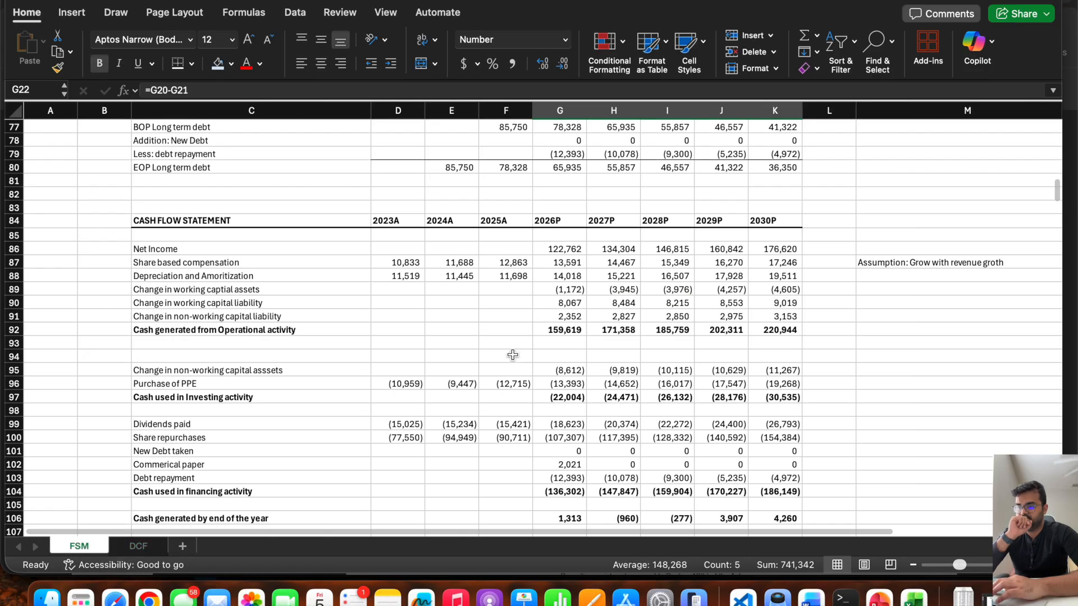
{"action": "left_click", "coordinate": [559, 289]}
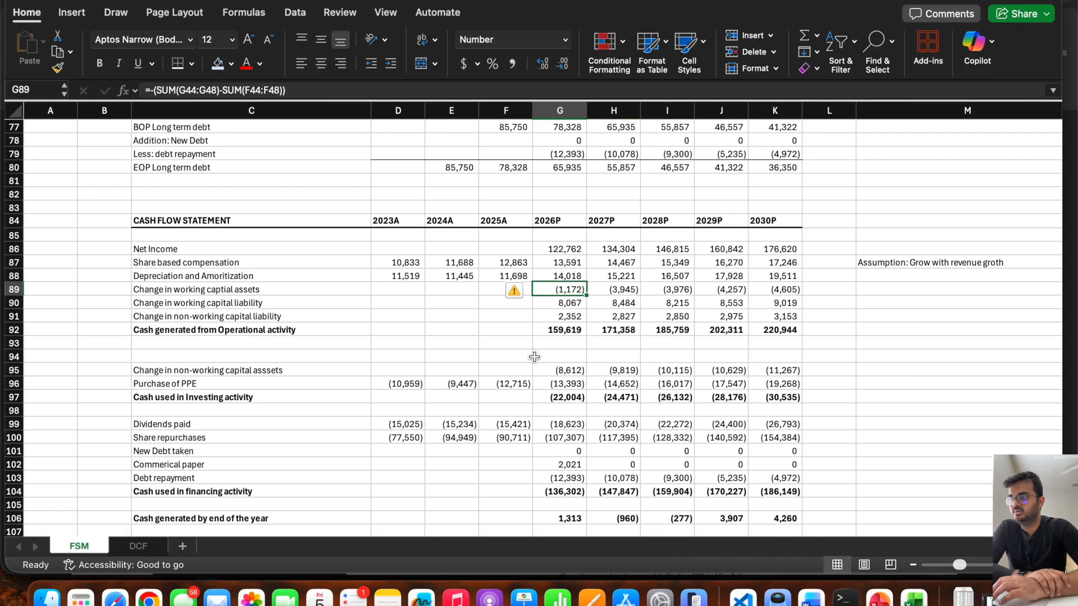
{"action": "scroll", "coordinate": [421, 286], "scroll_direction": "up", "scroll_amount": 5}
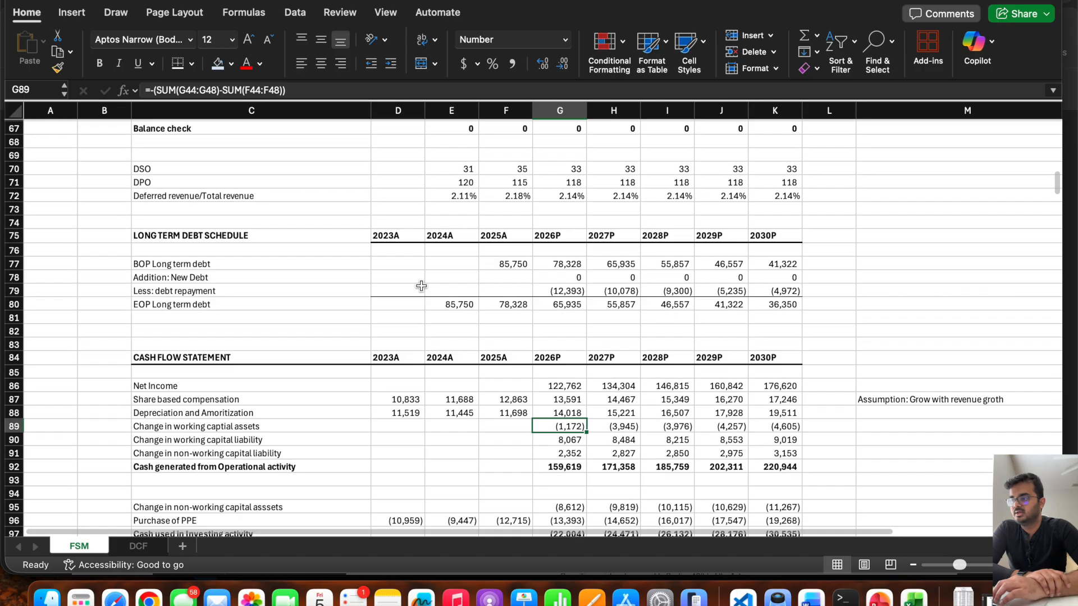
{"action": "double_click", "coordinate": [549, 387]}
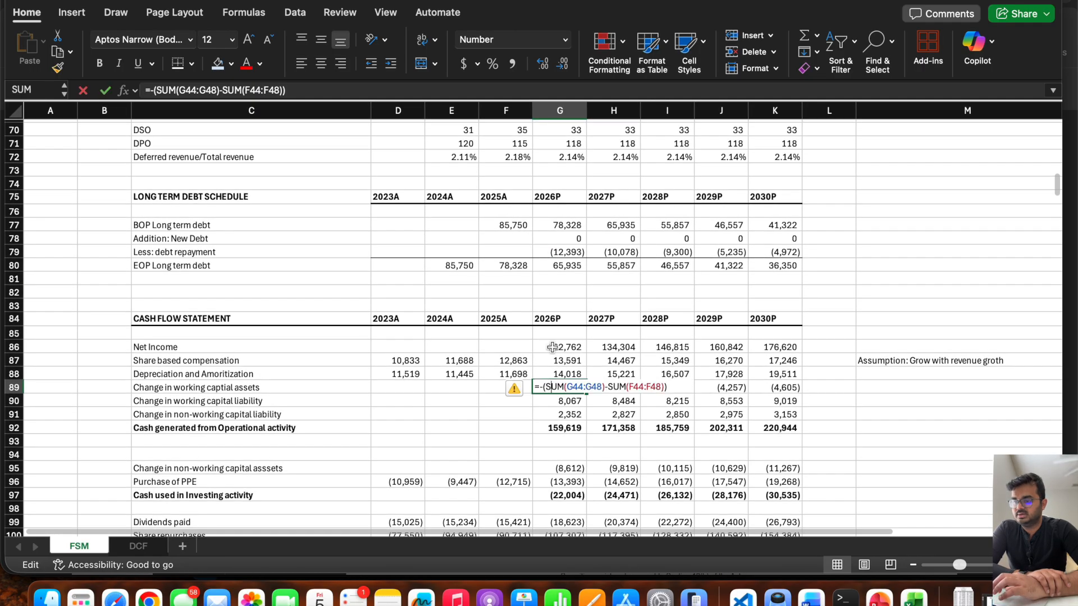
{"action": "key", "text": "Escape"}
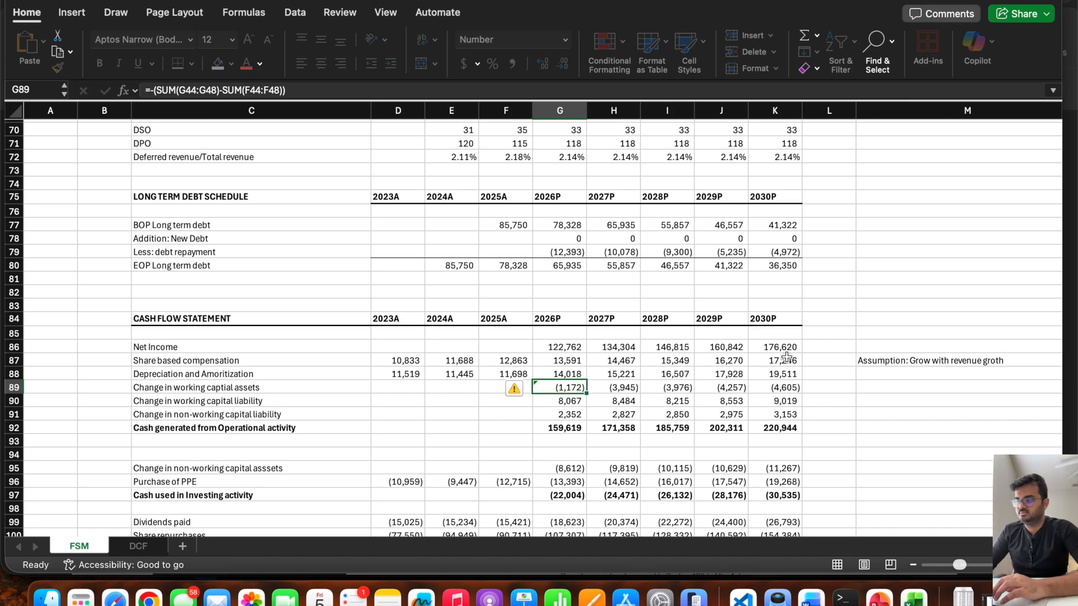
Review the working capital asset and liability rows in the FSM balance sheet, then compare with the working capital and NOPAT rows of the DCF sheet.
{"action": "scroll", "coordinate": [578, 296], "scroll_direction": "up", "scroll_amount": 12}
{"action": "scroll", "coordinate": [578, 297], "scroll_direction": "up", "scroll_amount": 8}
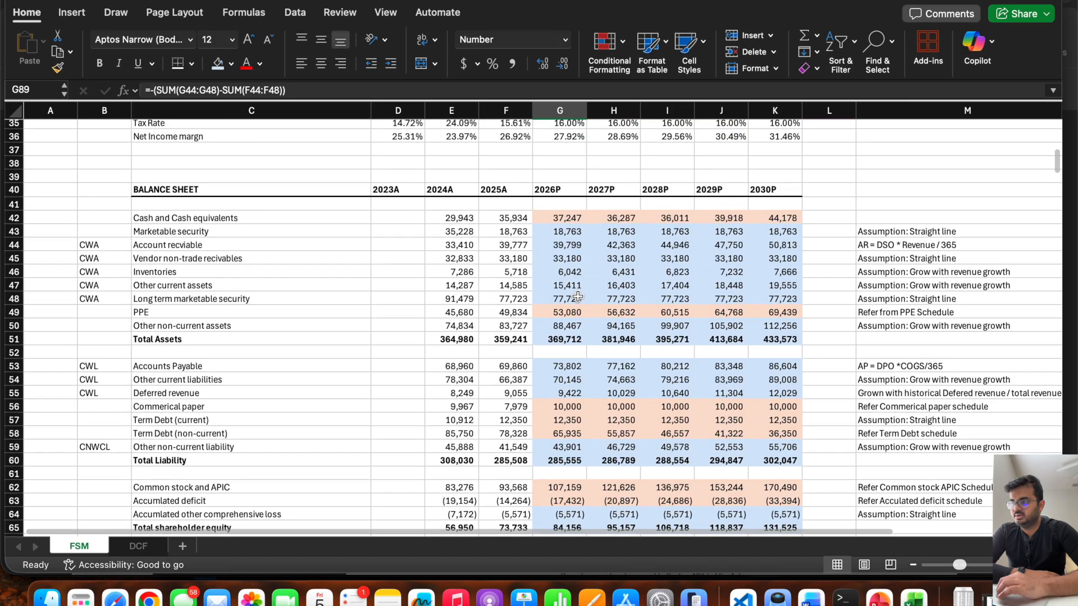
{"action": "left_click", "coordinate": [236, 262]}
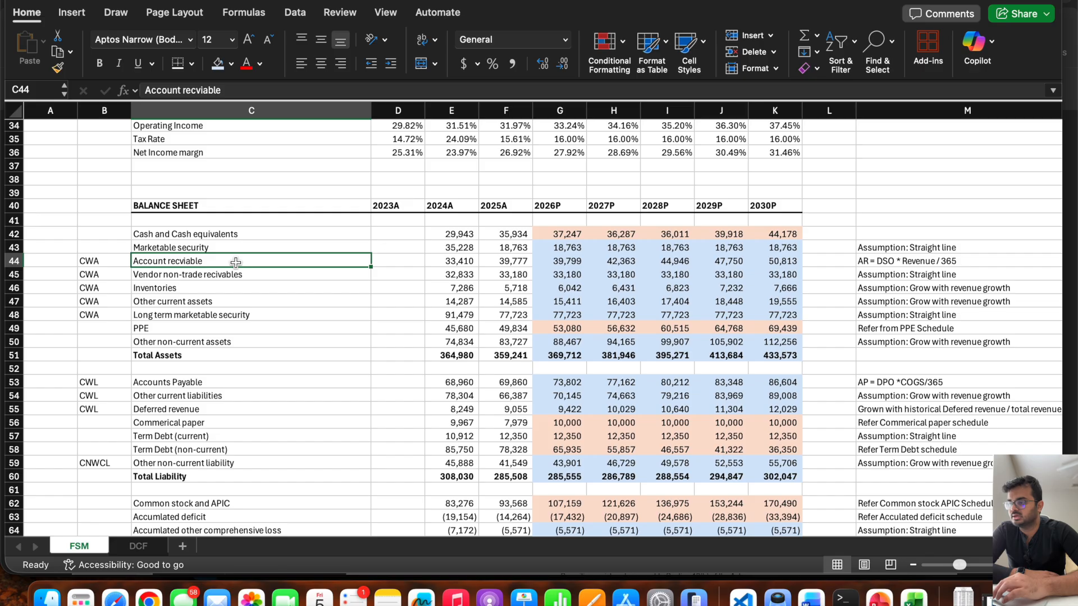
{"action": "left_click_drag", "start_coordinate": [236, 262], "coordinate": [236, 272]}
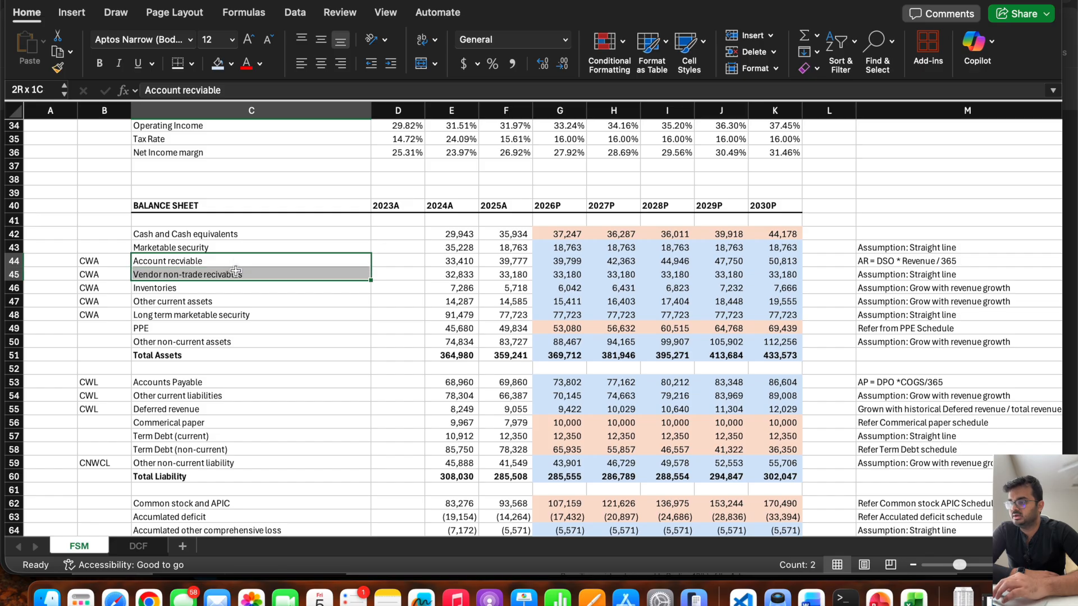
{"action": "left_click_drag", "start_coordinate": [236, 271], "coordinate": [234, 286]}
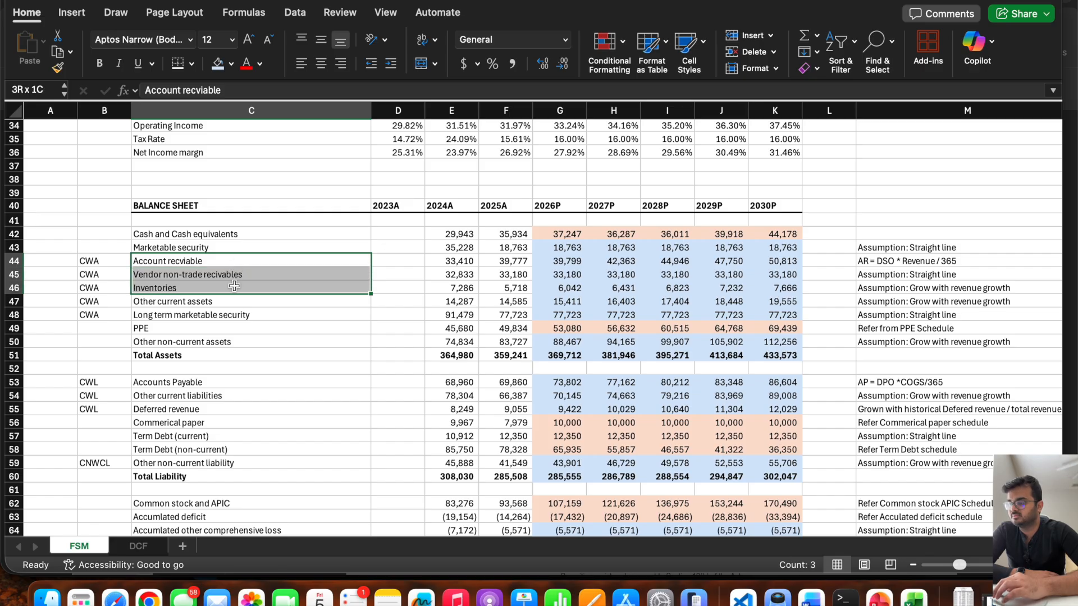
{"action": "left_click_drag", "start_coordinate": [235, 286], "coordinate": [232, 299]}
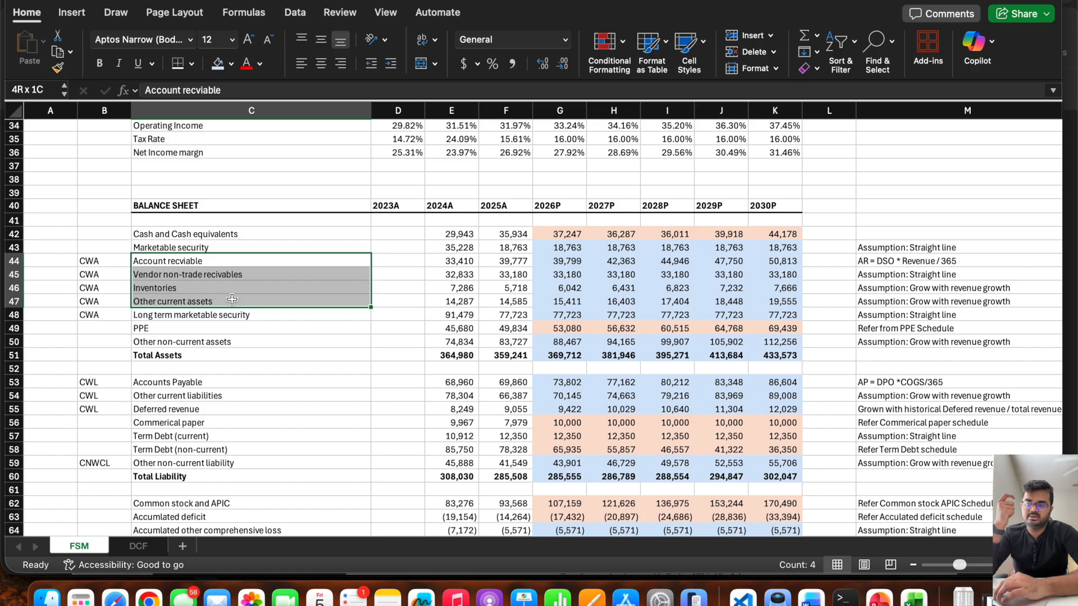
{"action": "left_click_drag", "start_coordinate": [232, 299], "coordinate": [232, 299]}
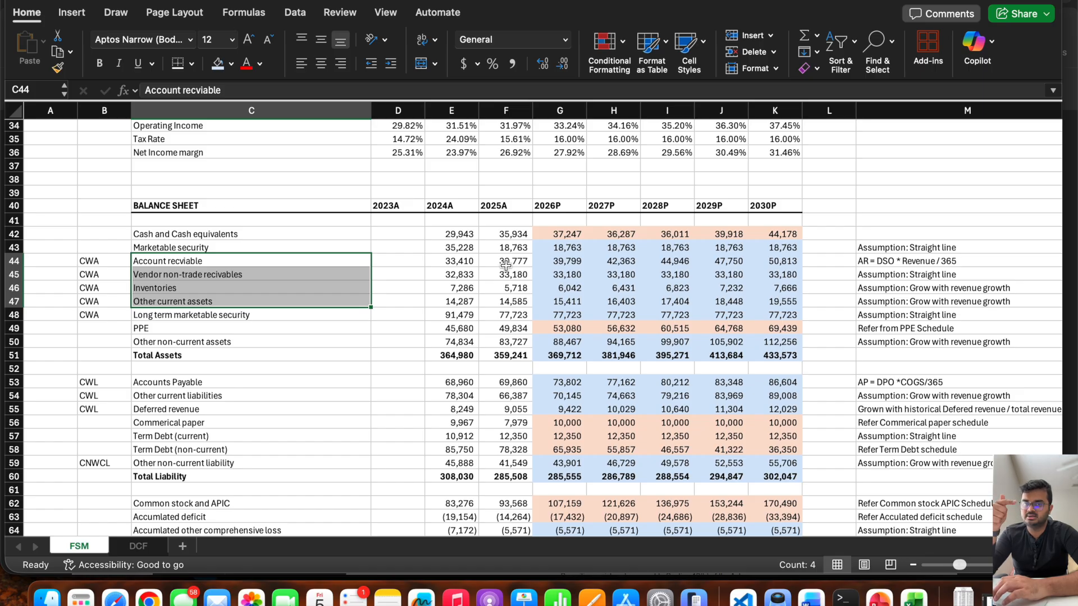
{"action": "scroll", "coordinate": [505, 265], "scroll_direction": "down", "scroll_amount": 20}
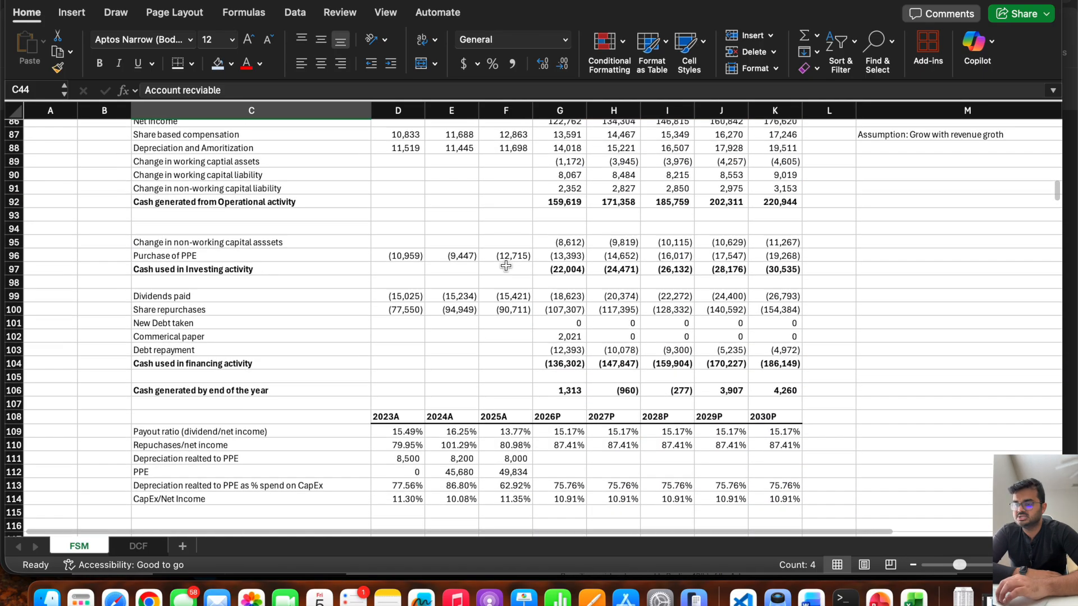
{"action": "scroll", "coordinate": [506, 265], "scroll_direction": "up", "scroll_amount": 15}
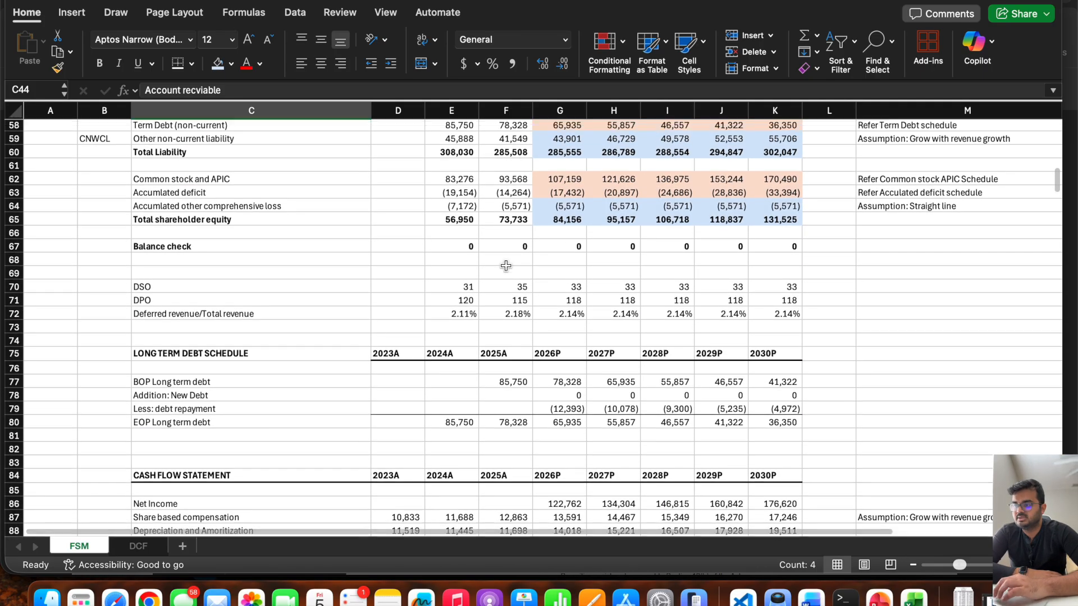
{"action": "left_click_drag", "start_coordinate": [190, 236], "coordinate": [119, 268]}
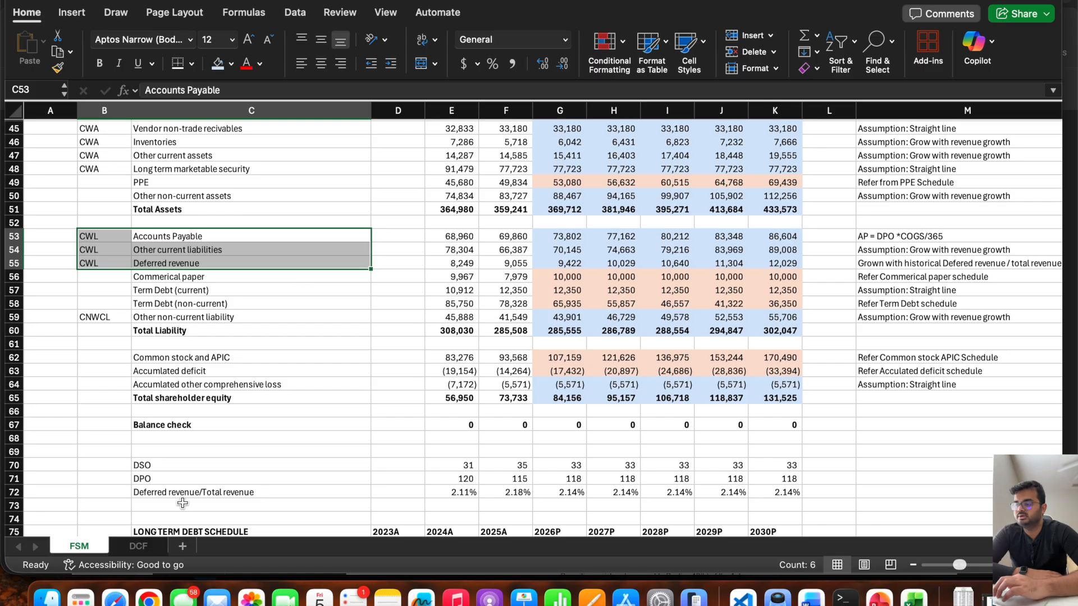
{"action": "left_click", "coordinate": [138, 546]}
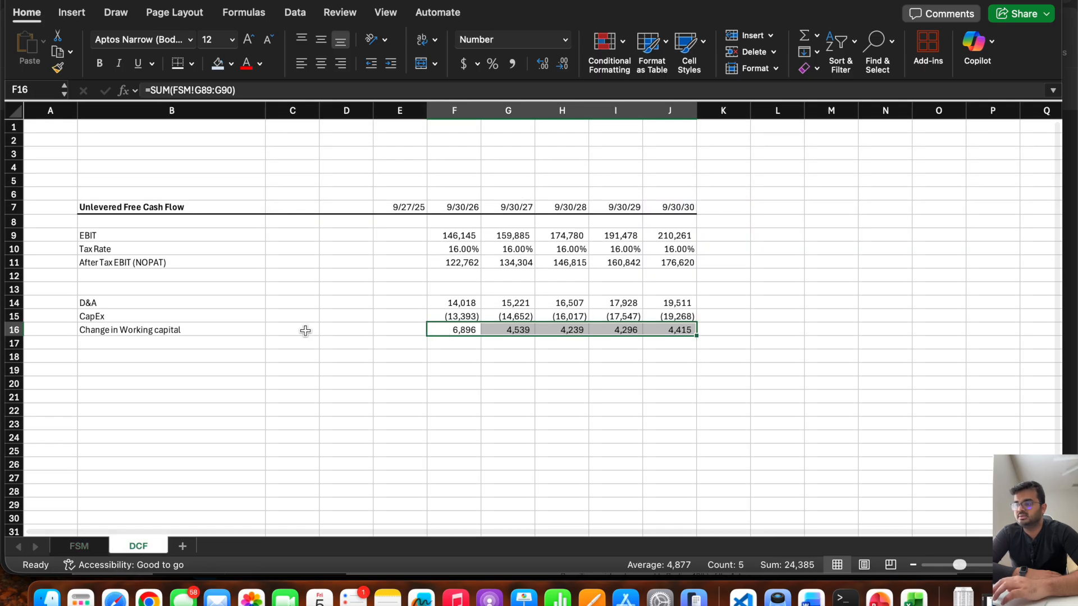
{"action": "left_click", "coordinate": [440, 329]}
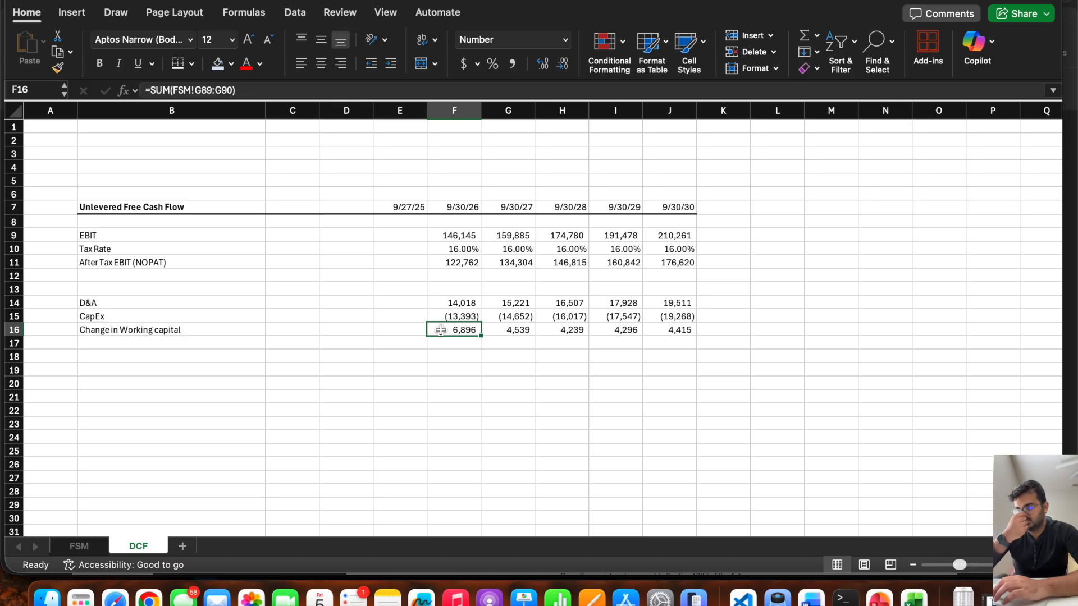
{"action": "left_click", "coordinate": [159, 262]}
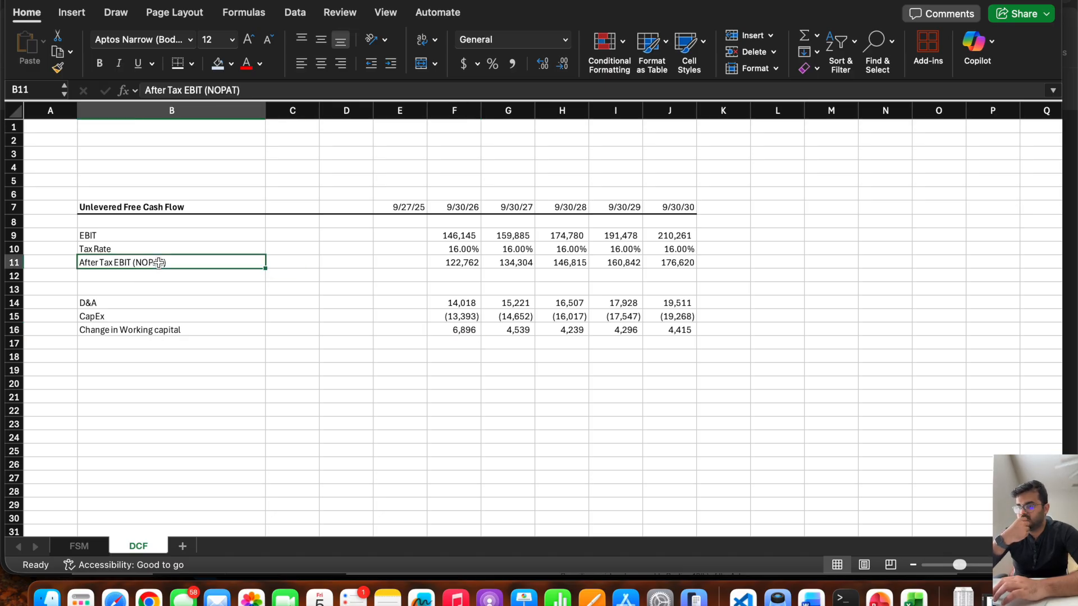
Delete the empty row 13 above D&A in the DCF sheet.
{"action": "left_click", "coordinate": [115, 361]}
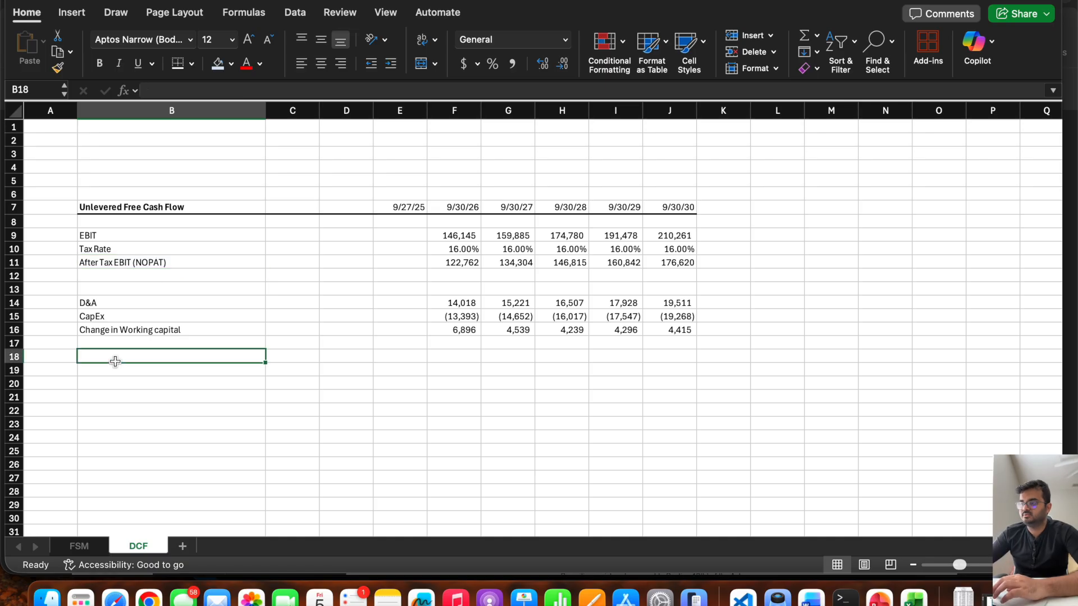
{"action": "right_click", "coordinate": [14, 289]}
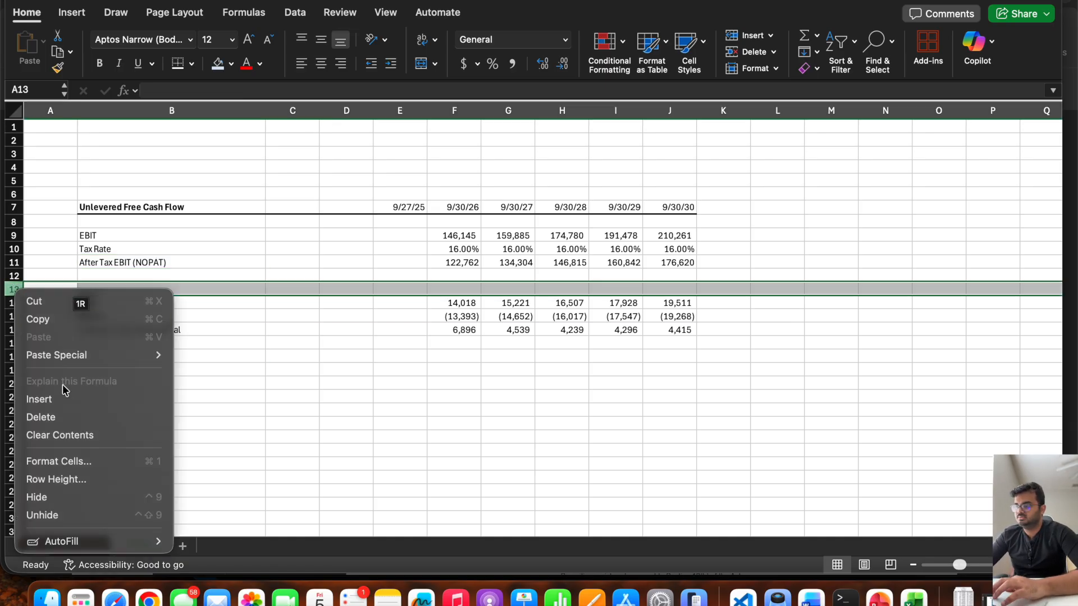
{"action": "left_click", "coordinate": [39, 416]}
Enter the row label Unlevered Free Cash Flow (ULFCF) in B17 and make row 17 bold.
{"action": "left_click", "coordinate": [104, 342]}
{"action": "type", "text": "Un"}
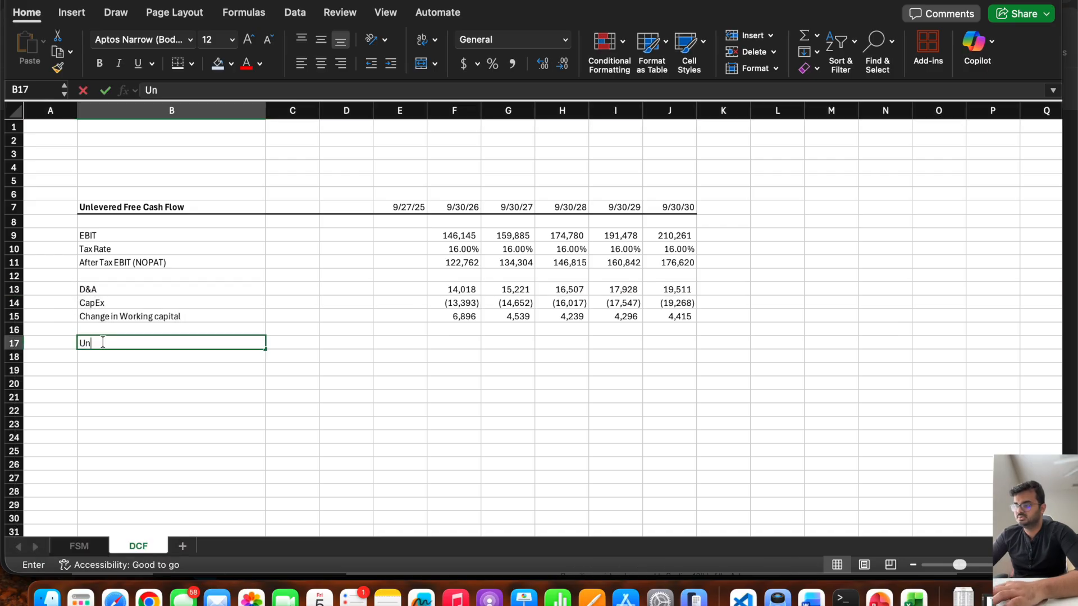
{"action": "type", "text": "levered"}
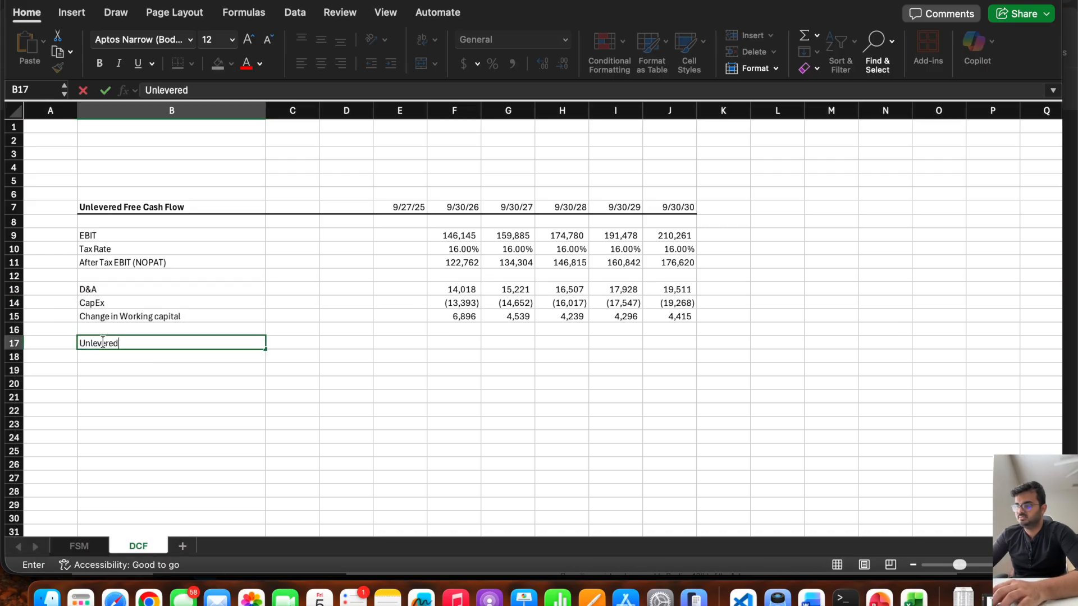
{"action": "type", "text": " Free Cash "}
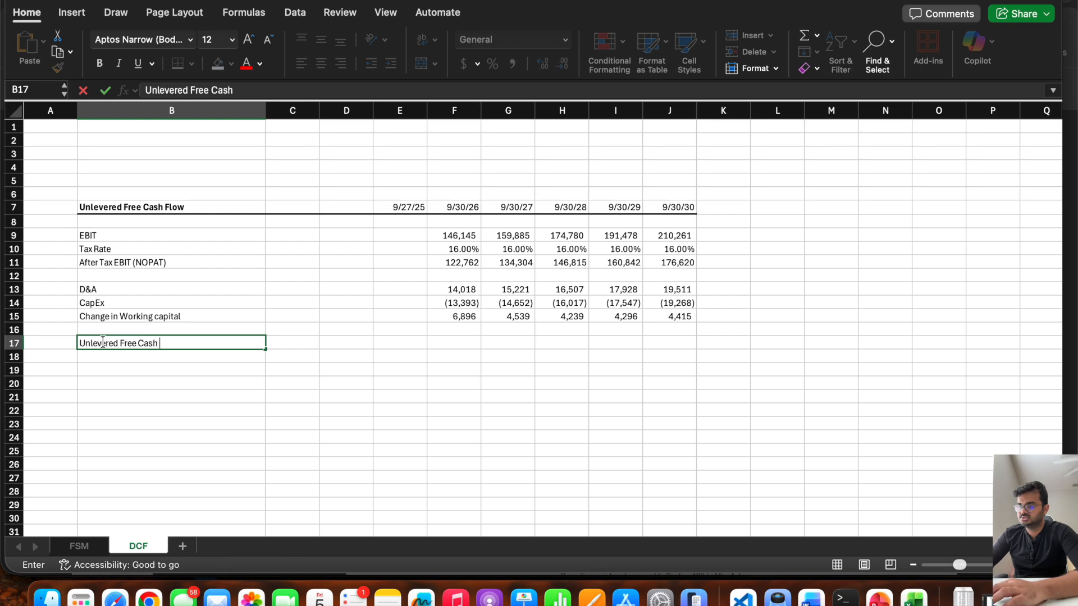
{"action": "type", "text": "Flow (ULFCF)"}
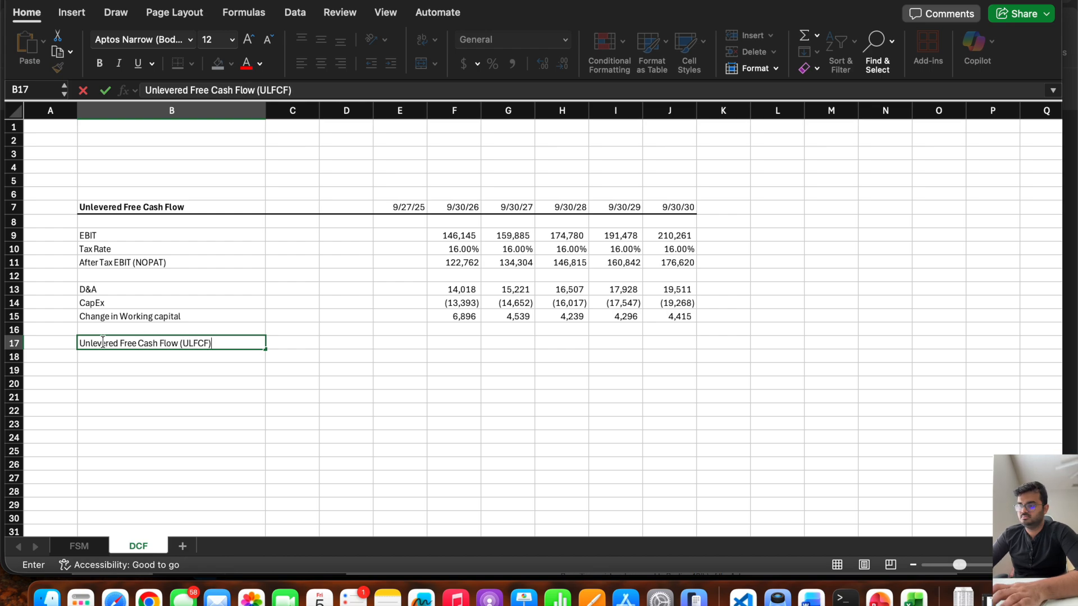
{"action": "key", "text": "Right"}
{"action": "key", "text": "Right"}
{"action": "left_click", "coordinate": [16, 343]}
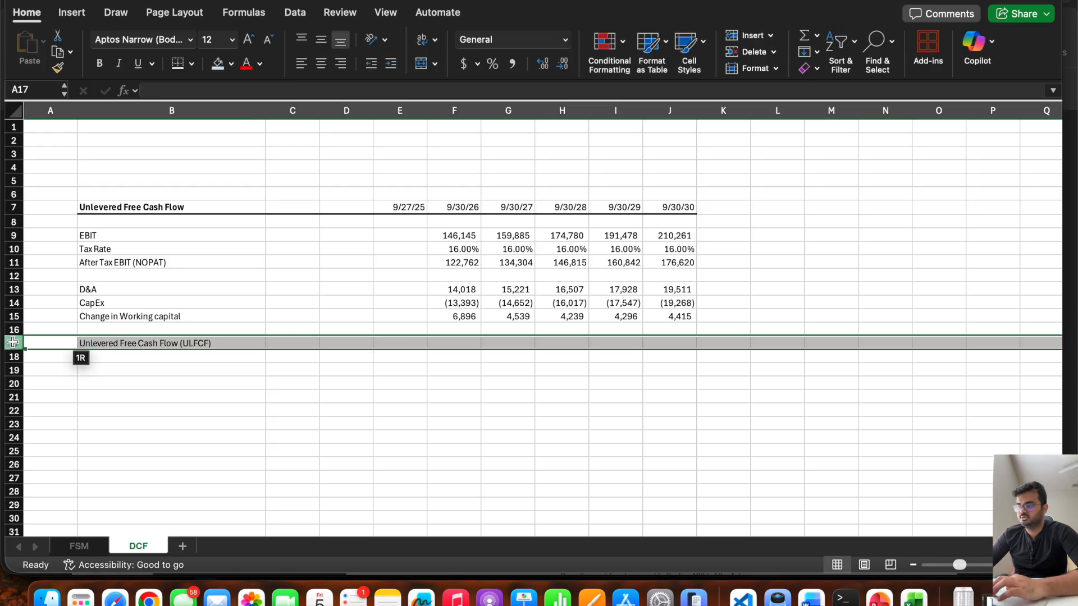
{"action": "key", "text": "super+b"}
Calculate unlevered free cash flow in F17 as F11+F13+F14+F15 and fill the formula across to J17.
{"action": "left_click", "coordinate": [463, 344]}
{"action": "type", "text": "="}
{"action": "left_click", "coordinate": [463, 262]}
{"action": "type", "text": "+"}
{"action": "left_click", "coordinate": [455, 289]}
{"action": "type", "text": "+"}
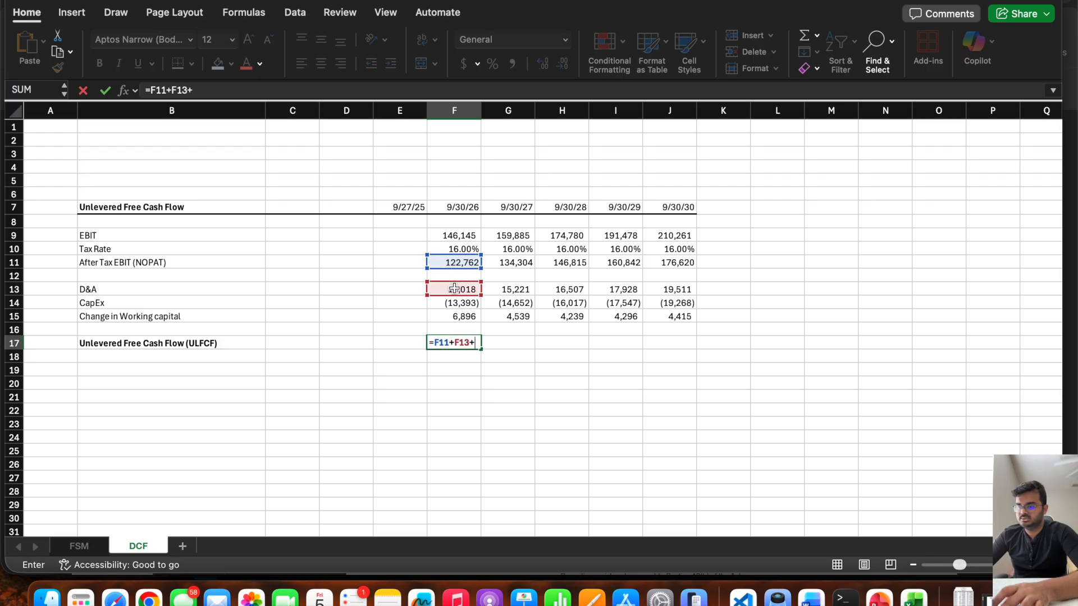
{"action": "left_click", "coordinate": [442, 303]}
{"action": "type", "text": "+"}
{"action": "left_click", "coordinate": [439, 320]}
{"action": "key", "text": "Return"}
{"action": "left_click", "coordinate": [456, 343]}
{"action": "left_click_drag", "start_coordinate": [482, 350], "coordinate": [682, 359]}
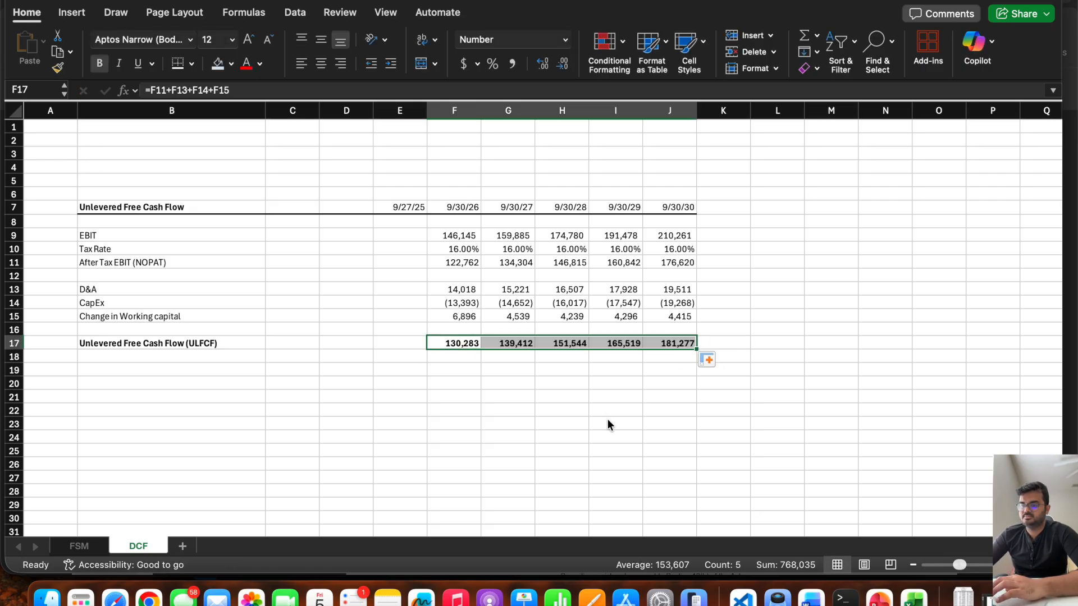
Review the working capital change rows of the FSM cash flow statement, checking the G90 liability formula, and return to the DCF sheet.
{"action": "left_click", "coordinate": [79, 546]}
{"action": "scroll", "coordinate": [457, 364], "scroll_direction": "down", "scroll_amount": 3}
{"action": "scroll", "coordinate": [458, 363], "scroll_direction": "down", "scroll_amount": 14}
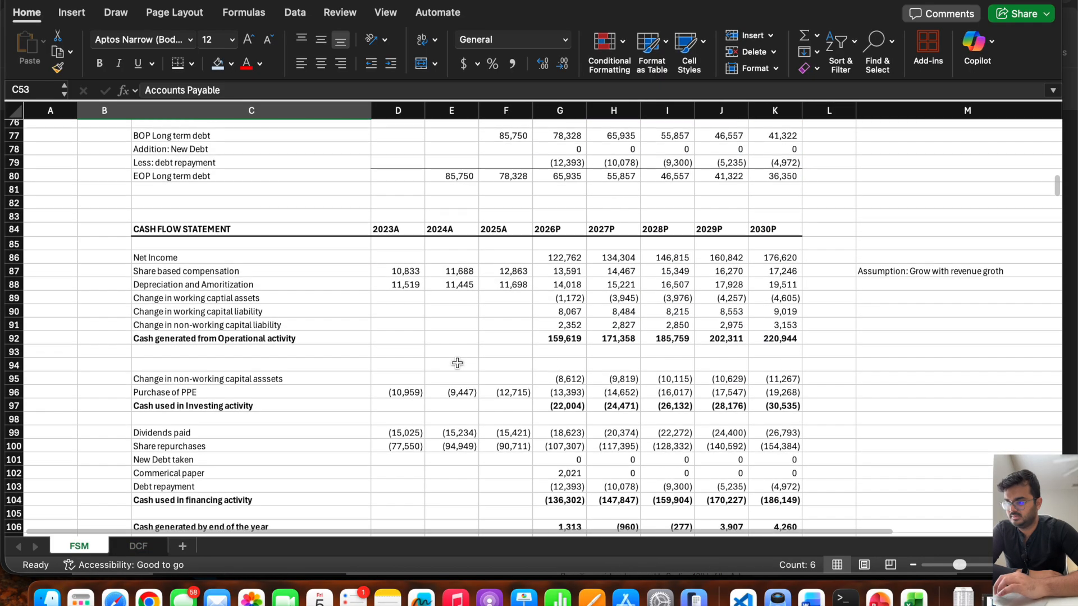
{"action": "scroll", "coordinate": [476, 316], "scroll_direction": "up", "scroll_amount": 2}
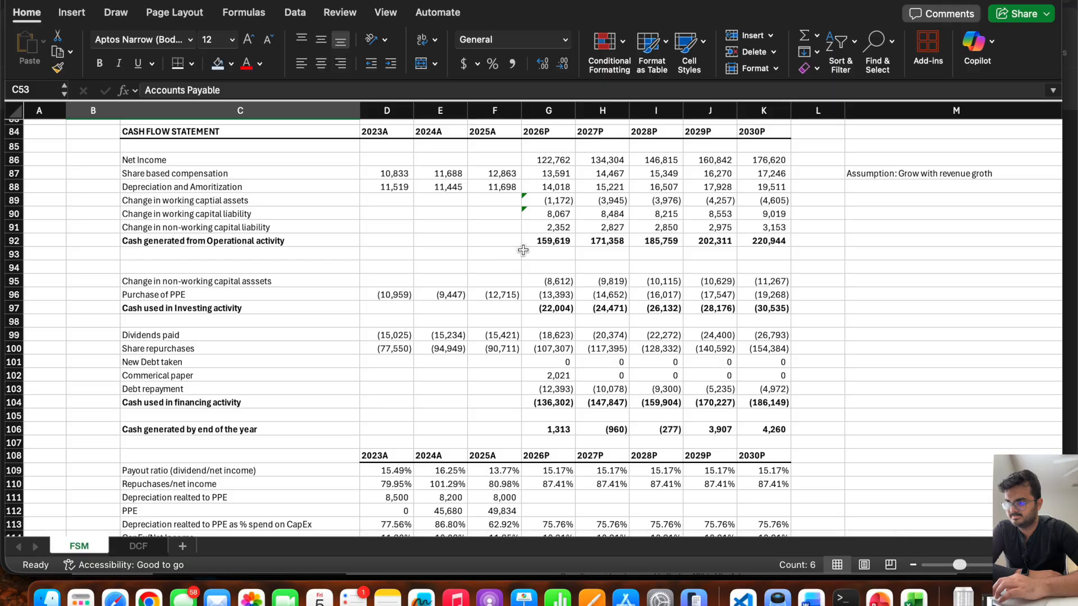
{"action": "left_click", "coordinate": [556, 213]}
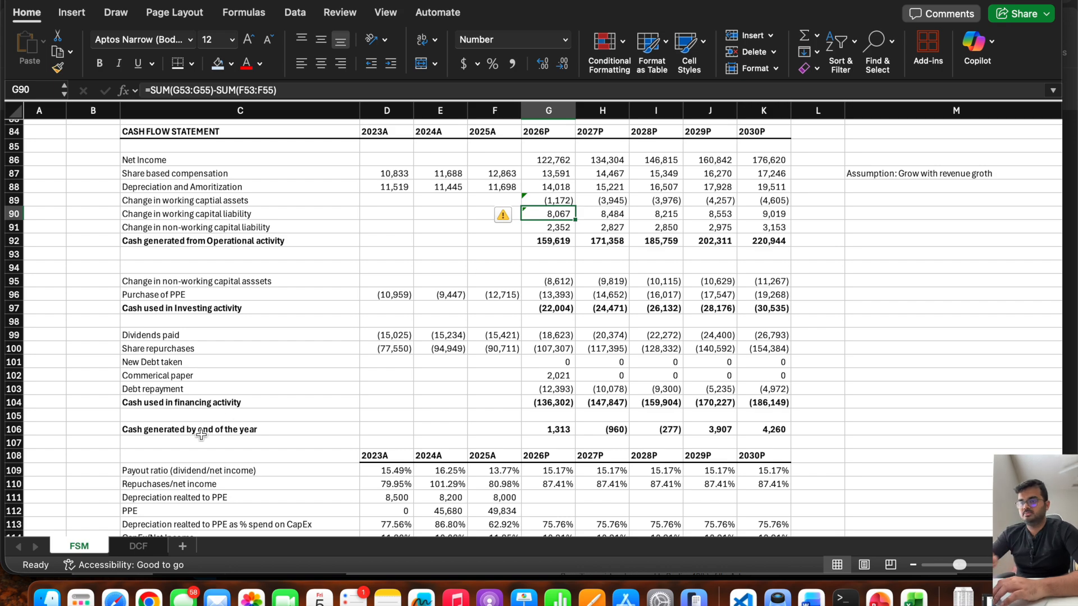
{"action": "left_click", "coordinate": [142, 553]}
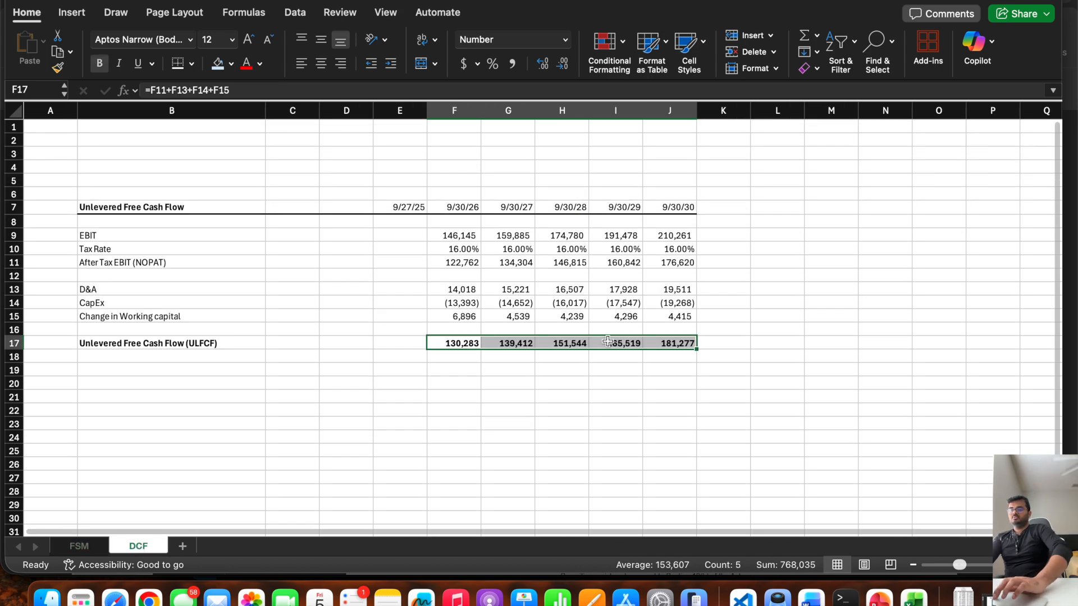
{"action": "left_click", "coordinate": [569, 380]}
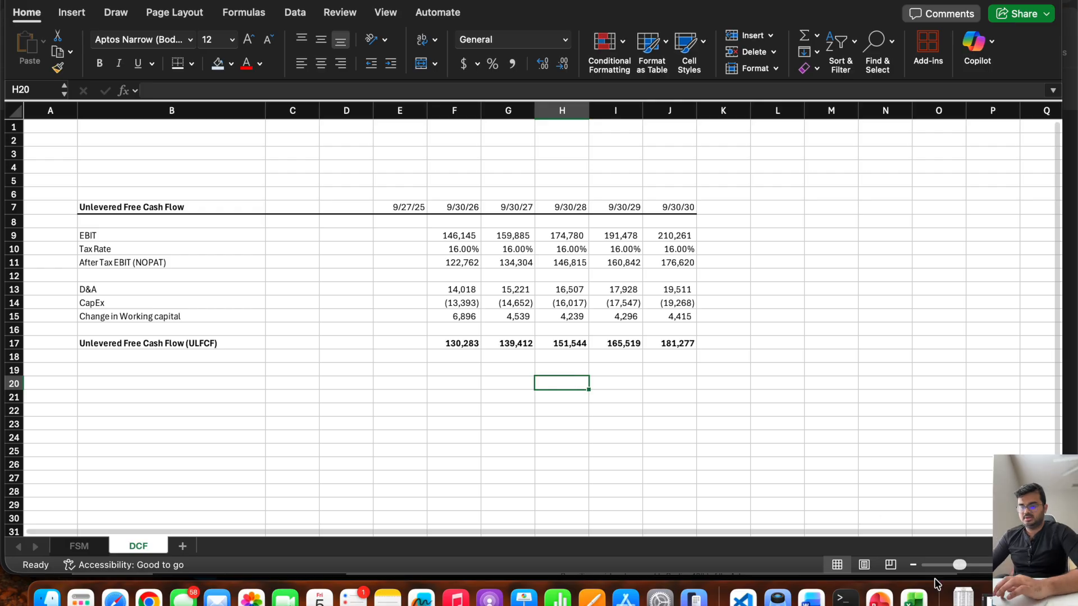
Switch to PowerPoint to read the Steps for Discounted Cash Flow slide, and return to the DCF sheet in Excel.
{"action": "left_click", "coordinate": [997, 598]}
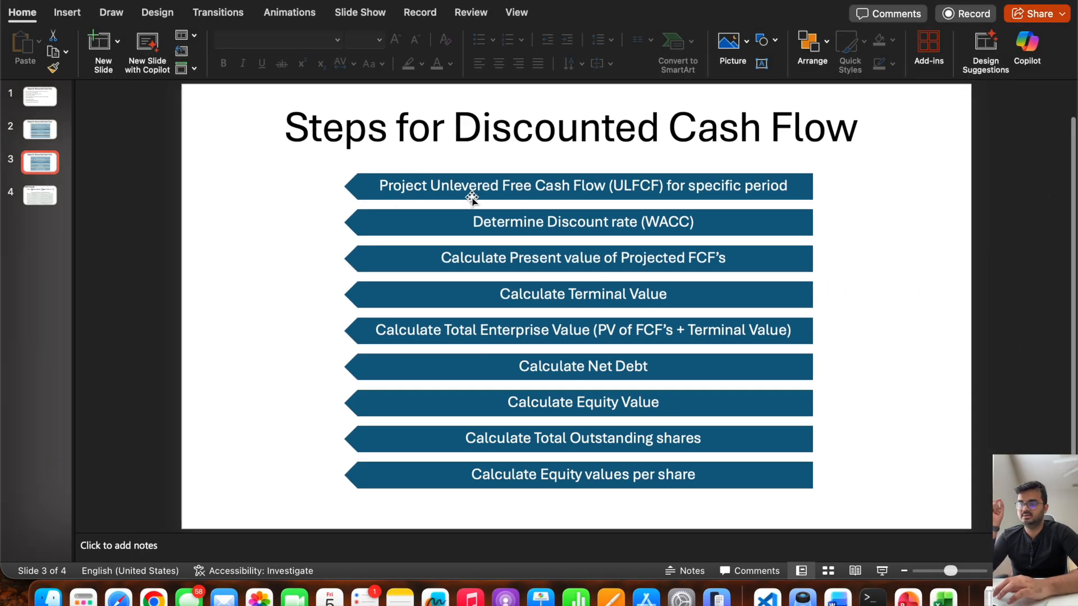
{"action": "left_click", "coordinate": [32, 2]}
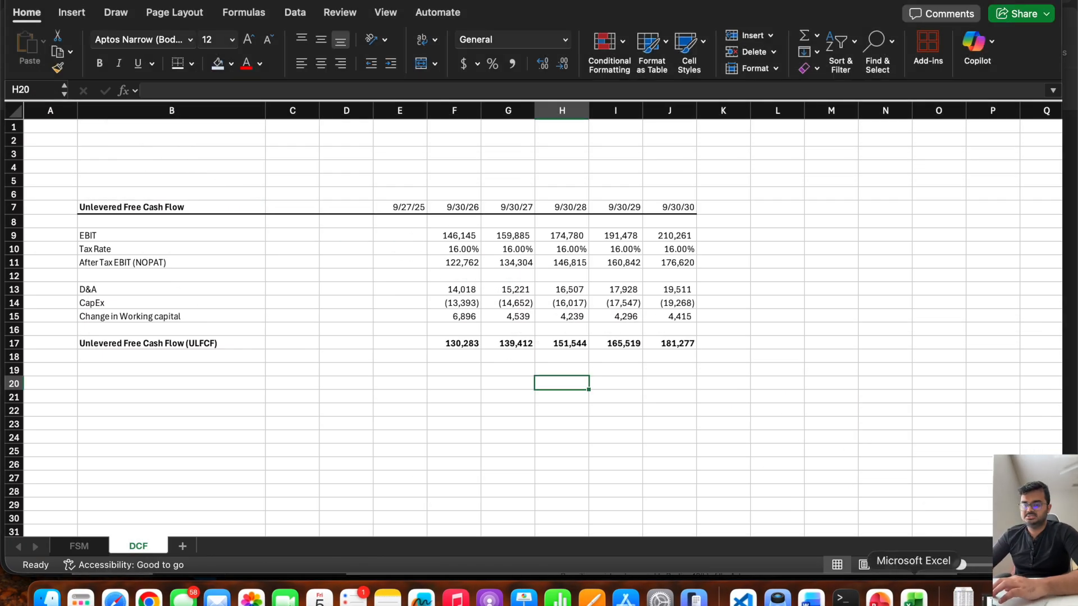
{"action": "left_click", "coordinate": [1005, 594]}
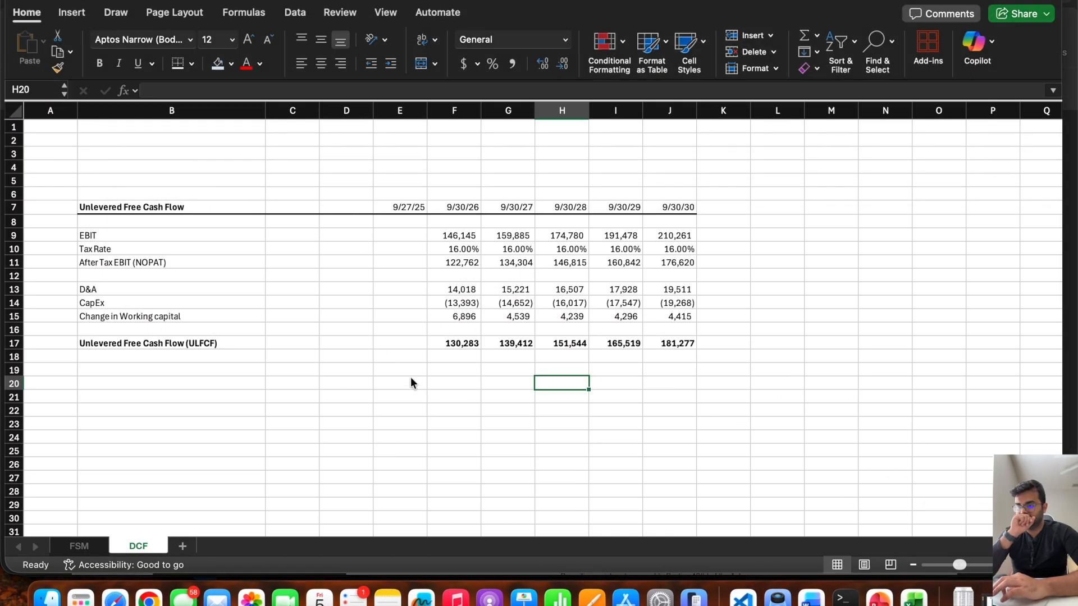
Enter the heading WACC Calculation in O7 of the DCF sheet and make it bold.
{"action": "scroll", "coordinate": [410, 382], "scroll_direction": "right", "scroll_amount": 5}
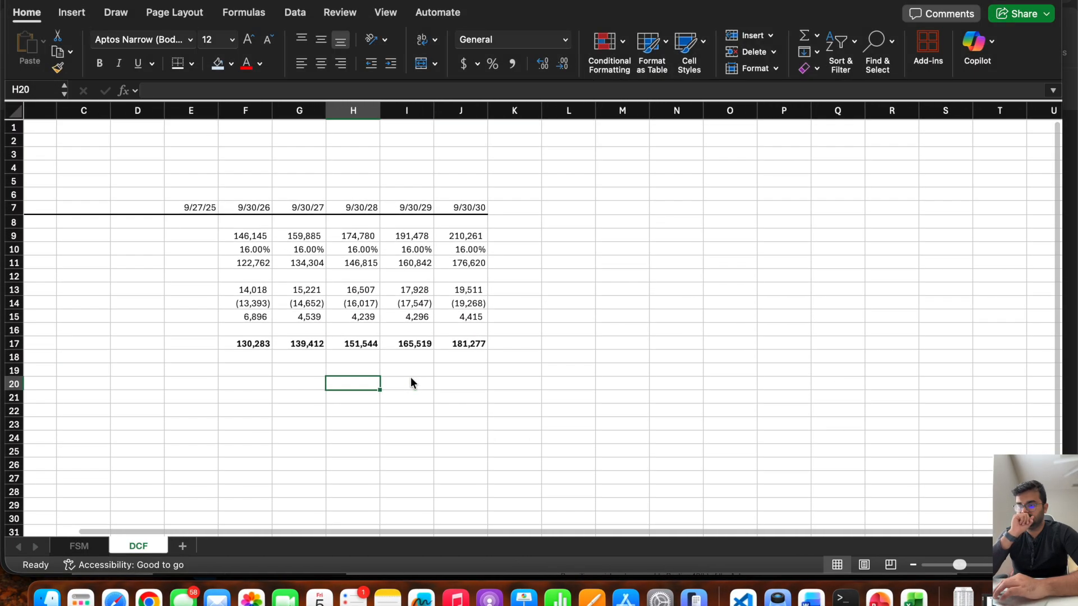
{"action": "left_click", "coordinate": [648, 209]}
{"action": "type", "text": "WACC Calculation"}
{"action": "key", "text": "Return"}
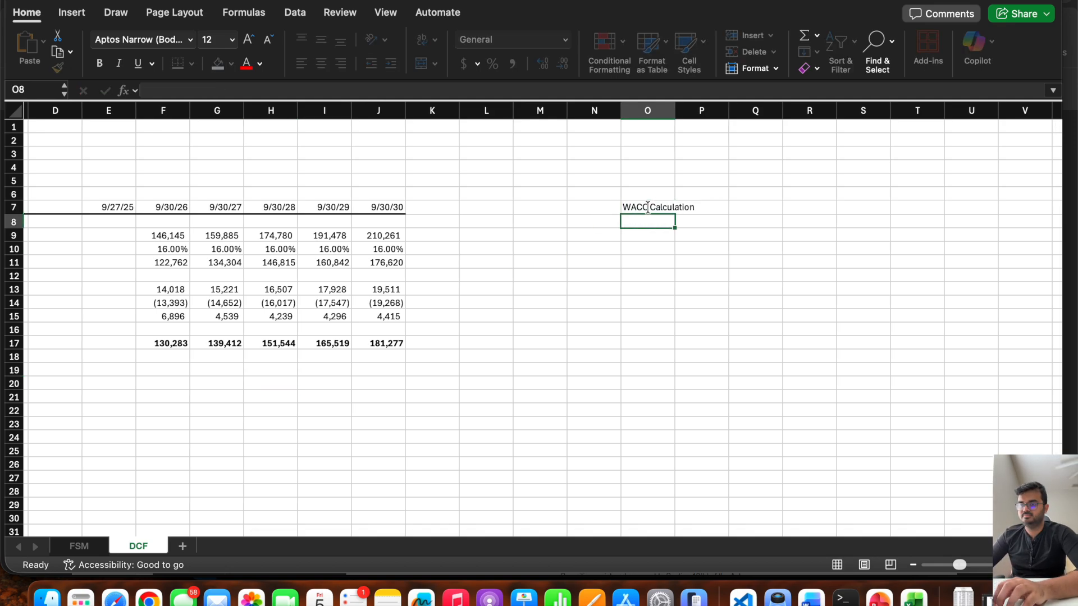
{"action": "left_click", "coordinate": [648, 207]}
{"action": "key", "text": "super+b"}
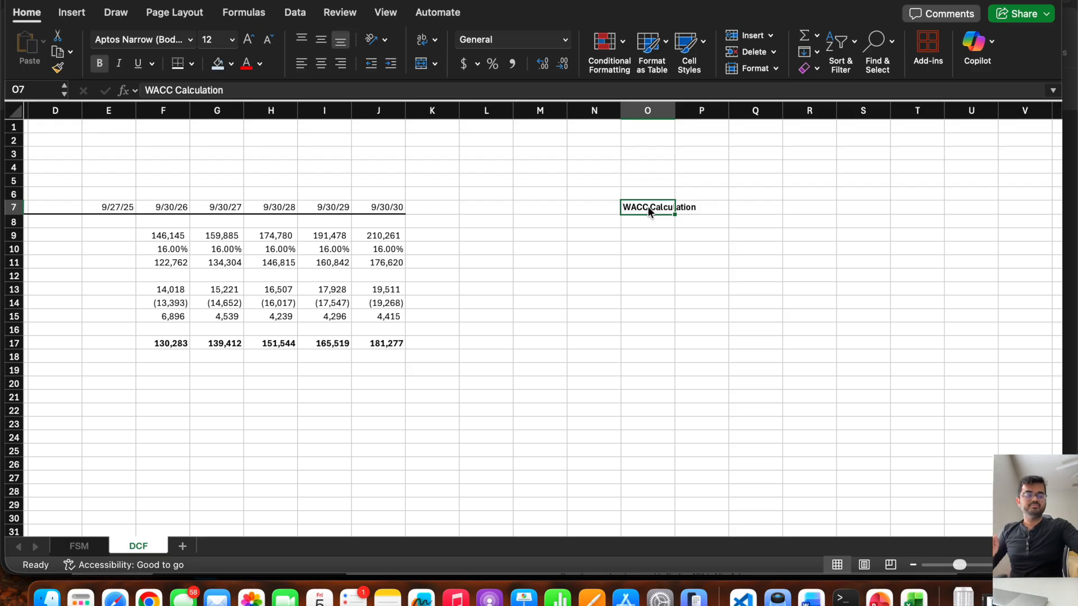
{"action": "left_click", "coordinate": [644, 235]}
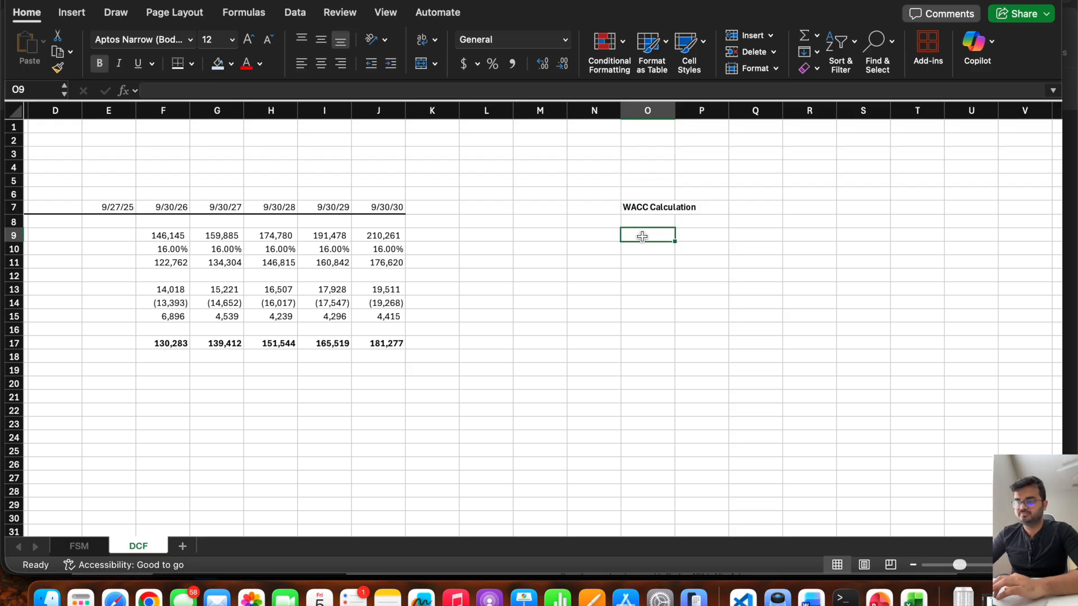
{"action": "left_click", "coordinate": [646, 209]}
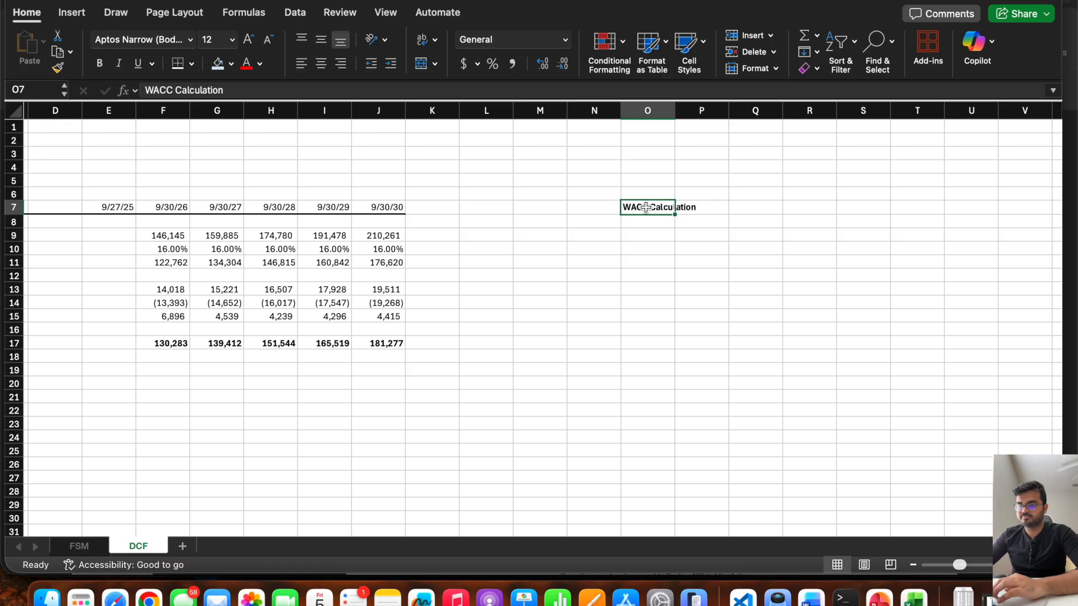
{"action": "left_click", "coordinate": [670, 286]}
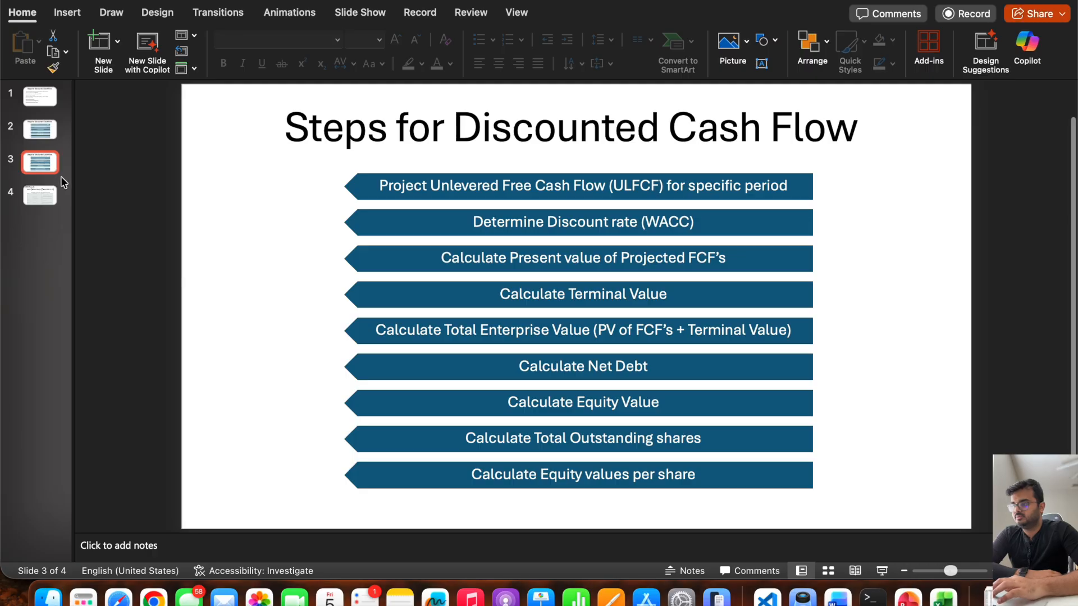
Switch to PowerPoint, present the WACC Formula slide, and reveal its rate of equity formula and component table.
{"action": "left_click", "coordinate": [47, 187]}
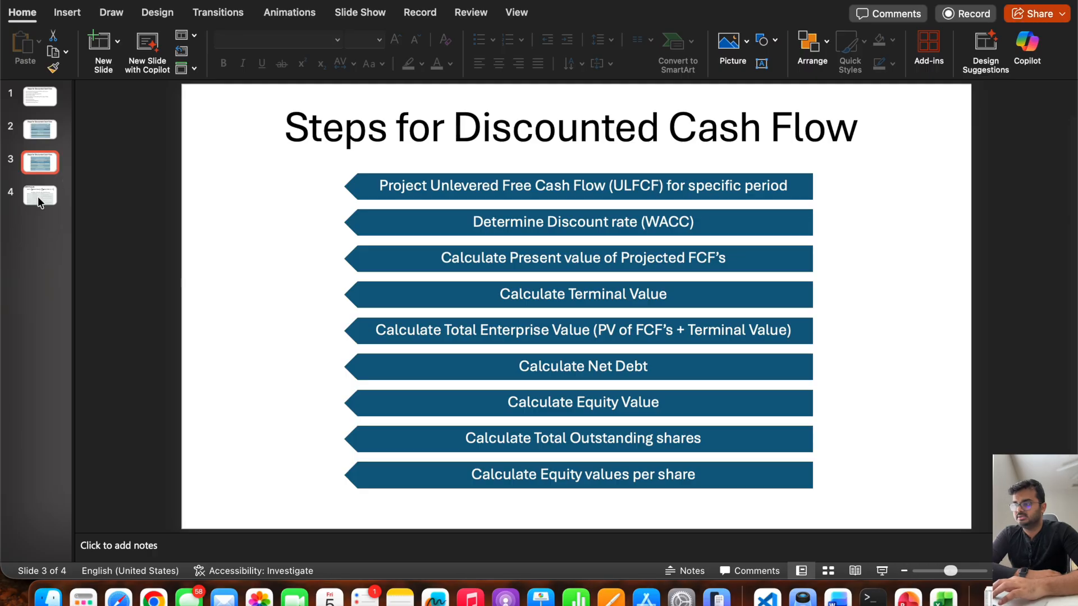
{"action": "left_click", "coordinate": [882, 571]}
{"action": "left_click", "coordinate": [880, 569]}
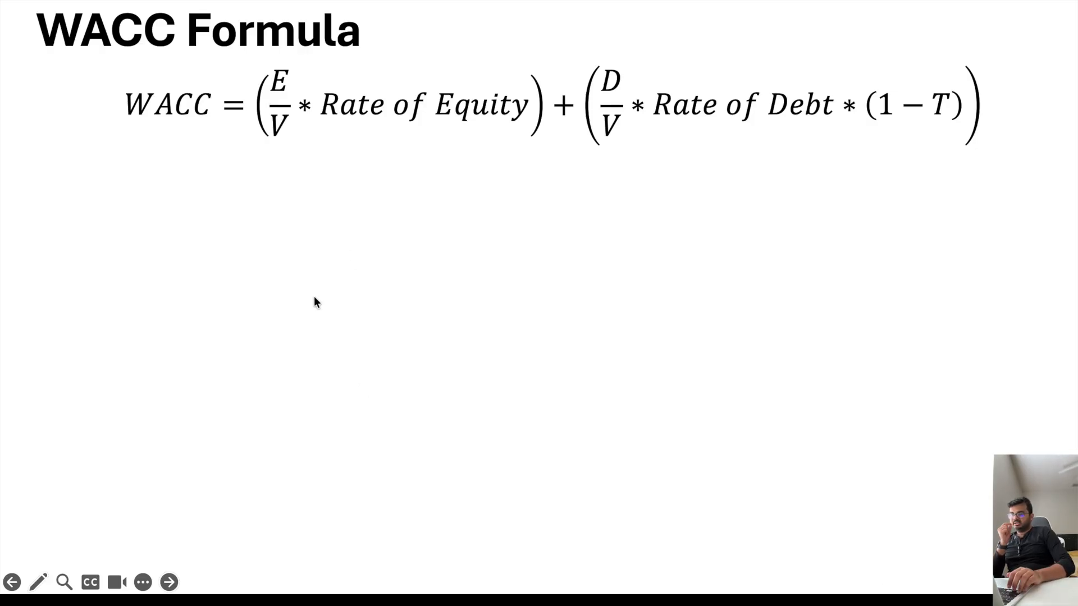
{"action": "left_click", "coordinate": [281, 77]}
{"action": "left_click", "coordinate": [281, 78]}
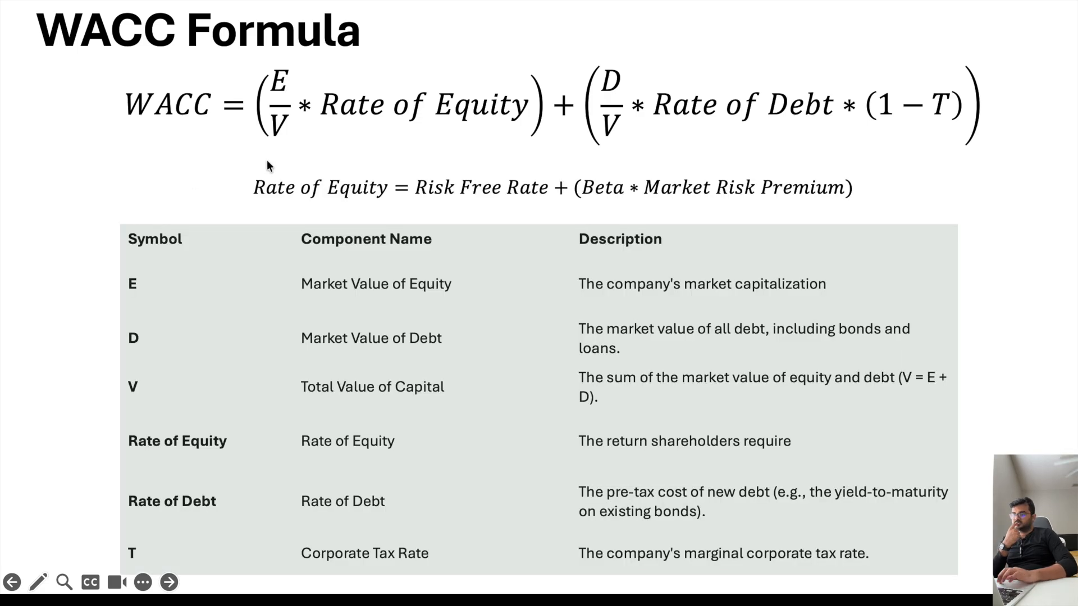
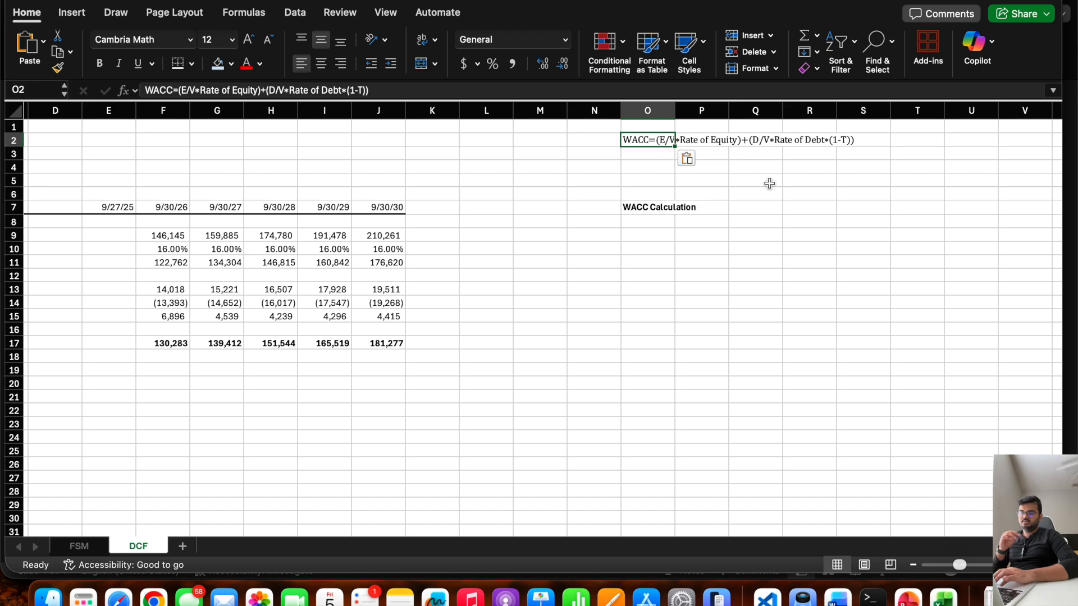
Fill the projected NOPAT, D&A, CapEx, working capital change and ULFCF values in columns F to J light blue.
{"action": "left_click", "coordinate": [655, 243]}
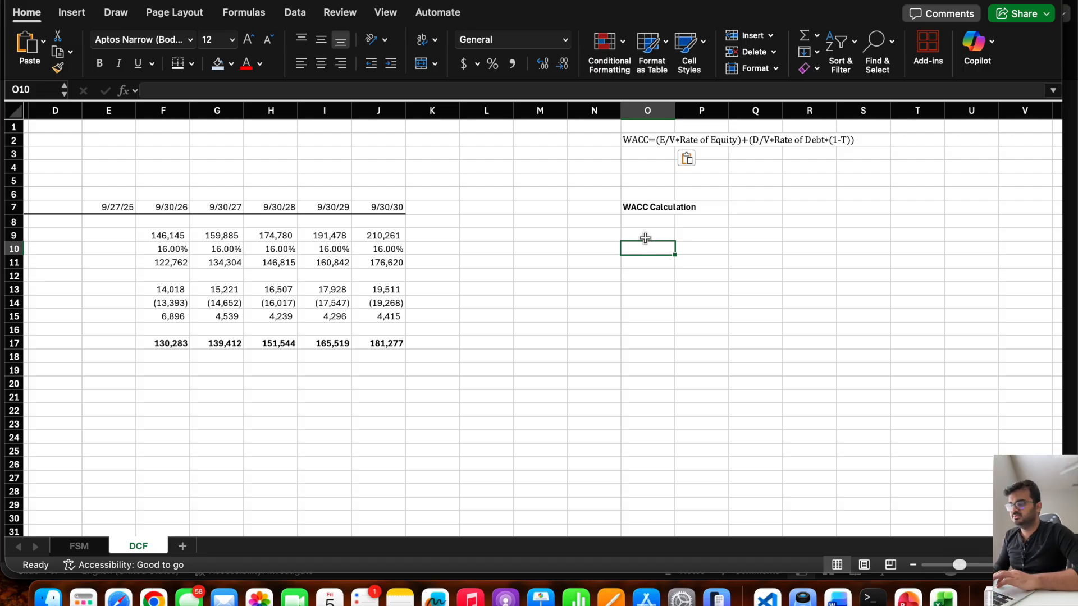
{"action": "left_click", "coordinate": [645, 237]}
{"action": "scroll", "coordinate": [578, 287], "scroll_direction": "left", "scroll_amount": 1}
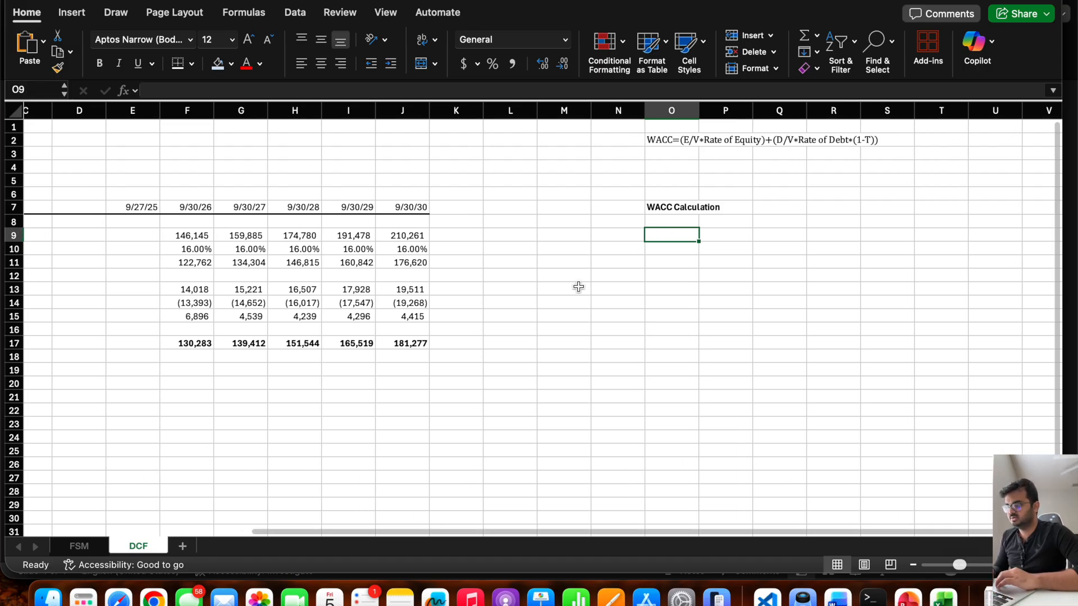
{"action": "scroll", "coordinate": [578, 287], "scroll_direction": "left", "scroll_amount": 5}
{"action": "left_click", "coordinate": [438, 290]}
{"action": "left_click_drag", "start_coordinate": [438, 289], "coordinate": [652, 318]}
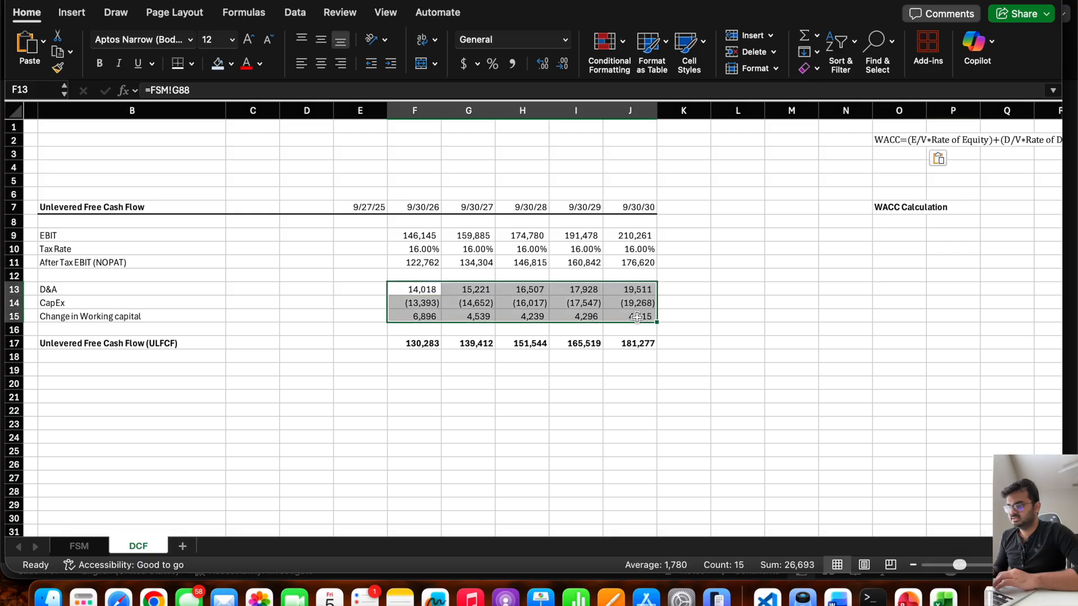
{"action": "left_click_drag", "start_coordinate": [421, 235], "coordinate": [637, 233]}
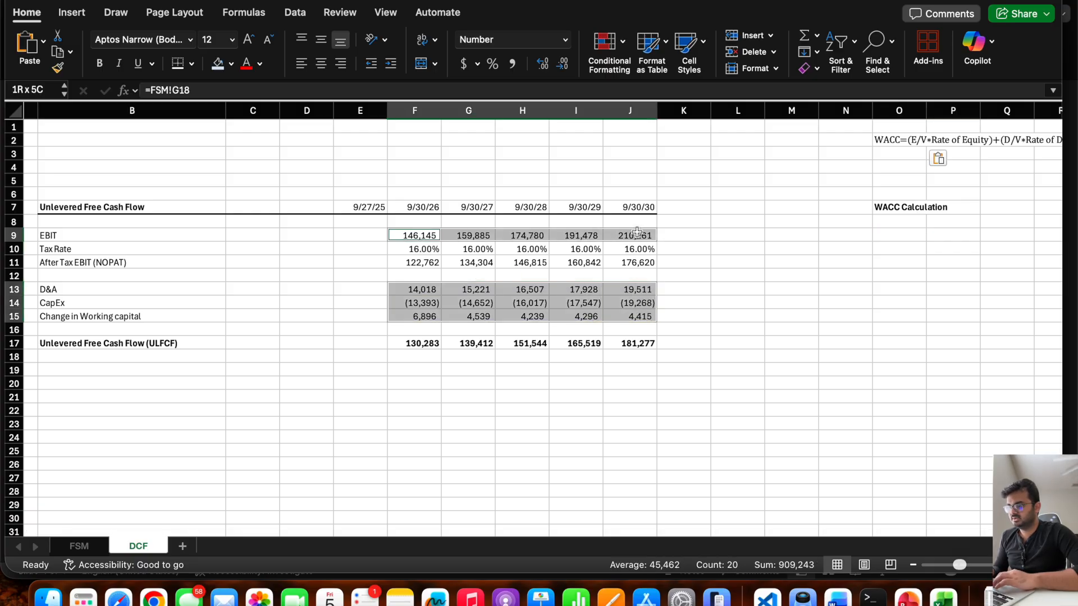
{"action": "left_click", "coordinate": [621, 268]}
{"action": "left_click_drag", "start_coordinate": [420, 262], "coordinate": [629, 262]}
{"action": "left_click_drag", "start_coordinate": [421, 289], "coordinate": [420, 343]}
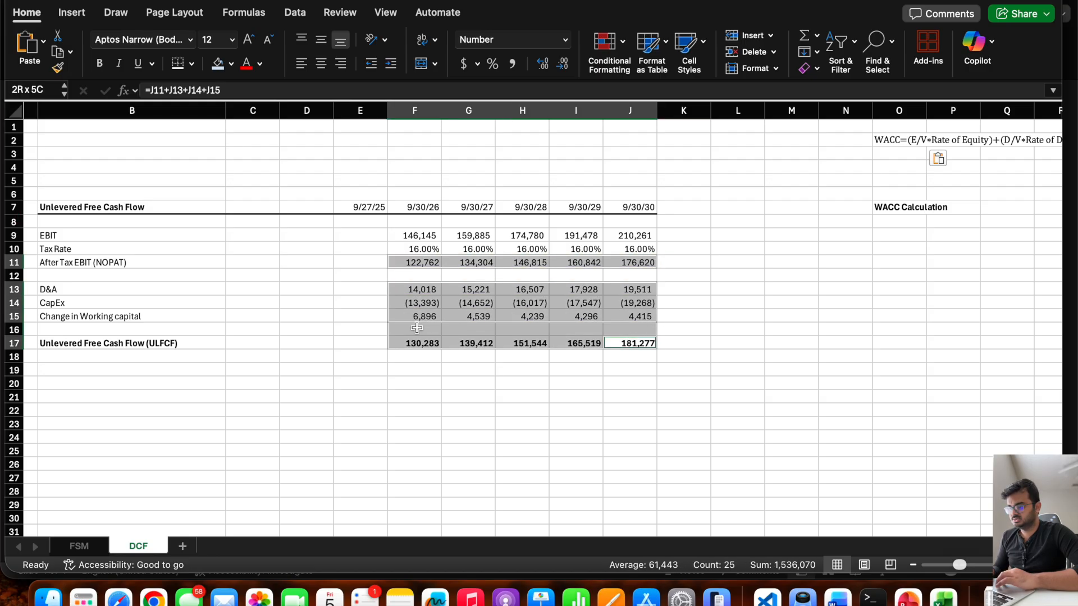
{"action": "left_click", "coordinate": [218, 63]}
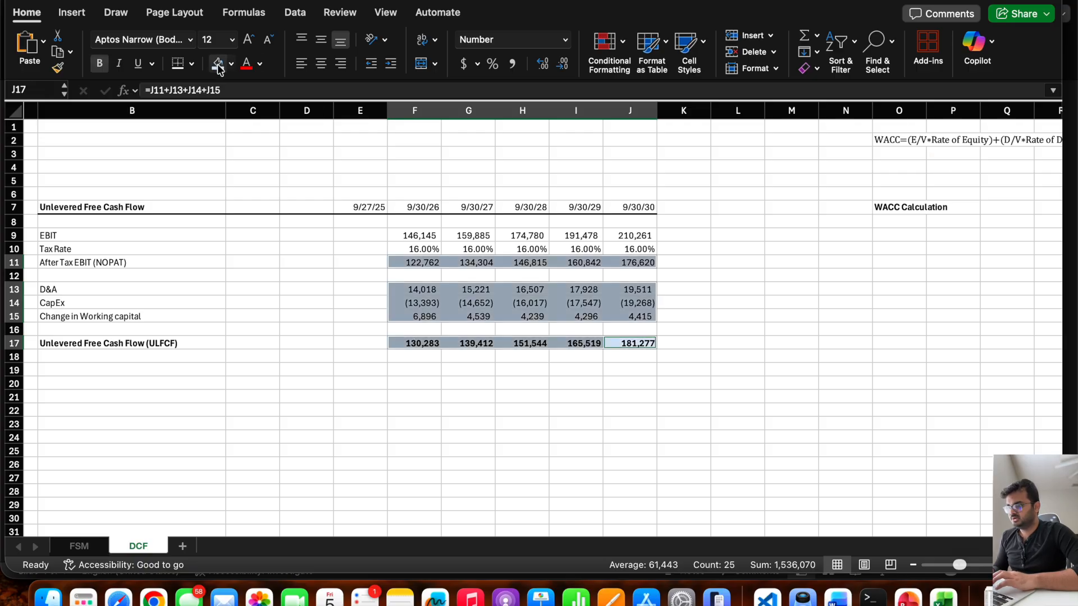
{"action": "left_click", "coordinate": [673, 358]}
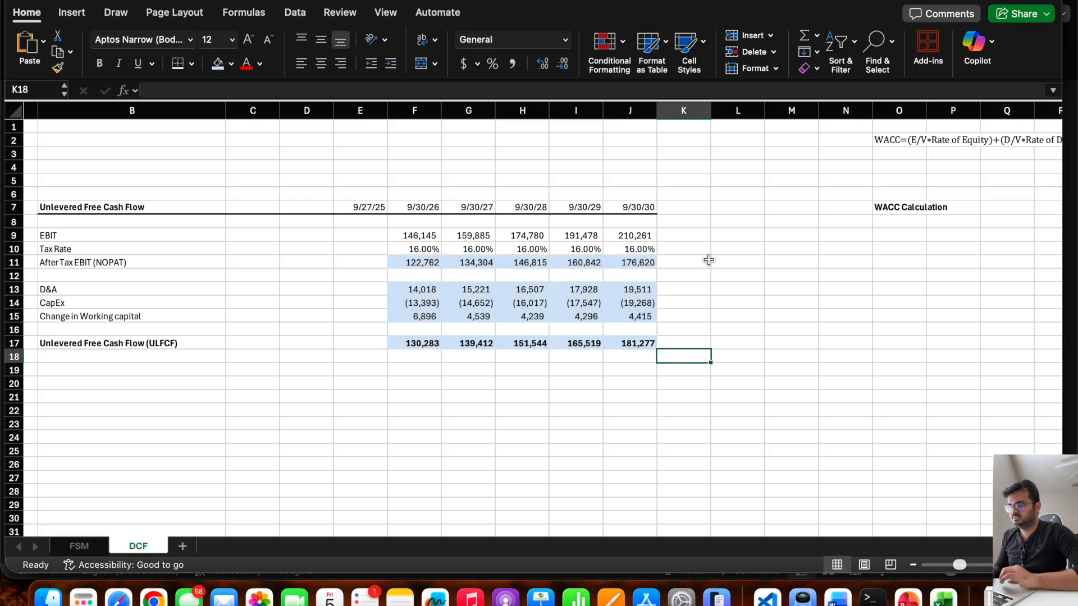
Widen column O so the WACC Calculation labels fit, keeping it narrower than the full WACC formula text.
{"action": "scroll", "coordinate": [709, 260], "scroll_direction": "right", "scroll_amount": 5}
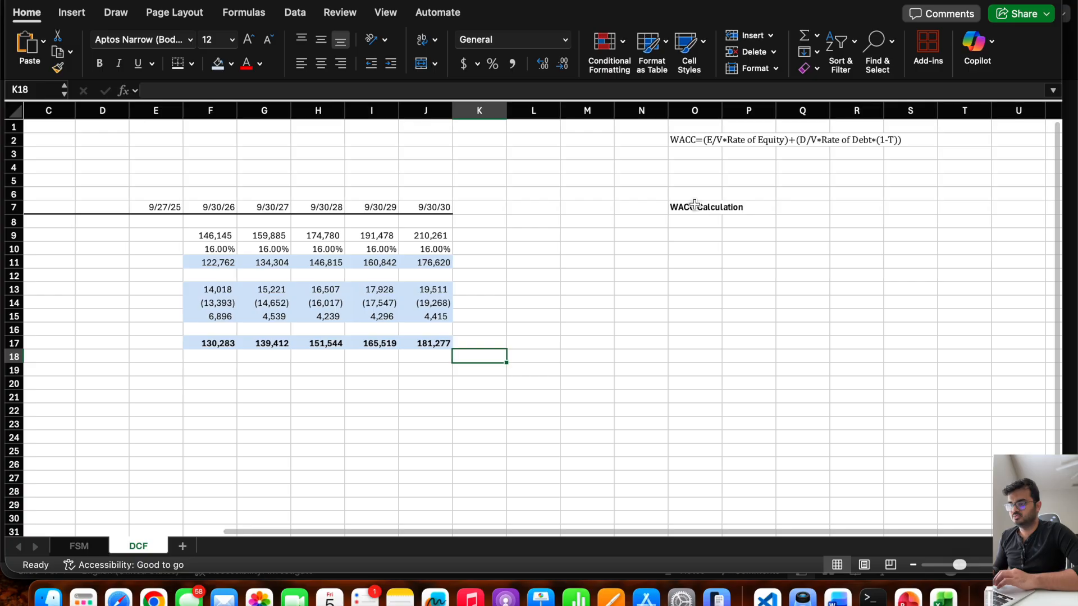
{"action": "left_click", "coordinate": [687, 207]}
{"action": "double_click", "coordinate": [723, 110]}
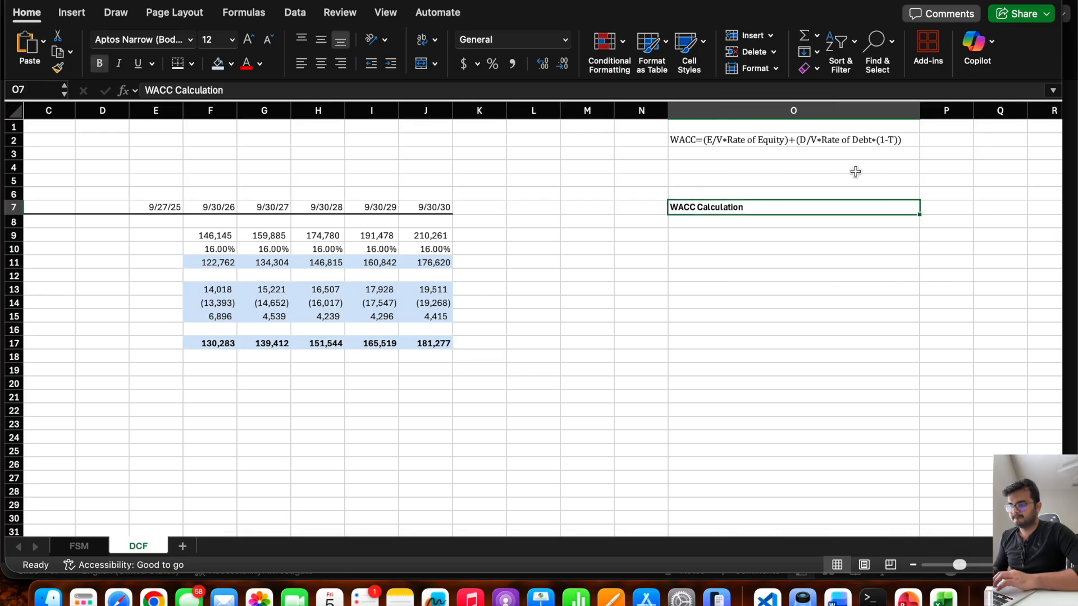
{"action": "left_click_drag", "start_coordinate": [919, 111], "coordinate": [821, 137]}
{"action": "left_click", "coordinate": [737, 275]}
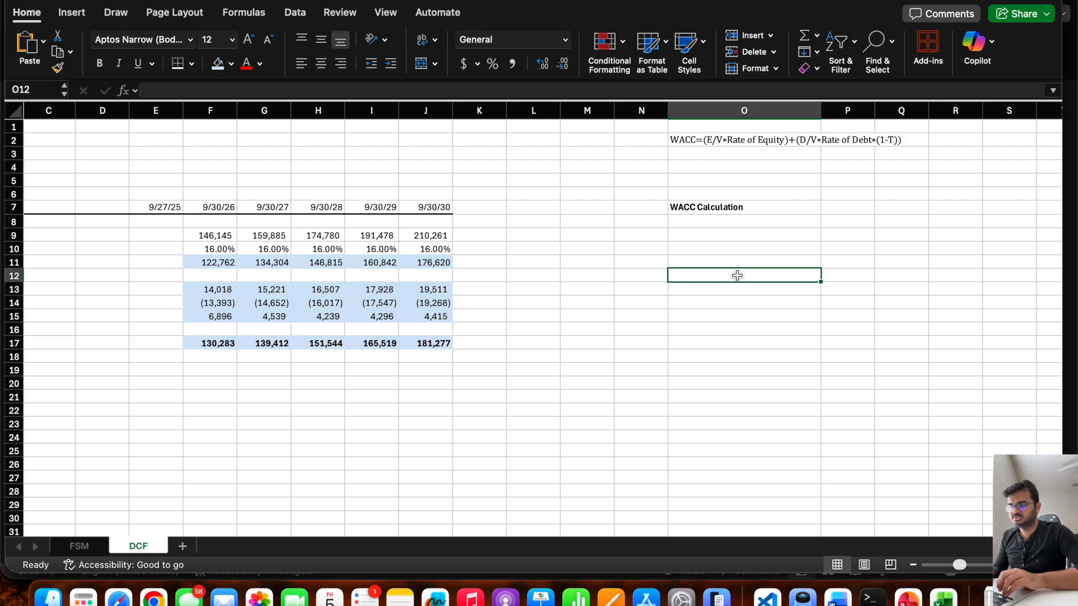
Copy the Rate of Equity formula from the WACC Formula slide in PowerPoint into O3 of the DCF sheet in Excel.
{"action": "key", "text": "Up"}
{"action": "key", "text": "Up"}
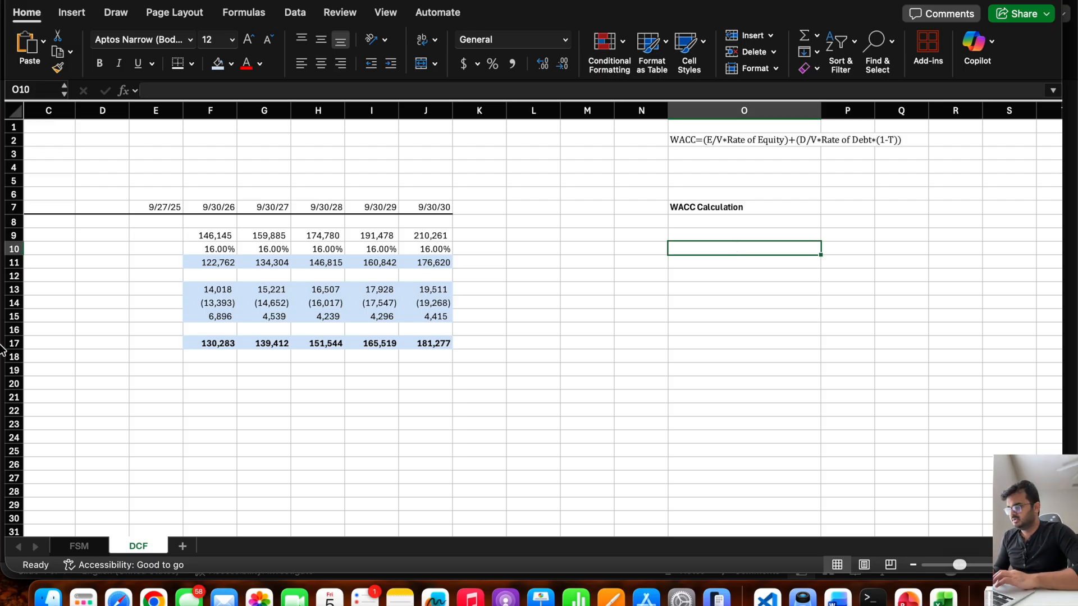
{"action": "key", "text": "super+Tab"}
{"action": "left_click", "coordinate": [540, 229]}
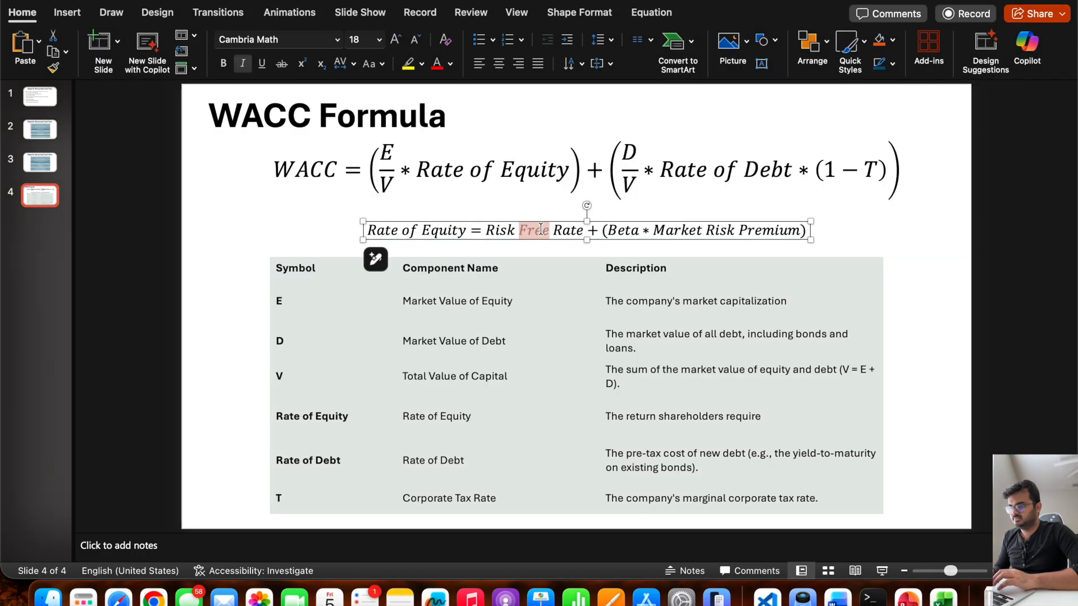
{"action": "triple_click", "coordinate": [540, 229]}
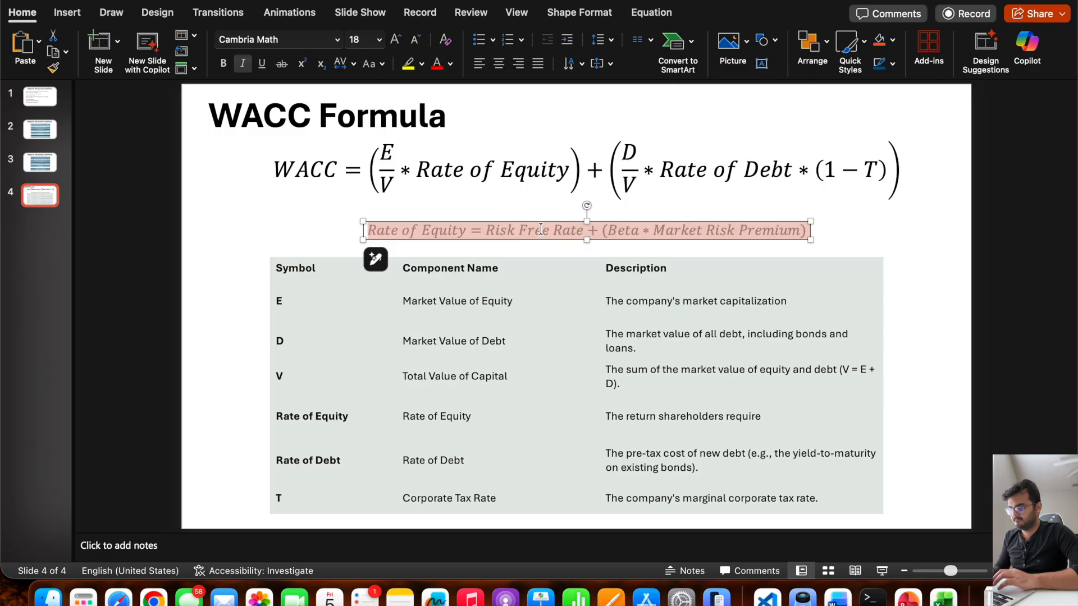
{"action": "left_click", "coordinate": [943, 596]}
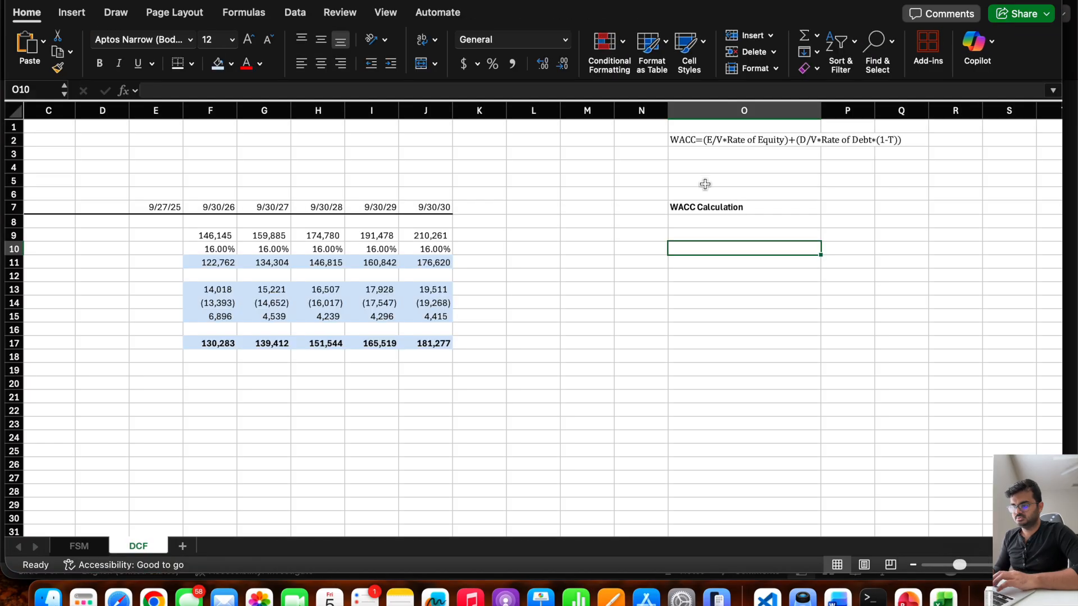
{"action": "left_click", "coordinate": [702, 152]}
{"action": "type", "text": "Rate of Equity=Risk Free Rate+(Beta*Market Risk Premium)"}
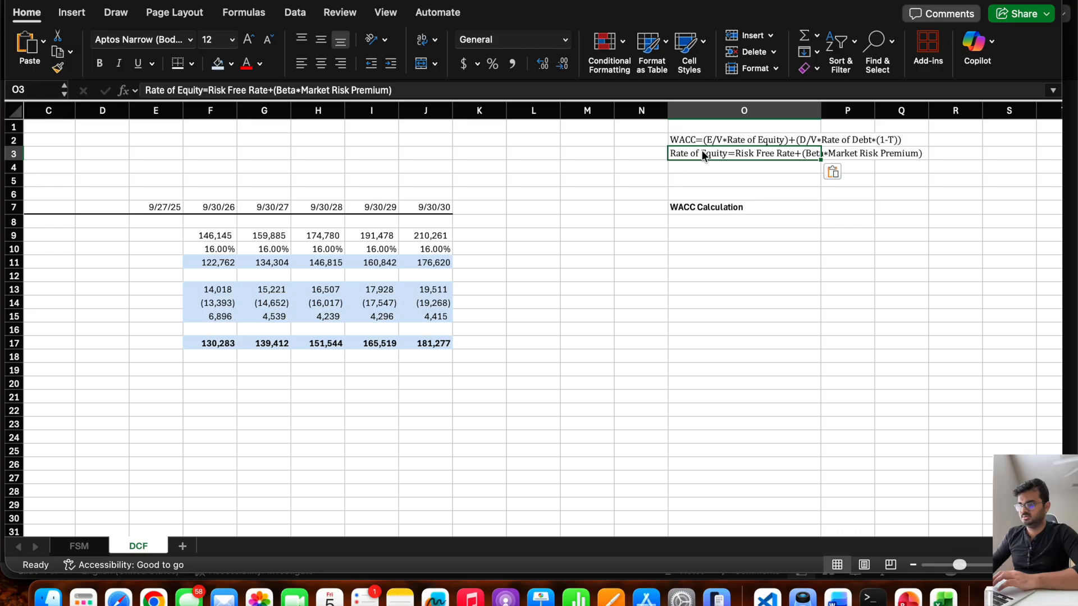
Enter the labels Risk Free Rate in O9 and Beta in O10 under the WACC Calculation heading.
{"action": "left_click", "coordinate": [693, 247]}
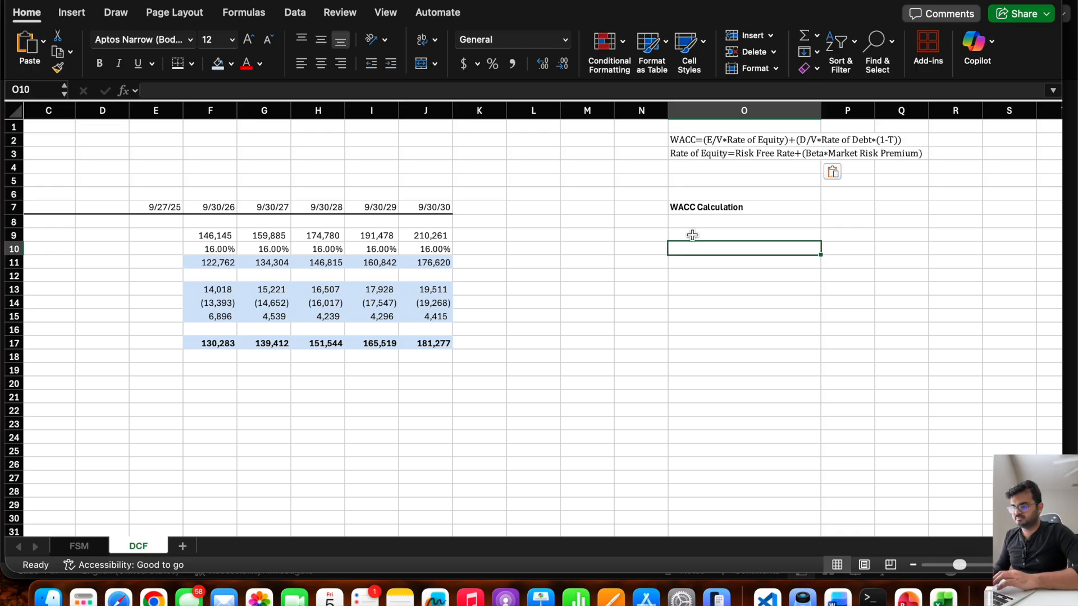
{"action": "left_click", "coordinate": [690, 235]}
{"action": "type", "text": "Risk"}
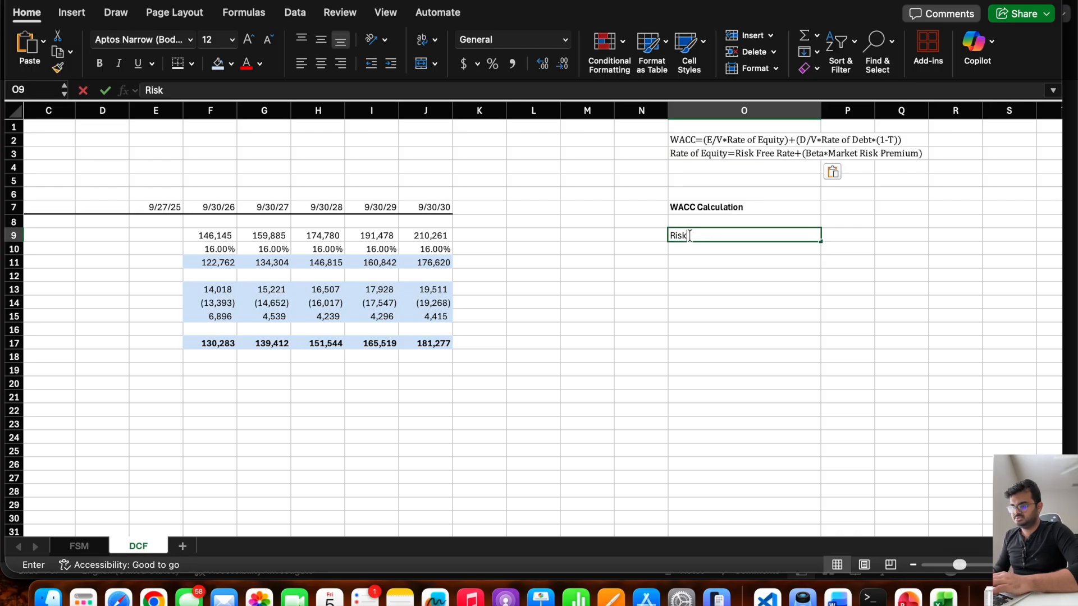
{"action": "type", "text": " Free Rate"}
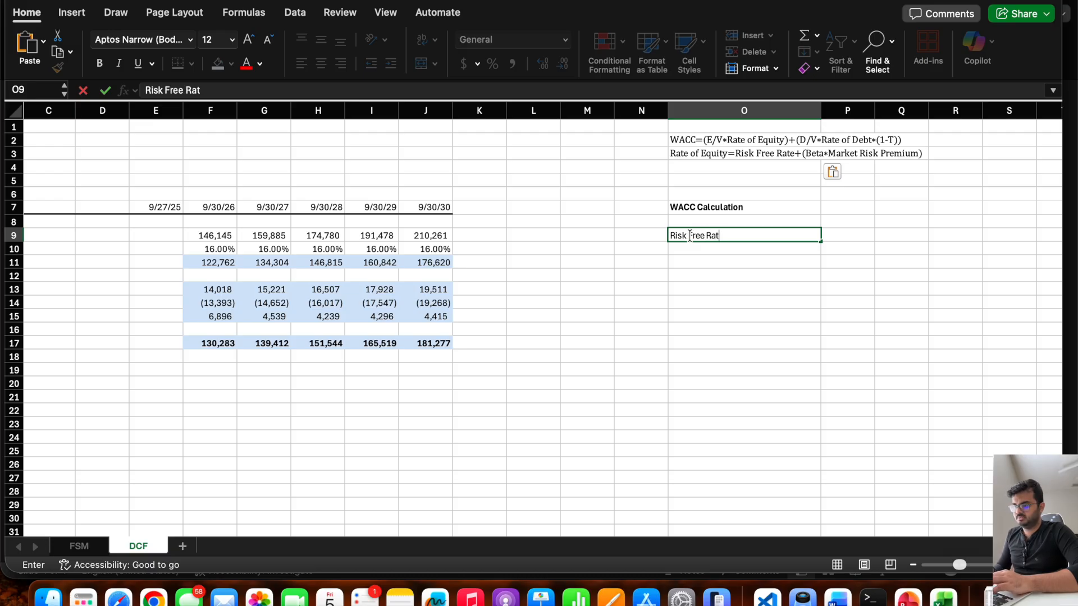
{"action": "key", "text": "Return"}
{"action": "left_click", "coordinate": [697, 154]}
{"action": "left_click", "coordinate": [688, 249]}
{"action": "type", "text": "Beta"}
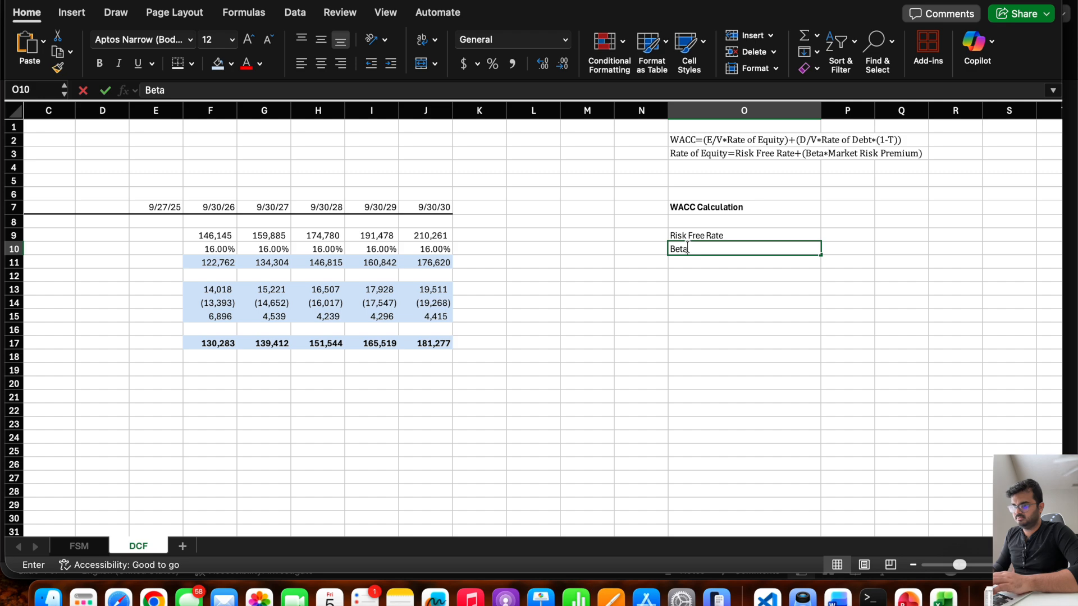
{"action": "key", "text": "Return"}
Enter the label Market Risk Premimum (MRP) in O11, below Beta.
{"action": "type", "text": "Market"}
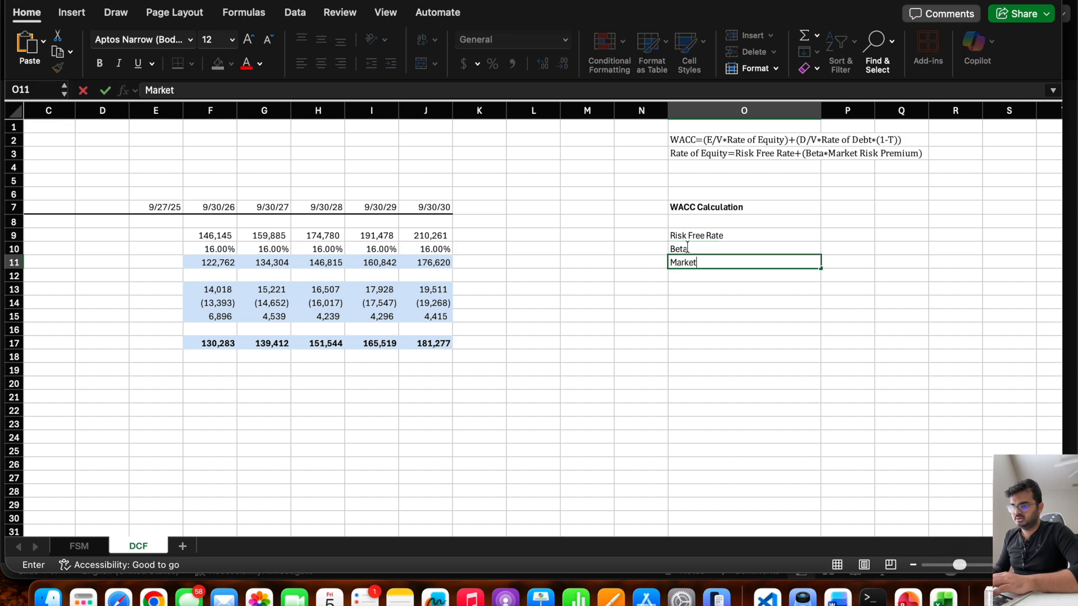
{"action": "type", "text": " Risk Pre"}
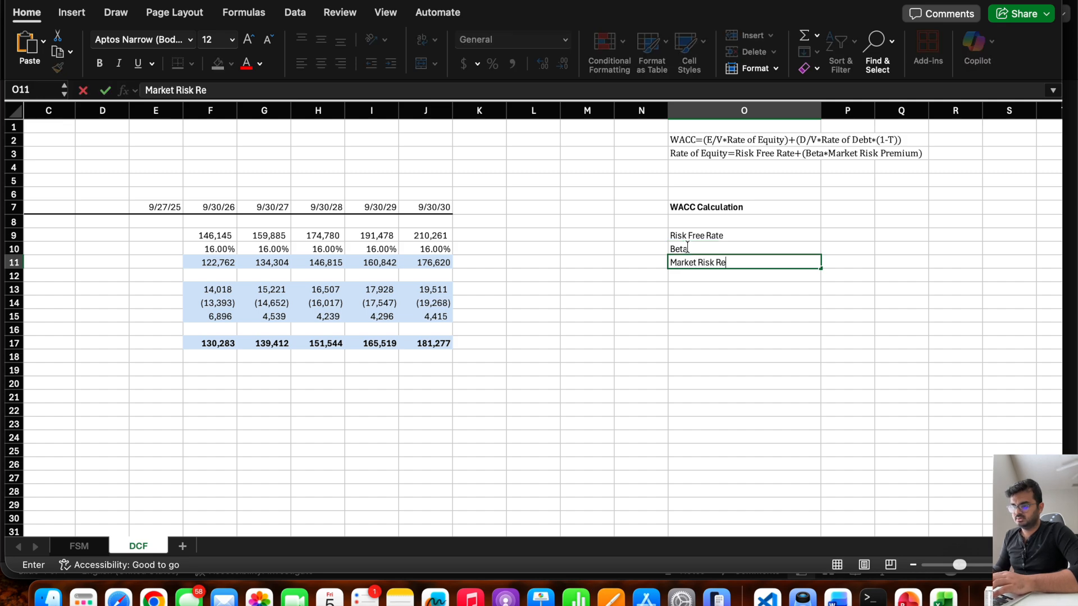
{"action": "key", "text": "BackSpace"}
{"action": "key", "text": "BackSpace"}
{"action": "key", "text": "BackSpace"}
{"action": "type", "text": "Prem"}
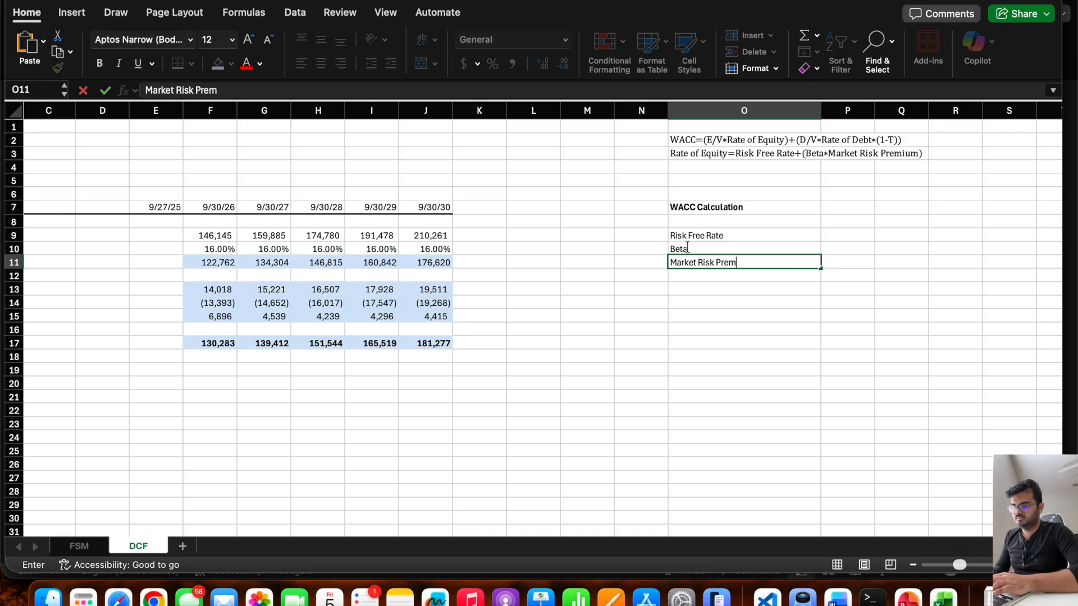
{"action": "type", "text": "imum (MRP)"}
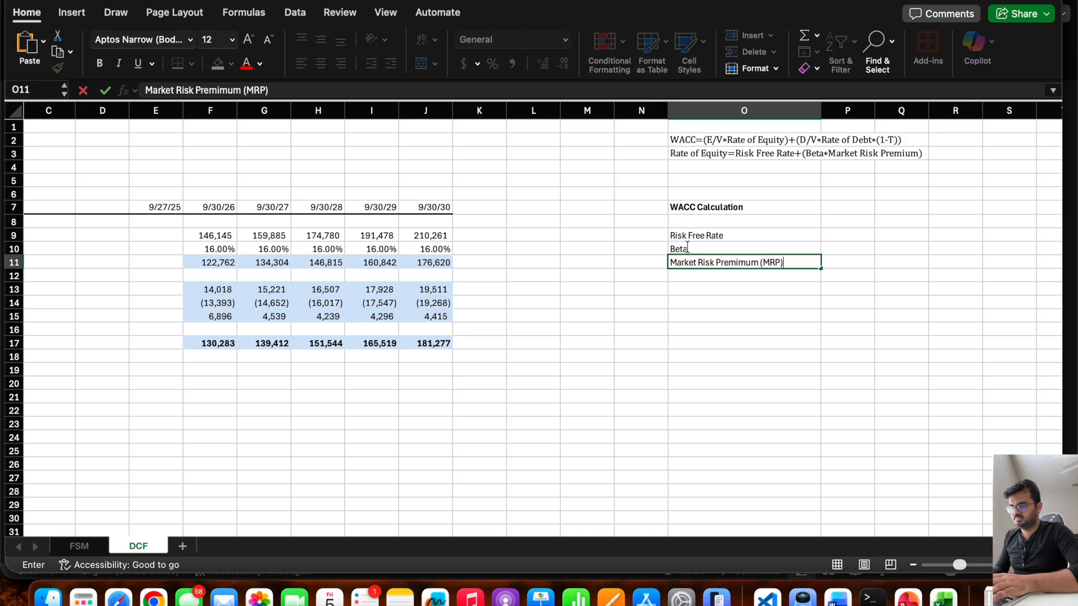
{"action": "key", "text": "Return"}
Enter the label Rate of Equity in O12 and go to O15.
{"action": "type", "text": "Rate of"}
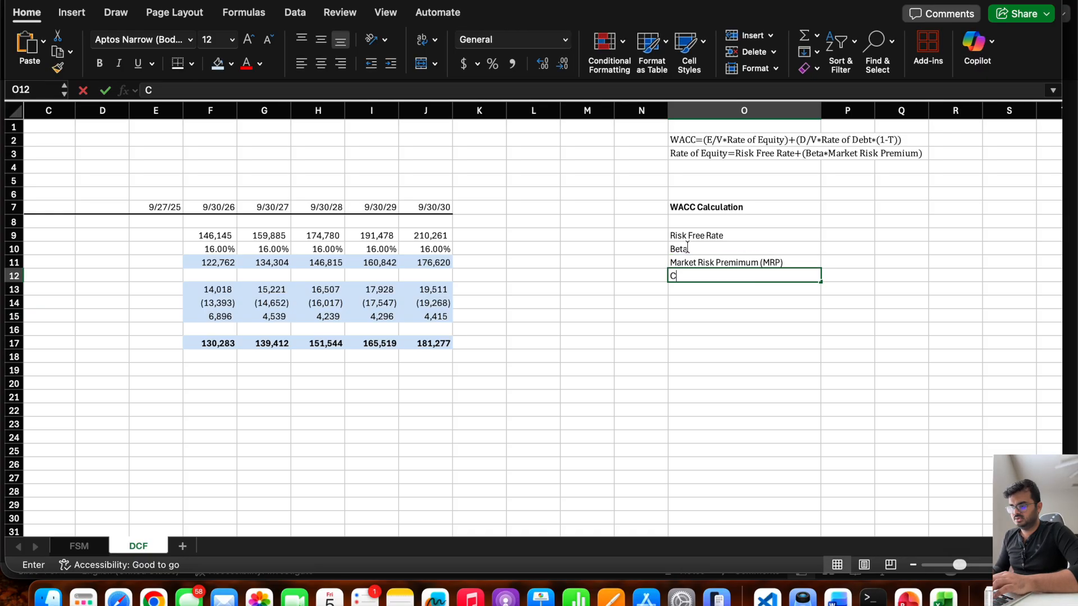
{"action": "type", "text": " Equity"}
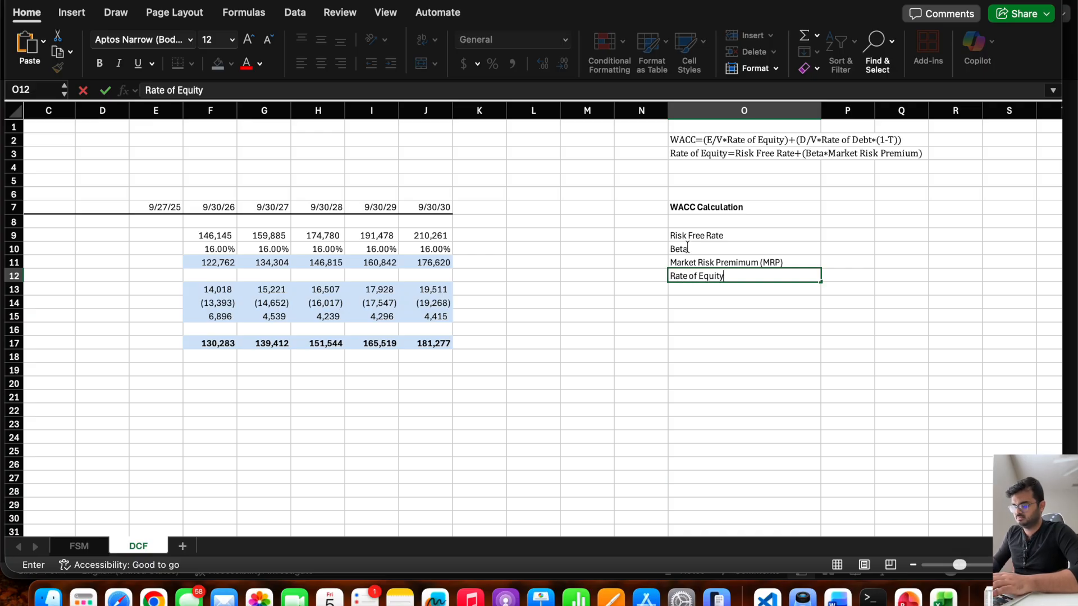
{"action": "key", "text": "Return"}
{"action": "key", "text": "Return"}
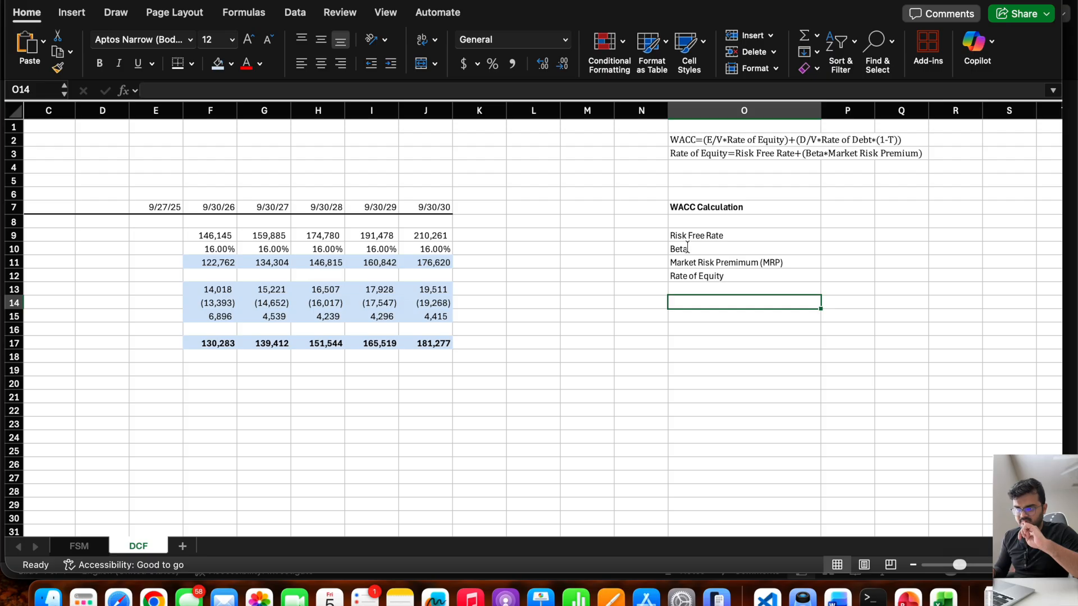
{"action": "key", "text": "Return"}
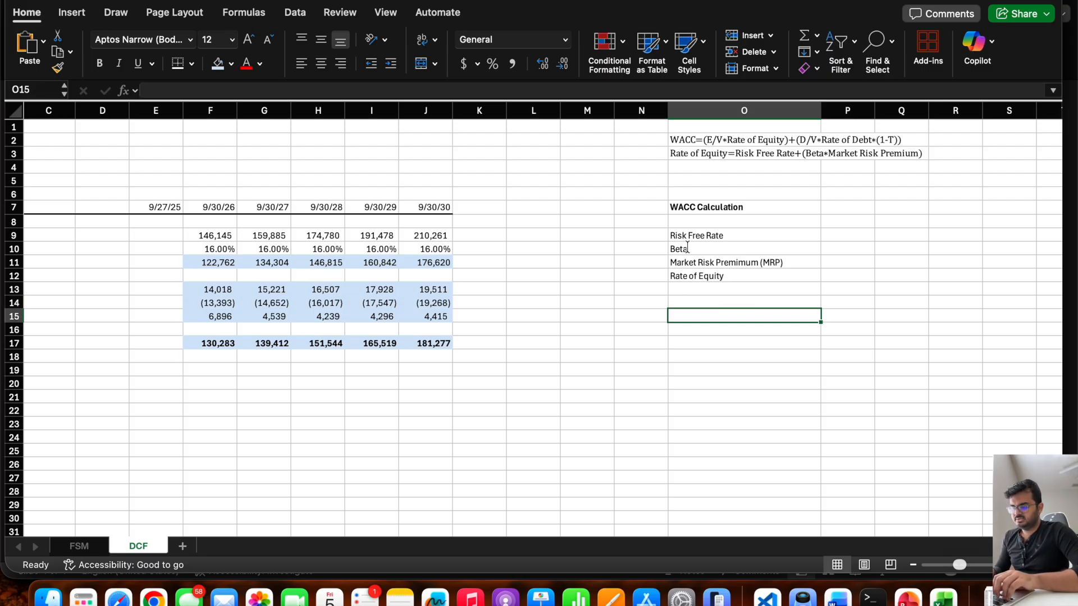
{"action": "type", "text": "Inter"}
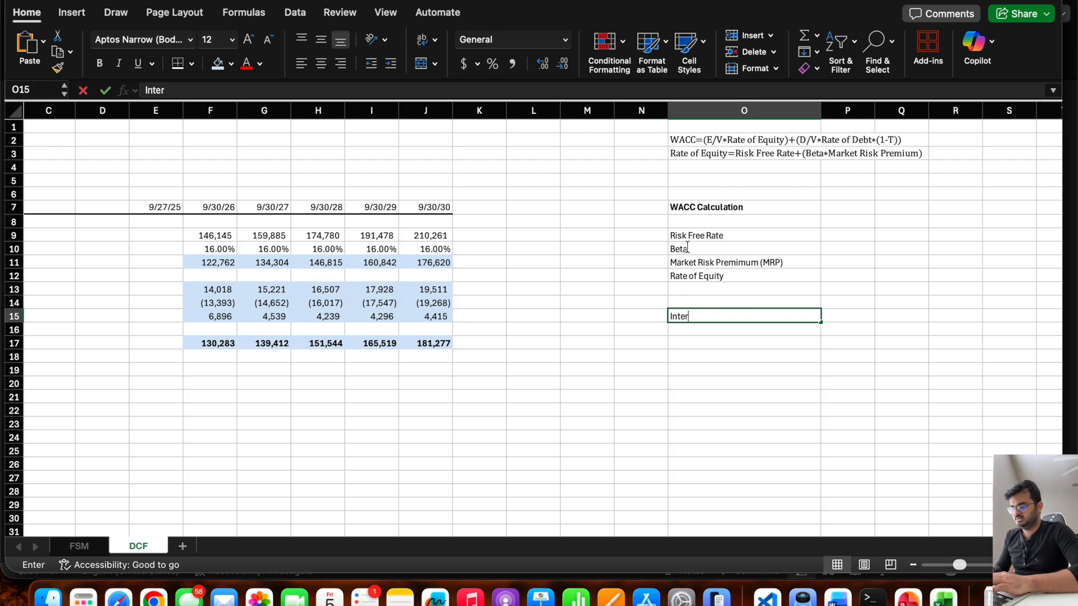
{"action": "type", "text": "est Rate"}
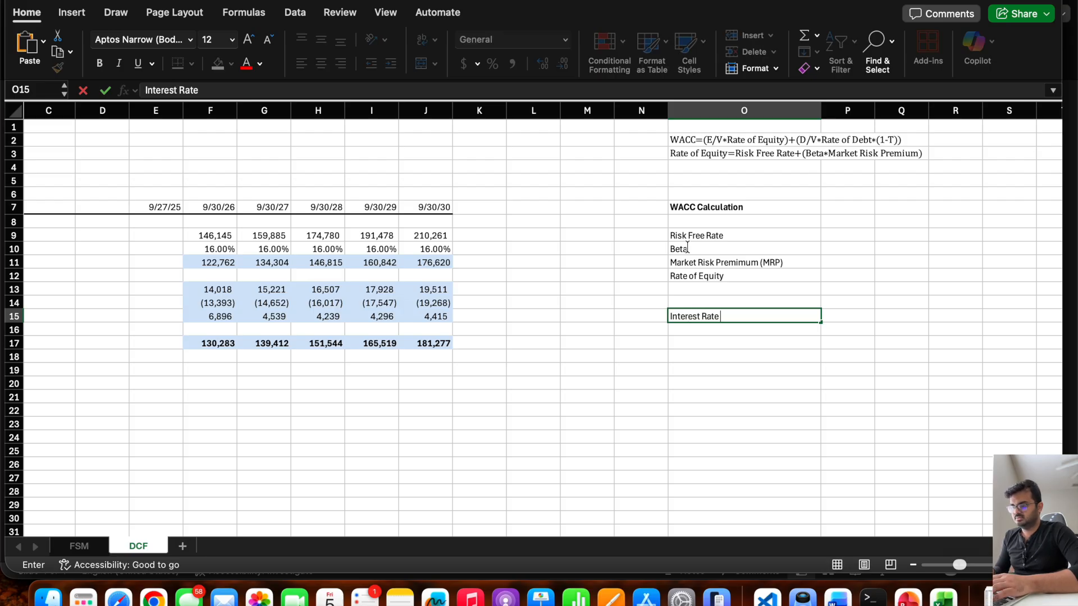
{"action": "key", "text": "Return"}
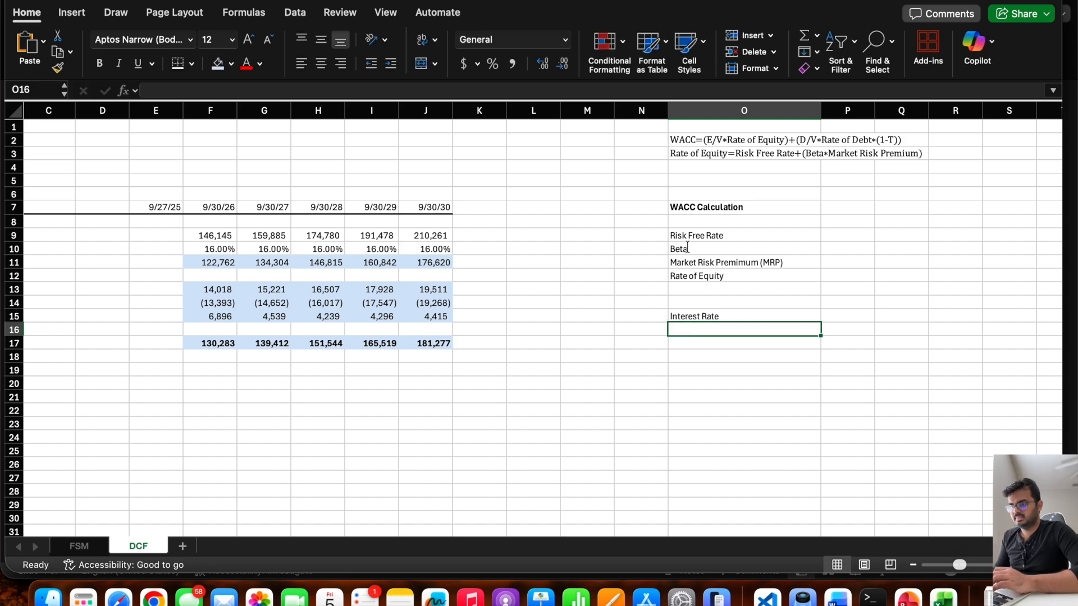
{"action": "key", "text": "Up"}
Enter the label Rate of Debt in O15, and select P9 beside the Risk Free Rate label.
{"action": "type", "text": "Rat"}
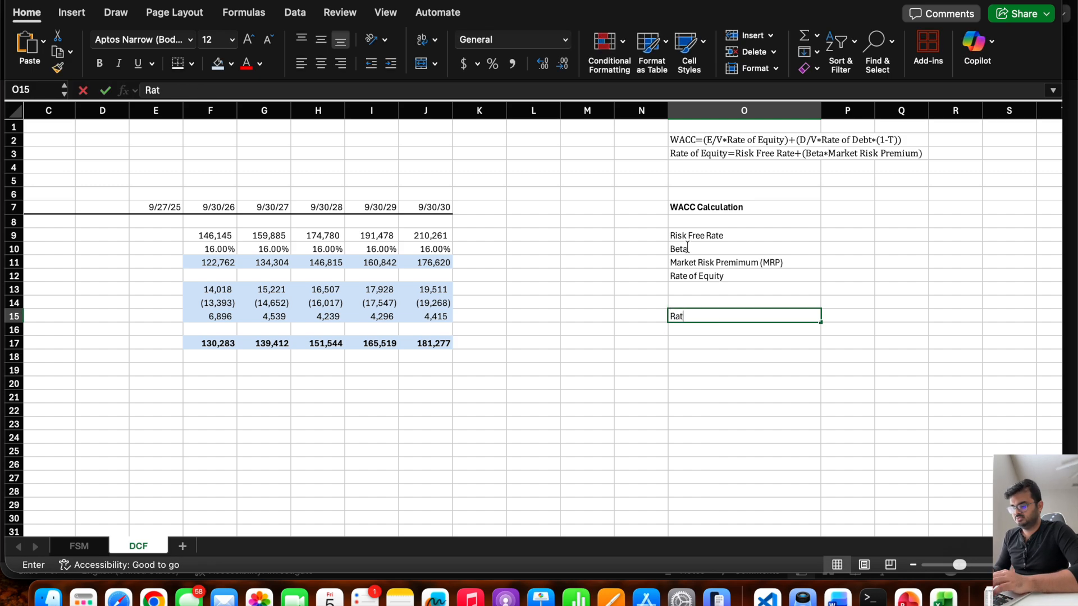
{"action": "type", "text": "e of Debt"}
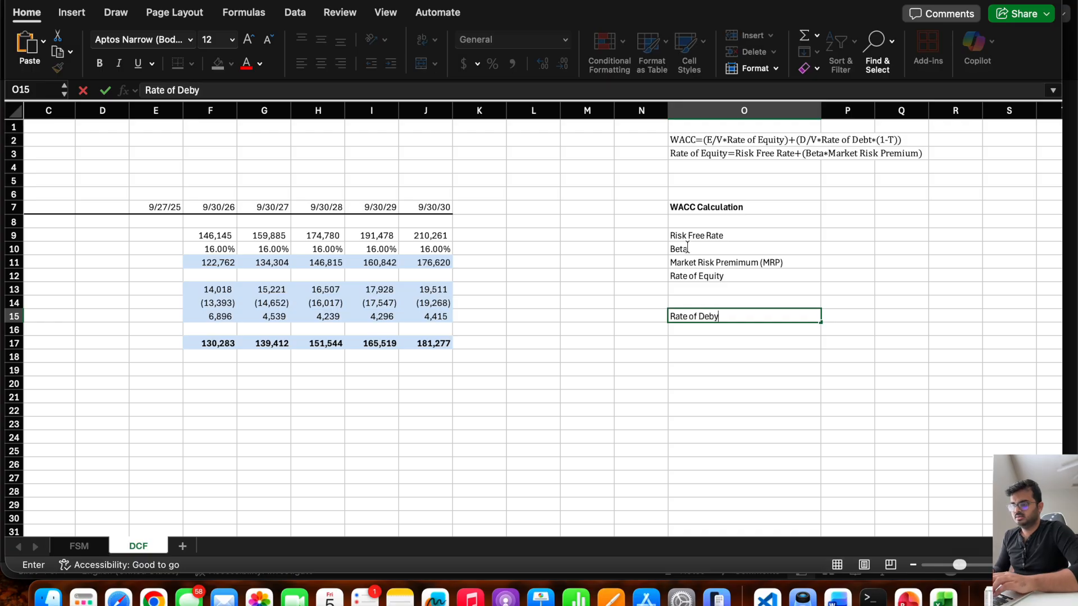
{"action": "key", "text": "Return"}
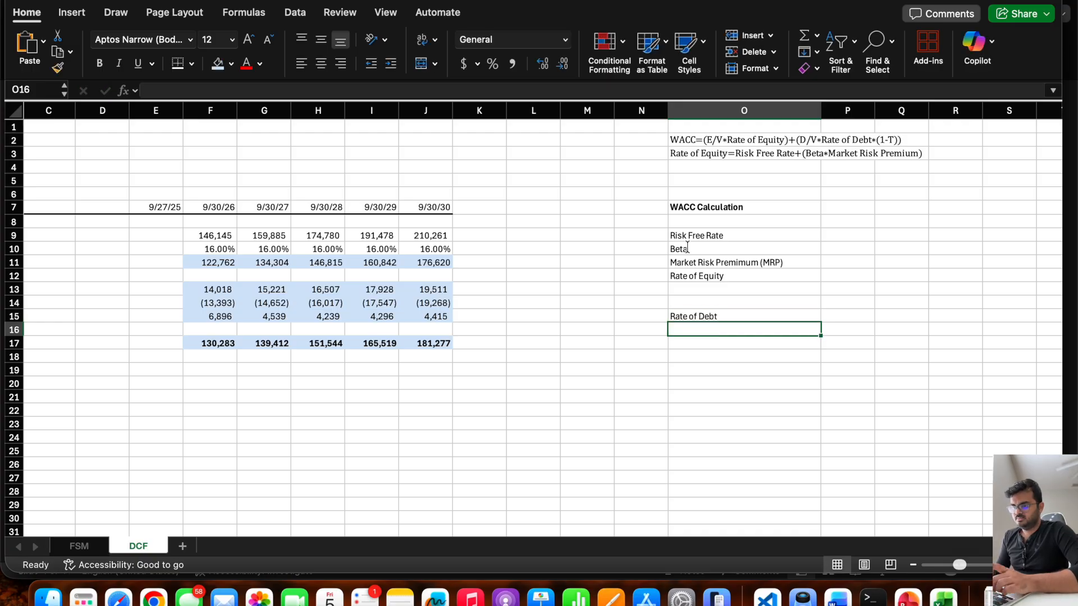
{"action": "left_click", "coordinate": [729, 235]}
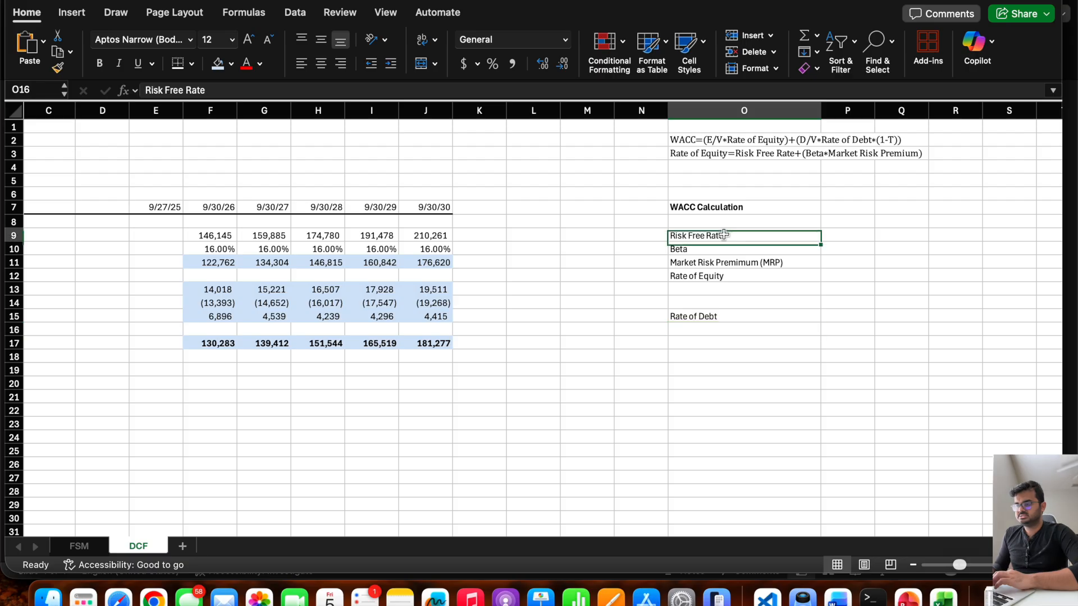
{"action": "left_click", "coordinate": [843, 234]}
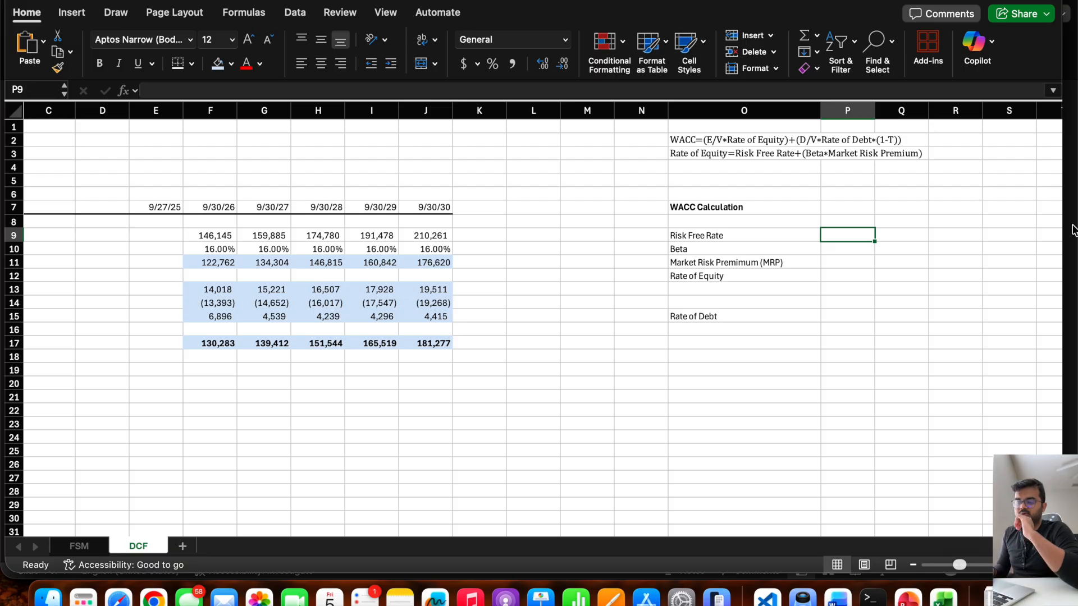
Enter 4.11% as the Risk Free Rate in P9.
{"action": "type", "text": "4.1"}
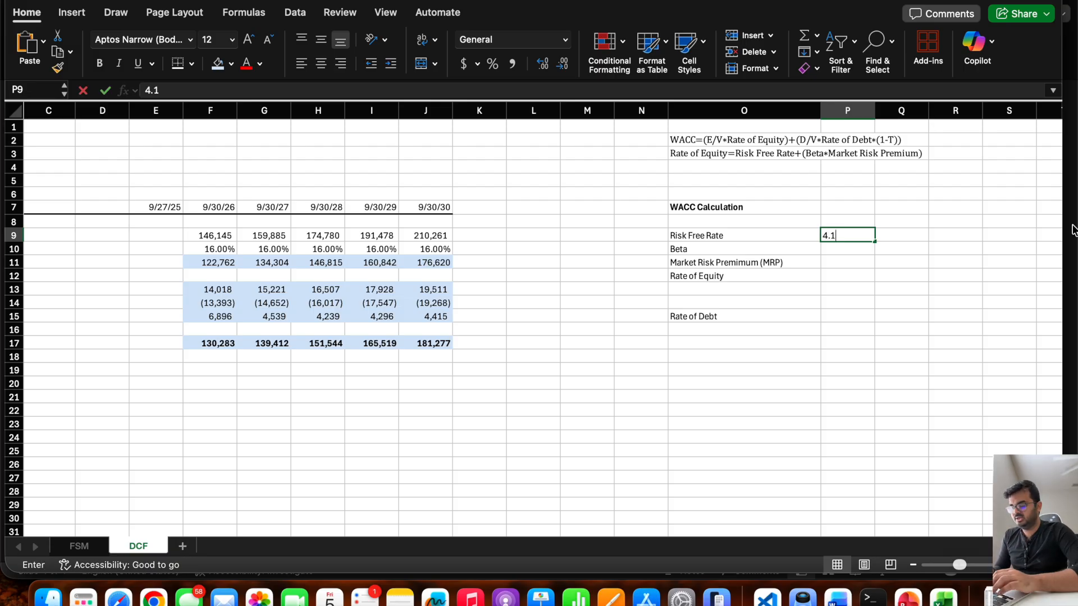
{"action": "type", "text": "1%"}
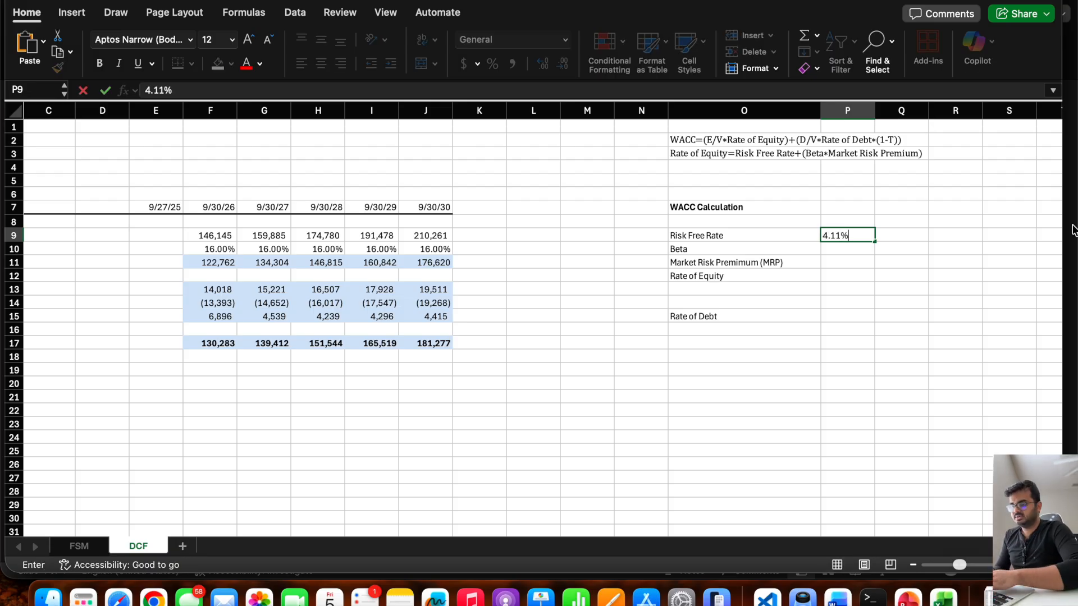
{"action": "key", "text": "Return"}
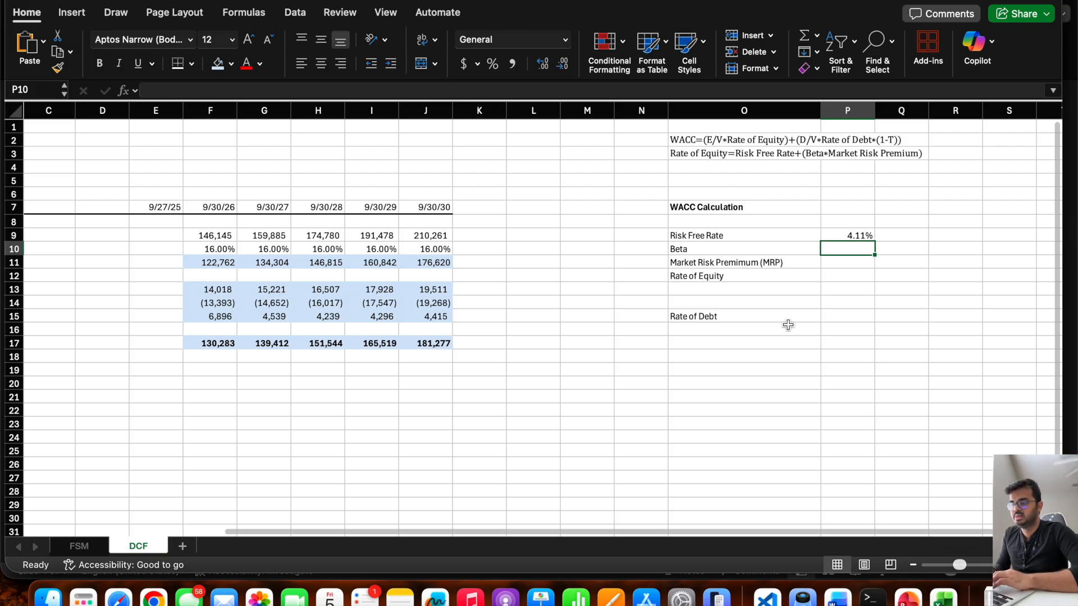
Enter the ticker AAPL in P7, beside the WACC Calculation heading.
{"action": "scroll", "coordinate": [730, 303], "scroll_direction": "right", "scroll_amount": 2}
{"action": "left_click", "coordinate": [661, 250]}
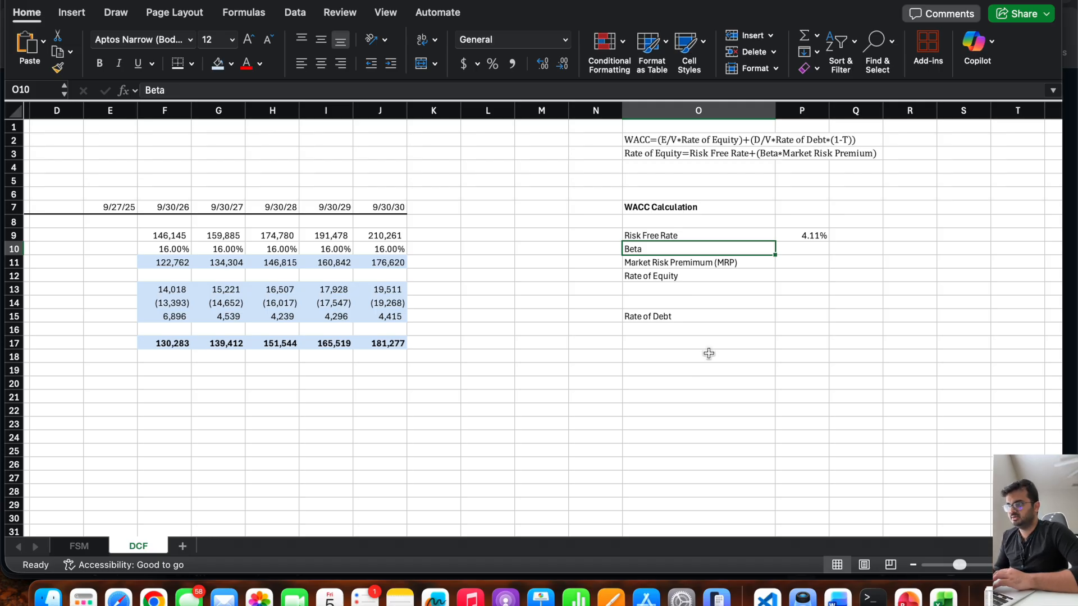
{"action": "left_click", "coordinate": [788, 209]}
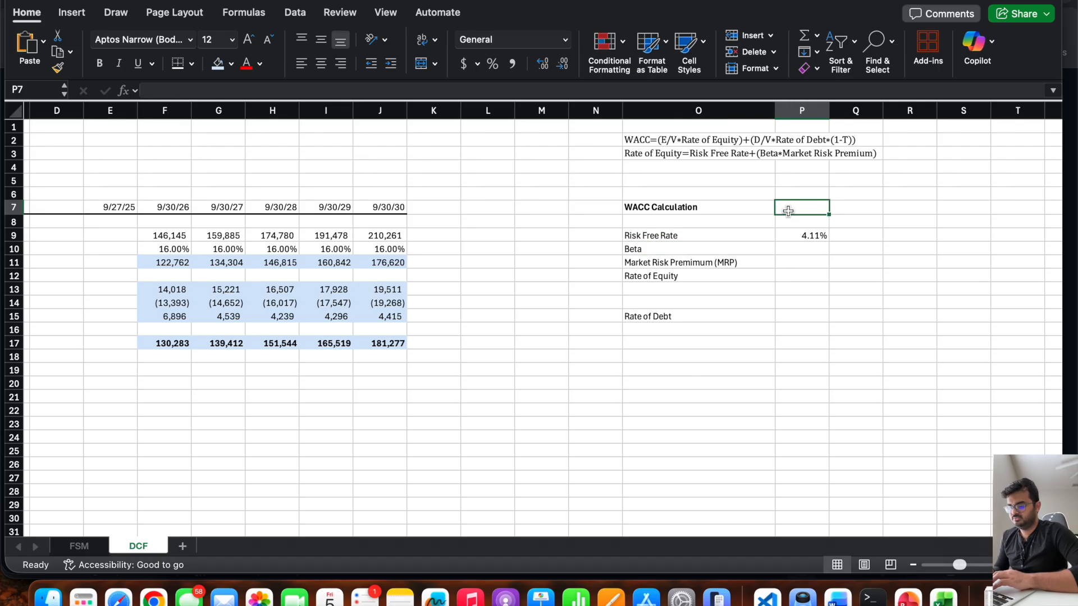
{"action": "type", "text": "AAPL"}
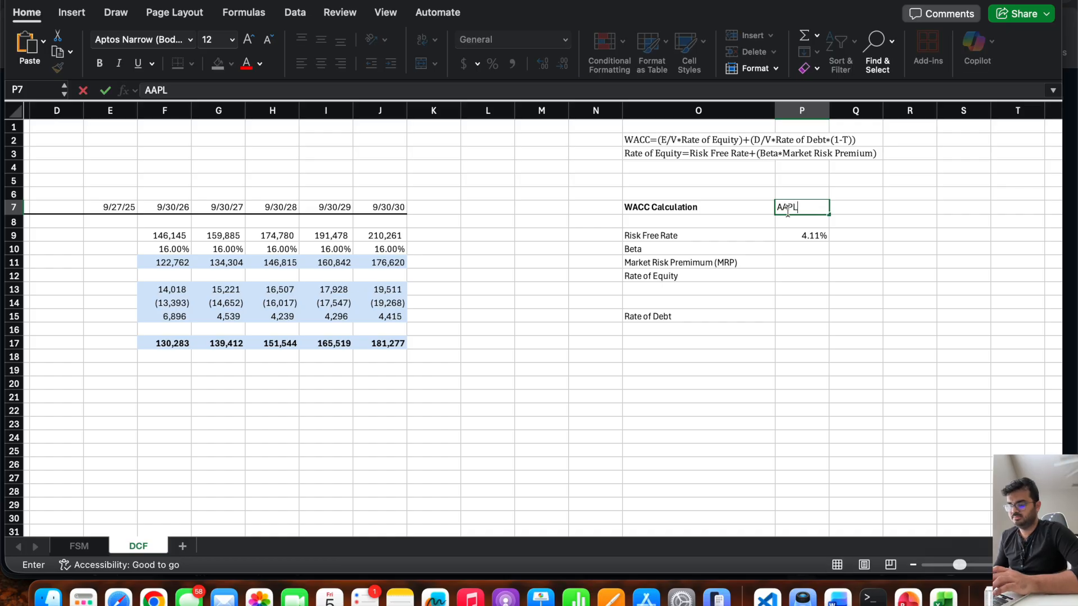
{"action": "key", "text": "Return"}
Convert the AAPL ticker in P7 to the Stocks data type and dismiss the financial data disclaimer.
{"action": "left_click", "coordinate": [792, 206]}
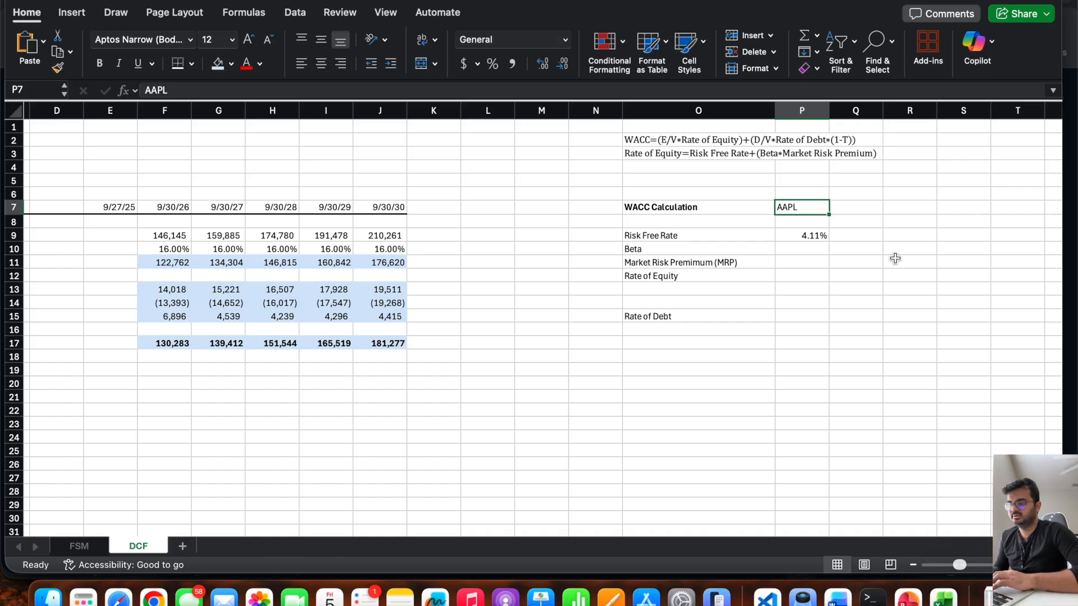
{"action": "left_click", "coordinate": [296, 12]}
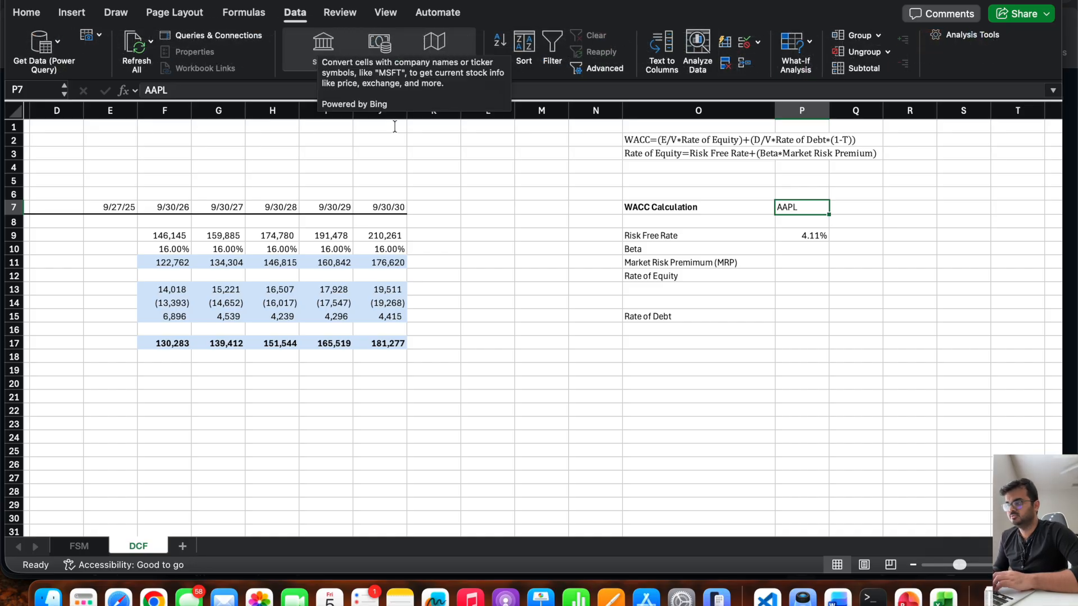
{"action": "left_click", "coordinate": [319, 49]}
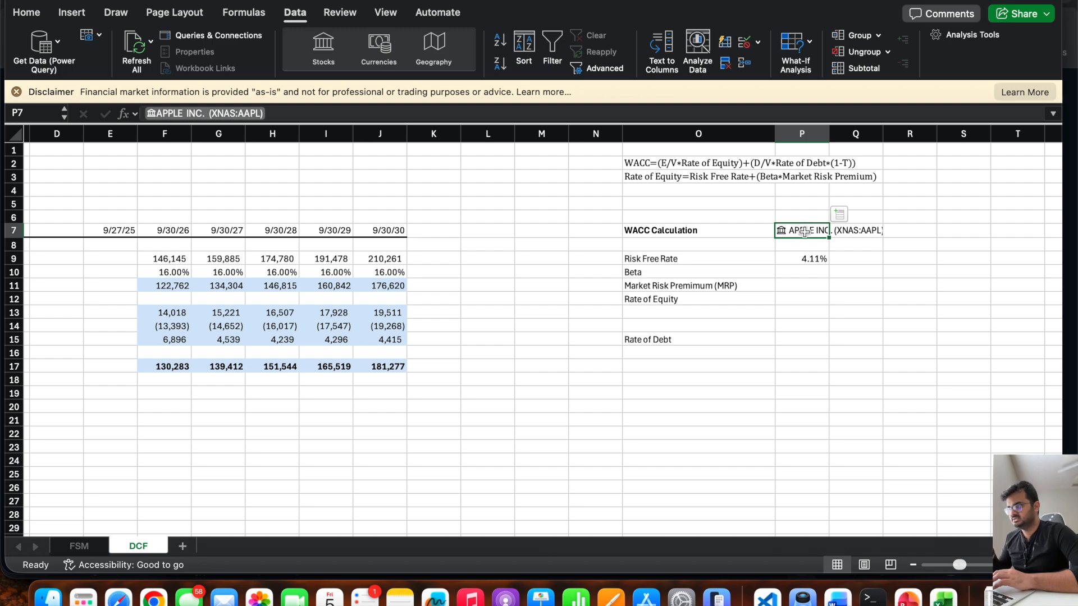
{"action": "left_click", "coordinate": [16, 92]}
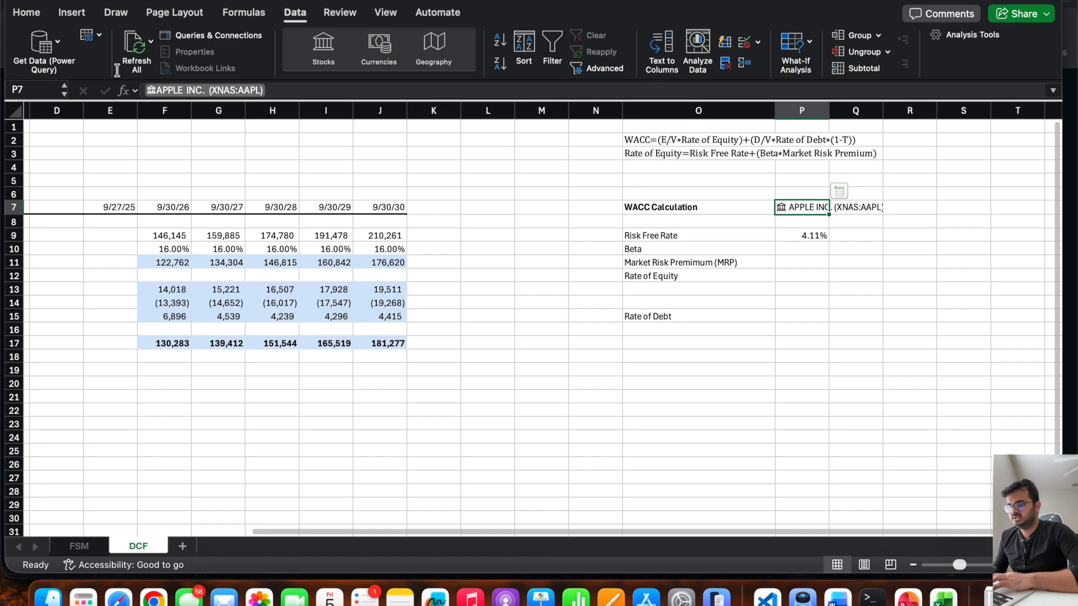
Fill the Beta cell P10 with a formula that pulls the Beta field from the Apple stock entry in P7.
{"action": "left_click", "coordinate": [790, 249]}
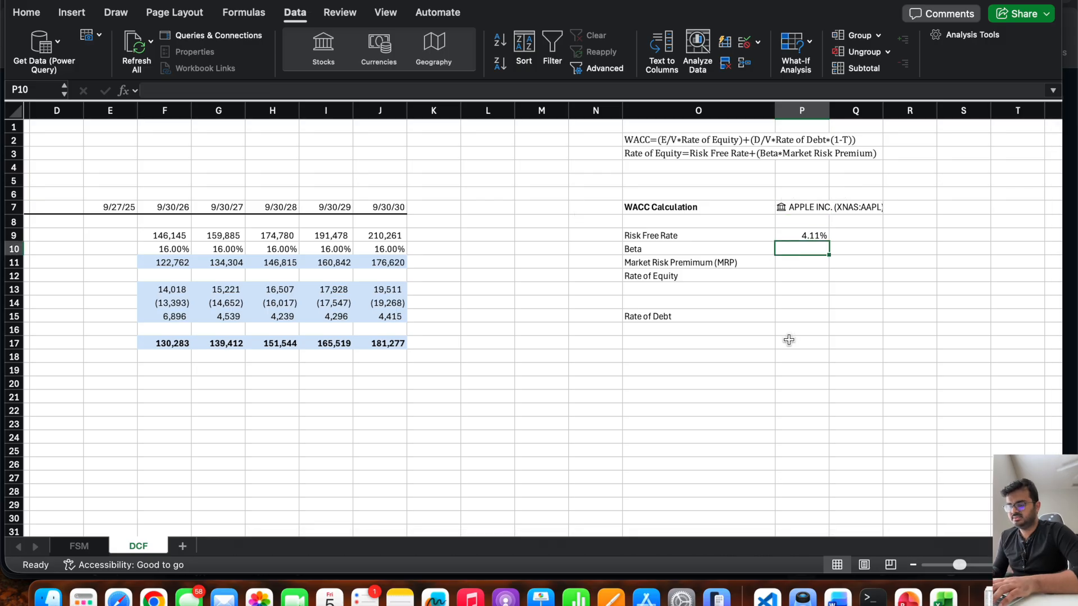
{"action": "type", "text": "="}
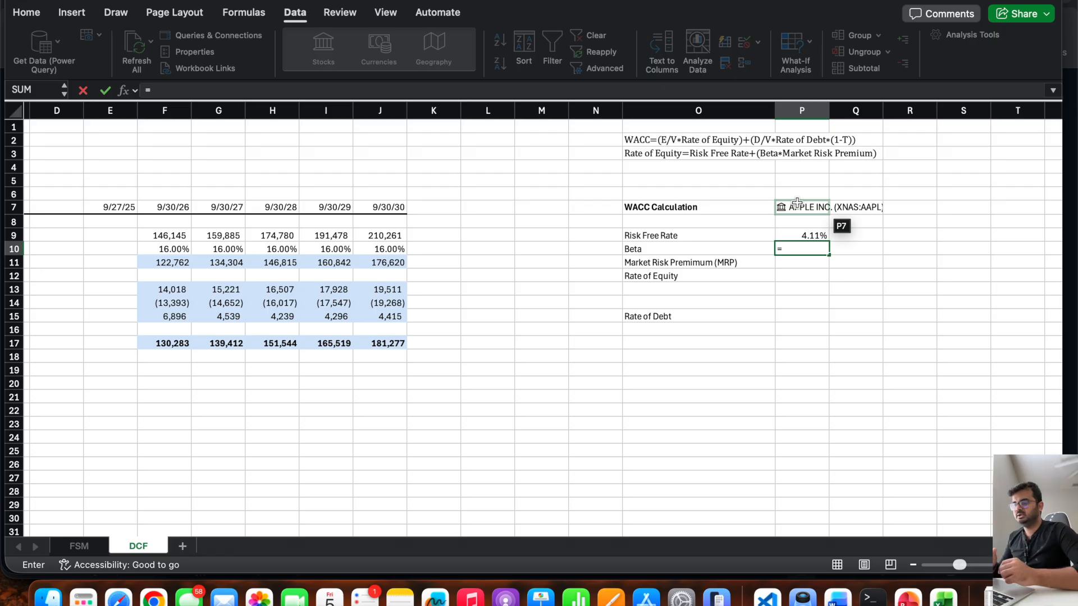
{"action": "left_click", "coordinate": [797, 203]}
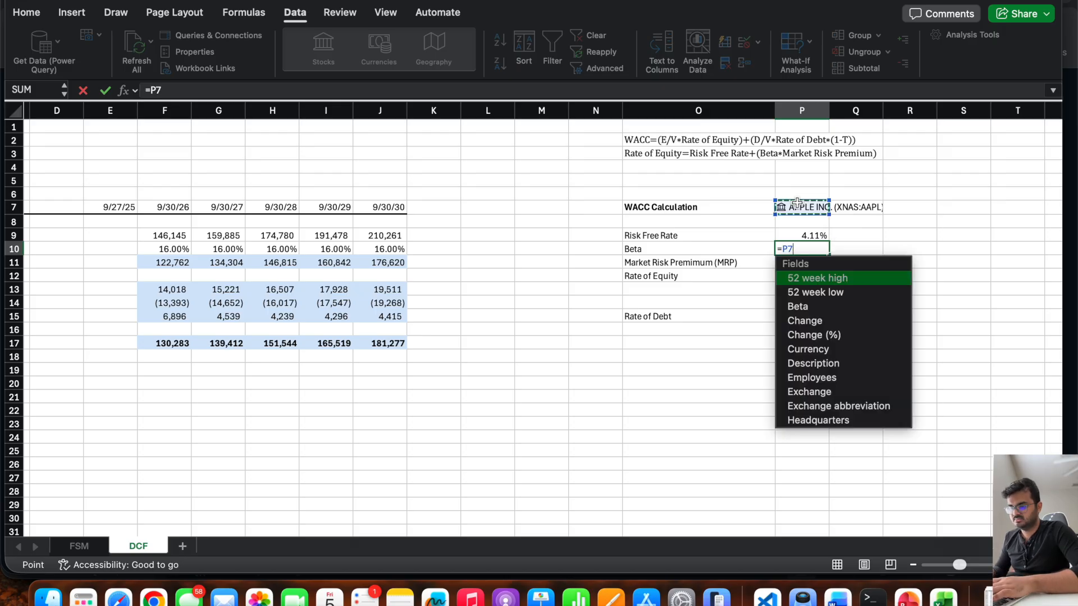
{"action": "scroll", "coordinate": [835, 382], "scroll_direction": "down", "scroll_amount": 1}
{"action": "scroll", "coordinate": [835, 382], "scroll_direction": "up", "scroll_amount": 1}
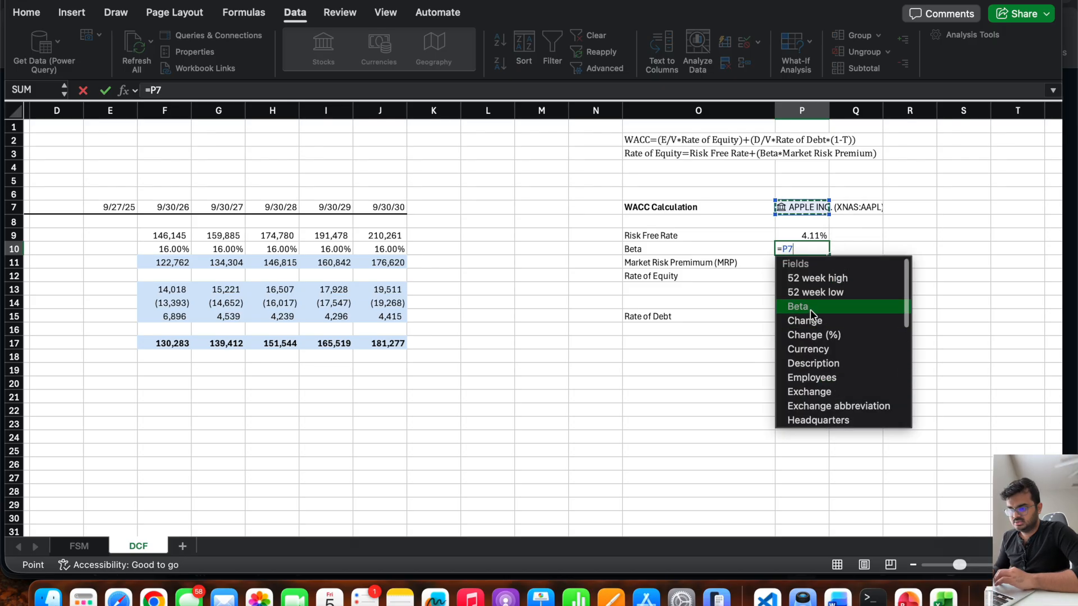
{"action": "left_click", "coordinate": [809, 308]}
{"action": "key", "text": "Return"}
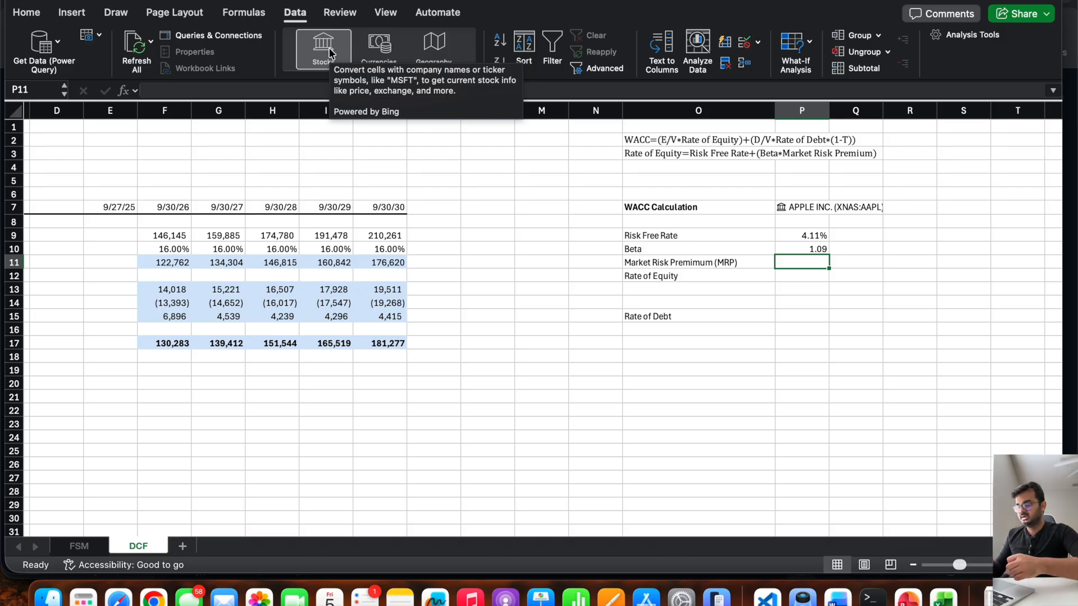
Enter 5% as the Market Risk Premium in P11.
{"action": "type", "text": "5%"}
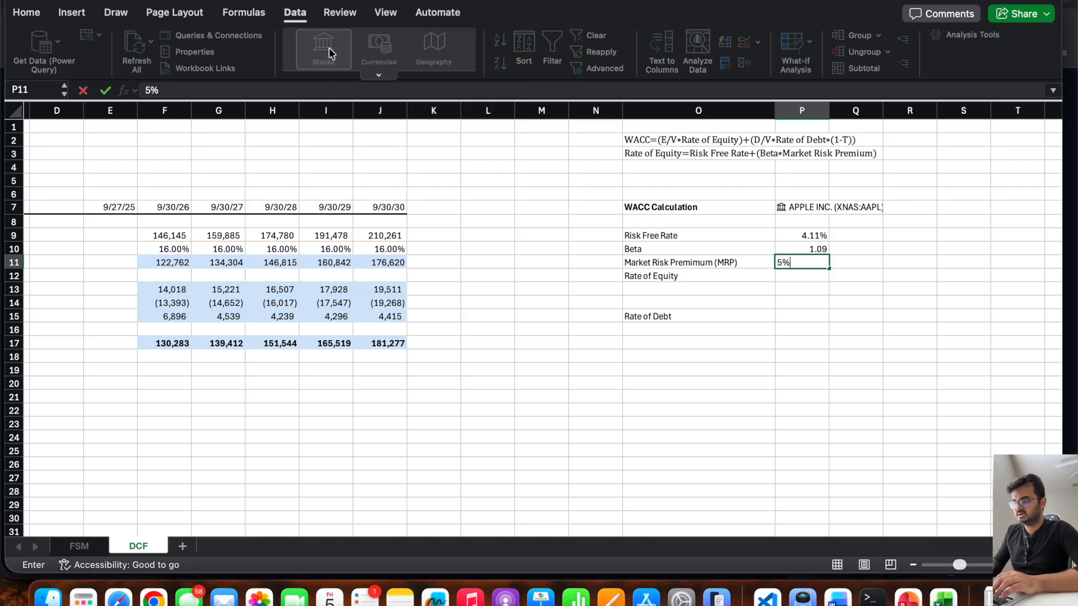
{"action": "key", "text": "Return"}
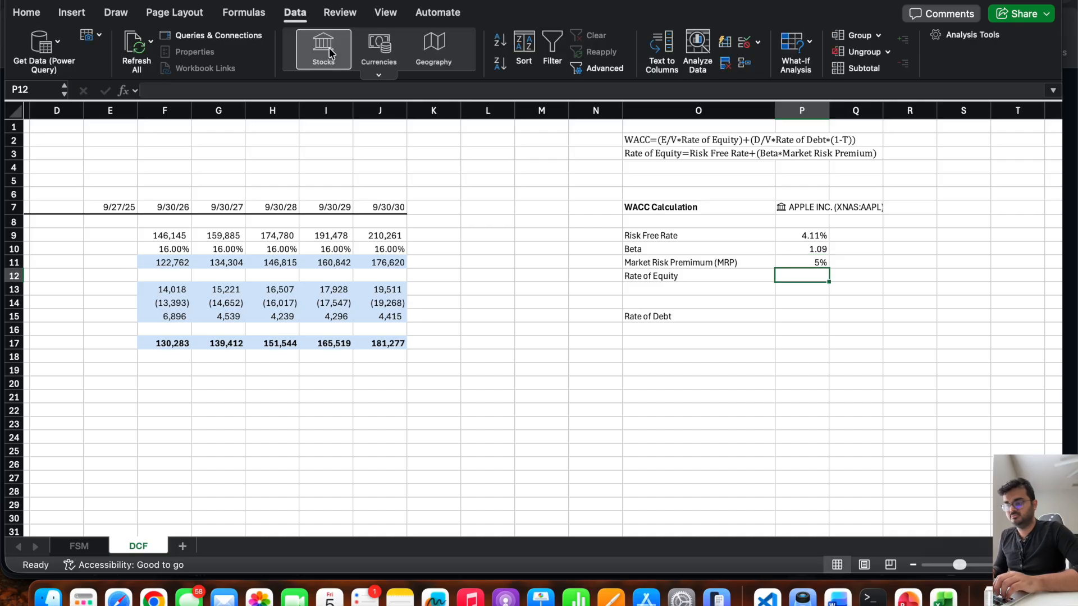
Calculate the Rate of Equity in P12 with the formula =P9+(P10*P11).
{"action": "left_click", "coordinate": [806, 239]}
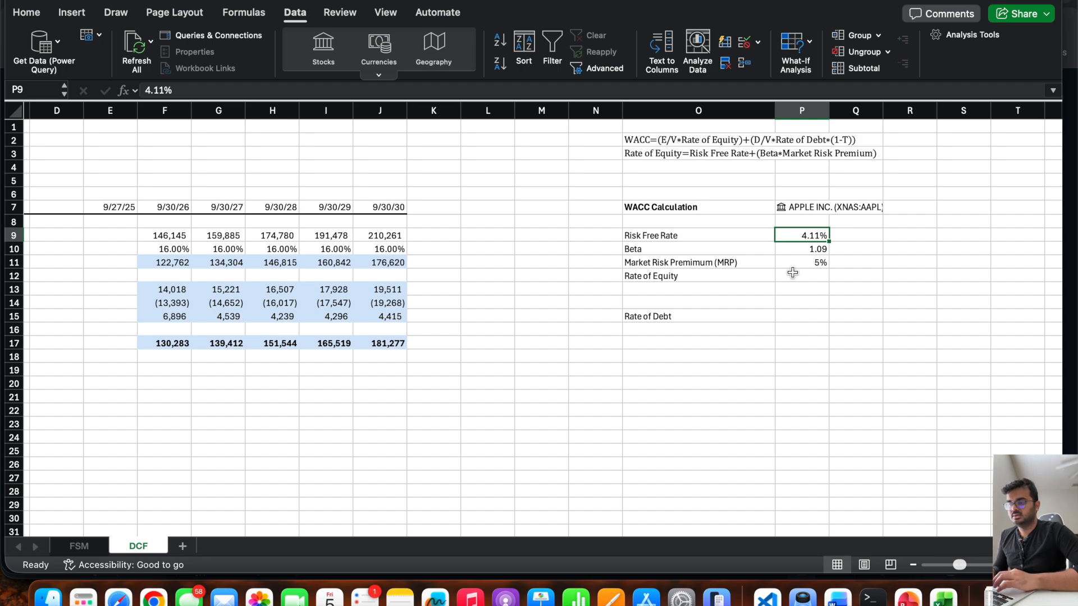
{"action": "left_click", "coordinate": [791, 274]}
{"action": "type", "text": "="}
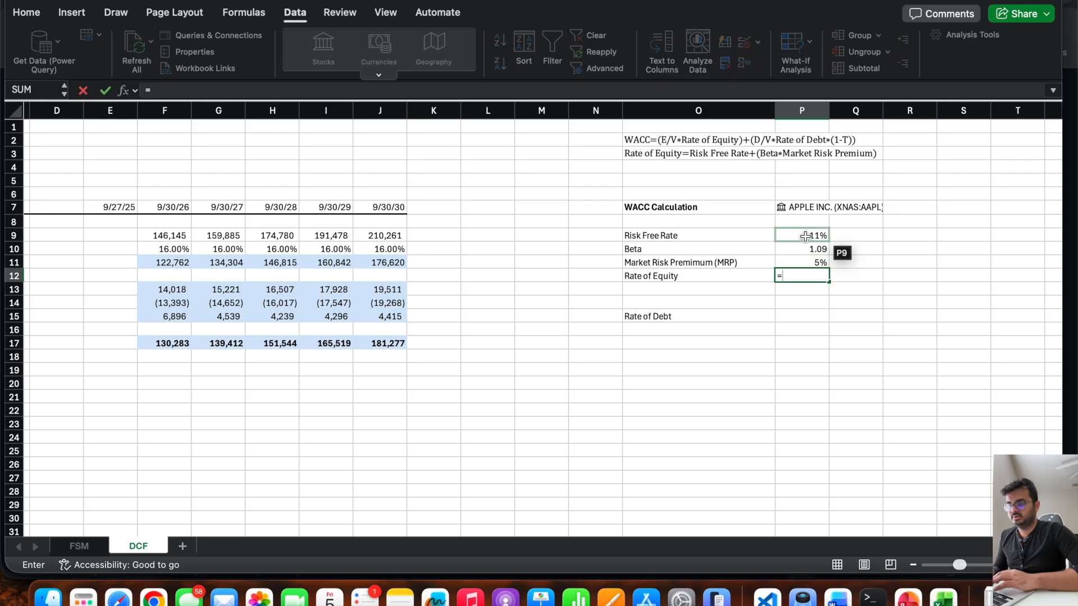
{"action": "left_click", "coordinate": [798, 232]}
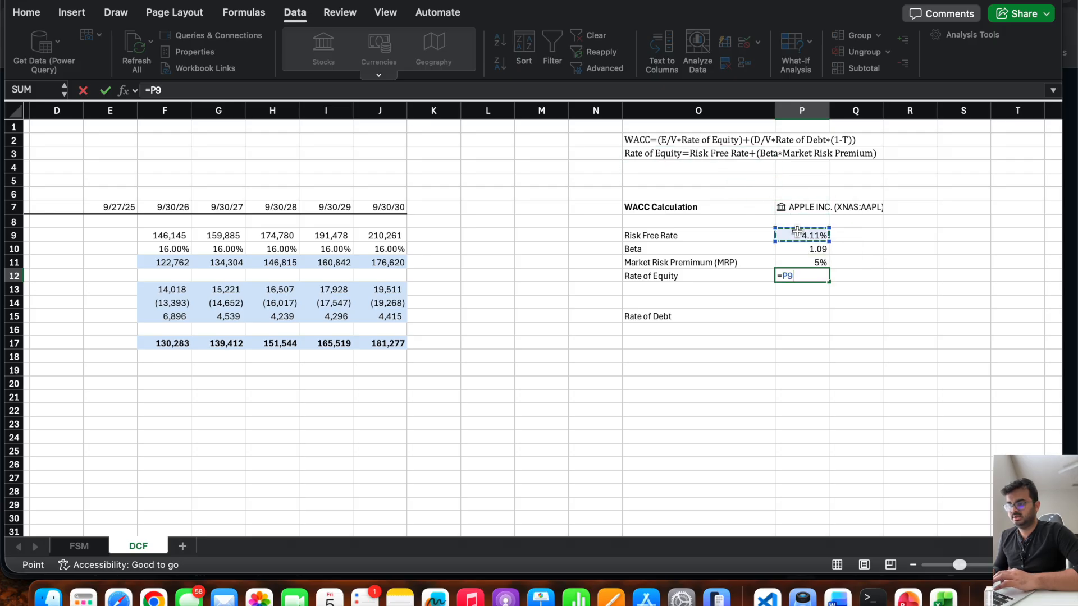
{"action": "type", "text": "+("}
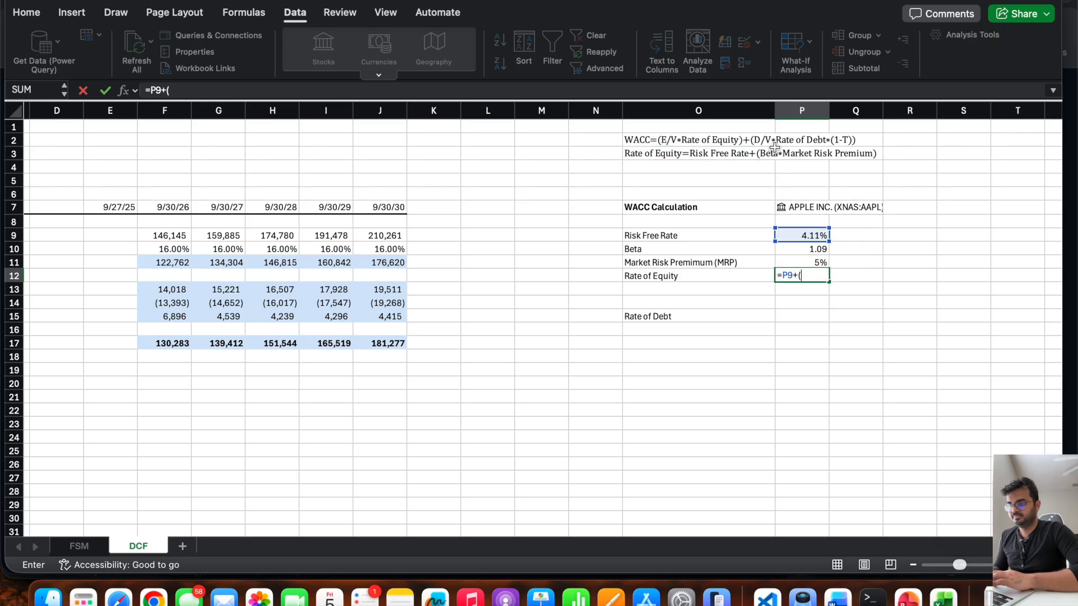
{"action": "left_click", "coordinate": [795, 251]}
{"action": "type", "text": "*"}
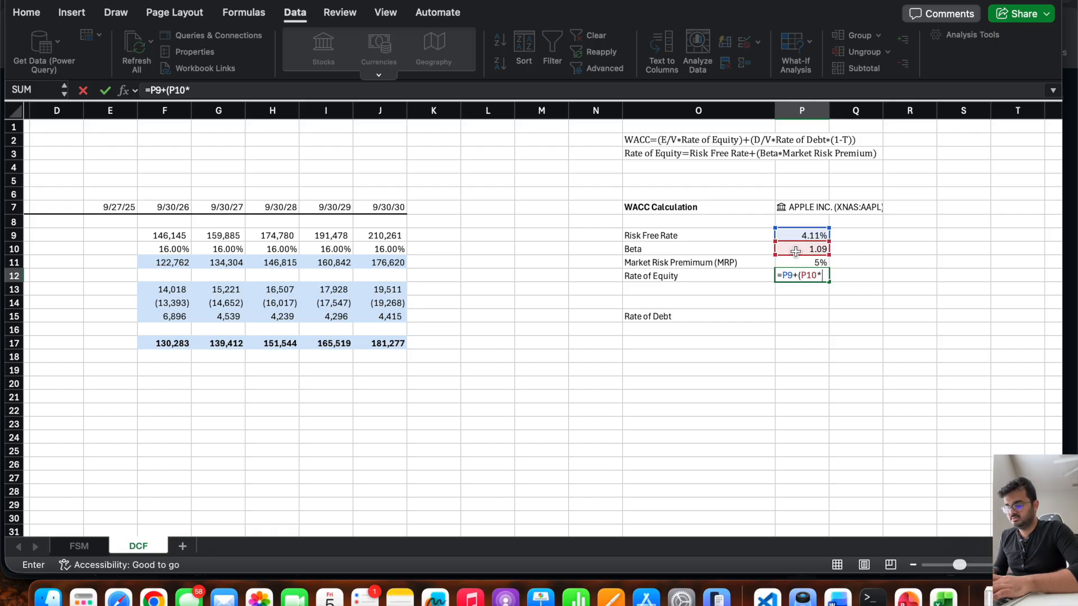
{"action": "left_click", "coordinate": [791, 259]}
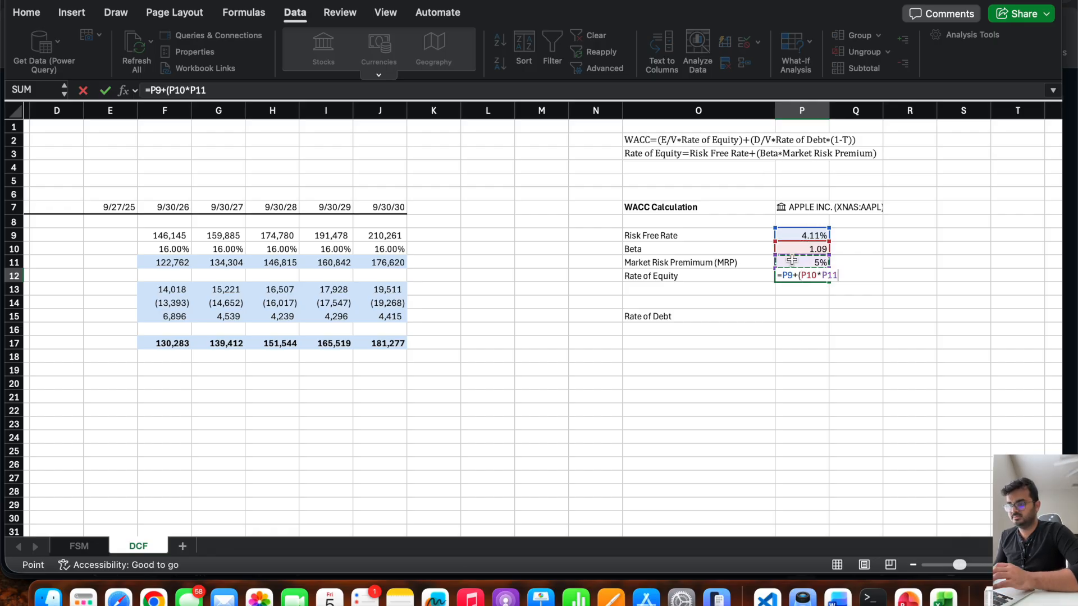
{"action": "type", "text": ")"}
{"action": "key", "text": "Return"}
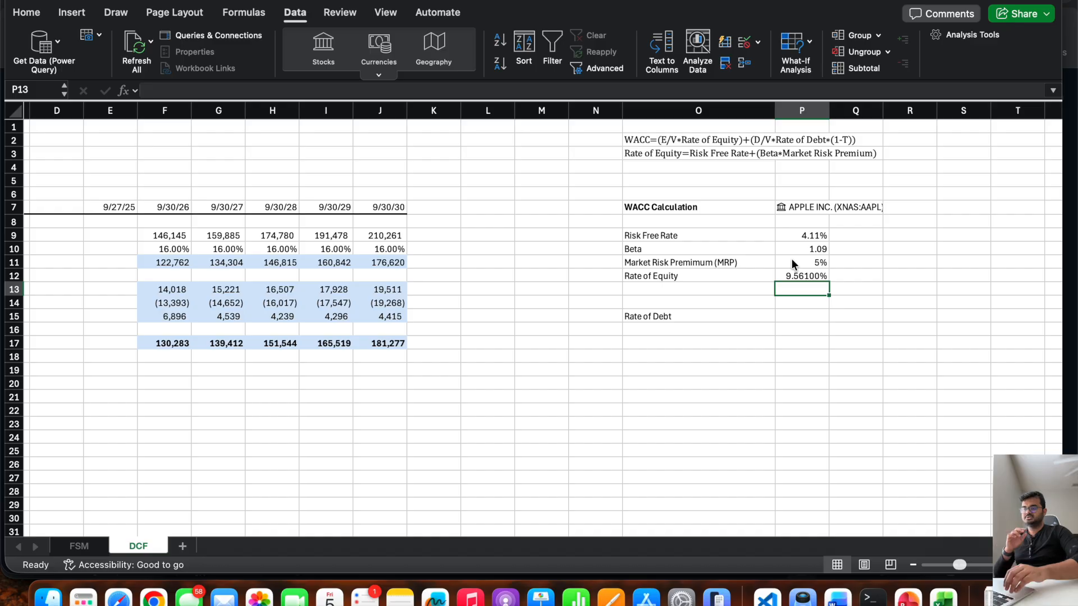
Try a Market Risk Premium of 6% in P11 to test its effect on the Rate of Equity.
{"action": "key", "text": "Up"}
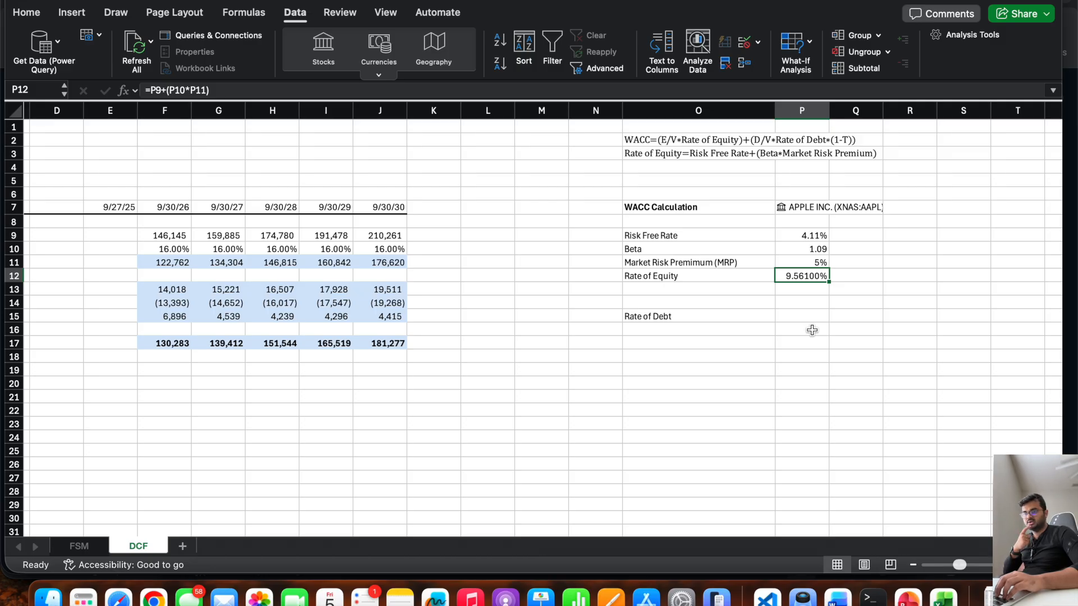
{"action": "key", "text": "Up"}
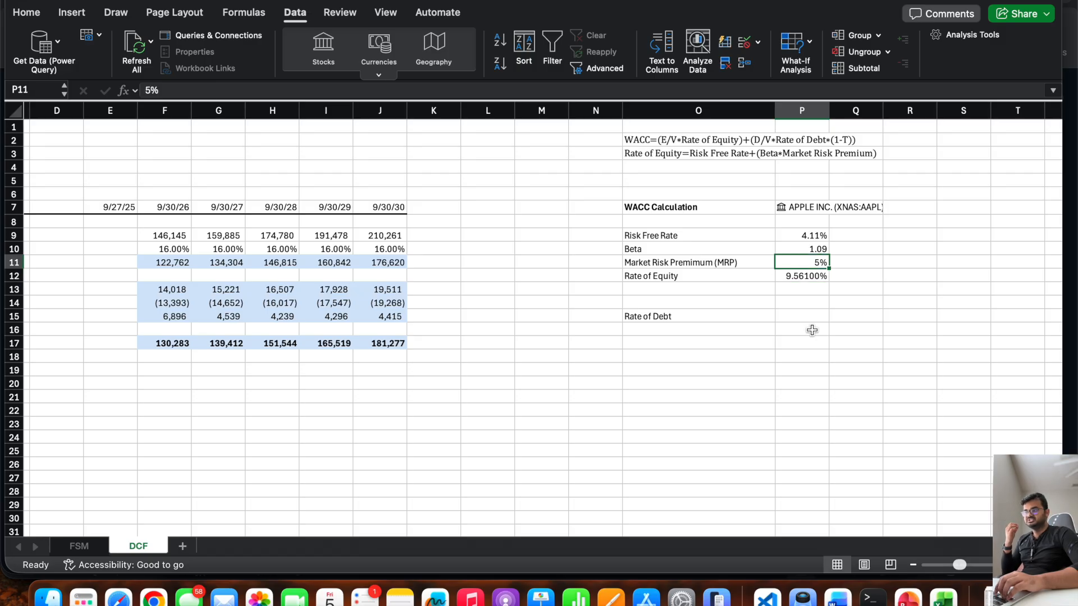
{"action": "left_click", "coordinate": [149, 94]}
{"action": "key", "text": "BackSpace"}
{"action": "type", "text": "6"}
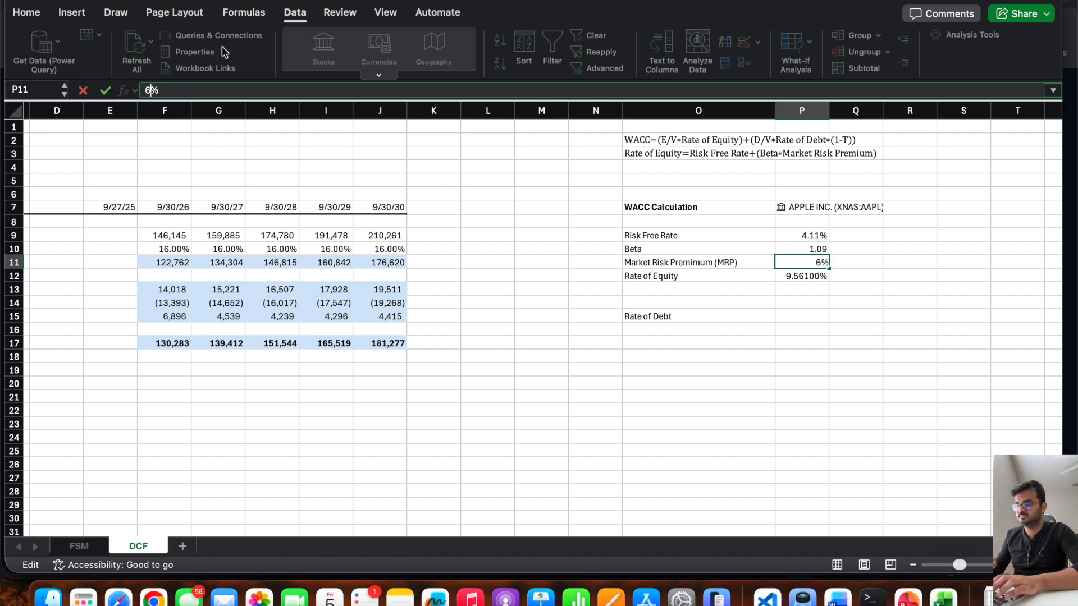
{"action": "key", "text": "Return"}
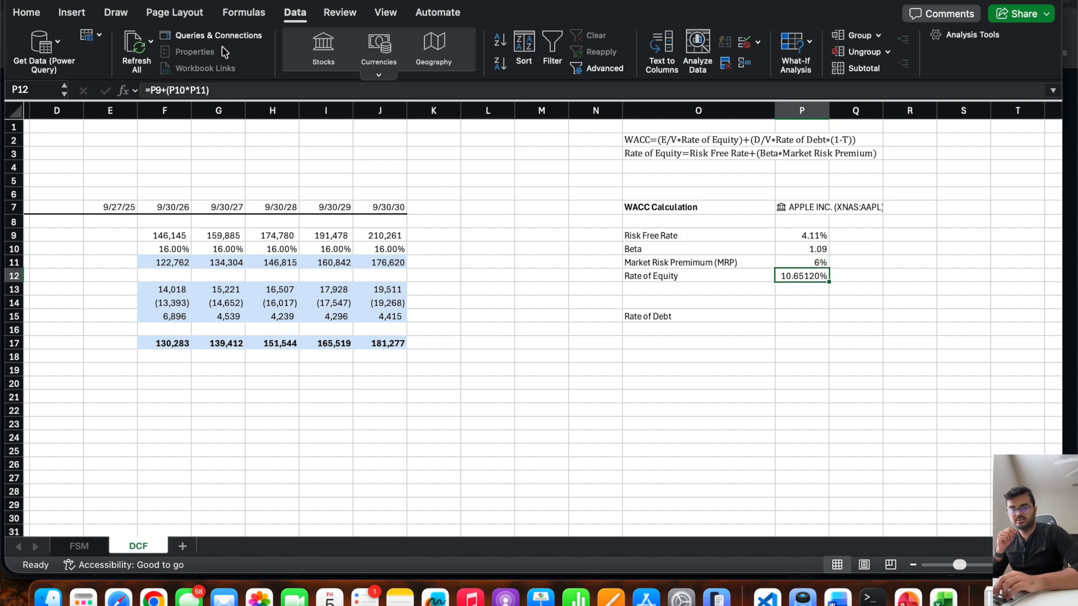
Try a Market Risk Premium of 6.5% in P11, and undo both trial changes to the premium.
{"action": "key", "text": "Up"}
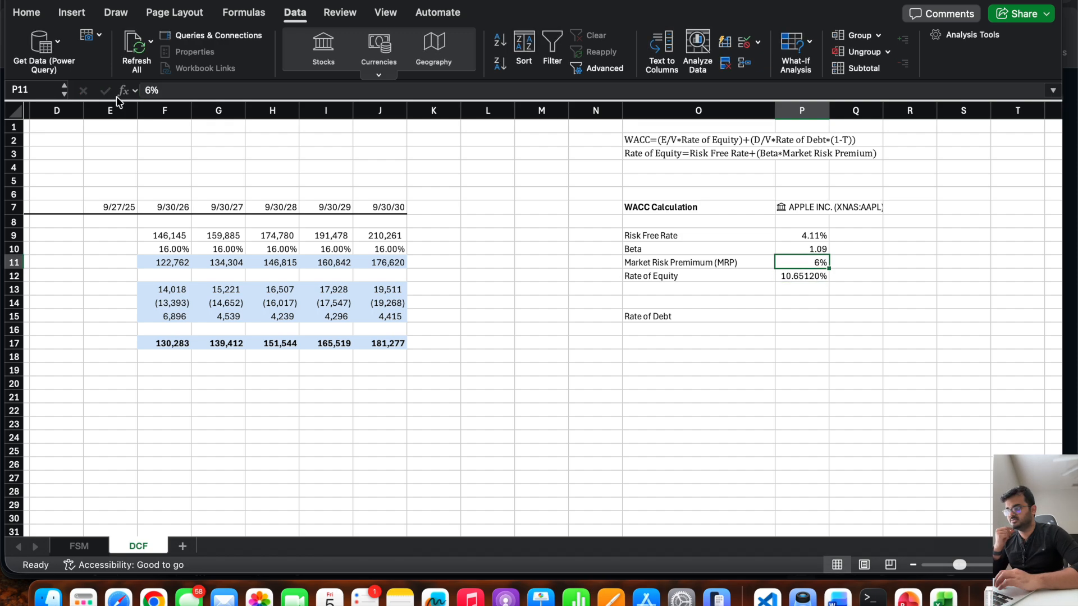
{"action": "left_click", "coordinate": [149, 94]}
{"action": "key", "text": "BackSpace"}
{"action": "type", "text": "7"}
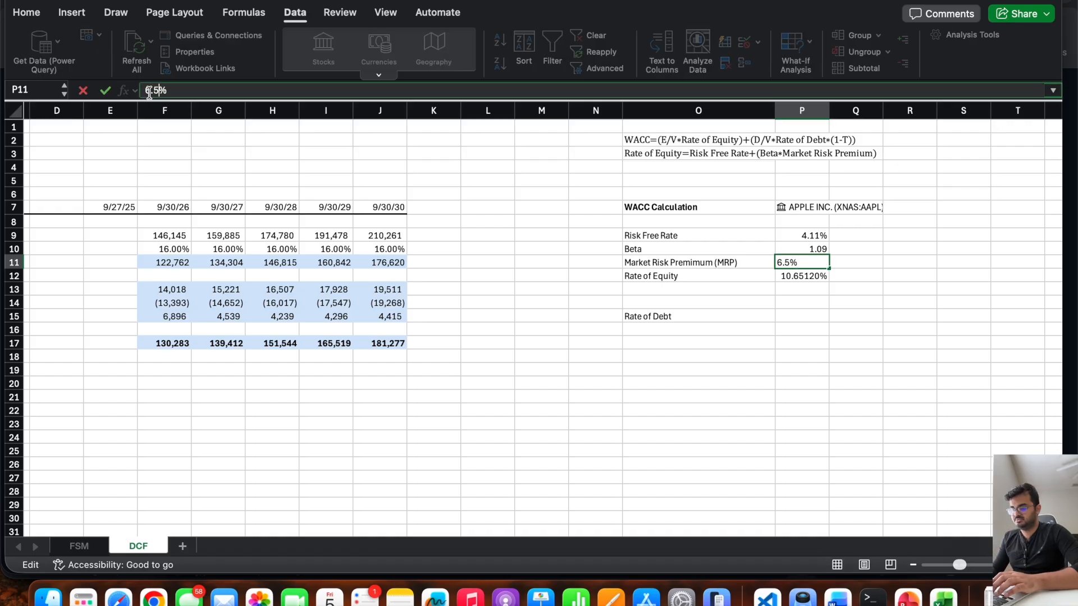
{"action": "key", "text": "Return"}
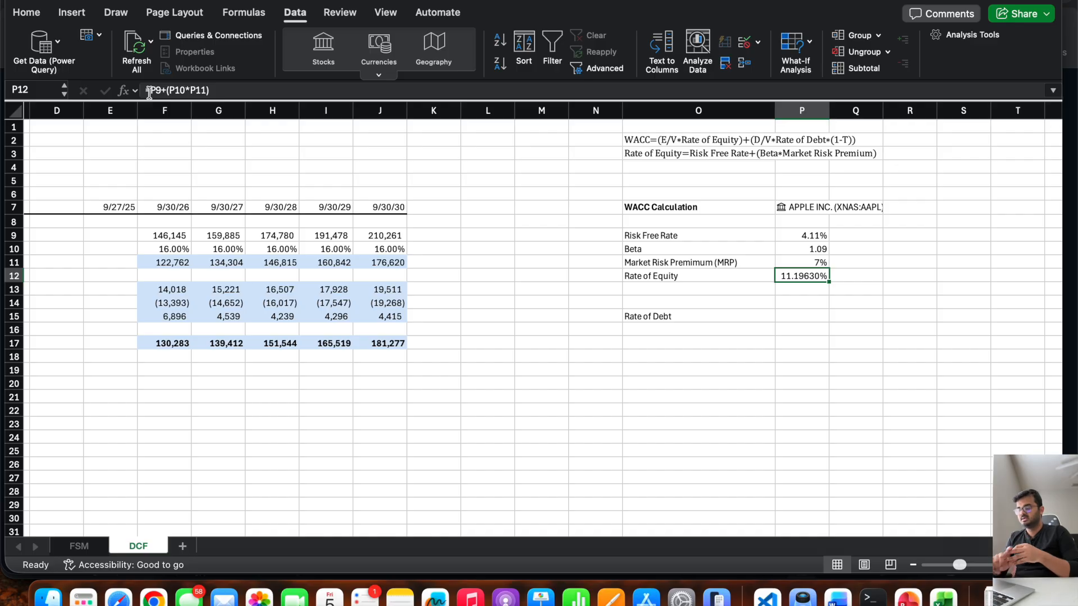
{"action": "key", "text": "super+z"}
{"action": "key", "text": "super+z"}
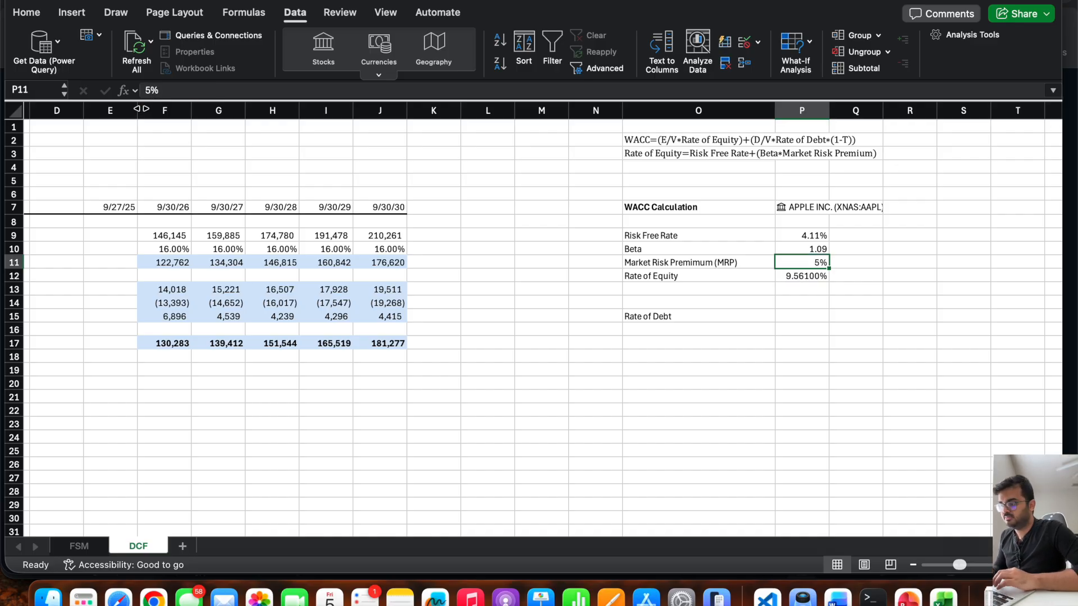
Set the Market Risk Premium in P11 to 5.25% and reselect that cell.
{"action": "left_click", "coordinate": [149, 92]}
{"action": "type", "text": ".25"}
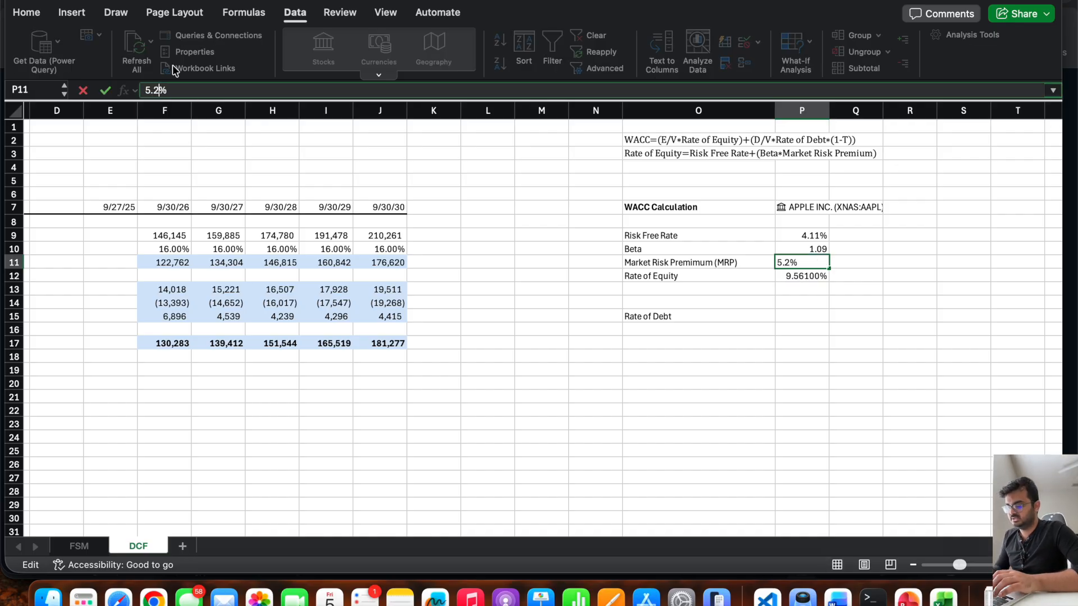
{"action": "key", "text": "Return"}
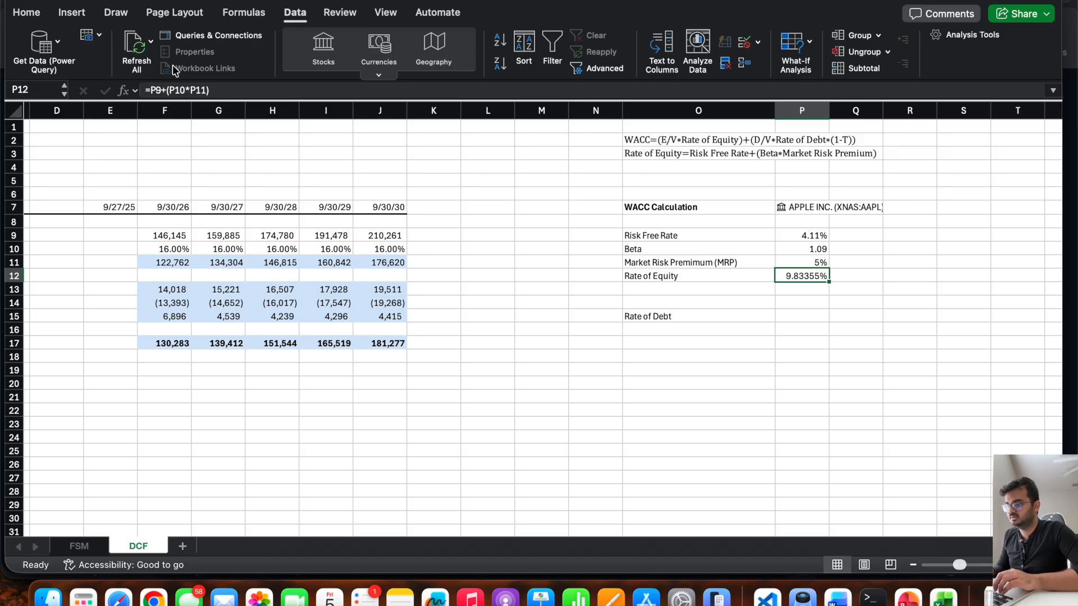
{"action": "key", "text": "Up"}
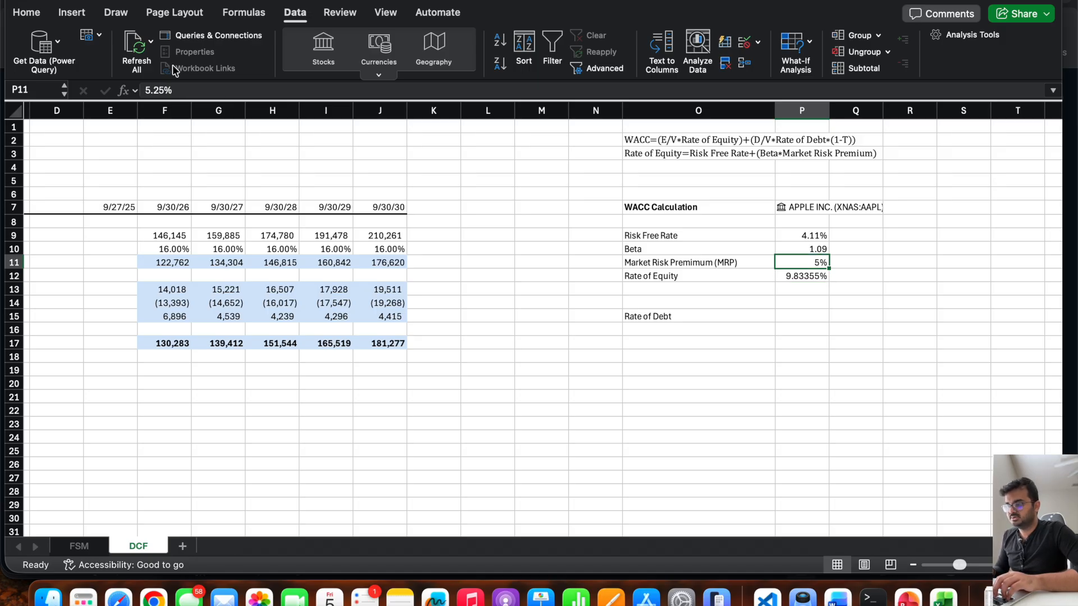
Set the Market Risk Premium in P11 to 5% and enter 5% as the Rate of Debt in P15.
{"action": "type", "text": "5"}
{"action": "key", "text": "Return"}
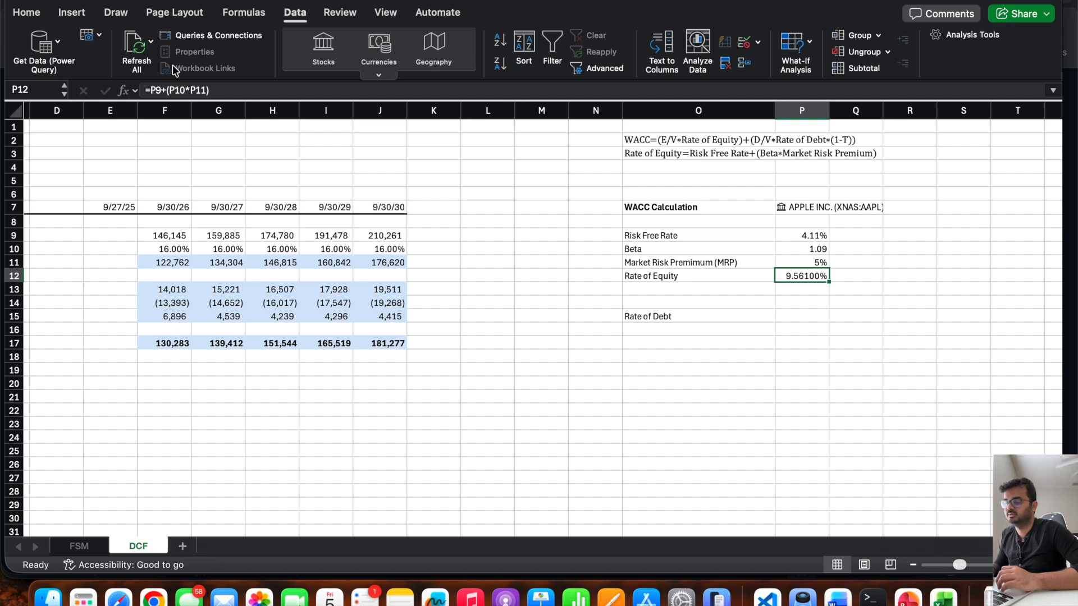
{"action": "left_click", "coordinate": [806, 317]}
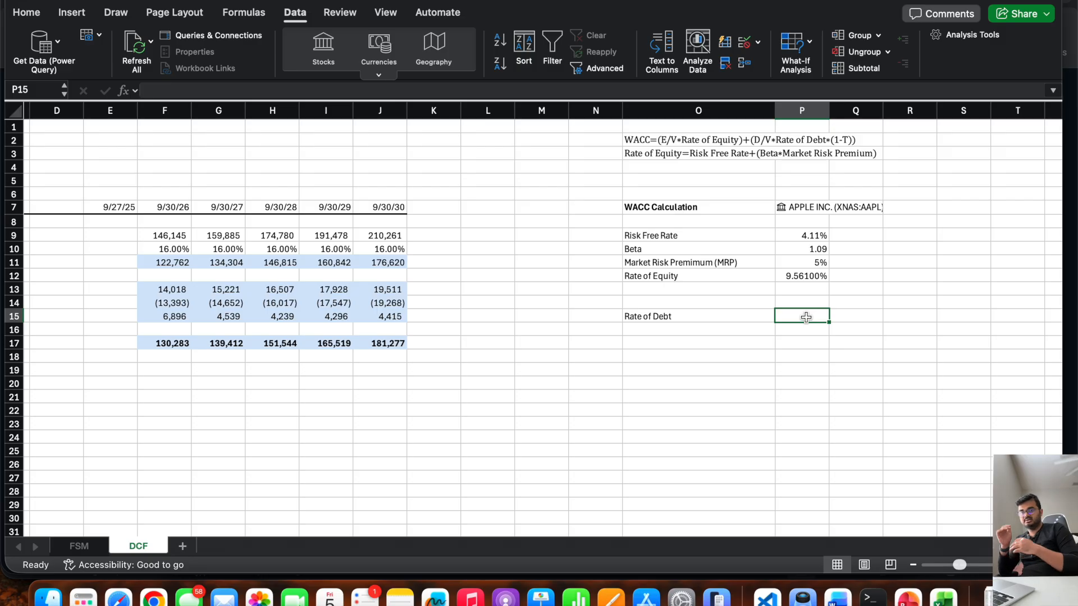
{"action": "type", "text": "5%"}
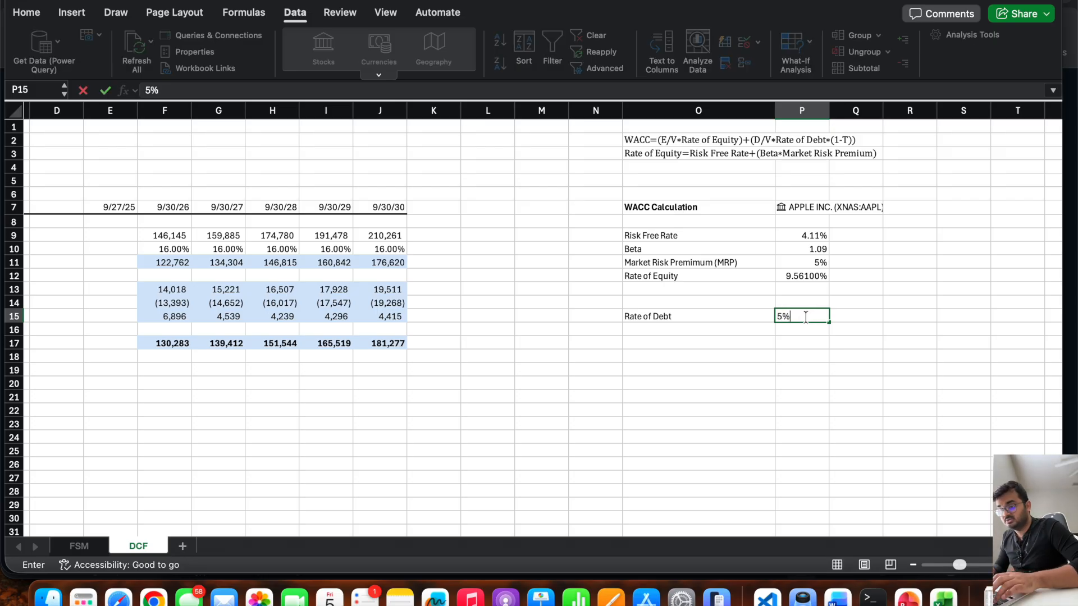
{"action": "key", "text": "Return"}
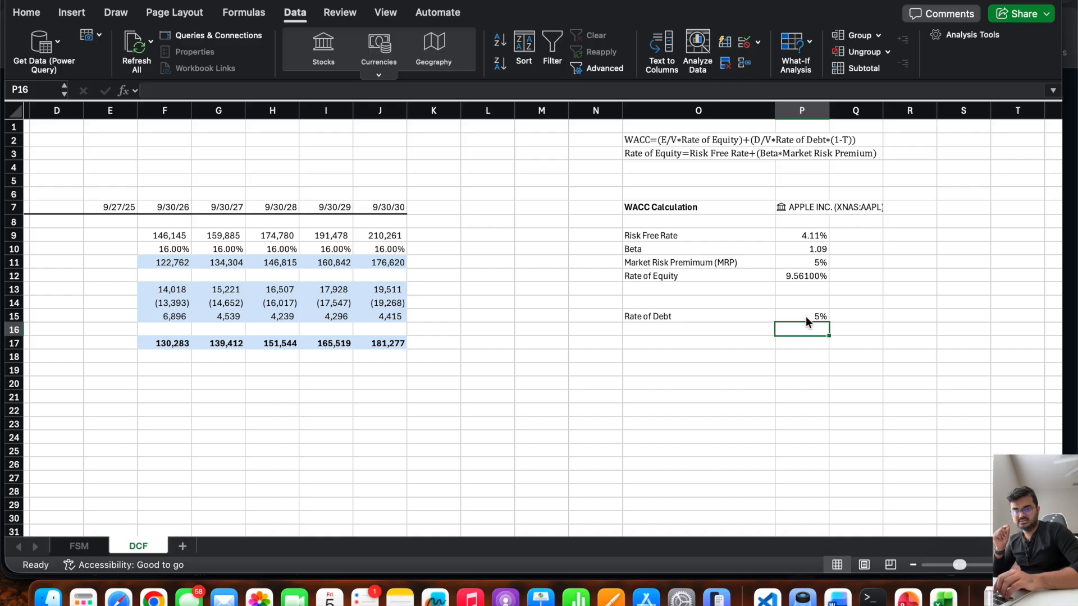
{"action": "left_click", "coordinate": [806, 317]}
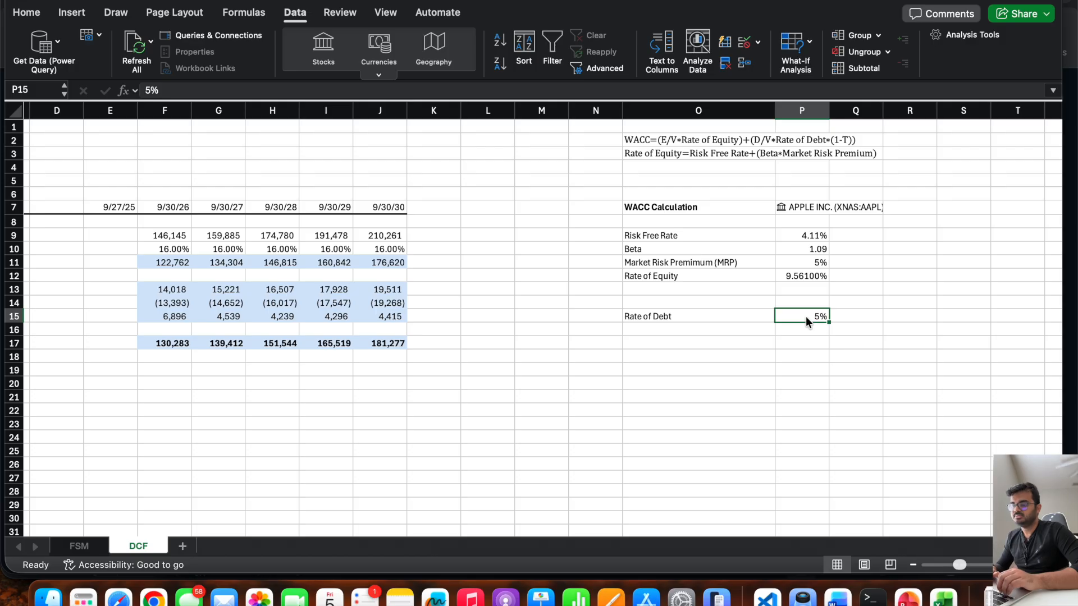
Delete the blank cells O14:P14 above the Rate of Debt row, shifting the cells below up.
{"action": "left_click", "coordinate": [702, 276]}
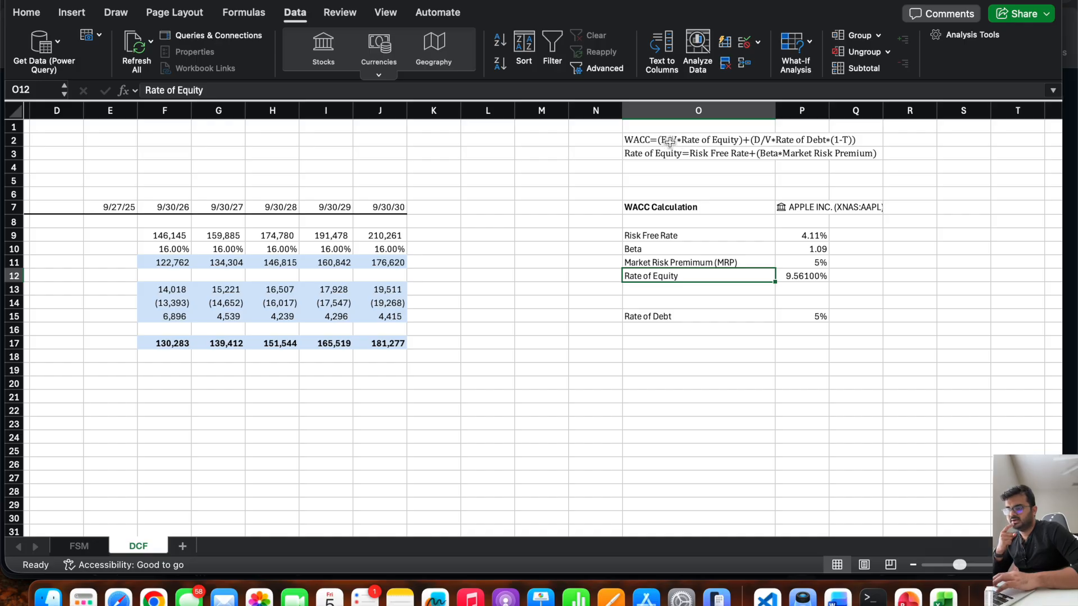
{"action": "left_click", "coordinate": [651, 343]}
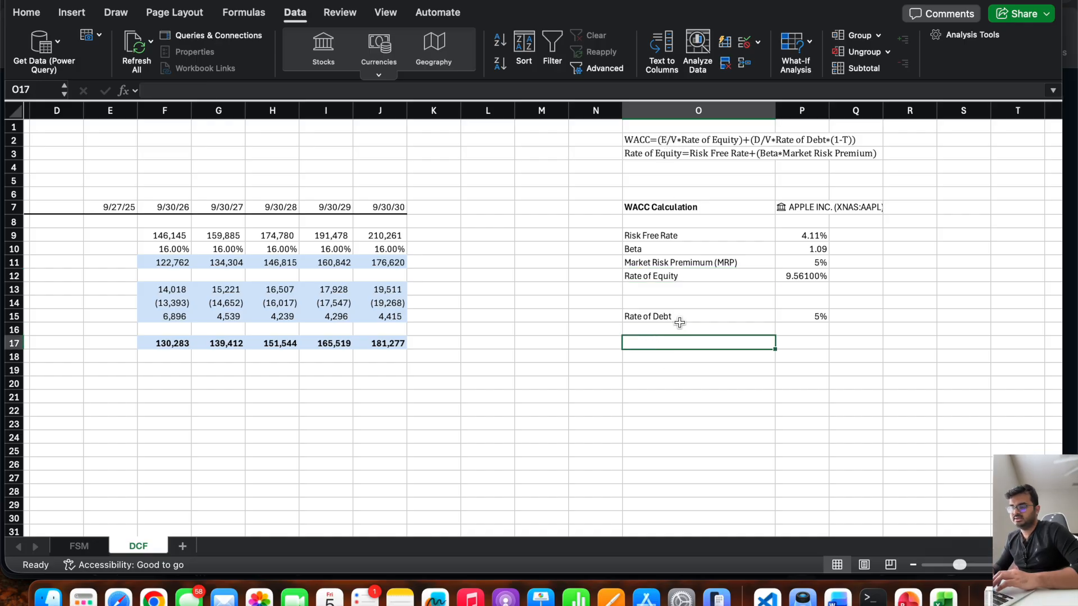
{"action": "left_click_drag", "start_coordinate": [673, 303], "coordinate": [784, 302]}
{"action": "right_click", "coordinate": [786, 297]}
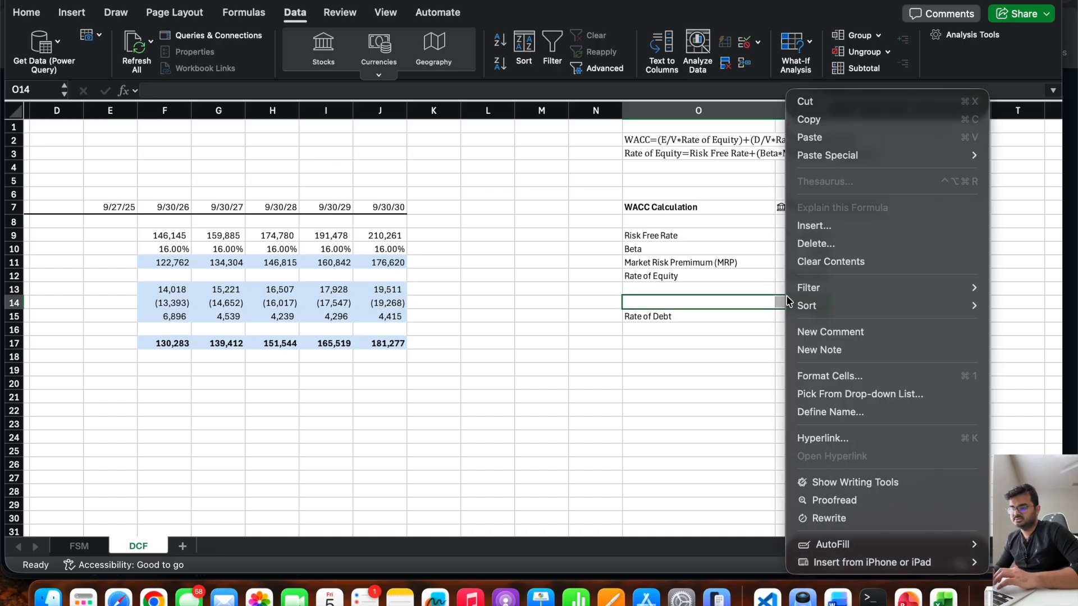
{"action": "left_click", "coordinate": [843, 241]}
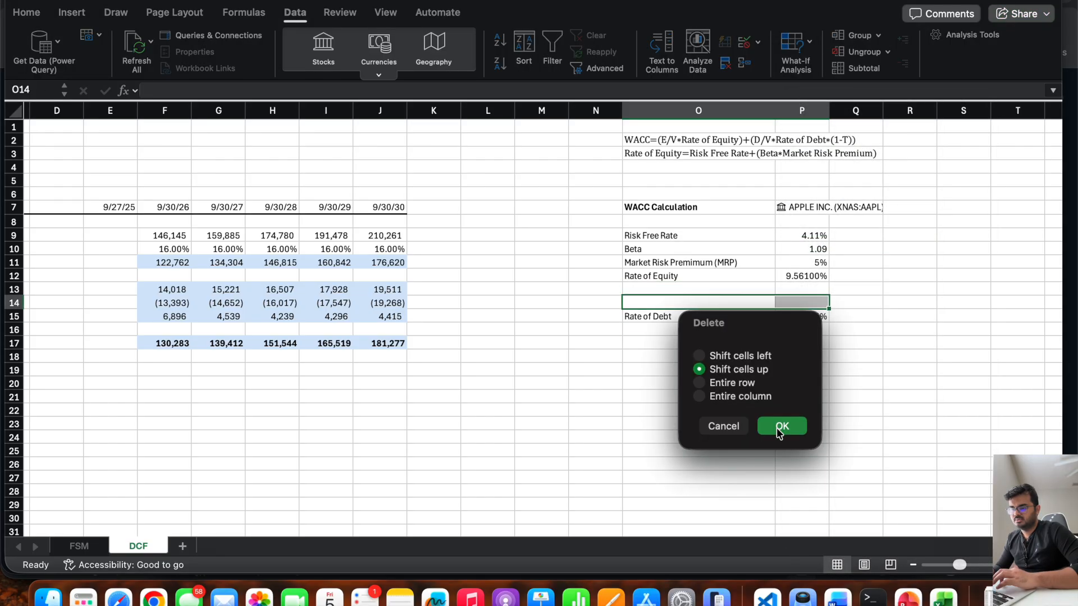
{"action": "left_click", "coordinate": [776, 427]}
{"action": "left_click", "coordinate": [849, 371]}
Apply the light blue fill to the WACC input values in P9:P12 and P14.
{"action": "left_click_drag", "start_coordinate": [813, 235], "coordinate": [814, 276]}
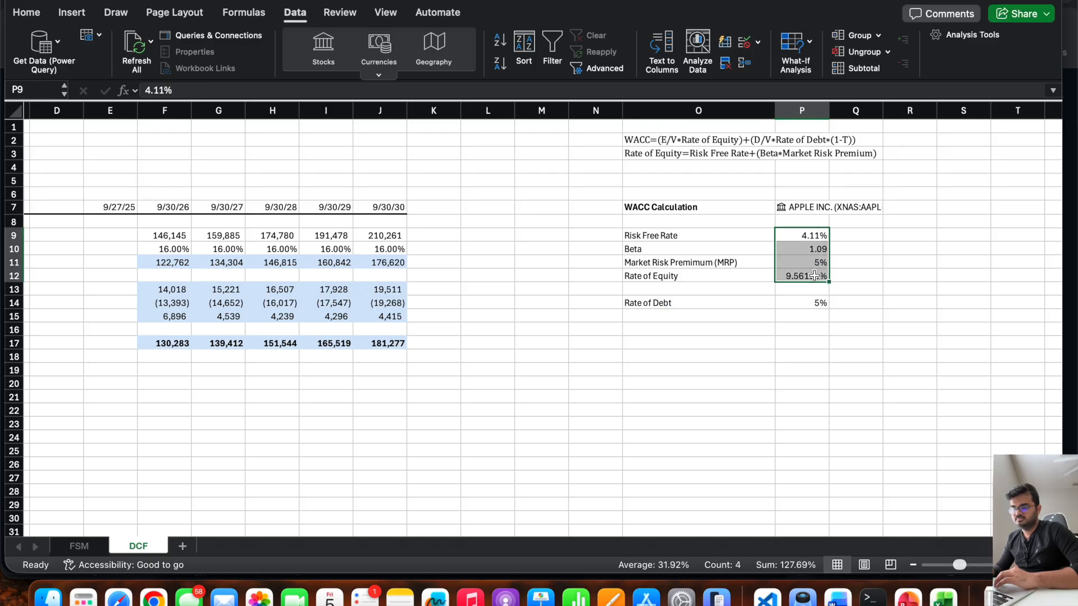
{"action": "left_click", "coordinate": [804, 301], "text": "super"}
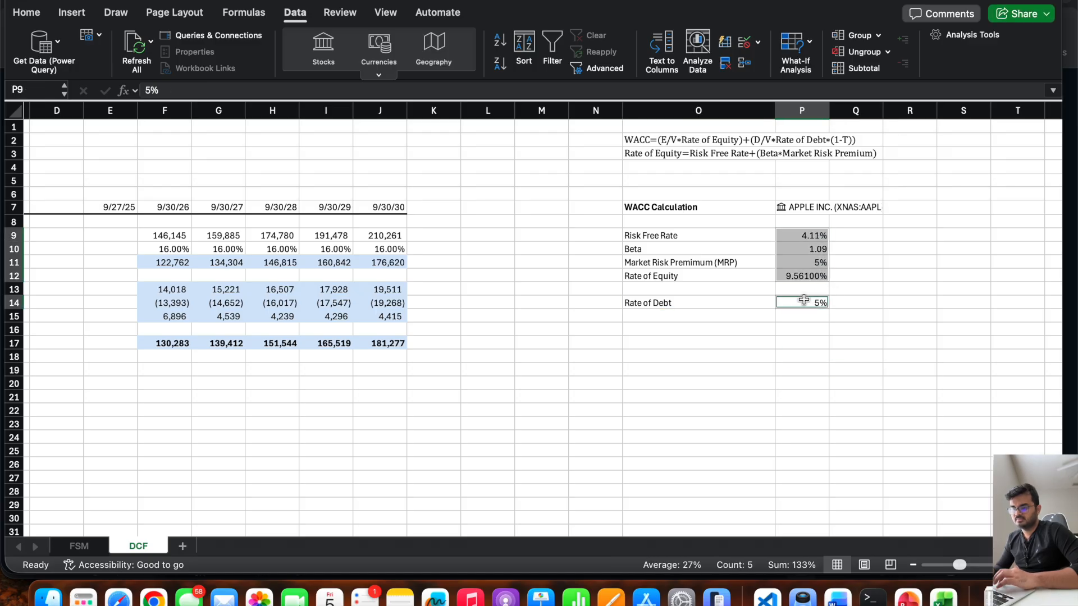
{"action": "left_click", "coordinate": [26, 11]}
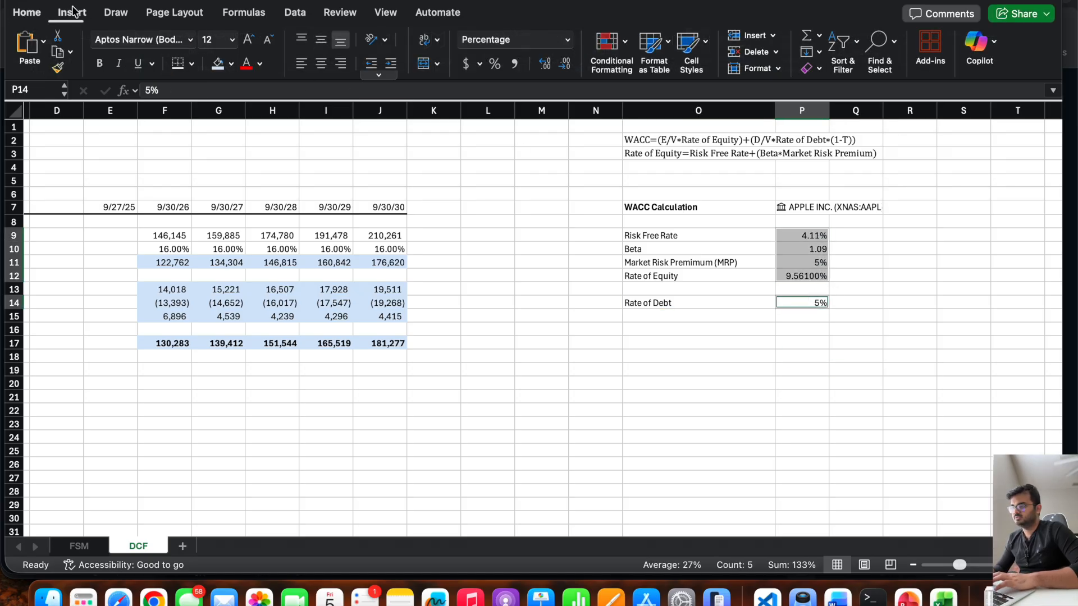
{"action": "left_click", "coordinate": [697, 367]}
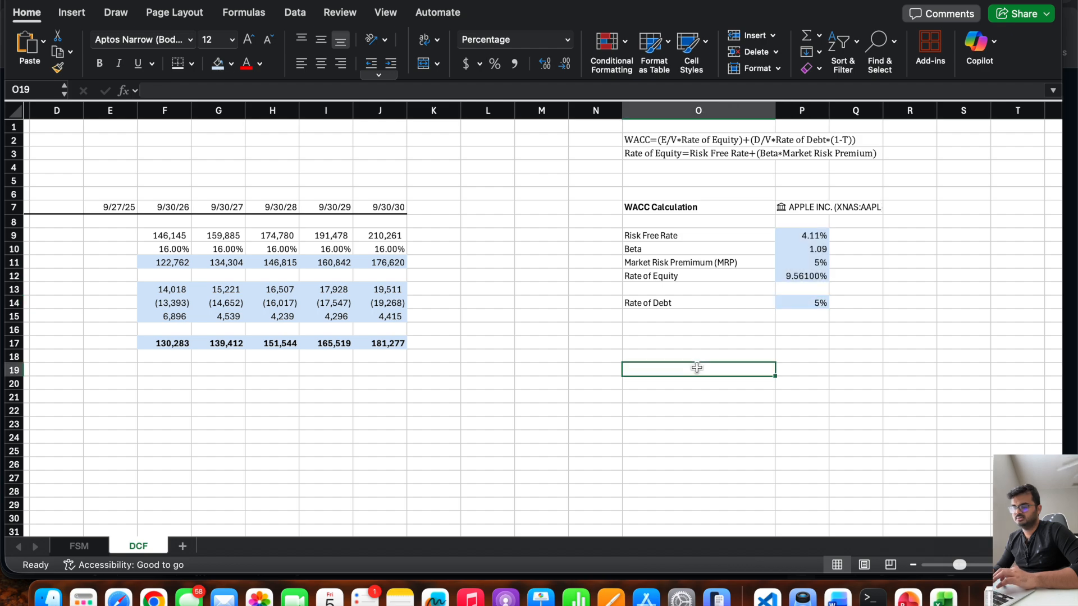
Enter the label "Market Cap (E)" in O16, below the Rate of Debt.
{"action": "left_click", "coordinate": [656, 331]}
{"action": "type", "text": "Market"}
{"action": "key", "text": "BackSpace"}
{"action": "key", "text": "BackSpace"}
{"action": "key", "text": "BackSpace"}
{"action": "key", "text": "BackSpace"}
{"action": "key", "text": "BackSpace"}
{"action": "key", "text": "BackSpace"}
{"action": "type", "text": "Mar"}
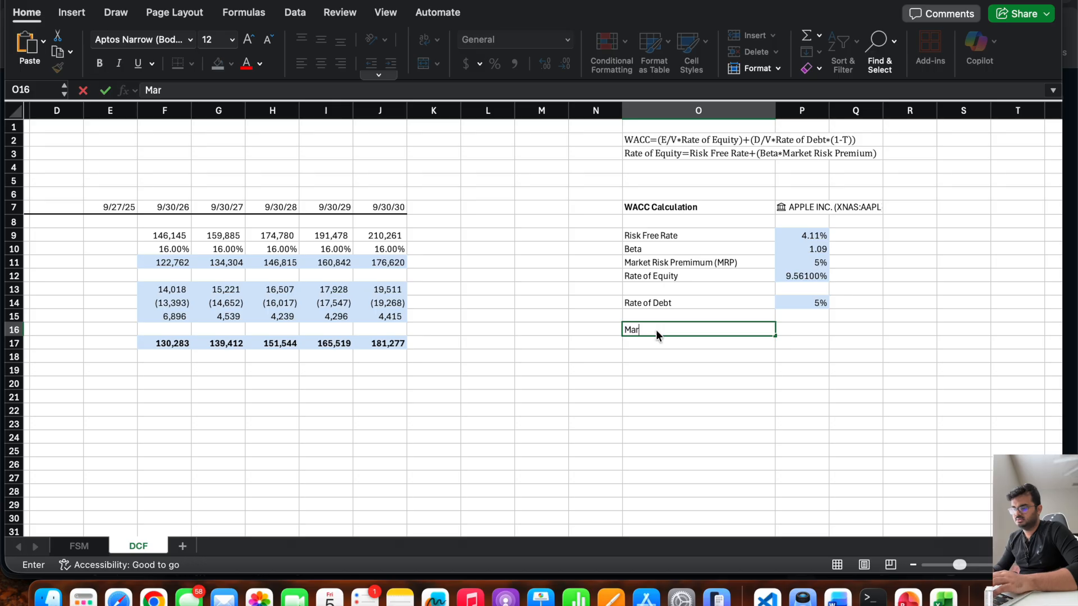
{"action": "type", "text": "ket Cap"}
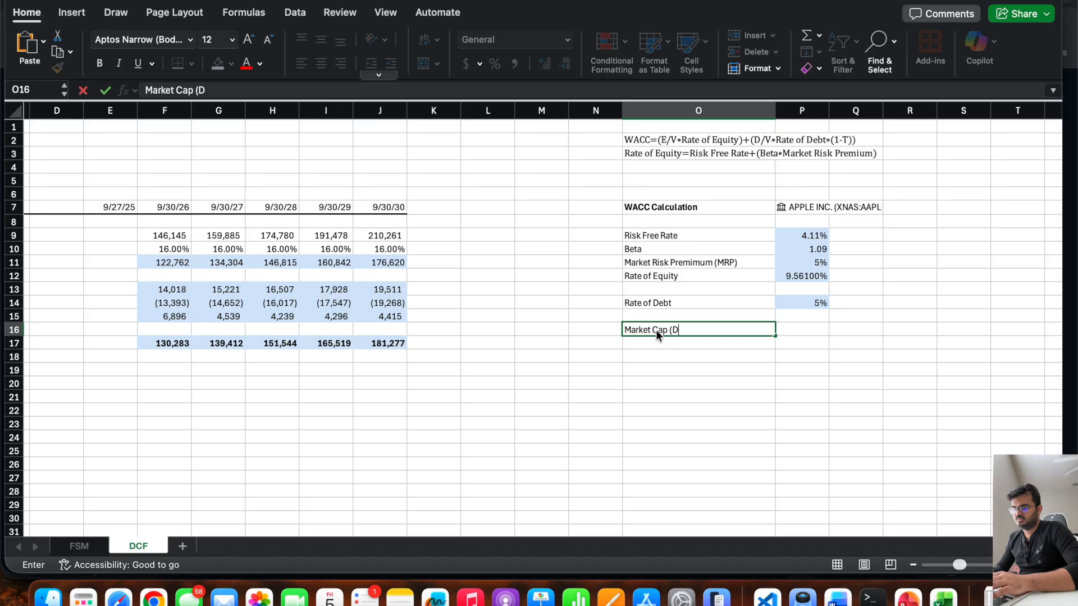
{"action": "type", "text": " (E)"}
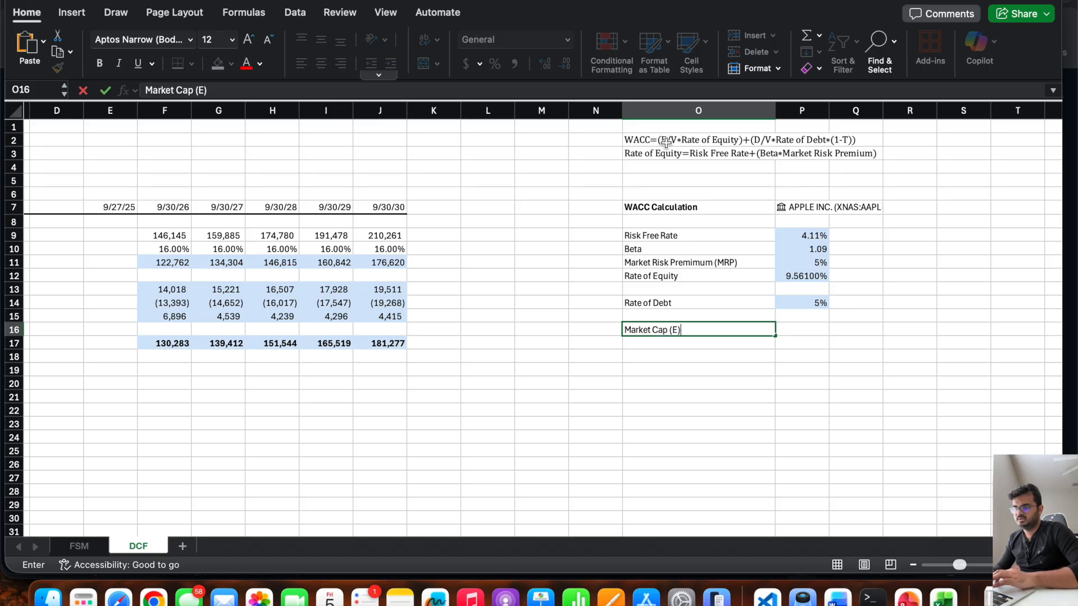
{"action": "key", "text": "Tab"}
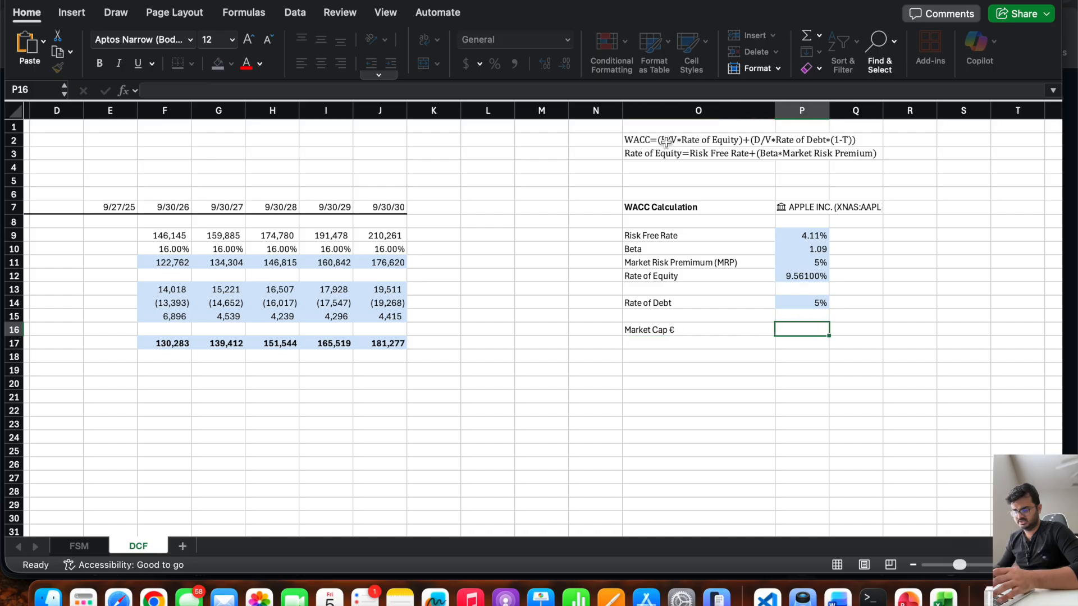
Pull Apple's market cap from the stock data cell into P16 with the formula =P7.[Market cap].
{"action": "type", "text": "="}
{"action": "left_click", "coordinate": [806, 209]}
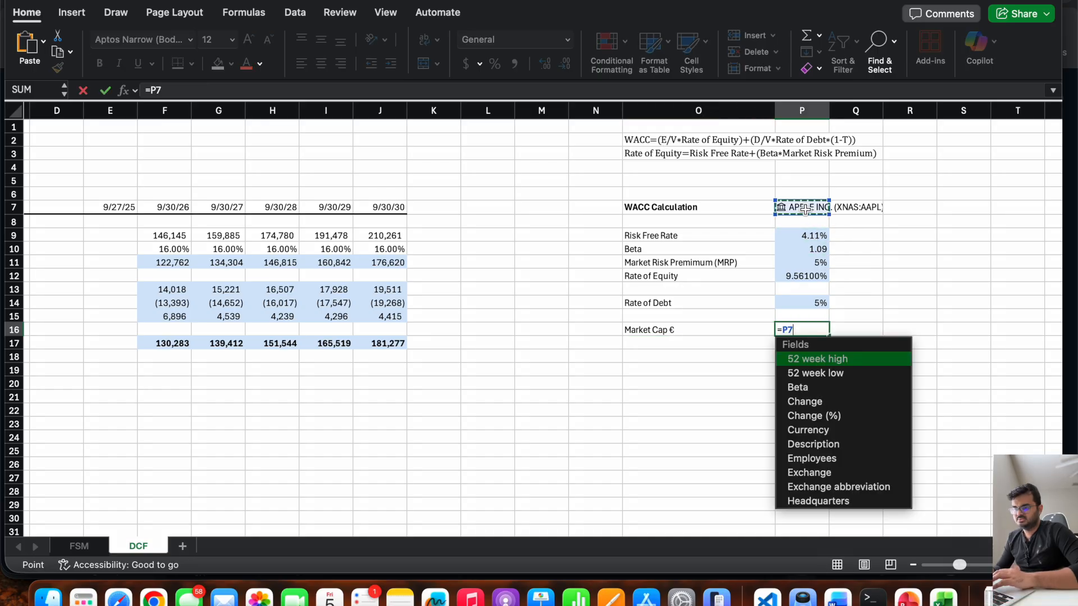
{"action": "scroll", "coordinate": [844, 402], "scroll_direction": "down", "scroll_amount": 5}
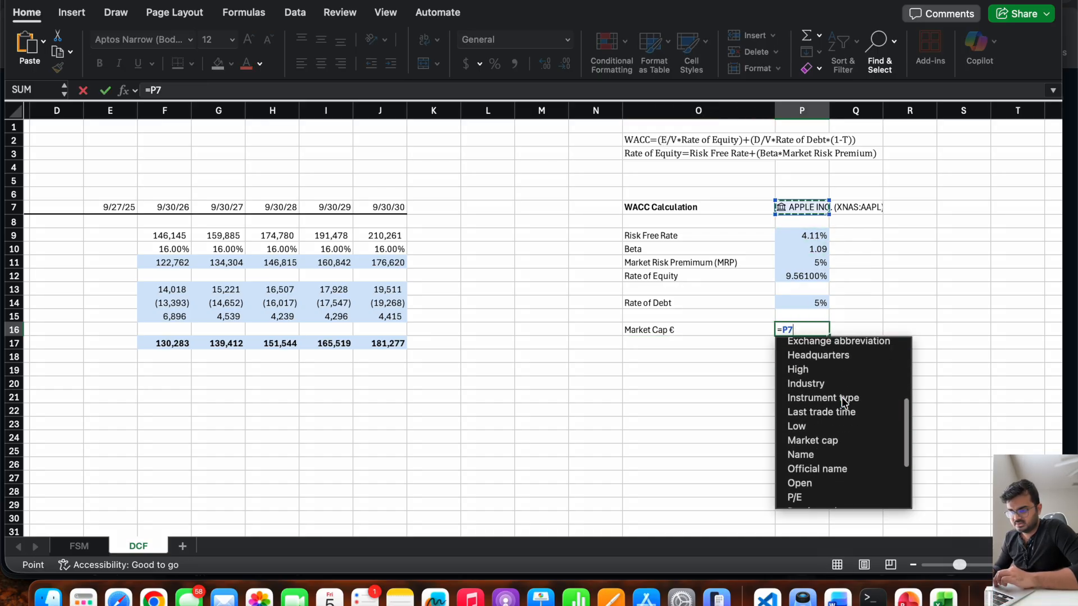
{"action": "left_click", "coordinate": [841, 440]}
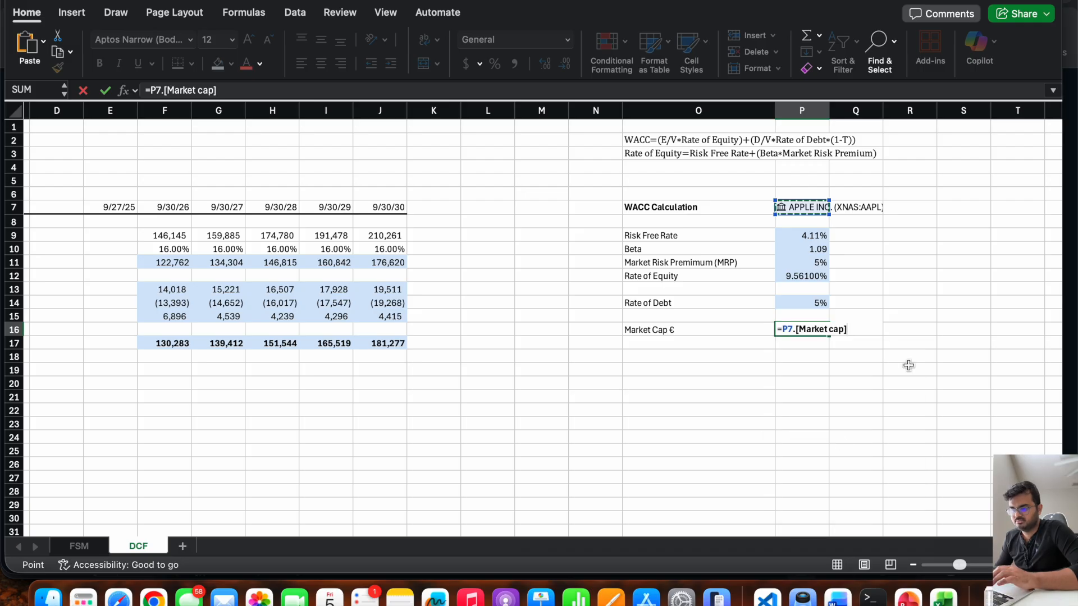
{"action": "key", "text": "Return"}
{"action": "key", "text": "Up"}
{"action": "key", "text": "Right"}
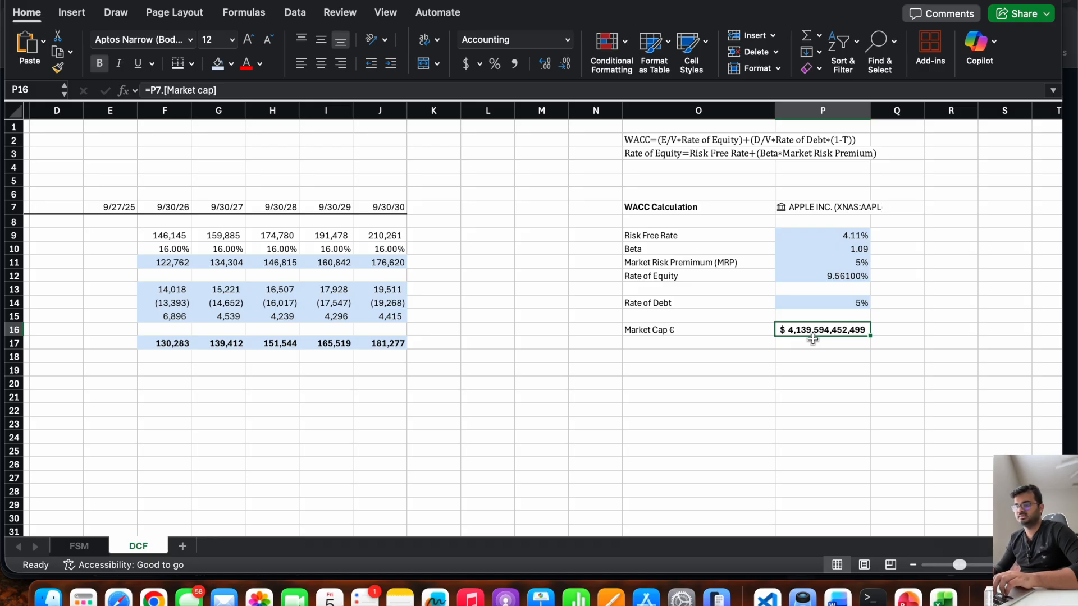
Correct the label in O16 by replacing the euro sign with (E), so it reads "Market Cap (E)".
{"action": "key", "text": "Return"}
{"action": "key", "text": "Up"}
{"action": "key", "text": "Left"}
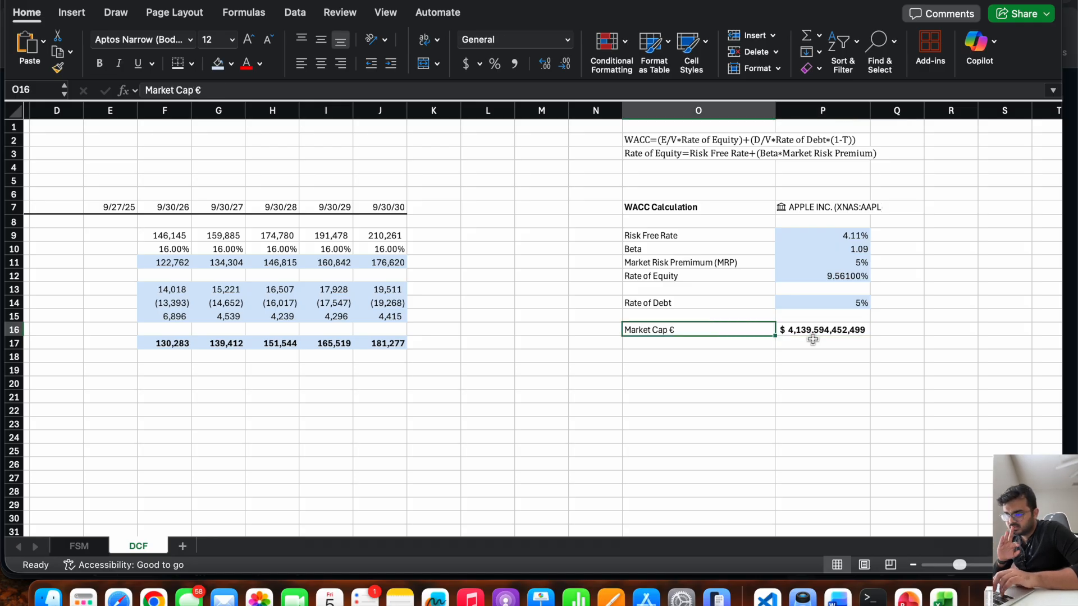
{"action": "left_click", "coordinate": [275, 91]}
{"action": "key", "text": "BackSpace"}
{"action": "type", "text": "(E)"}
{"action": "key", "text": "Return"}
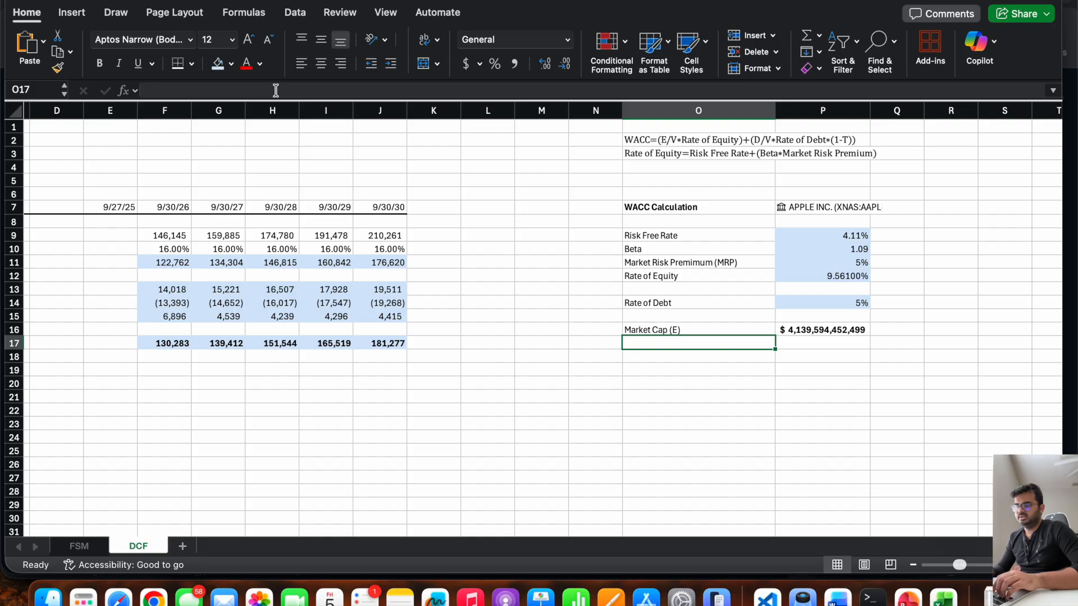
Enter the label "Net Debt" in O17, below the Market Cap.
{"action": "type", "text": "Net"}
{"action": "type", "text": " Deby"}
{"action": "key", "text": "BackSpace"}
{"action": "type", "text": "t"}
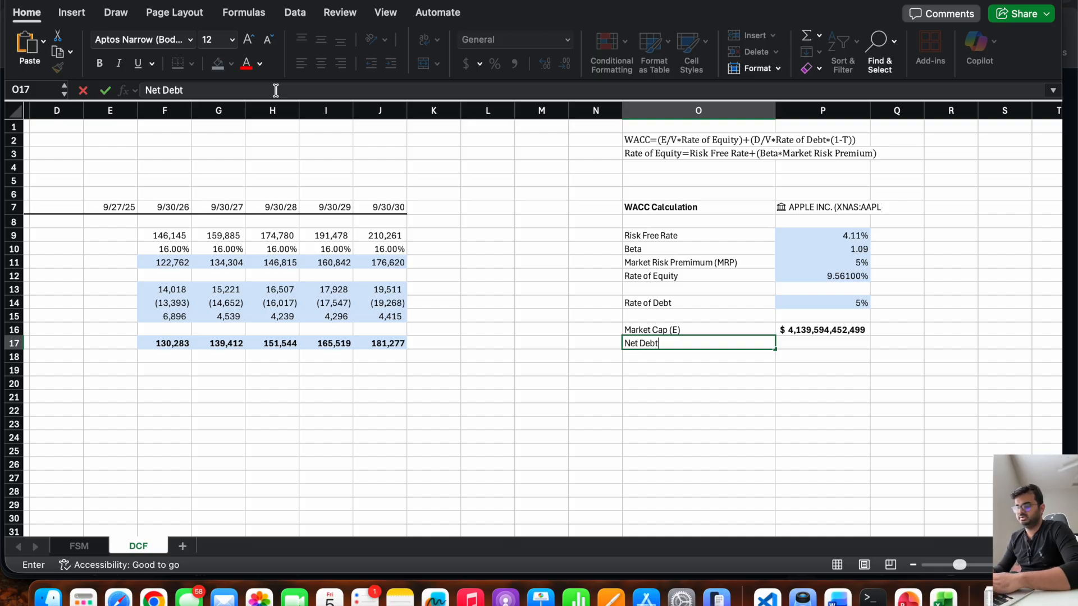
{"action": "key", "text": "Tab"}
Switch to Chrome and search Apple's 2025 Form 10-K PDF for "total ass" to locate the balance sheet.
{"action": "key", "text": "super+Tab"}
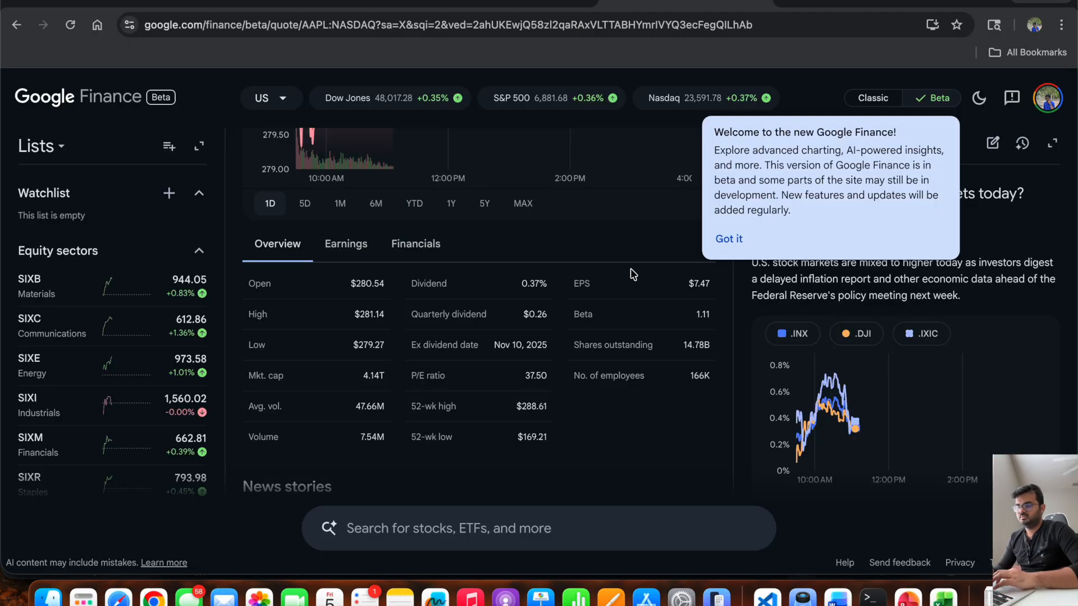
{"action": "key", "text": "ctrl+shift+Tab"}
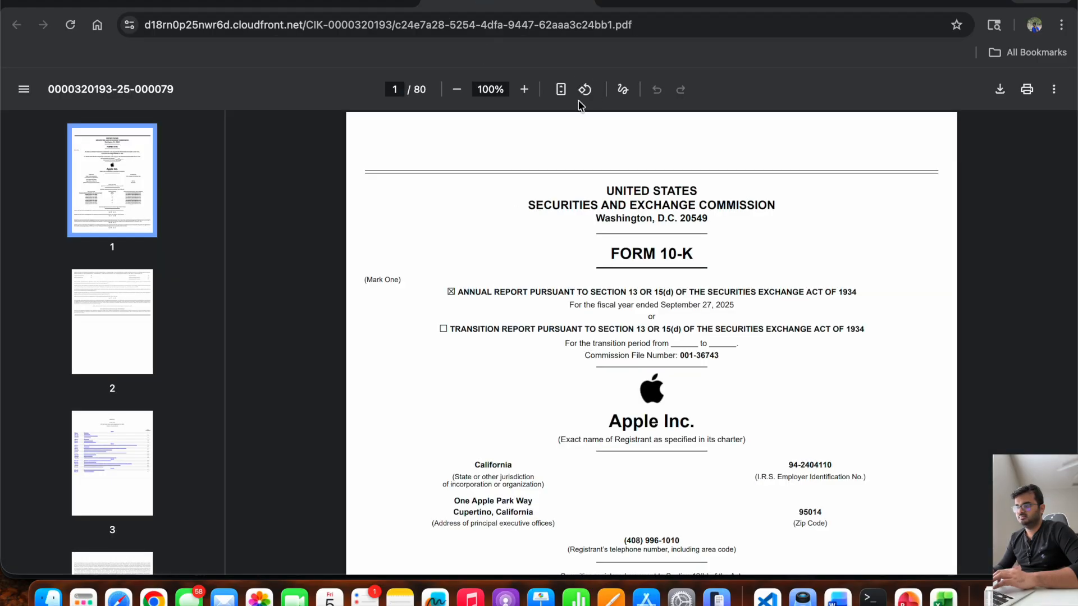
{"action": "left_click", "coordinate": [525, 91]}
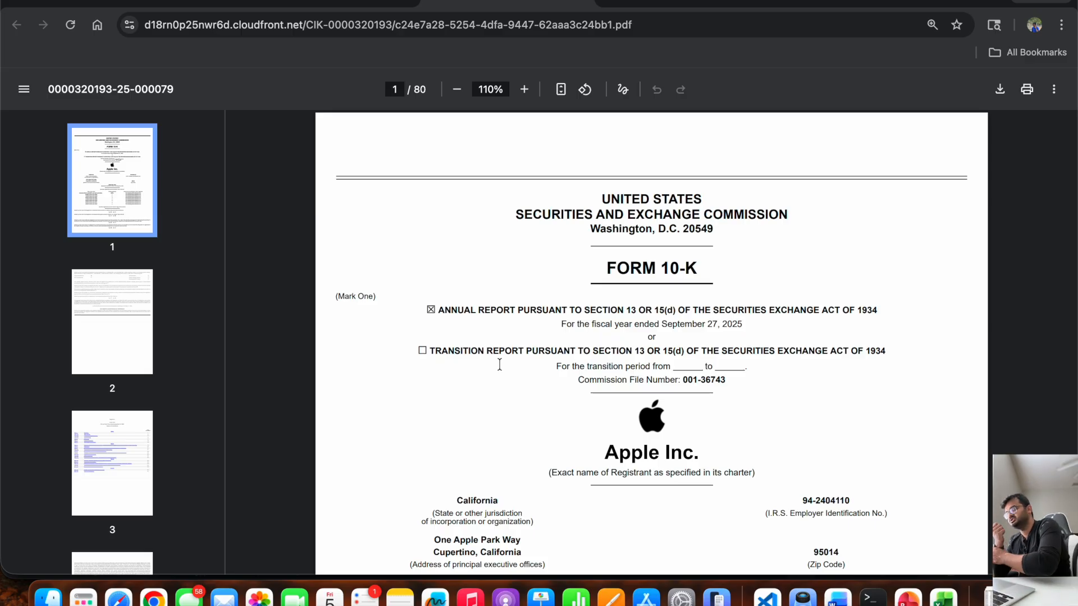
{"action": "key", "text": "ctrl+f"}
{"action": "type", "text": "total she"}
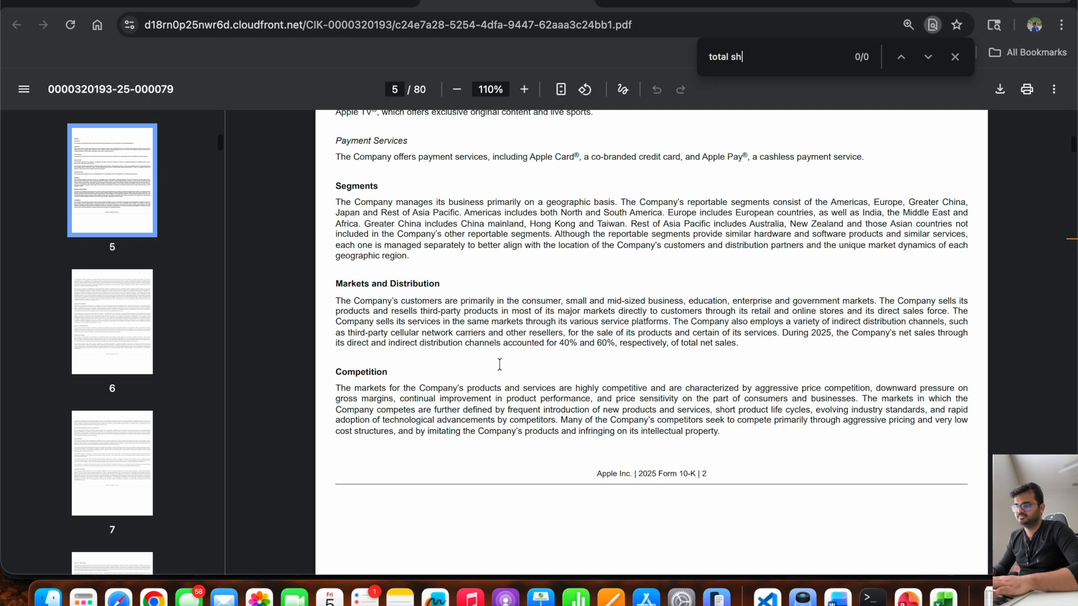
{"action": "key", "text": "BackSpace"}
{"action": "key", "text": "BackSpace"}
{"action": "key", "text": "BackSpace"}
{"action": "type", "text": "ass"}
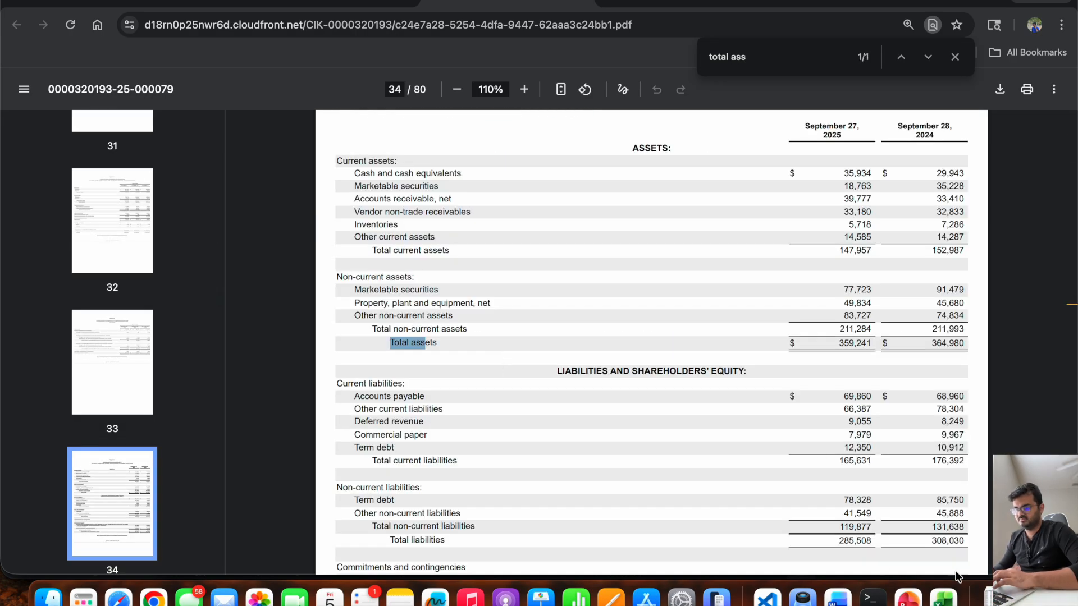
Switch back to Excel and review the balance sheet's cash and debt lines on the FSM sheet.
{"action": "left_click", "coordinate": [945, 598]}
{"action": "left_click", "coordinate": [77, 546]}
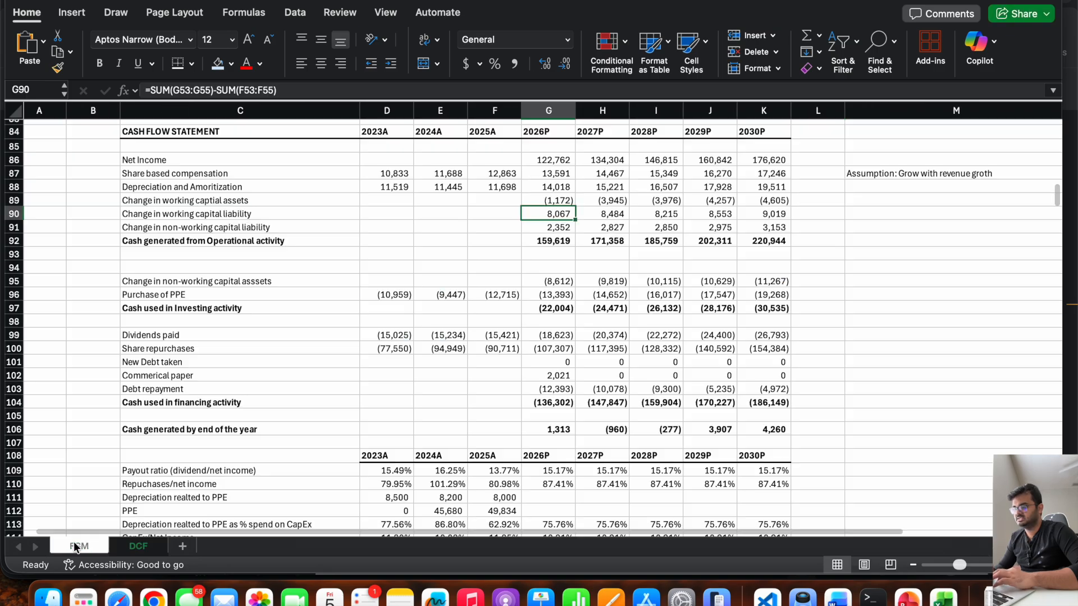
{"action": "scroll", "coordinate": [500, 341], "scroll_direction": "up", "scroll_amount": 12}
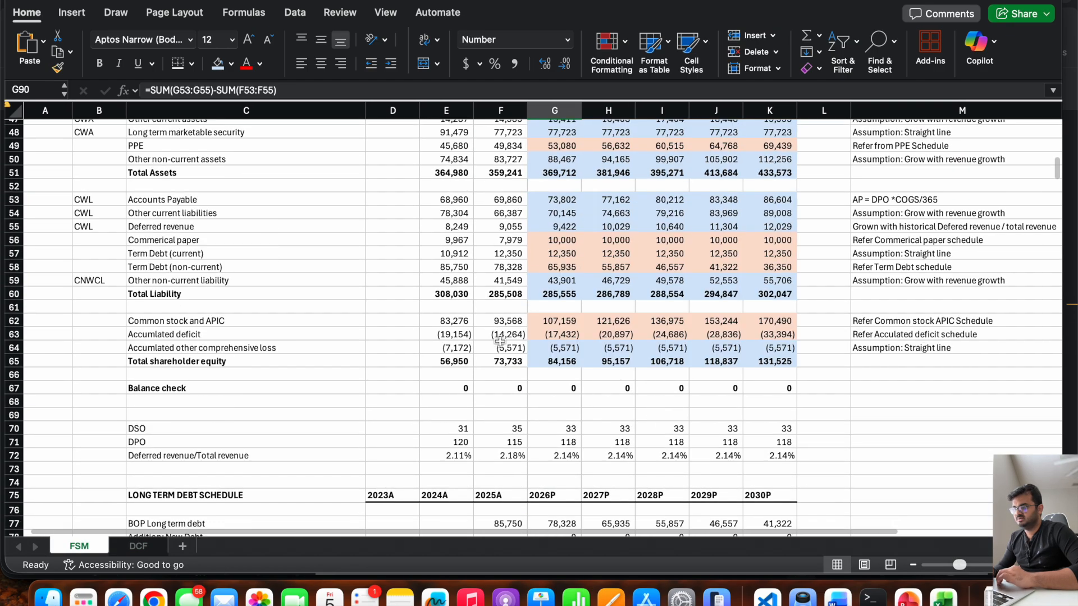
{"action": "scroll", "coordinate": [500, 341], "scroll_direction": "up", "scroll_amount": 4}
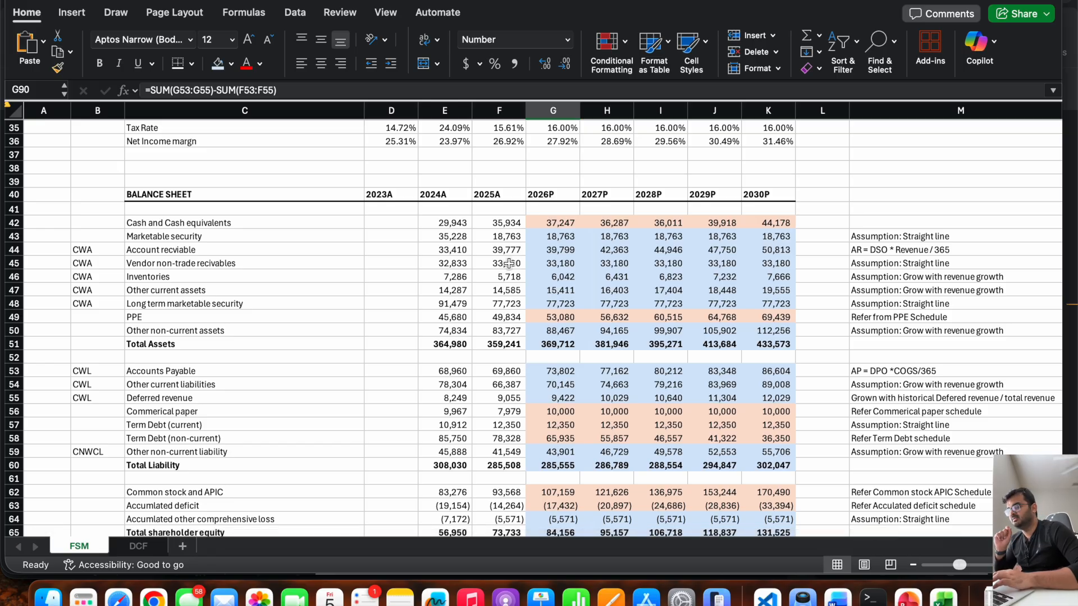
Switch to the 10-K PDF in Chrome and examine the current and non-current term debt figures for 2025.
{"action": "key", "text": "super+Tab"}
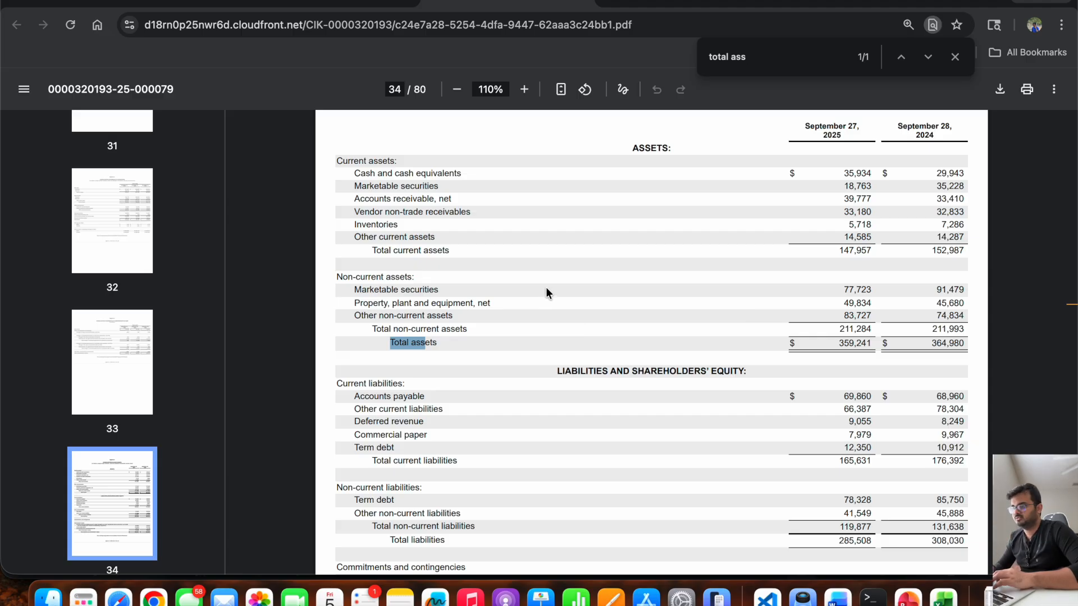
{"action": "left_click", "coordinate": [525, 89]}
{"action": "scroll", "coordinate": [547, 246], "scroll_direction": "down", "scroll_amount": 2}
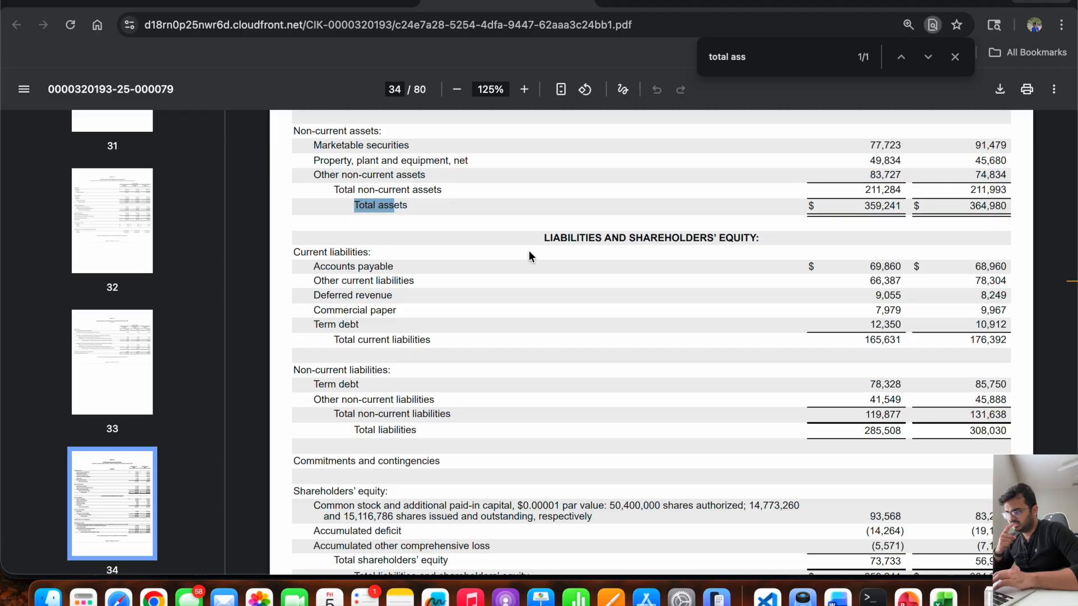
{"action": "triple_click", "coordinate": [873, 382]}
{"action": "left_click", "coordinate": [873, 382]}
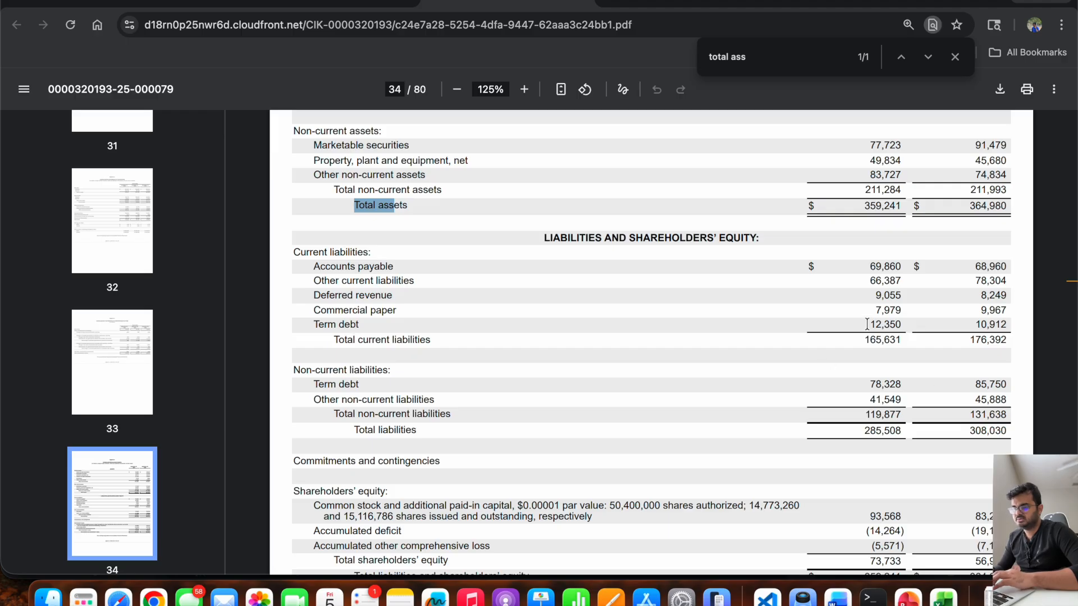
Examine the 2025 commercial paper, term debt, and cash and cash equivalents figures on the 10-K's consolidated balance sheet.
{"action": "left_click_drag", "start_coordinate": [867, 324], "coordinate": [901, 310]}
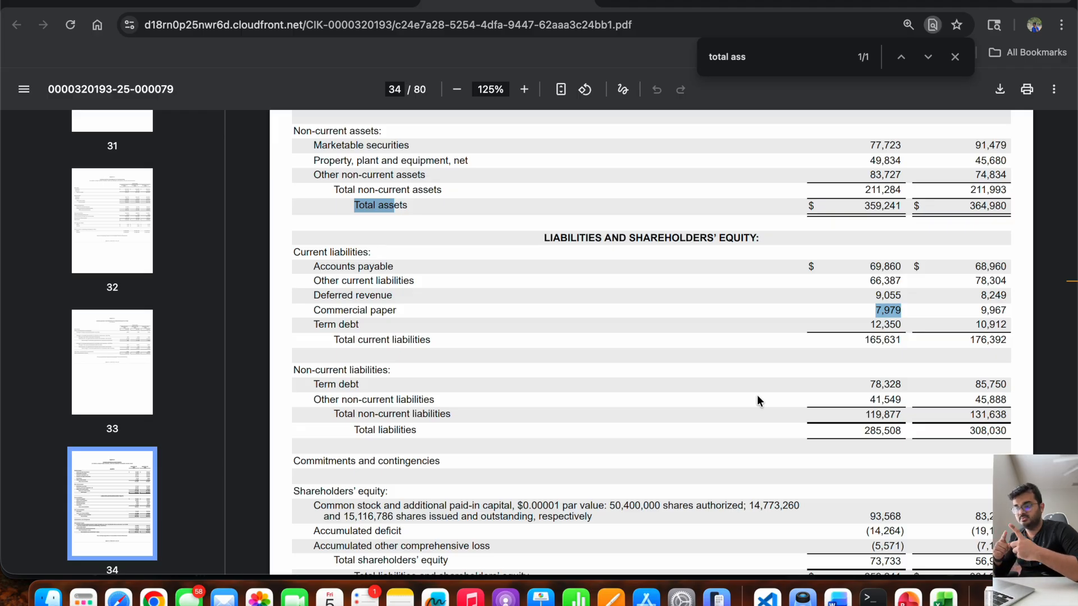
{"action": "scroll", "coordinate": [757, 396], "scroll_direction": "up", "scroll_amount": 3}
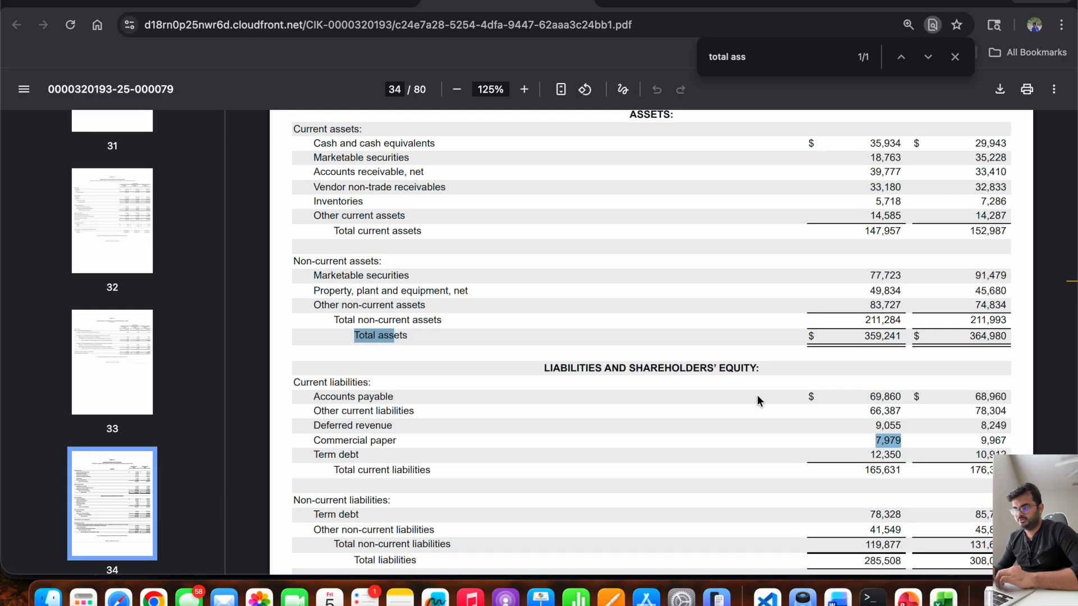
{"action": "scroll", "coordinate": [779, 268], "scroll_direction": "up", "scroll_amount": 1}
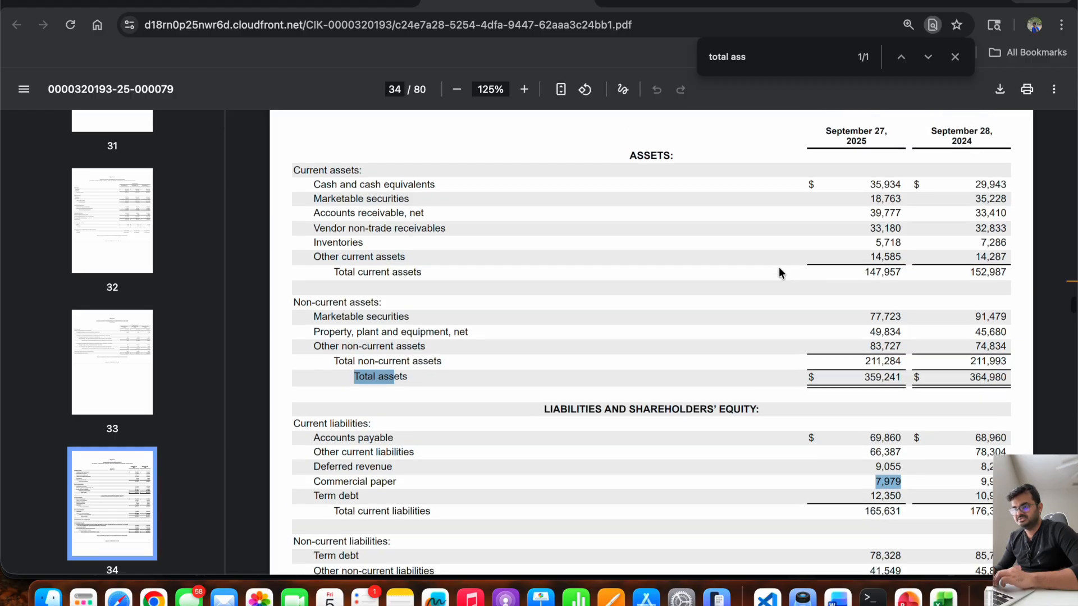
{"action": "left_click_drag", "start_coordinate": [869, 184], "coordinate": [901, 185]}
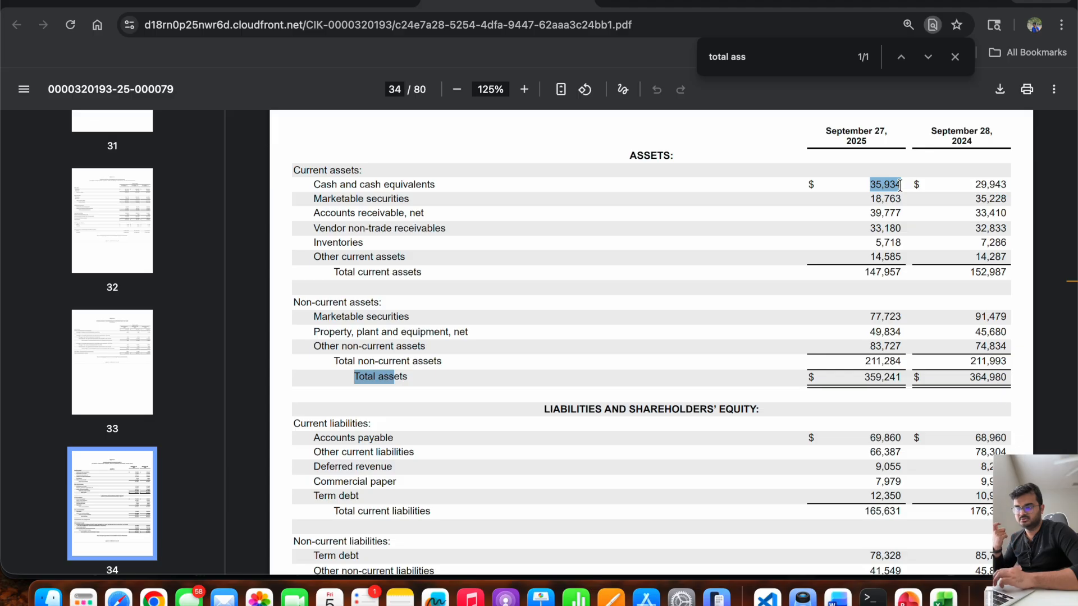
{"action": "scroll", "coordinate": [698, 373], "scroll_direction": "down", "scroll_amount": 3}
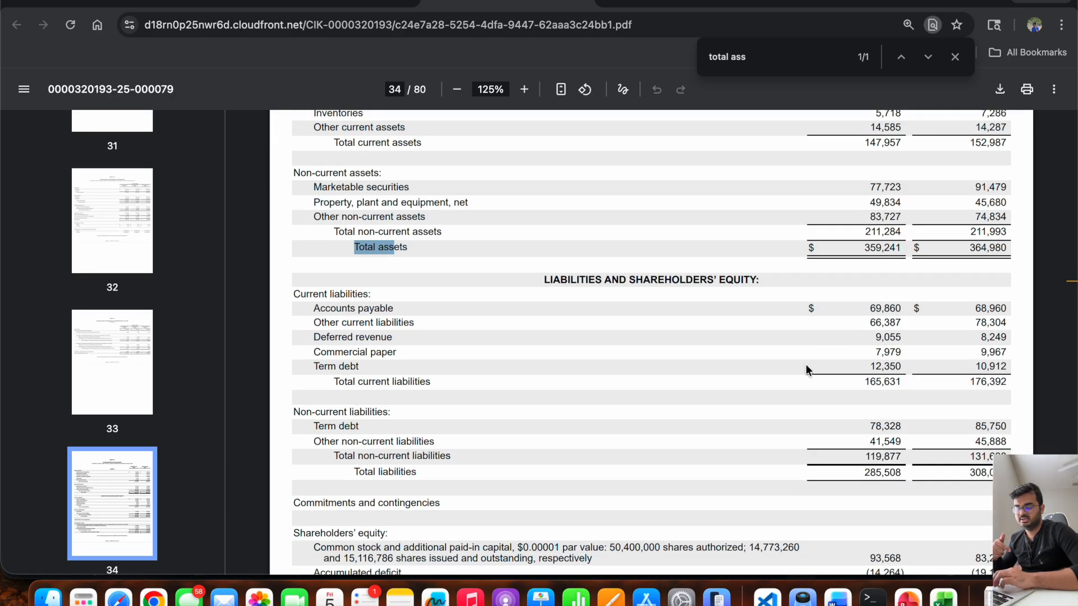
{"action": "scroll", "coordinate": [806, 368], "scroll_direction": "up", "scroll_amount": 4}
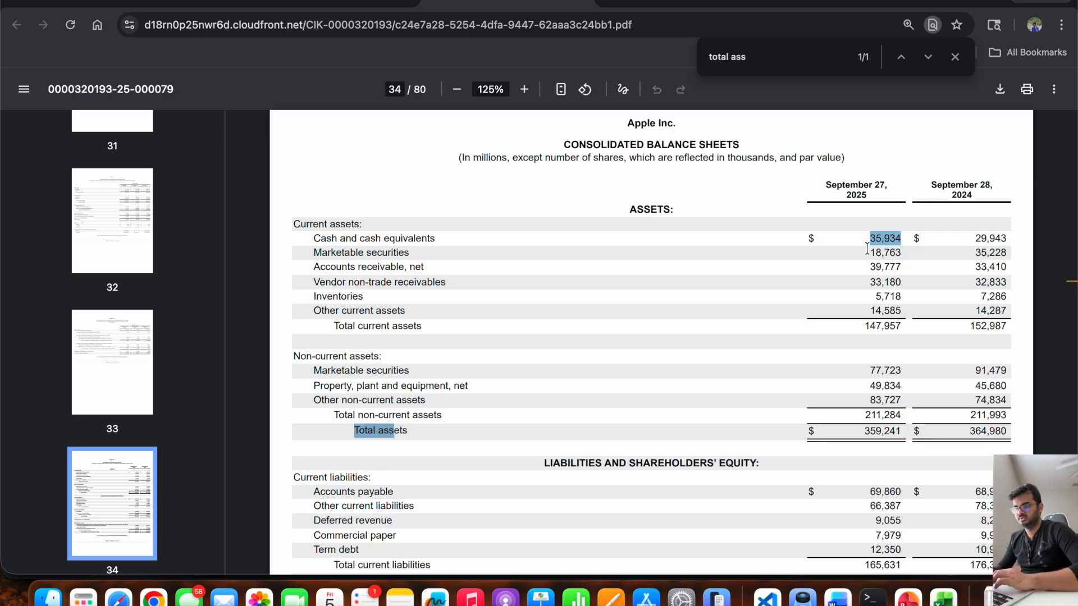
{"action": "scroll", "coordinate": [763, 383], "scroll_direction": "down", "scroll_amount": 3}
Switch back to Excel and replace the label in O17 on the DCF sheet with "Total Debt".
{"action": "key", "text": "super+Tab"}
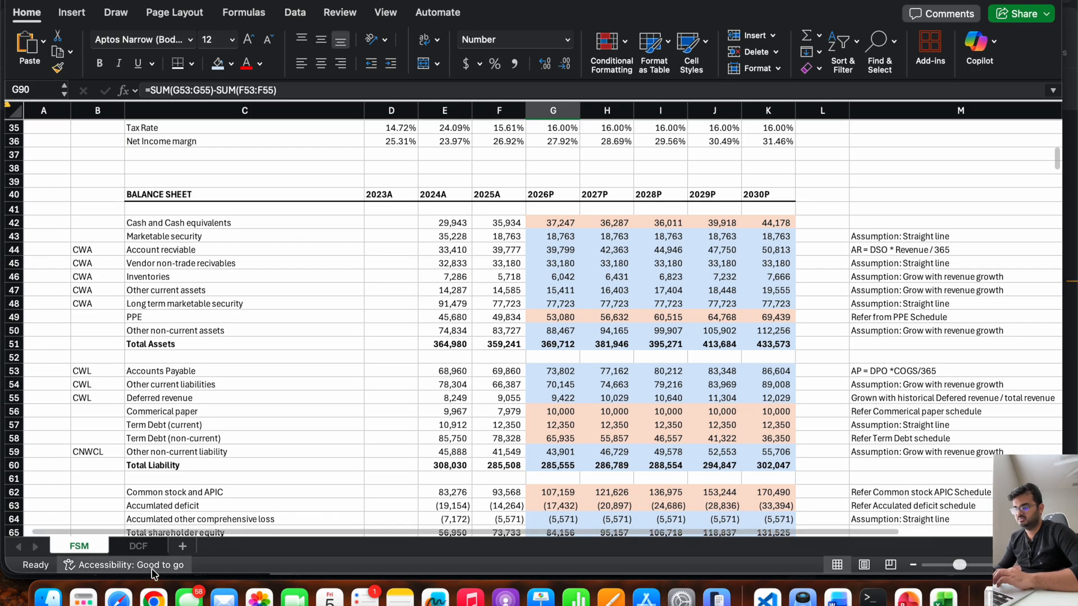
{"action": "left_click", "coordinate": [138, 546]}
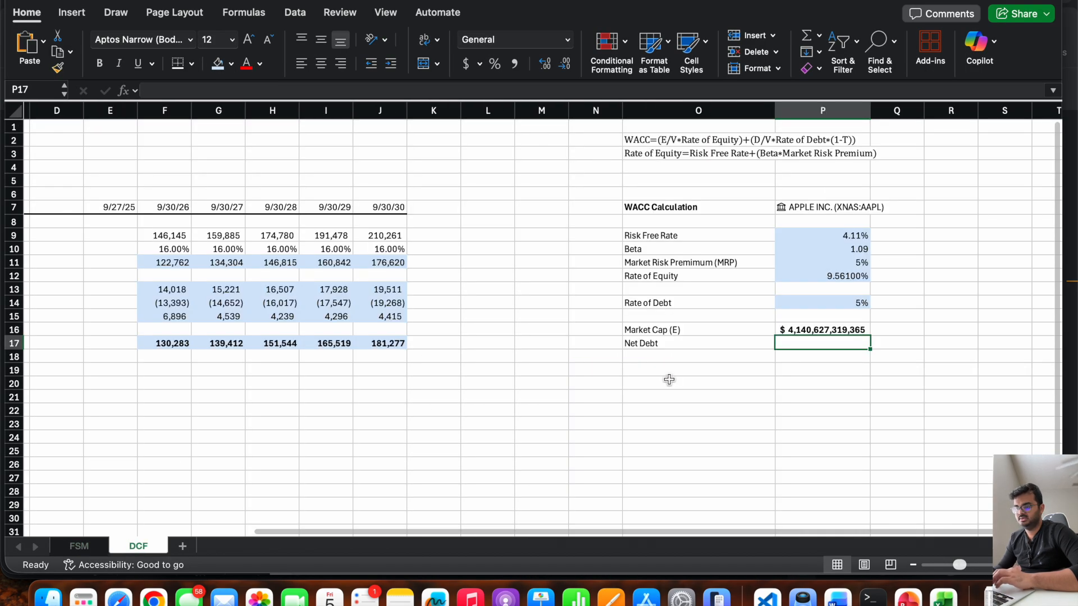
{"action": "left_click", "coordinate": [658, 350]}
{"action": "key", "text": "Delete"}
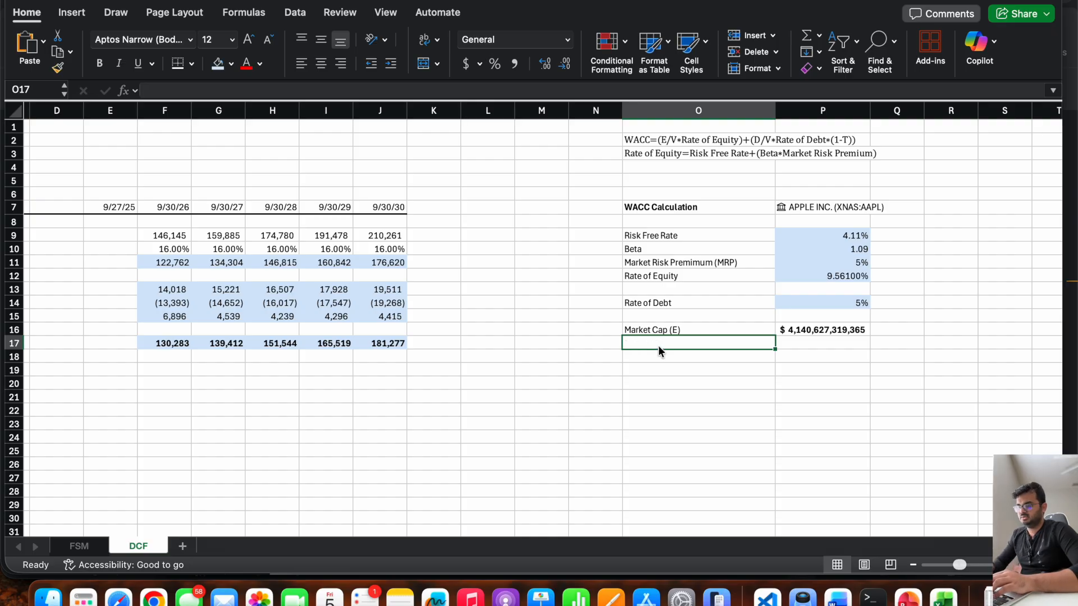
{"action": "type", "text": "Total Debt"}
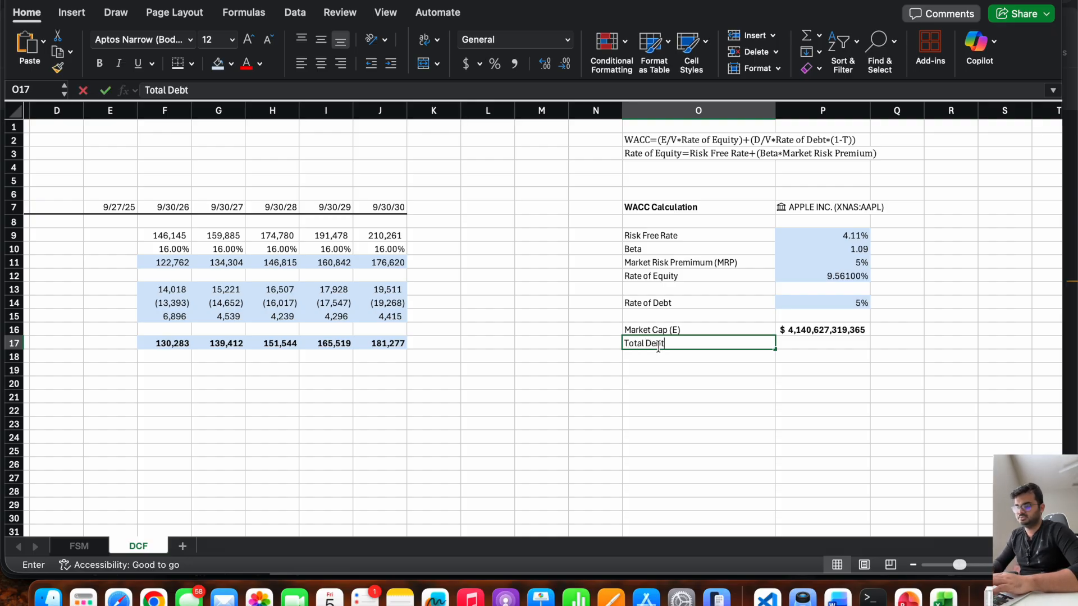
{"action": "key", "text": "Tab"}
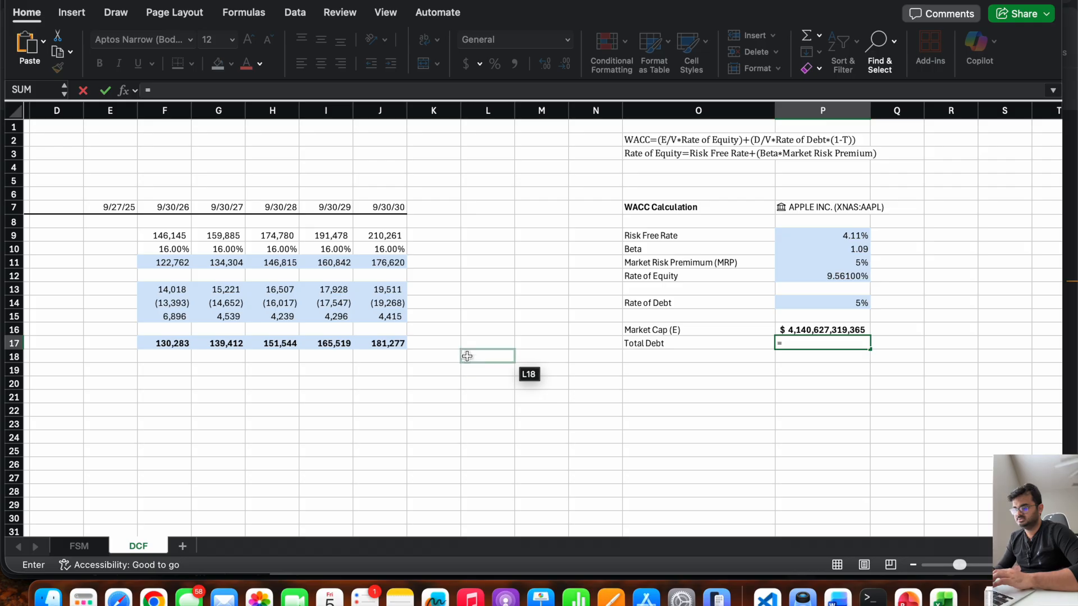
Start the total debt formula in P17 with the non-current term debt of 78328 from the 10-K in Chrome.
{"action": "key", "text": "super+Tab"}
{"action": "scroll", "coordinate": [817, 429], "scroll_direction": "down", "scroll_amount": 1}
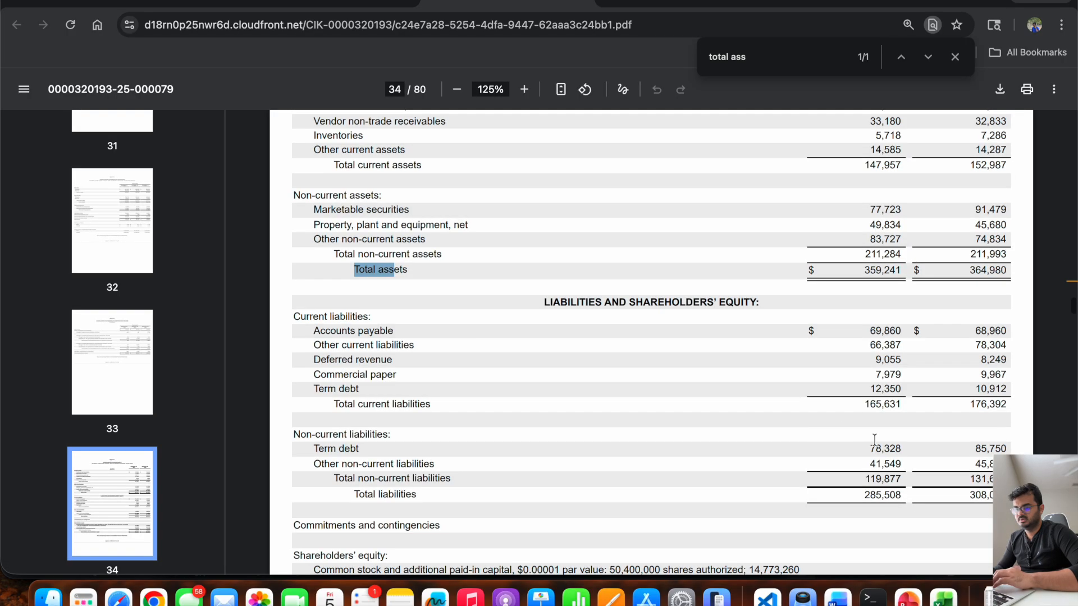
{"action": "key", "text": "super+Tab"}
{"action": "type", "text": "="}
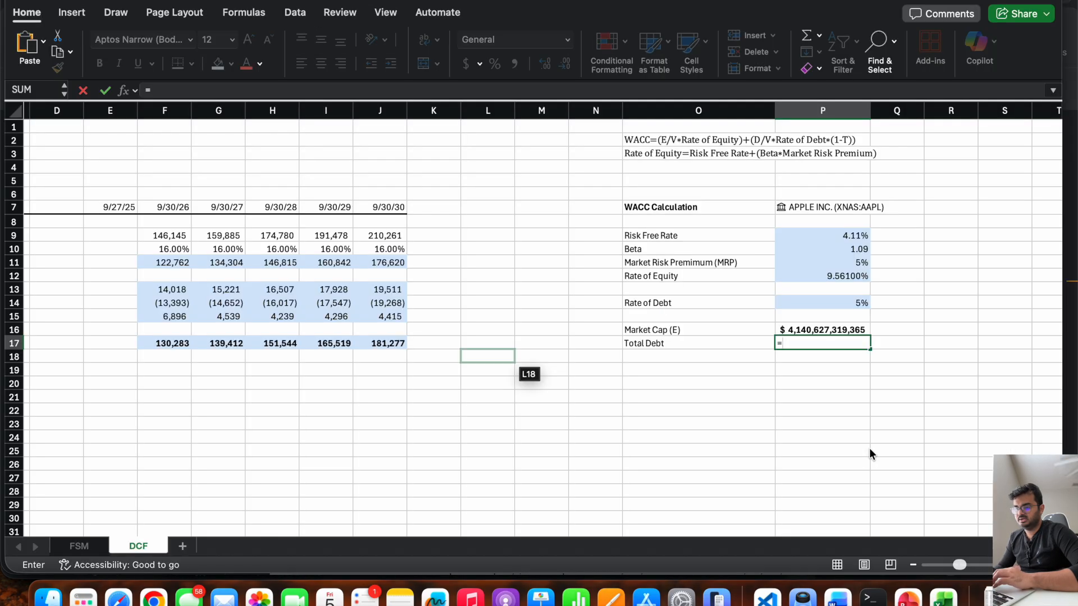
{"action": "type", "text": "78328+"}
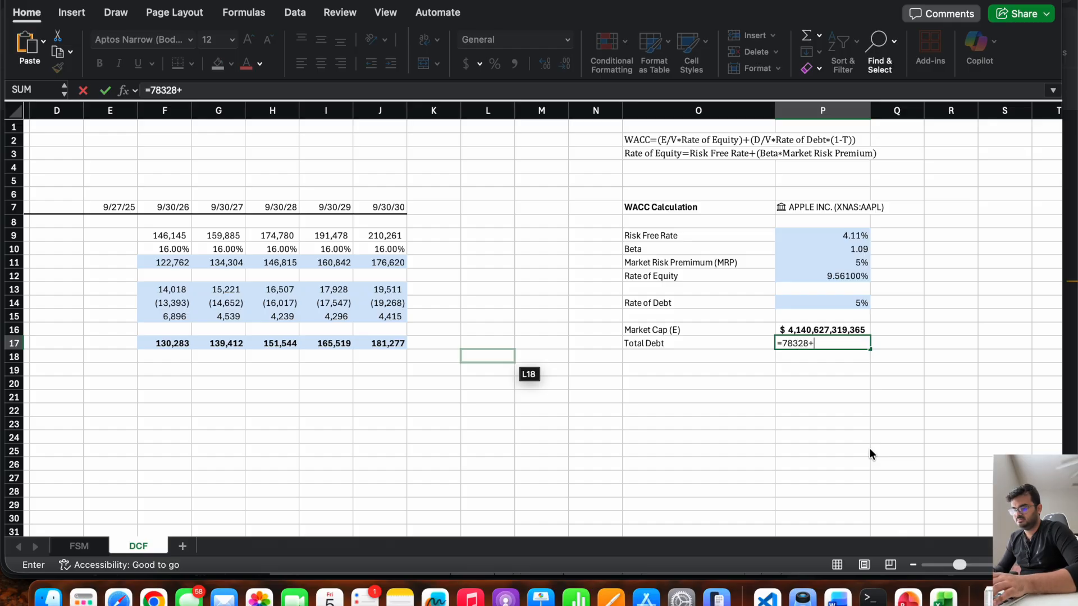
Complete P17's formula as =78328+12350+7979 by adding the 10-K's current term debt and commercial paper.
{"action": "key", "text": "super+Tab"}
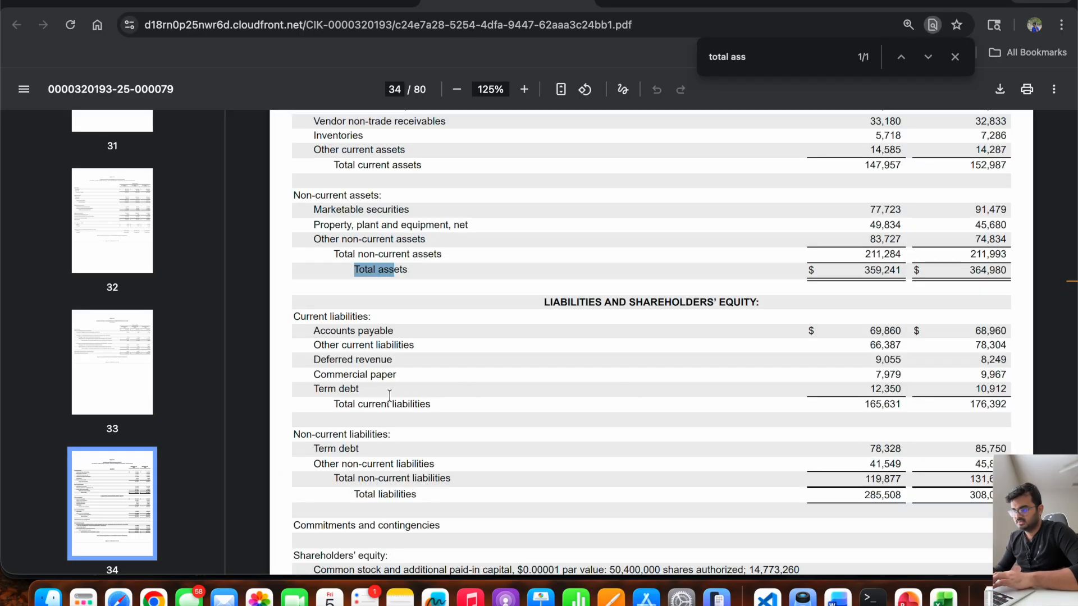
{"action": "scroll", "coordinate": [854, 386], "scroll_direction": "up", "scroll_amount": 5}
{"action": "scroll", "coordinate": [853, 390], "scroll_direction": "down", "scroll_amount": 5}
{"action": "key", "text": "super+Tab"}
{"action": "type", "text": "12350"}
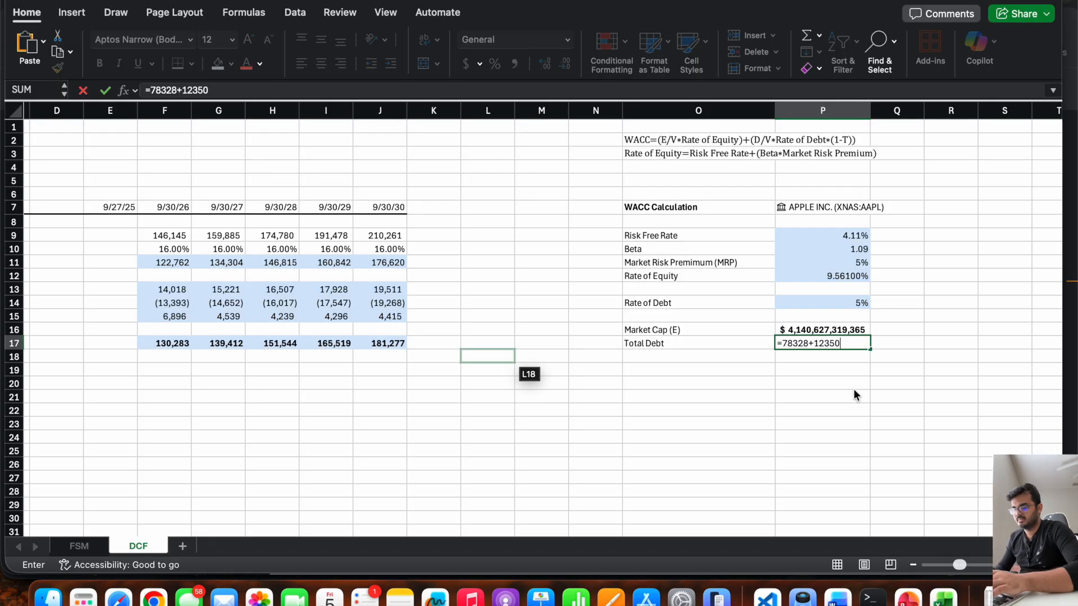
{"action": "key", "text": "super+Tab"}
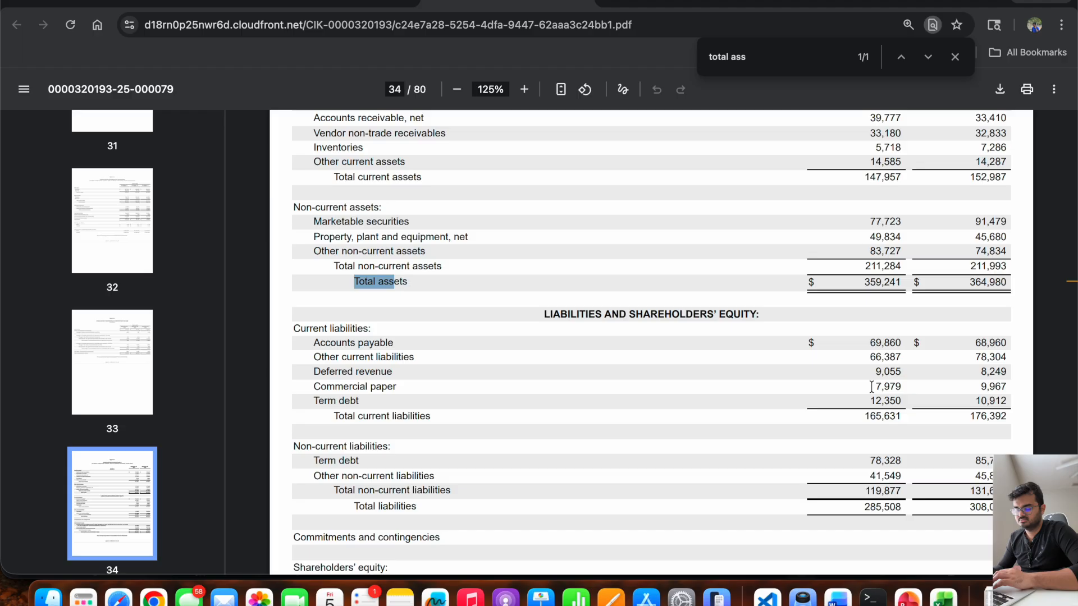
{"action": "key", "text": "super+Tab"}
{"action": "type", "text": "+7979"}
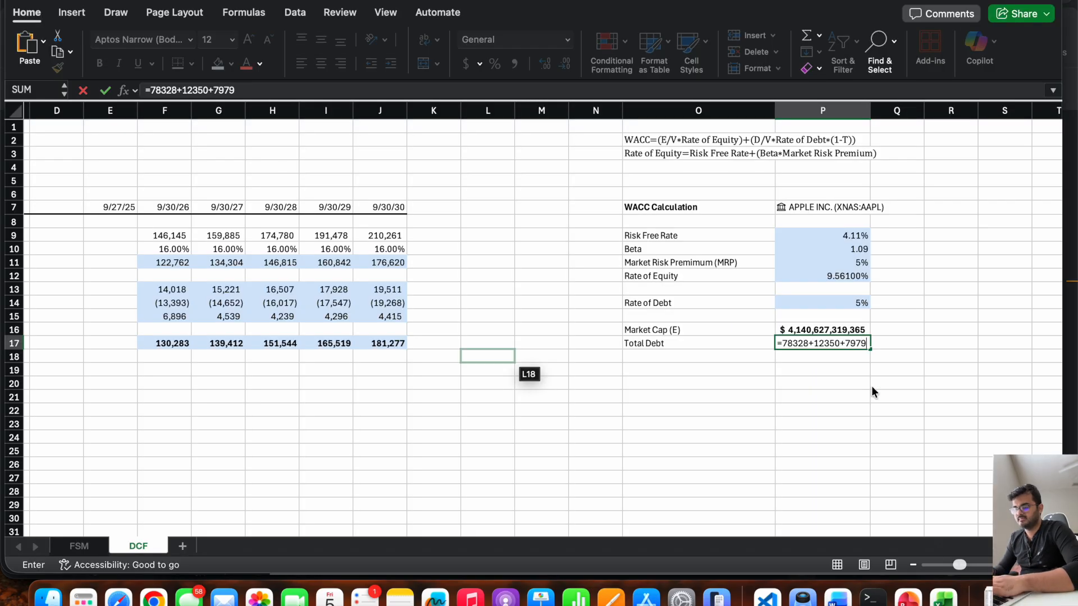
{"action": "key", "text": "Return"}
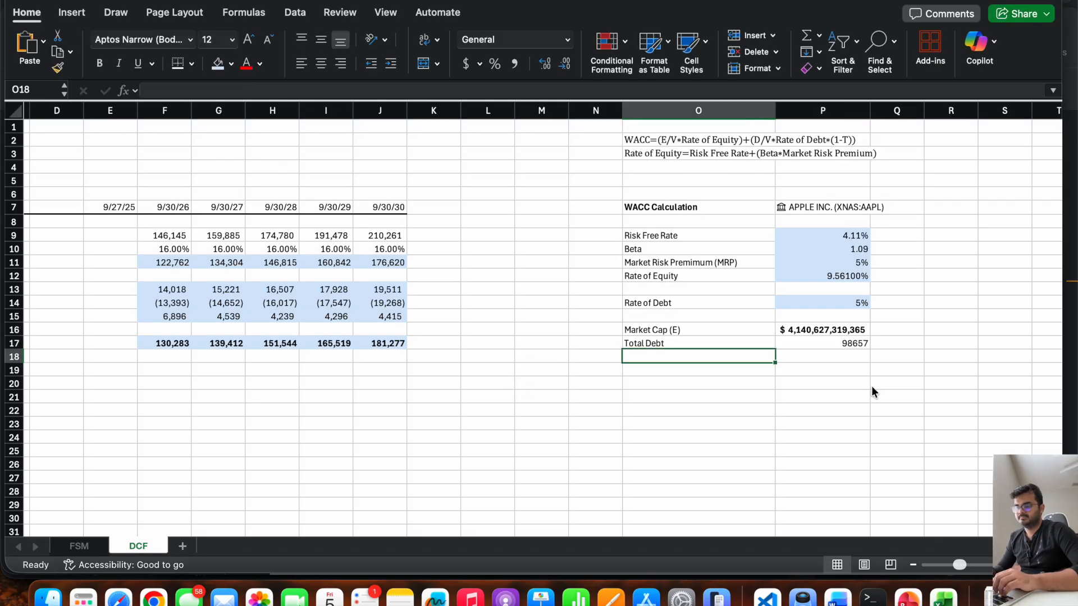
Label O18 "Cash" and enter the 10-K's 2025 cash and cash equivalents figure of 35934 in P18.
{"action": "type", "text": "Cash"}
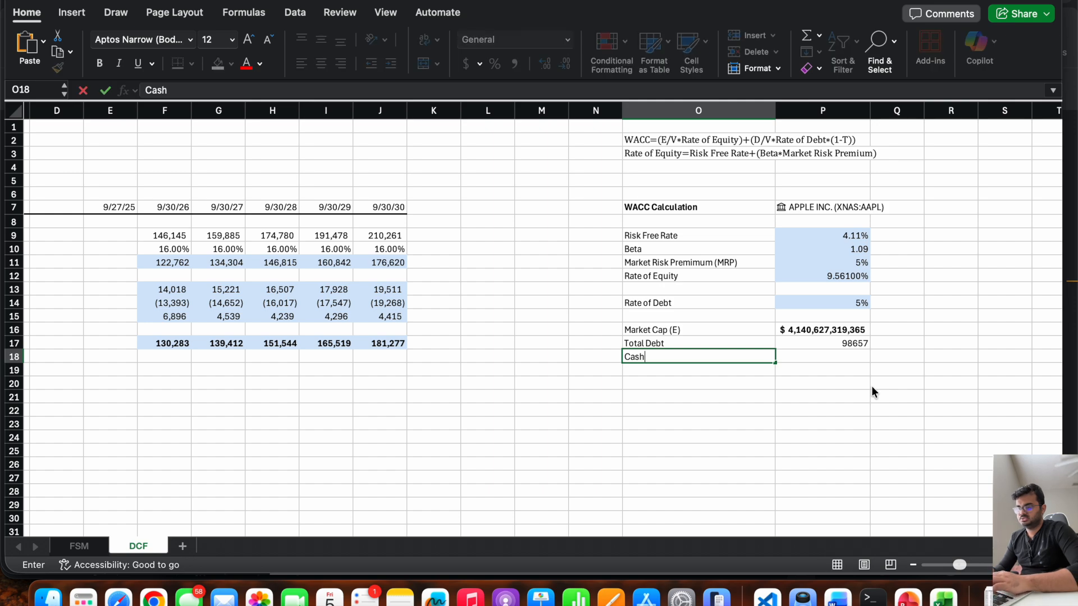
{"action": "key", "text": "Tab"}
{"action": "key", "text": "super+Tab"}
{"action": "scroll", "coordinate": [872, 309], "scroll_direction": "up", "scroll_amount": 3}
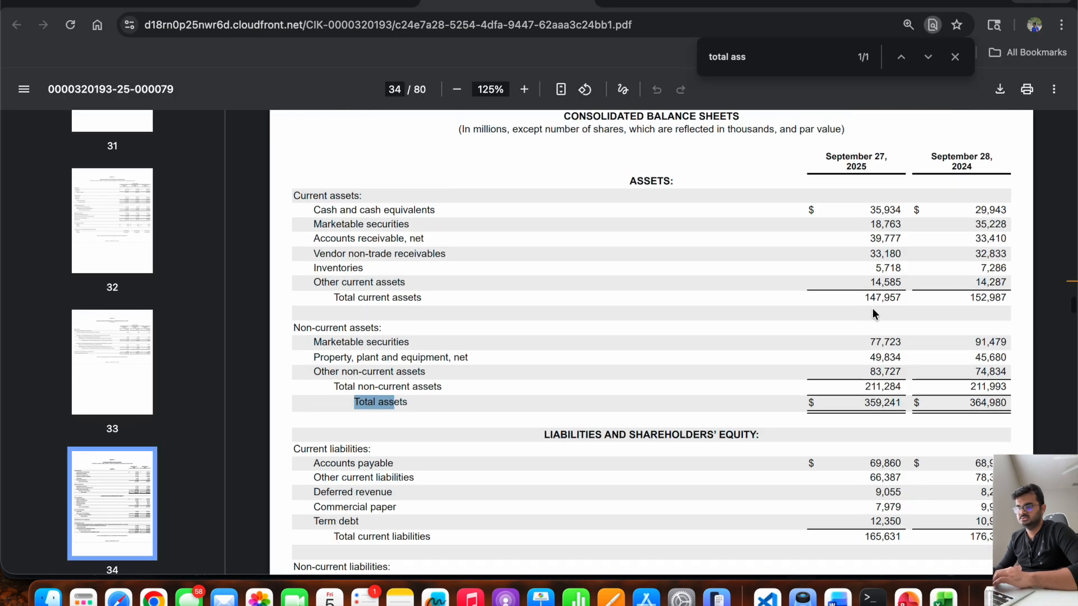
{"action": "key", "text": "super+Tab"}
{"action": "type", "text": "35"}
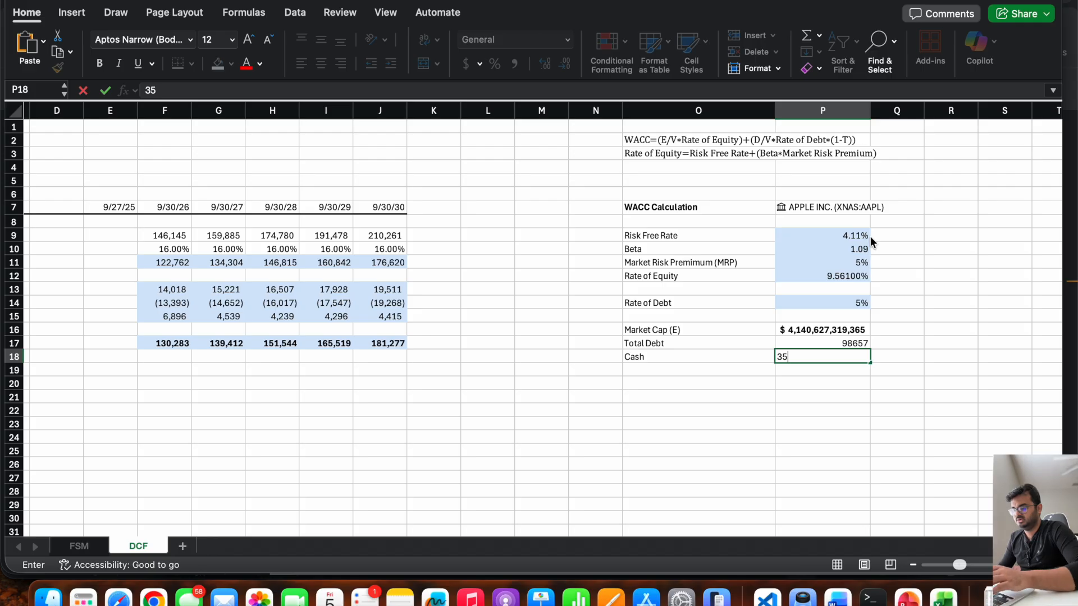
{"action": "key", "text": "super+Tab"}
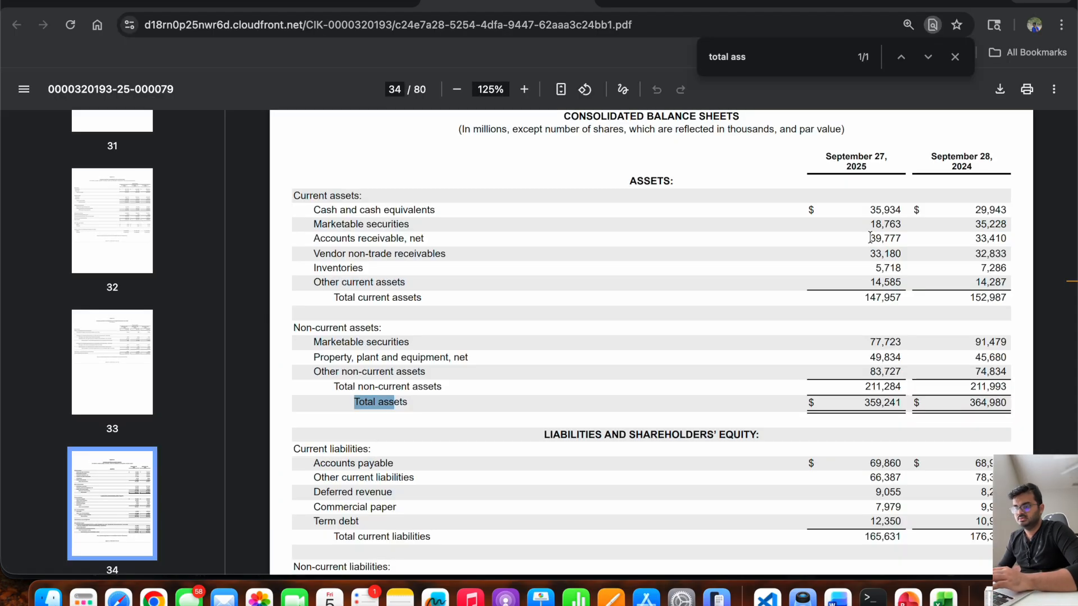
{"action": "key", "text": "super+Tab"}
{"action": "type", "text": "934"}
{"action": "key", "text": "Return"}
Label O19 "Net Debt" and calculate it in P19 as total debt P17 minus cash P18.
{"action": "type", "text": "Net Deb"}
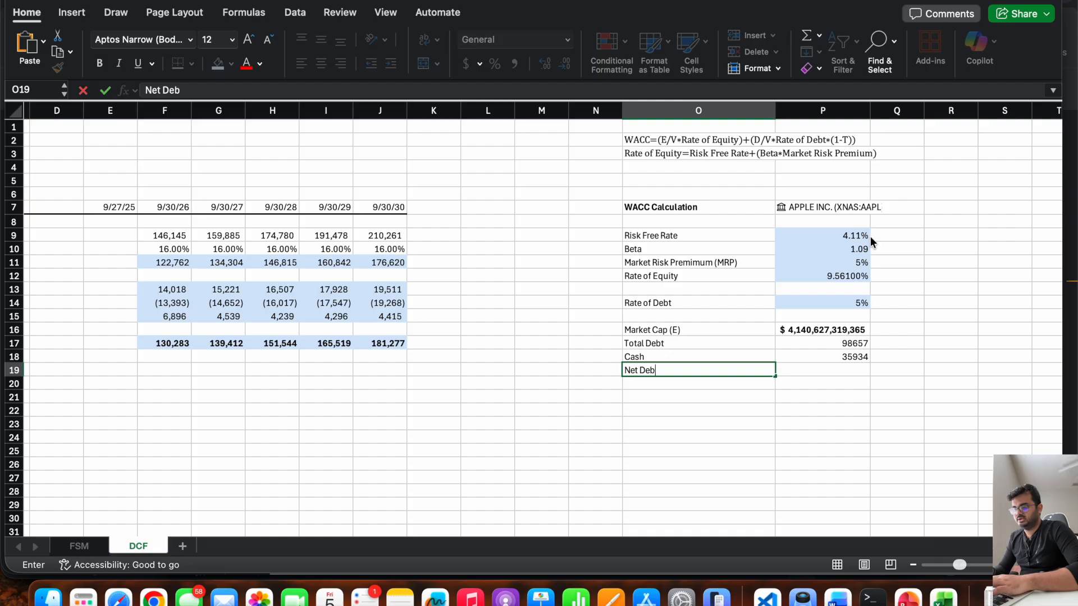
{"action": "type", "text": "t"}
{"action": "key", "text": "Tab"}
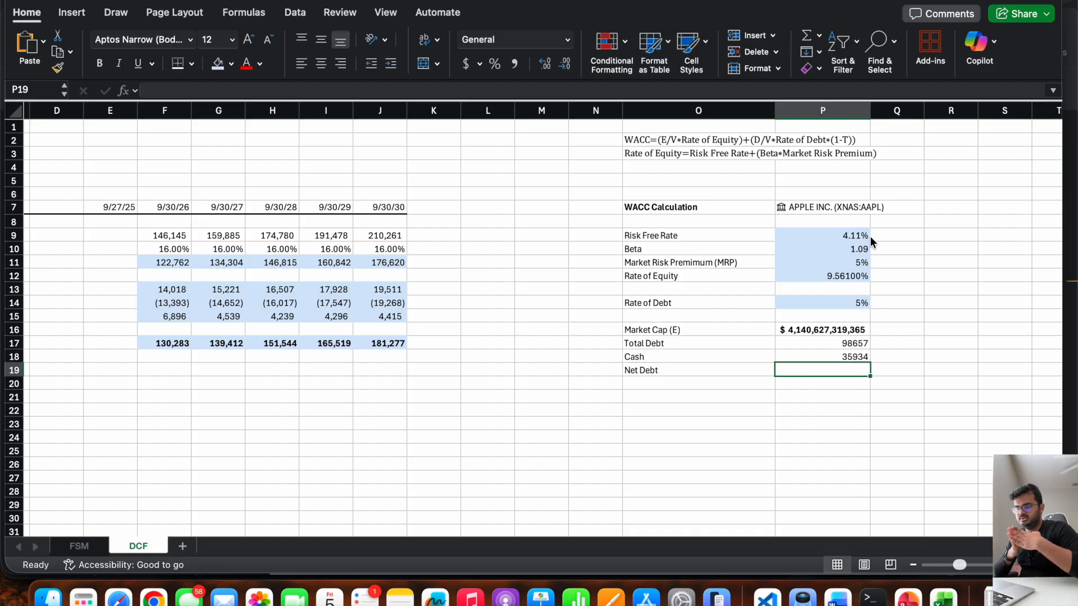
{"action": "type", "text": "="}
{"action": "left_click", "coordinate": [816, 345]}
{"action": "type", "text": "+"}
{"action": "key", "text": "BackSpace"}
{"action": "type", "text": "-"}
{"action": "left_click", "coordinate": [802, 355]}
{"action": "key", "text": "Return"}
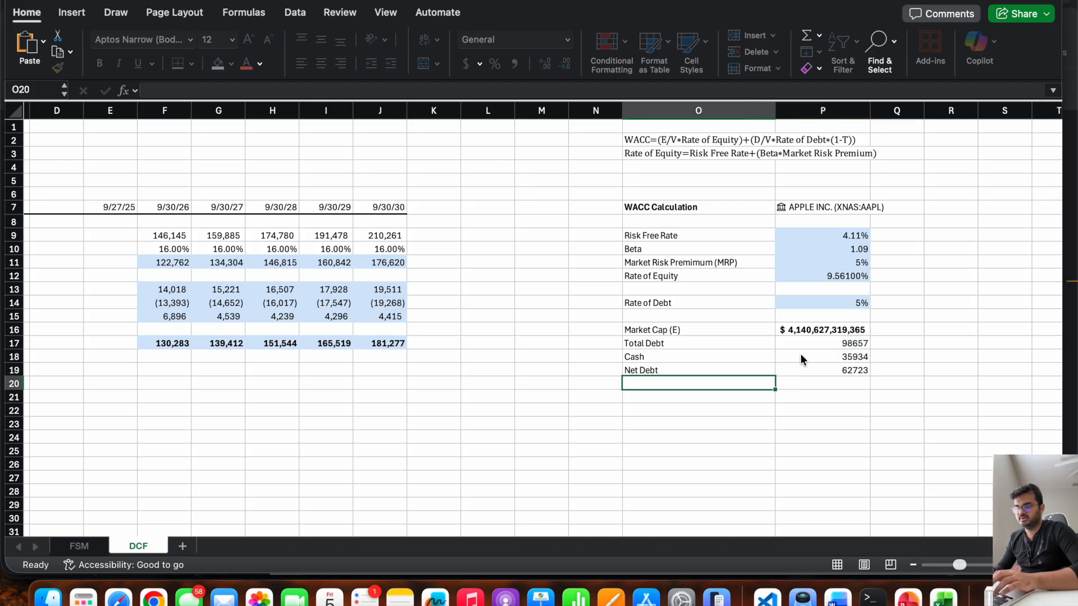
Format the debt and cash values in P17:P19 as Number with the 1000 separator.
{"action": "left_click_drag", "start_coordinate": [815, 342], "coordinate": [817, 371]}
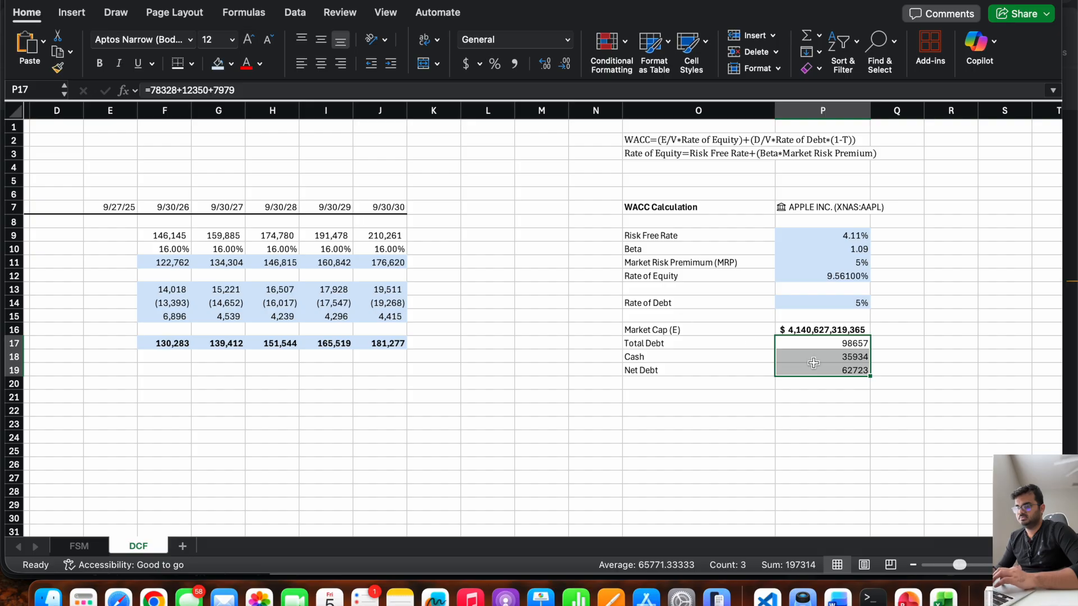
{"action": "right_click", "coordinate": [813, 363]}
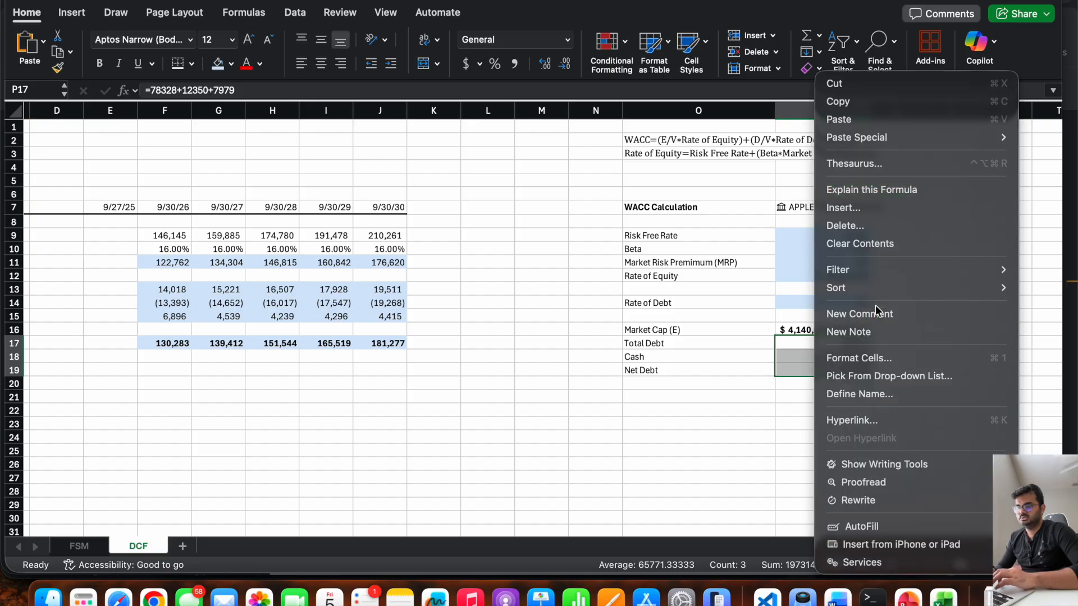
{"action": "left_click", "coordinate": [872, 358]}
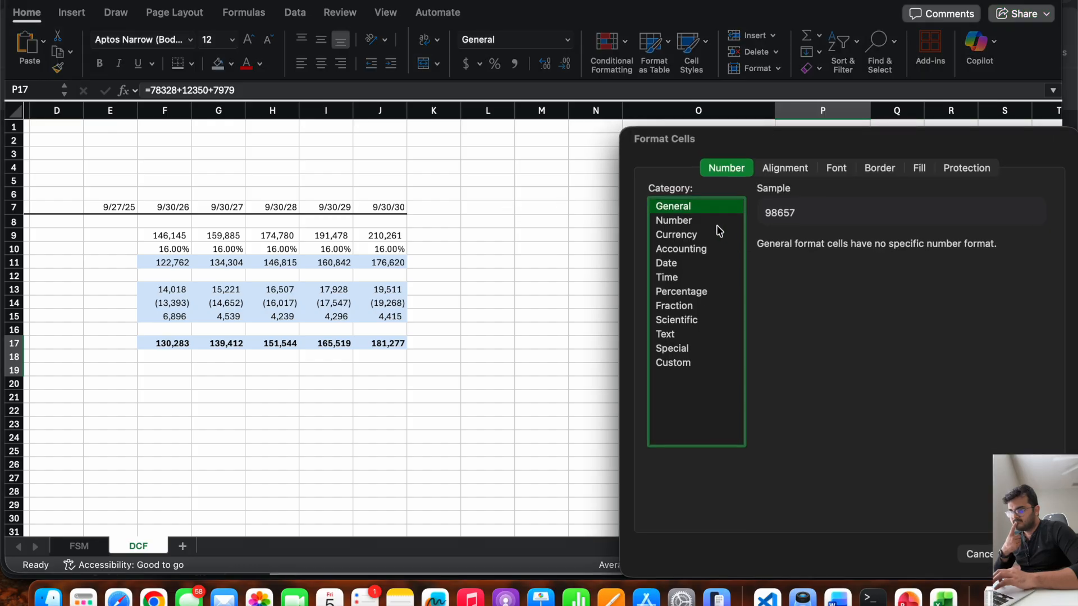
{"action": "left_click", "coordinate": [711, 222]}
{"action": "left_click", "coordinate": [763, 264]}
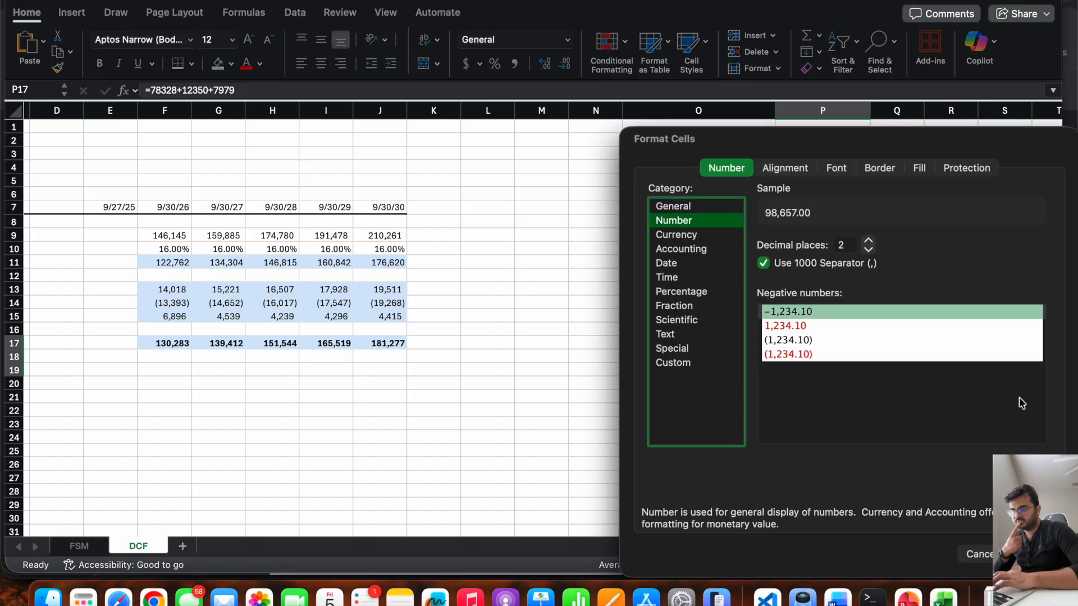
{"action": "key", "text": "Return"}
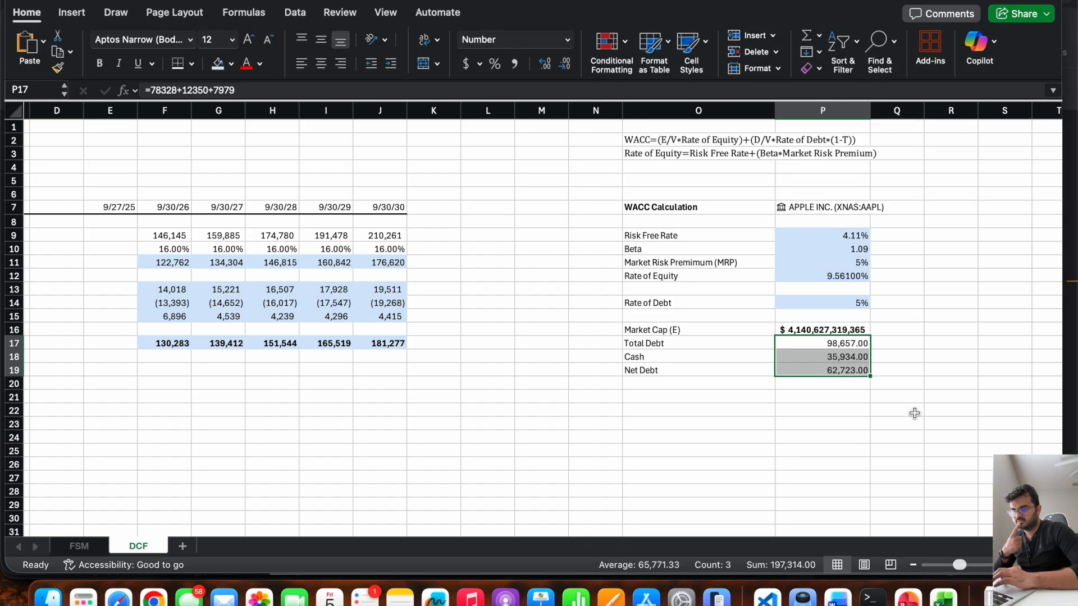
Remove the decimal places from the number format of P17:P19.
{"action": "right_click", "coordinate": [842, 352]}
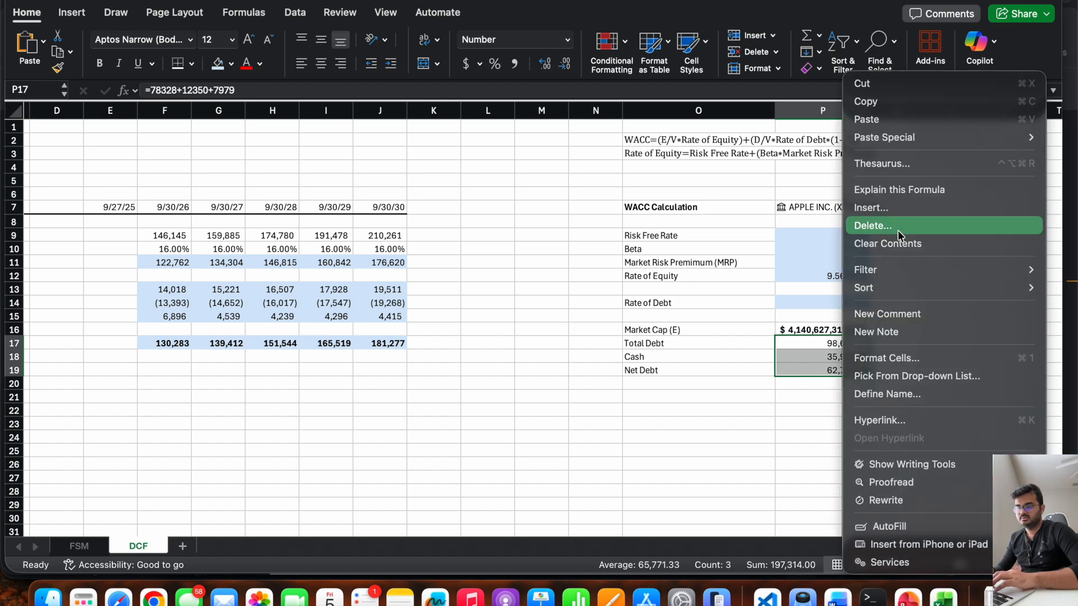
{"action": "left_click", "coordinate": [898, 357]}
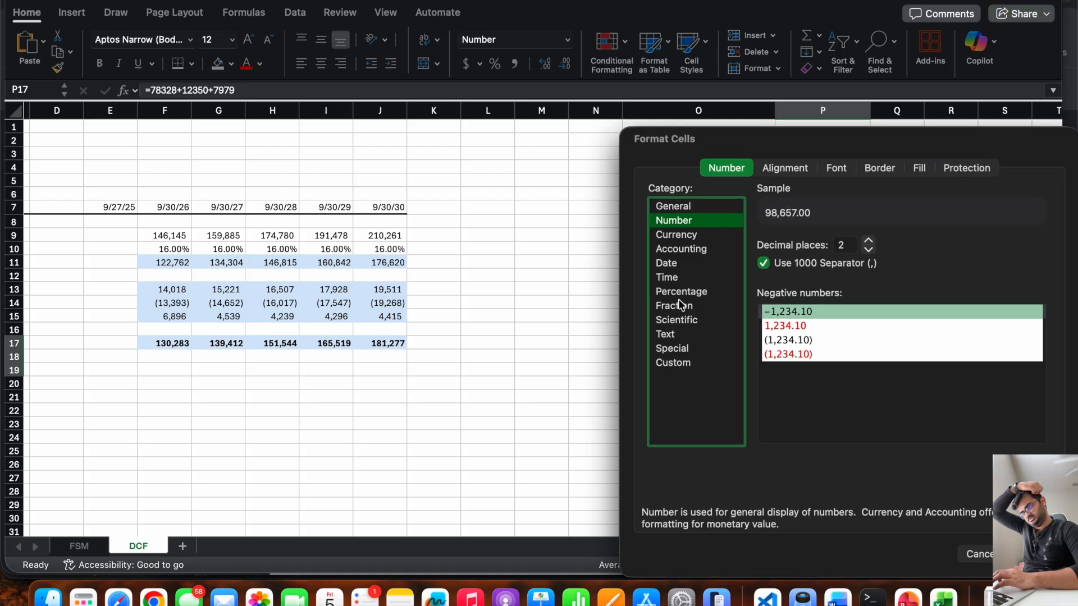
{"action": "left_click", "coordinate": [844, 246]}
{"action": "key", "text": "BackSpace"}
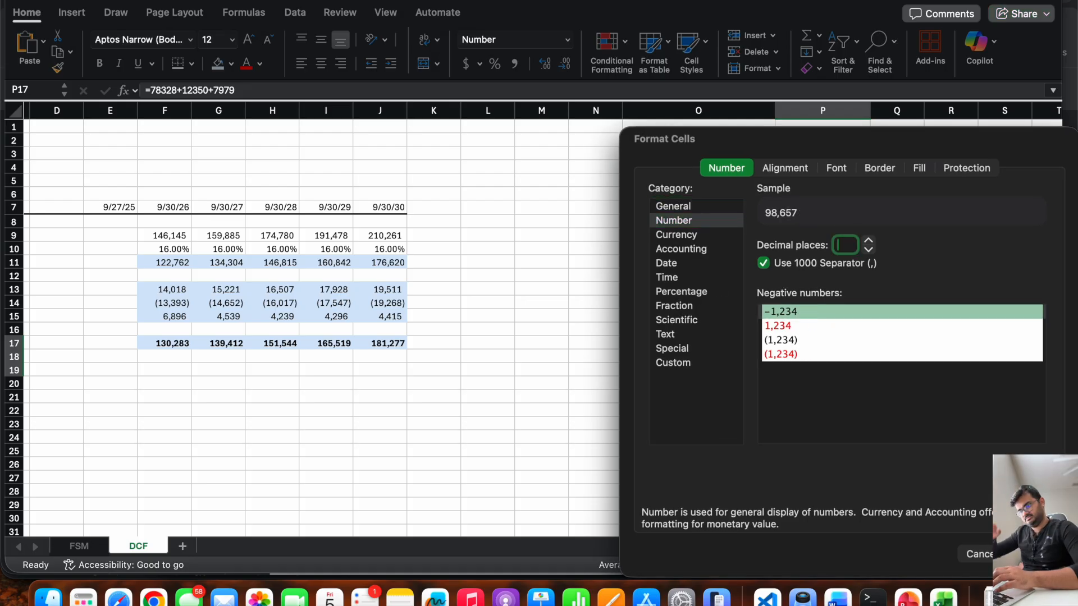
{"action": "key", "text": "Return"}
{"action": "left_click", "coordinate": [795, 393]}
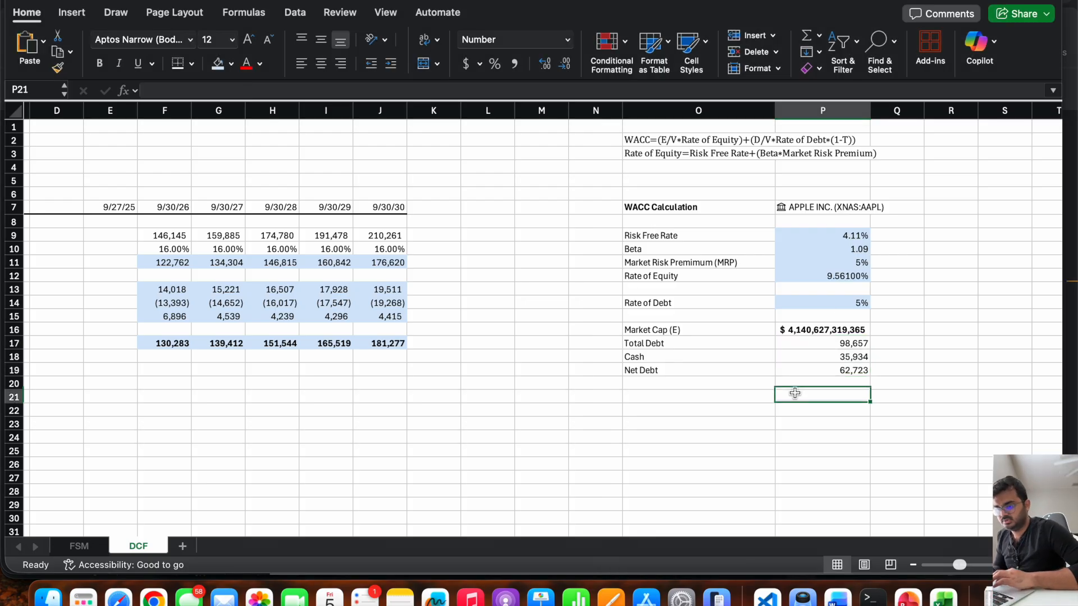
Extend the net debt label in O19 to read "Net Debt (D)", matching the D term in the WACC formula.
{"action": "scroll", "coordinate": [795, 393], "scroll_direction": "right", "scroll_amount": 2}
{"action": "scroll", "coordinate": [795, 393], "scroll_direction": "right", "scroll_amount": 2}
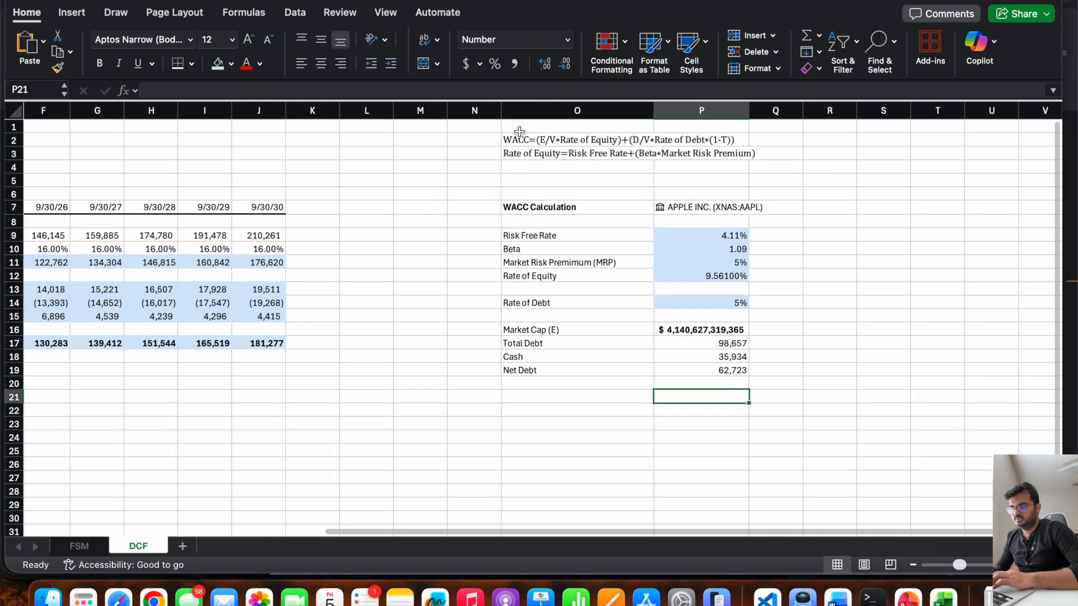
{"action": "left_click", "coordinate": [518, 139]}
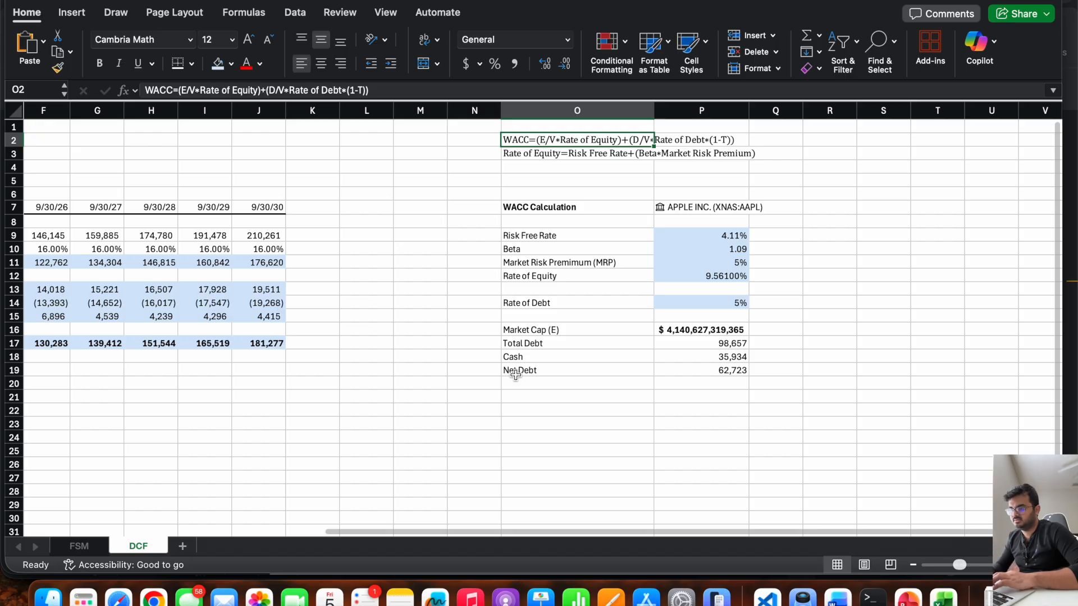
{"action": "left_click", "coordinate": [557, 370]}
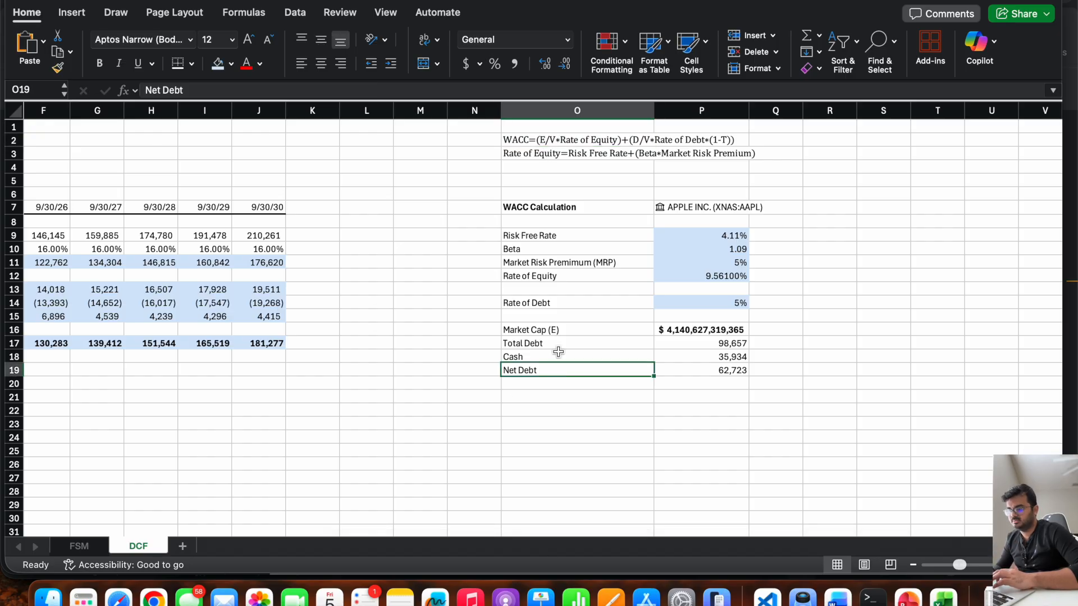
{"action": "left_click", "coordinate": [455, 90]}
{"action": "type", "text": "(D)"}
{"action": "key", "text": "Return"}
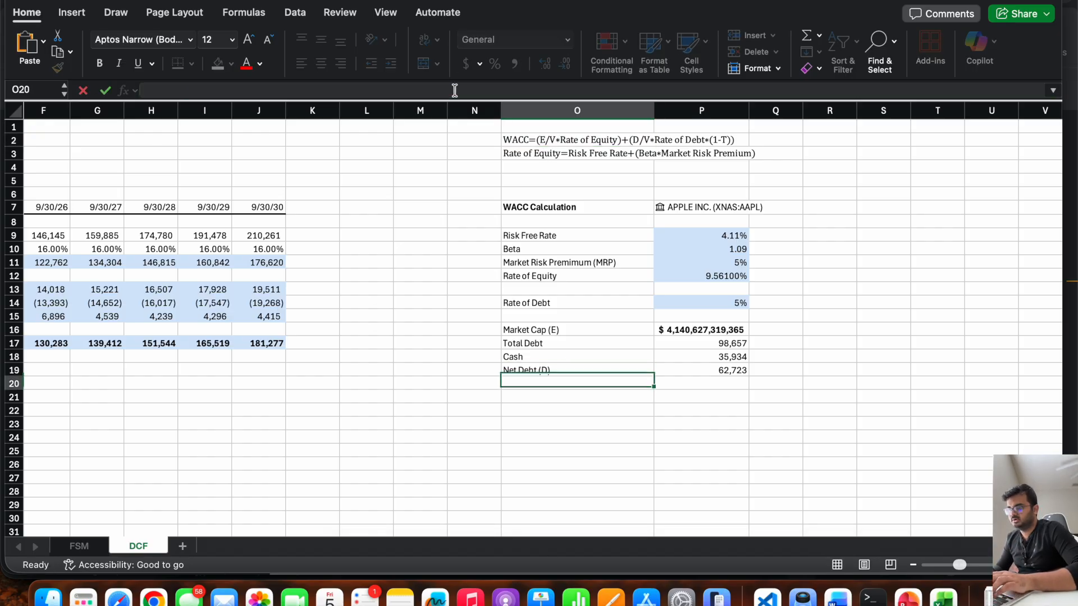
Label O20 "V (E+D)" and enter a formula in P20 that subtracts net debt P19 from market cap P16.
{"action": "type", "text": "V"}
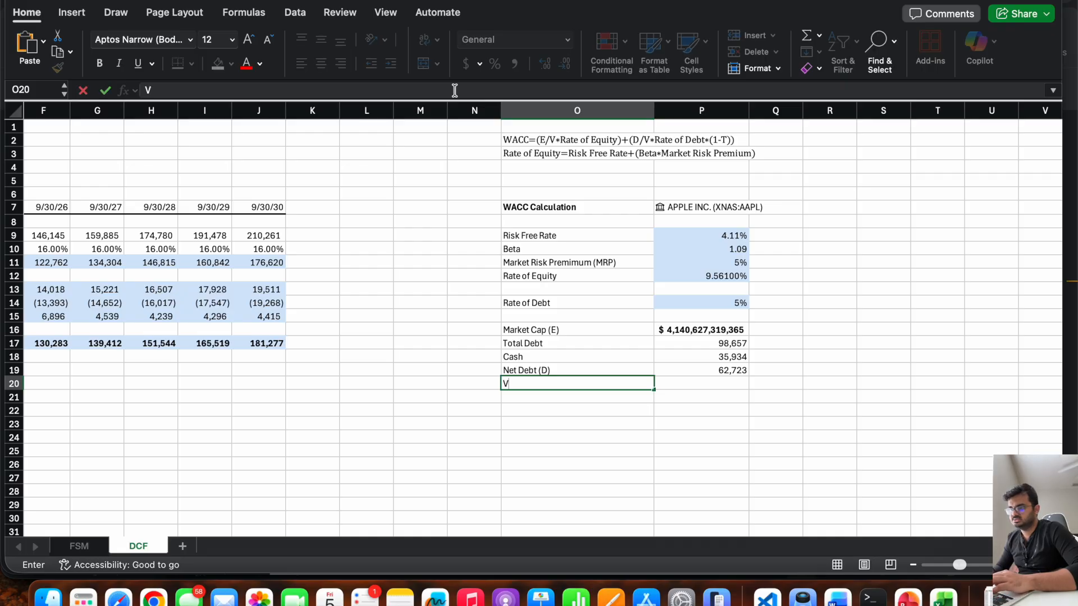
{"action": "type", "text": " (E+D)"}
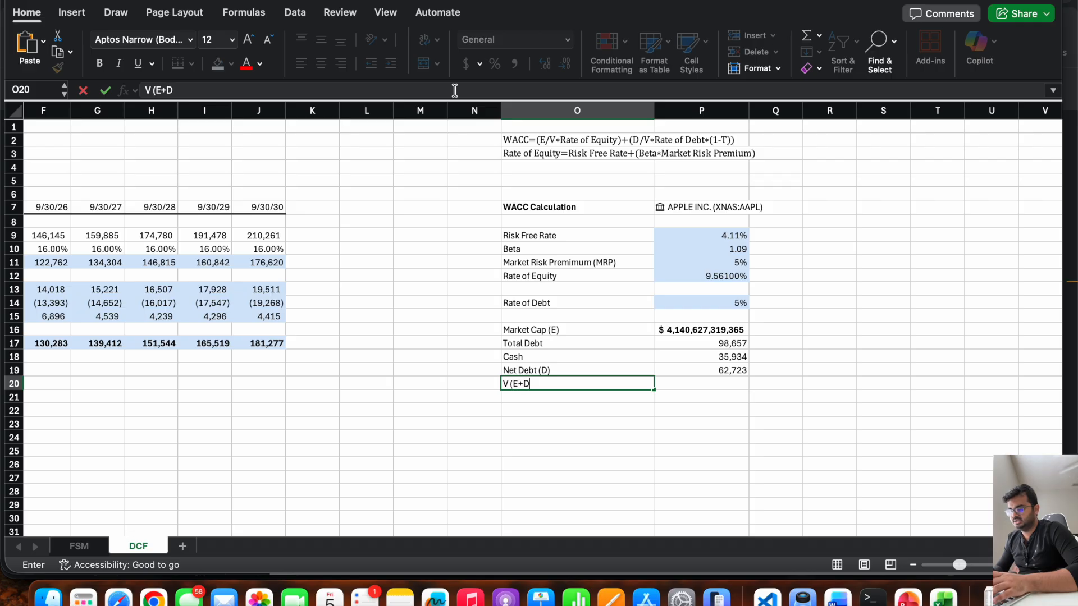
{"action": "key", "text": "Tab"}
{"action": "type", "text": "="}
{"action": "left_click", "coordinate": [705, 331]}
{"action": "type", "text": "-"}
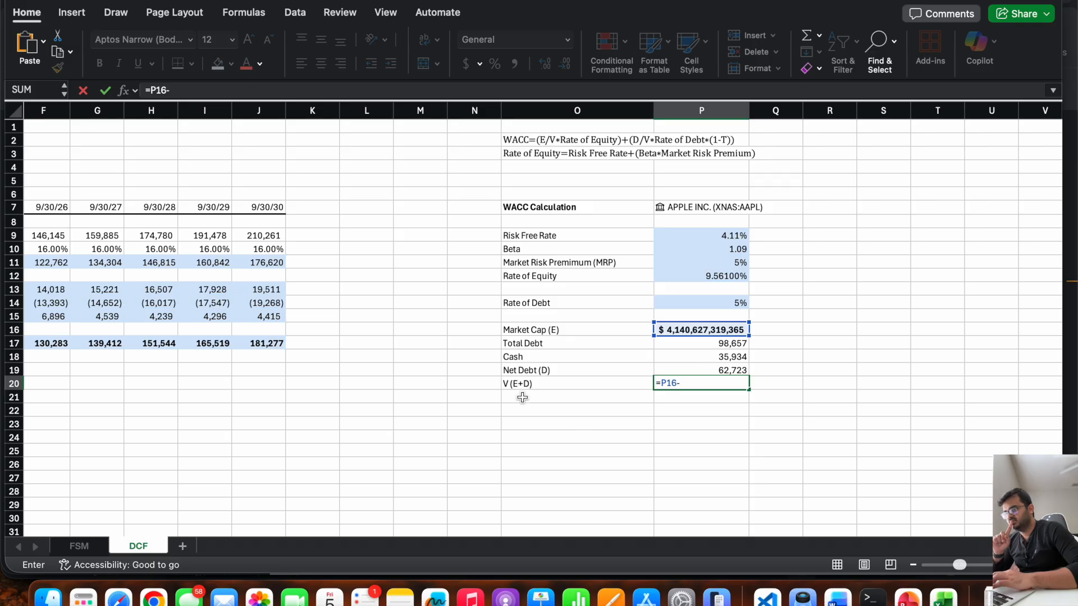
{"action": "left_click", "coordinate": [697, 369]}
{"action": "key", "text": "Return"}
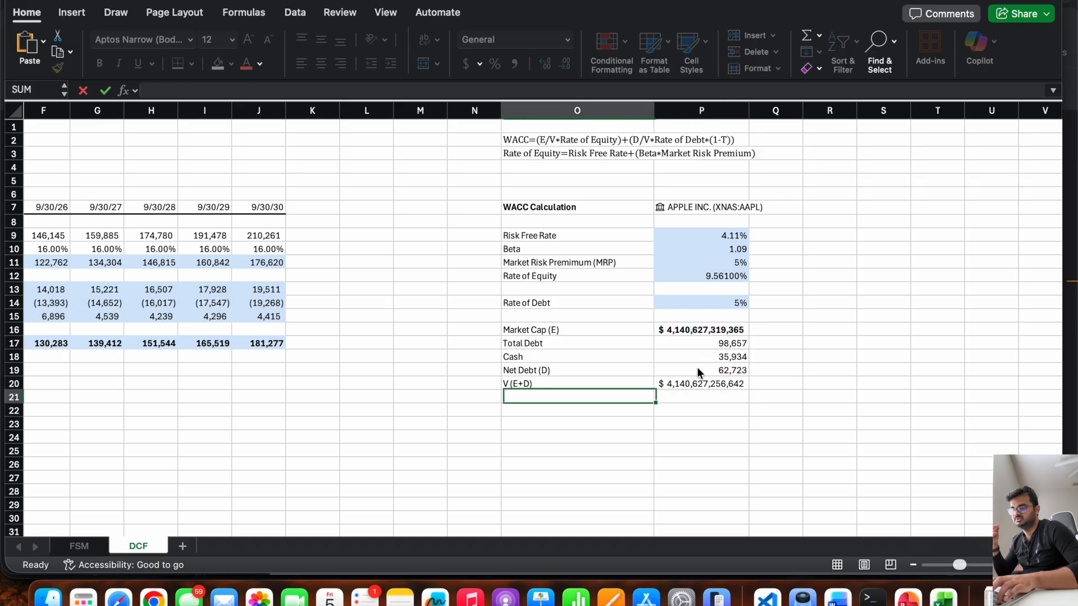
{"action": "key", "text": "Down"}
{"action": "key", "text": "Down"}
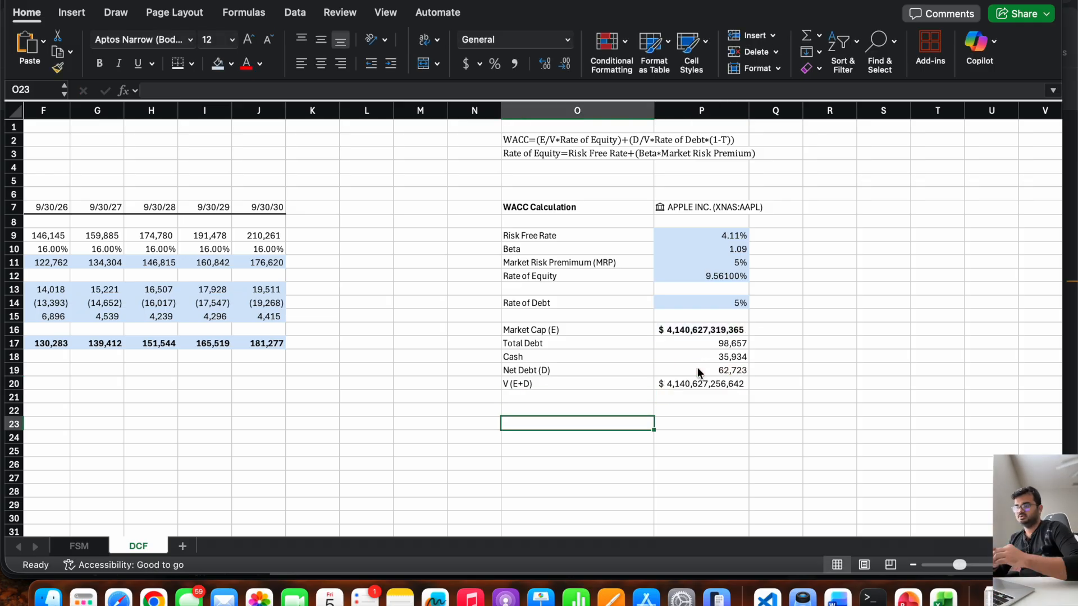
{"action": "type", "text": "WACC"}
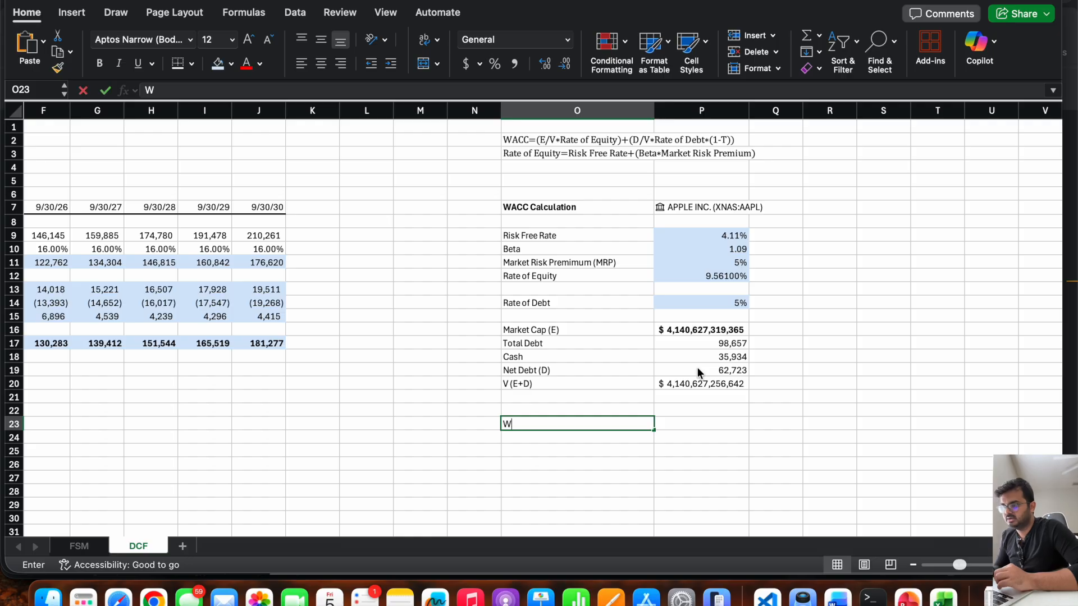
{"action": "key", "text": "Tab"}
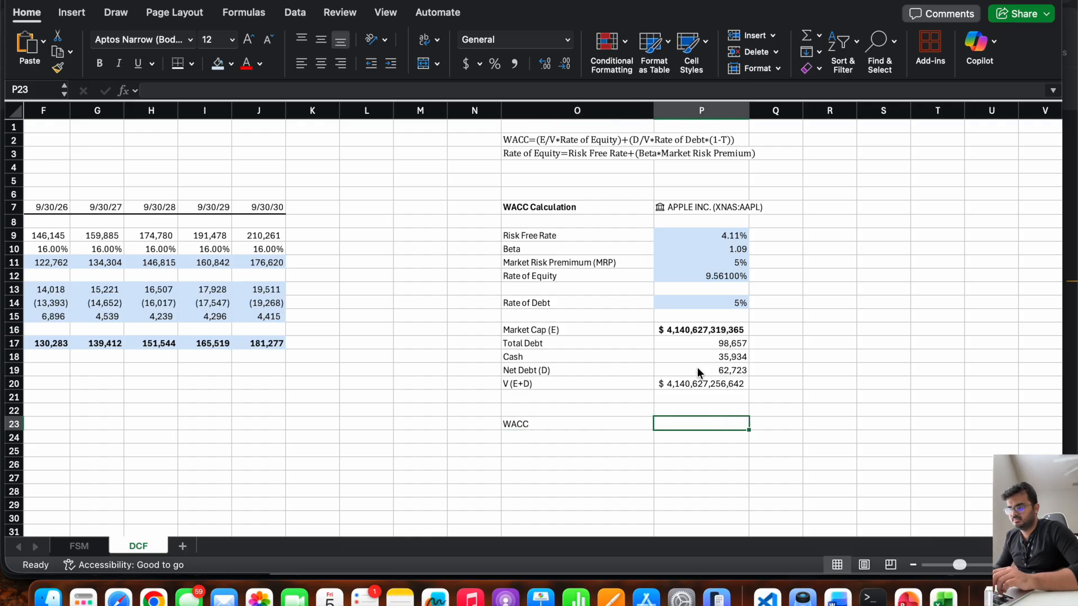
{"action": "key", "text": "Left"}
{"action": "key", "text": "Delete"}
{"action": "key", "text": "Up"}
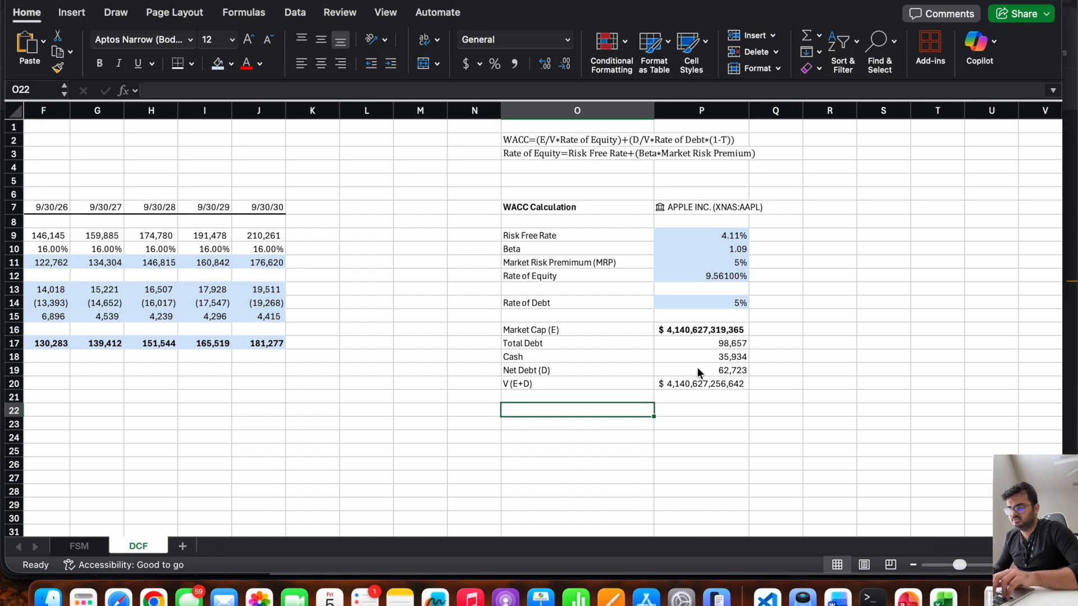
{"action": "type", "text": "E"}
{"action": "key", "text": "Escape"}
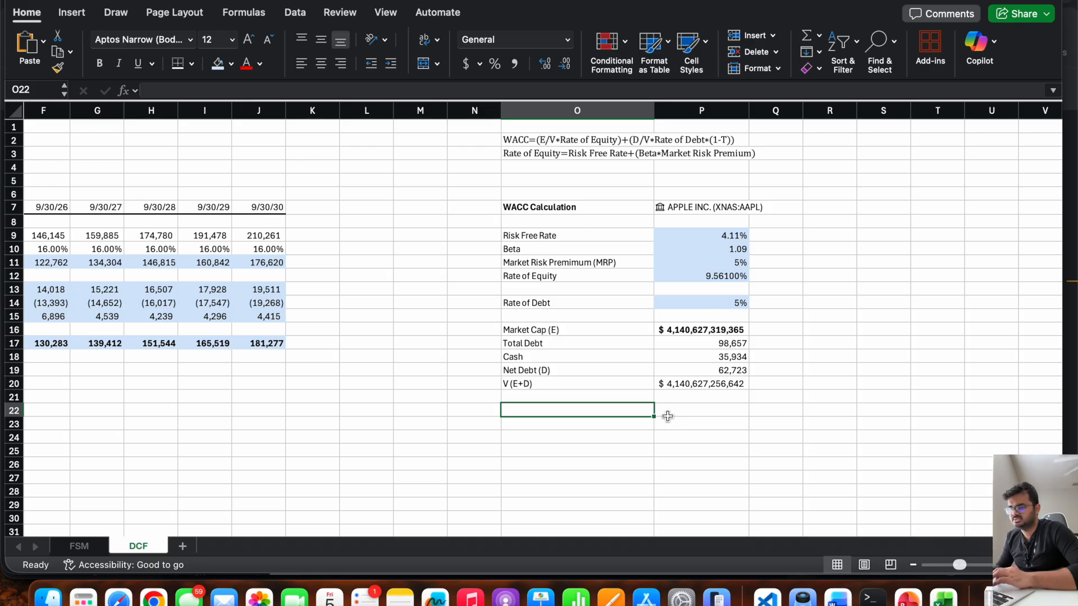
Label O22 "E/V" and calculate it in P22 as market cap P16 divided by total value P20.
{"action": "type", "text": "E/v"}
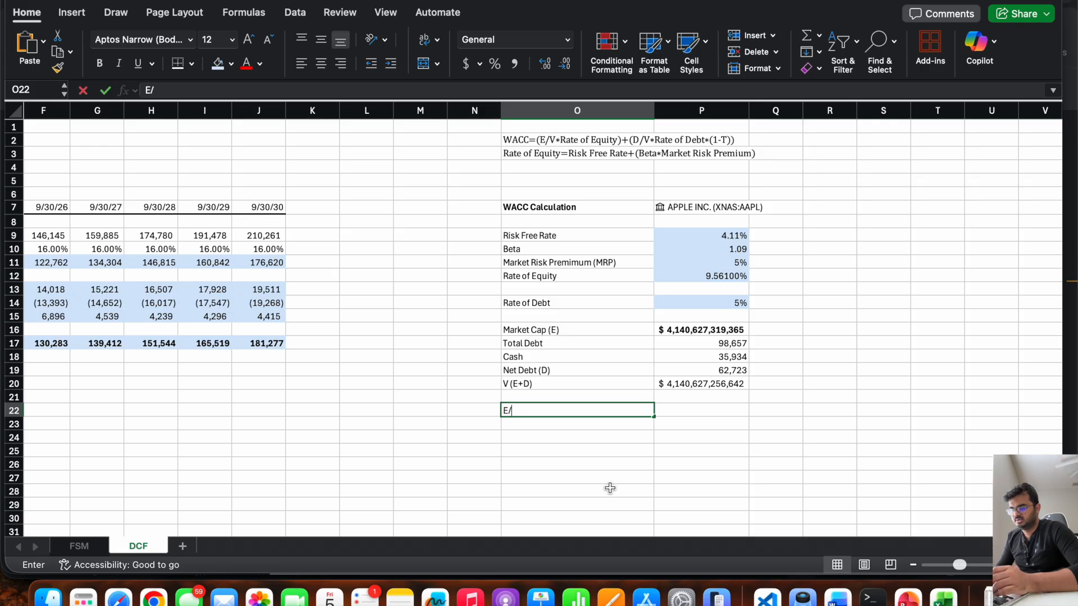
{"action": "key", "text": "Tab"}
{"action": "key", "text": "Left"}
{"action": "type", "text": "E/V"}
{"action": "key", "text": "Tab"}
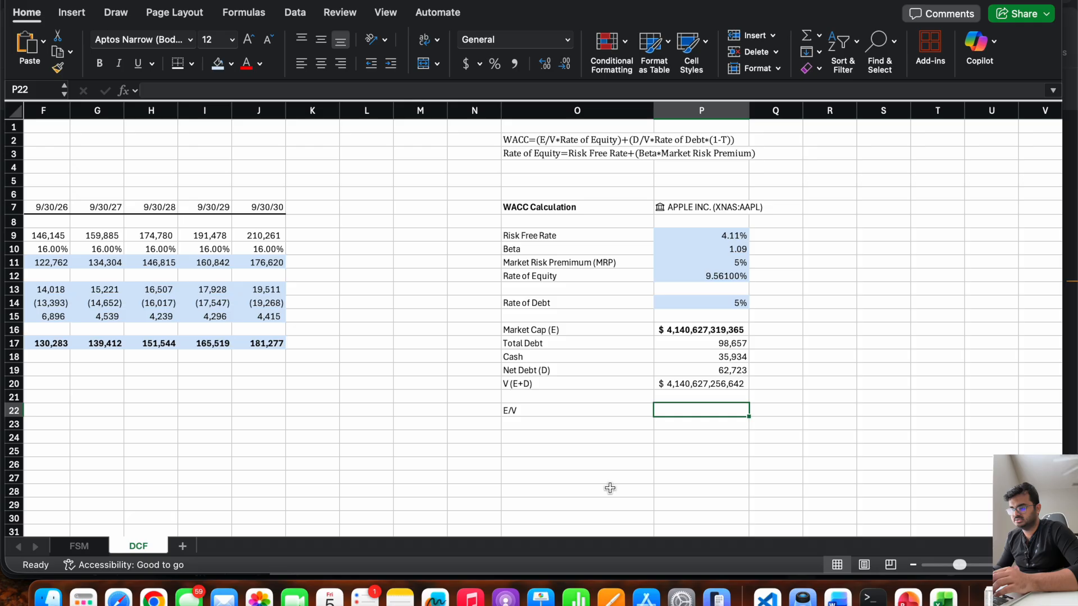
{"action": "type", "text": "="}
{"action": "left_click", "coordinate": [702, 330]}
{"action": "type", "text": "/"}
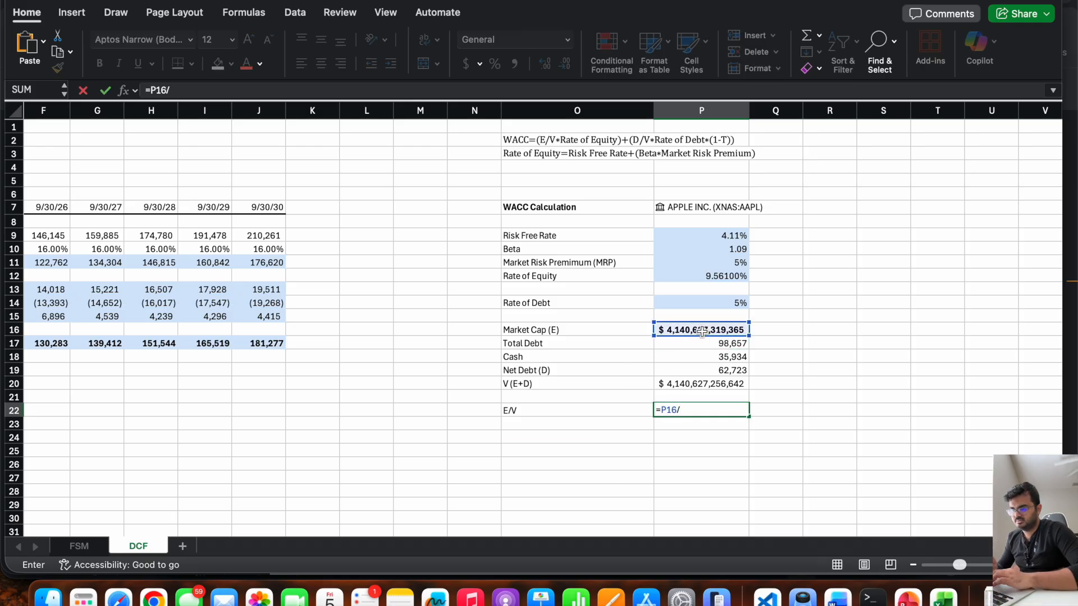
{"action": "left_click", "coordinate": [702, 383]}
{"action": "key", "text": "Return"}
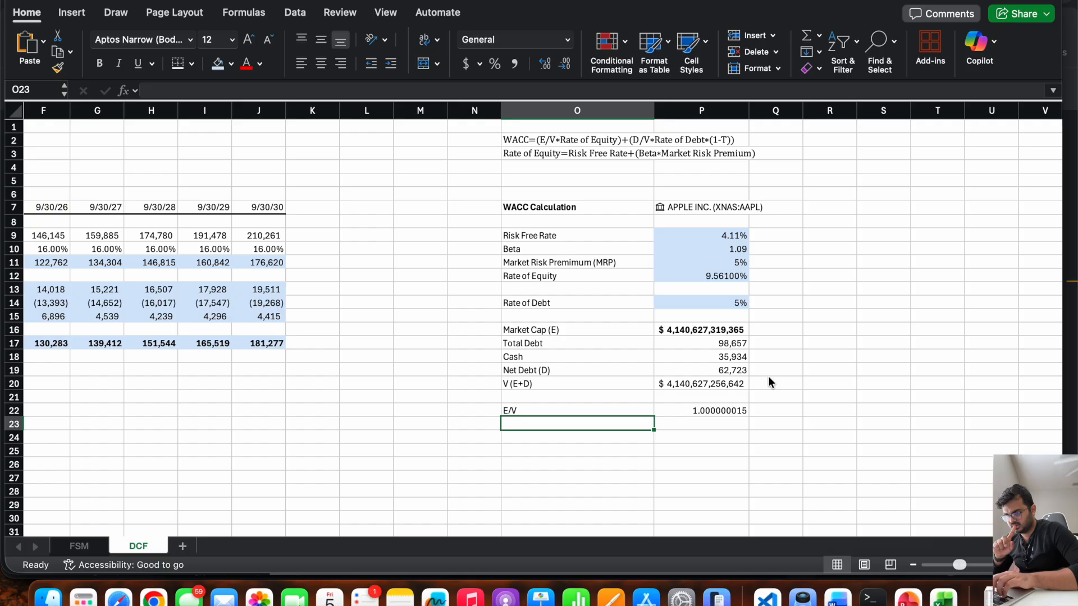
{"action": "key", "text": "Up"}
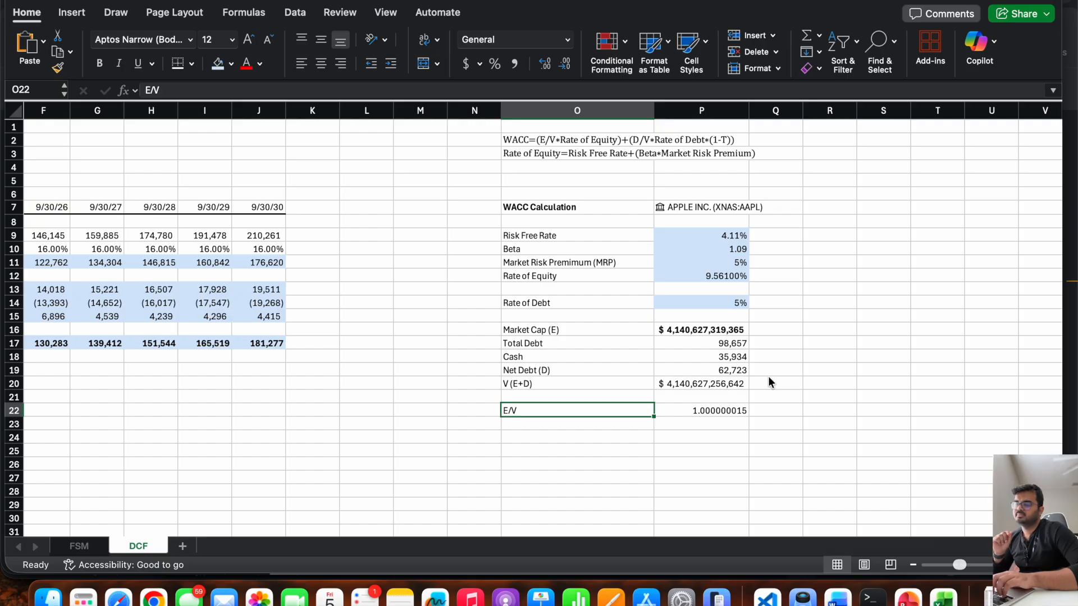
{"action": "key", "text": "Right"}
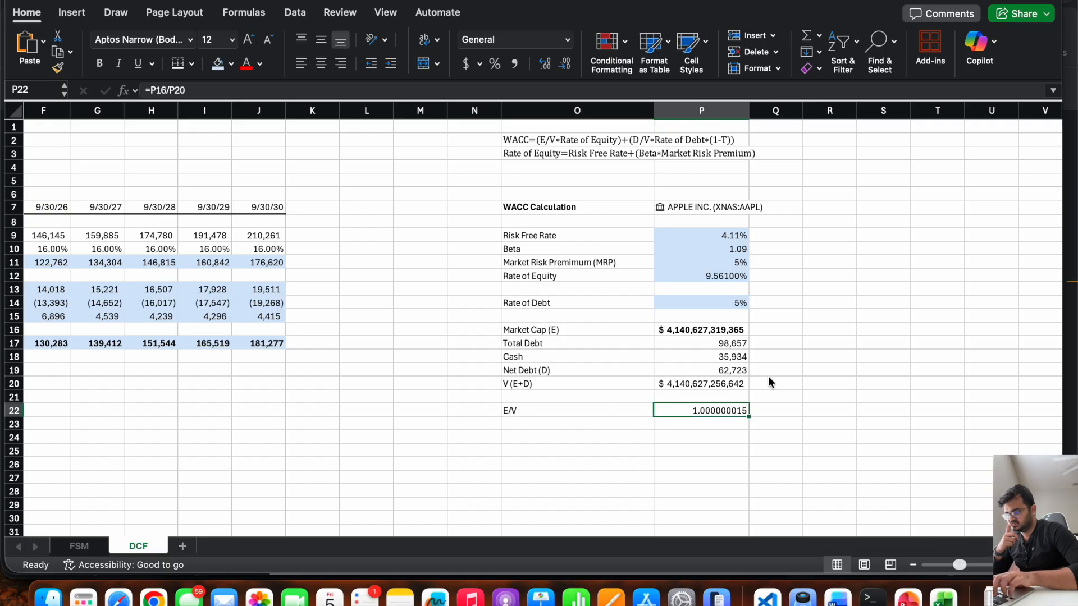
Label O23 "D/V" and calculate it in P23 as net debt P19 divided by total value P20.
{"action": "key", "text": "Down"}
{"action": "key", "text": "Left"}
{"action": "type", "text": "D/V"}
{"action": "key", "text": "Tab"}
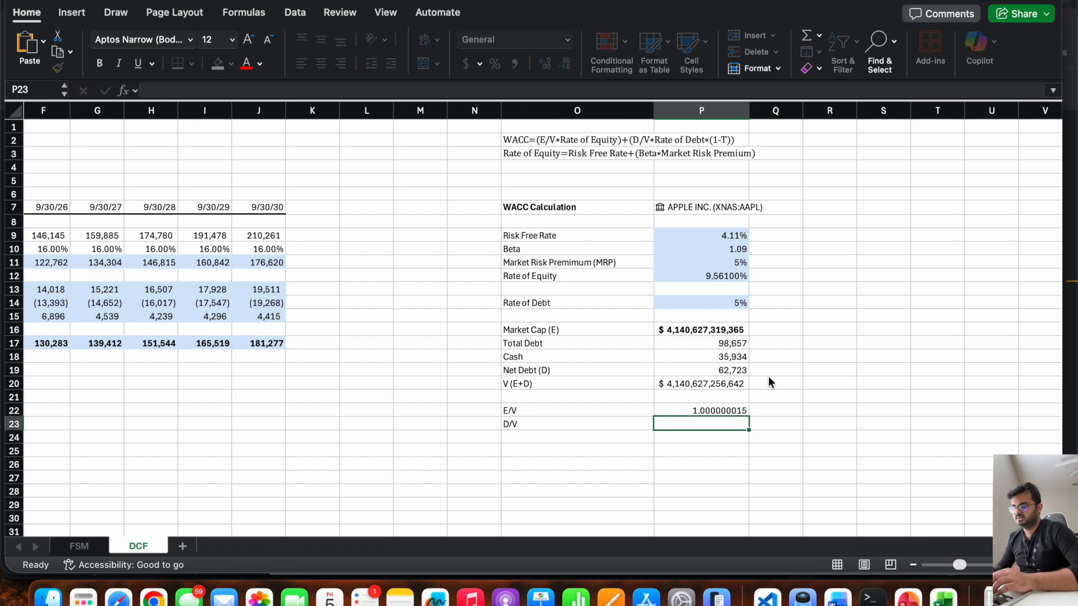
{"action": "type", "text": "="}
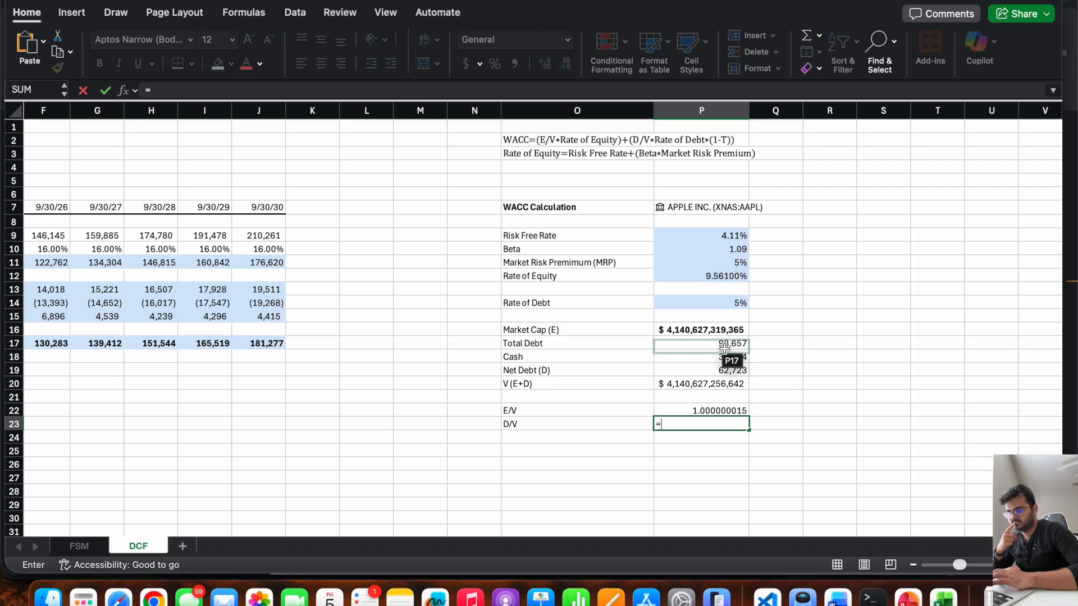
{"action": "left_click", "coordinate": [701, 367]}
{"action": "type", "text": "/"}
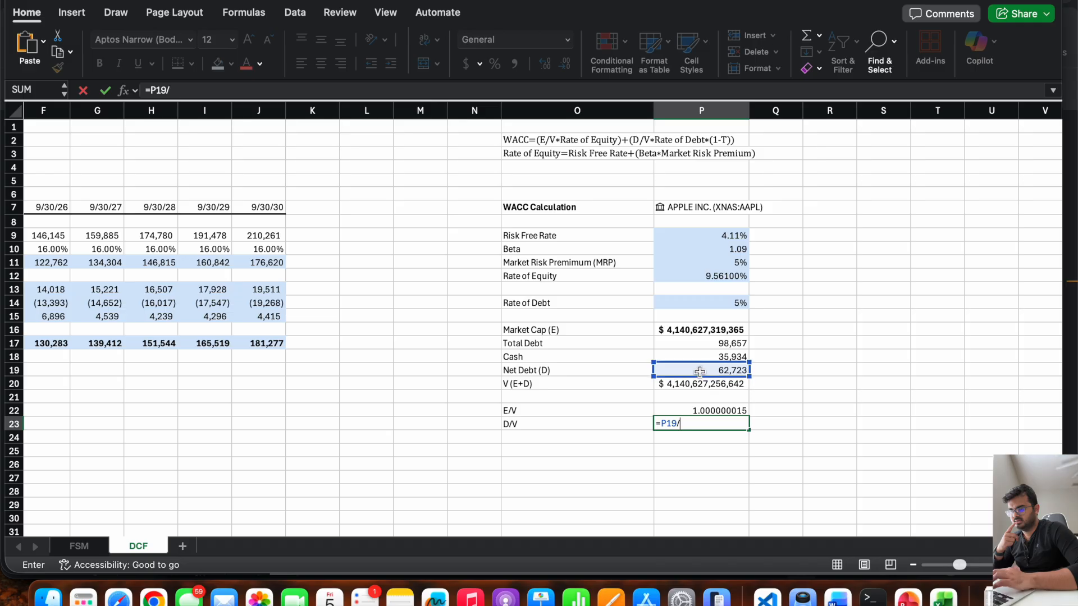
{"action": "left_click", "coordinate": [688, 384]}
{"action": "key", "text": "Return"}
Format the E/V and D/V ratios in P22:P23 as Number.
{"action": "left_click_drag", "start_coordinate": [705, 409], "coordinate": [707, 422]}
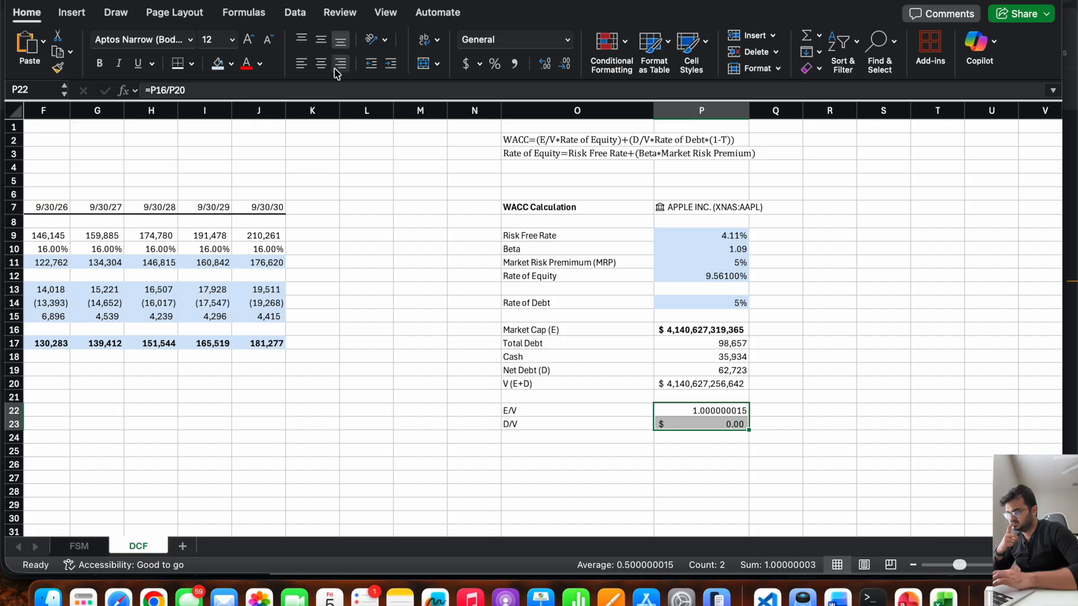
{"action": "left_click", "coordinate": [681, 410]}
{"action": "key", "text": "Down"}
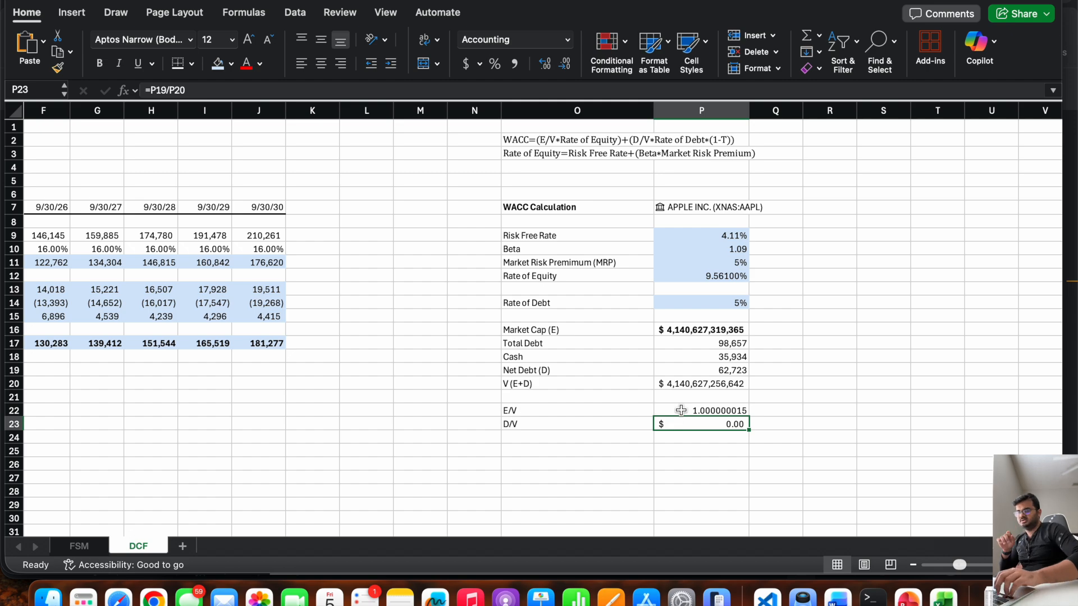
{"action": "left_click_drag", "start_coordinate": [681, 410], "coordinate": [681, 419]}
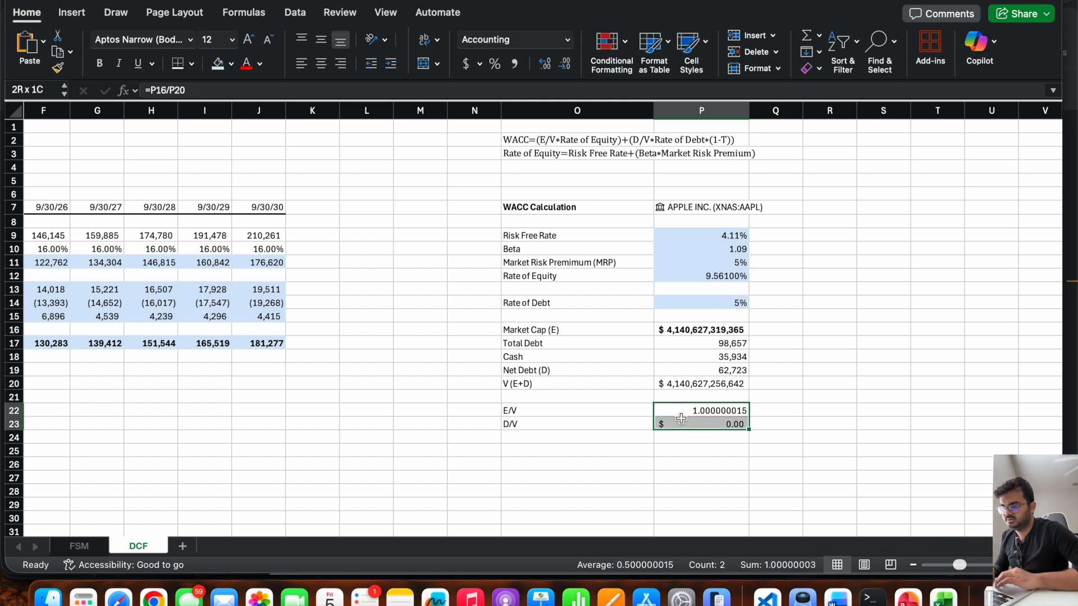
{"action": "left_click", "coordinate": [567, 39]}
{"action": "left_click", "coordinate": [508, 95]}
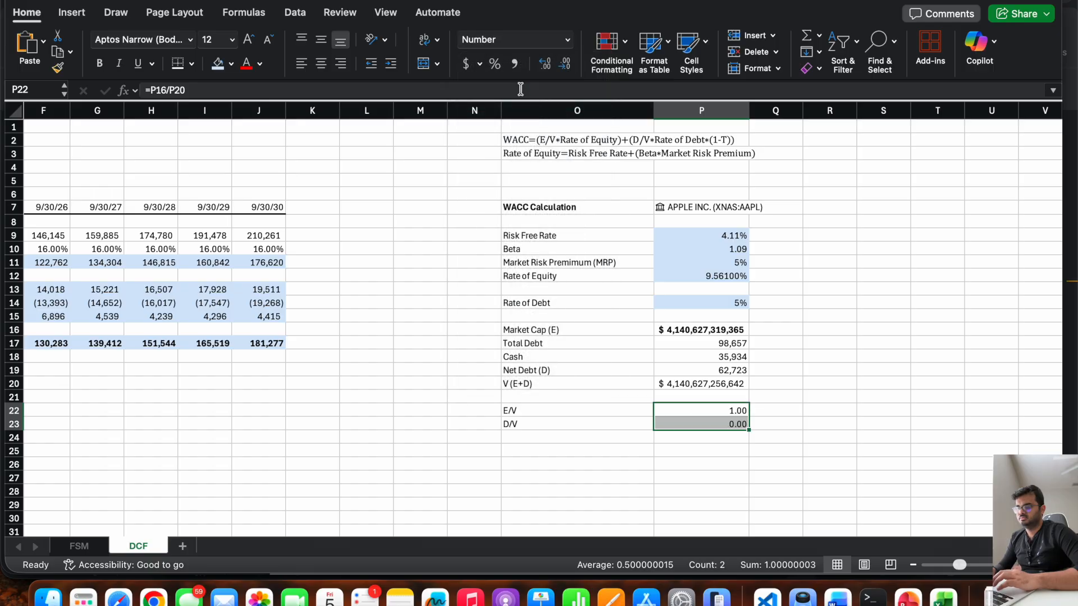
Try showing more decimal places for the D/V ratio in P23.
{"action": "left_click", "coordinate": [723, 422]}
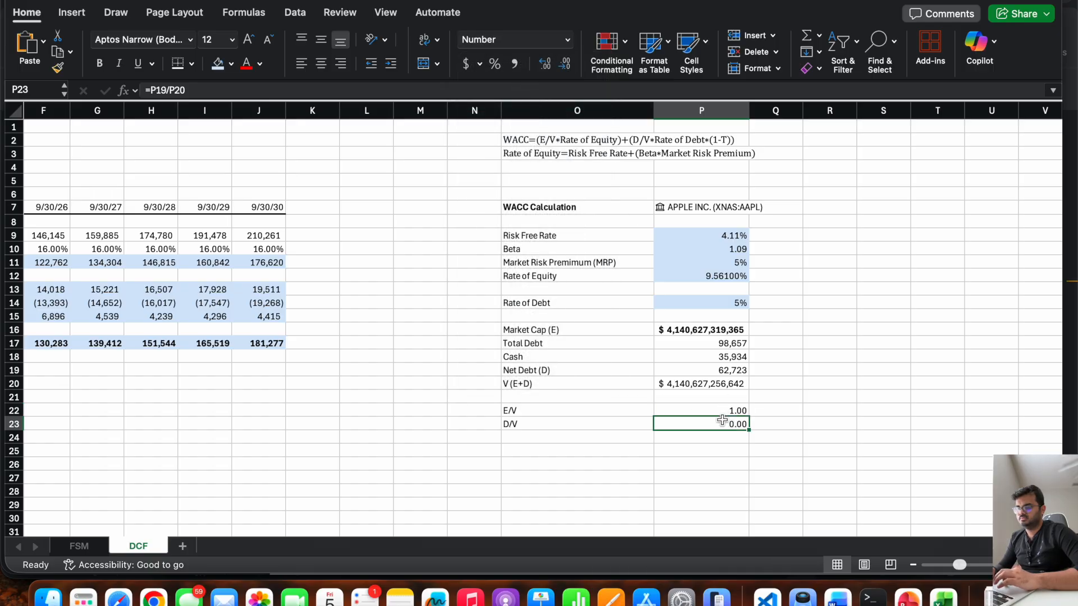
{"action": "left_click", "coordinate": [544, 67]}
{"action": "left_click", "coordinate": [544, 66]}
{"action": "left_click", "coordinate": [544, 66]}
{"action": "left_click", "coordinate": [545, 66]}
{"action": "left_click", "coordinate": [544, 67]}
{"action": "left_click", "coordinate": [544, 67]}
{"action": "left_click", "coordinate": [545, 66]}
{"action": "left_click", "coordinate": [545, 66]}
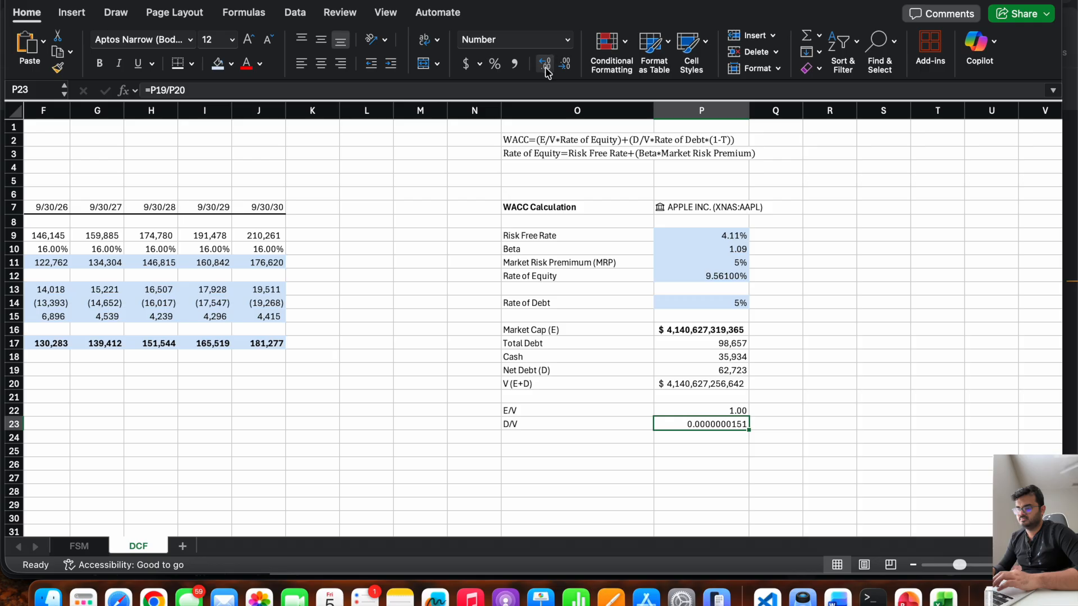
{"action": "left_click", "coordinate": [544, 66]}
{"action": "left_click", "coordinate": [544, 66]}
{"action": "left_click", "coordinate": [545, 67]}
{"action": "left_click", "coordinate": [545, 66]}
{"action": "left_click", "coordinate": [545, 66]}
{"action": "left_click", "coordinate": [545, 66]}
{"action": "left_click", "coordinate": [545, 67]}
{"action": "left_click", "coordinate": [544, 66]}
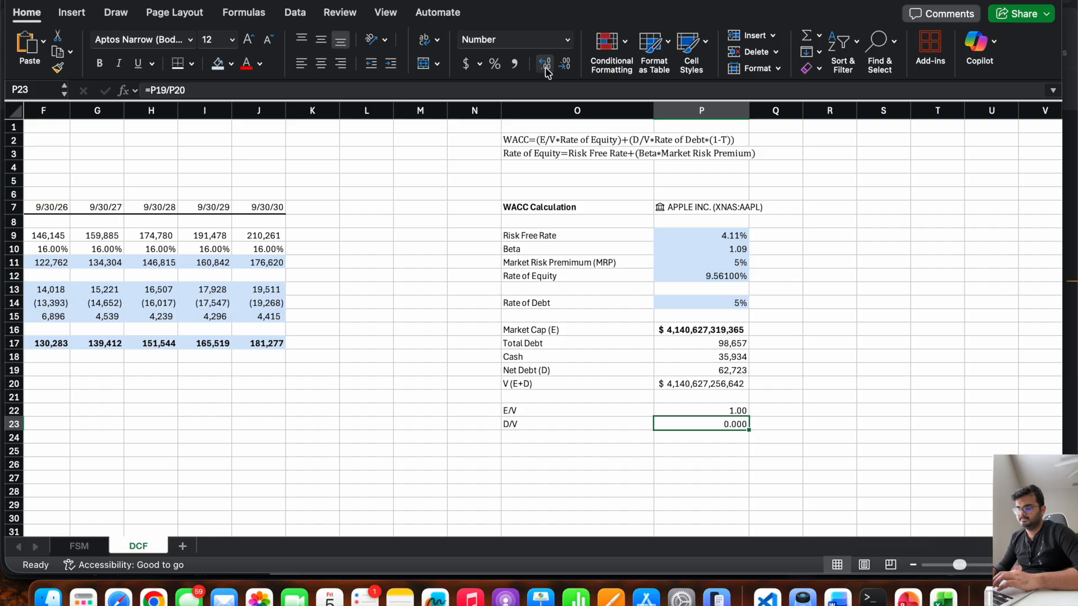
Format the E/V and D/V ratios in P22:P23 as Percentage and check both formulas.
{"action": "left_click_drag", "start_coordinate": [701, 415], "coordinate": [700, 427]}
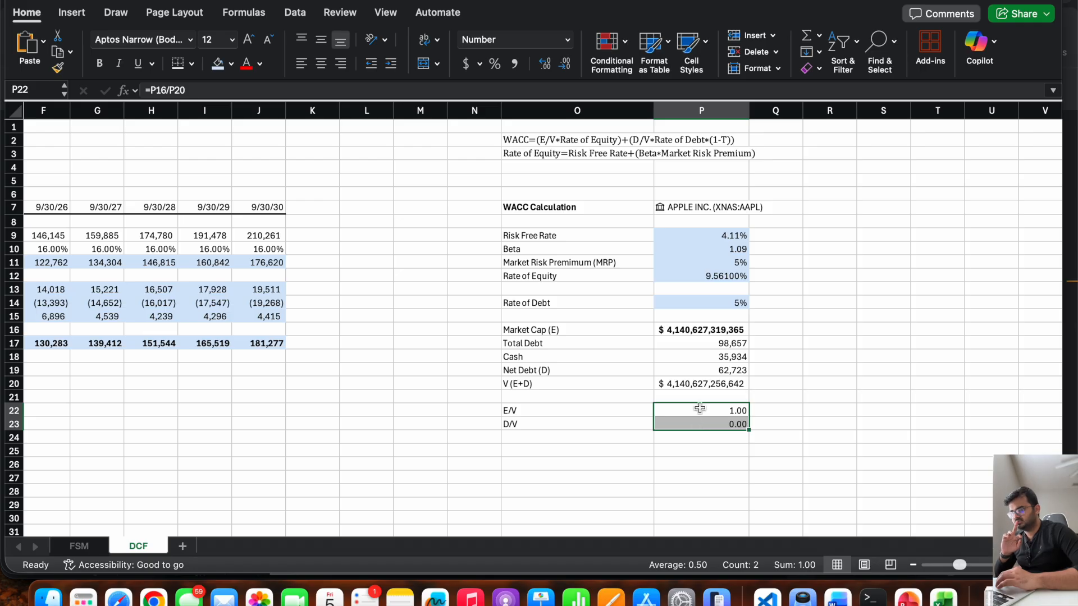
{"action": "left_click", "coordinate": [567, 39]}
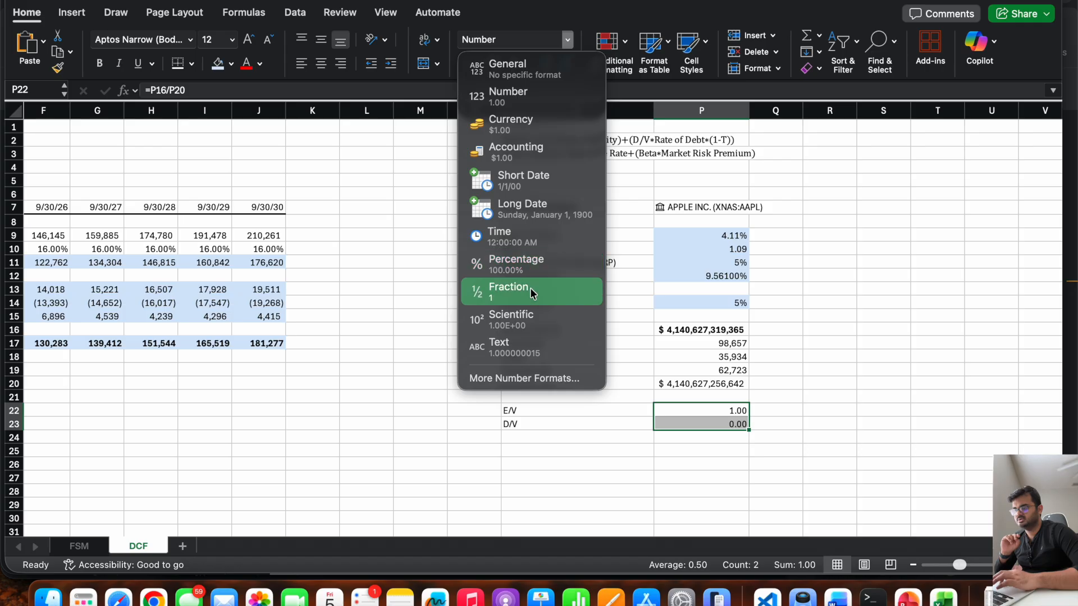
{"action": "left_click", "coordinate": [532, 262]}
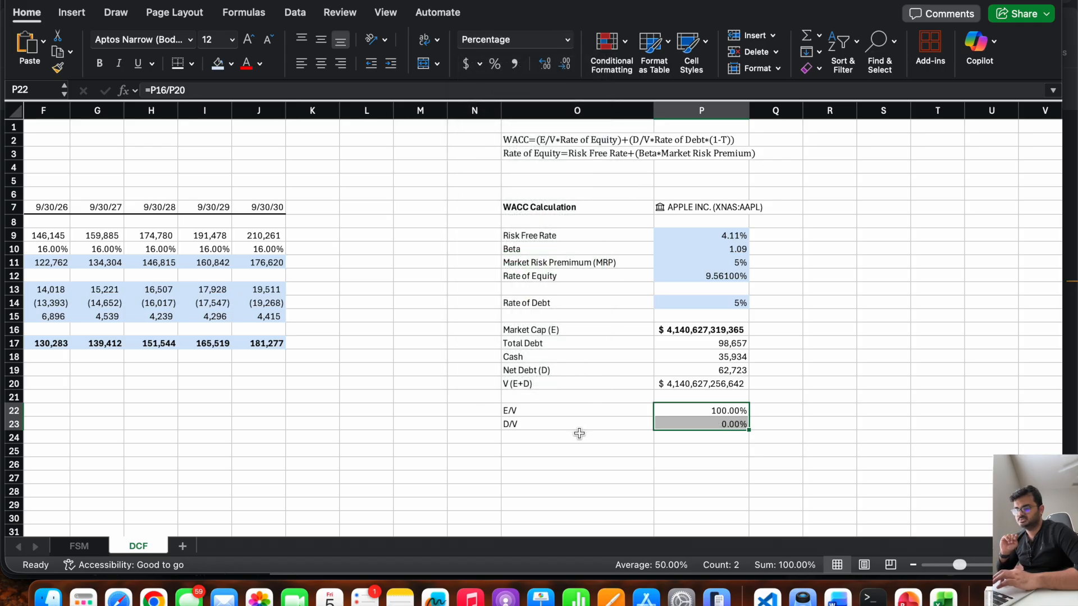
{"action": "left_click", "coordinate": [569, 437]}
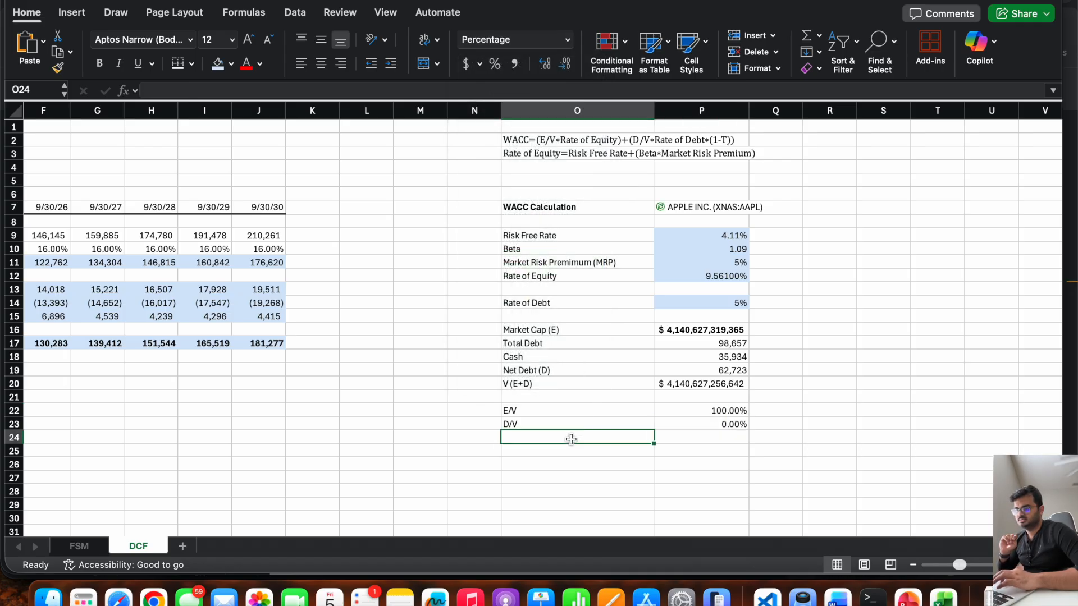
{"action": "left_click", "coordinate": [714, 411]}
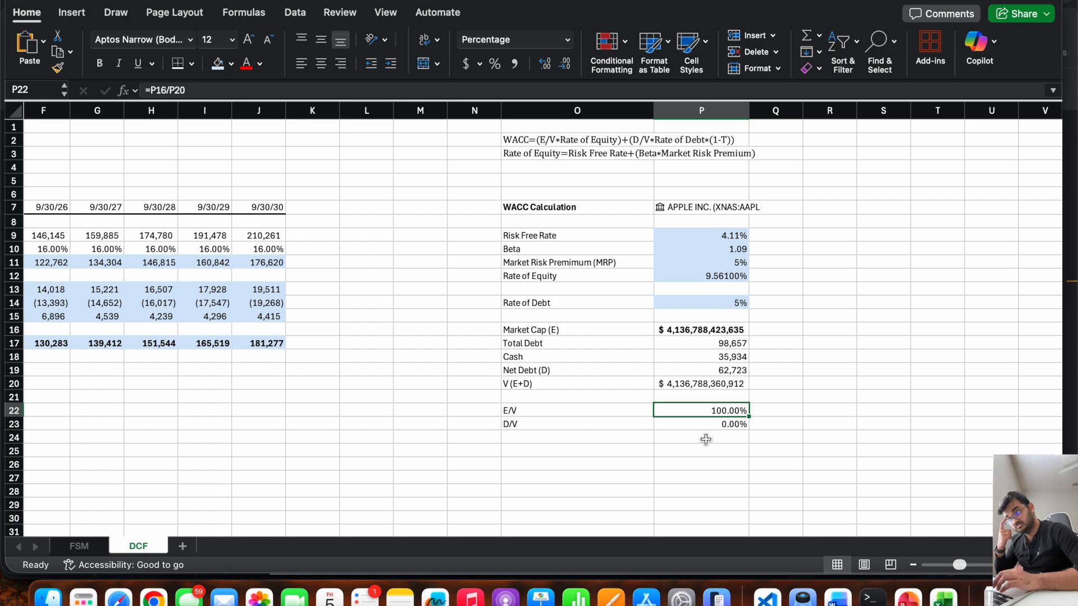
{"action": "key", "text": "Down"}
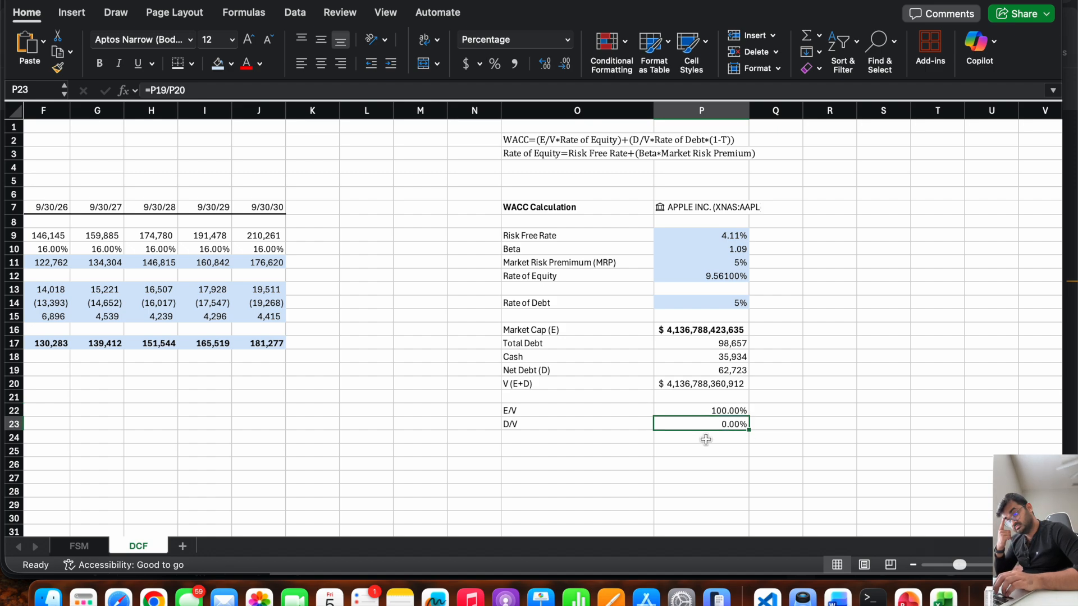
Inspect the D/V percentage in P23 with extra decimal places and restore it to two decimals.
{"action": "key", "text": "Down"}
{"action": "key", "text": "Down"}
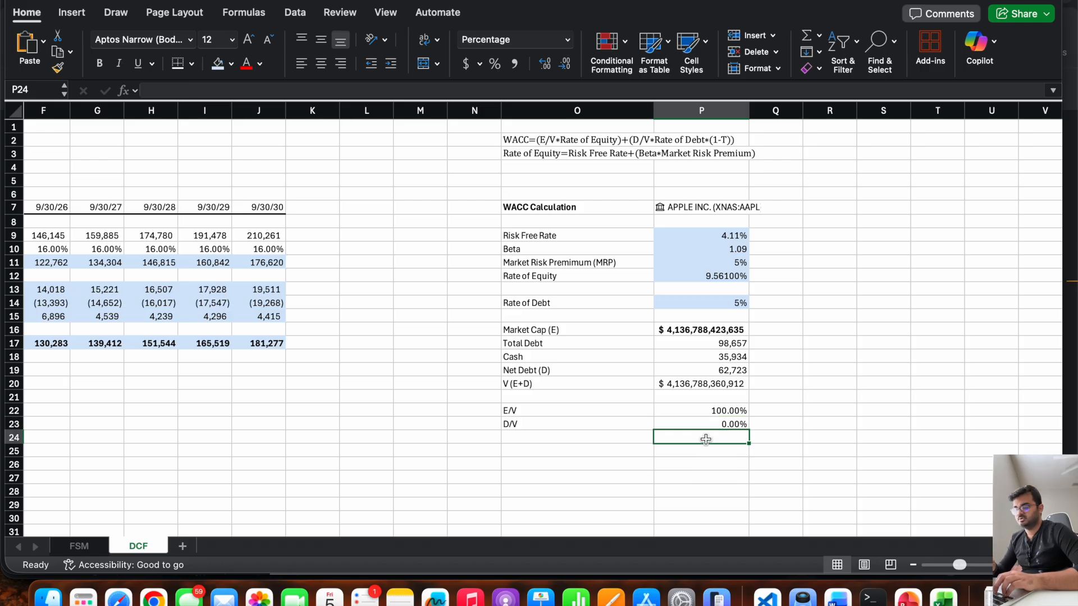
{"action": "key", "text": "Up"}
{"action": "key", "text": "Up"}
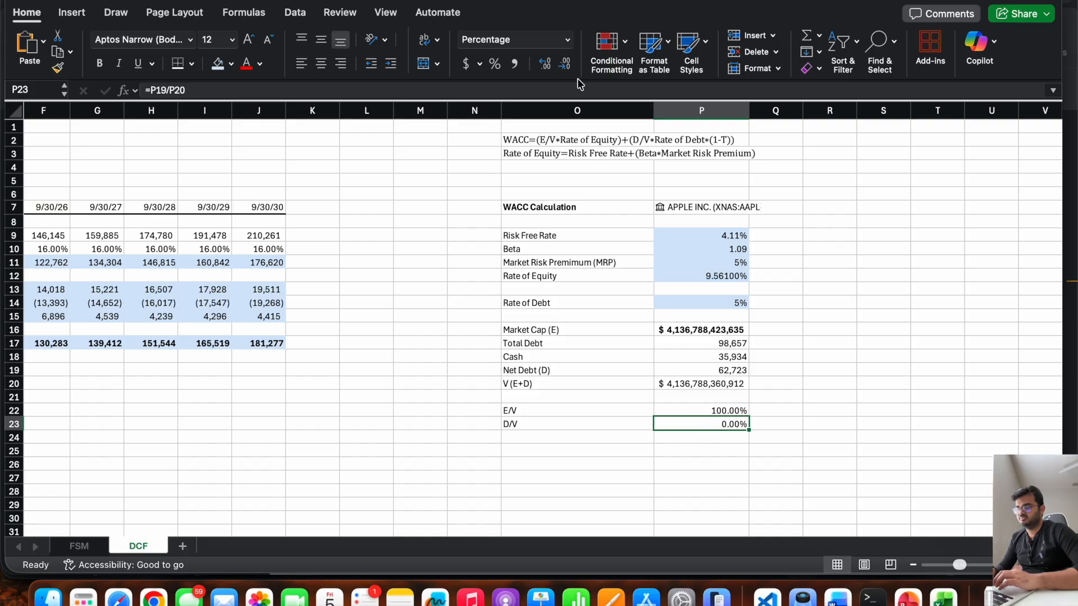
{"action": "left_click", "coordinate": [564, 64]}
{"action": "left_click", "coordinate": [564, 64]}
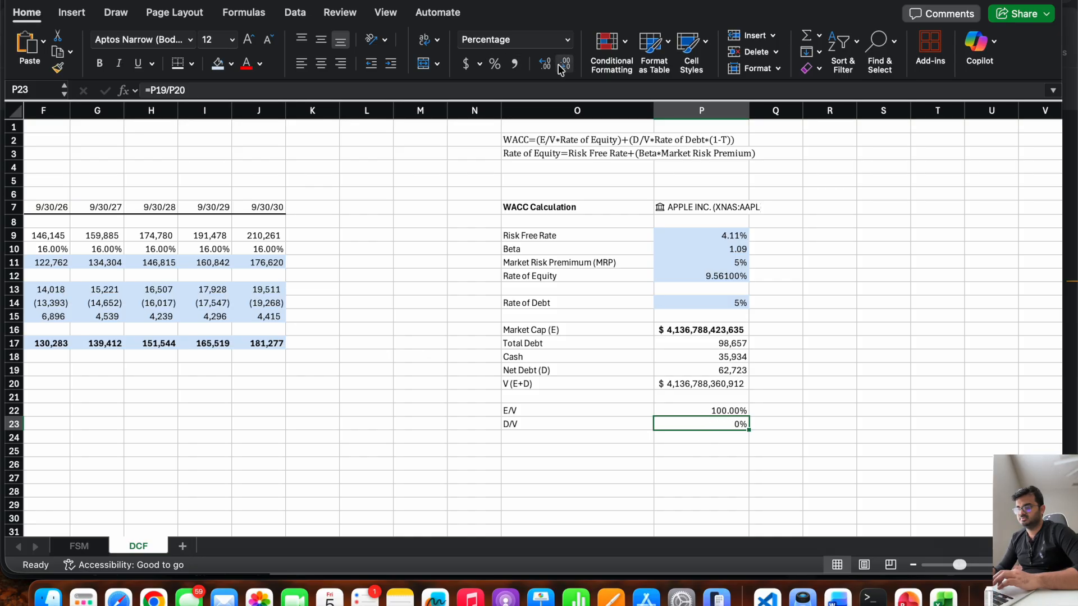
{"action": "left_click", "coordinate": [545, 64]}
{"action": "left_click", "coordinate": [545, 64]}
{"action": "left_click", "coordinate": [545, 64]}
{"action": "left_click", "coordinate": [545, 64]}
{"action": "left_click", "coordinate": [545, 64]}
{"action": "left_click", "coordinate": [545, 64]}
{"action": "left_click", "coordinate": [545, 64]}
{"action": "left_click", "coordinate": [546, 64]}
{"action": "left_click", "coordinate": [545, 64]}
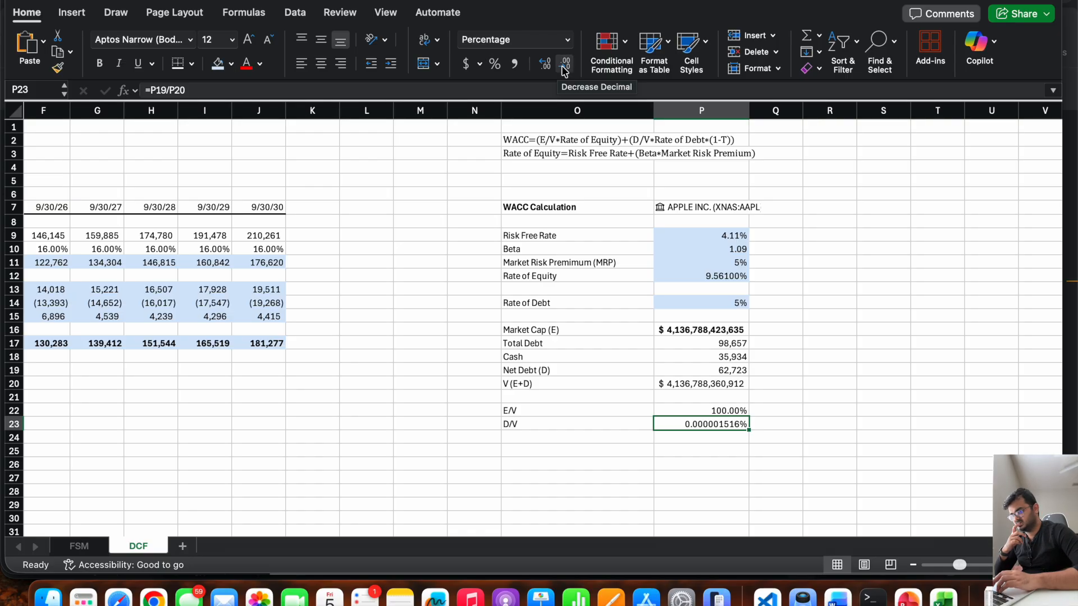
{"action": "left_click", "coordinate": [563, 68]}
{"action": "left_click", "coordinate": [564, 69]}
{"action": "left_click", "coordinate": [563, 69]}
{"action": "left_click", "coordinate": [564, 69]}
{"action": "left_click", "coordinate": [564, 69]}
{"action": "left_click", "coordinate": [564, 68]}
{"action": "left_click", "coordinate": [563, 68]}
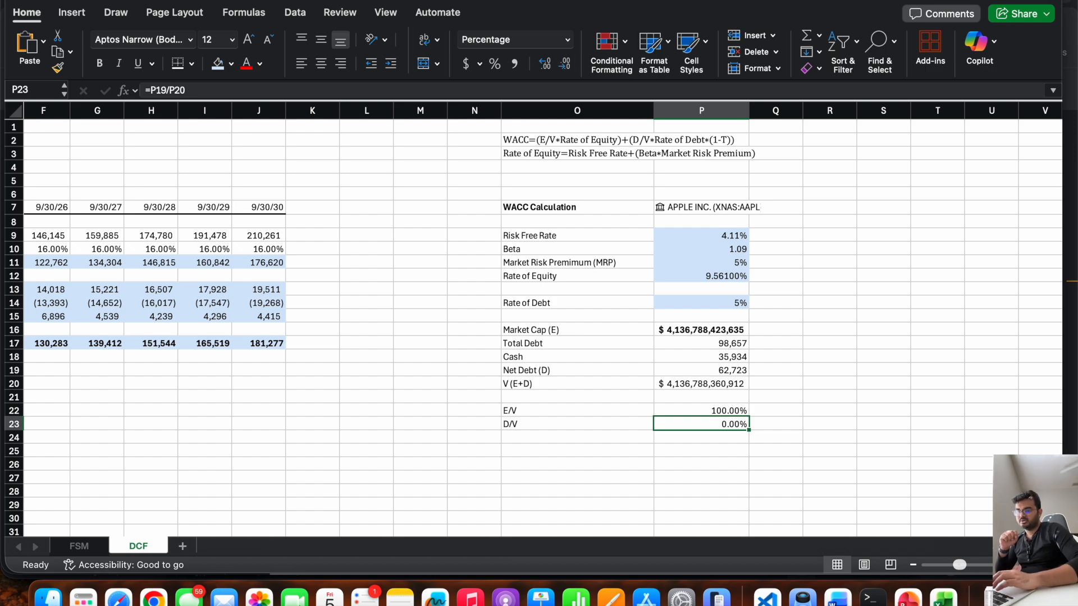
Switch to Apple's annual report PDF in the browser and check the reporting units of the consolidated balance sheet.
{"action": "left_click", "coordinate": [1069, 154]}
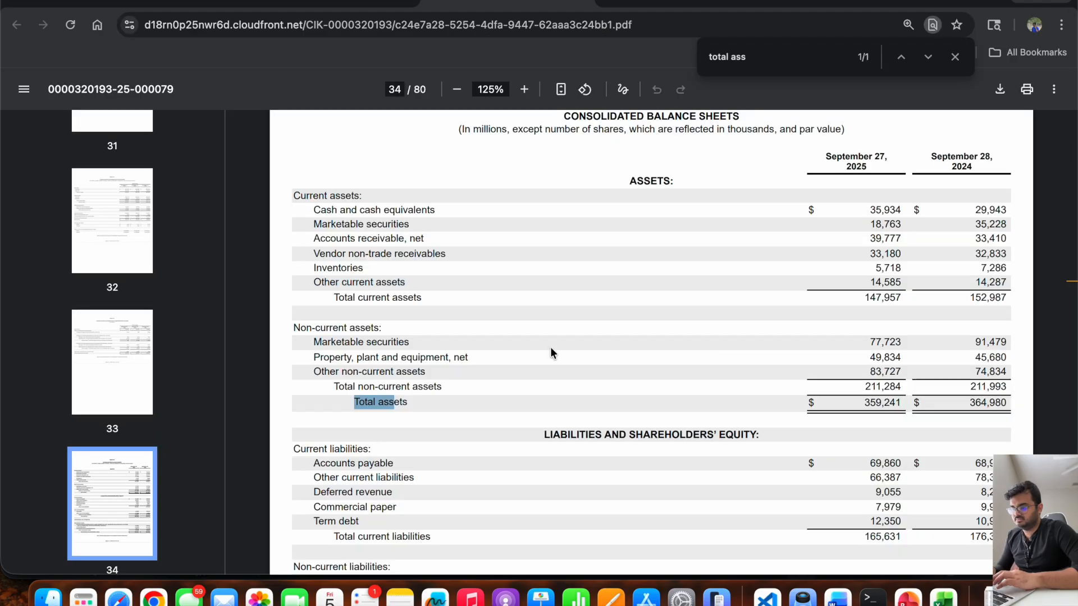
{"action": "scroll", "coordinate": [551, 351], "scroll_direction": "up", "scroll_amount": 1}
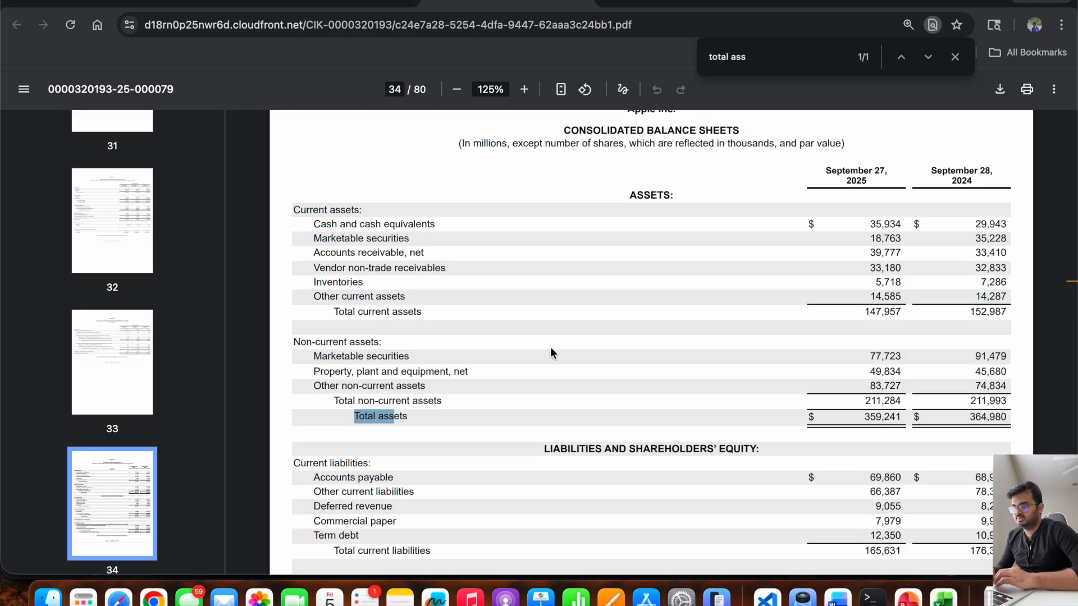
{"action": "scroll", "coordinate": [514, 464], "scroll_direction": "down", "scroll_amount": 5}
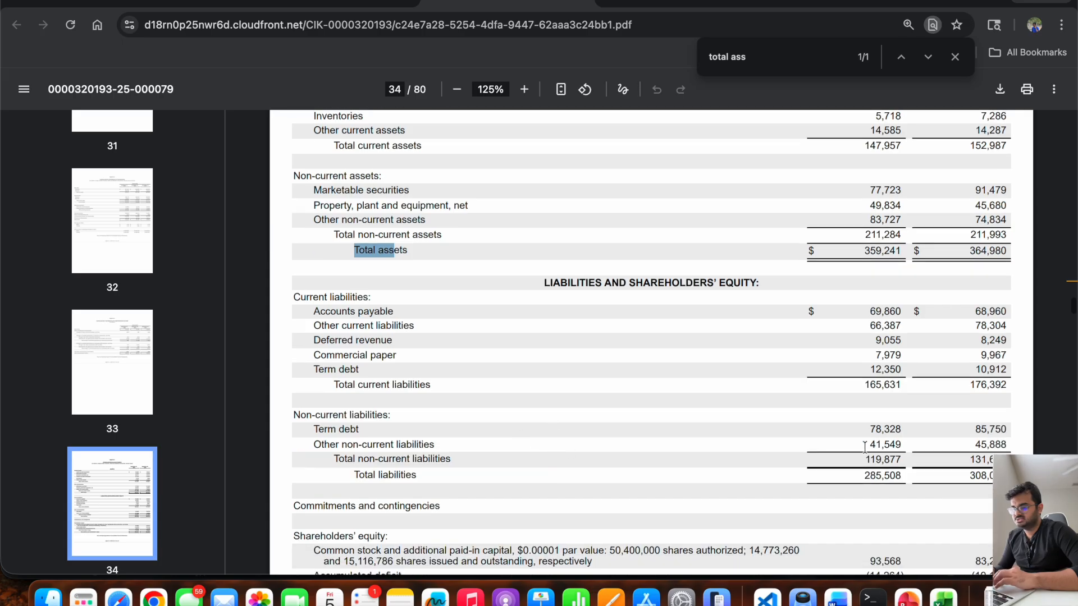
{"action": "left_click_drag", "start_coordinate": [868, 429], "coordinate": [916, 429]}
{"action": "scroll", "coordinate": [879, 412], "scroll_direction": "up", "scroll_amount": 1}
{"action": "scroll", "coordinate": [879, 413], "scroll_direction": "up", "scroll_amount": 5}
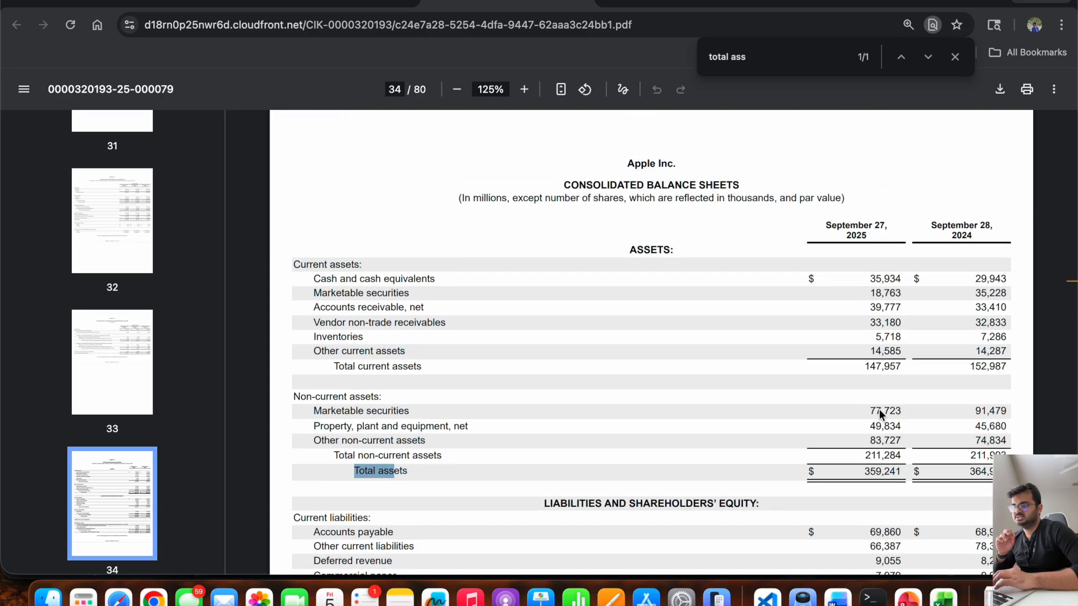
{"action": "double_click", "coordinate": [488, 199]}
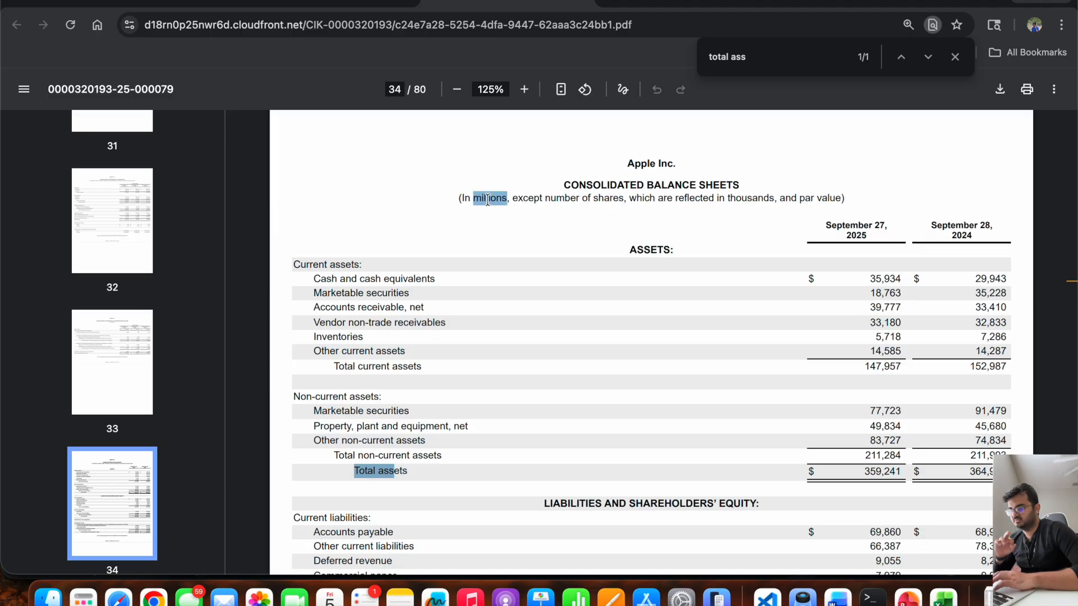
Switch back to Excel and convert the market cap in P16 to millions by dividing its formula by 10^6.
{"action": "key", "text": "super+Tab"}
{"action": "left_click", "coordinate": [704, 330]}
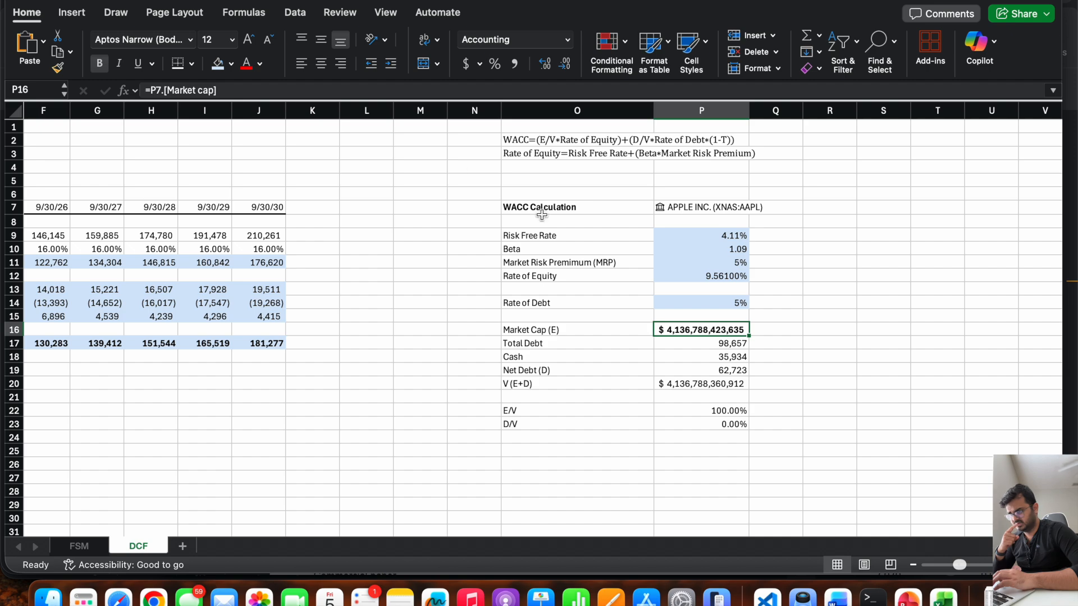
{"action": "left_click", "coordinate": [439, 94]}
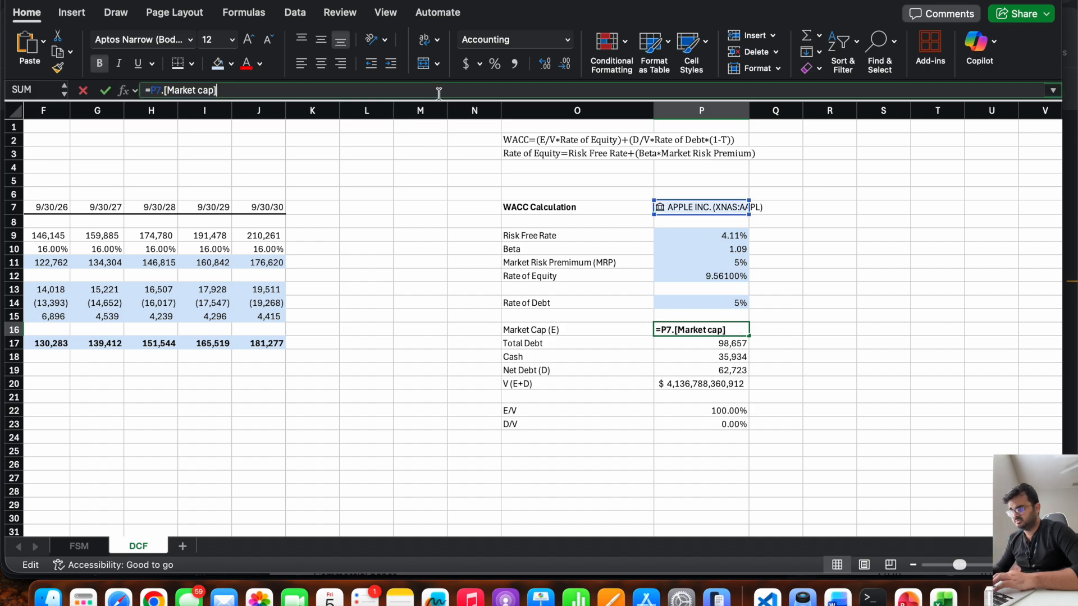
{"action": "type", "text": "/10^6"}
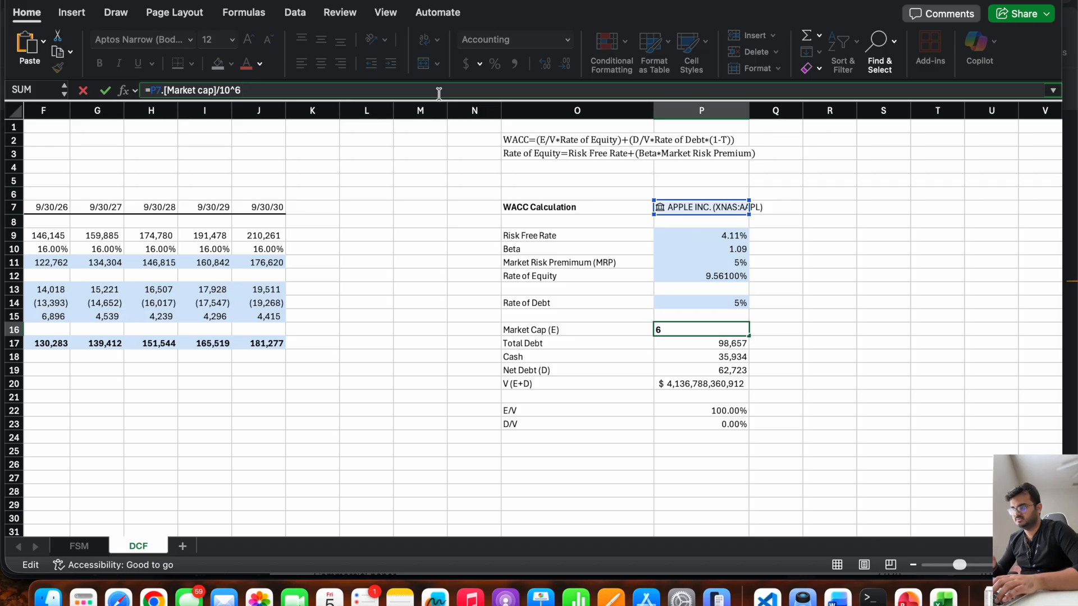
{"action": "key", "text": "Return"}
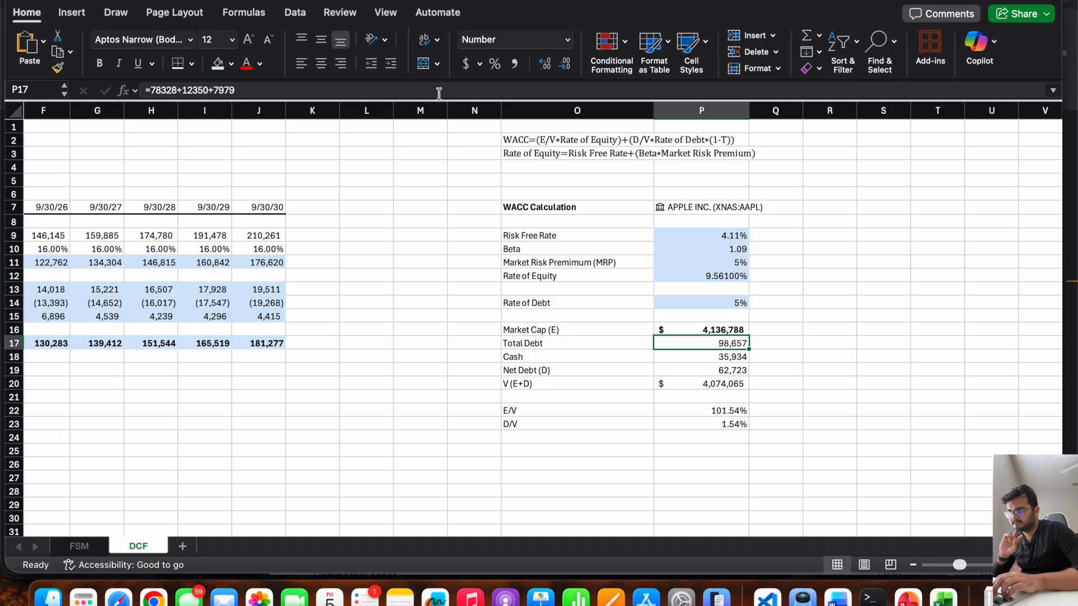
Review the net debt and ratio formulas, and correct the total value V in P20 to =P16+P19.
{"action": "key", "text": "Down"}
{"action": "key", "text": "Down"}
{"action": "key", "text": "Down"}
{"action": "key", "text": "Down"}
{"action": "key", "text": "Down"}
{"action": "key", "text": "Down"}
{"action": "key", "text": "Up"}
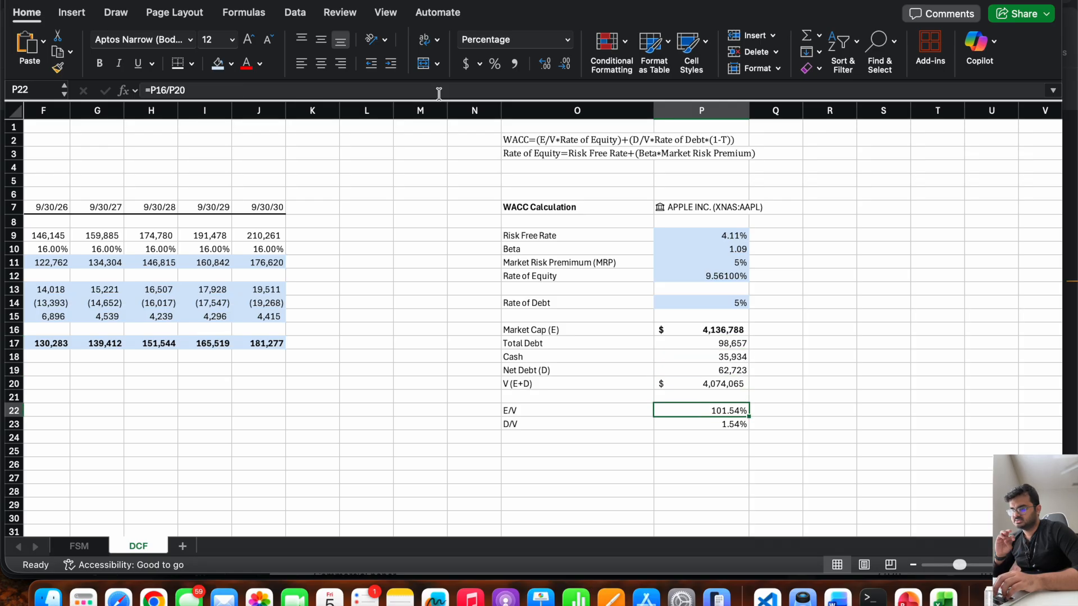
{"action": "key", "text": "Up"}
{"action": "key", "text": "Up"}
{"action": "key", "text": "Up"}
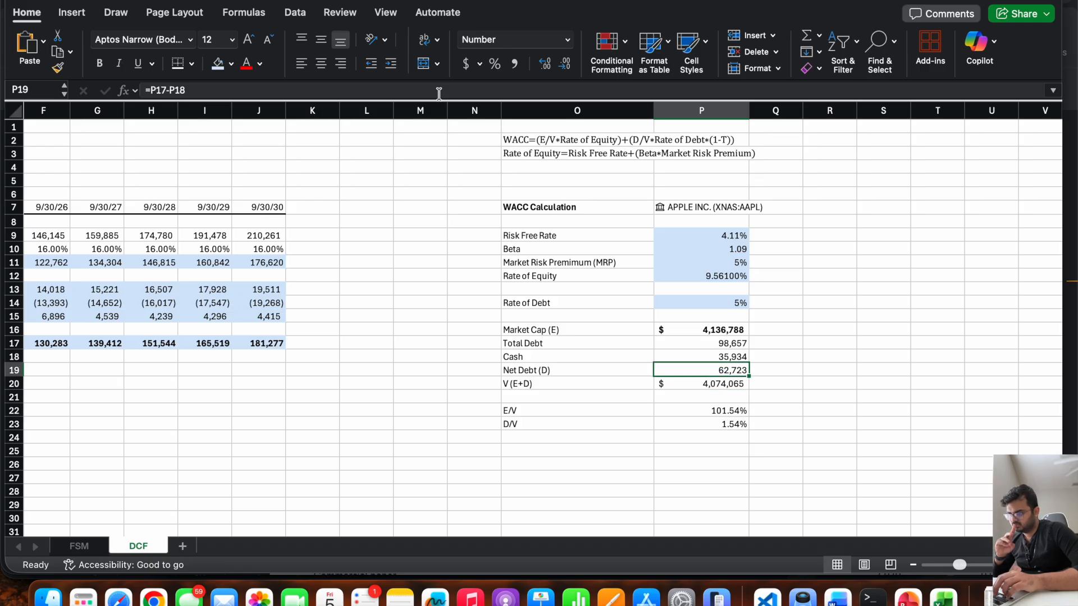
{"action": "key", "text": "Down"}
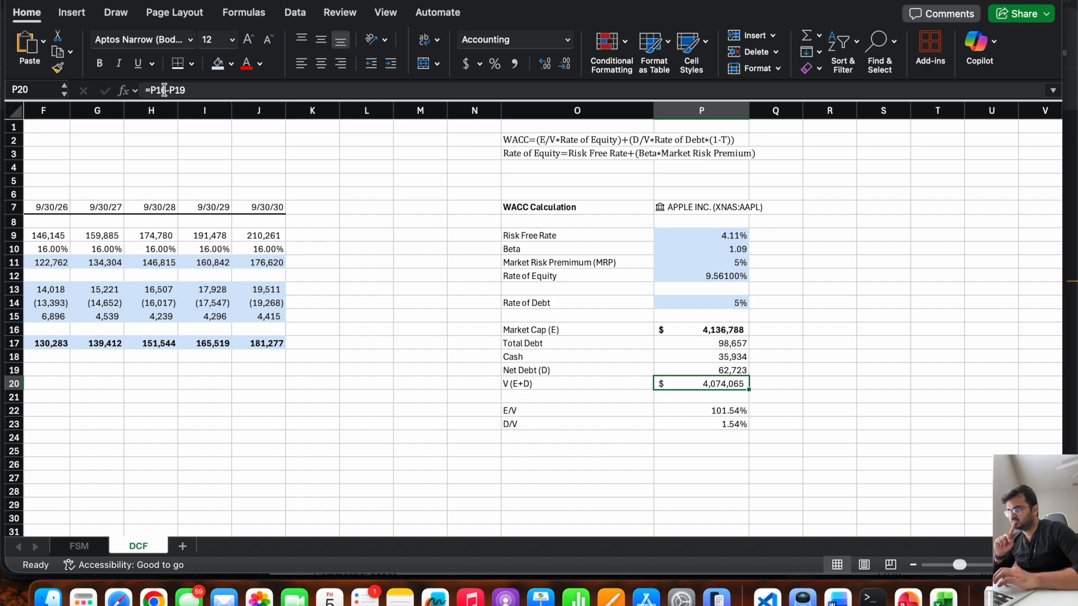
{"action": "left_click", "coordinate": [166, 90]}
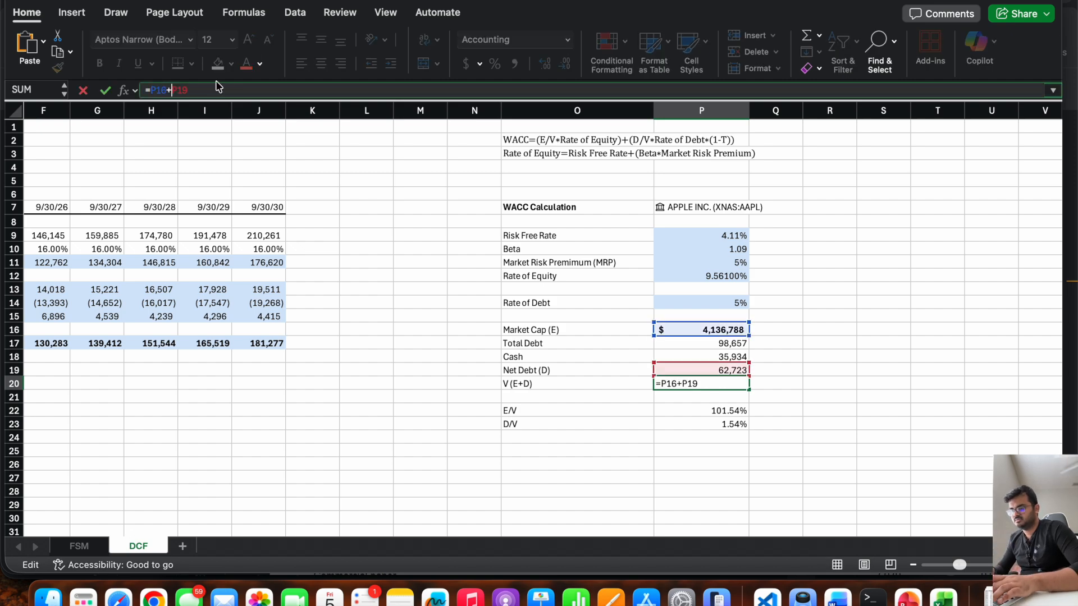
{"action": "key", "text": "Return"}
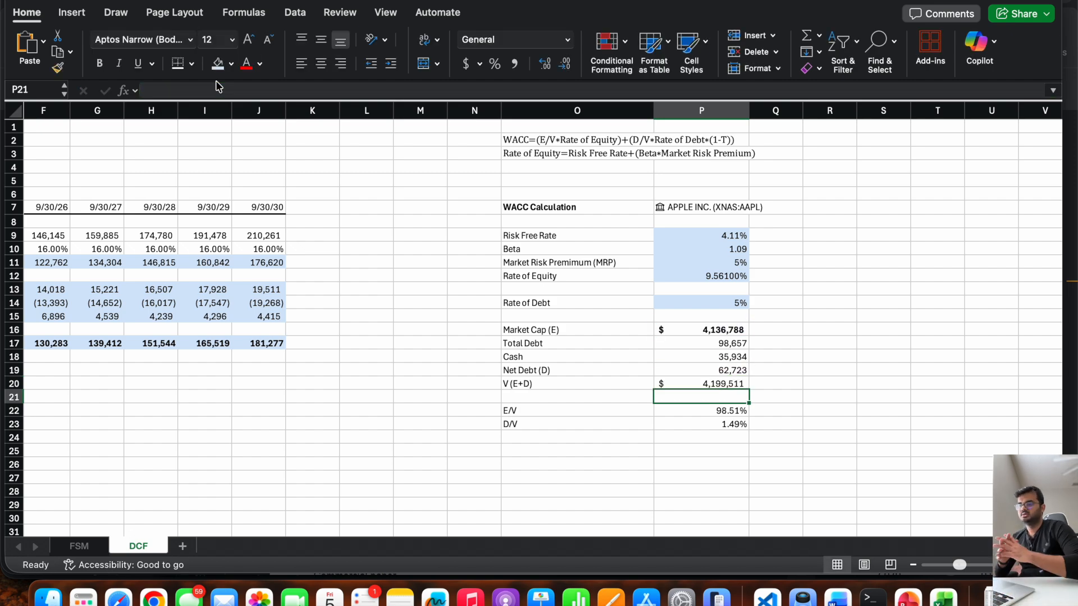
Check the E/V and D/V ratios and label cell O25 "WACC".
{"action": "key", "text": "Down"}
{"action": "key", "text": "Down"}
{"action": "key", "text": "Down"}
{"action": "key", "text": "Up"}
{"action": "key", "text": "Down"}
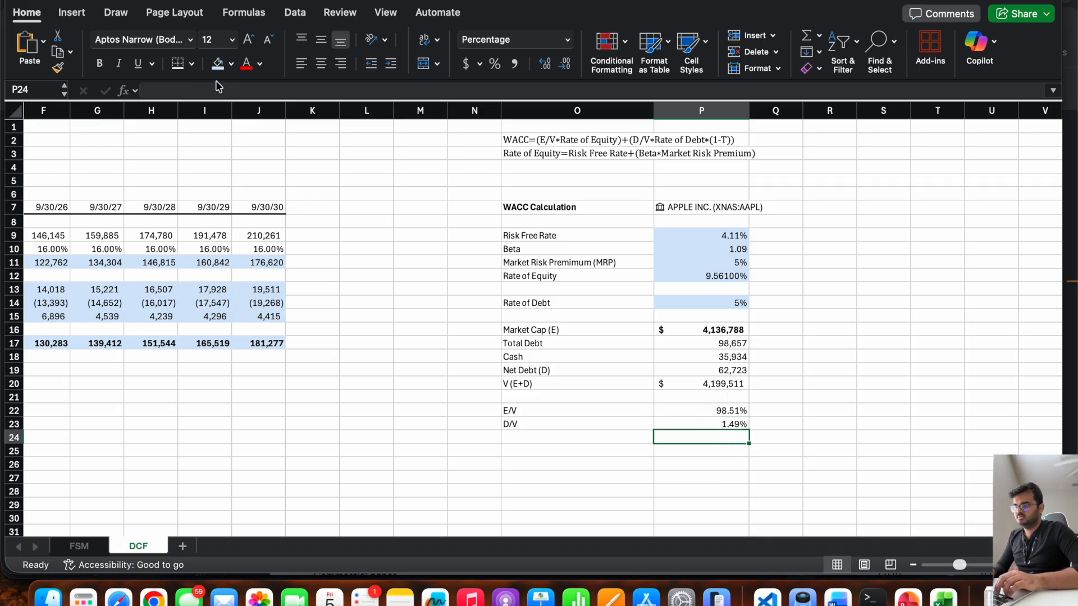
{"action": "key", "text": "Down"}
{"action": "key", "text": "Left"}
{"action": "type", "text": "WACC"}
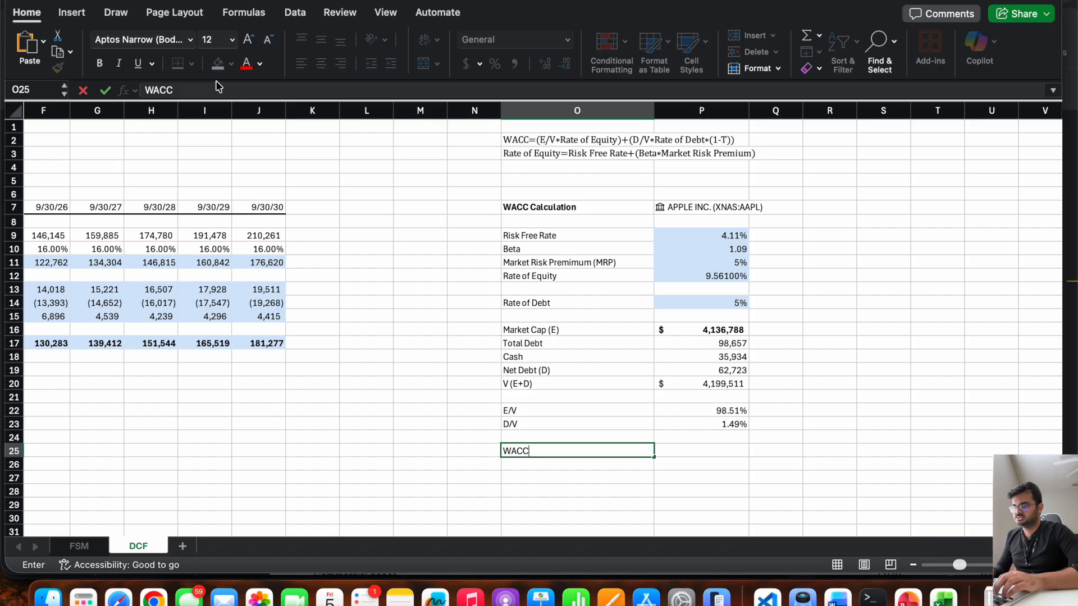
{"action": "key", "text": "Right"}
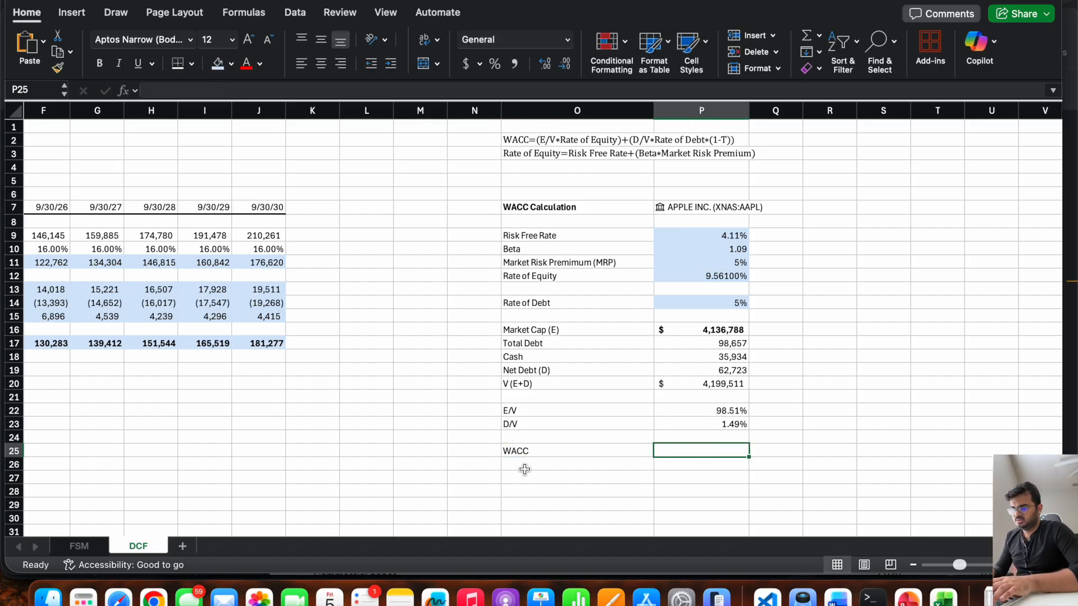
Begin the WACC formula in P25 with the equity term, E/V times rate of equity: =(P22*P12)+(.
{"action": "type", "text": "=("}
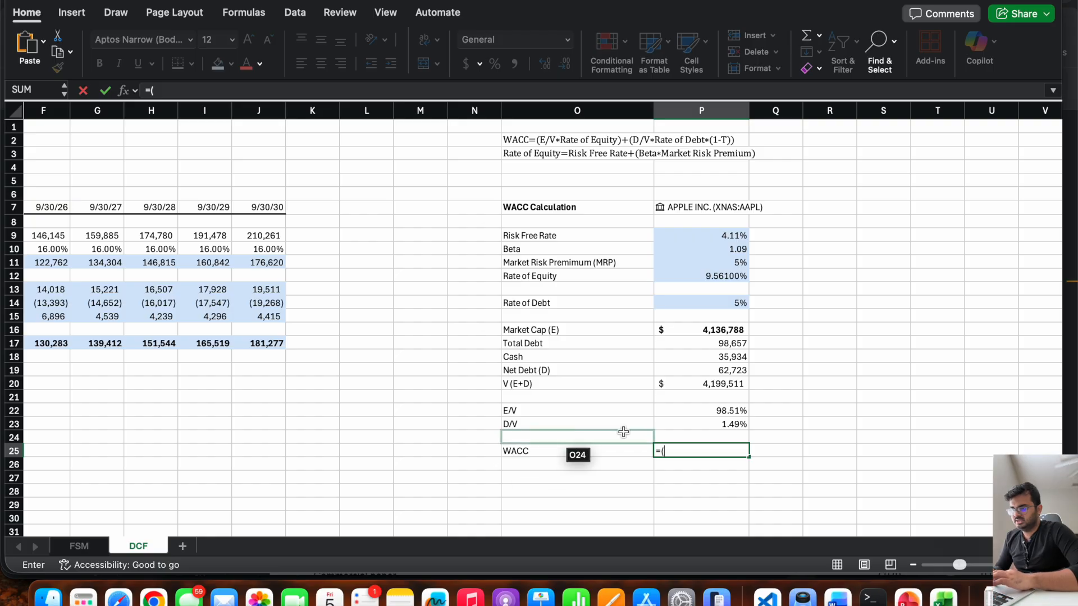
{"action": "left_click", "coordinate": [659, 408]}
{"action": "type", "text": "*"}
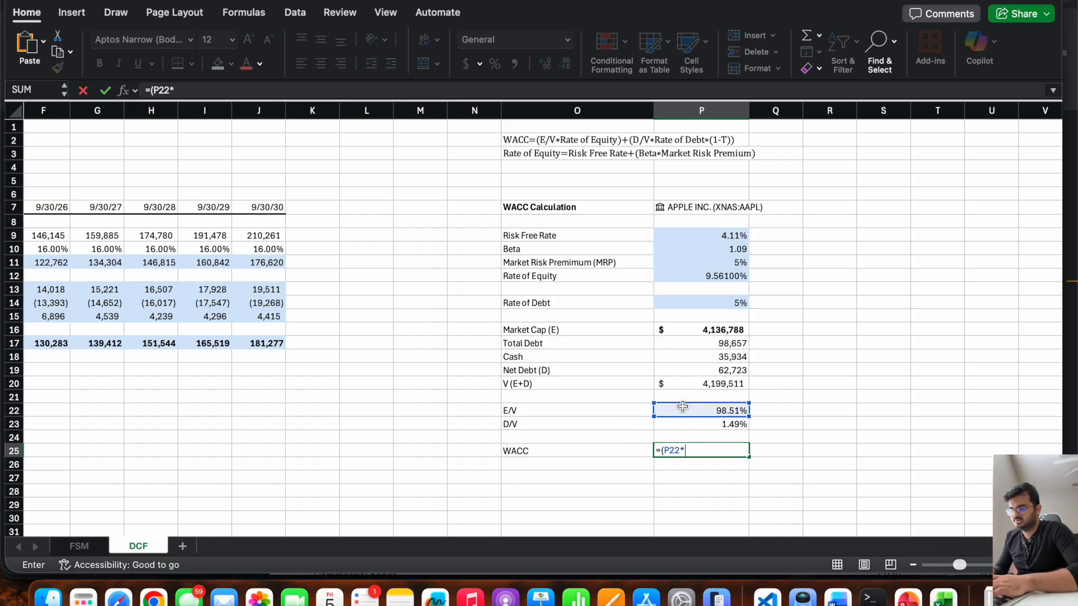
{"action": "left_click", "coordinate": [694, 278]}
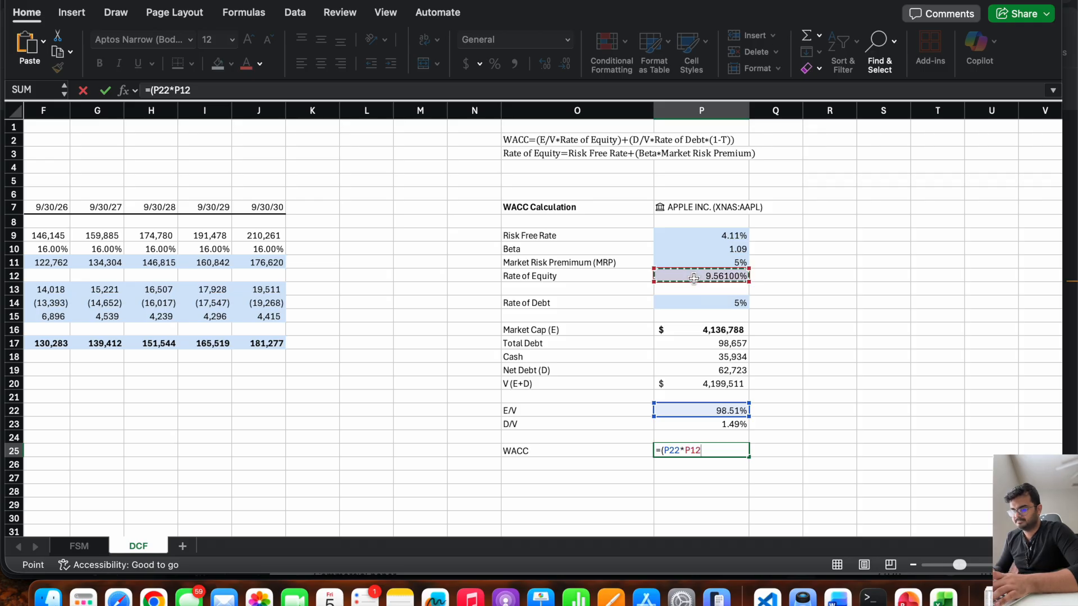
{"action": "type", "text": ")+(1"}
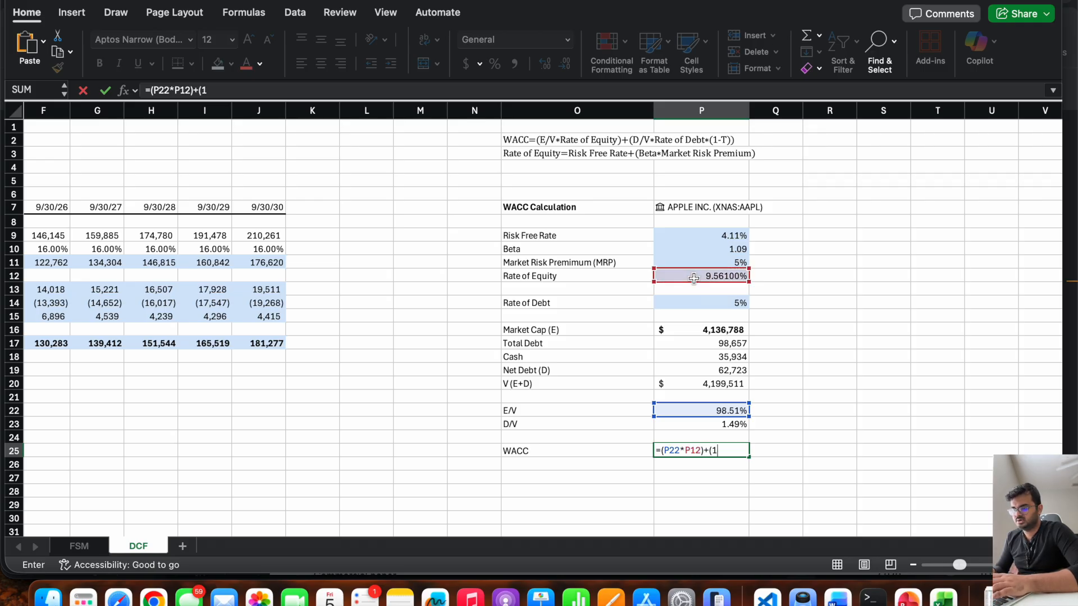
{"action": "key", "text": "BackSpace"}
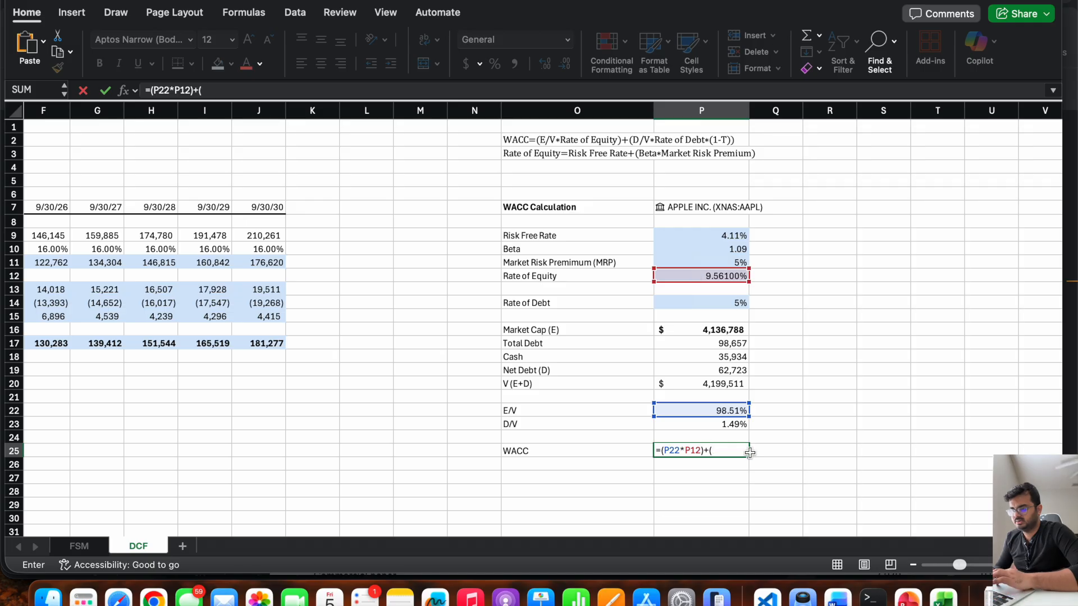
Complete the WACC formula in P25 with the after-tax debt term, using the FSM sheet's 2025A tax rate: =(P22*P12)+(P23*P14*(1-FSM!F35)).
{"action": "left_click", "coordinate": [700, 425]}
{"action": "type", "text": "*"}
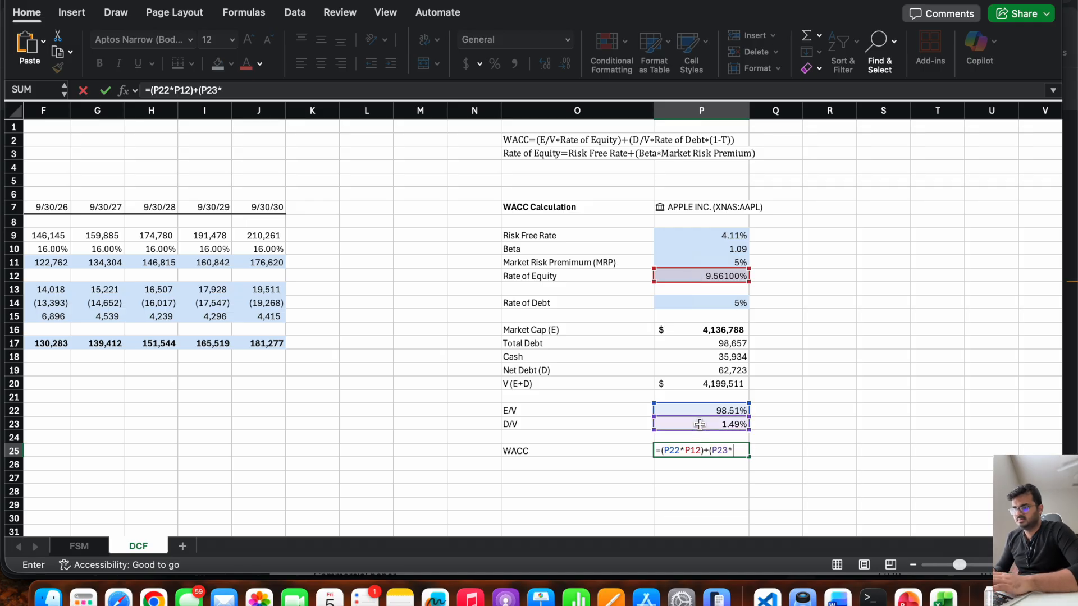
{"action": "left_click", "coordinate": [705, 302]}
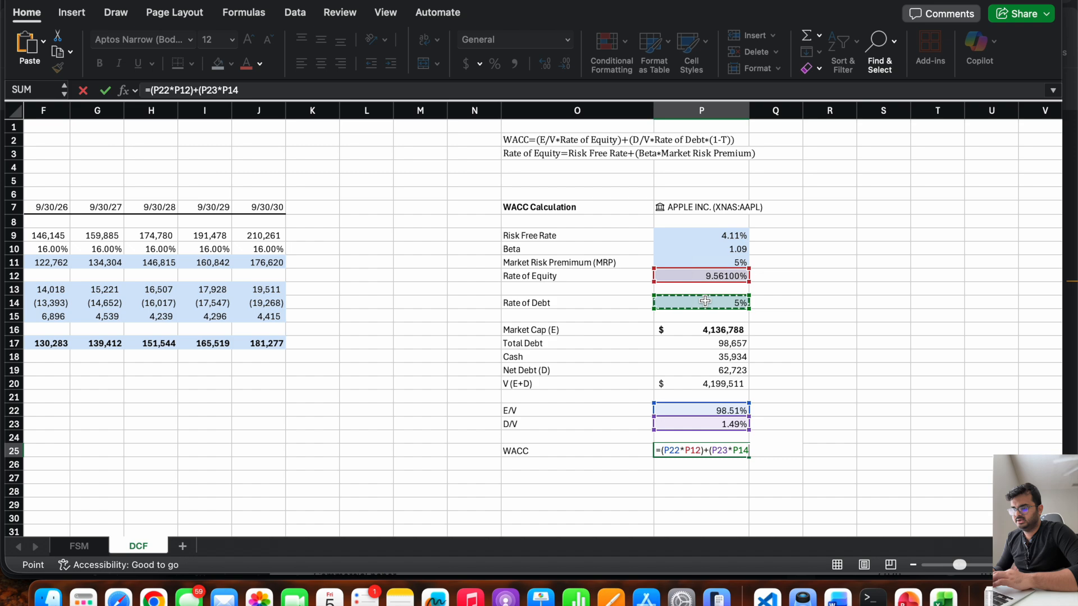
{"action": "type", "text": "*(1-"}
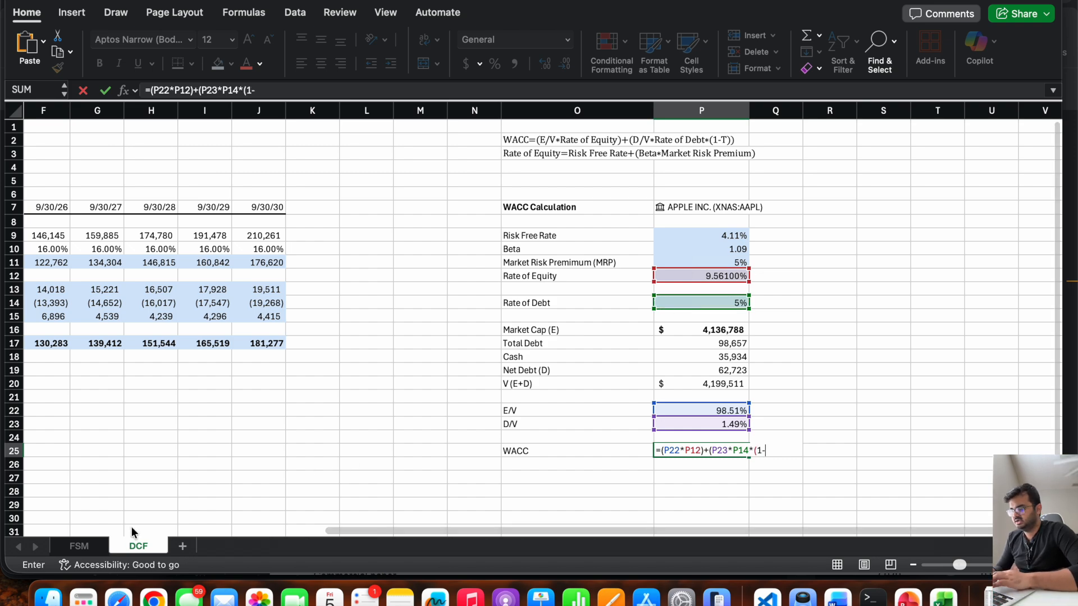
{"action": "left_click", "coordinate": [79, 546]}
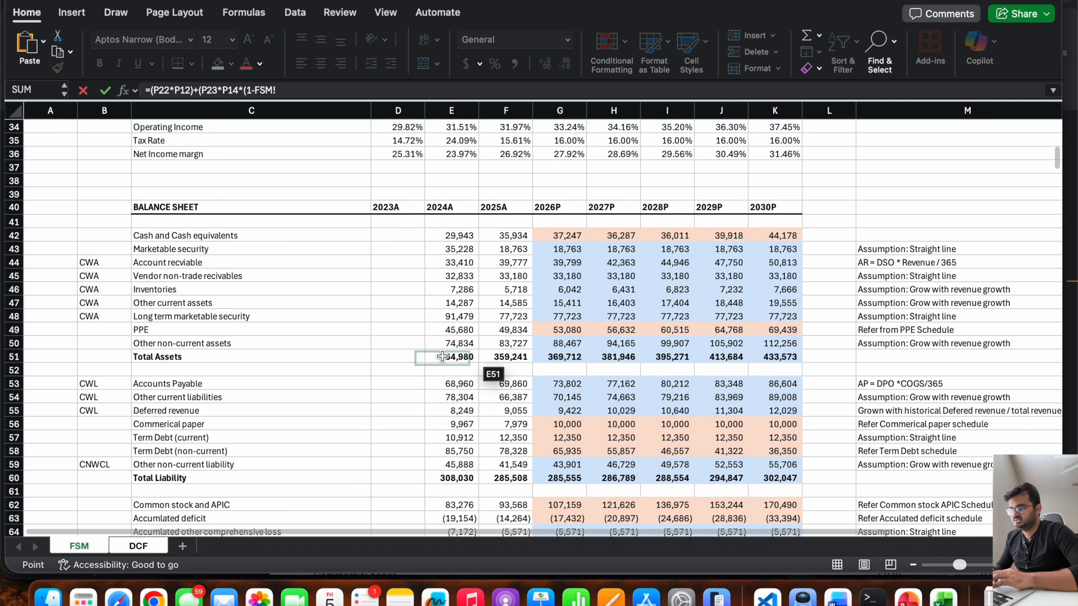
{"action": "scroll", "coordinate": [450, 352], "scroll_direction": "up", "scroll_amount": 5}
{"action": "scroll", "coordinate": [450, 353], "scroll_direction": "up", "scroll_amount": 1}
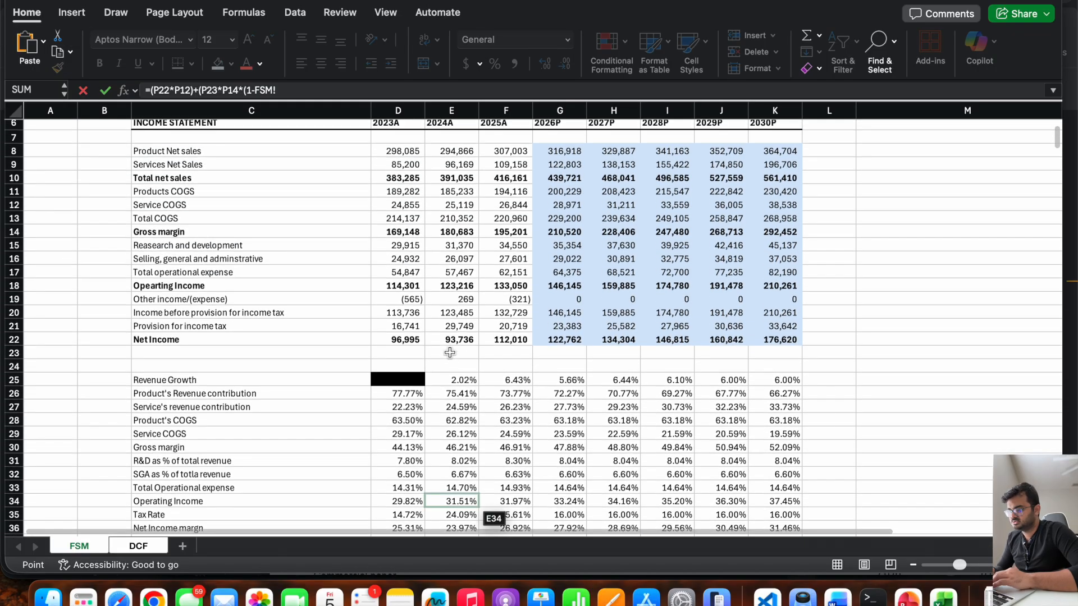
{"action": "scroll", "coordinate": [450, 352], "scroll_direction": "down", "scroll_amount": 3}
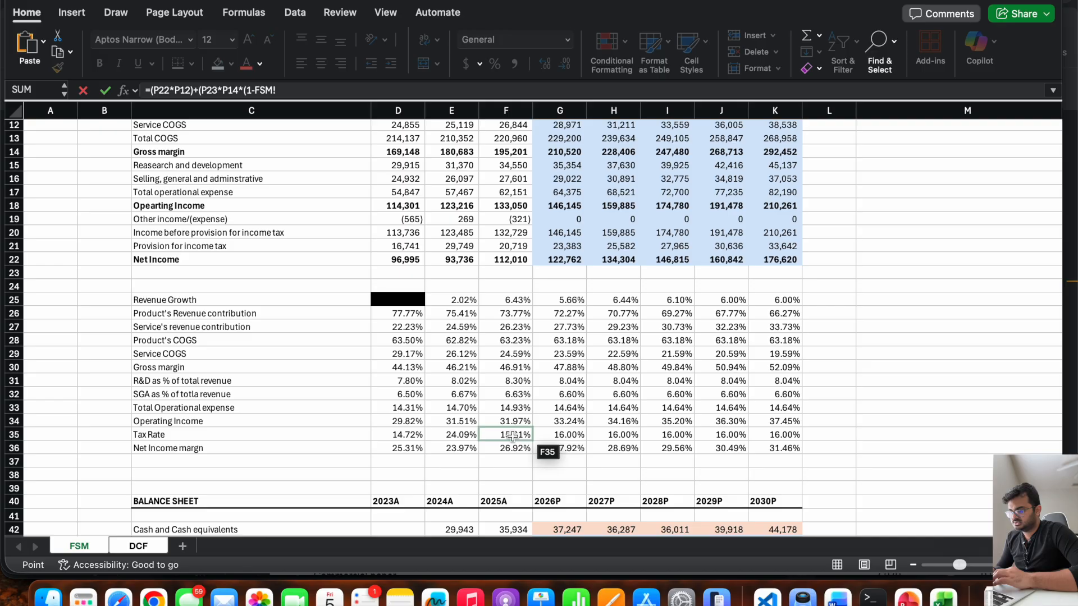
{"action": "left_click", "coordinate": [512, 435]}
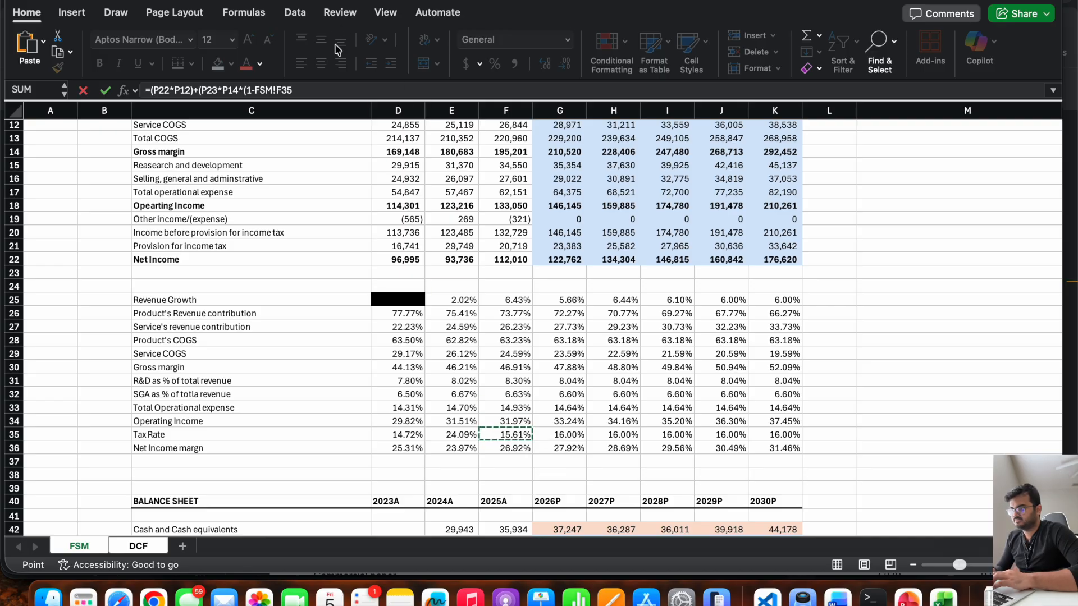
{"action": "key", "text": "Return"}
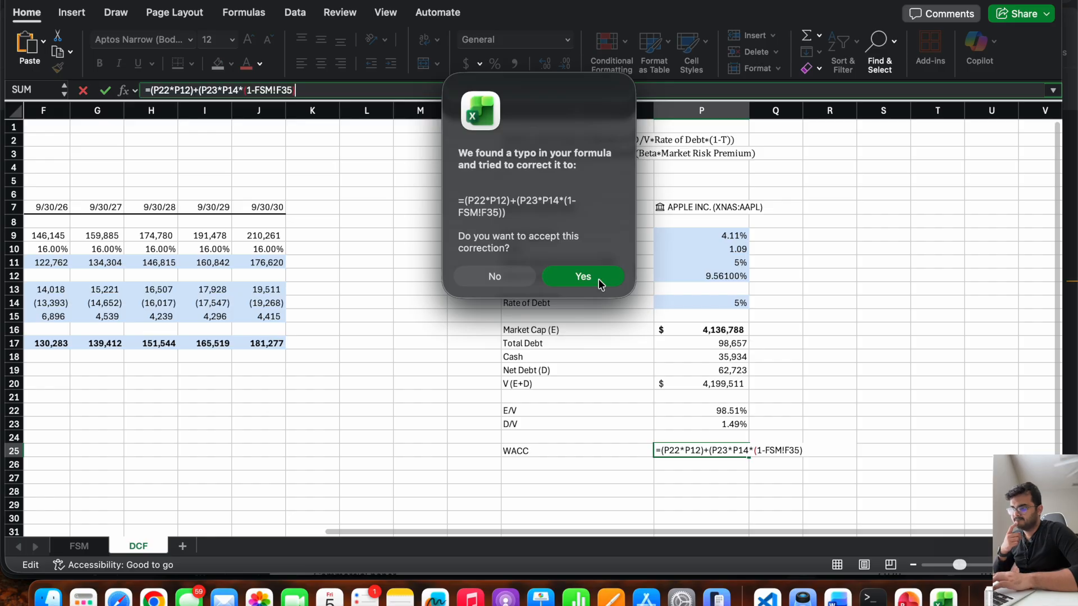
{"action": "left_click", "coordinate": [600, 283]}
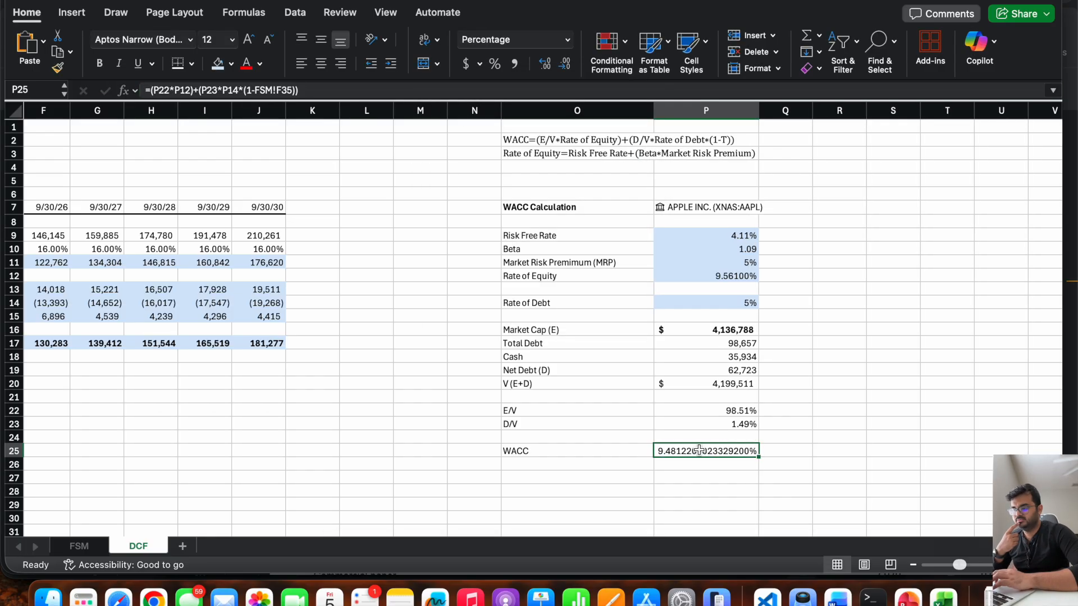
Bold the WACC label and its value in O25:P25.
{"action": "scroll", "coordinate": [708, 458], "scroll_direction": "left", "scroll_amount": 2}
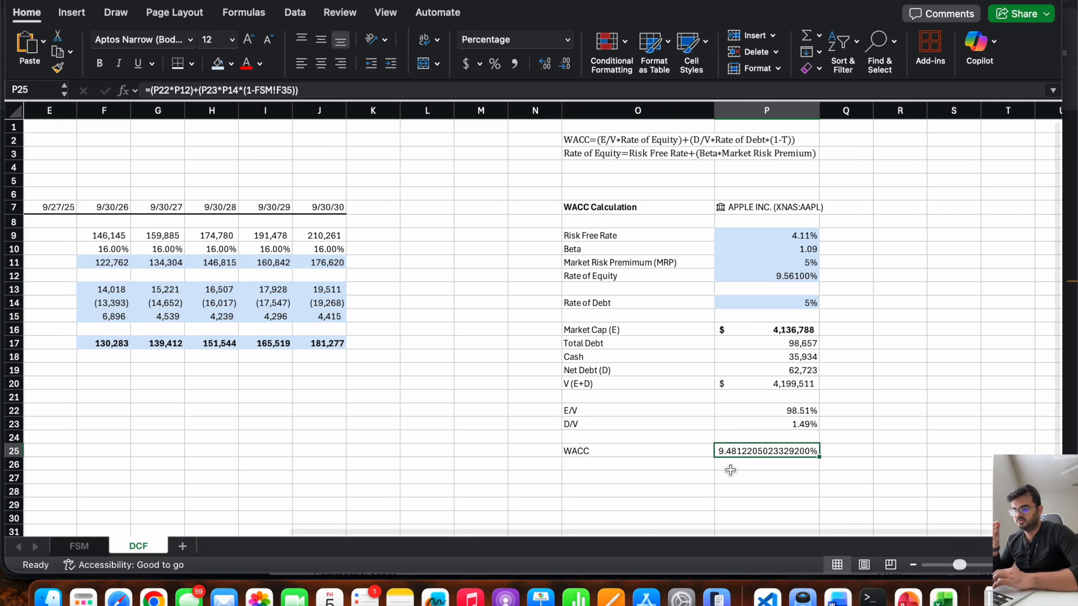
{"action": "scroll", "coordinate": [730, 470], "scroll_direction": "left", "scroll_amount": 1}
{"action": "scroll", "coordinate": [730, 470], "scroll_direction": "right", "scroll_amount": 1}
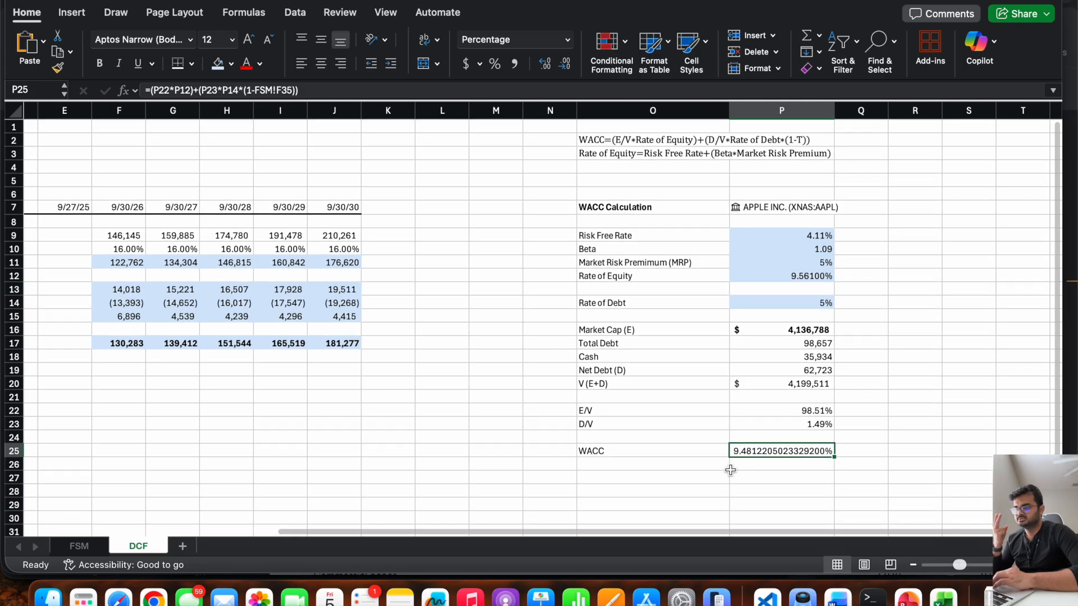
{"action": "left_click_drag", "start_coordinate": [659, 450], "coordinate": [738, 451]}
{"action": "key", "text": "super+b"}
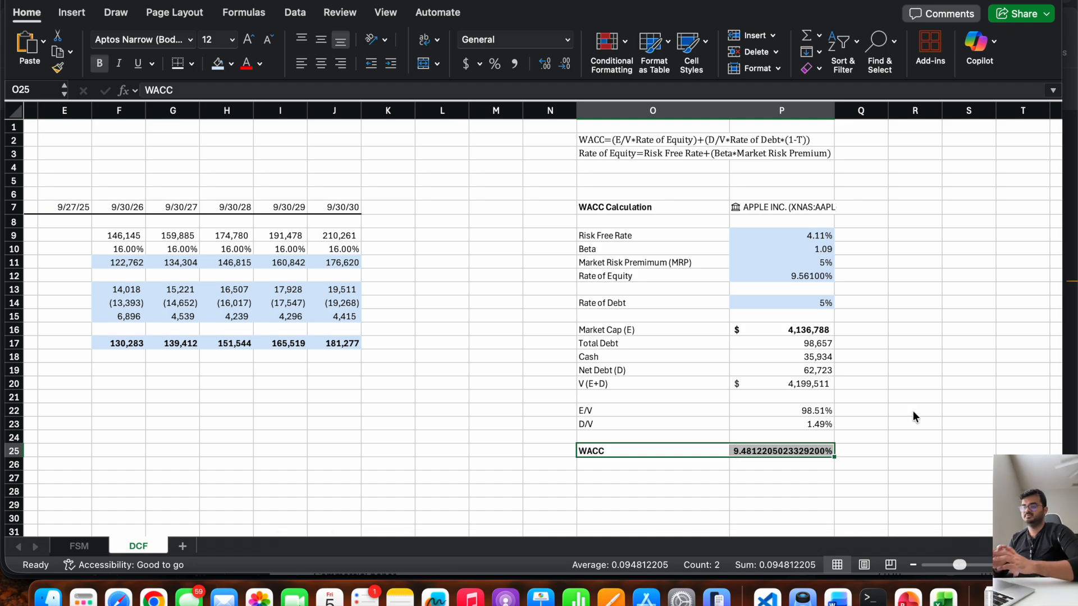
Review the "Steps for Discounted Cash Flow" slide in PowerPoint, and return to Excel to inspect the 9/30/30 unlevered free cash flow cell.
{"action": "left_click", "coordinate": [908, 597]}
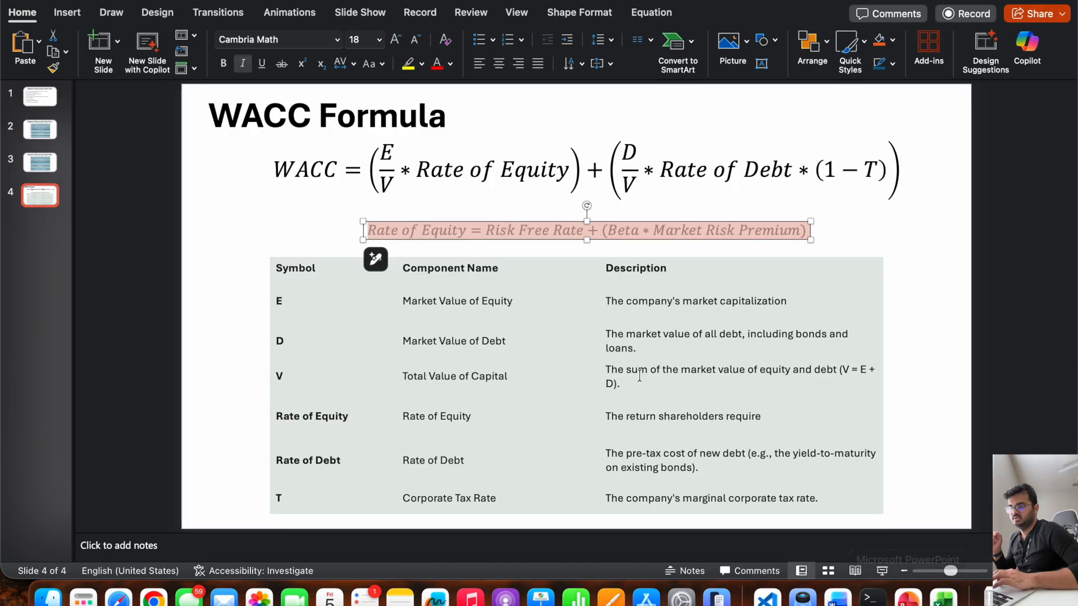
{"action": "left_click", "coordinate": [54, 164]}
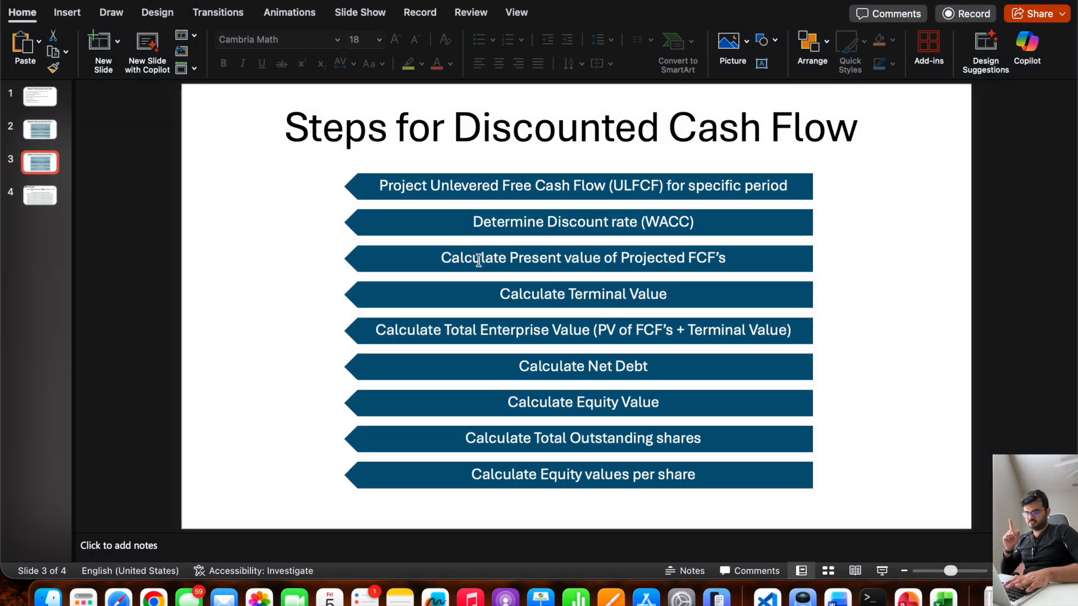
{"action": "left_click", "coordinate": [944, 599]}
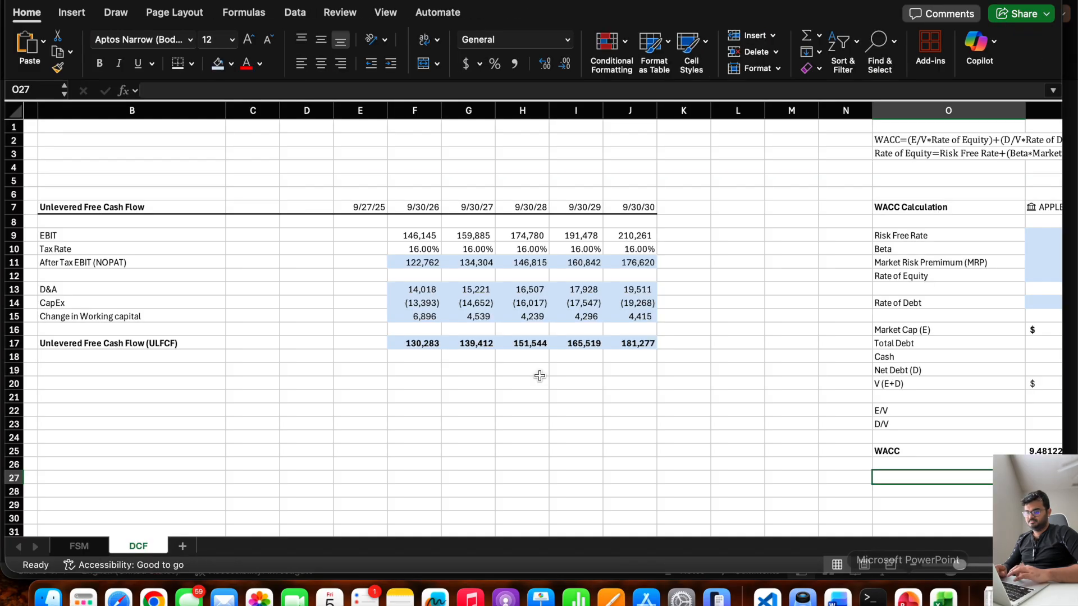
{"action": "left_click", "coordinate": [636, 350]}
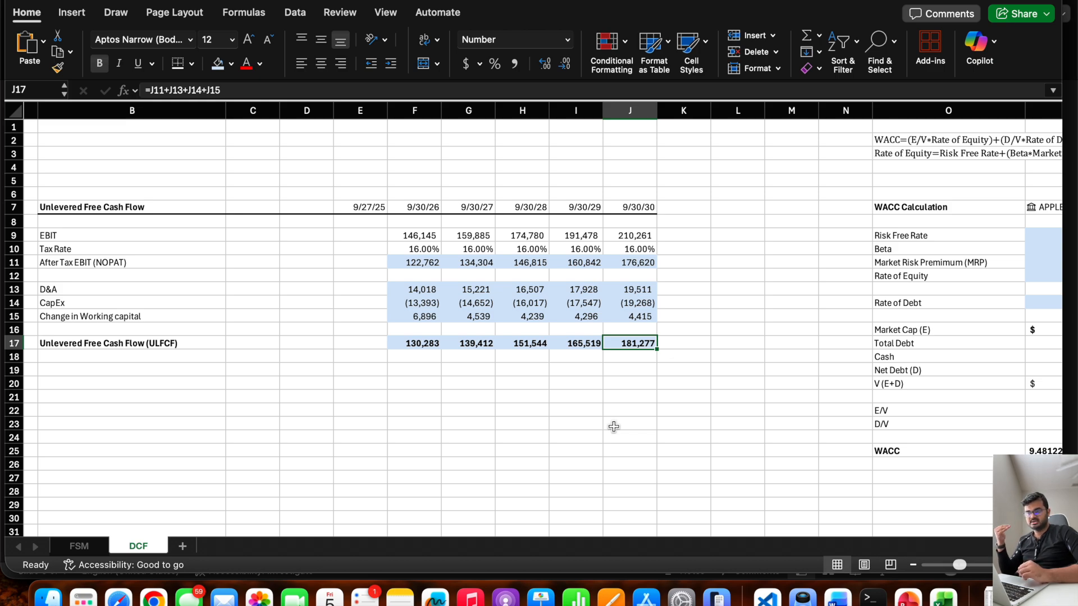
Add the bold note "All $ are in Millions" in cell B3 above the unlevered free cash flow table.
{"action": "scroll", "coordinate": [397, 378], "scroll_direction": "left", "scroll_amount": 2}
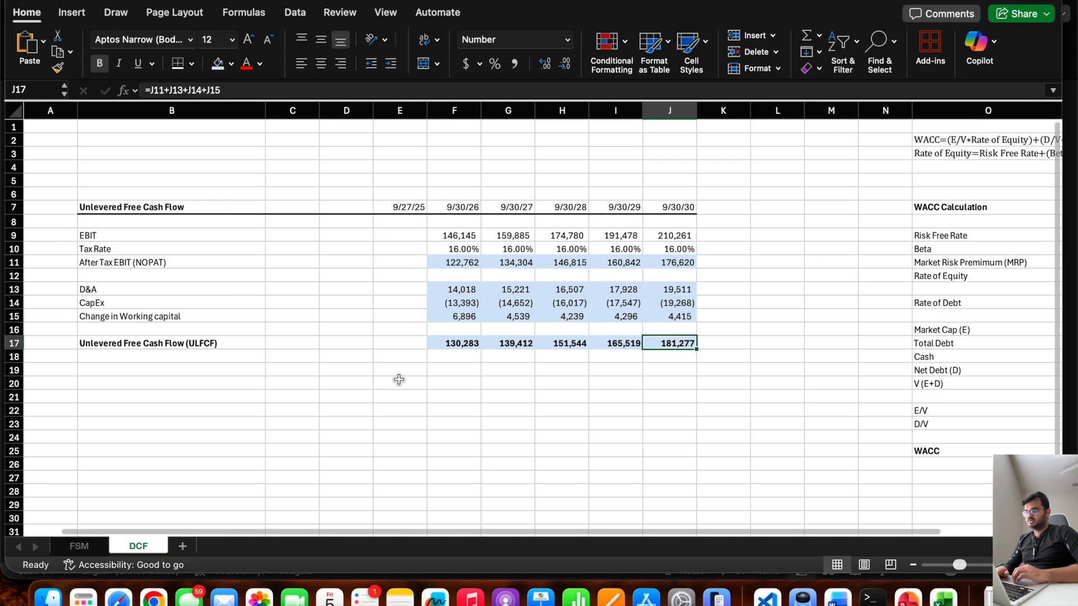
{"action": "left_click", "coordinate": [134, 167]}
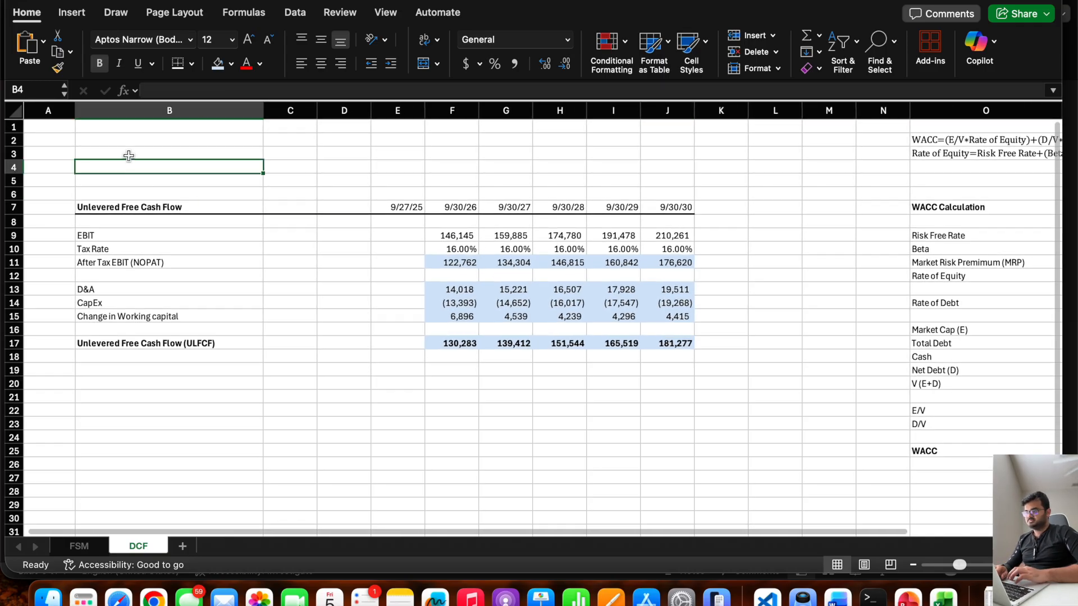
{"action": "left_click", "coordinate": [129, 155]}
{"action": "type", "text": "All $ a"}
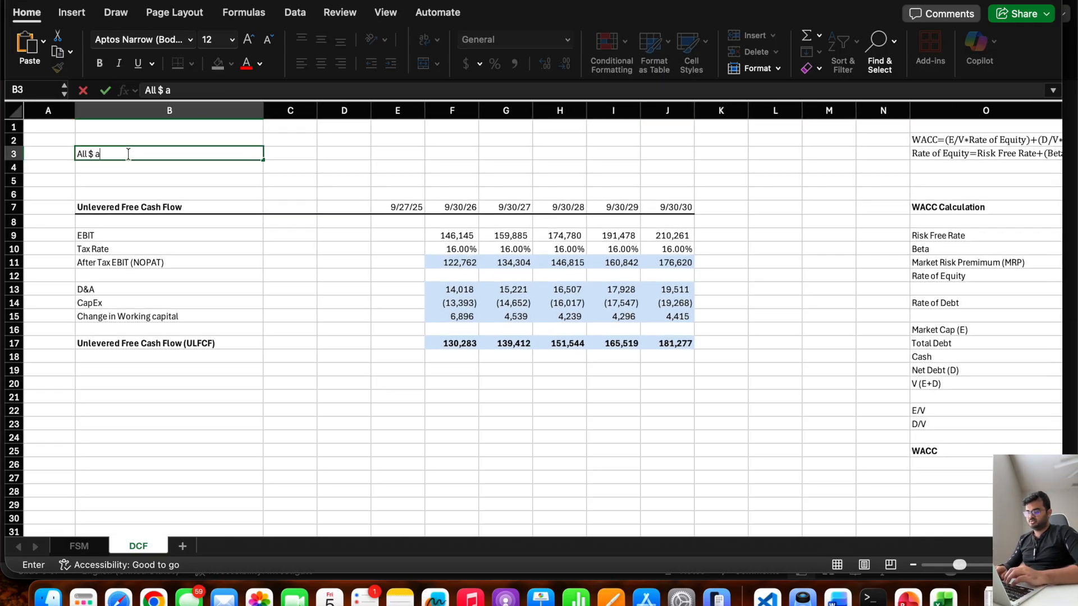
{"action": "type", "text": "re in Millions"}
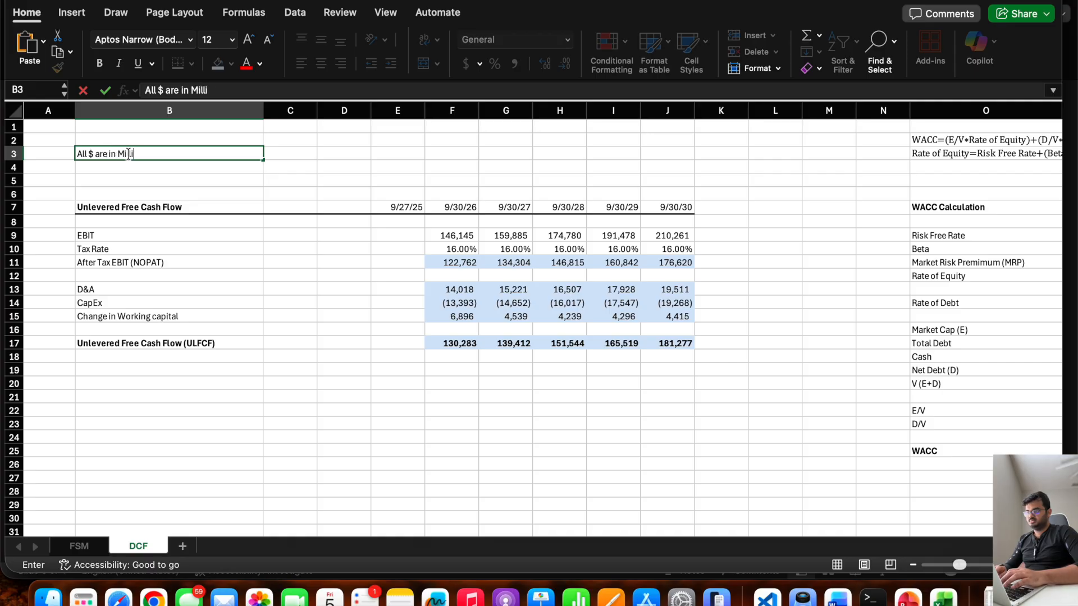
{"action": "key", "text": "Return"}
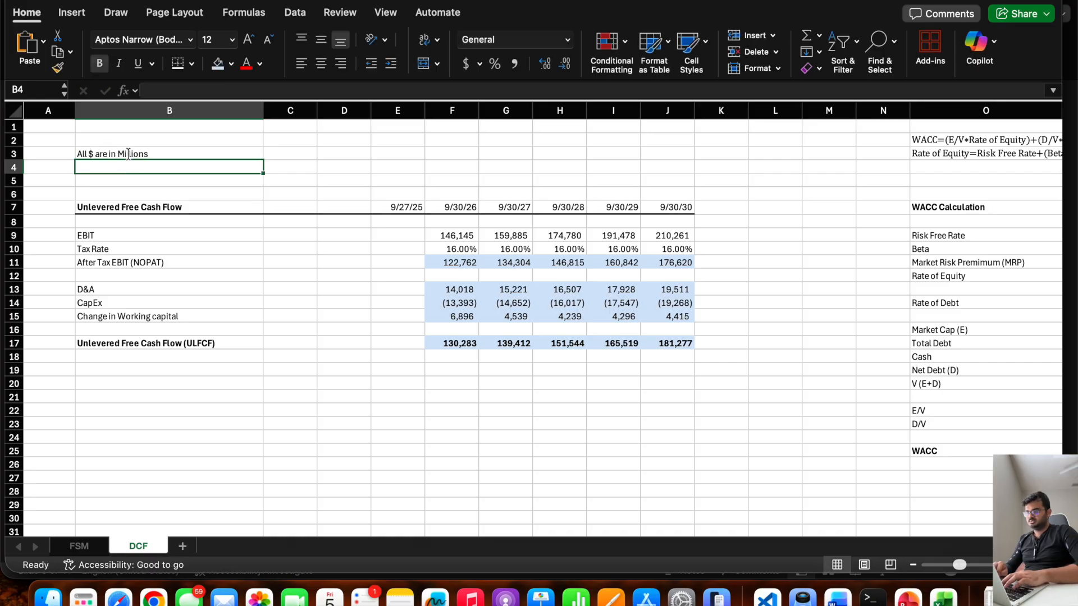
{"action": "left_click", "coordinate": [128, 154]}
{"action": "key", "text": "super+b"}
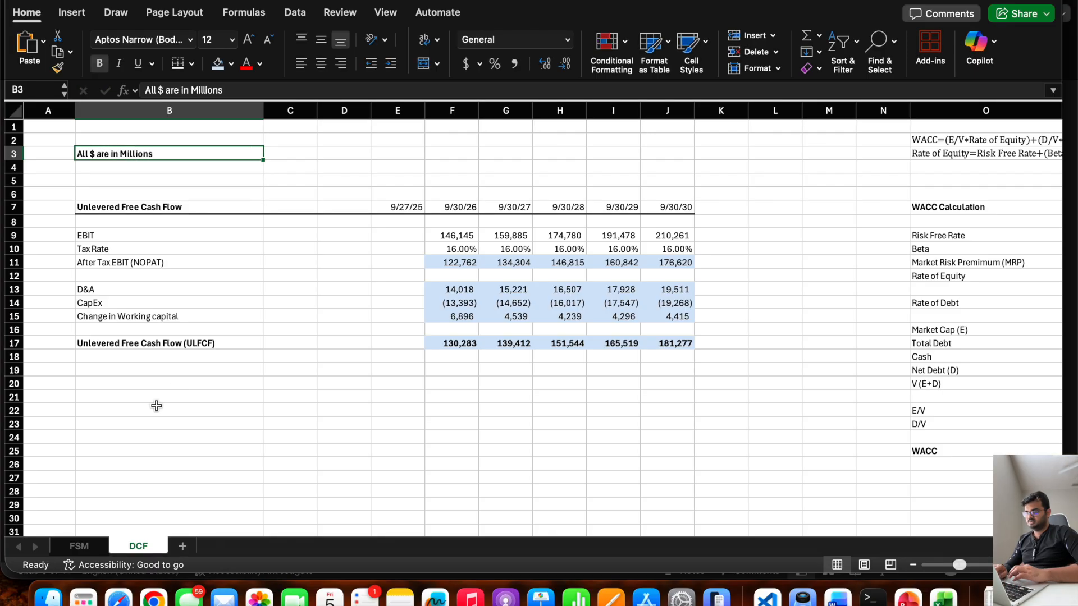
Enter the section heading "Present value of ULFCF" in cell B21.
{"action": "left_click", "coordinate": [125, 394]}
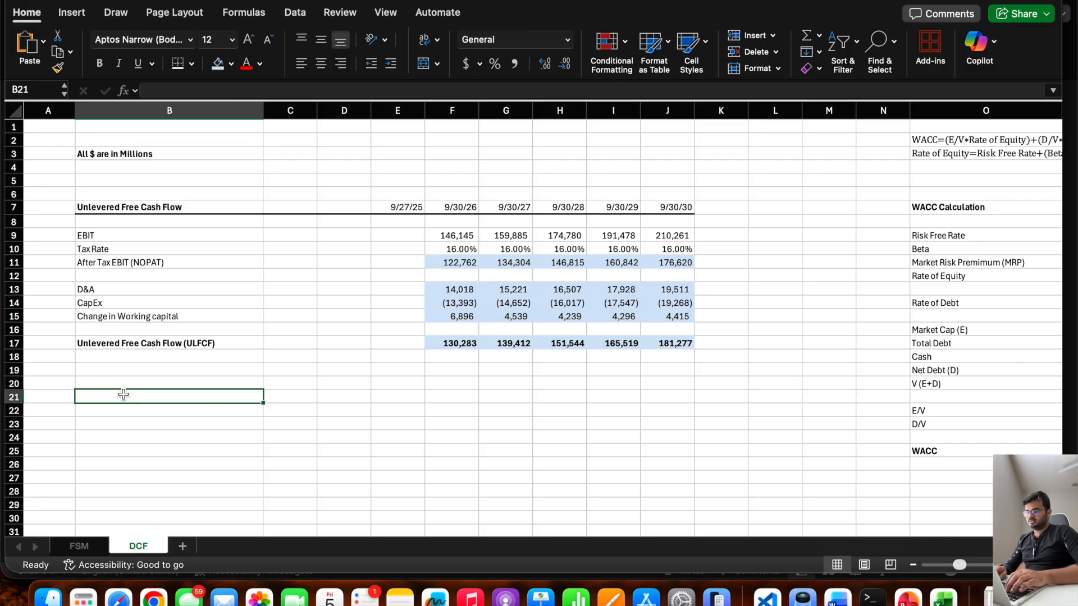
{"action": "type", "text": "PV of "}
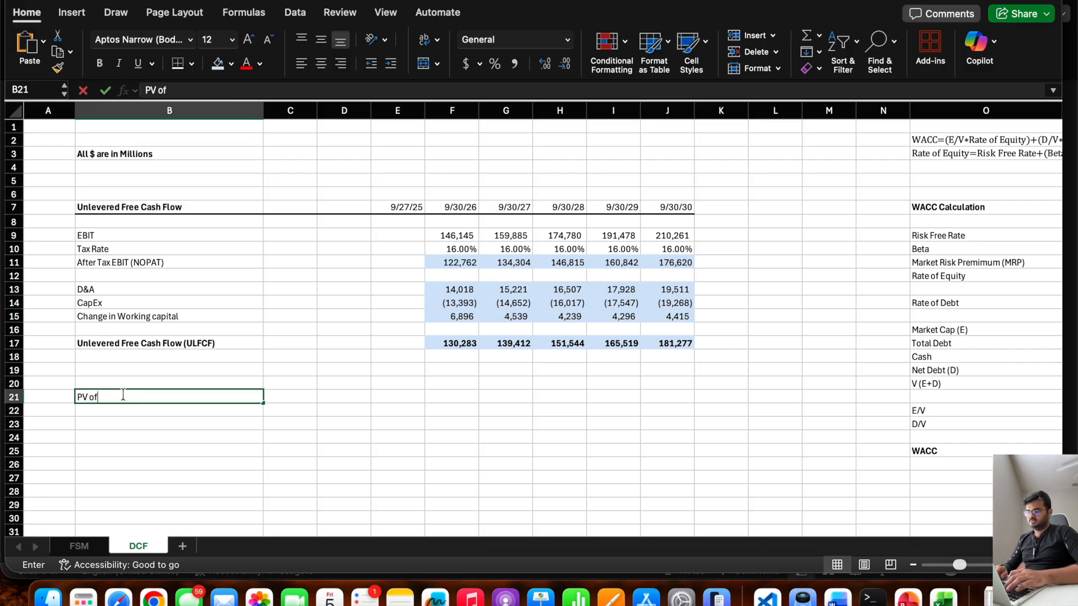
{"action": "type", "text": "UL"}
{"action": "key", "text": "BackSpace"}
{"action": "key", "text": "BackSpace"}
{"action": "key", "text": "BackSpace"}
{"action": "key", "text": "BackSpace"}
{"action": "key", "text": "BackSpace"}
{"action": "key", "text": "BackSpace"}
{"action": "key", "text": "BackSpace"}
{"action": "type", "text": "resent value"}
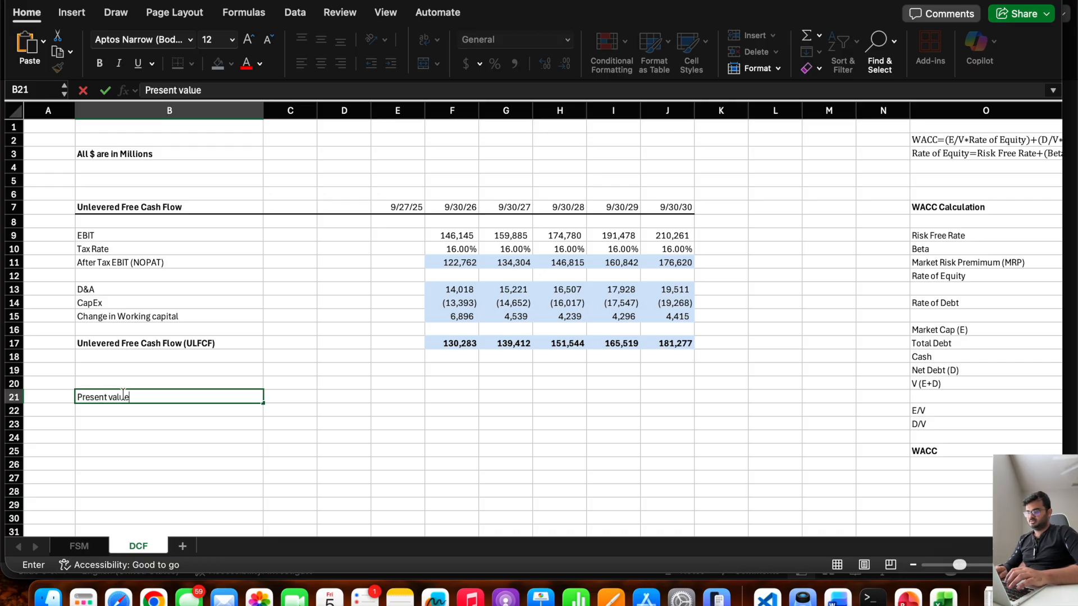
{"action": "type", "text": " of ULFCF"}
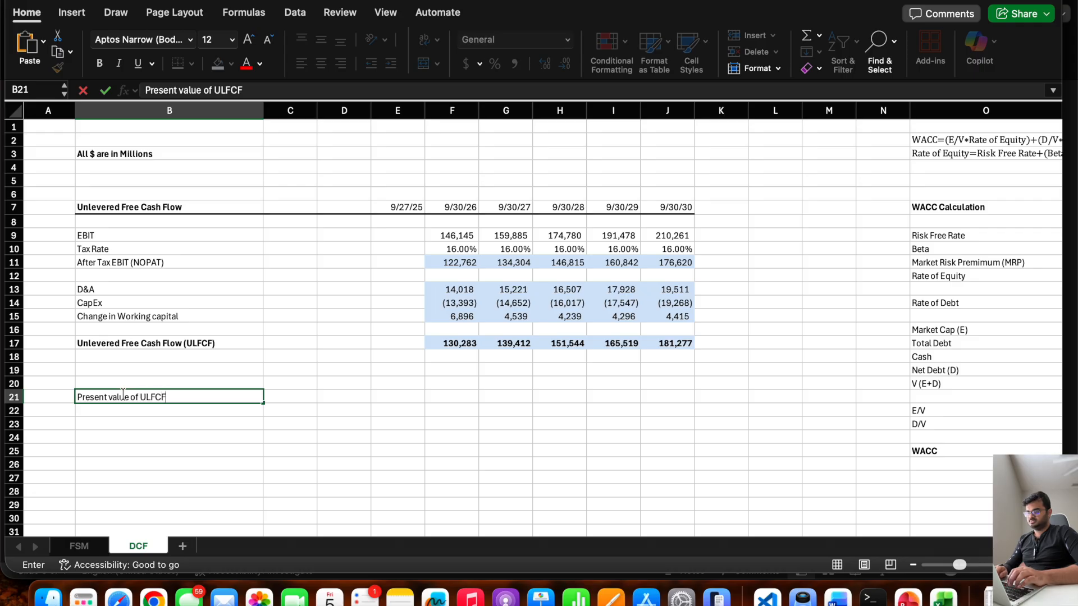
{"action": "key", "text": "Return"}
Add a bottom border across B21:J21 and bold the present value heading in B21.
{"action": "left_click", "coordinate": [219, 397]}
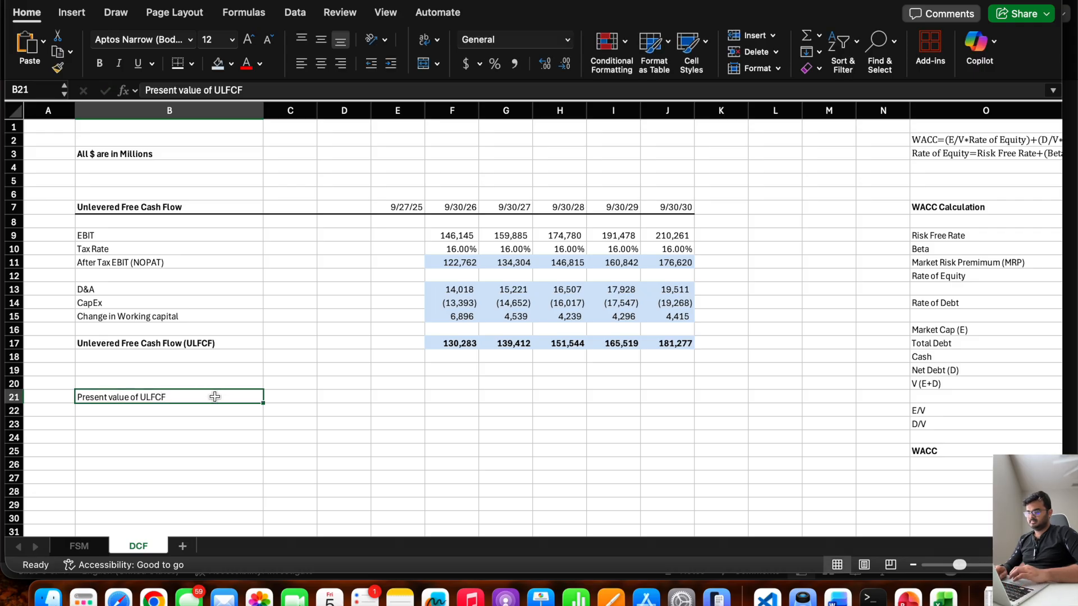
{"action": "left_click_drag", "start_coordinate": [215, 397], "coordinate": [651, 400]}
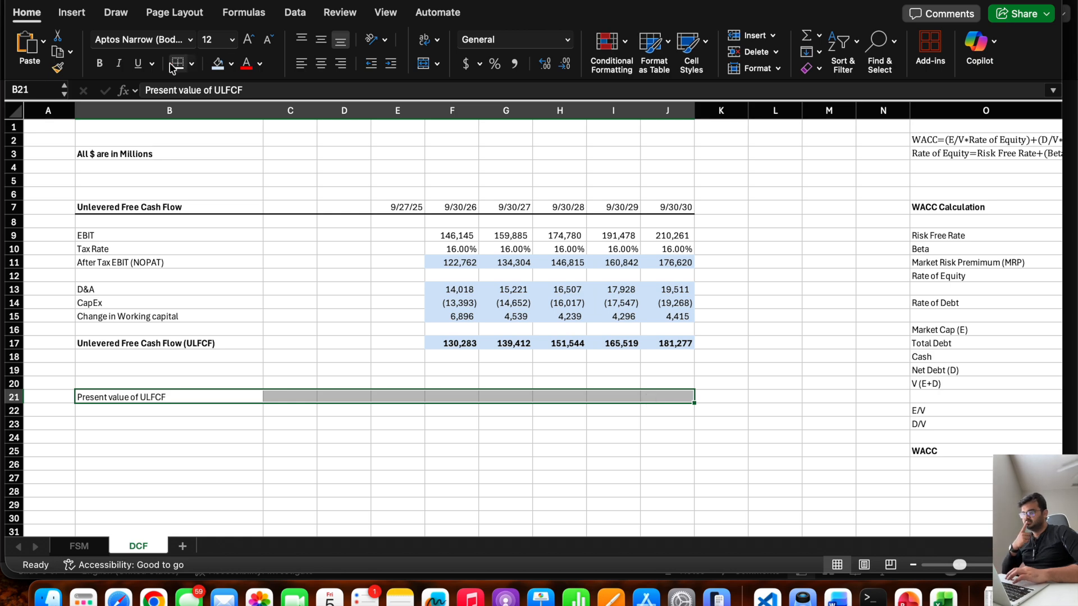
{"action": "left_click", "coordinate": [181, 393]}
{"action": "key", "text": "super+b"}
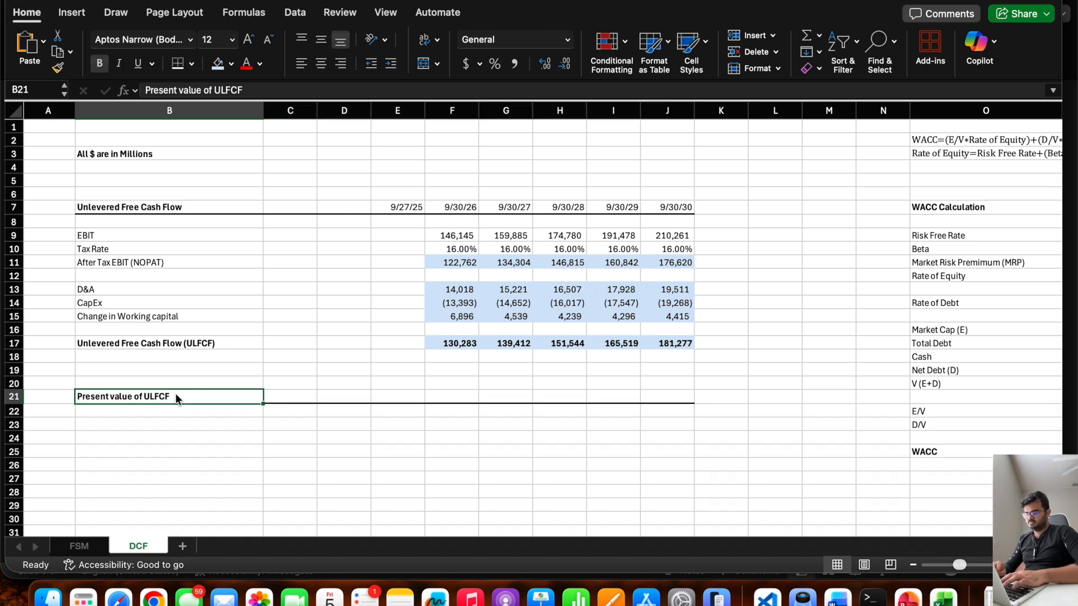
Label cell F20 "Valuation Date" and enter today's date below it in F21 with =today().
{"action": "left_click", "coordinate": [393, 388]}
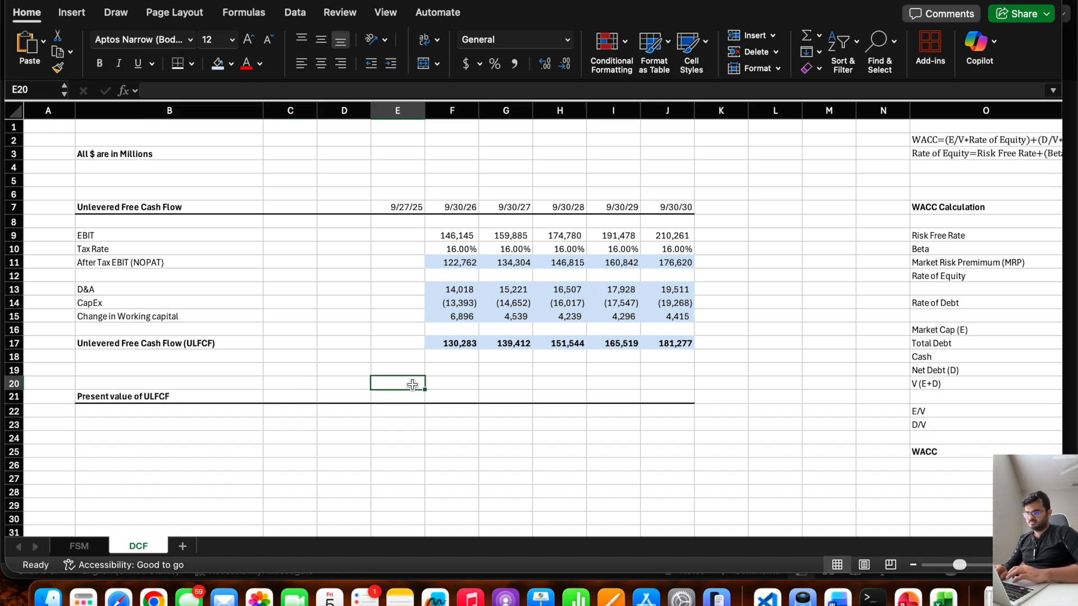
{"action": "left_click", "coordinate": [441, 381]}
{"action": "type", "text": "V"}
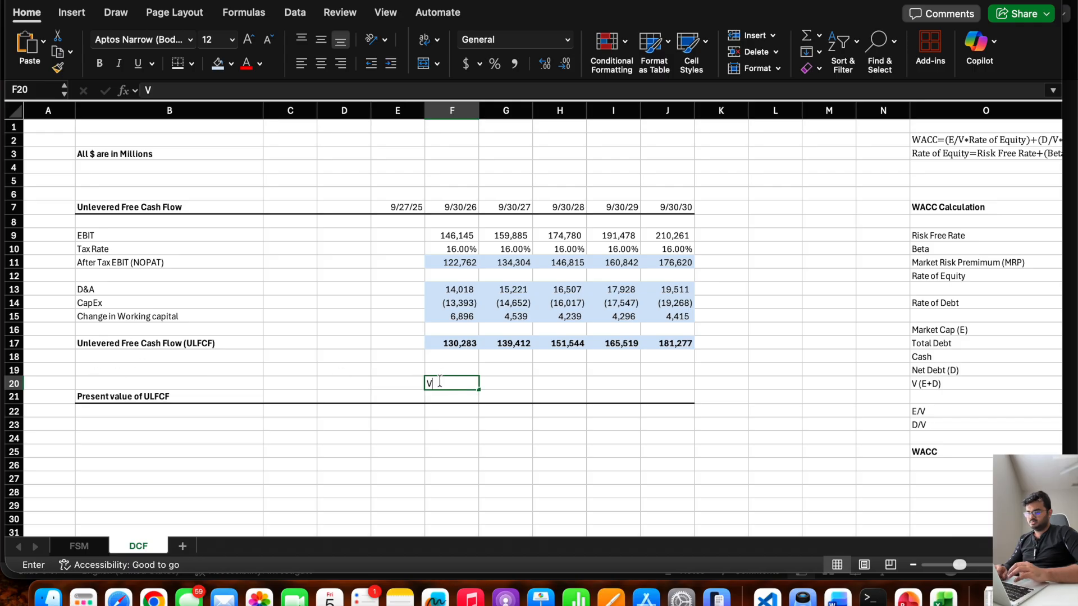
{"action": "type", "text": "aluation Date"}
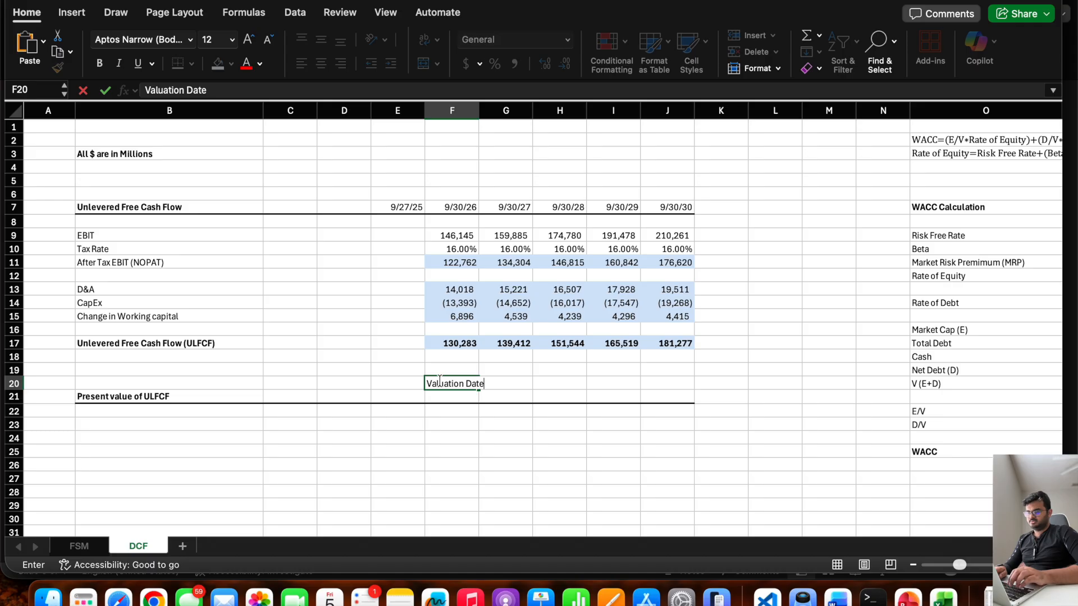
{"action": "key", "text": "Return"}
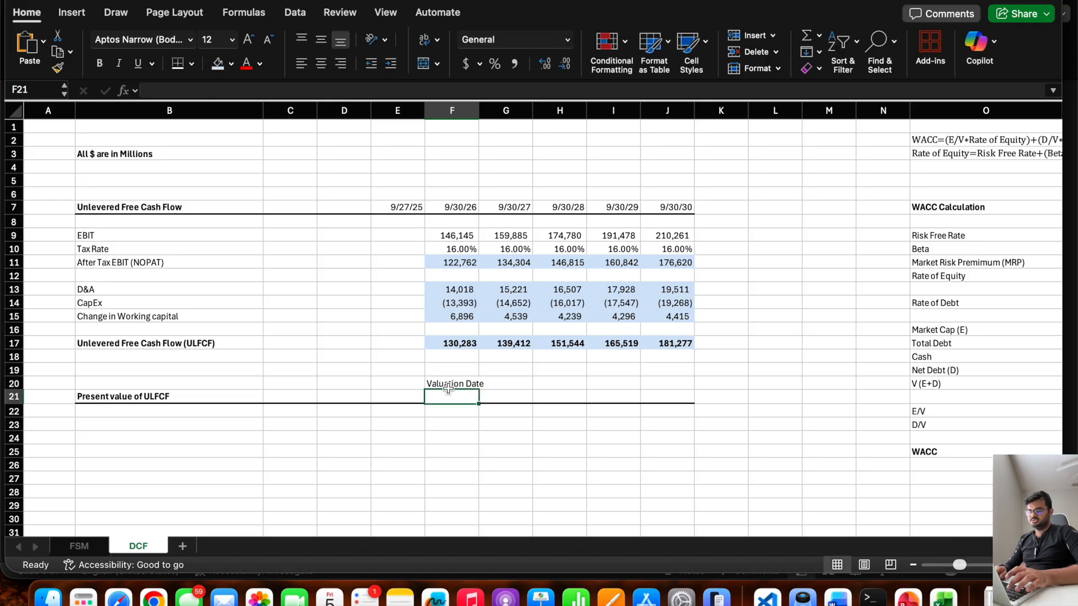
{"action": "type", "text": "=today()"}
{"action": "key", "text": "Return"}
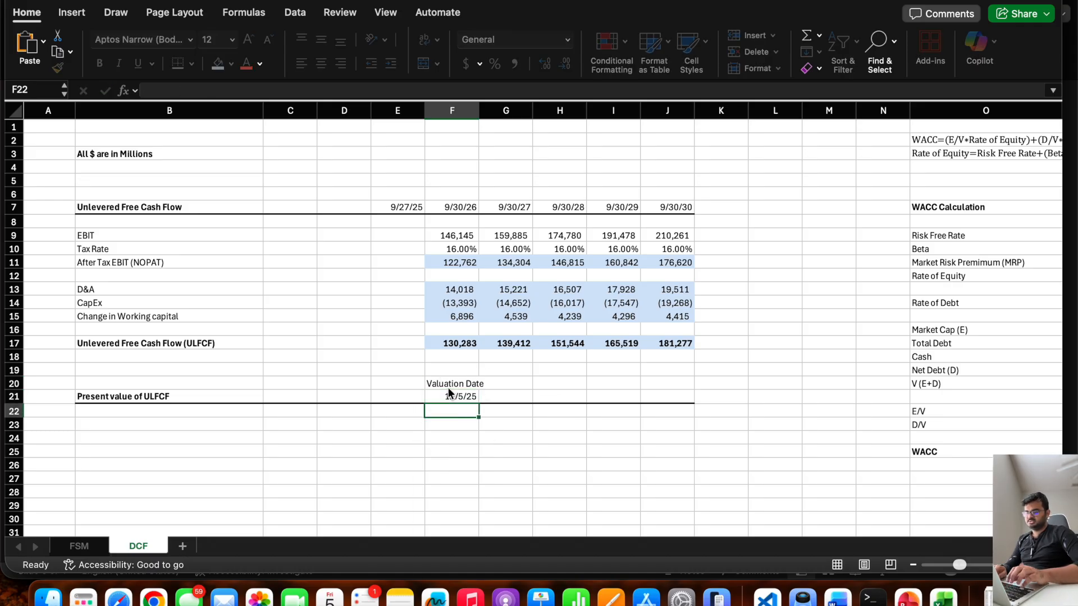
{"action": "left_click", "coordinate": [505, 396]}
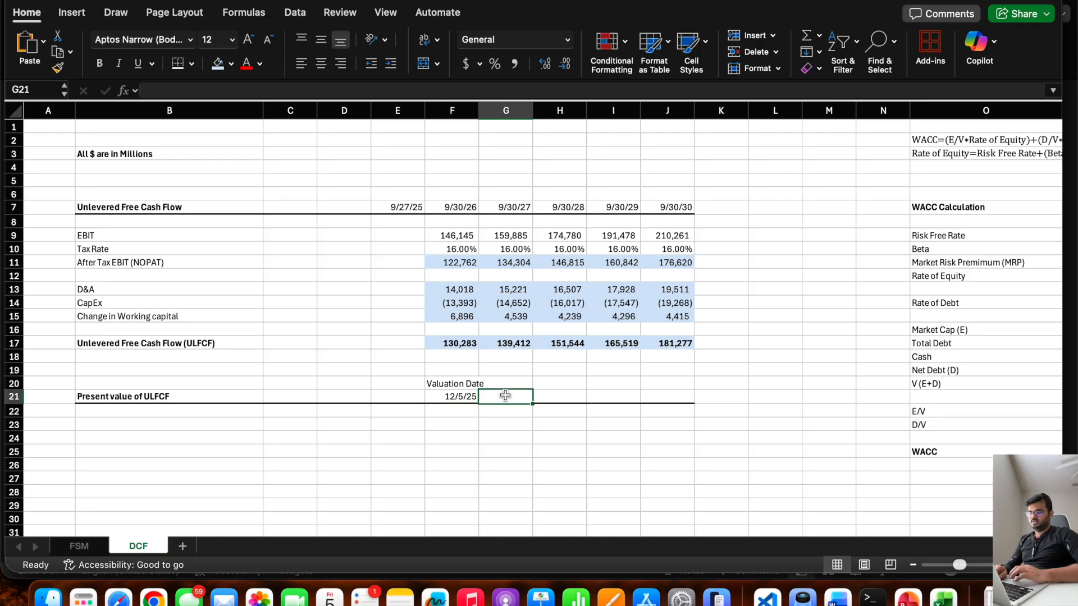
Clear the valuation date in F21 and its label in F20.
{"action": "left_click", "coordinate": [453, 396]}
{"action": "key", "text": "Delete"}
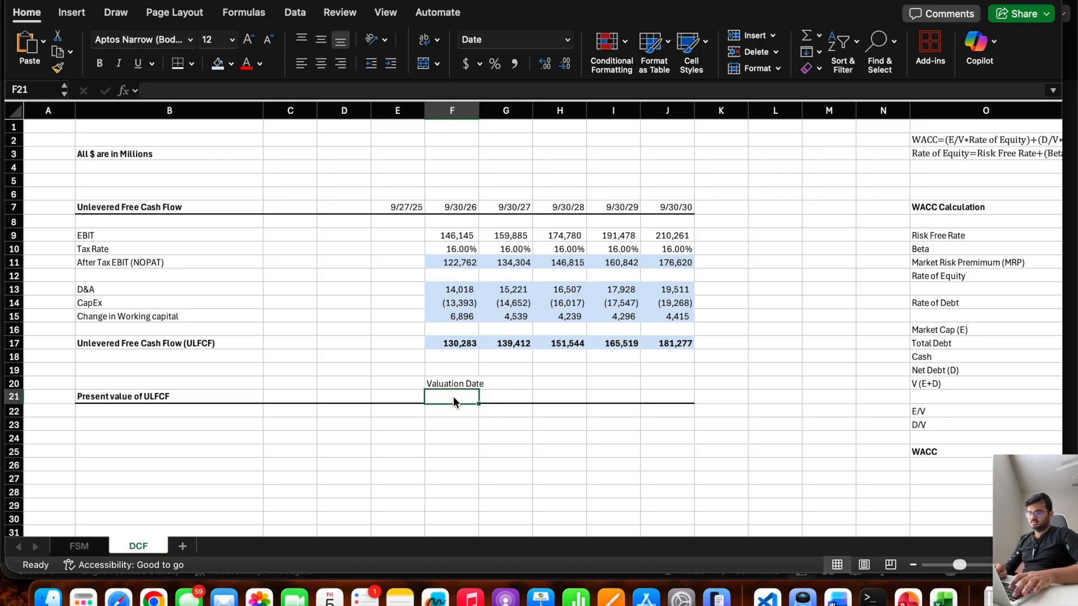
{"action": "key", "text": "Up"}
{"action": "key", "text": "Delete"}
Try to paste a plain copy of the forecast dates F7:J7 into the present value header row from F21.
{"action": "left_click_drag", "start_coordinate": [452, 207], "coordinate": [645, 208]}
{"action": "key", "text": "super+c"}
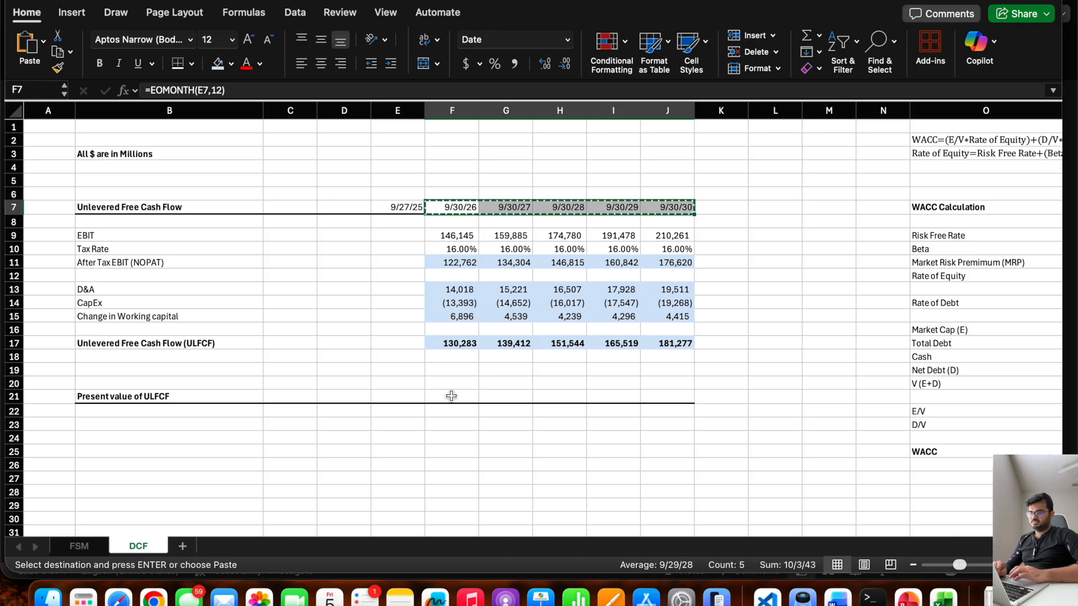
{"action": "left_click", "coordinate": [449, 394]}
{"action": "key", "text": "super+v"}
{"action": "left_click", "coordinate": [387, 396]}
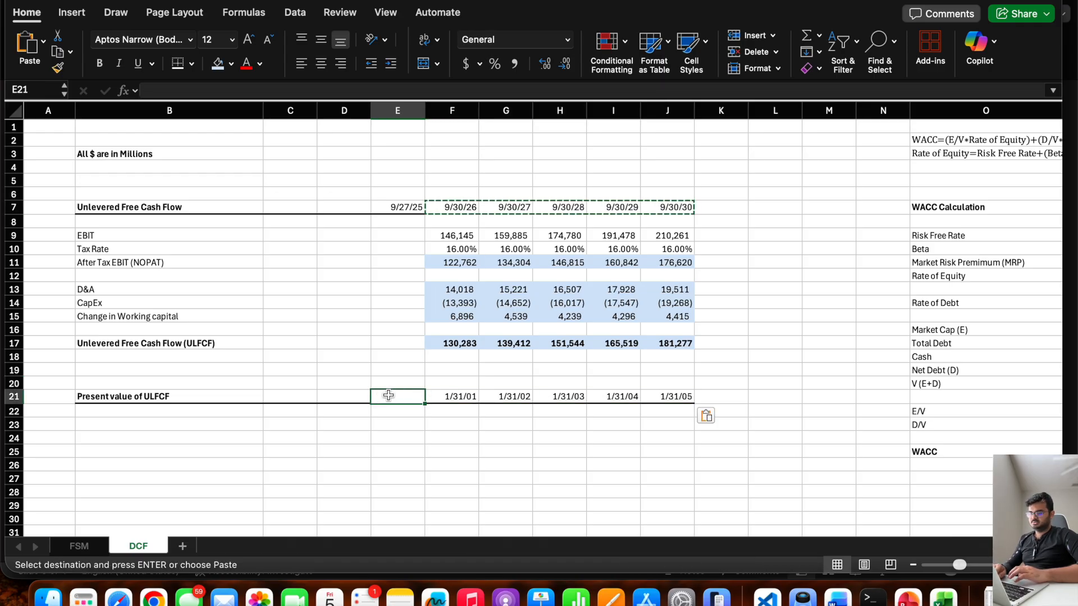
{"action": "key", "text": "super+z"}
Enter today's date in E21 of the present value header row with =TODAY().
{"action": "left_click", "coordinate": [388, 395]}
{"action": "key", "text": "Escape"}
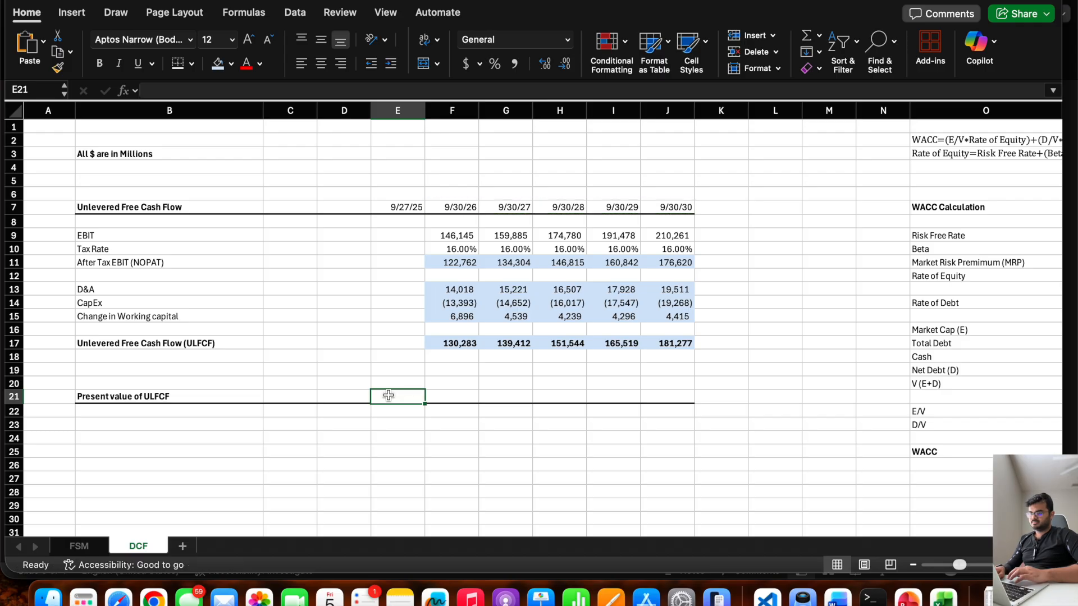
{"action": "type", "text": "=toda("}
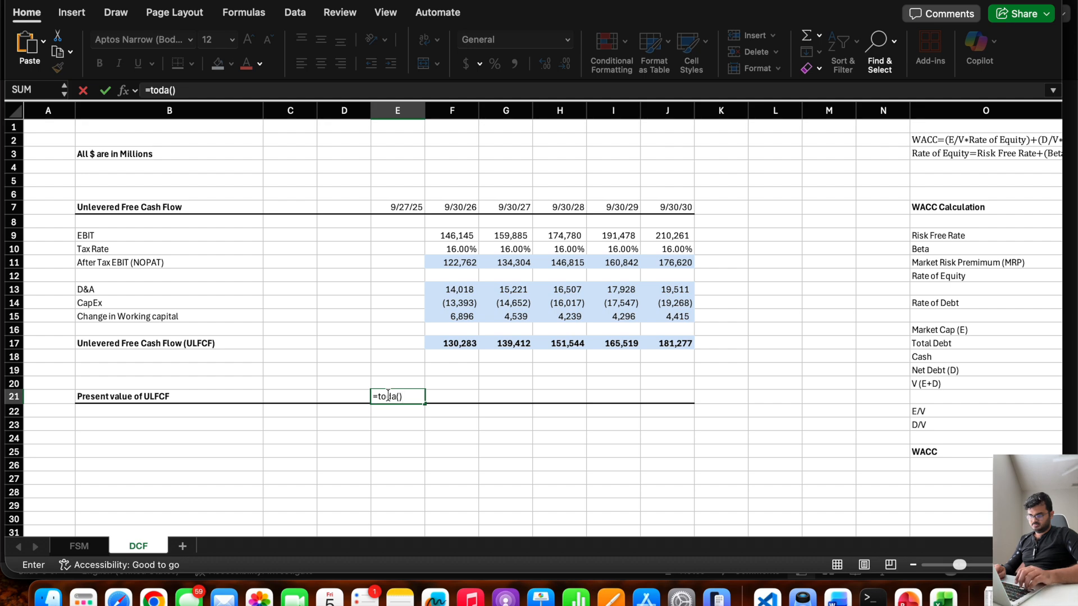
{"action": "key", "text": "BackSpace"}
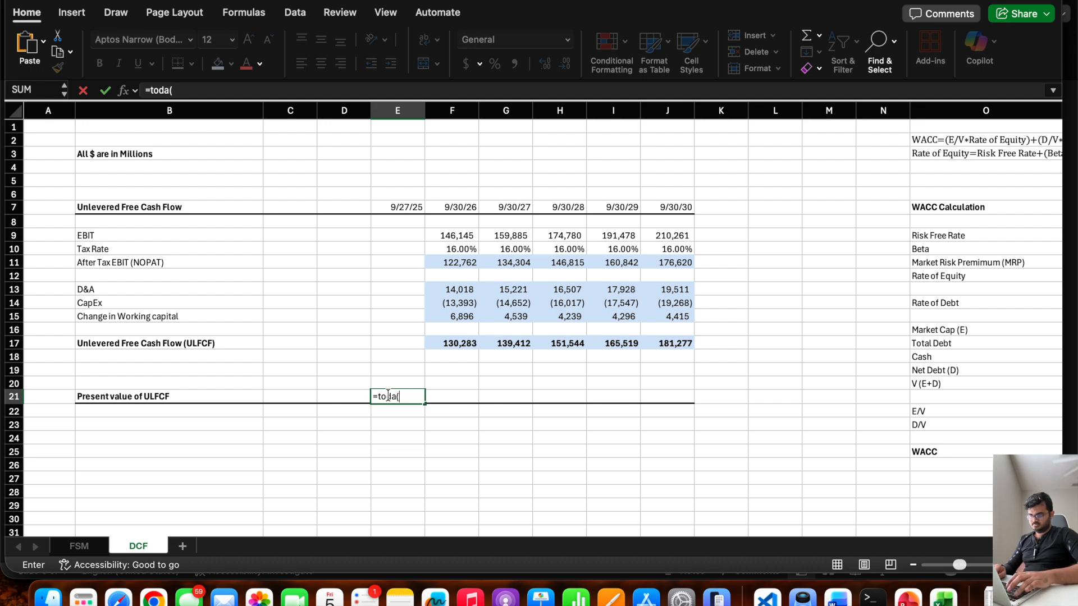
{"action": "type", "text": "y"}
{"action": "key", "text": "Return"}
Label the date with "Val. Date" in cell E20.
{"action": "key", "text": "Up"}
{"action": "key", "text": "Up"}
{"action": "type", "text": "Val. Data"}
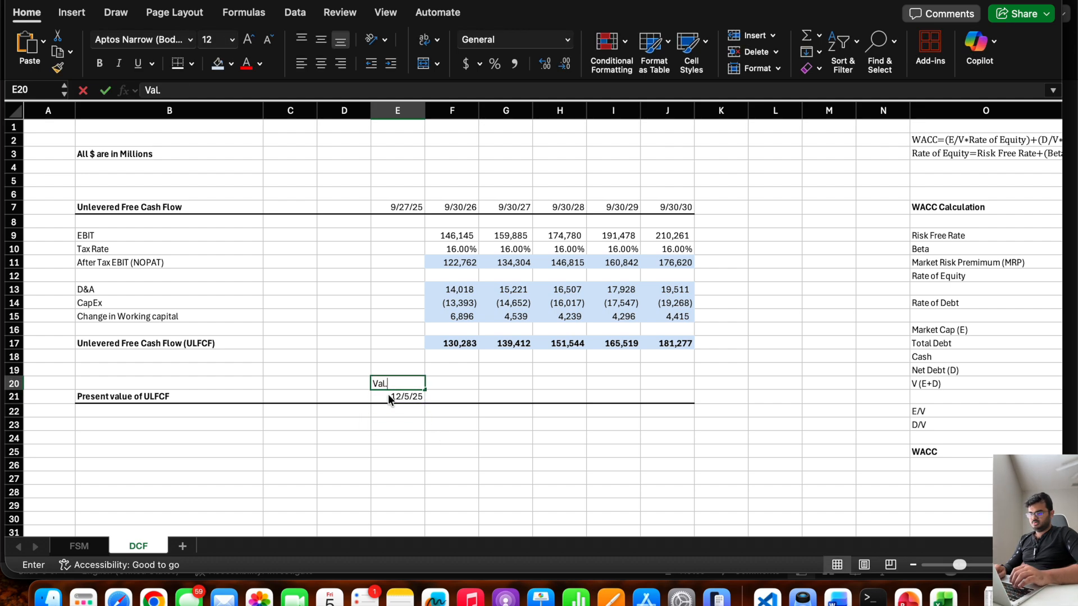
{"action": "key", "text": "BackSpace"}
{"action": "type", "text": "e"}
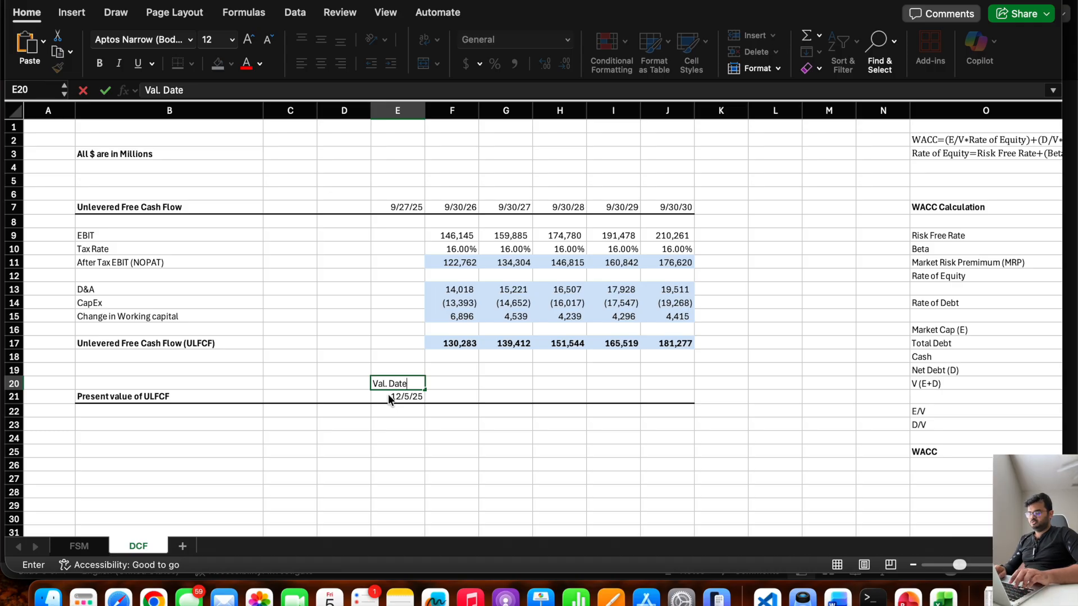
{"action": "key", "text": "Tab"}
{"action": "left_click", "coordinate": [419, 393]}
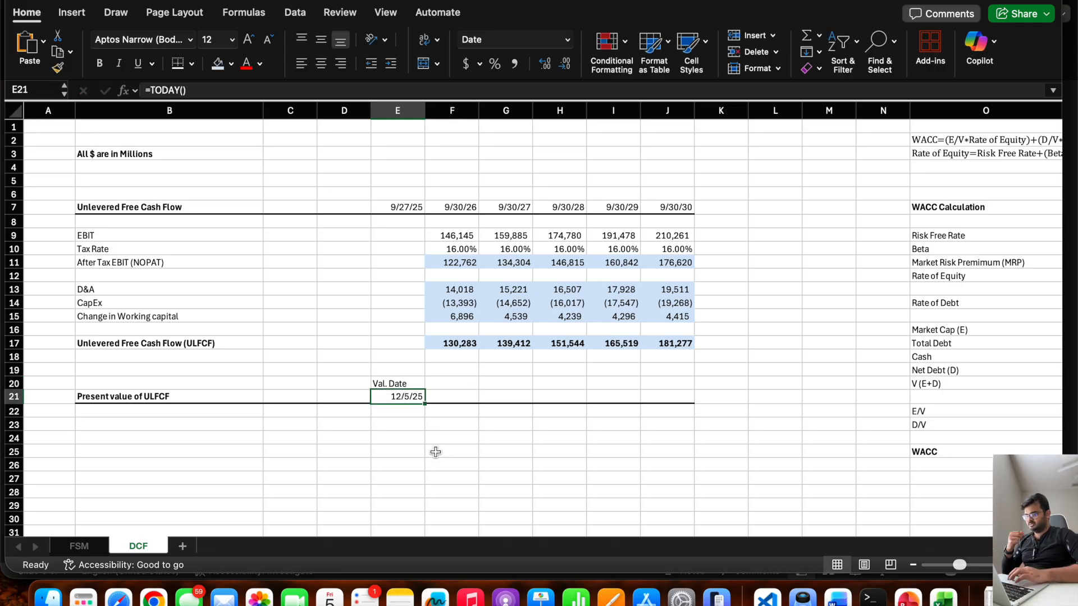
Copy the forecast dates from F7:J7 and paste them as values only into F21:J21.
{"action": "left_click", "coordinate": [448, 395]}
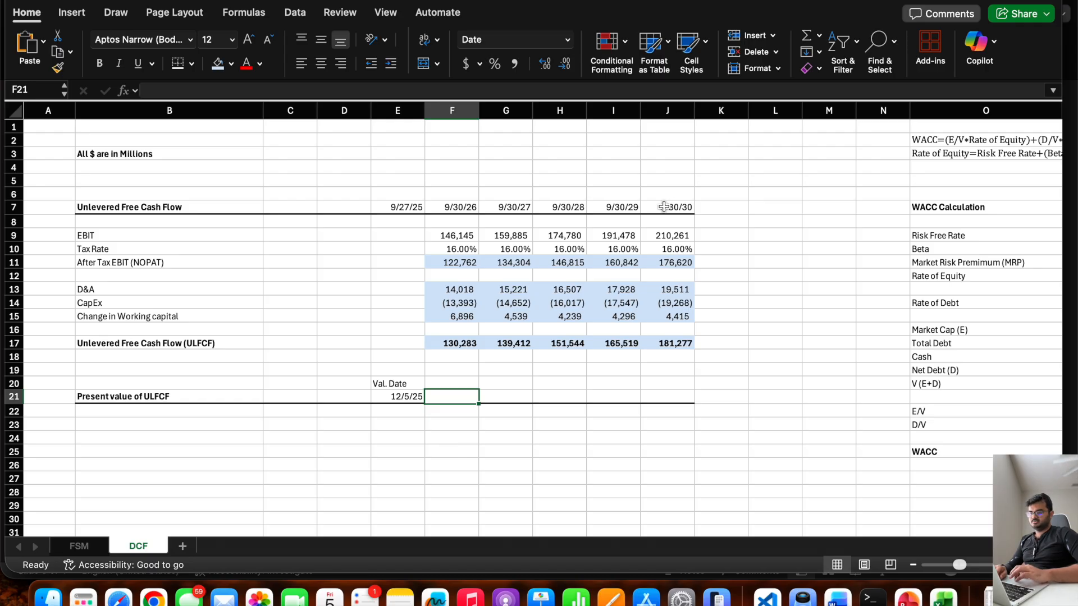
{"action": "left_click_drag", "start_coordinate": [668, 206], "coordinate": [441, 208]}
{"action": "key", "text": "super+c"}
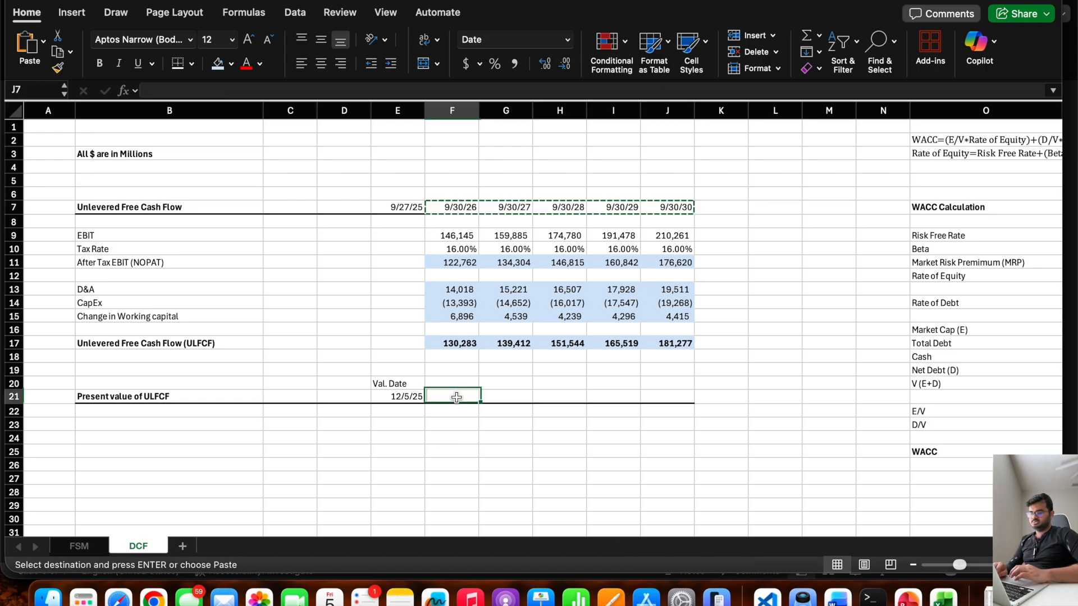
{"action": "right_click", "coordinate": [456, 395]}
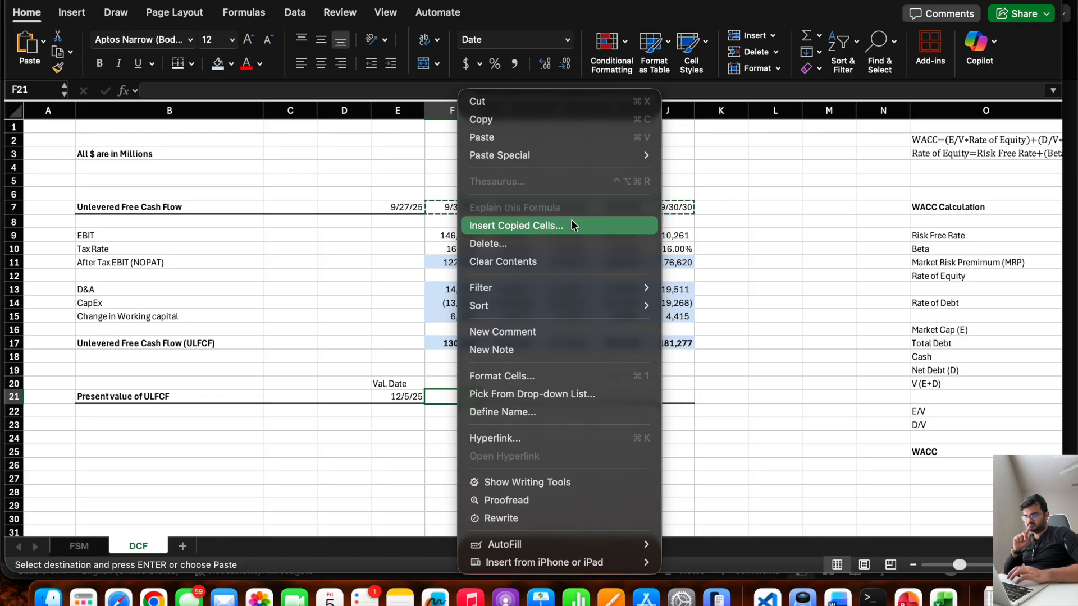
{"action": "mouse_move", "coordinate": [598, 159]}
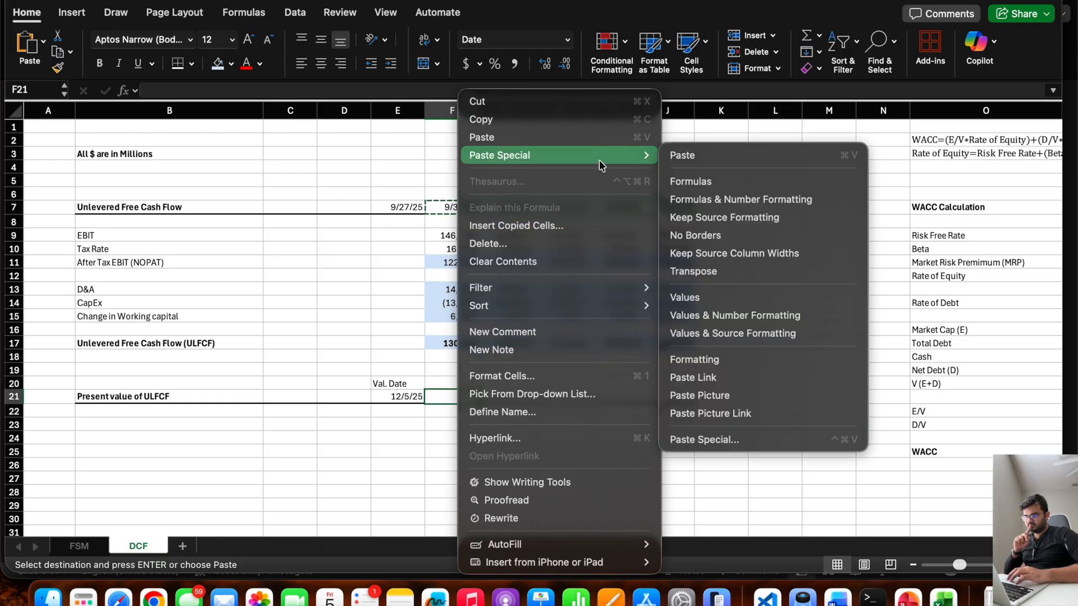
{"action": "left_click", "coordinate": [714, 296]}
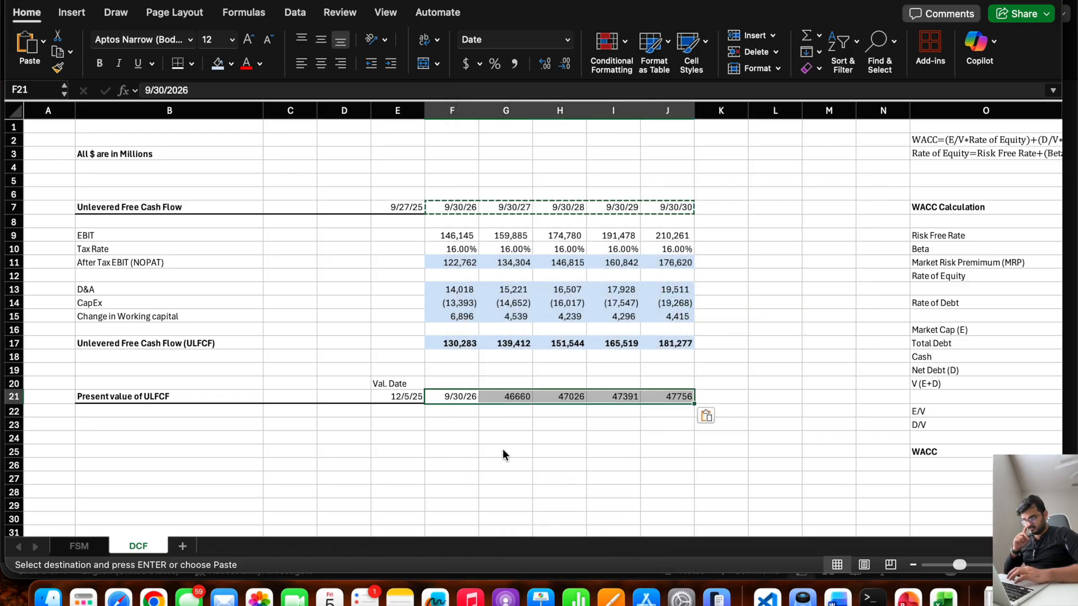
{"action": "left_click", "coordinate": [500, 451]}
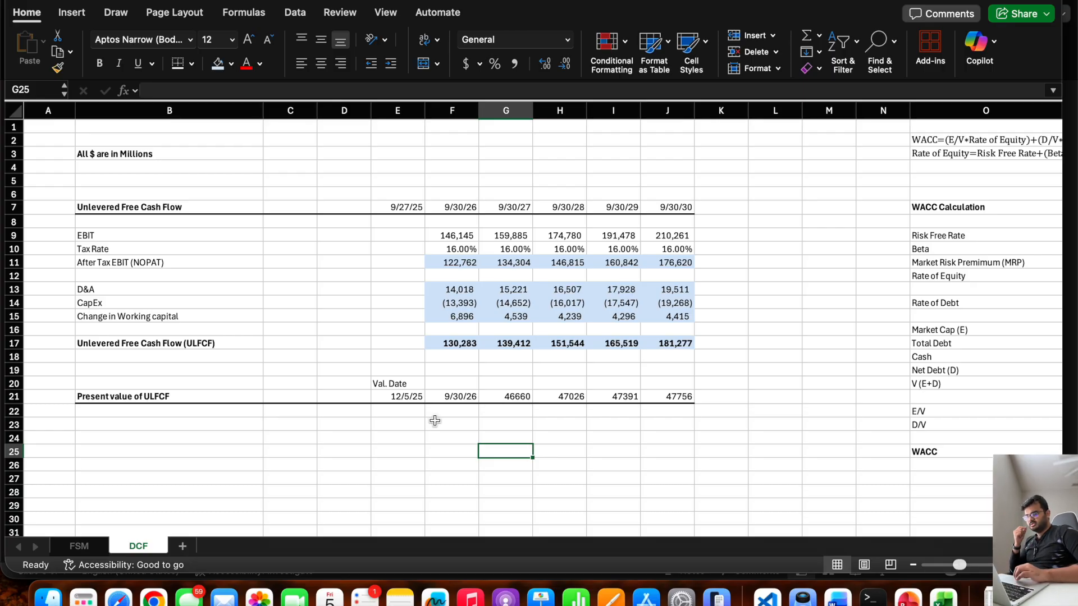
Examine the unlevered free cash flows in row 17 and the WACC in P25 as inputs for discounting.
{"action": "scroll", "coordinate": [436, 420], "scroll_direction": "right", "scroll_amount": 5}
{"action": "scroll", "coordinate": [435, 421], "scroll_direction": "left", "scroll_amount": 1}
{"action": "left_click", "coordinate": [225, 343]}
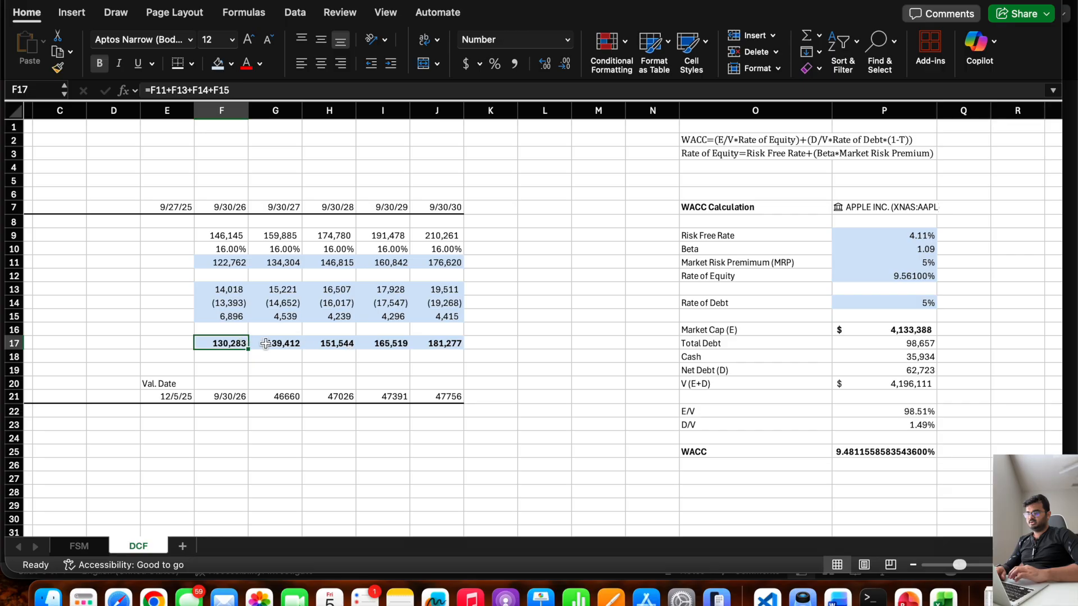
{"action": "left_click", "coordinate": [431, 347]}
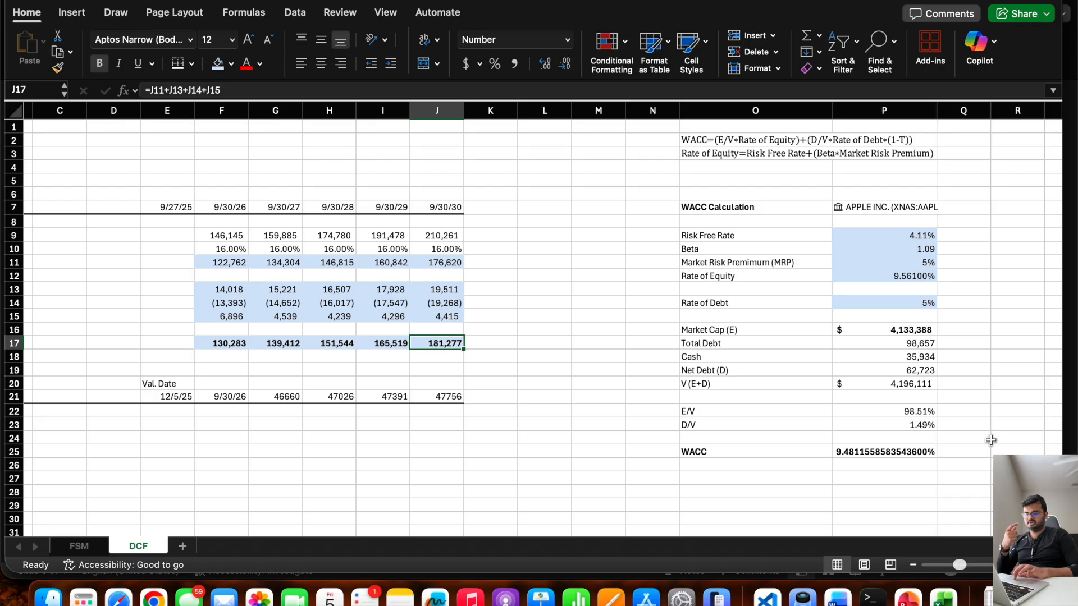
{"action": "left_click", "coordinate": [862, 455]}
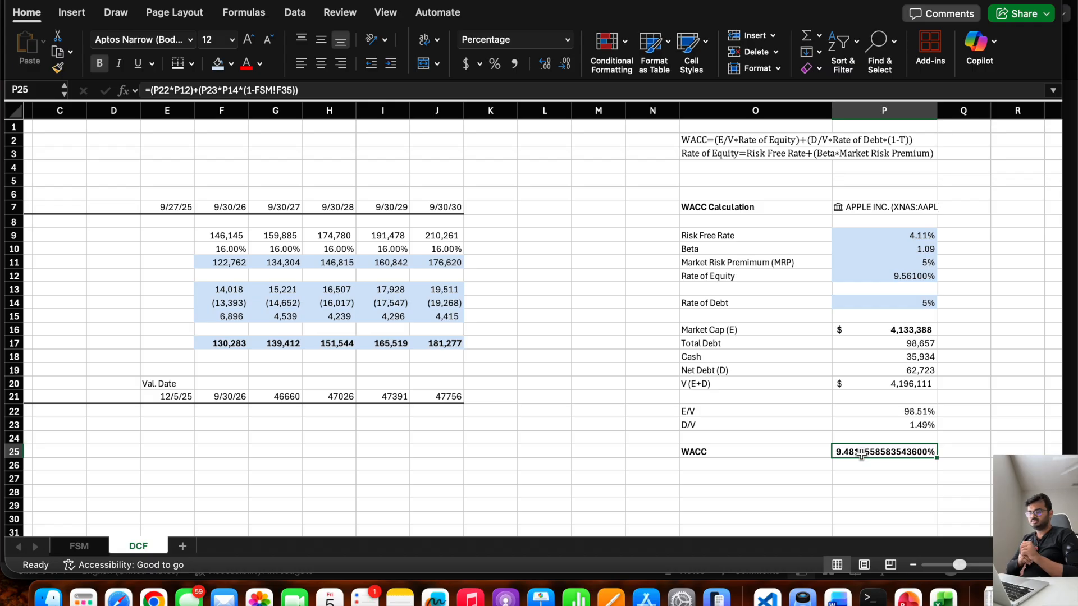
Add the present value formula note "PV = FCF/(1+WACC)^N" in cell O4 below the other formula notes.
{"action": "left_click", "coordinate": [694, 164]}
{"action": "type", "text": "PV"}
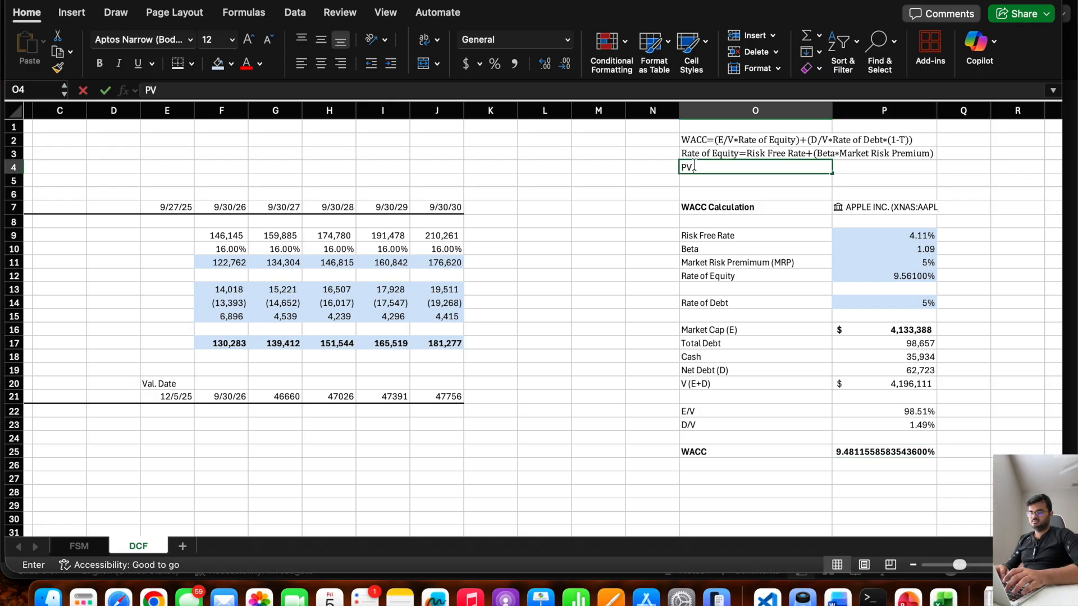
{"action": "type", "text": " = "}
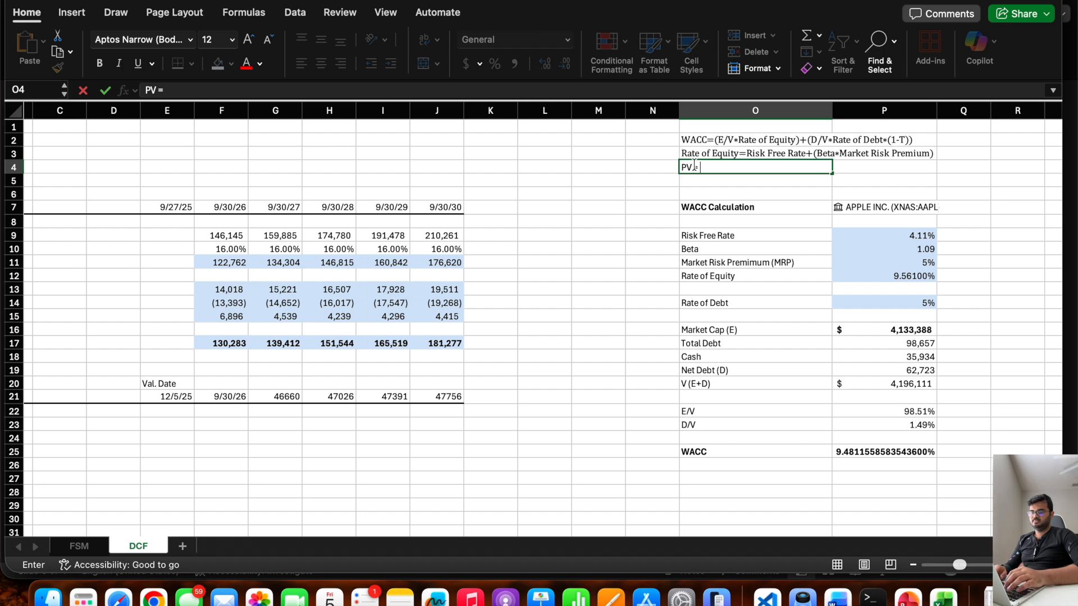
{"action": "type", "text": "FCF/(1+WACC"}
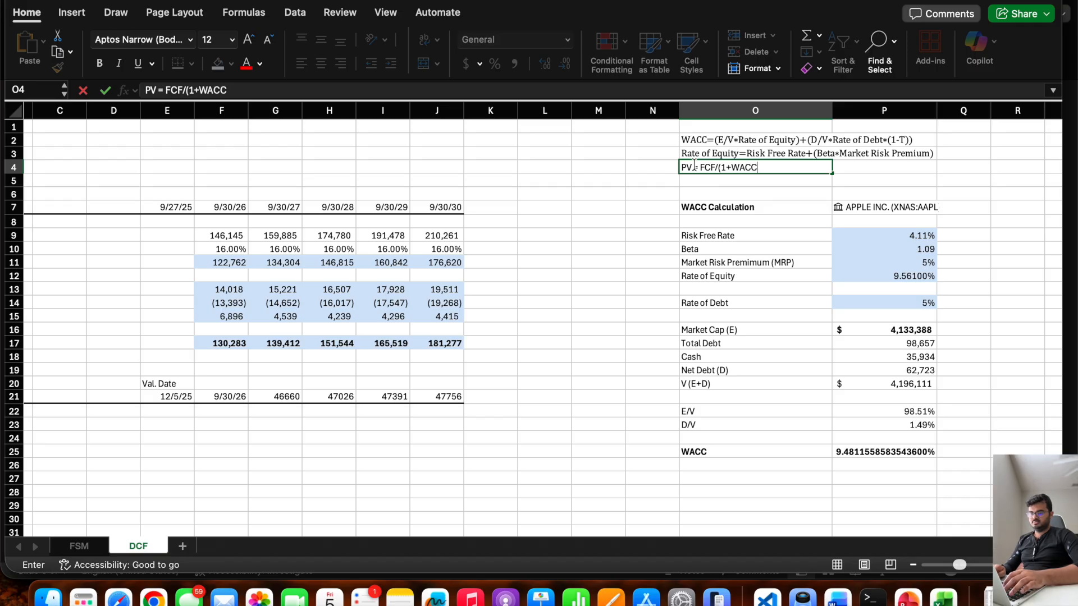
{"action": "type", "text": ")^"}
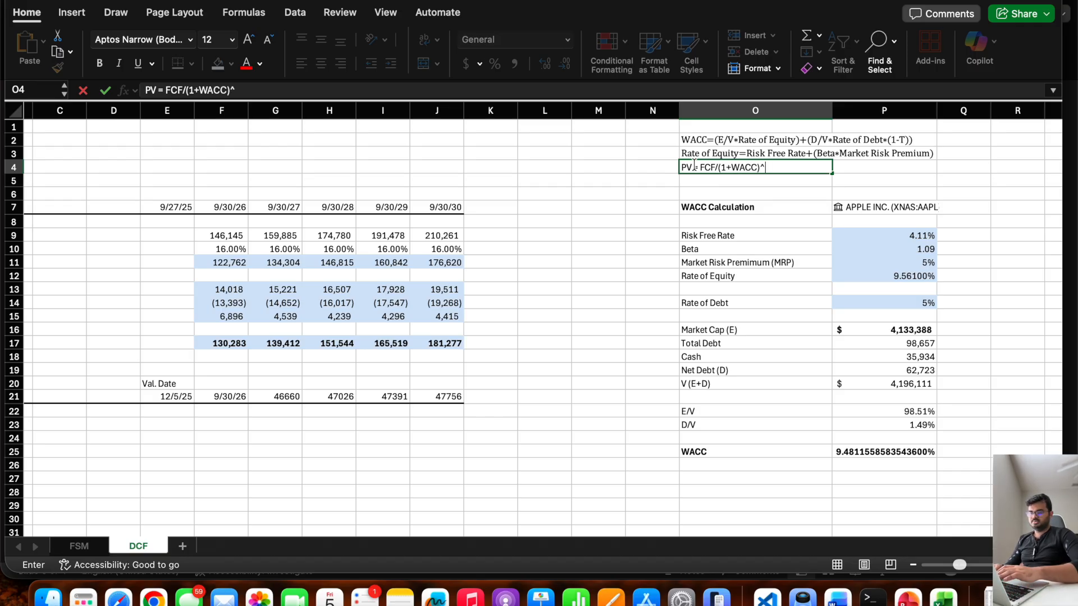
{"action": "type", "text": "N"}
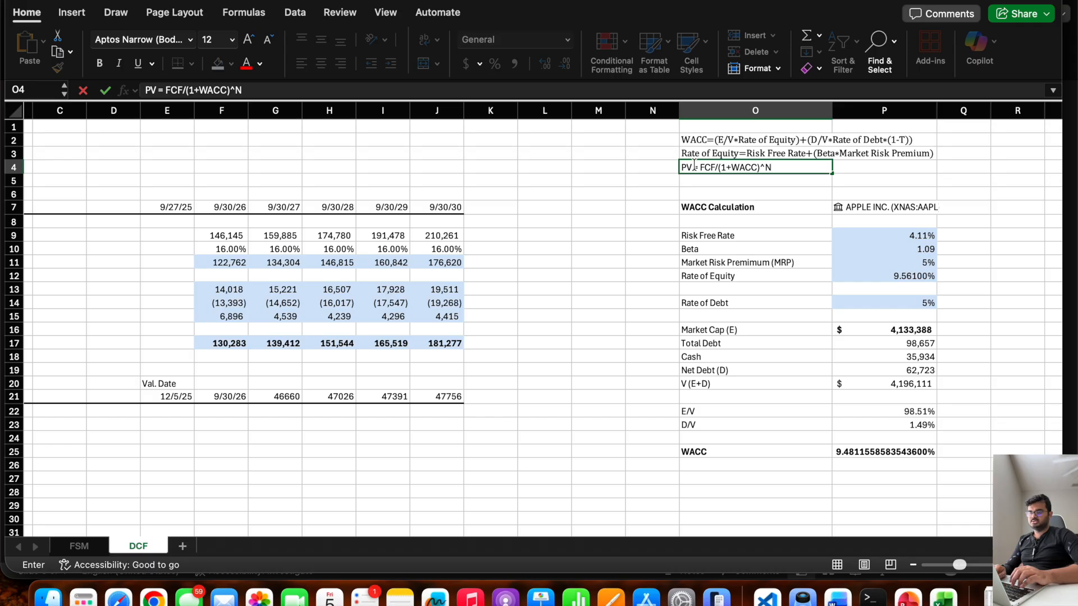
{"action": "left_click", "coordinate": [163, 422]}
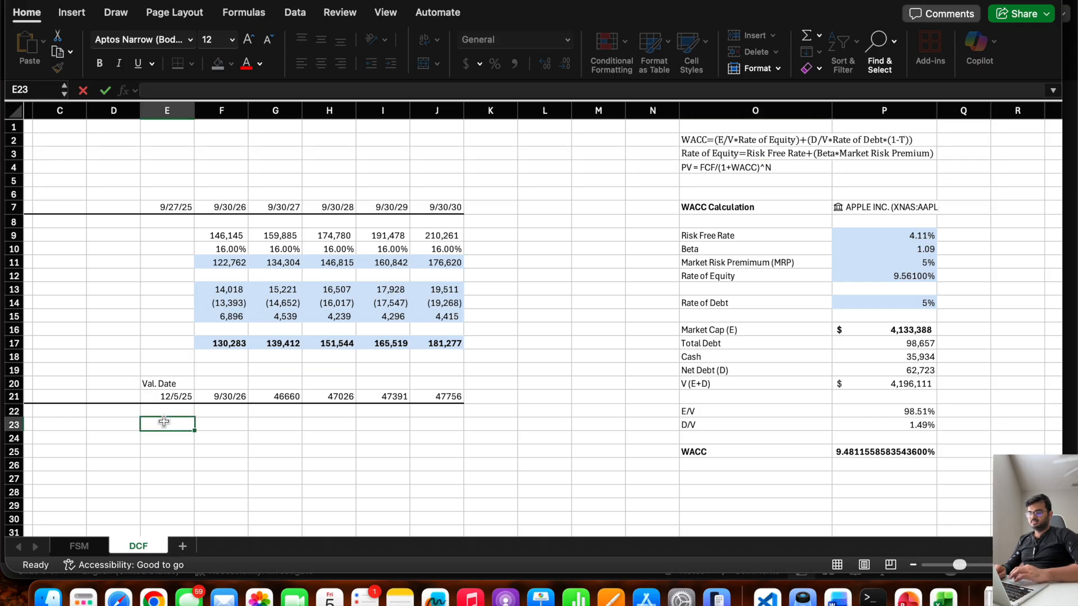
Enter the row label "Year" in cell B23 under the present value heading.
{"action": "scroll", "coordinate": [163, 421], "scroll_direction": "left", "scroll_amount": 5}
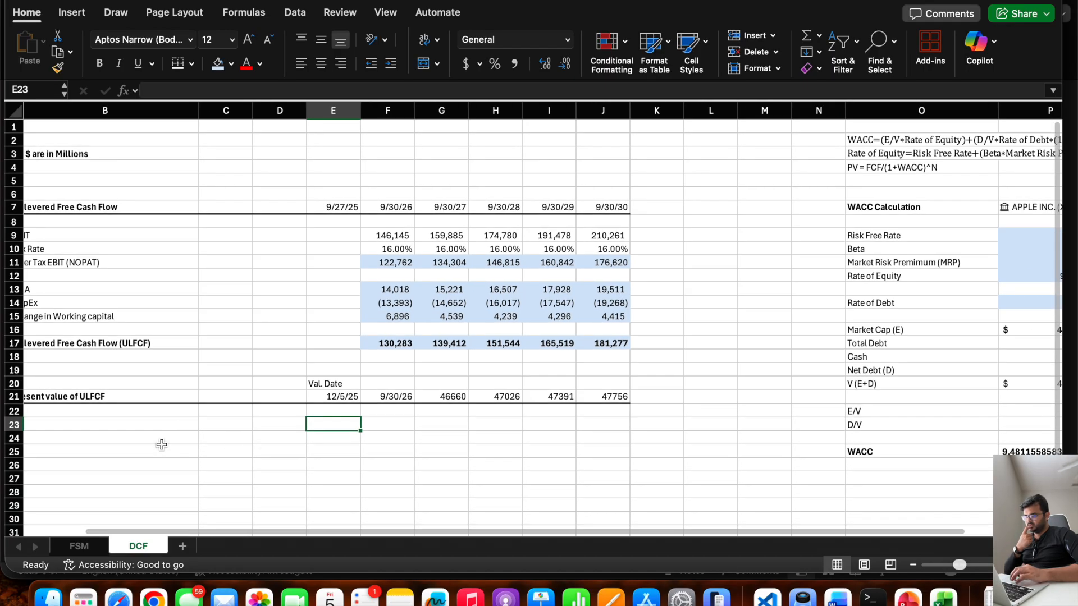
{"action": "scroll", "coordinate": [161, 444], "scroll_direction": "left", "scroll_amount": 2}
{"action": "double_click", "coordinate": [126, 420]}
{"action": "type", "text": "Year"}
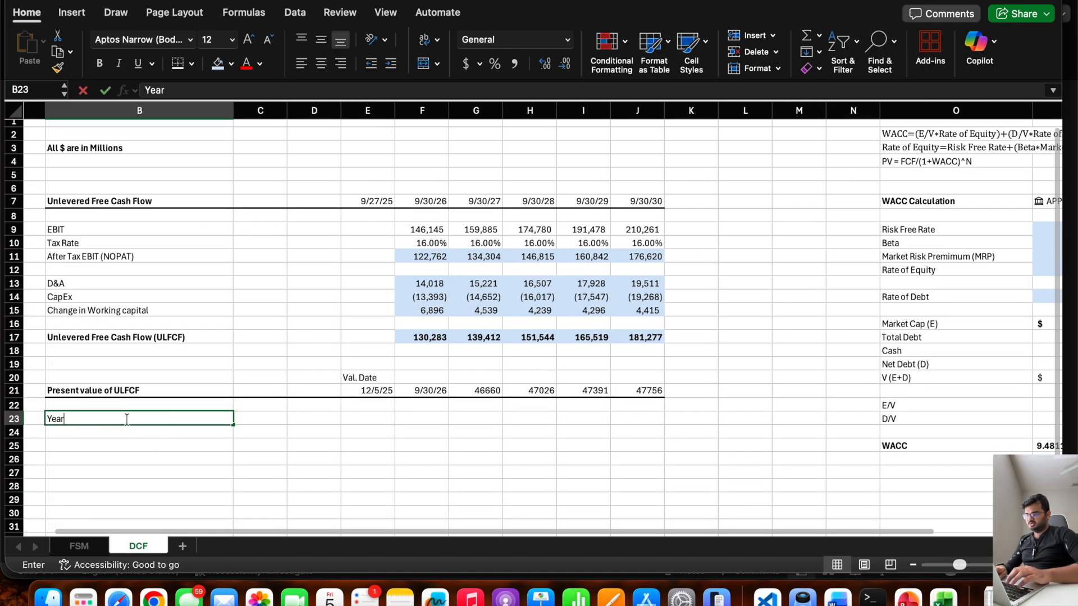
Number the forecast years 1, 2, 3, 4 and 5 across F23:J23.
{"action": "key", "text": "Tab"}
{"action": "key", "text": "Tab"}
{"action": "key", "text": "Tab"}
{"action": "key", "text": "Tab"}
{"action": "type", "text": "1"}
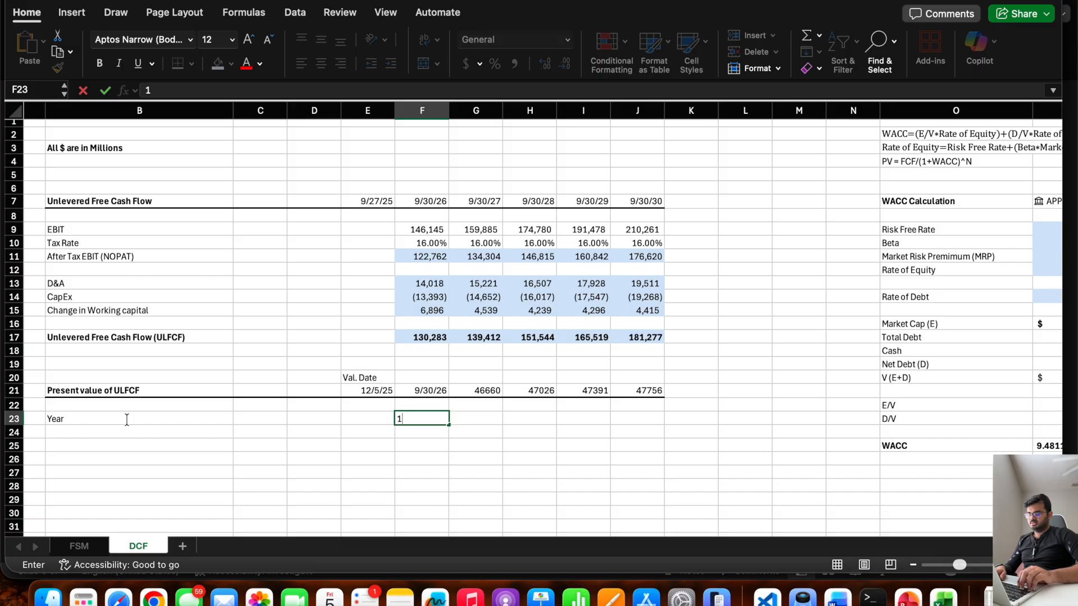
{"action": "key", "text": "Tab"}
{"action": "type", "text": "2"}
{"action": "key", "text": "Tab"}
{"action": "type", "text": "3"}
{"action": "key", "text": "Tab"}
{"action": "type", "text": "4"}
{"action": "key", "text": "Tab"}
{"action": "type", "text": "5"}
{"action": "key", "text": "Return"}
Enter the row label "Present value of ULFCF" in cell B24 below the year row.
{"action": "key", "text": "Left"}
{"action": "key", "text": "Left"}
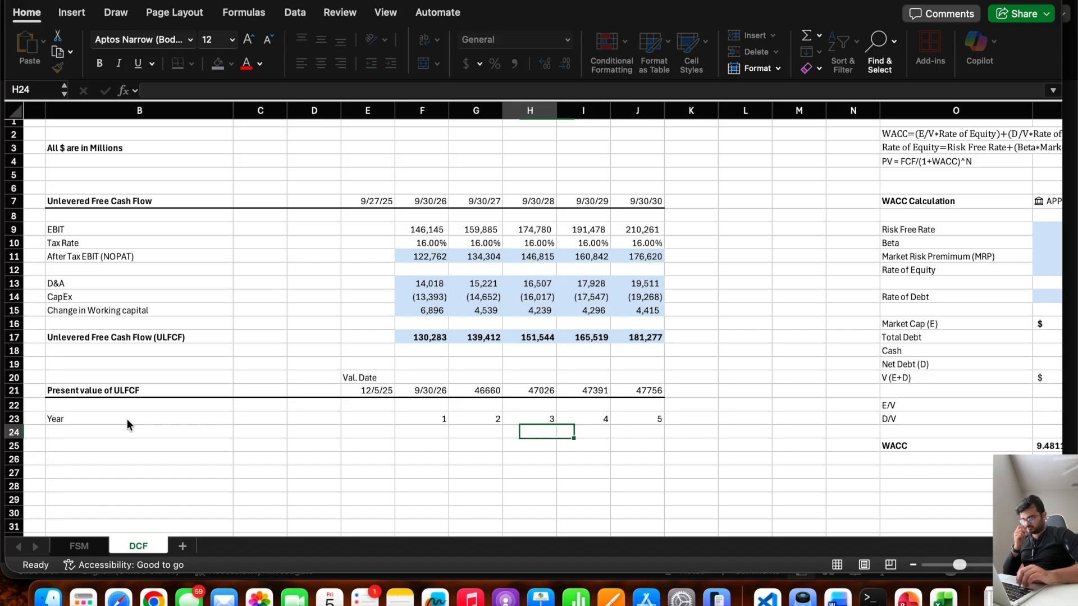
{"action": "key", "text": "Left"}
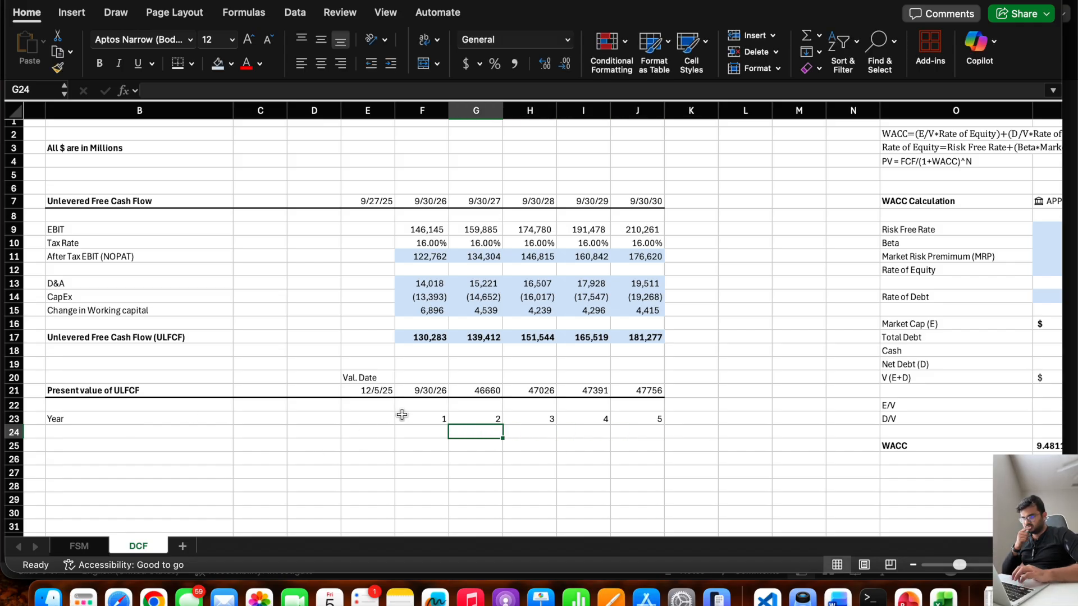
{"action": "left_click", "coordinate": [408, 429]}
{"action": "left_click", "coordinate": [120, 430]}
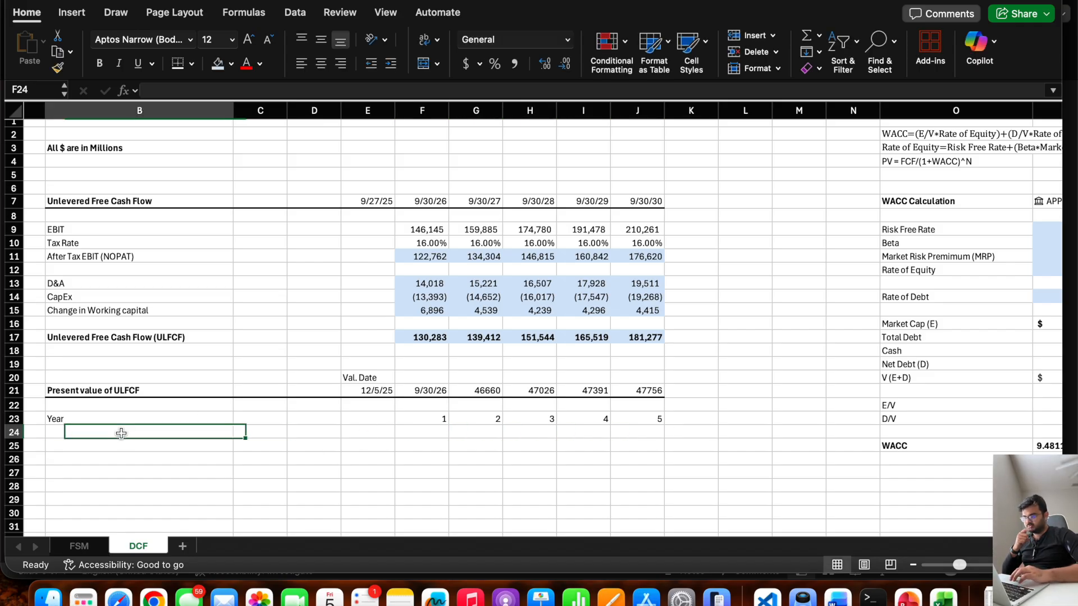
{"action": "type", "text": "PV"}
{"action": "key", "text": "BackSpace"}
{"action": "type", "text": "resent value of "}
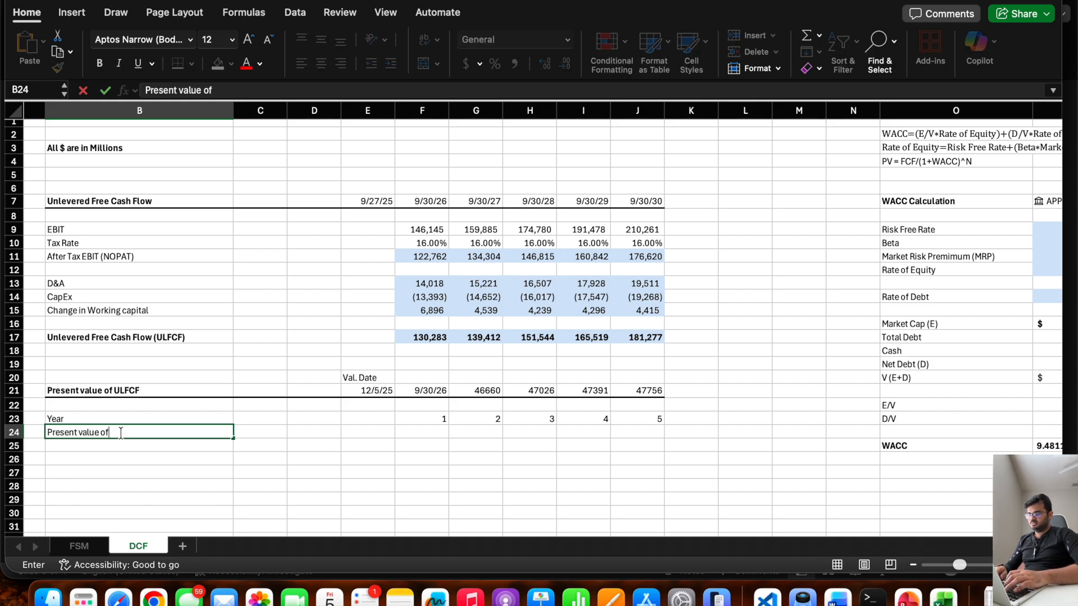
{"action": "type", "text": "ULFCF"}
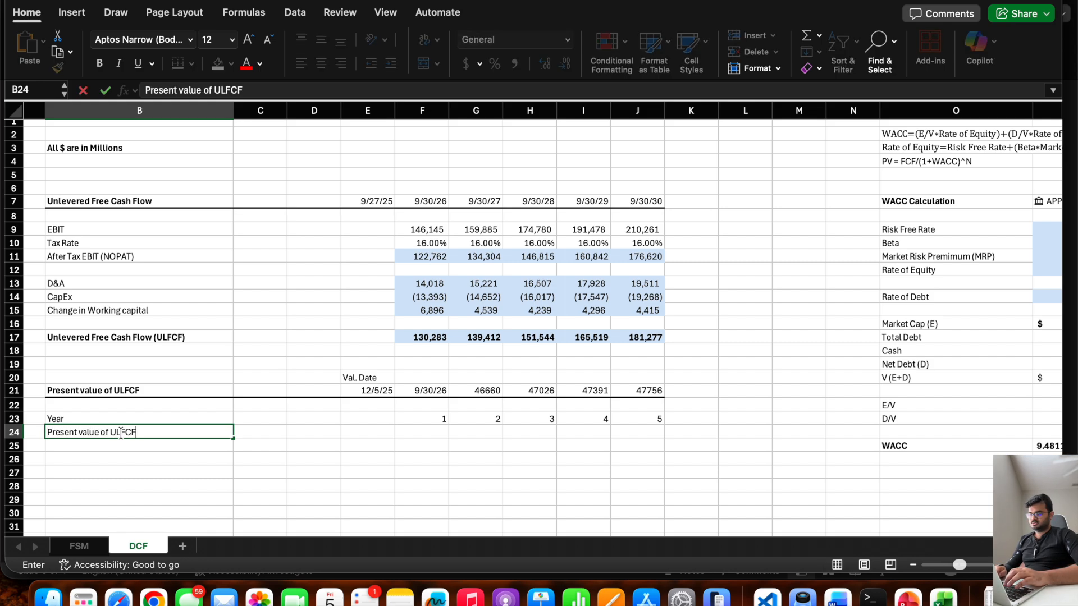
Calculate the first year's present value of ULFCF in F24 with the formula =F17/(1+$P$25)^F23.
{"action": "key", "text": "Right"}
{"action": "key", "text": "Right"}
{"action": "key", "text": "Right"}
{"action": "key", "text": "Right"}
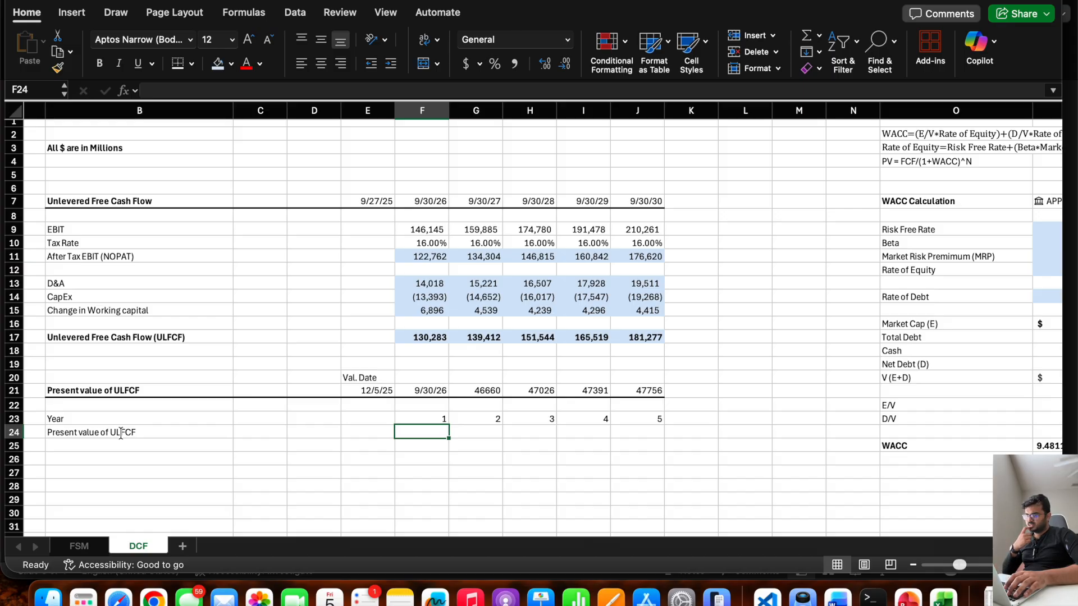
{"action": "type", "text": "="}
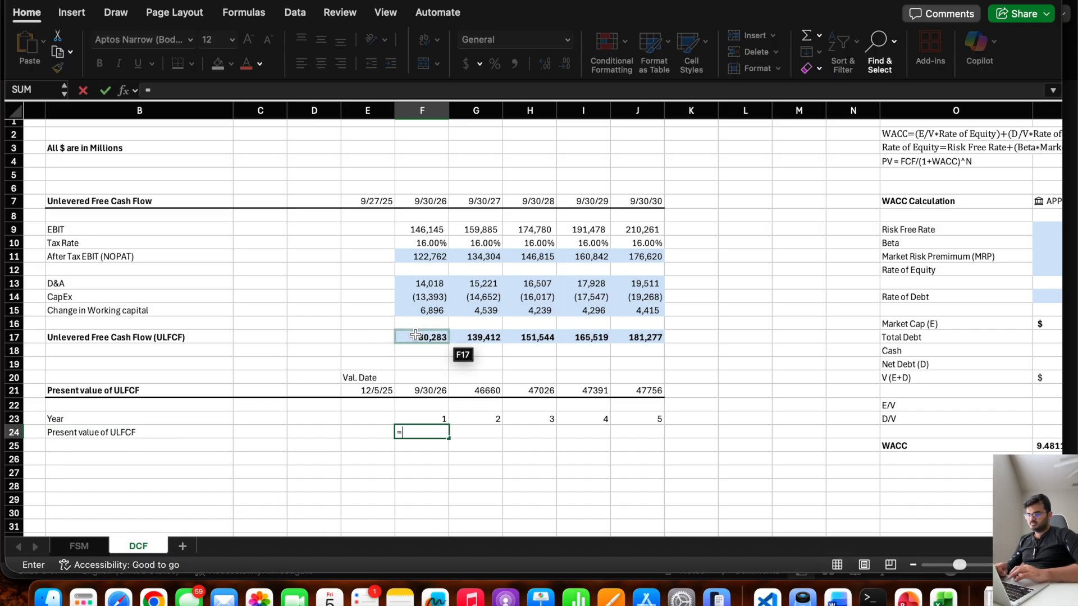
{"action": "left_click", "coordinate": [416, 335]}
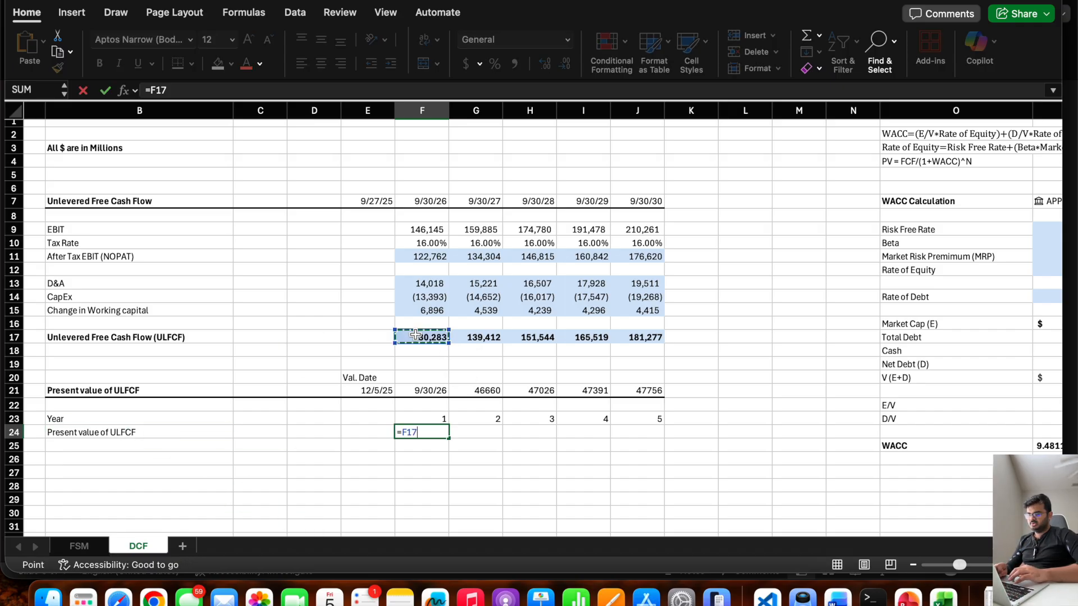
{"action": "type", "text": "/(1+"}
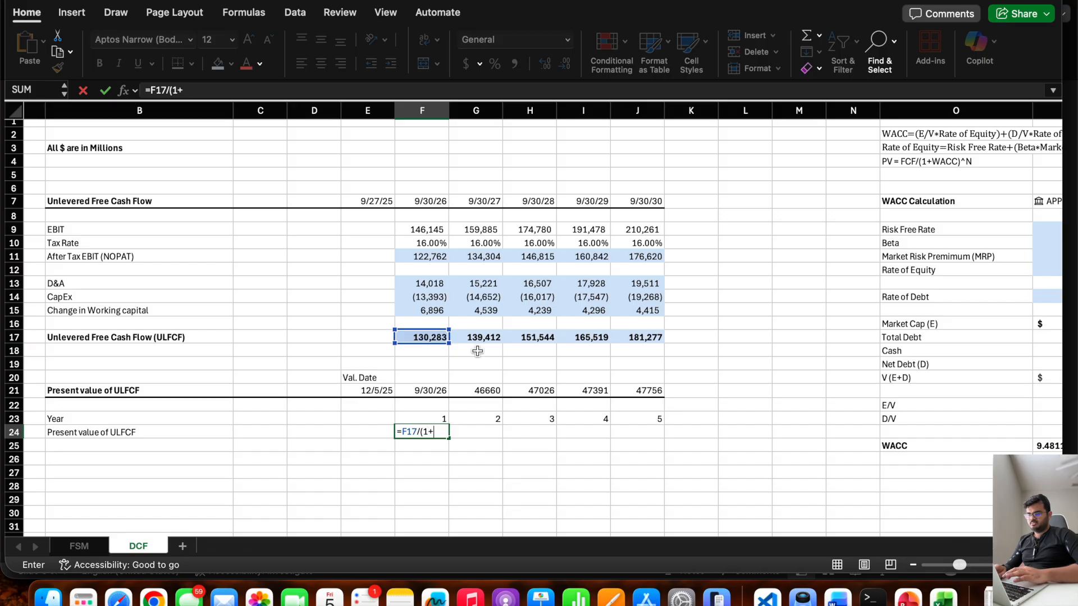
{"action": "scroll", "coordinate": [477, 351], "scroll_direction": "right", "scroll_amount": 3}
{"action": "left_click", "coordinate": [953, 452]}
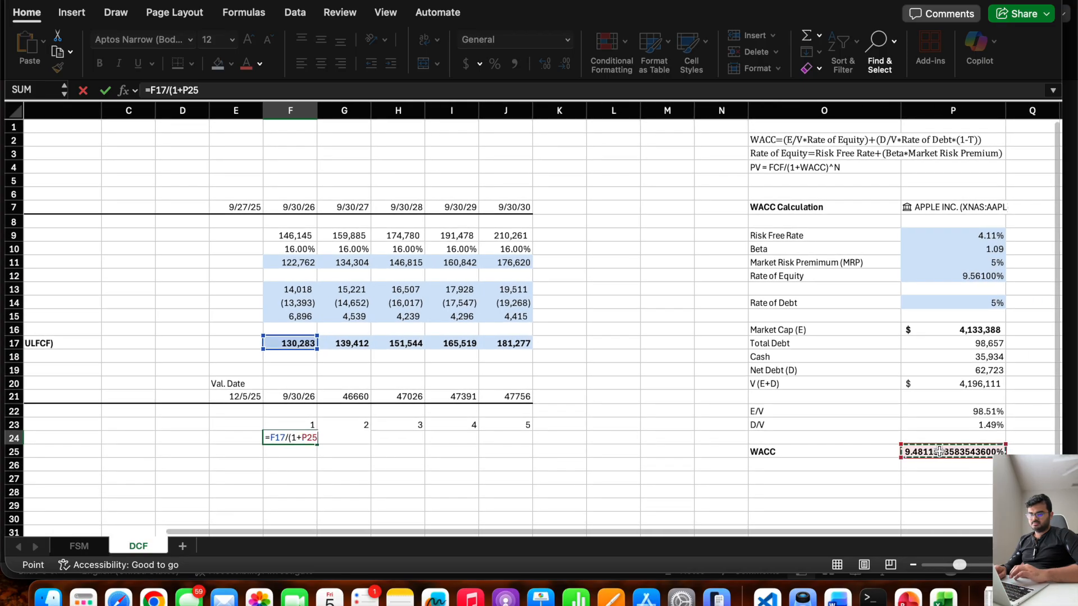
{"action": "left_click", "coordinate": [189, 90]}
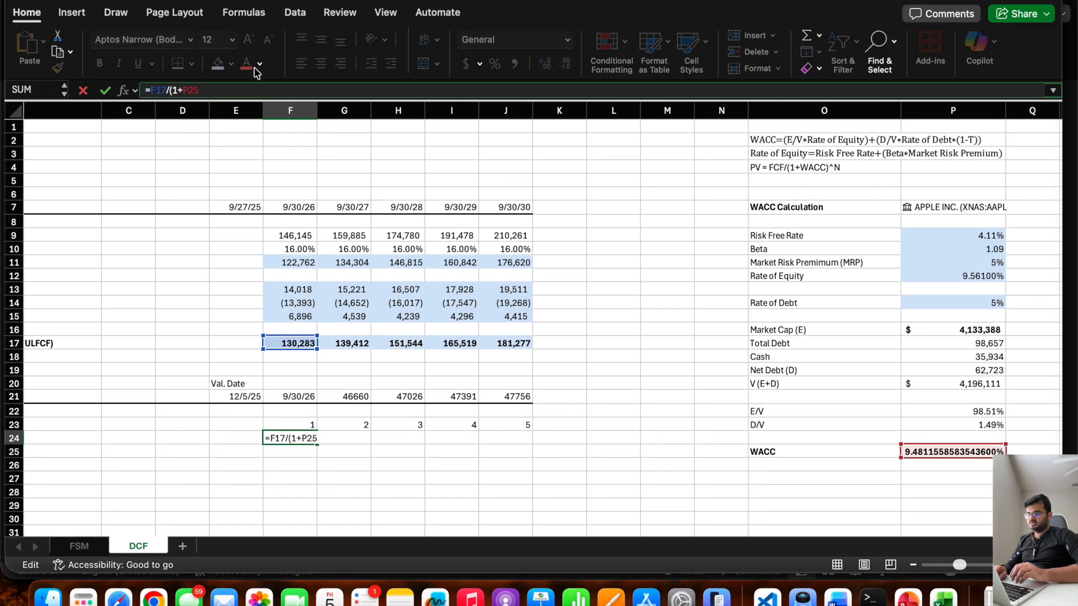
{"action": "key", "text": "F4"}
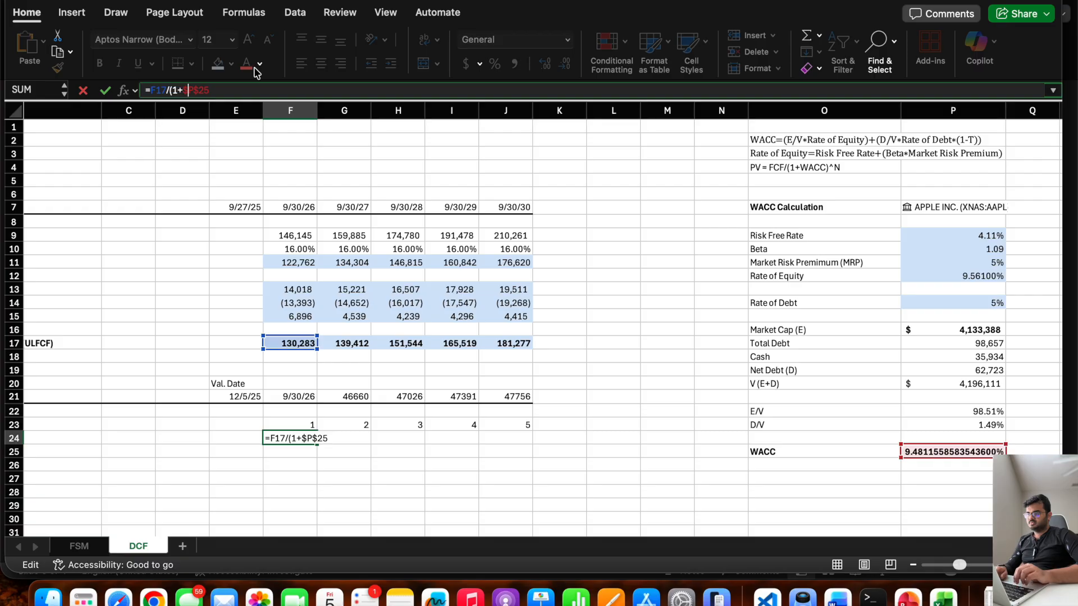
{"action": "left_click", "coordinate": [219, 89]}
{"action": "type", "text": ")"}
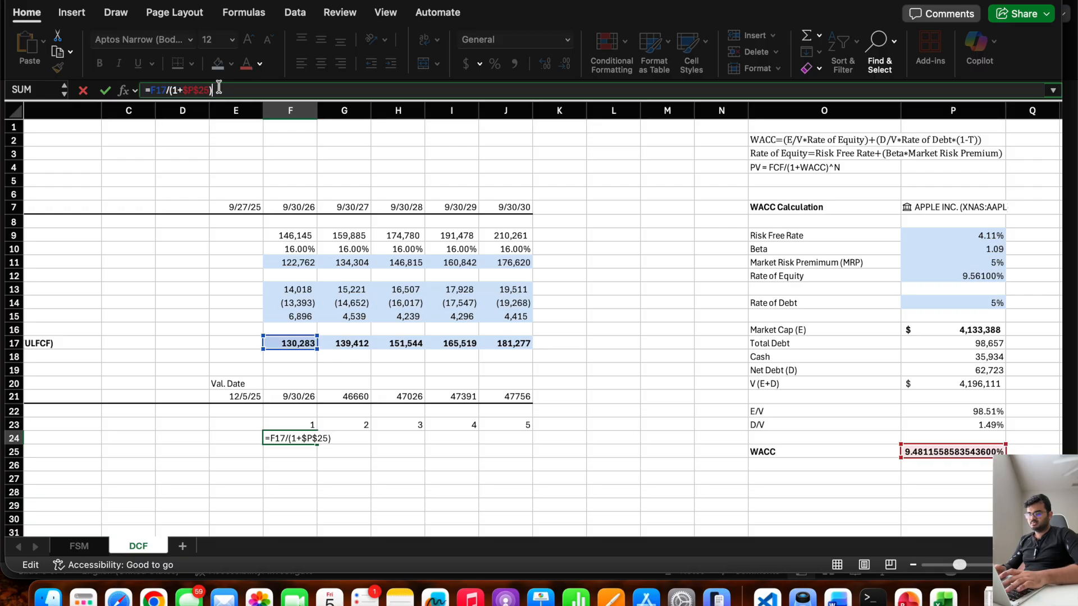
{"action": "type", "text": "^"}
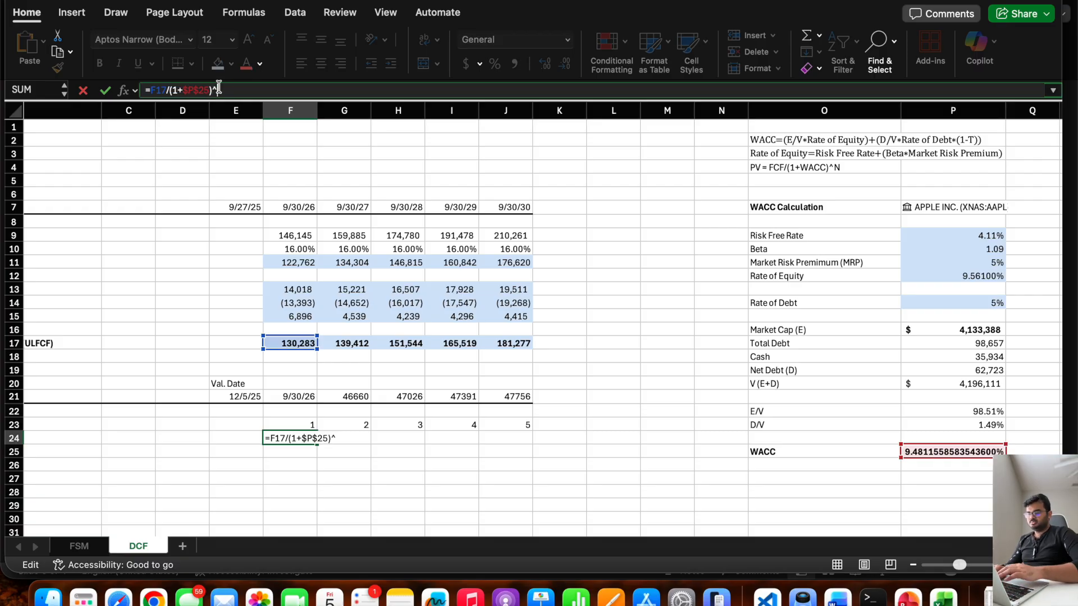
{"action": "left_click", "coordinate": [278, 424]}
{"action": "key", "text": "Return"}
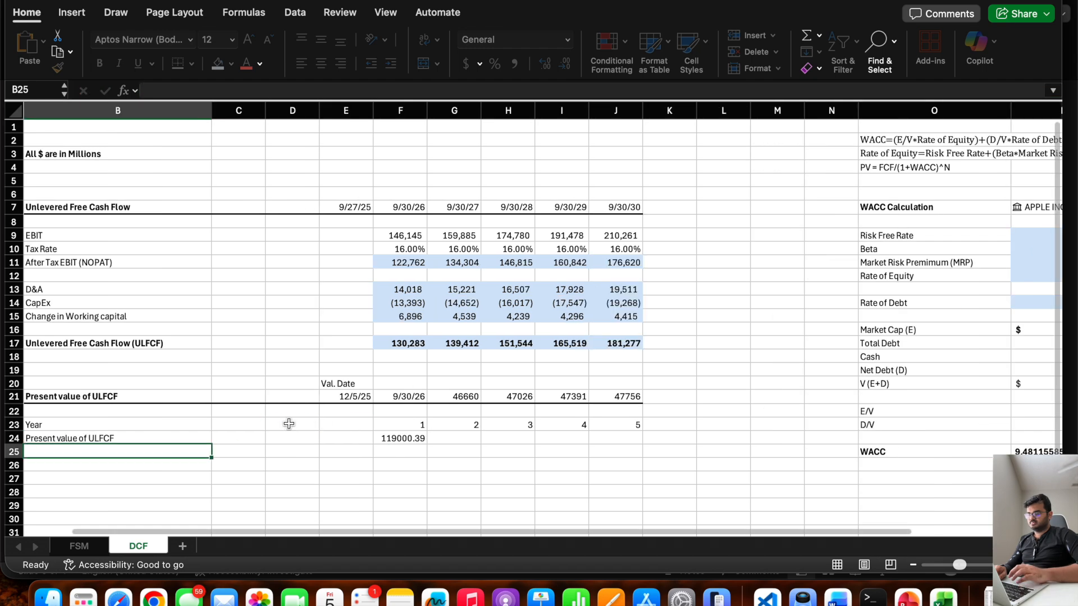
Fill the present value formula from F24 across to J24 and format the range as numbers with a thousands separator and 0 decimal places.
{"action": "left_click", "coordinate": [418, 438]}
{"action": "left_click_drag", "start_coordinate": [425, 443], "coordinate": [628, 452]}
{"action": "right_click", "coordinate": [620, 443]}
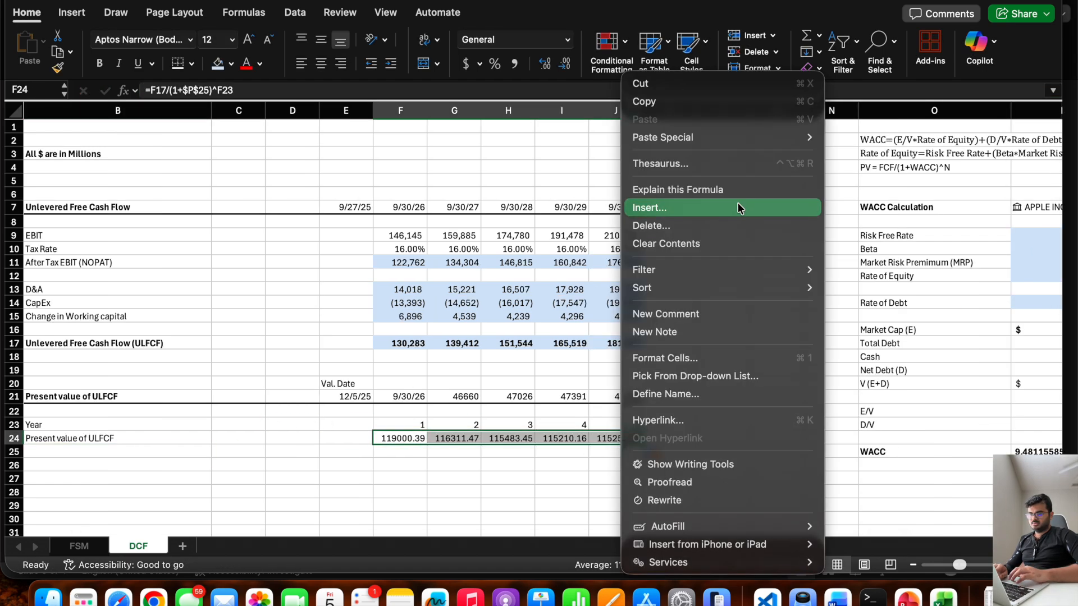
{"action": "left_click", "coordinate": [682, 356]}
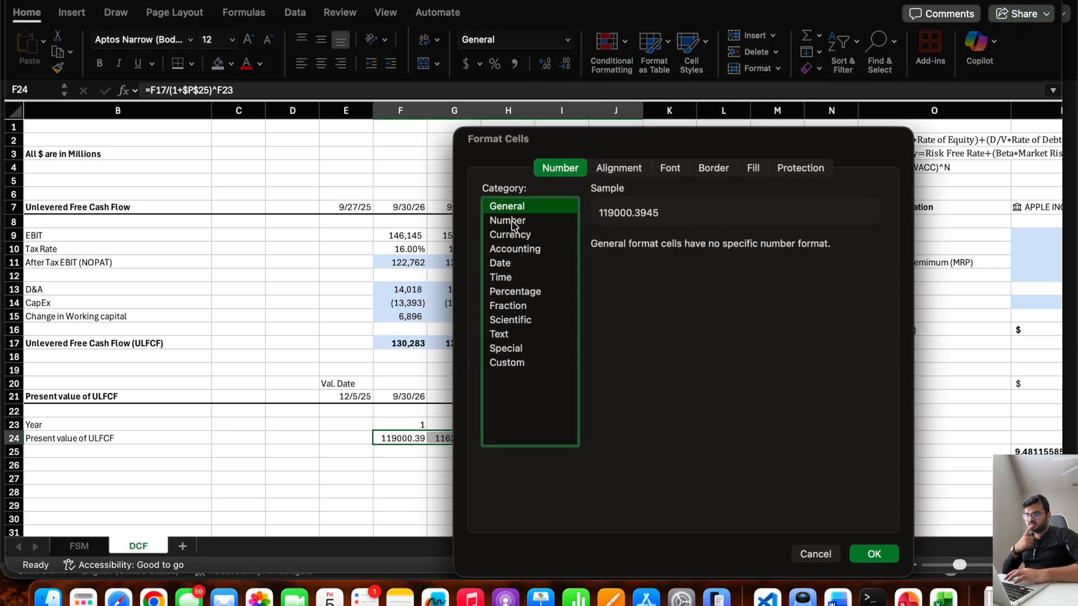
{"action": "left_click", "coordinate": [511, 221]}
{"action": "left_click", "coordinate": [597, 263]}
{"action": "double_click", "coordinate": [676, 246]}
{"action": "key", "text": "BackSpace"}
{"action": "type", "text": "0"}
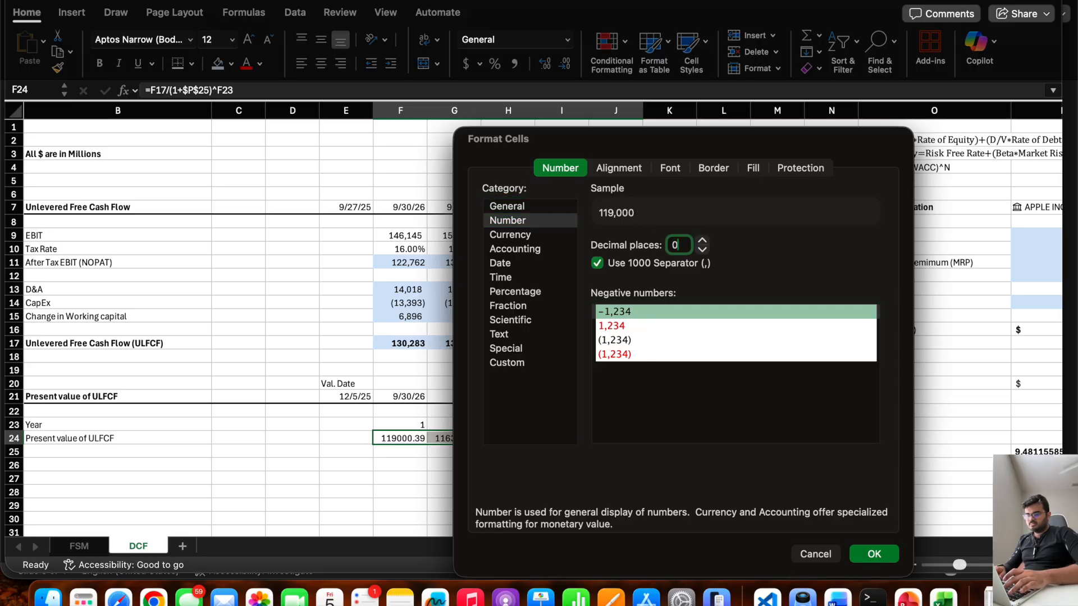
{"action": "left_click", "coordinate": [874, 554]}
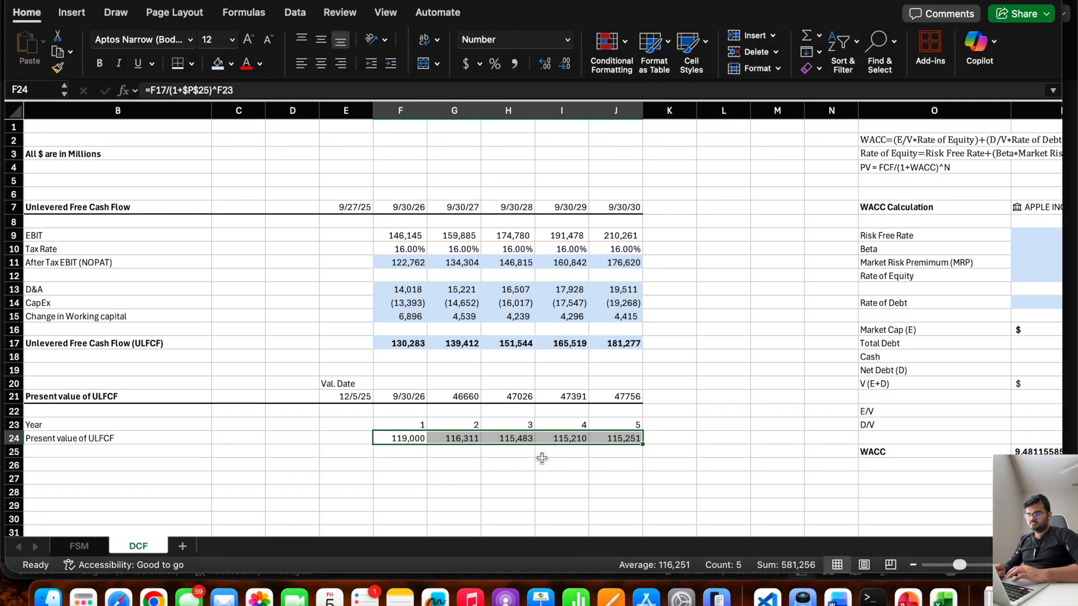
{"action": "left_click", "coordinate": [513, 465]}
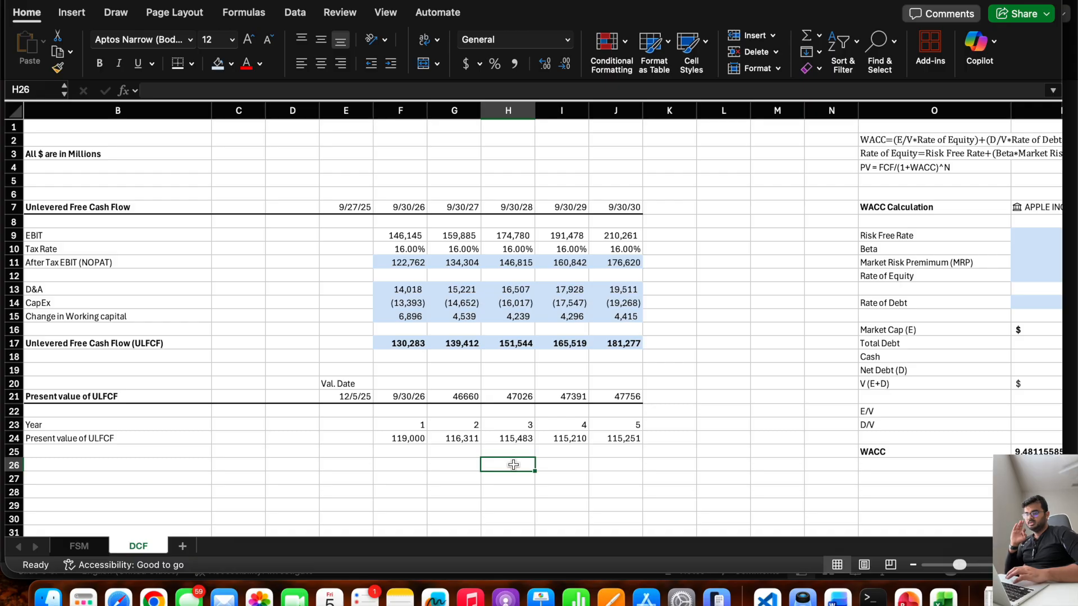
Examine the final-year cash flow discounting against the WACC, and the first year number against the valuation date and first forecast date.
{"action": "left_click", "coordinate": [618, 348]}
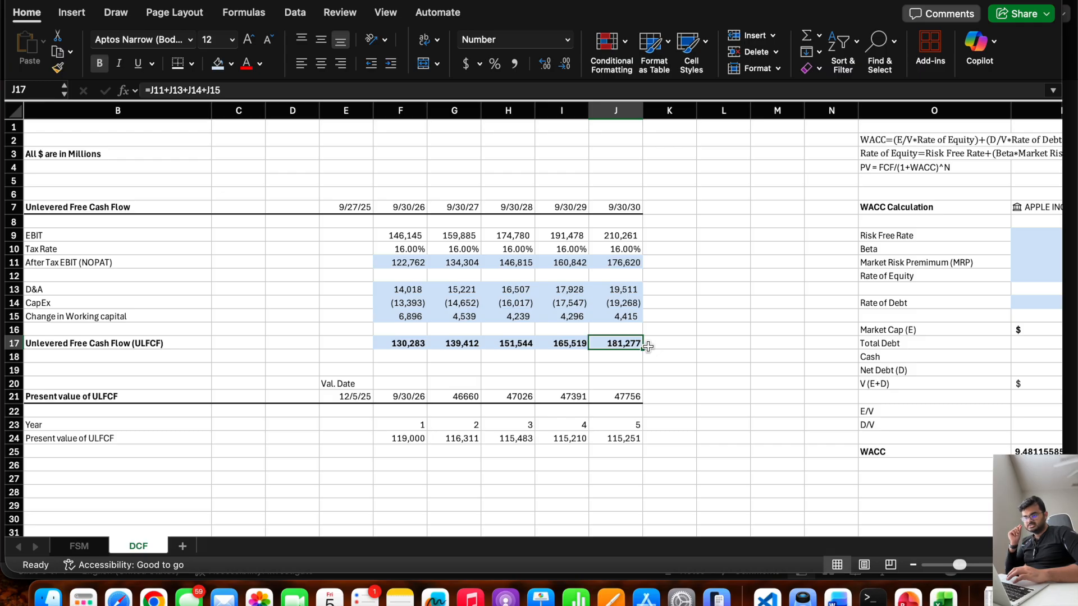
{"action": "left_click", "coordinate": [614, 438]}
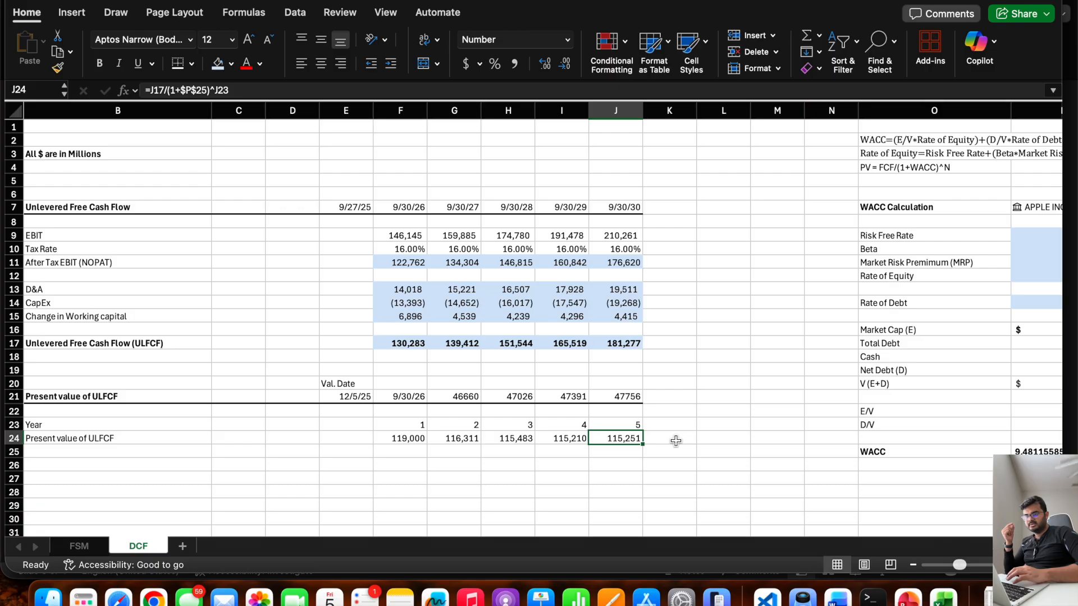
{"action": "scroll", "coordinate": [676, 441], "scroll_direction": "right", "scroll_amount": 2}
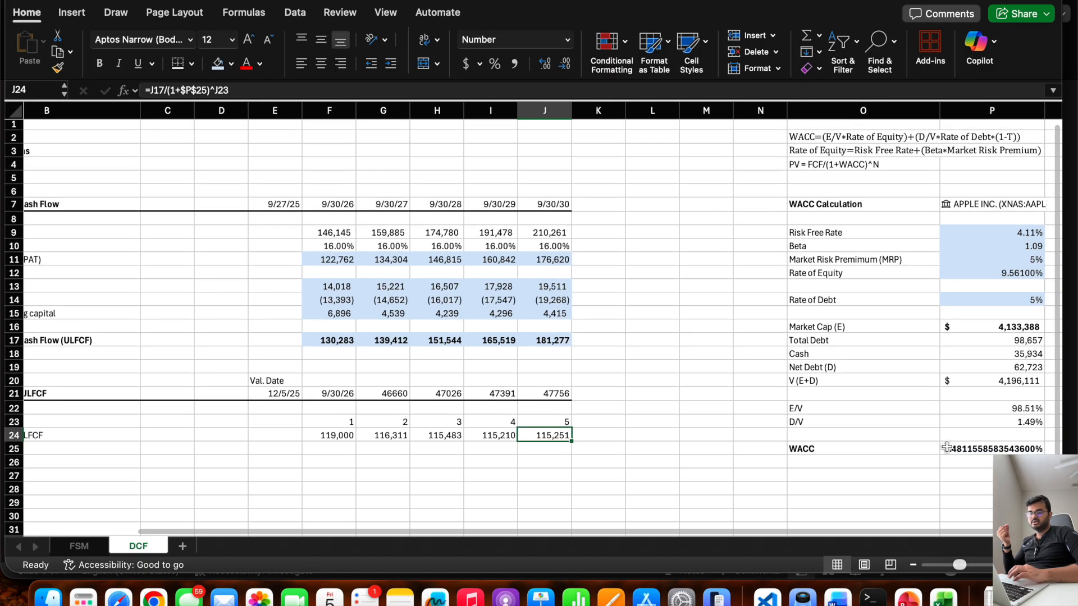
{"action": "left_click", "coordinate": [947, 446]}
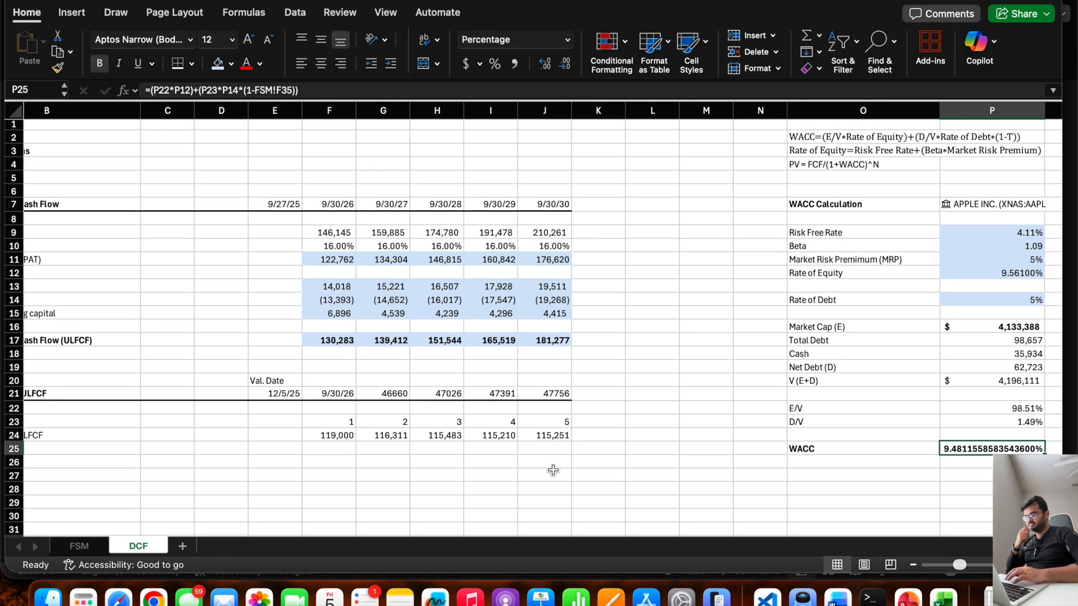
{"action": "scroll", "coordinate": [553, 470], "scroll_direction": "left", "scroll_amount": 2}
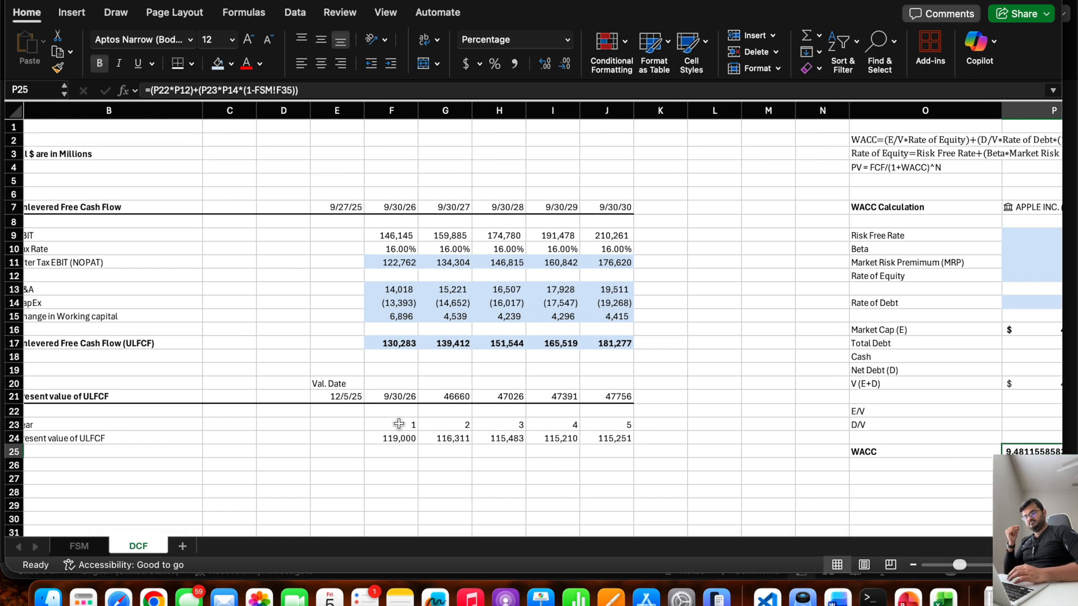
{"action": "scroll", "coordinate": [399, 424], "scroll_direction": "left", "scroll_amount": 1}
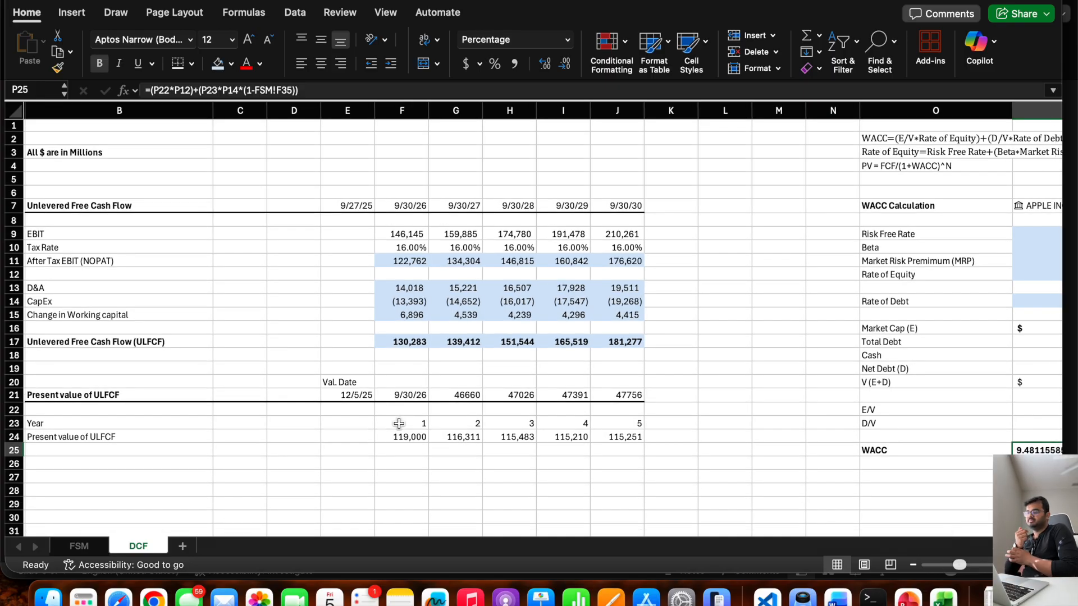
{"action": "left_click", "coordinate": [399, 424]}
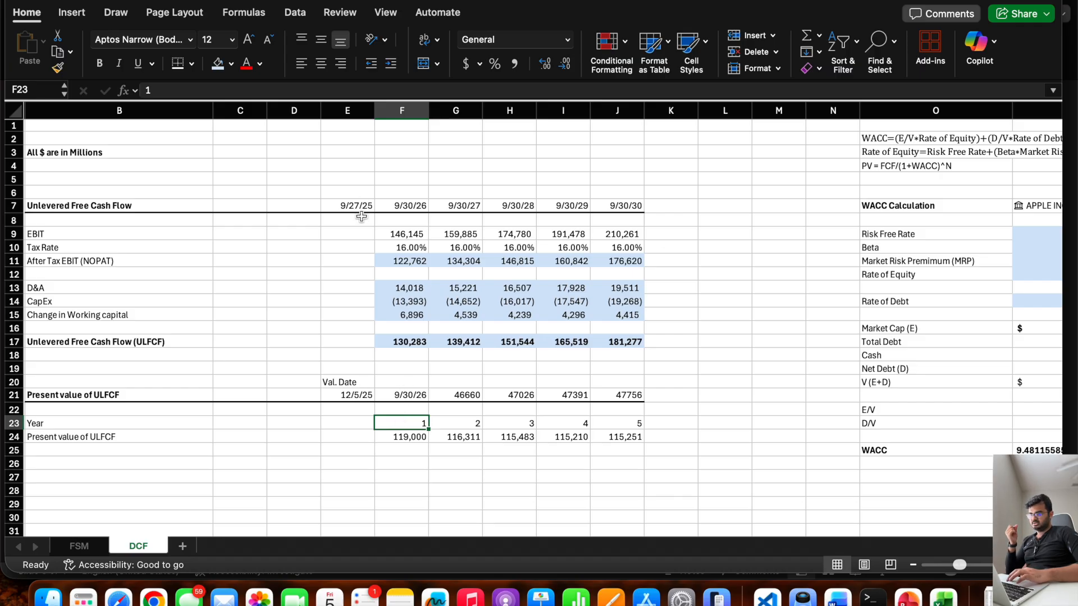
{"action": "left_click", "coordinate": [409, 396]}
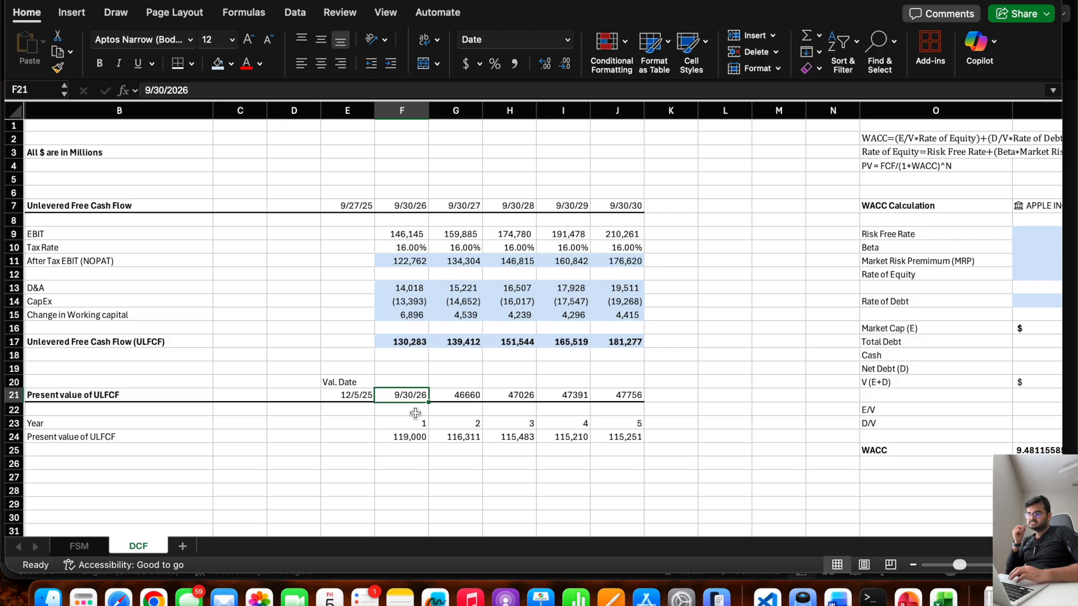
{"action": "left_click", "coordinate": [341, 395]}
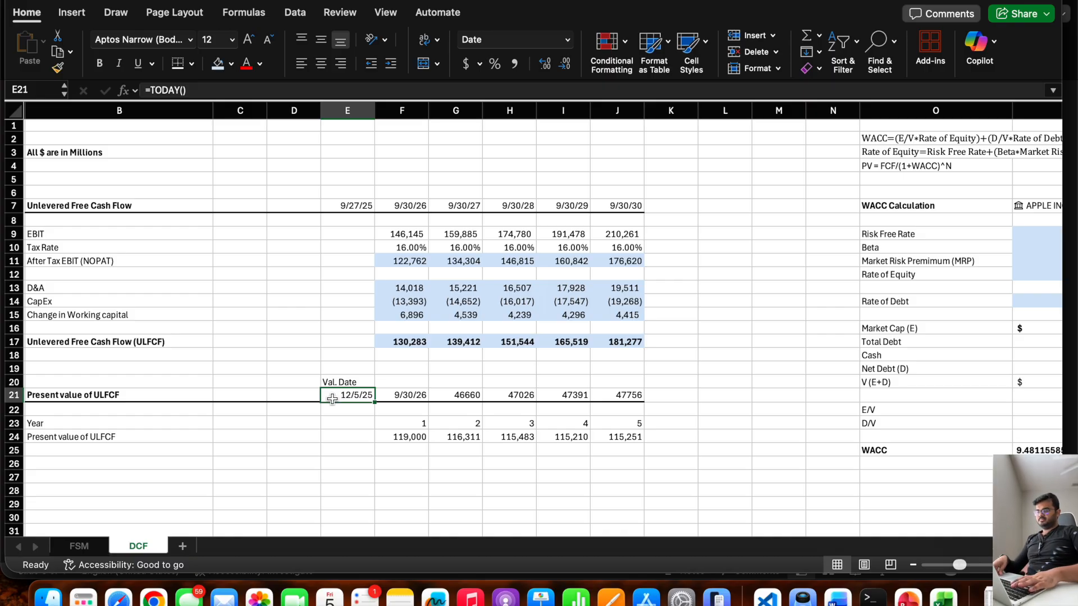
{"action": "key", "text": "Right"}
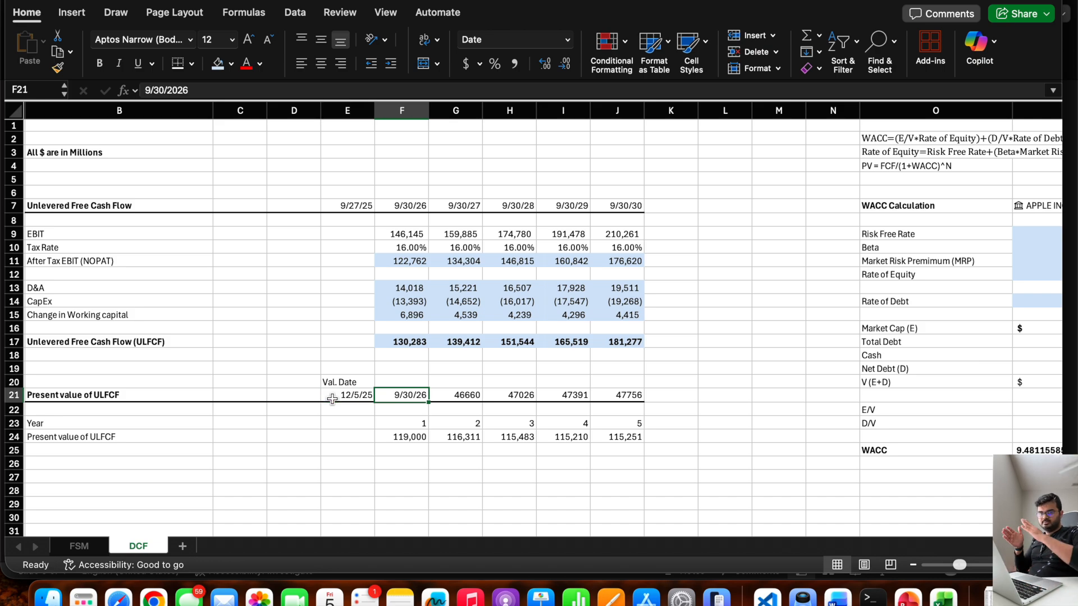
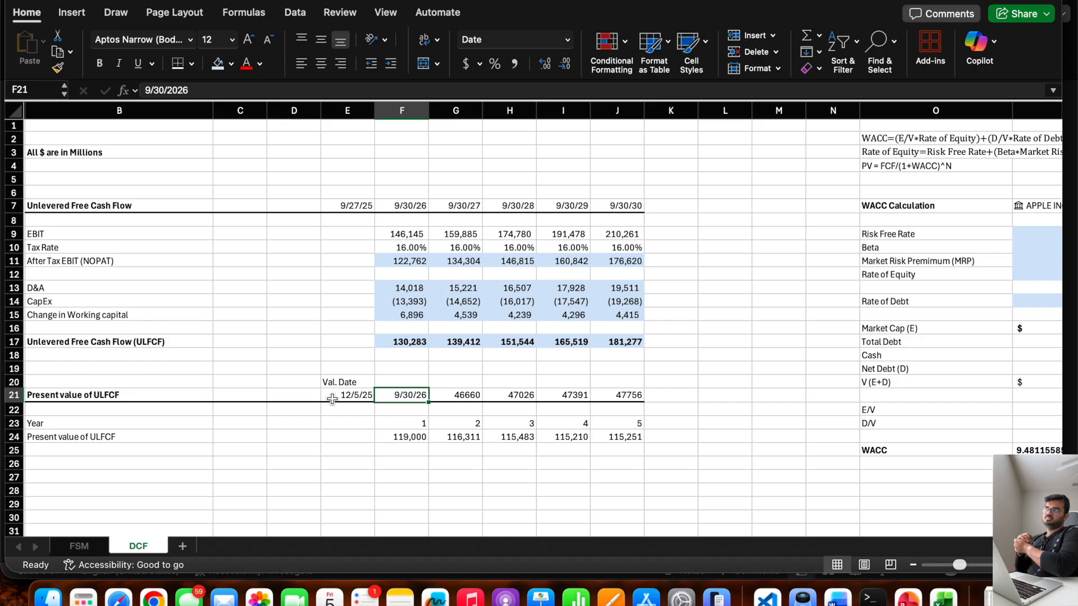
Calculate the first year's discount period in F23 with the formula =(F21-E21)/365.
{"action": "left_click", "coordinate": [416, 424]}
{"action": "type", "text": "=("}
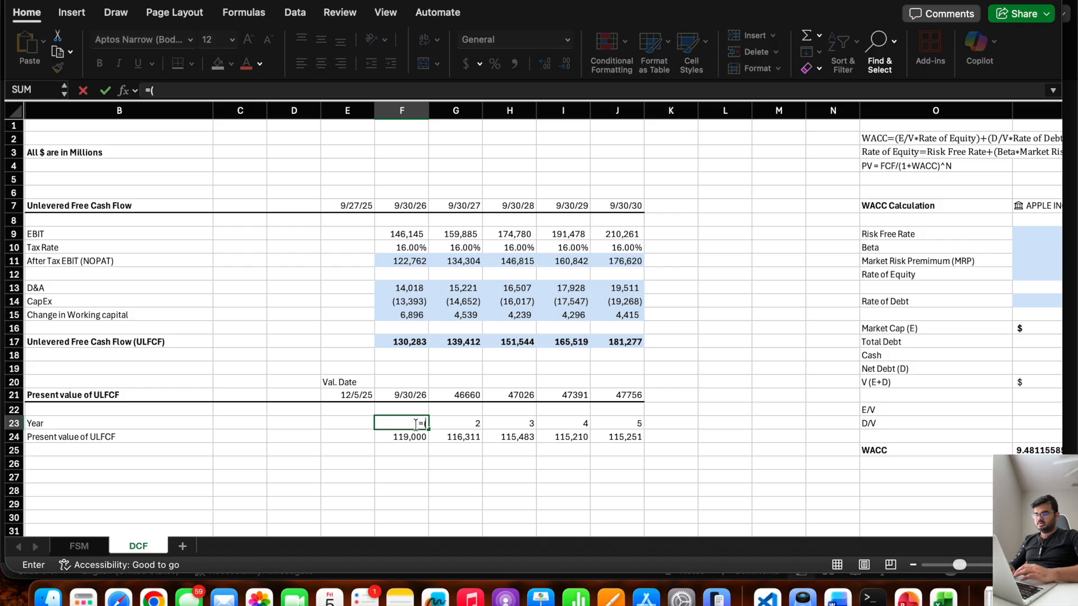
{"action": "left_click", "coordinate": [405, 395]}
{"action": "type", "text": "-"}
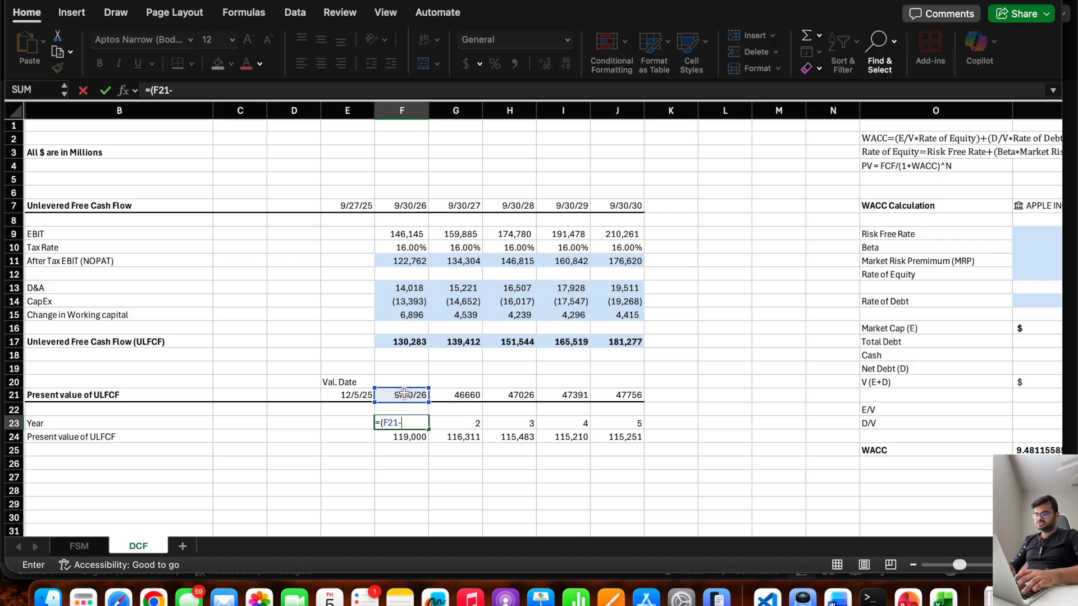
{"action": "left_click", "coordinate": [347, 394]}
{"action": "type", "text": ")/"}
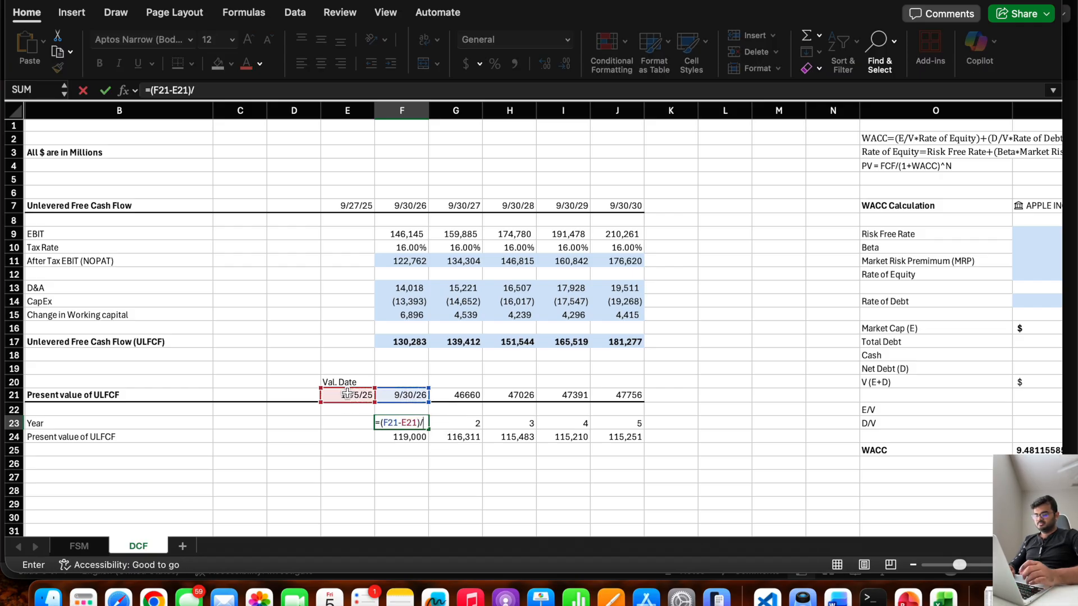
{"action": "type", "text": "365"}
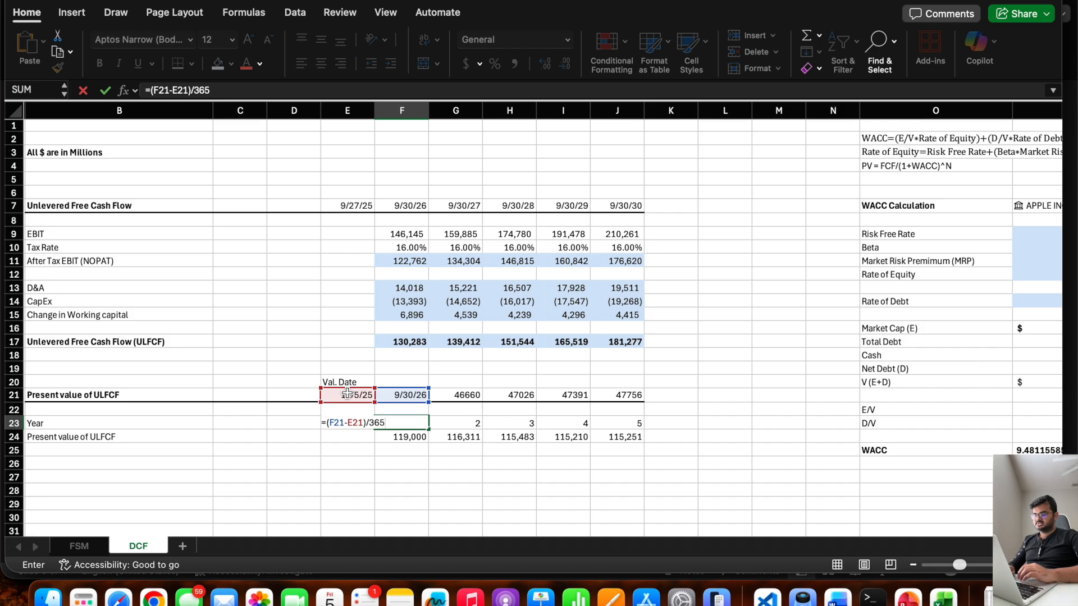
{"action": "key", "text": "Return"}
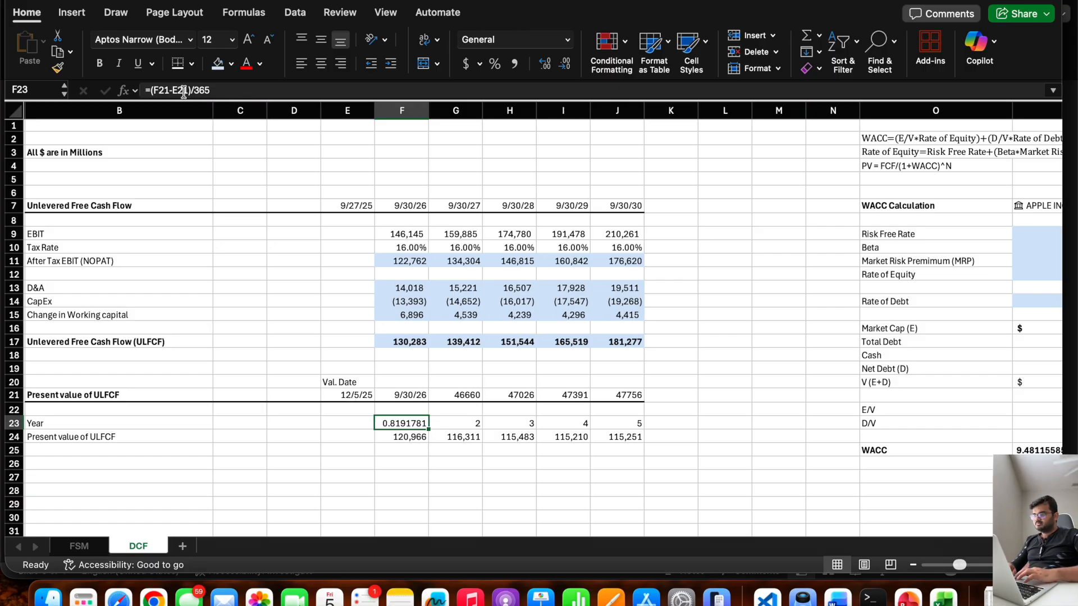
Lock the valuation date reference in the F23 formula as $E$21.
{"action": "left_click", "coordinate": [180, 90]}
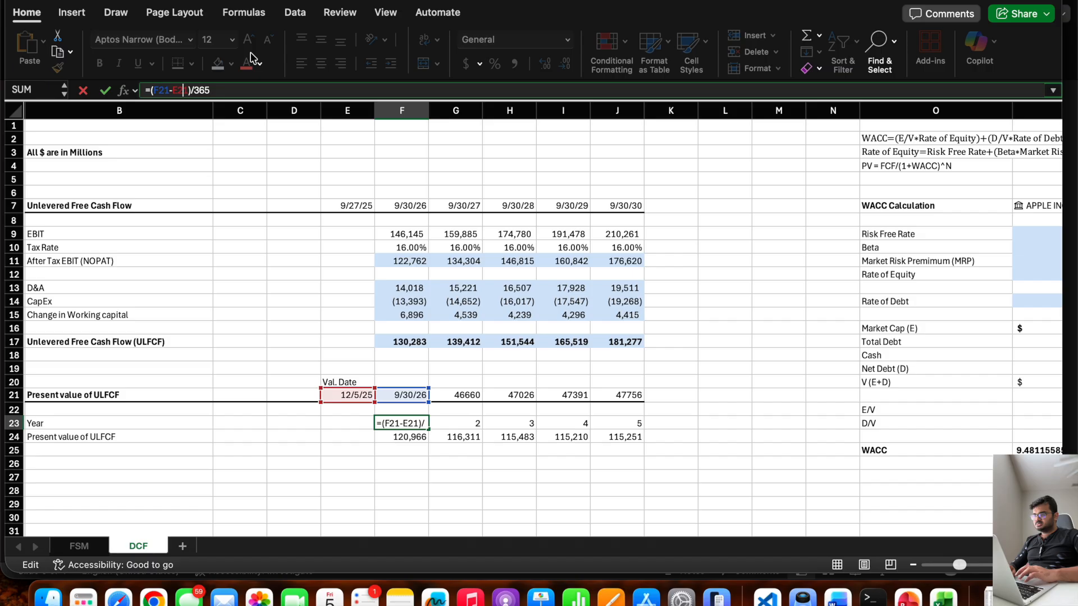
{"action": "type", "text": "$E"}
{"action": "type", "text": "$"}
{"action": "key", "text": "Return"}
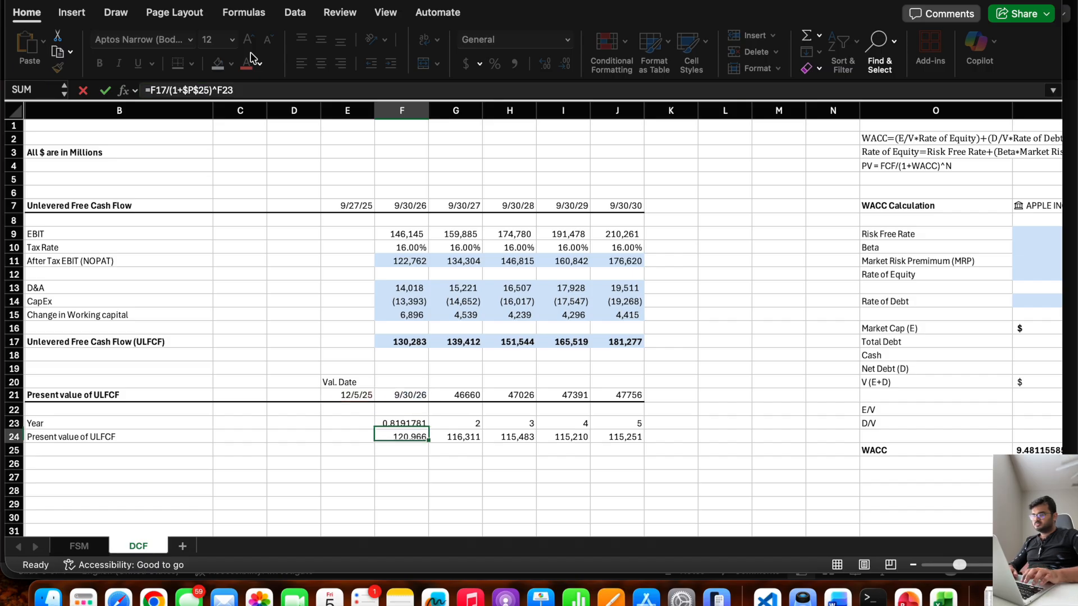
Fill the year fraction formula from F23 across to J23 and show the values with two decimal places.
{"action": "left_click", "coordinate": [405, 423]}
{"action": "left_click_drag", "start_coordinate": [429, 429], "coordinate": [631, 447]}
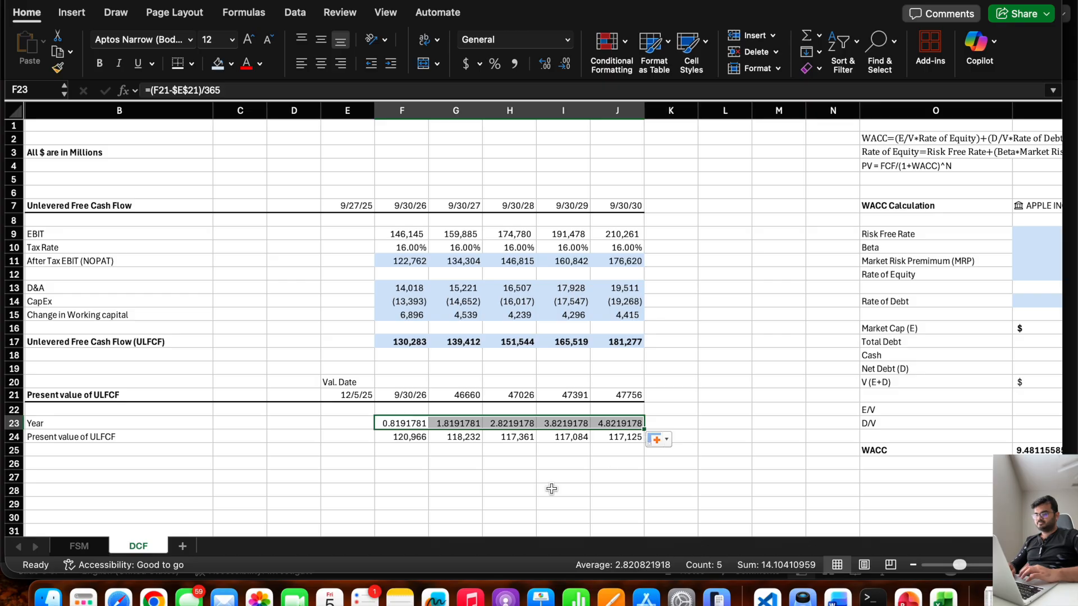
{"action": "left_click", "coordinate": [545, 65]}
{"action": "left_click", "coordinate": [565, 65]}
{"action": "left_click", "coordinate": [566, 64]}
{"action": "left_click", "coordinate": [565, 64]}
{"action": "left_click", "coordinate": [565, 65]}
{"action": "left_click", "coordinate": [565, 65]}
{"action": "left_click", "coordinate": [565, 64]}
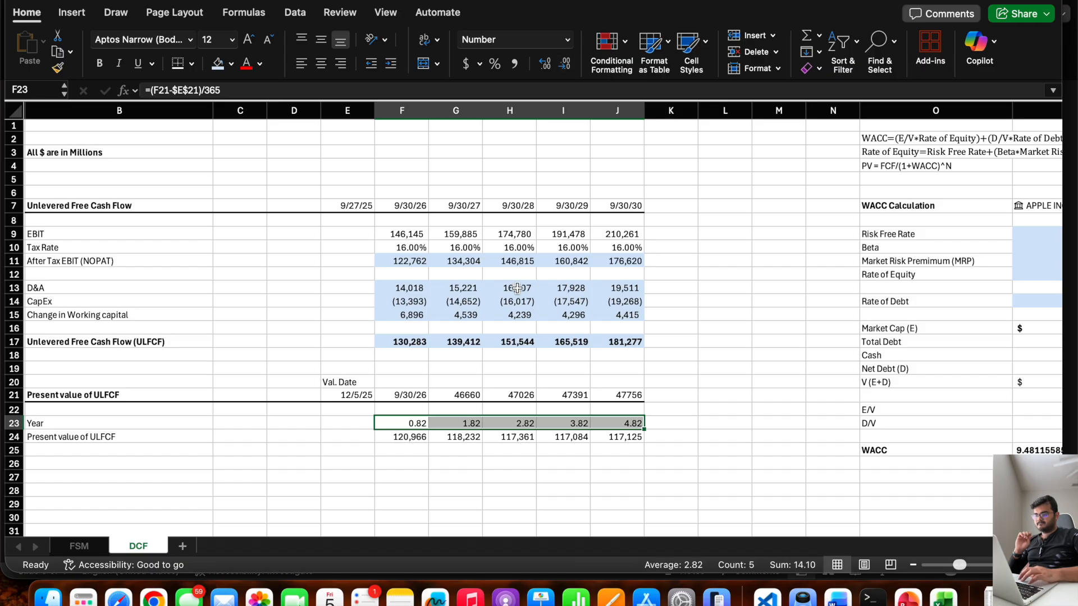
Change the first year's present value formula in F24 to =(F17*F23)/(1+$P$25)^F23 to prorate the cash flow for the partial year.
{"action": "left_click", "coordinate": [402, 440]}
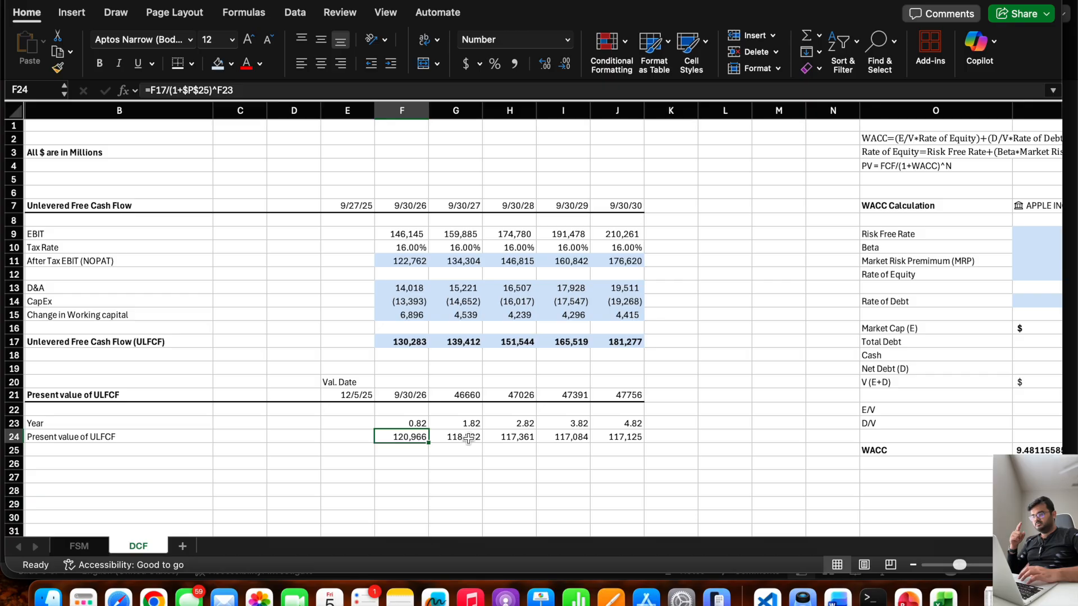
{"action": "left_click", "coordinate": [470, 340]}
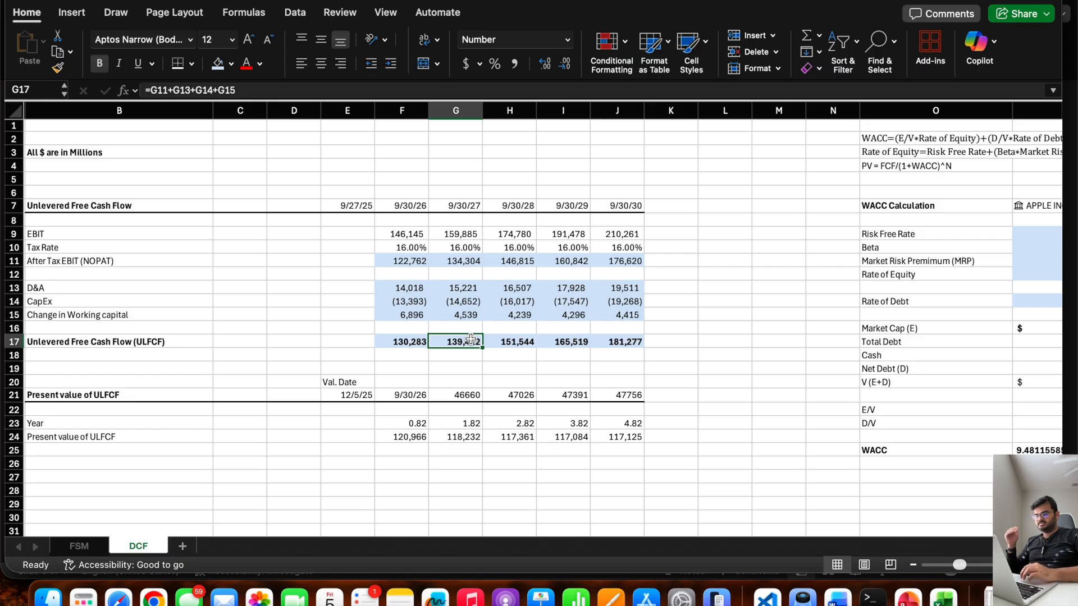
{"action": "left_click", "coordinate": [399, 436]}
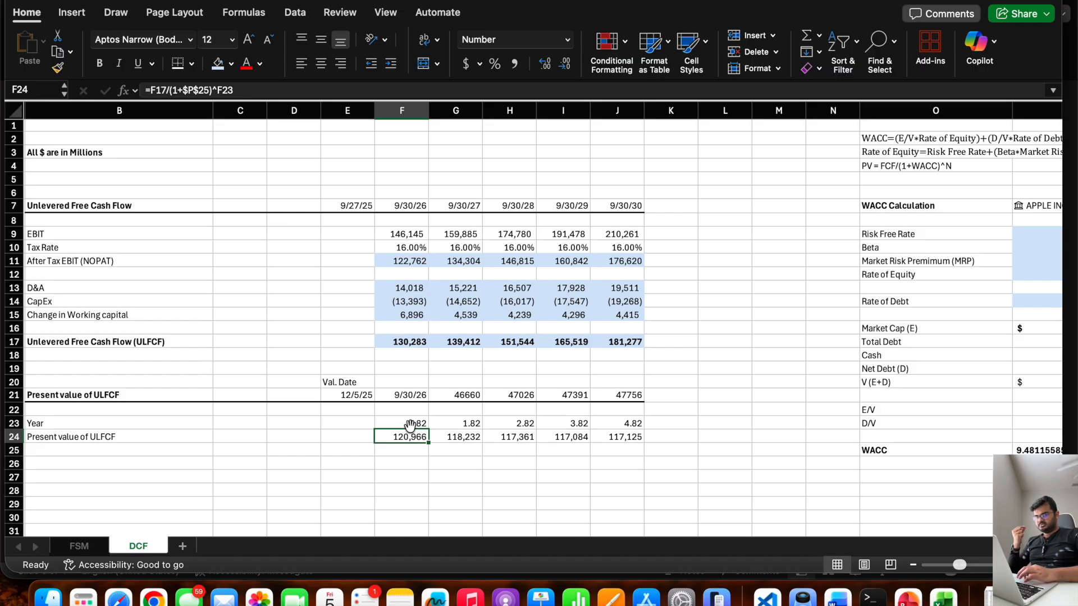
{"action": "left_click", "coordinate": [150, 90]}
{"action": "type", "text": "(F17"}
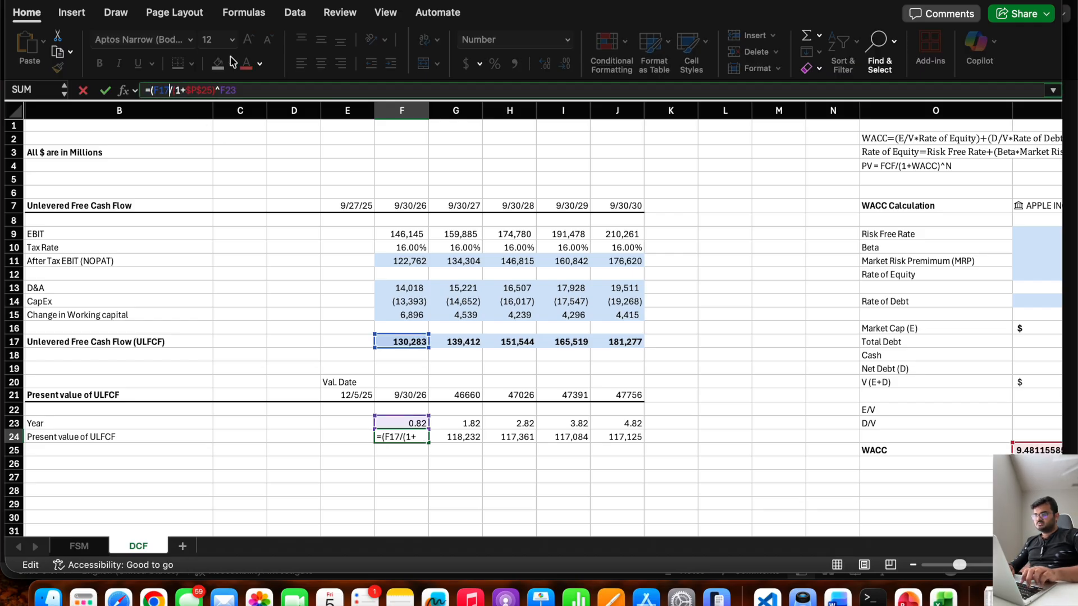
{"action": "type", "text": "*"}
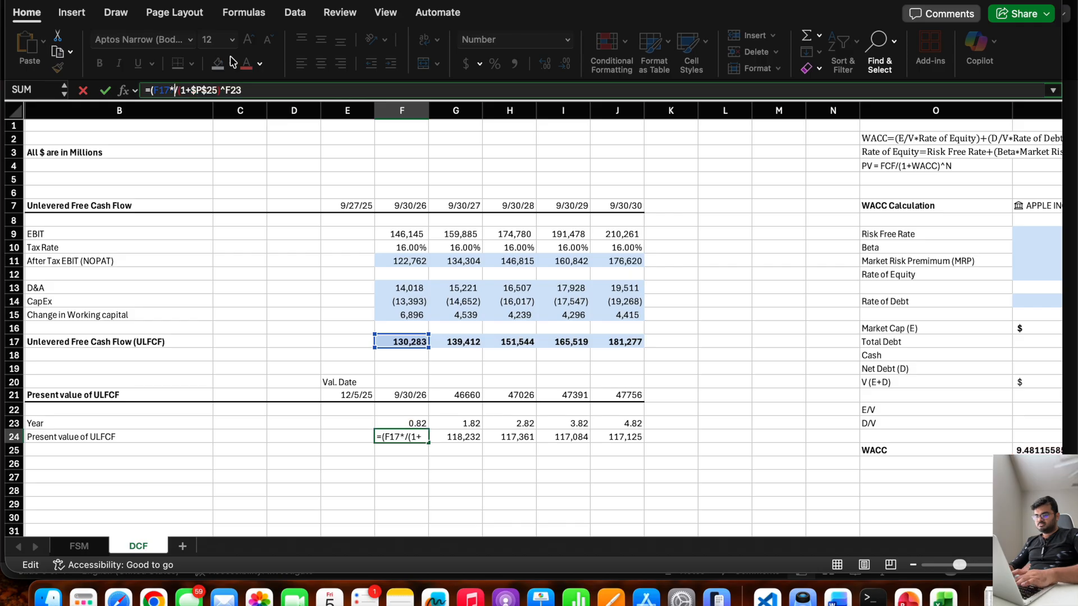
{"action": "left_click", "coordinate": [400, 422]}
{"action": "type", "text": ")"}
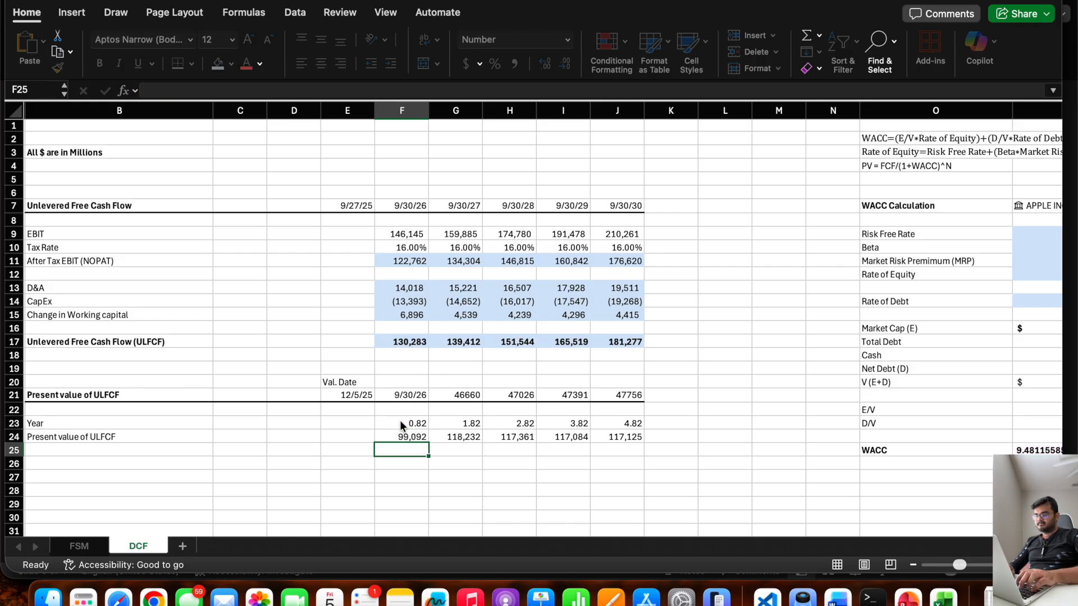
{"action": "key", "text": "Return"}
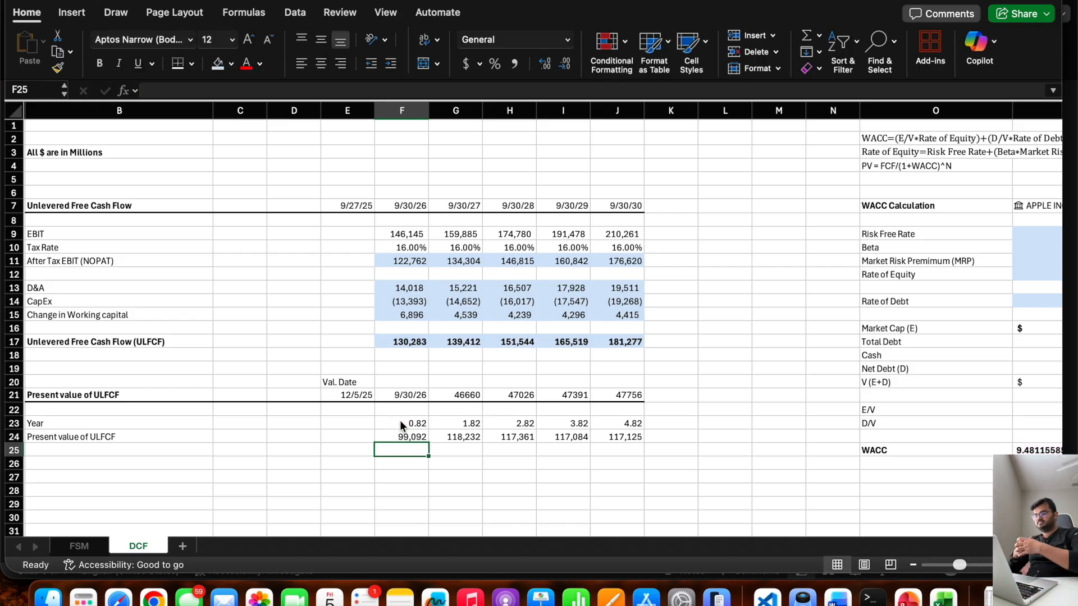
Shade the present value of ULFCF cells F24:J24 with the light blue fill.
{"action": "scroll", "coordinate": [400, 420], "scroll_direction": "down", "scroll_amount": 5}
{"action": "scroll", "coordinate": [400, 420], "scroll_direction": "left", "scroll_amount": 1}
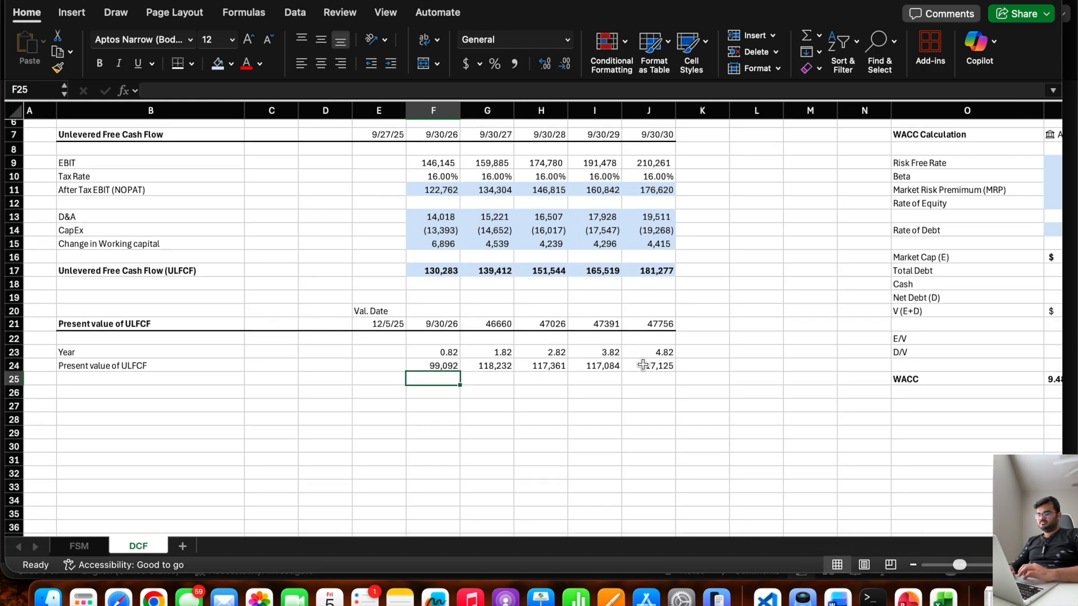
{"action": "left_click_drag", "start_coordinate": [641, 365], "coordinate": [442, 359]}
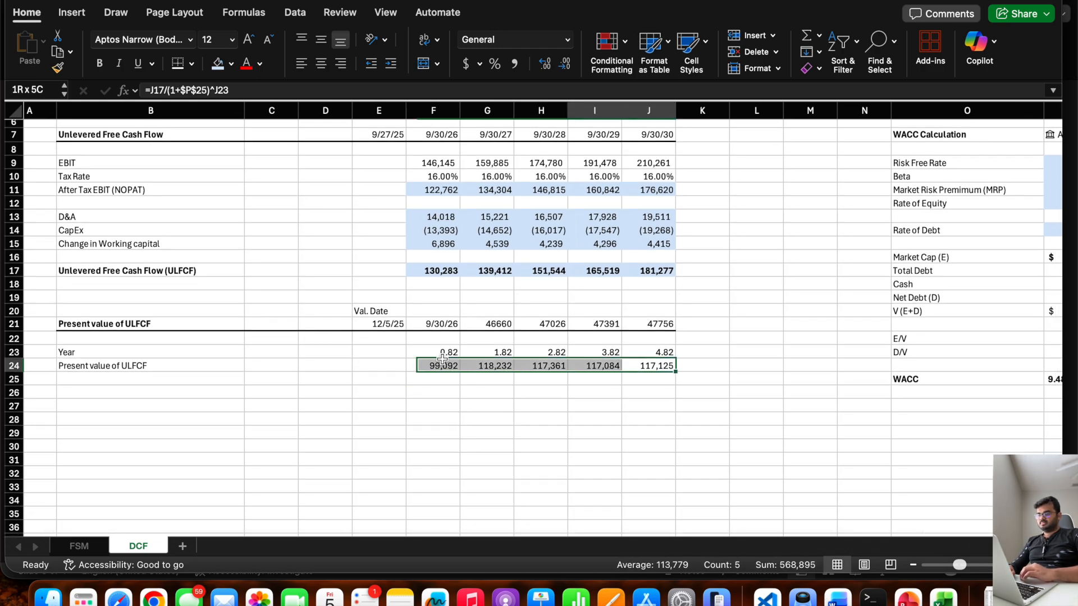
{"action": "left_click", "coordinate": [218, 63]}
{"action": "left_click", "coordinate": [416, 420]}
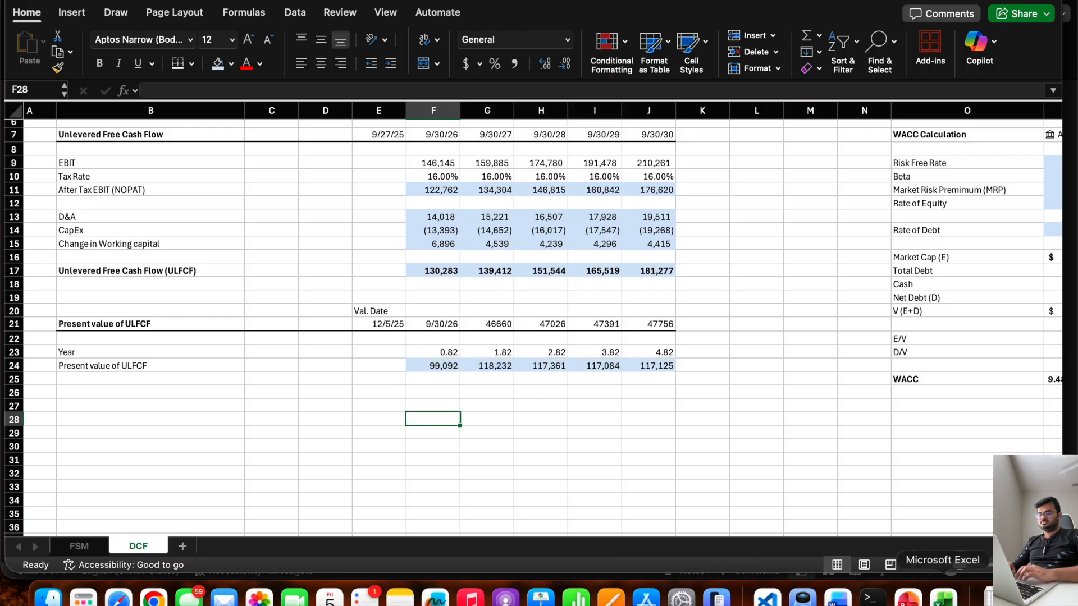
Check the discounted cash flow steps slide in PowerPoint, return to the Excel DCF sheet and enter the heading "Termial Value" in B28.
{"action": "left_click", "coordinate": [908, 598]}
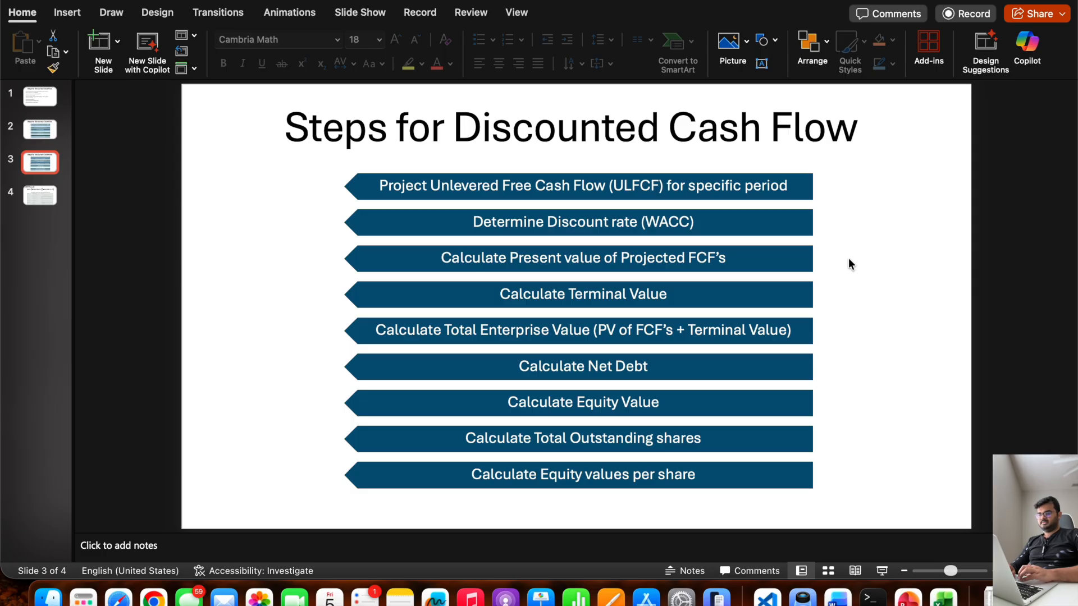
{"action": "left_click", "coordinate": [34, 0]}
{"action": "scroll", "coordinate": [190, 409], "scroll_direction": "down", "scroll_amount": 2}
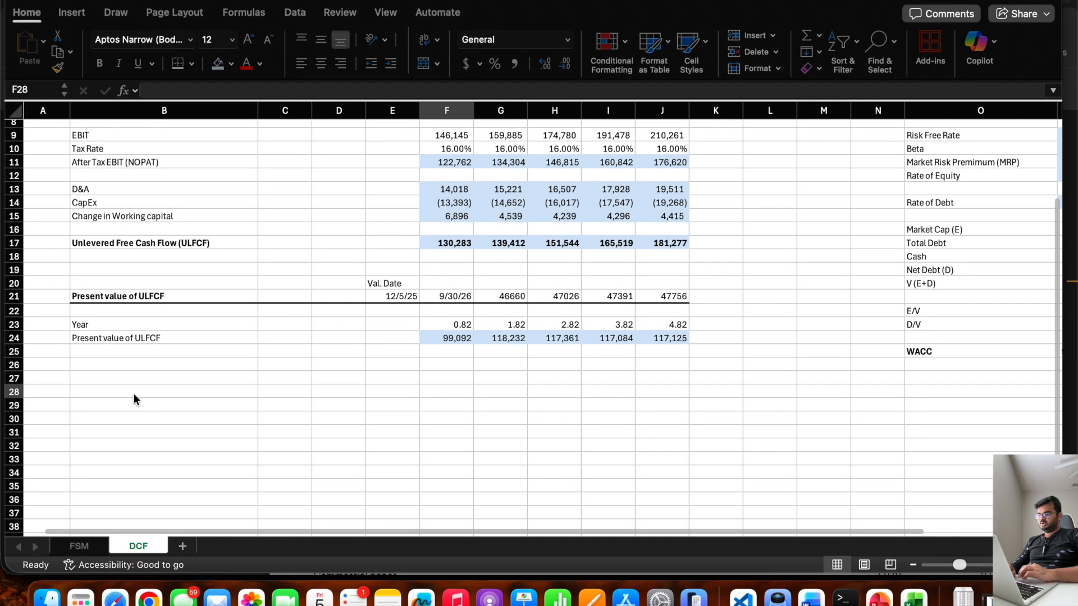
{"action": "left_click", "coordinate": [128, 391]}
{"action": "type", "text": "Termi"}
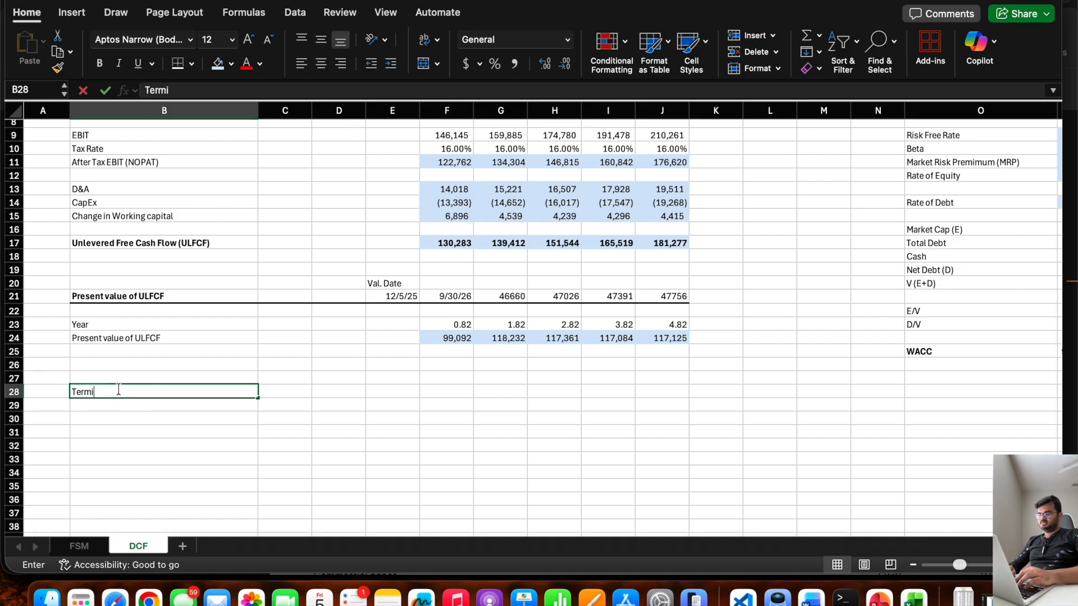
{"action": "type", "text": "al Value"}
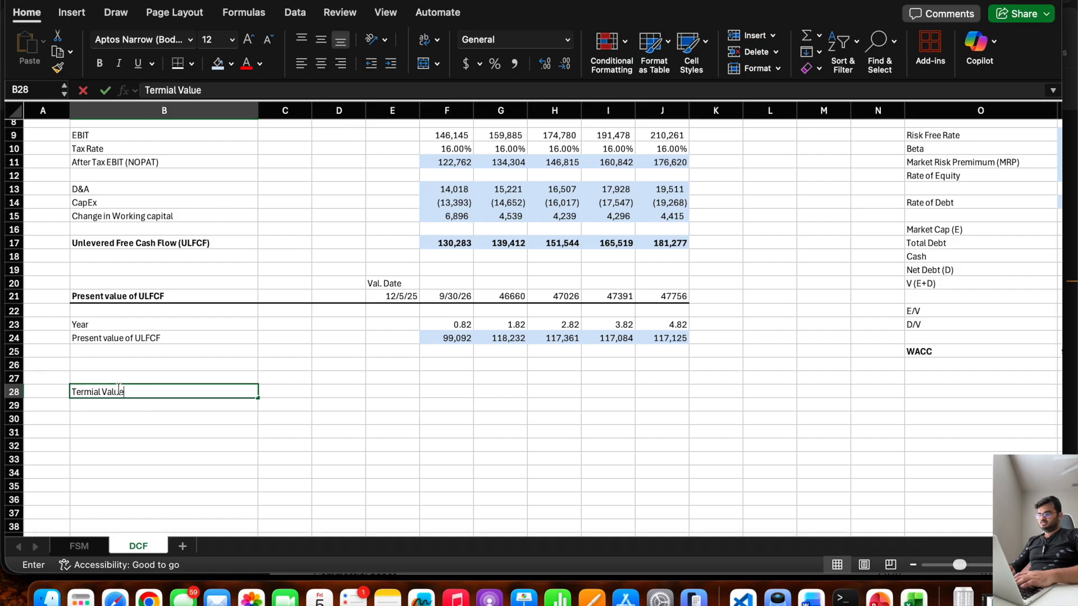
{"action": "key", "text": "Return"}
Format the forecast dates in F21:J21 of the present value section as Short Date.
{"action": "scroll", "coordinate": [542, 284], "scroll_direction": "up", "scroll_amount": 3}
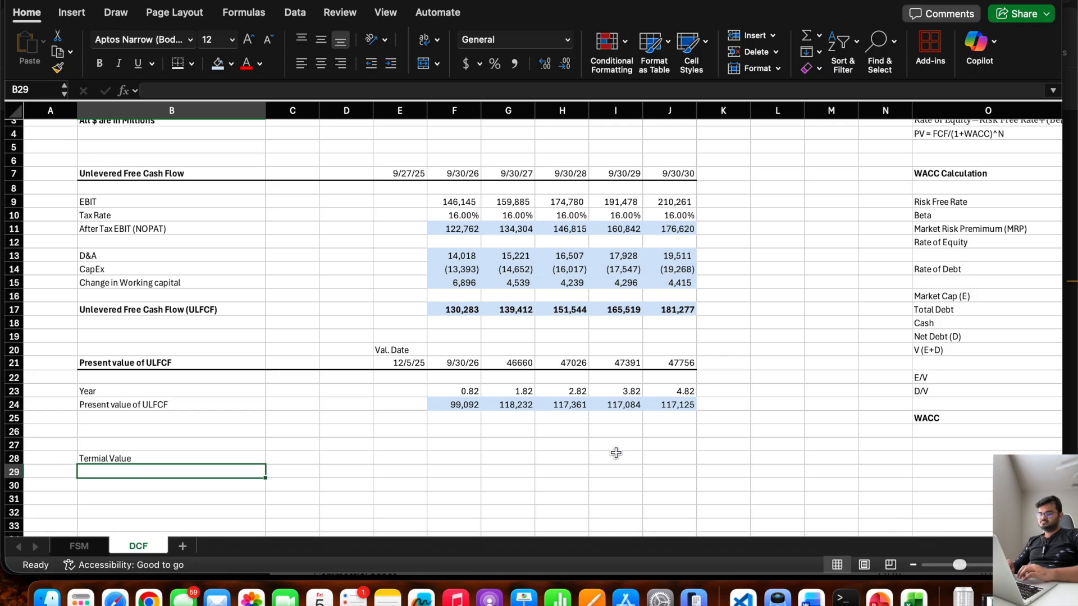
{"action": "left_click_drag", "start_coordinate": [677, 363], "coordinate": [500, 356]}
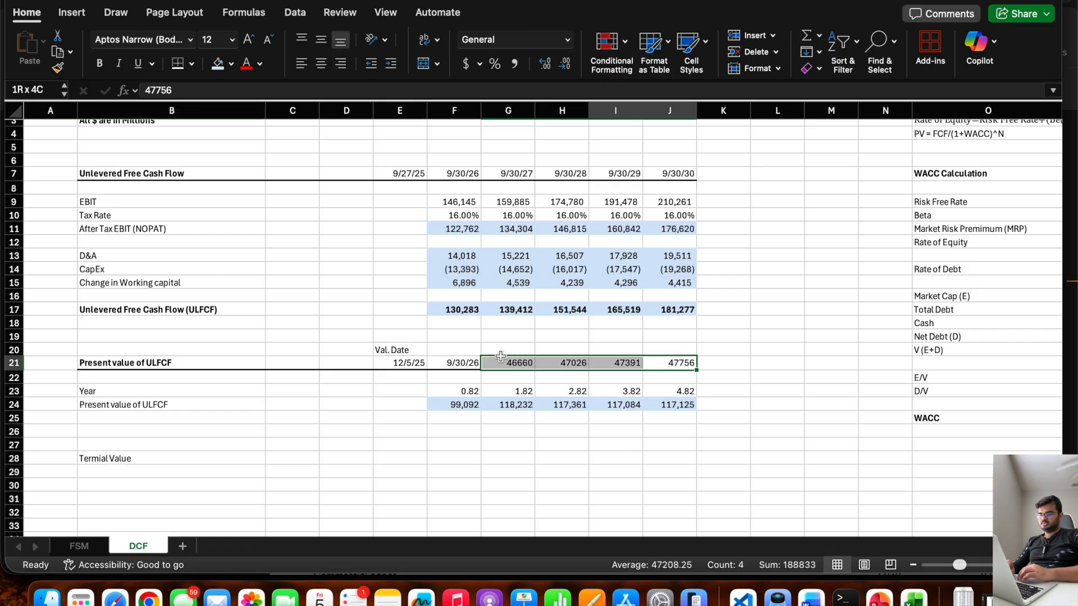
{"action": "left_click", "coordinate": [464, 364]}
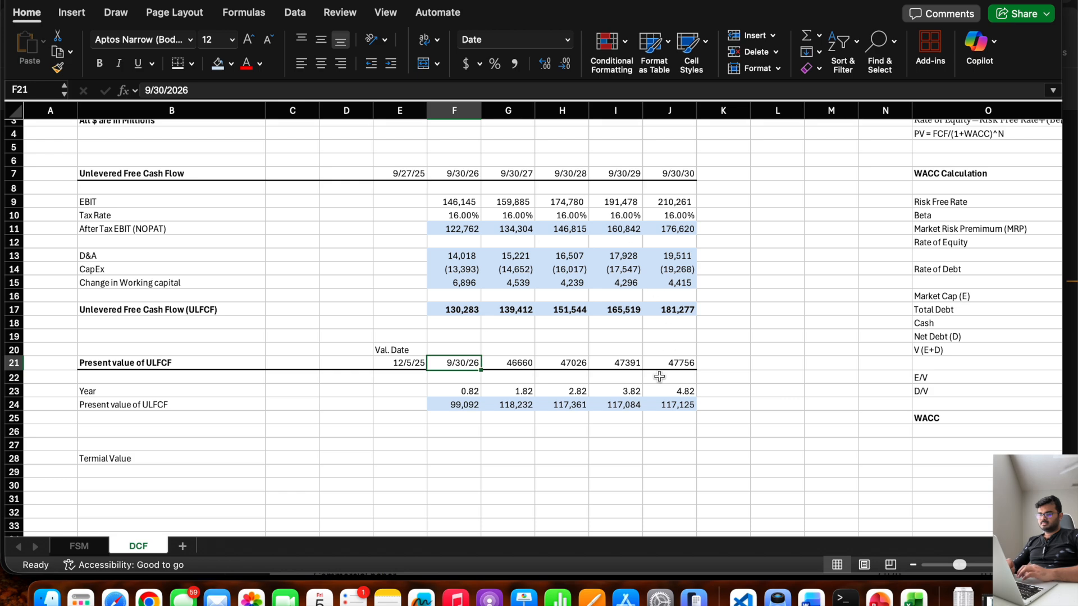
{"action": "left_click_drag", "start_coordinate": [676, 365], "coordinate": [452, 360]}
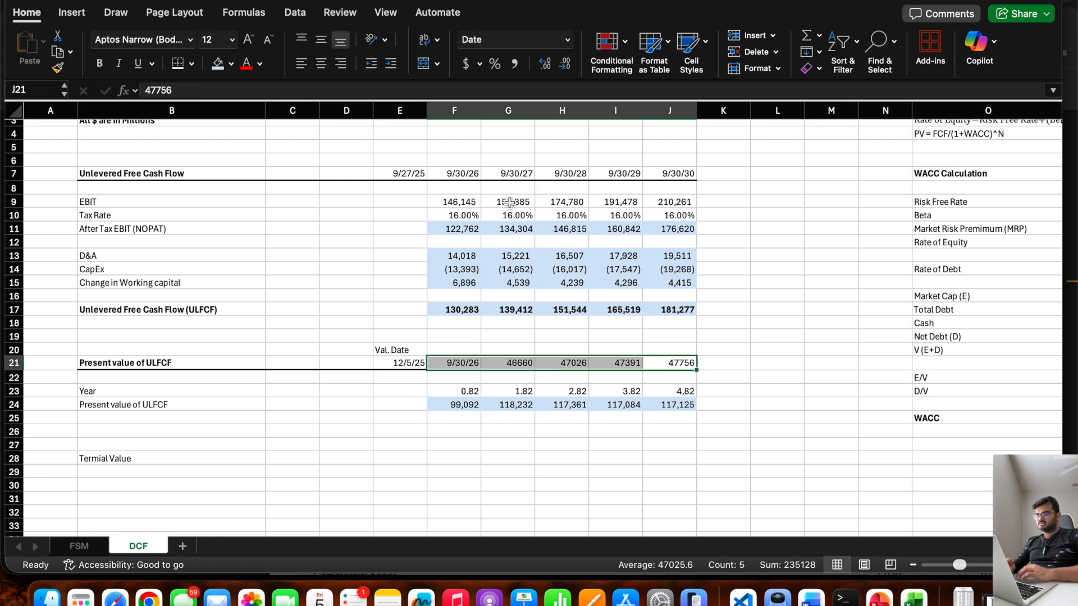
{"action": "left_click", "coordinate": [567, 40]}
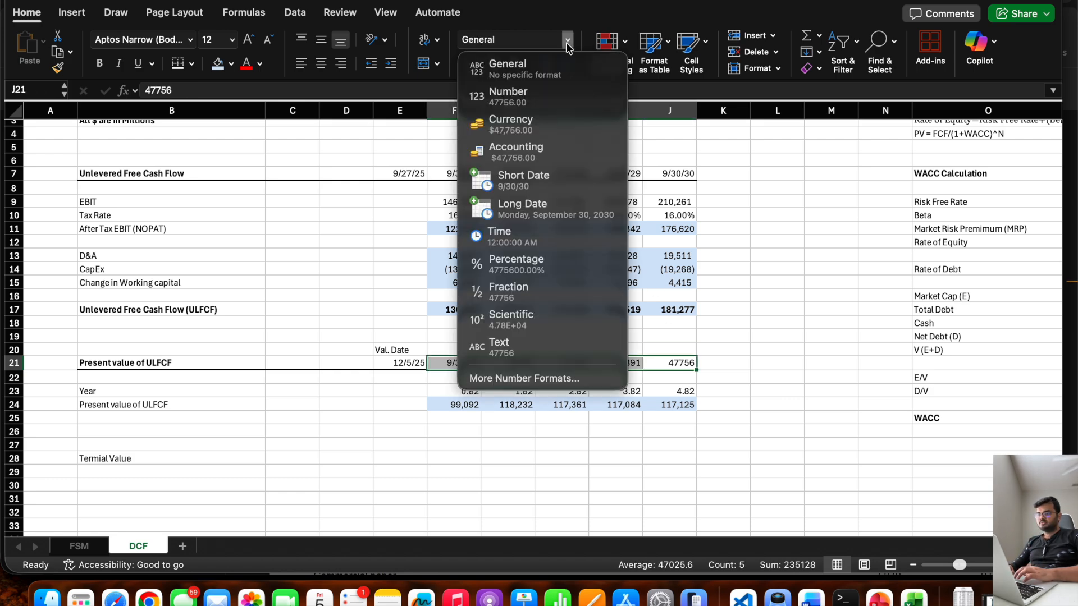
{"action": "left_click", "coordinate": [529, 176]}
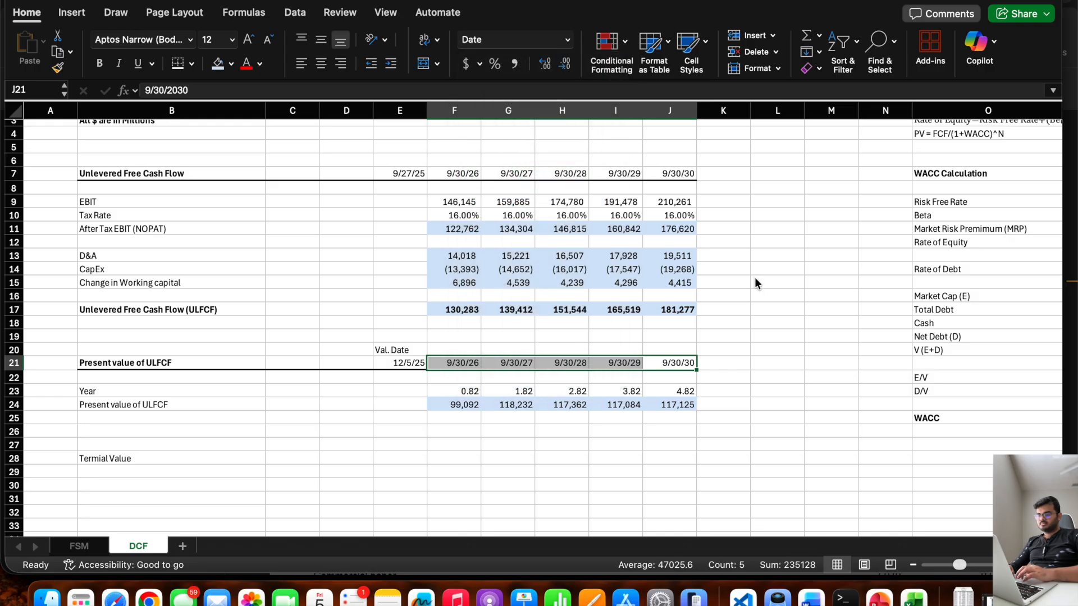
{"action": "left_click", "coordinate": [755, 279]}
Make the heading in B28 bold and correct its text to "Terminal Value".
{"action": "left_click", "coordinate": [155, 458]}
{"action": "key", "text": "super+b"}
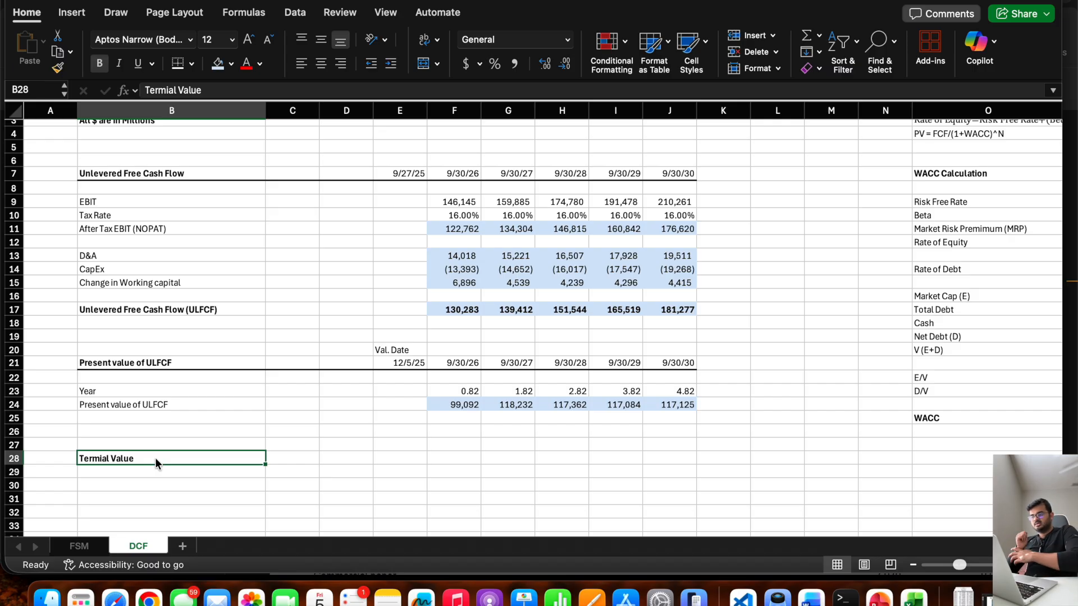
{"action": "key", "text": "Return"}
{"action": "left_click", "coordinate": [155, 457]}
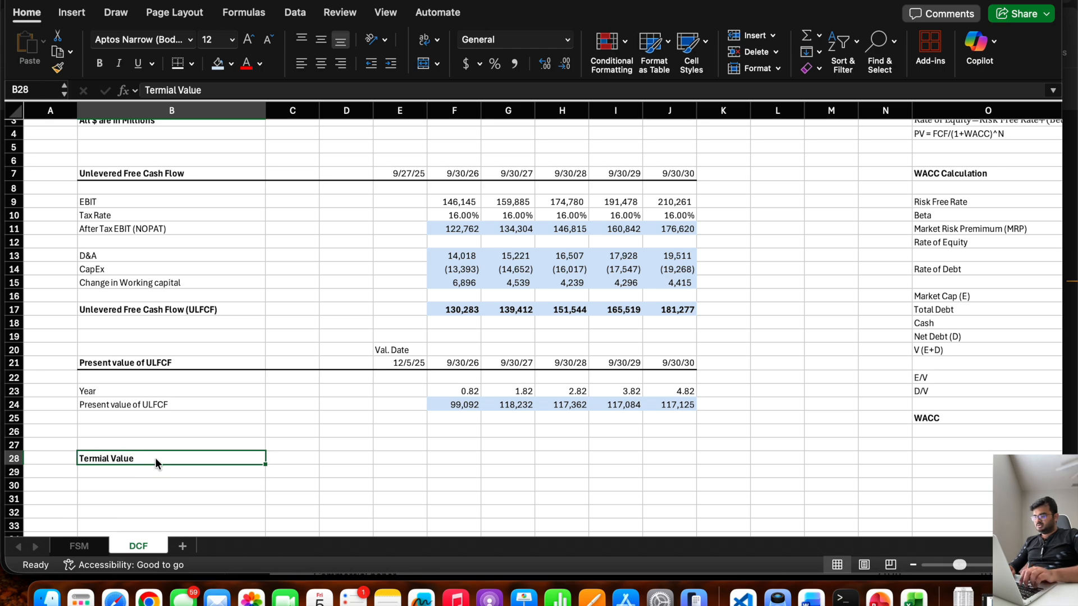
{"action": "left_click", "coordinate": [157, 91]}
{"action": "key", "text": "BackSpace"}
{"action": "key", "text": "BackSpace"}
{"action": "key", "text": "BackSpace"}
{"action": "key", "text": "BackSpace"}
{"action": "key", "text": "BackSpace"}
{"action": "key", "text": "BackSpace"}
{"action": "type", "text": "erminal"}
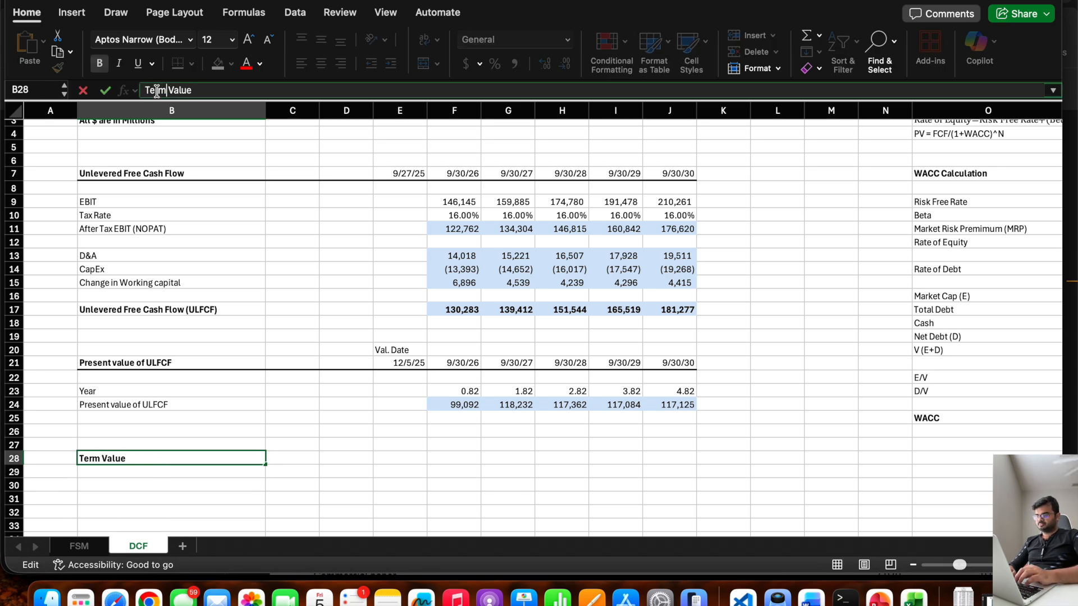
{"action": "key", "text": "Return"}
{"action": "key", "text": "Return"}
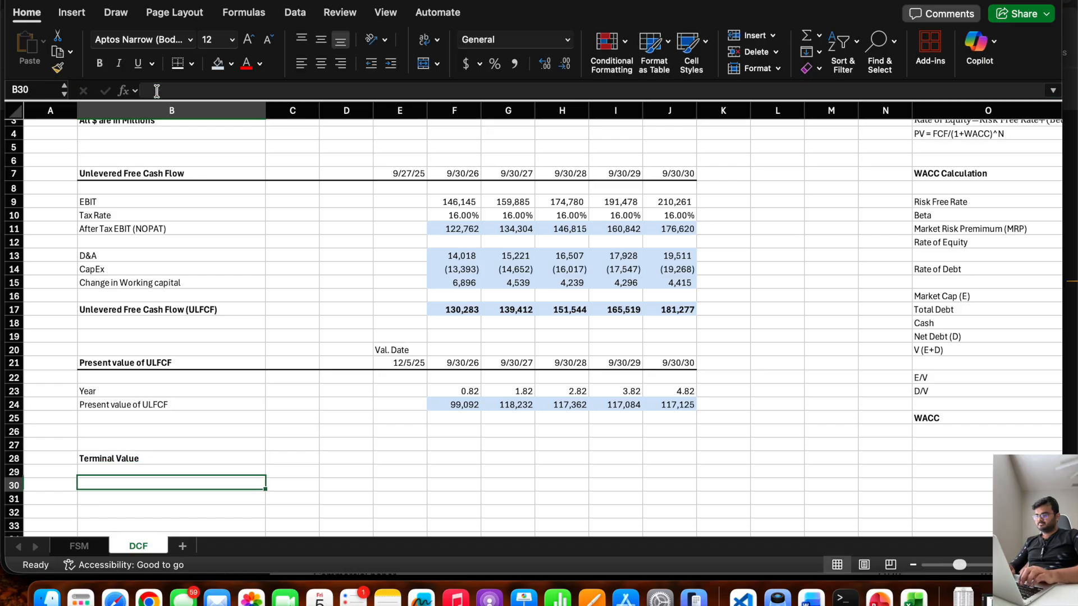
Add a bottom border under the Terminal Value heading across B28:C28.
{"action": "scroll", "coordinate": [225, 355], "scroll_direction": "down", "scroll_amount": 3}
{"action": "left_click_drag", "start_coordinate": [178, 369], "coordinate": [291, 368]}
{"action": "left_click", "coordinate": [179, 65]}
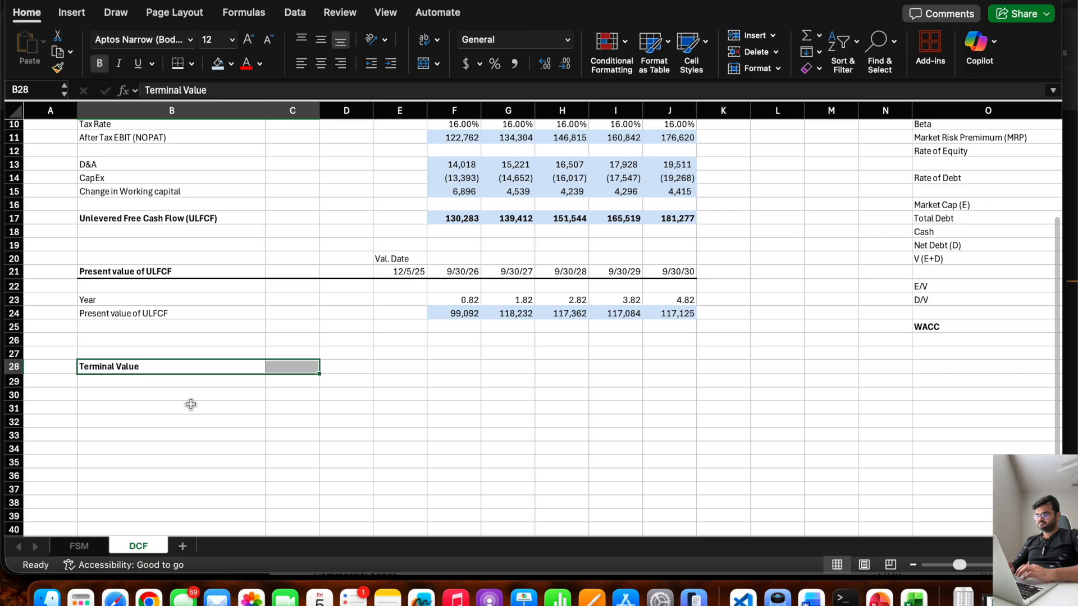
Enter the label "Perputial Growth" in B30 and the rate 3.25% beside it in C30.
{"action": "left_click", "coordinate": [115, 391]}
{"action": "type", "text": "Pe"}
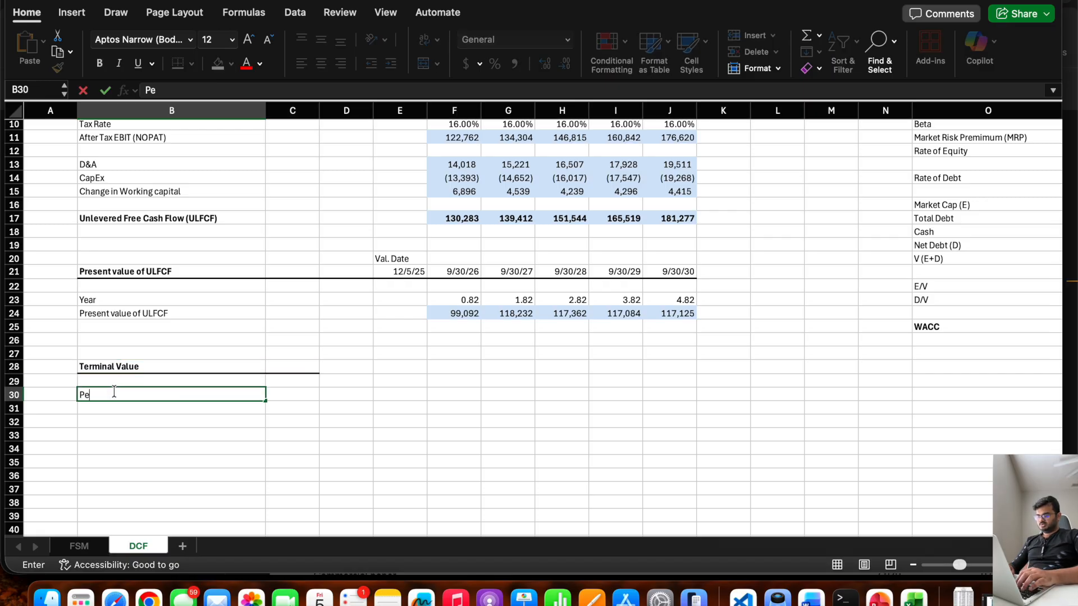
{"action": "type", "text": "rputial Growth"}
{"action": "key", "text": "Tab"}
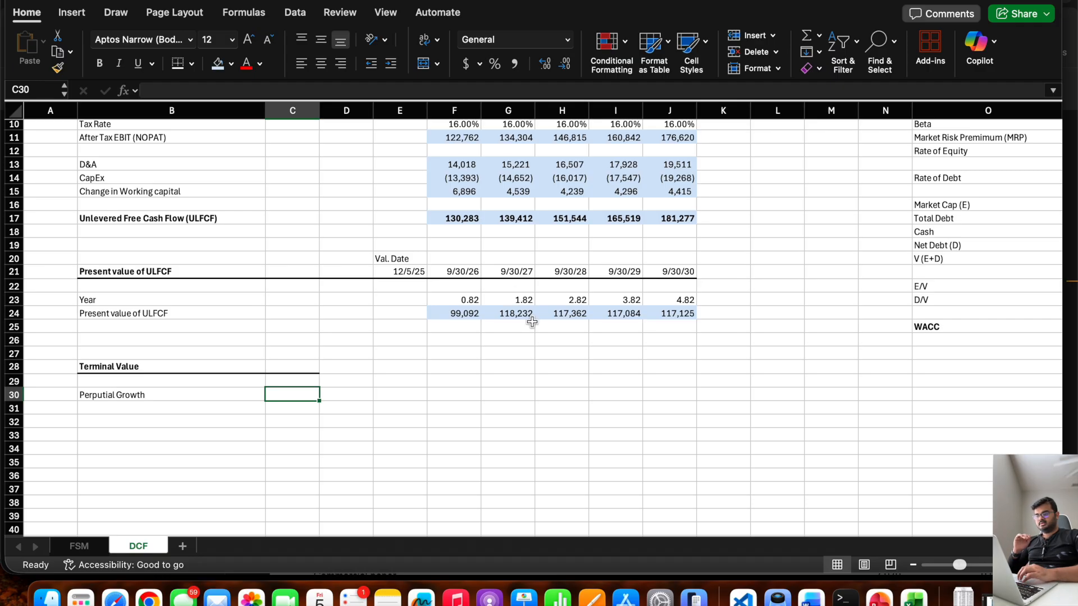
{"action": "scroll", "coordinate": [532, 322], "scroll_direction": "up", "scroll_amount": 4}
{"action": "scroll", "coordinate": [532, 322], "scroll_direction": "down", "scroll_amount": 2}
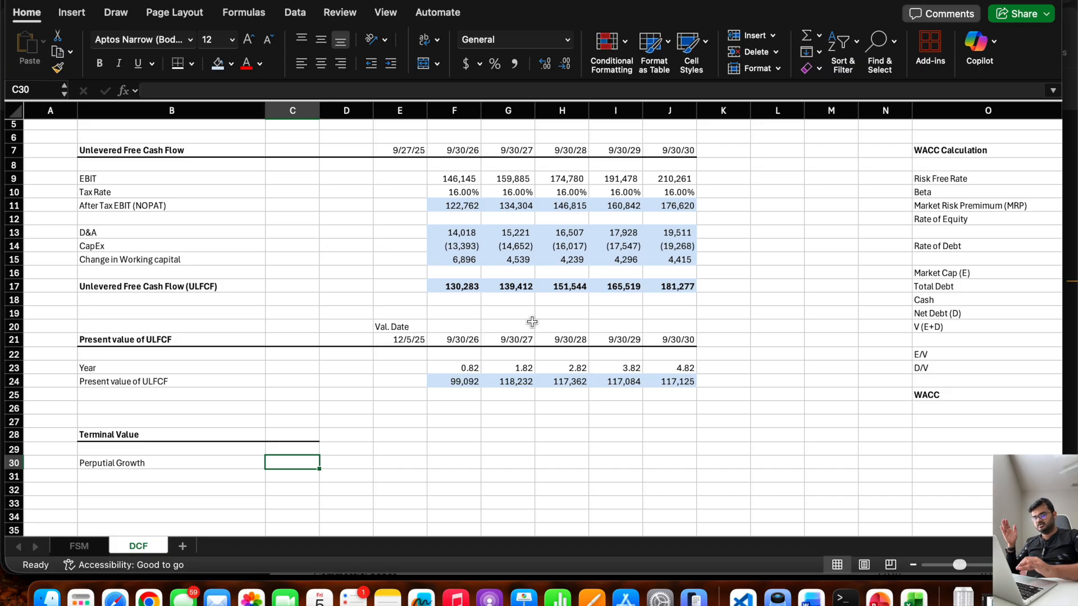
{"action": "type", "text": "3.25%"}
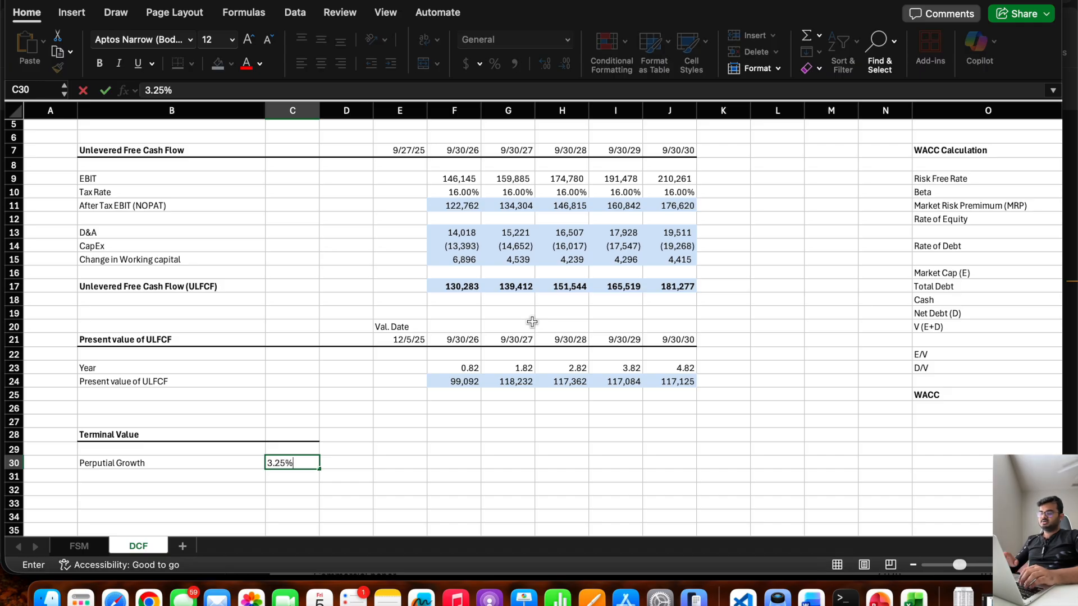
{"action": "key", "text": "Return"}
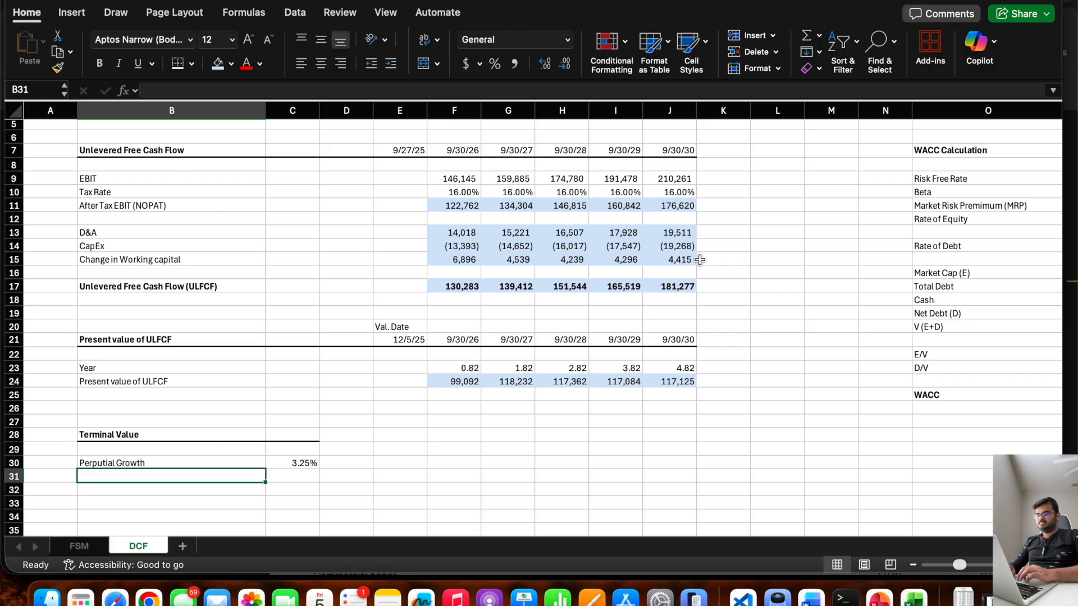
Enter the label "FCF beyond 2030 (2030FCF*(1+g)" in B31 below the growth rate label.
{"action": "left_click", "coordinate": [663, 285]}
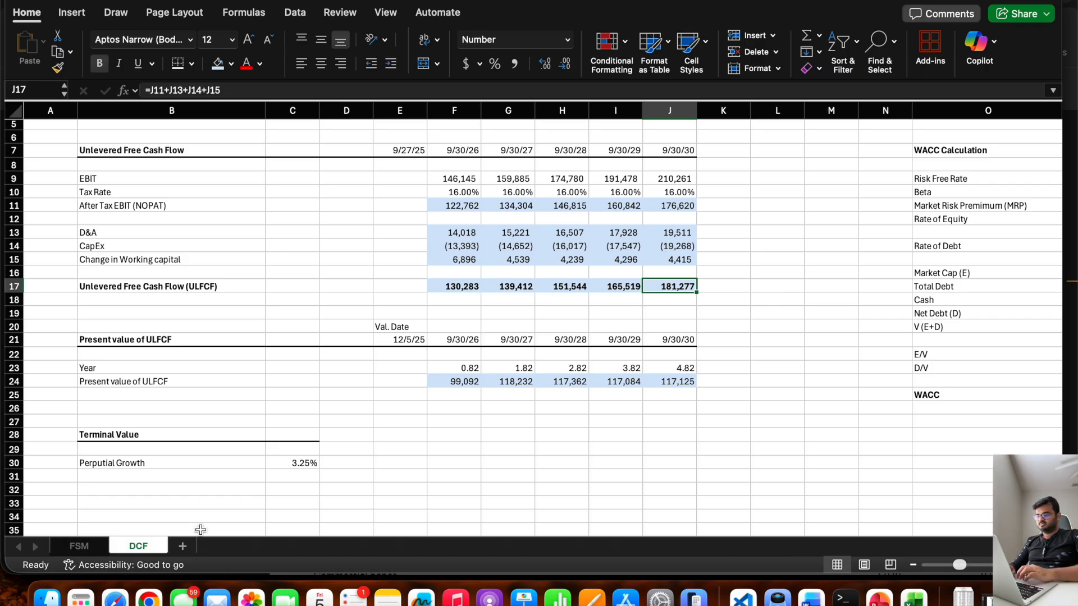
{"action": "left_click", "coordinate": [133, 476]}
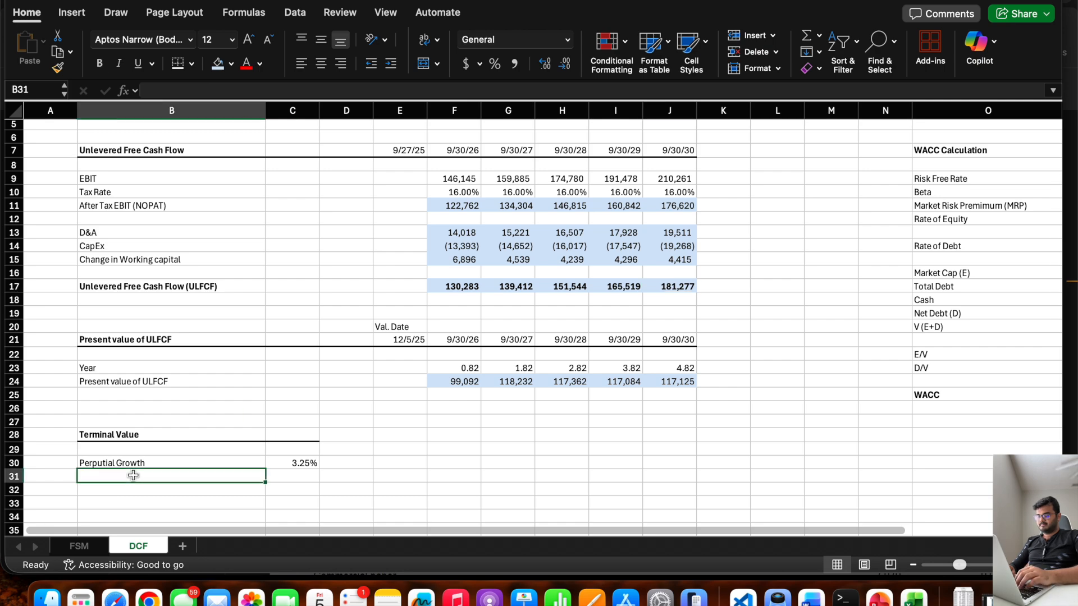
{"action": "type", "text": "FCF beyond 2030"}
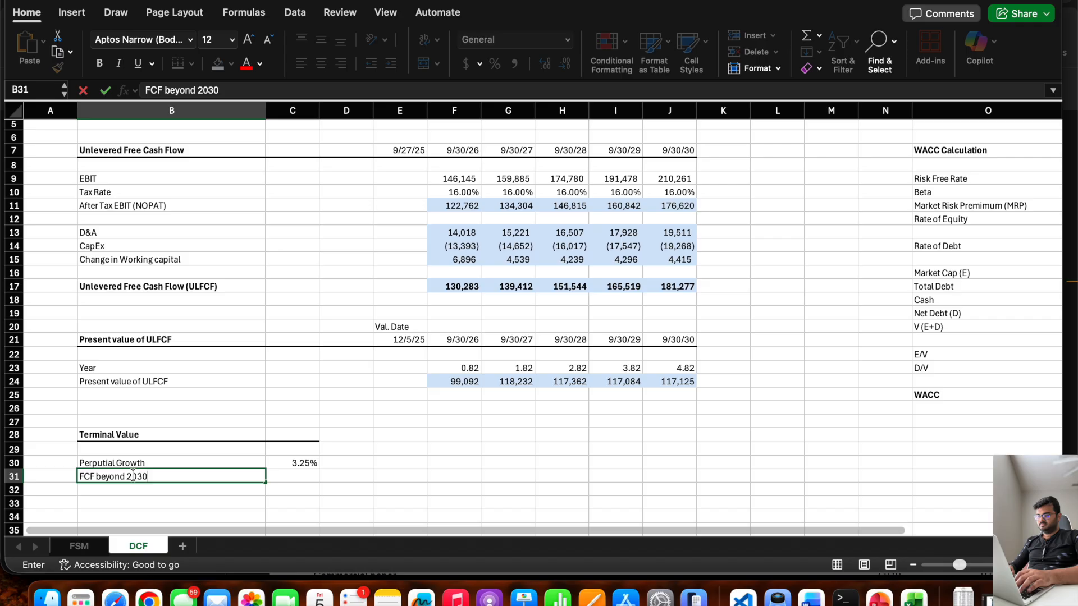
{"action": "type", "text": " (20"}
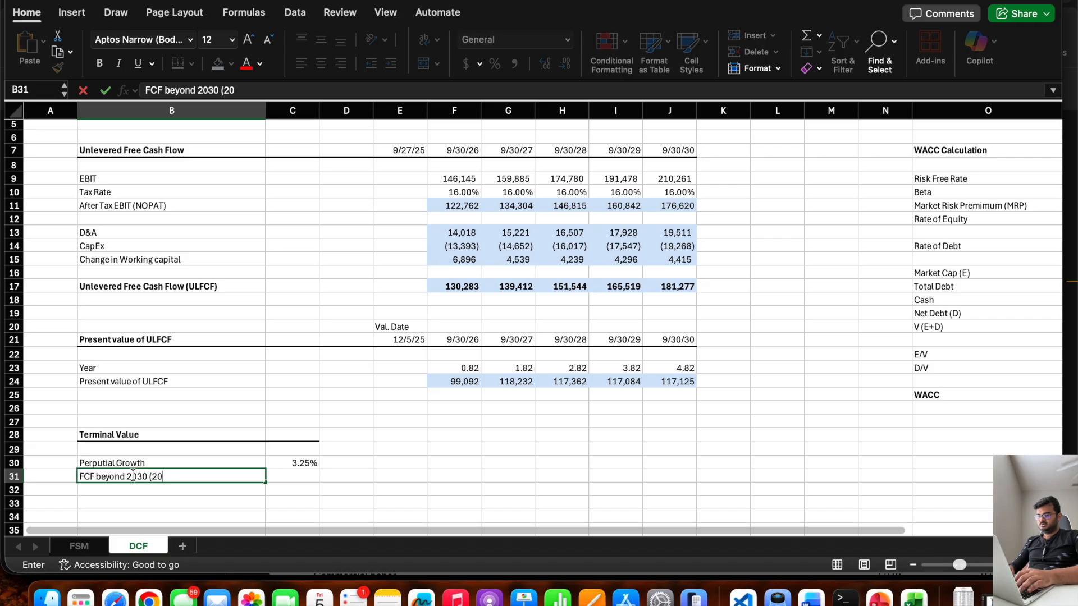
{"action": "type", "text": "30FCF*(1+g)"}
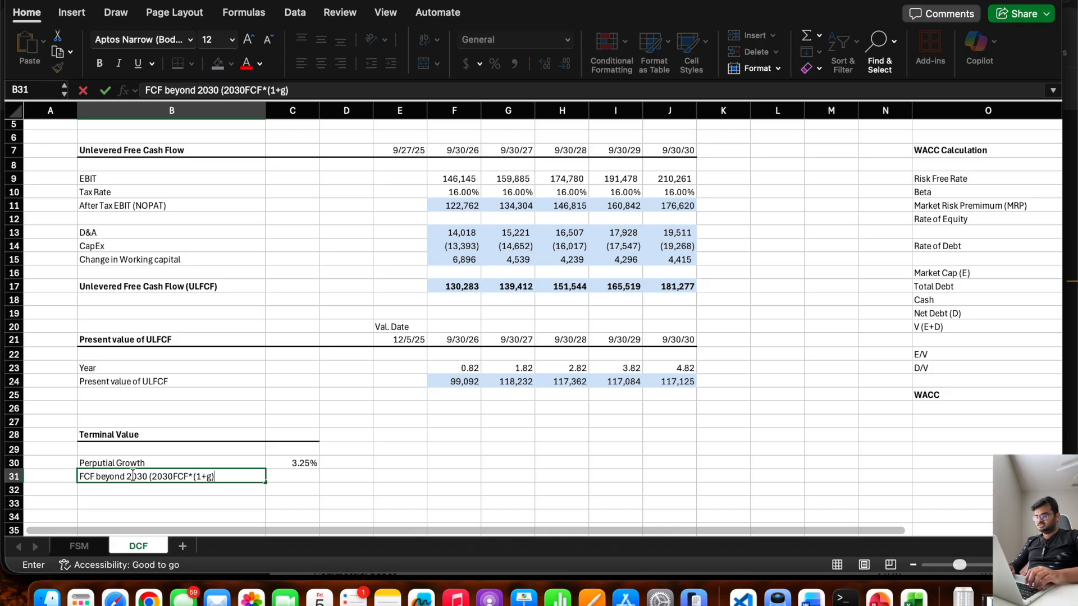
Add "(g)" to the growth label in B30 so it reads "Perputial Growth (g)".
{"action": "left_click", "coordinate": [162, 464]}
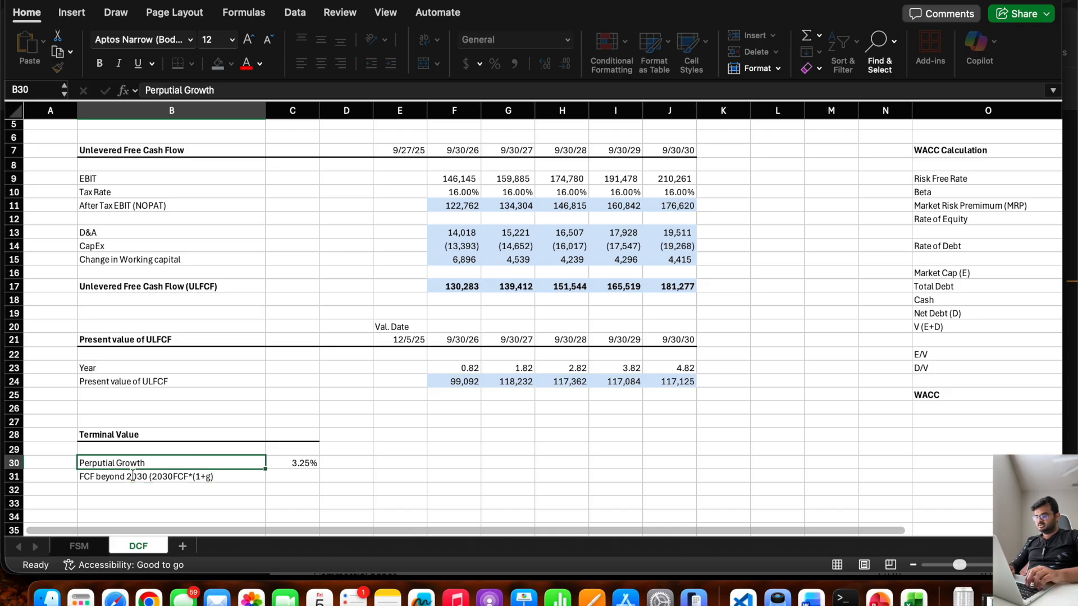
{"action": "double_click", "coordinate": [164, 464]}
{"action": "type", "text": "(g)"}
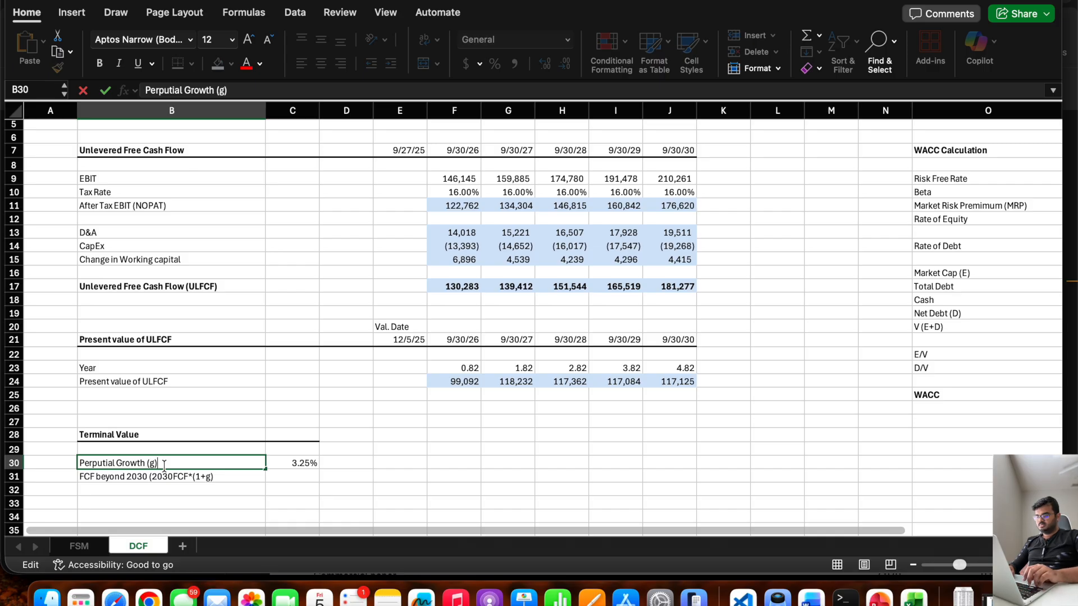
{"action": "key", "text": "Tab"}
Calculate the free cash flow beyond 2030 in C31 with the formula =J17*(1+C30).
{"action": "key", "text": "Down"}
{"action": "type", "text": "="}
{"action": "left_click", "coordinate": [285, 457]}
{"action": "type", "text": "*"}
{"action": "key", "text": "BackSpace"}
{"action": "key", "text": "BackSpace"}
{"action": "key", "text": "BackSpace"}
{"action": "key", "text": "BackSpace"}
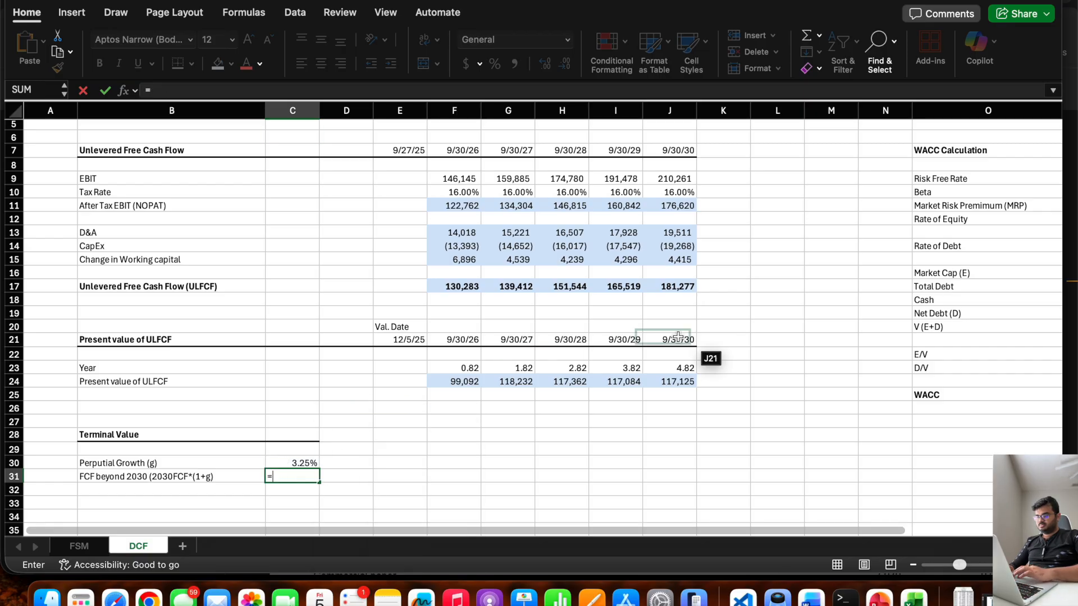
{"action": "left_click", "coordinate": [678, 287]}
{"action": "type", "text": "*(1+"}
{"action": "left_click", "coordinate": [279, 462]}
{"action": "type", "text": ")"}
{"action": "key", "text": "Return"}
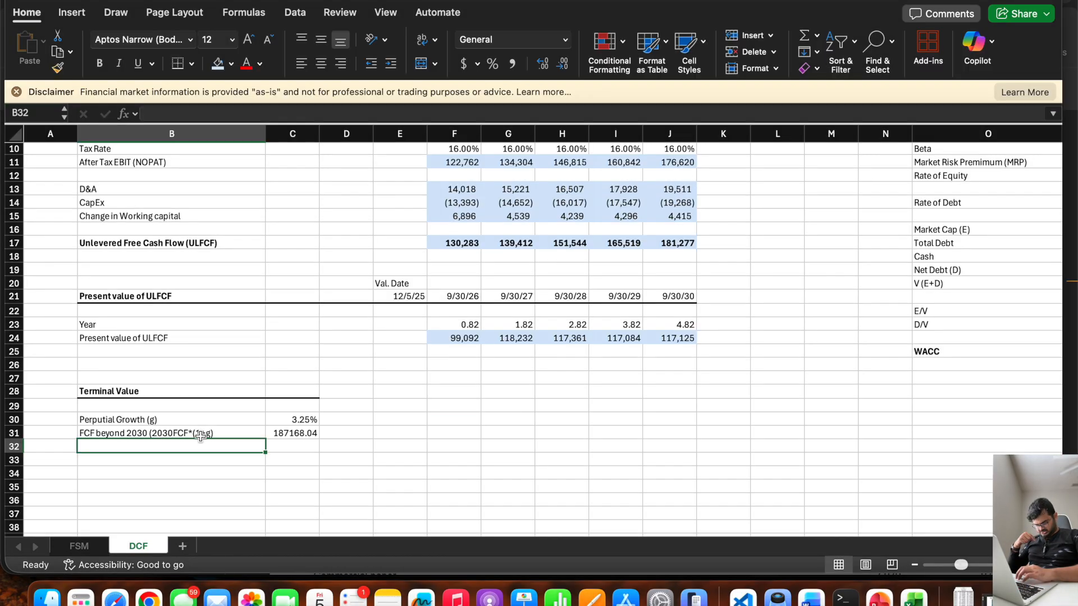
Enter the label "Terminal Value" in B32 below the FCF beyond 2030 row.
{"action": "left_click", "coordinate": [202, 433]}
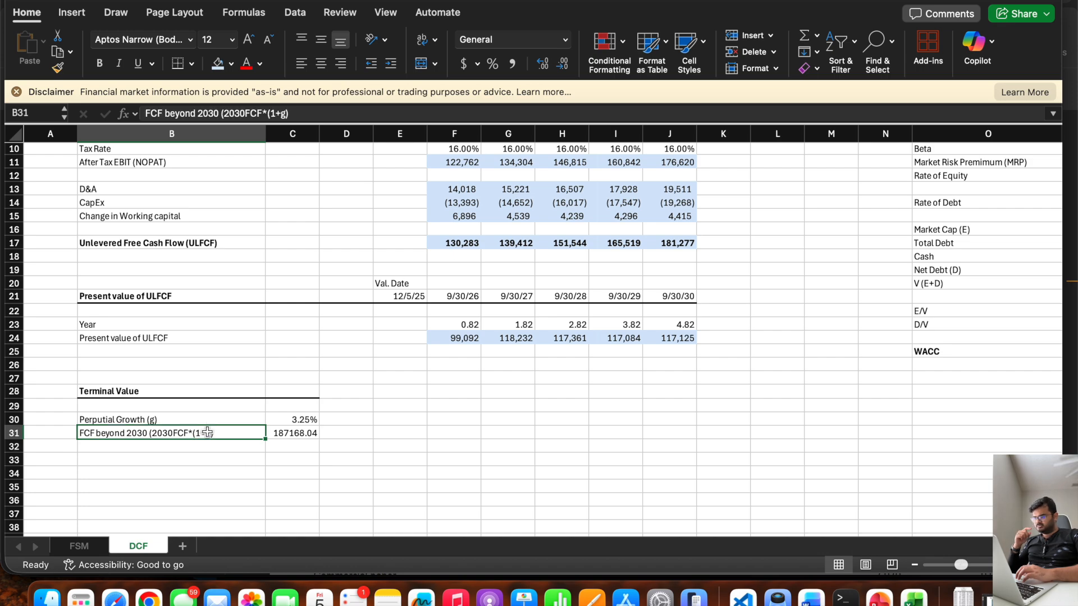
{"action": "left_click", "coordinate": [200, 446]}
{"action": "type", "text": "Te"}
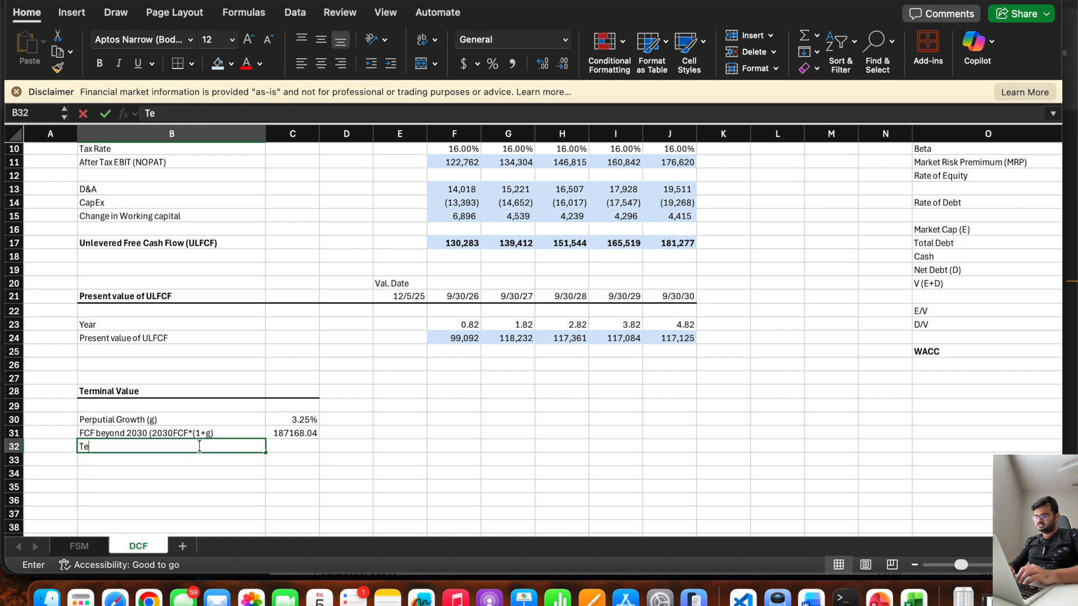
{"action": "type", "text": "rminval Value"}
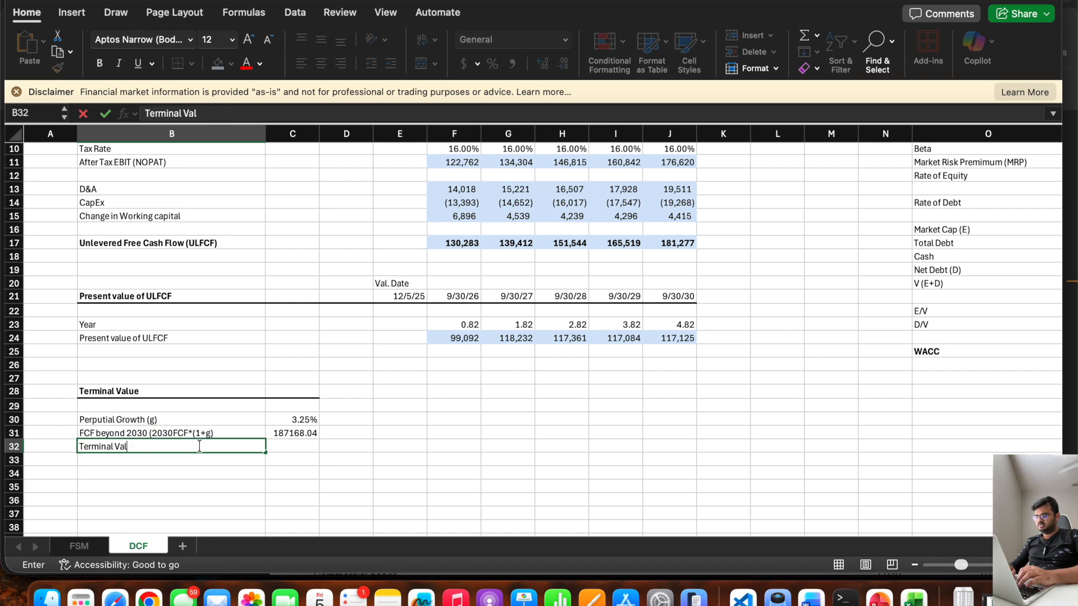
{"action": "key", "text": "Tab"}
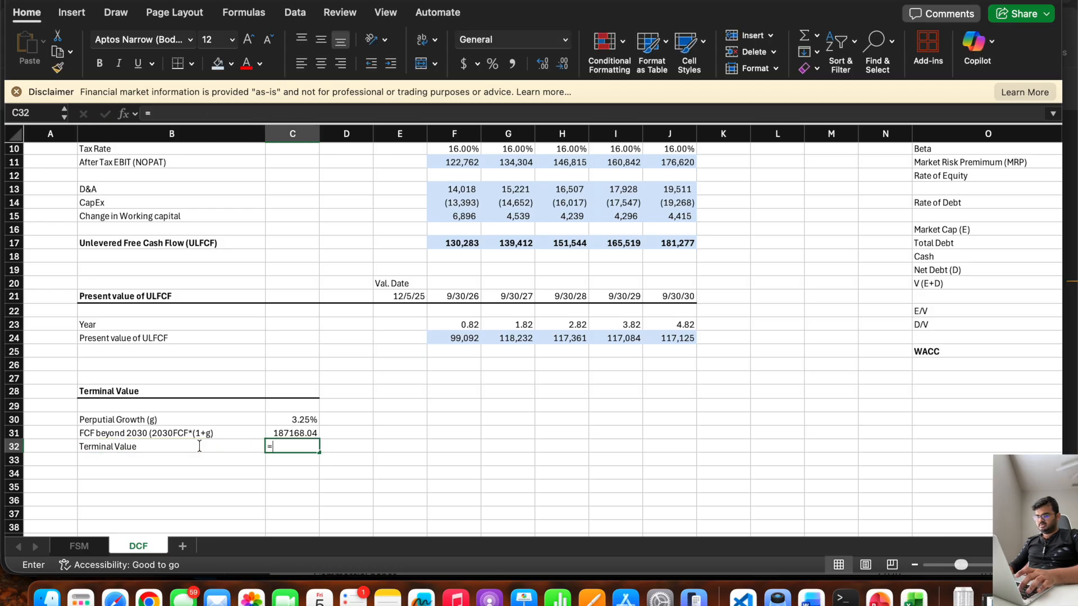
Calculate the terminal value in C32 by dividing C31 by WACC minus growth, using =C31/(P25-C30).
{"action": "type", "text": "="}
{"action": "left_click", "coordinate": [274, 434]}
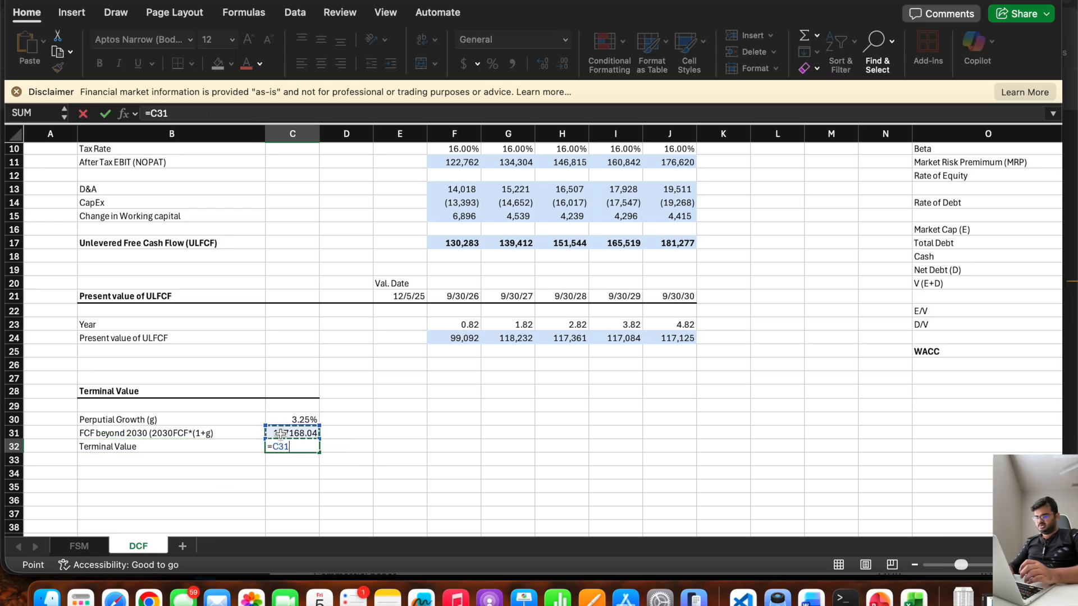
{"action": "type", "text": "/("}
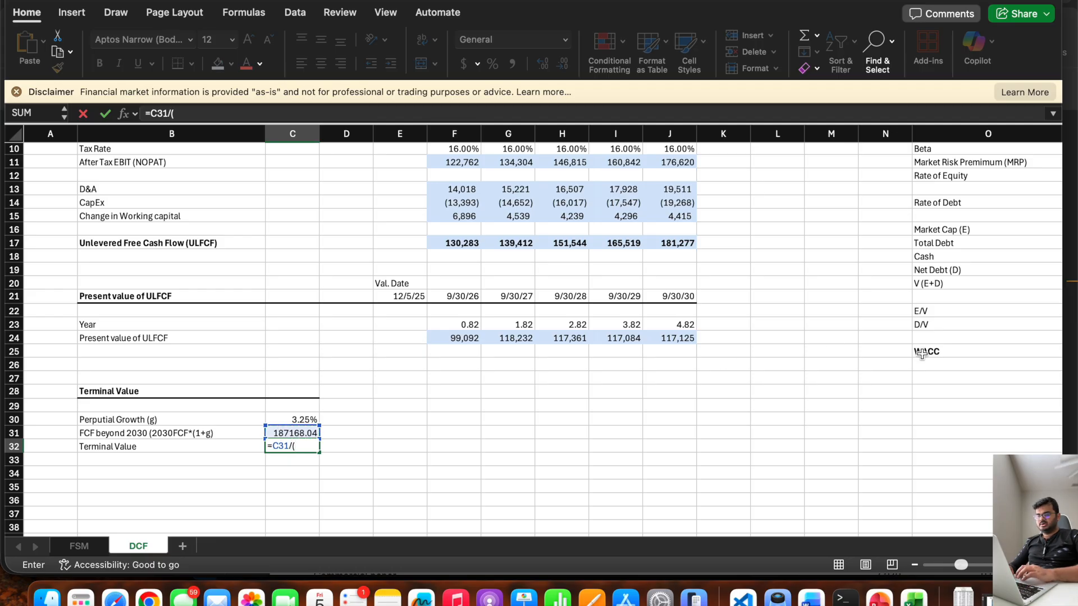
{"action": "scroll", "coordinate": [915, 354], "scroll_direction": "right", "scroll_amount": 3}
{"action": "scroll", "coordinate": [915, 354], "scroll_direction": "up", "scroll_amount": 1}
{"action": "left_click", "coordinate": [943, 368]}
{"action": "type", "text": "-"}
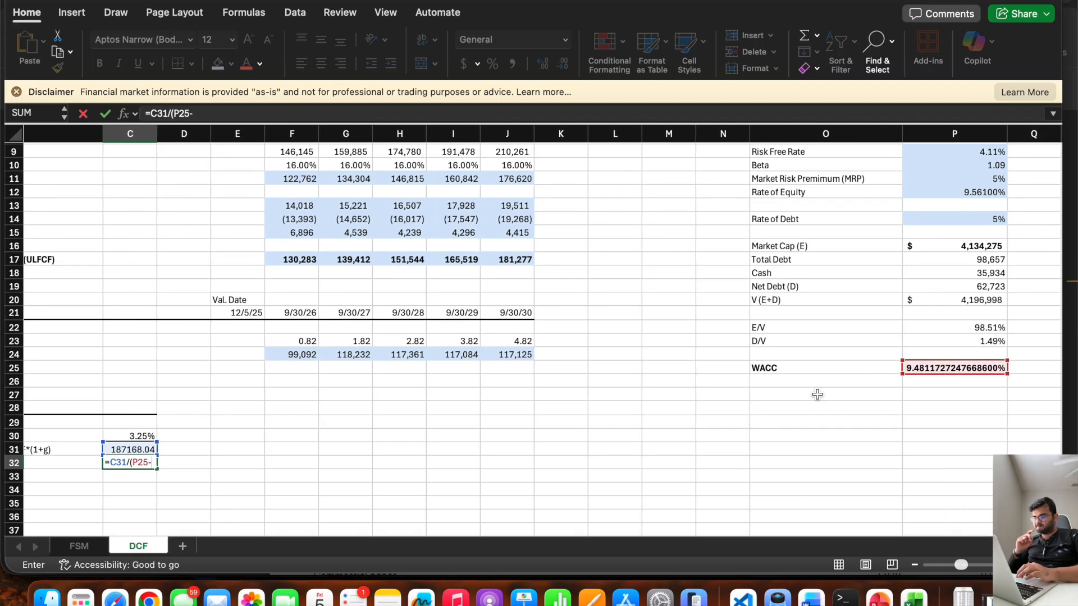
{"action": "left_click", "coordinate": [132, 437]}
{"action": "type", "text": ")"}
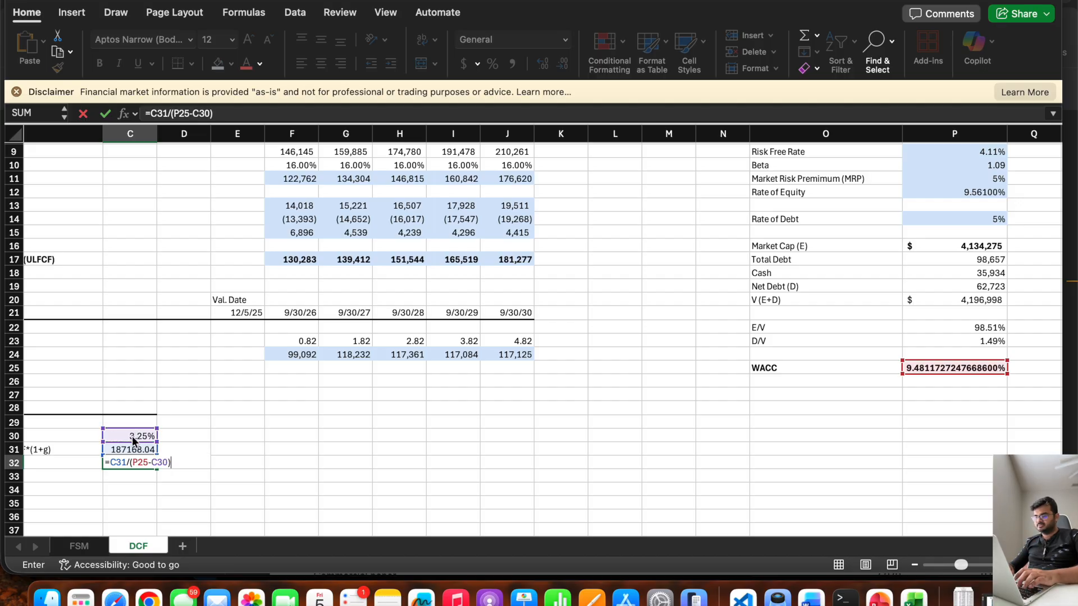
{"action": "key", "text": "Return"}
{"action": "scroll", "coordinate": [311, 448], "scroll_direction": "left", "scroll_amount": 1}
{"action": "scroll", "coordinate": [311, 449], "scroll_direction": "down", "scroll_amount": 1}
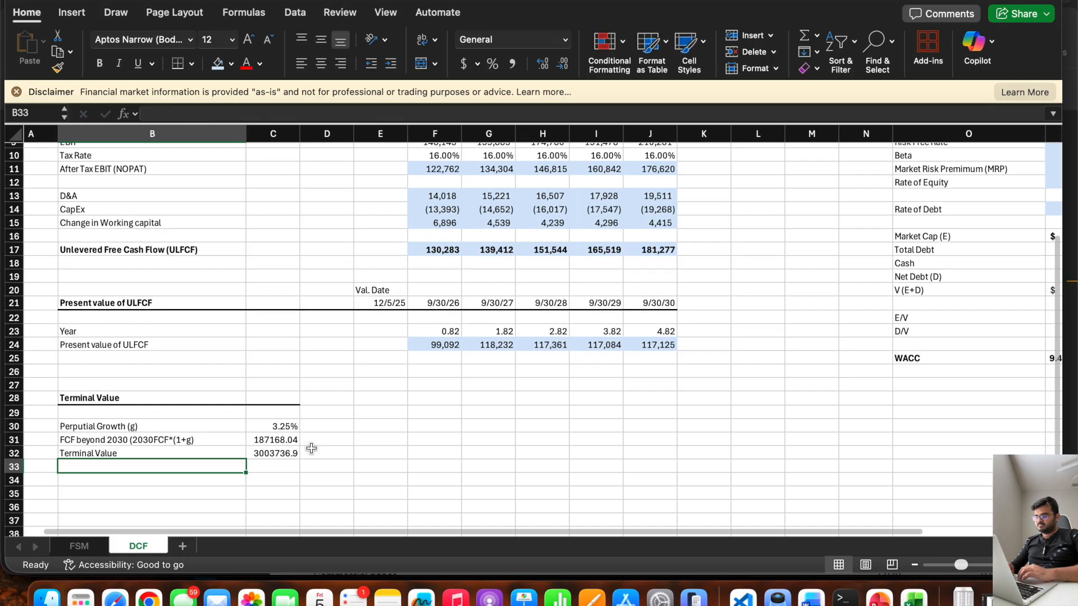
Review the formulas behind the FCF beyond 2030 in C31 and the terminal value in C32.
{"action": "left_click", "coordinate": [262, 442]}
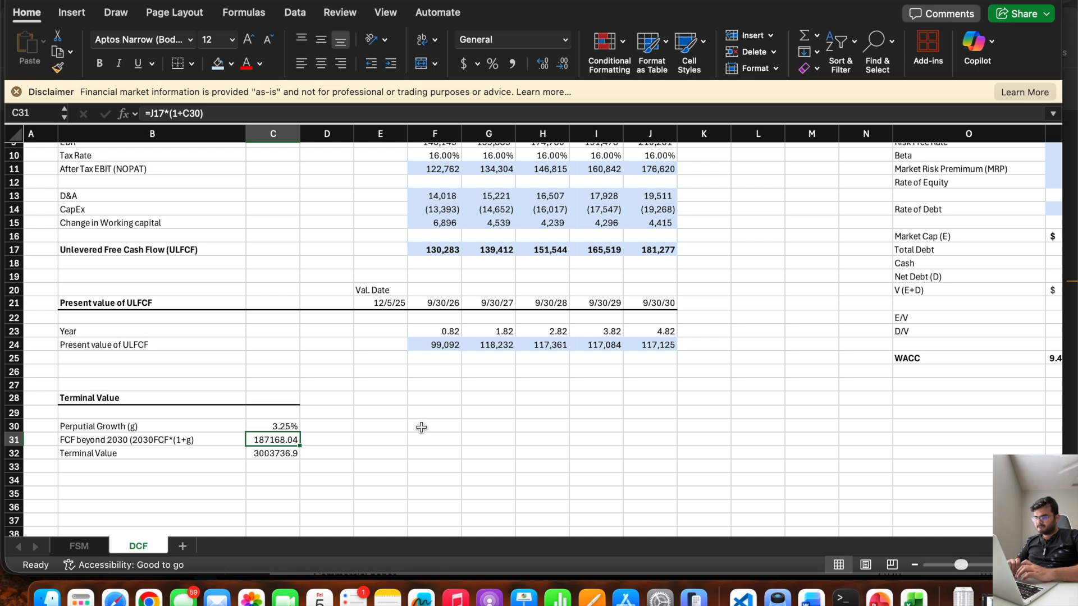
{"action": "left_click", "coordinate": [275, 456]}
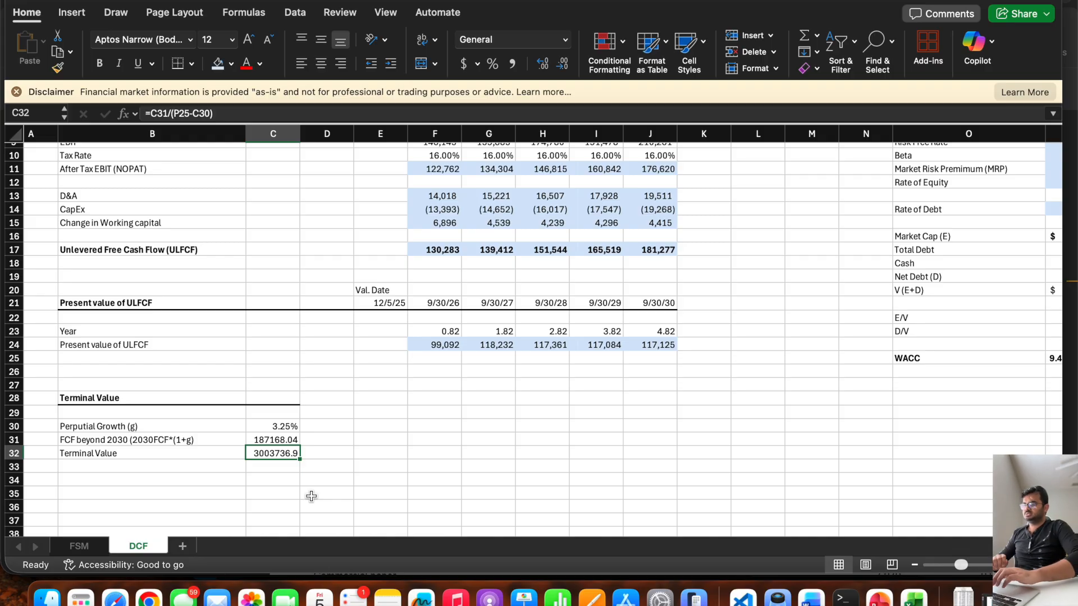
{"action": "key", "text": "Down"}
{"action": "key", "text": "Left"}
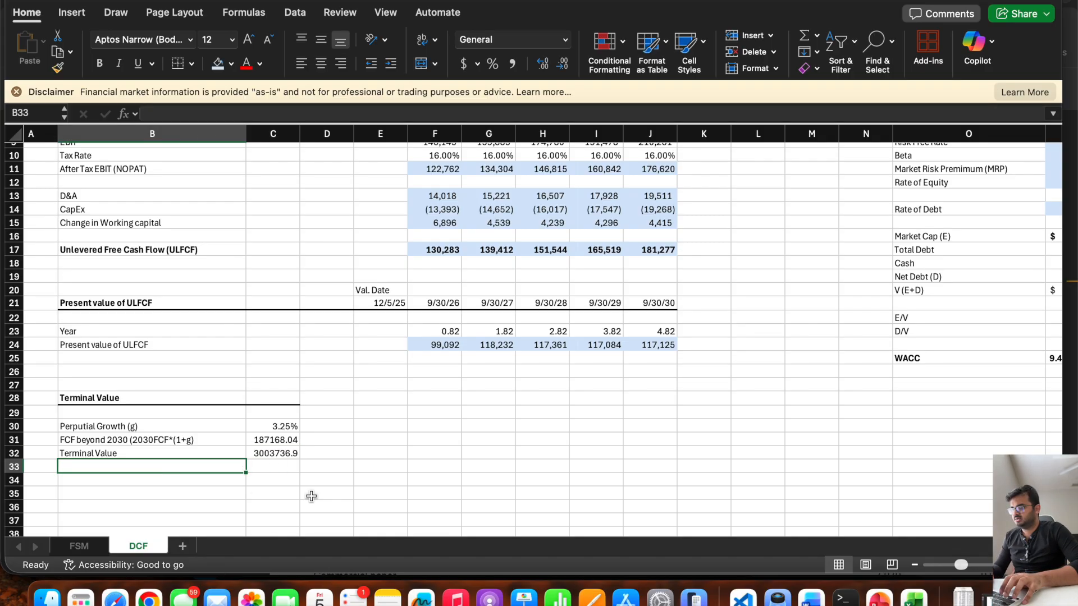
{"action": "key", "text": "Up"}
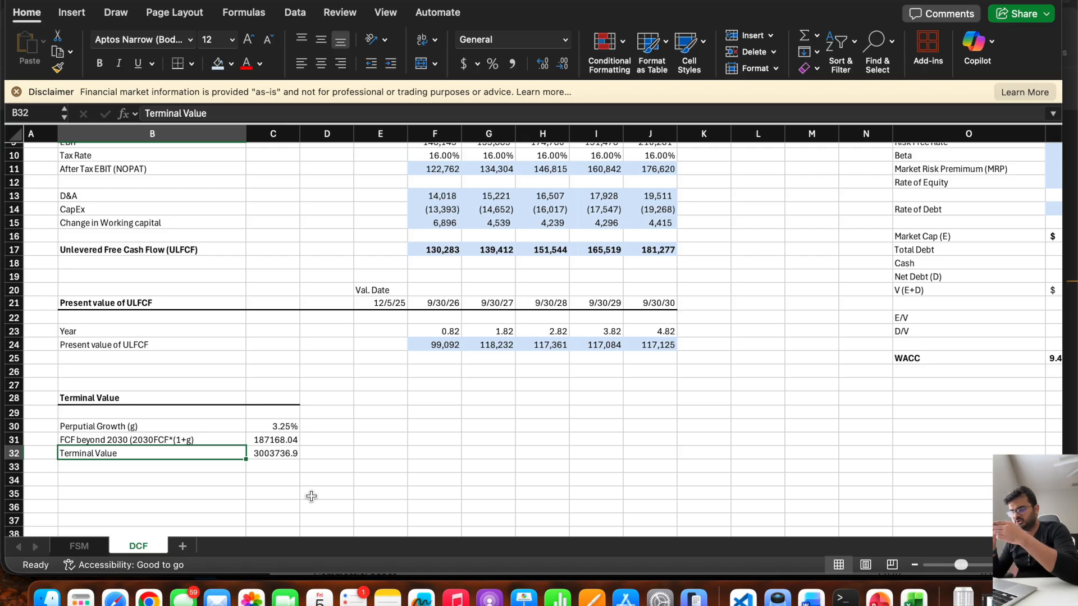
{"action": "key", "text": "Right"}
{"action": "key", "text": "Left"}
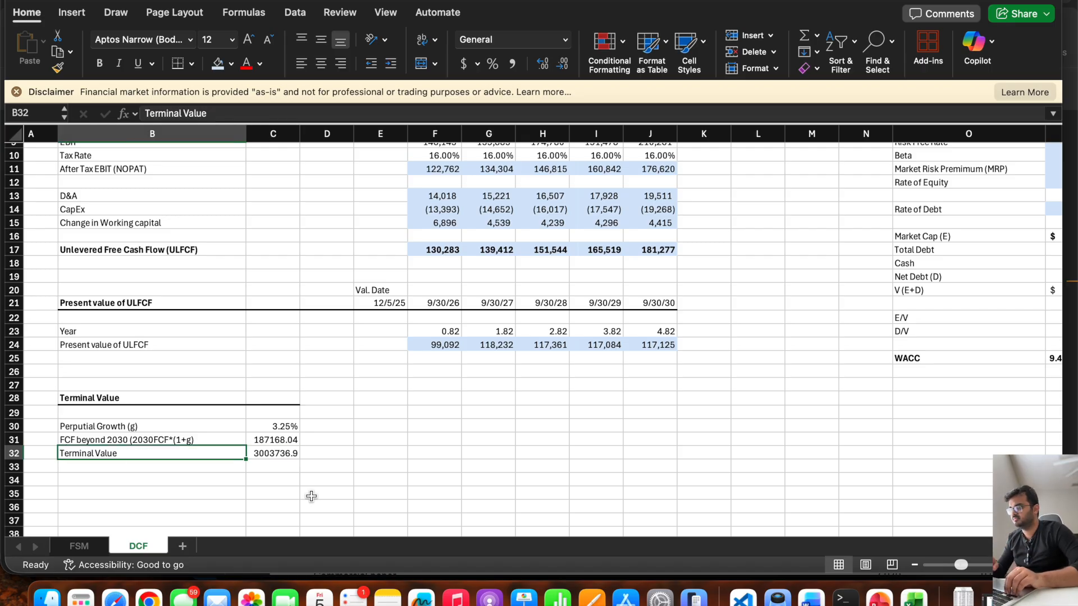
Enter the label "PV of Terminal Value" in B33.
{"action": "key", "text": "Down"}
{"action": "type", "text": "PV "}
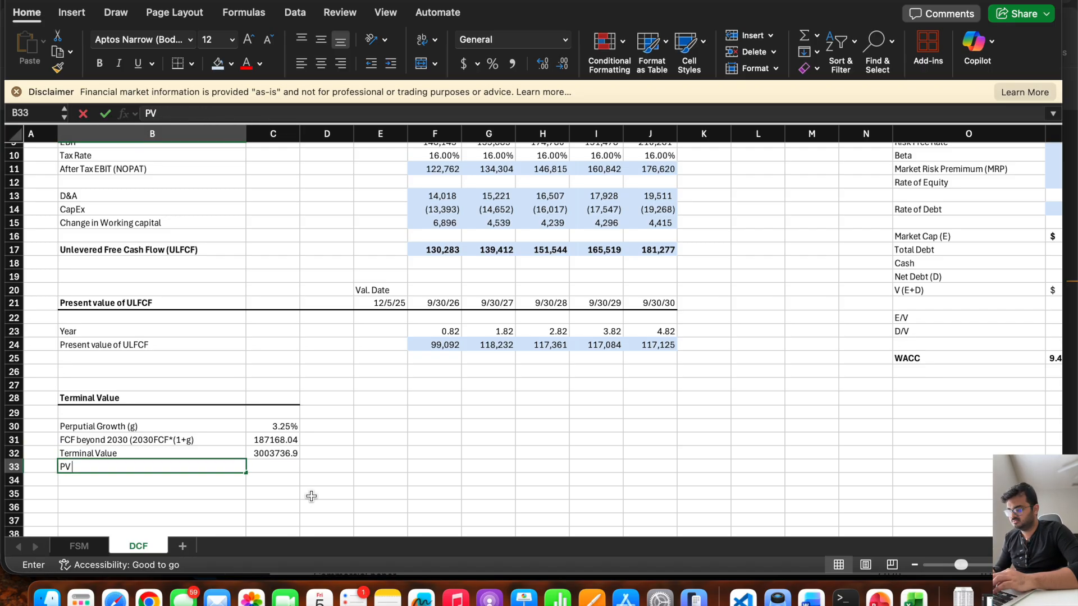
{"action": "type", "text": "of Terminal Value"}
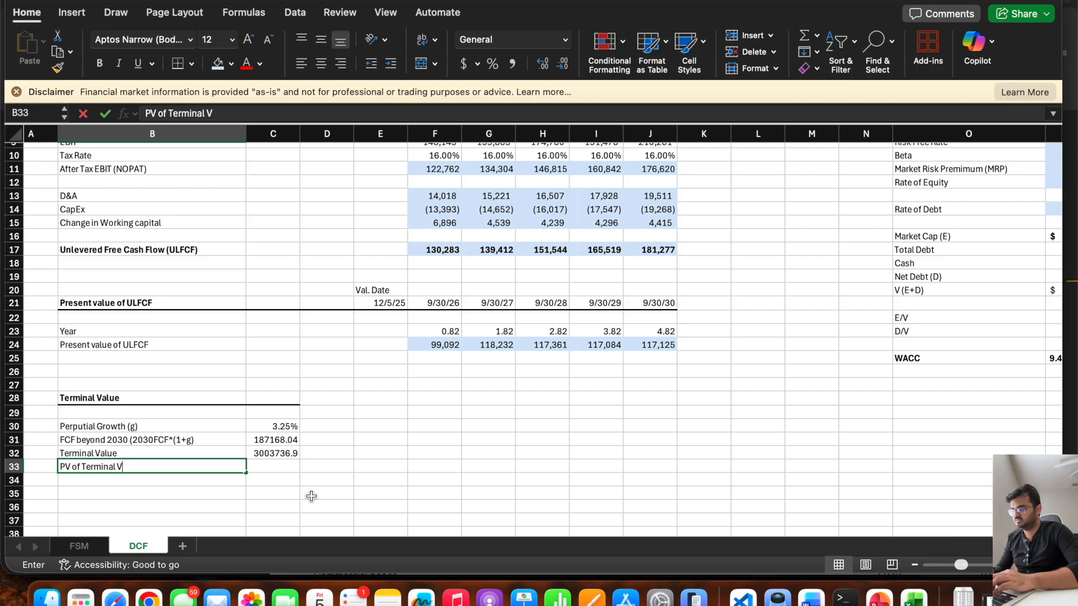
{"action": "key", "text": "Right"}
Calculate the PV of terminal value in C33 by discounting C32 at WACC over the 2030 year fraction, using =C32/(1+P25)^J23.
{"action": "type", "text": "="}
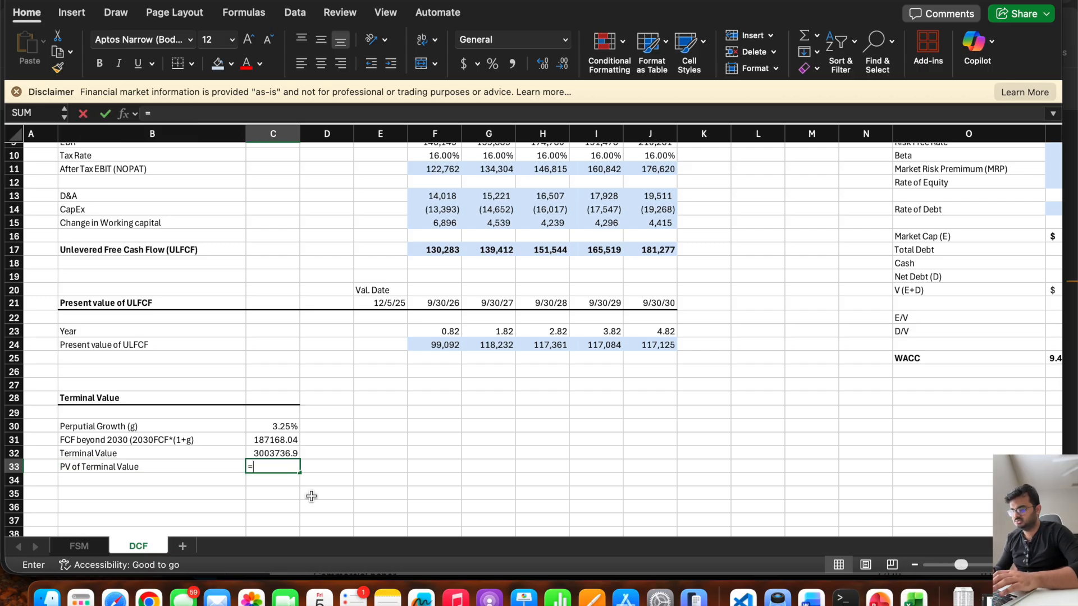
{"action": "left_click", "coordinate": [268, 453]}
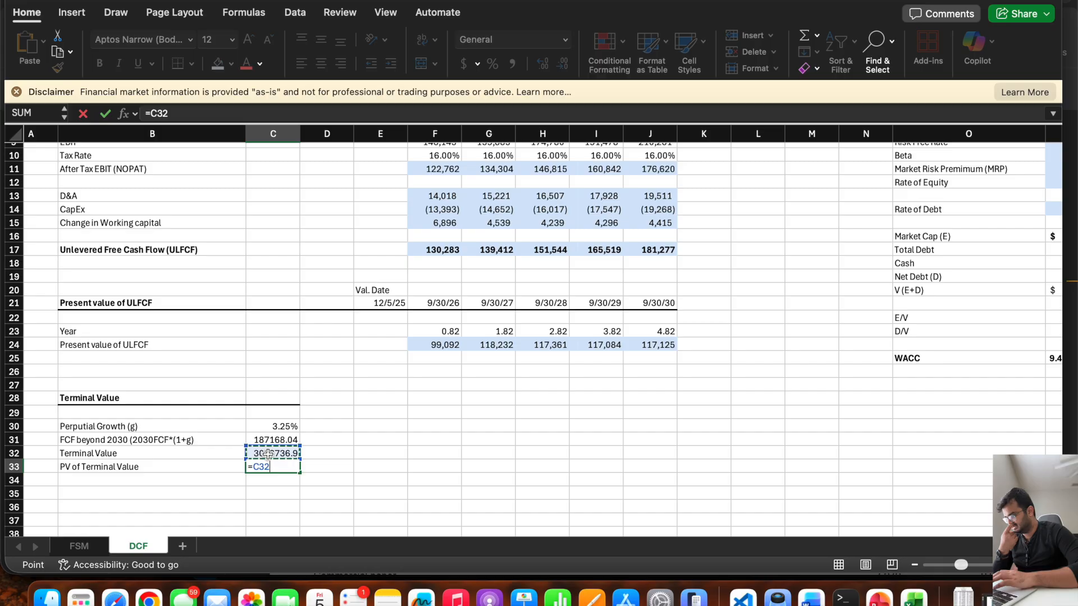
{"action": "type", "text": "/("}
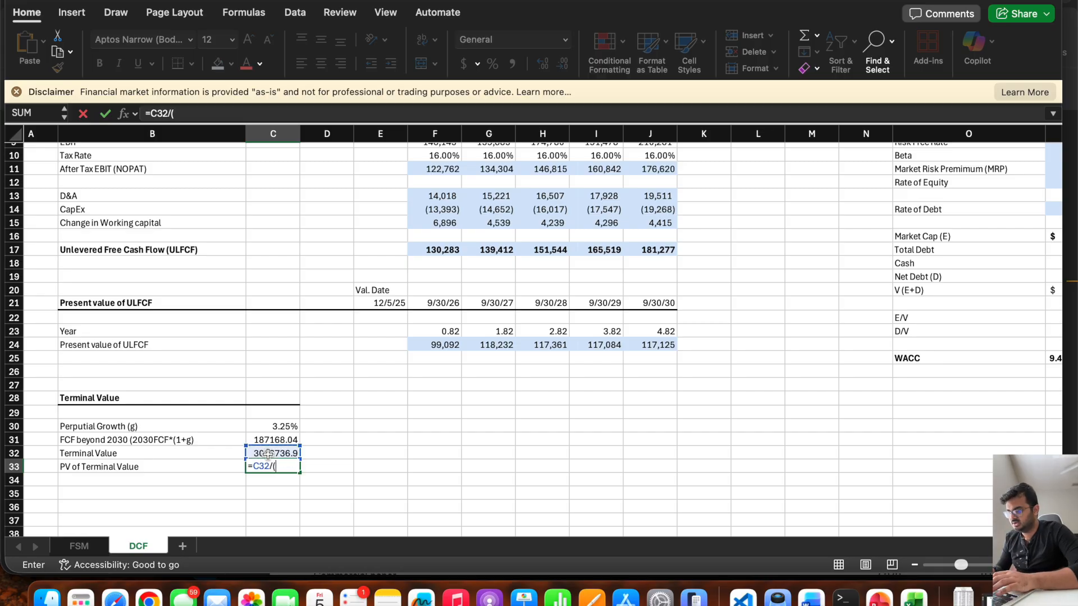
{"action": "type", "text": "1+"}
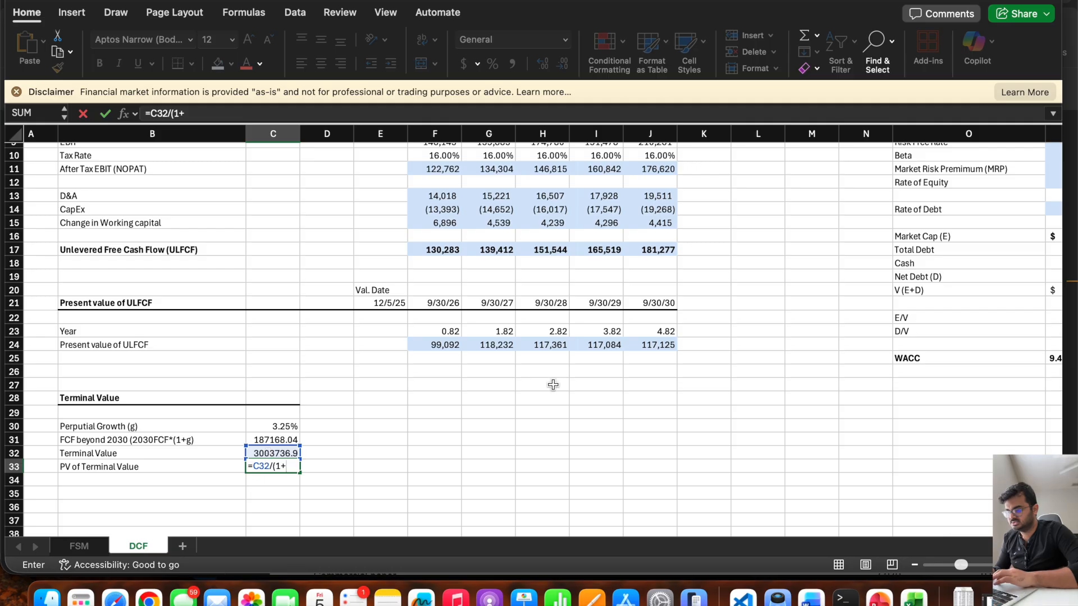
{"action": "scroll", "coordinate": [556, 383], "scroll_direction": "right", "scroll_amount": 3}
{"action": "type", "text": "+"}
{"action": "left_click", "coordinate": [980, 366]}
{"action": "type", "text": ")"}
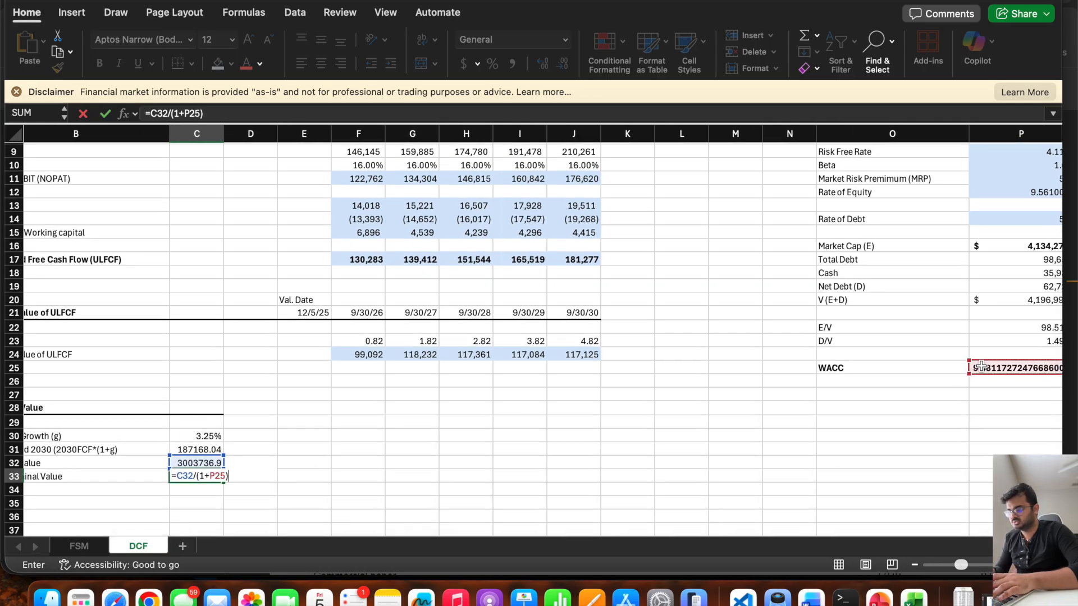
{"action": "type", "text": "^"}
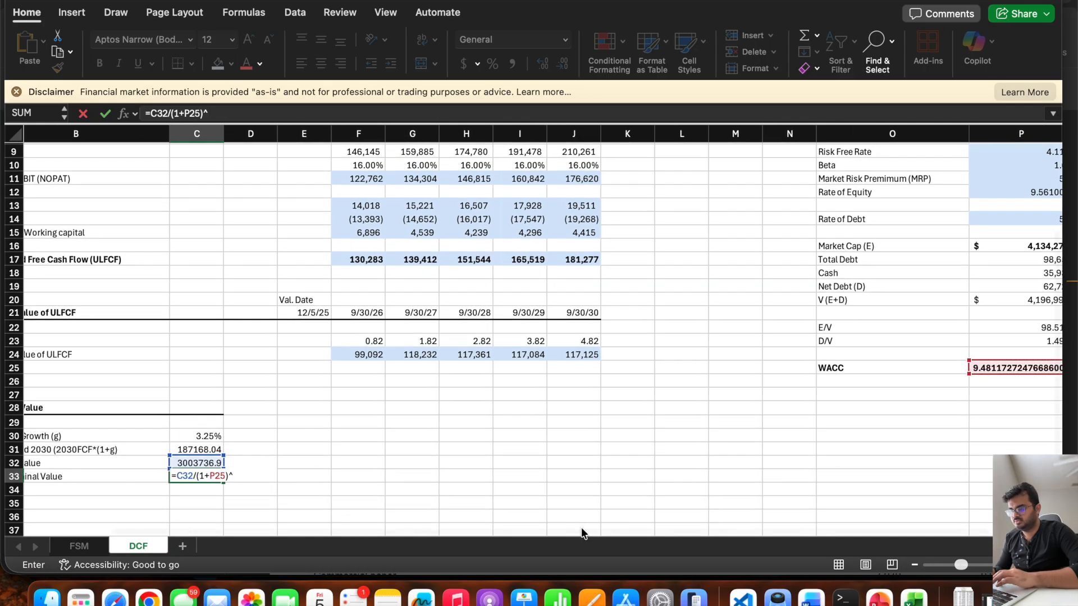
{"action": "left_click", "coordinate": [566, 343]}
{"action": "key", "text": "Return"}
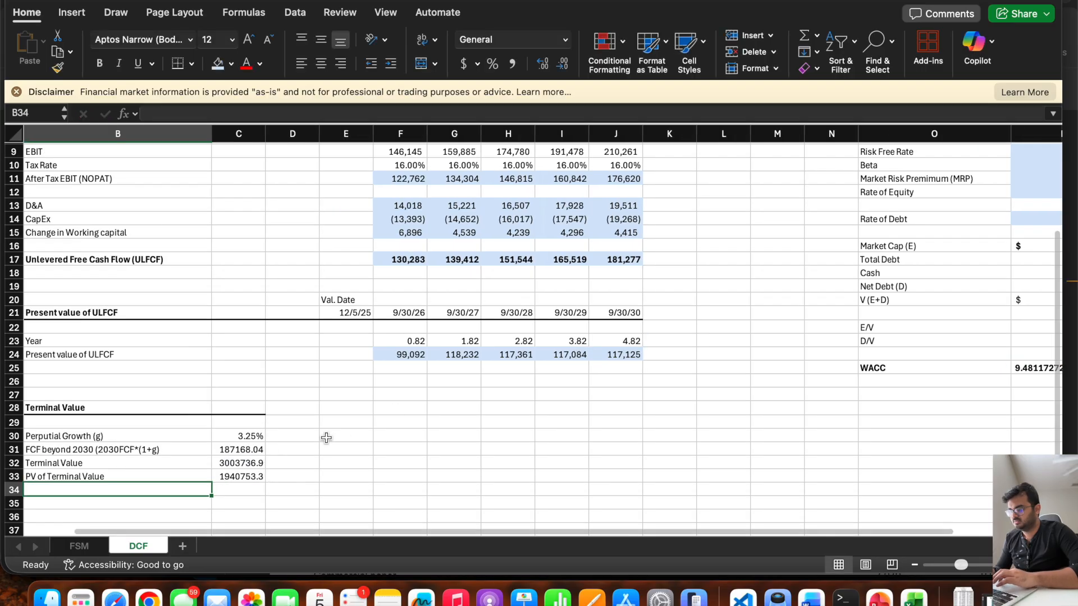
{"action": "scroll", "coordinate": [326, 438], "scroll_direction": "down", "scroll_amount": 2}
{"action": "scroll", "coordinate": [327, 438], "scroll_direction": "left", "scroll_amount": 2}
{"action": "left_click", "coordinate": [287, 427]}
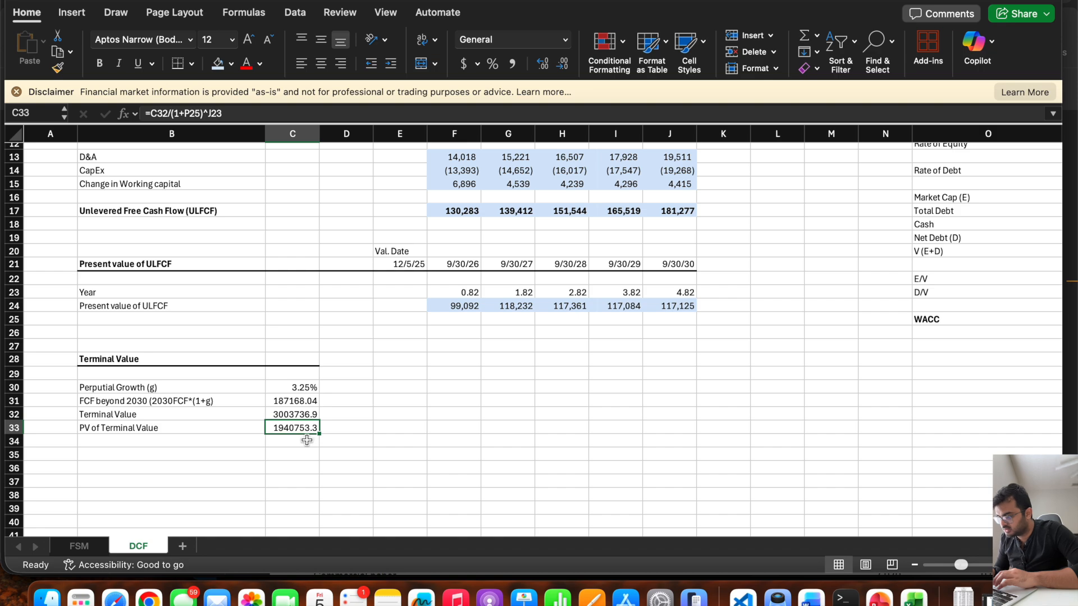
Enter the label "Sum of PV of ULFCF" in B34 below the PV of Terminal Value row.
{"action": "left_click", "coordinate": [160, 446]}
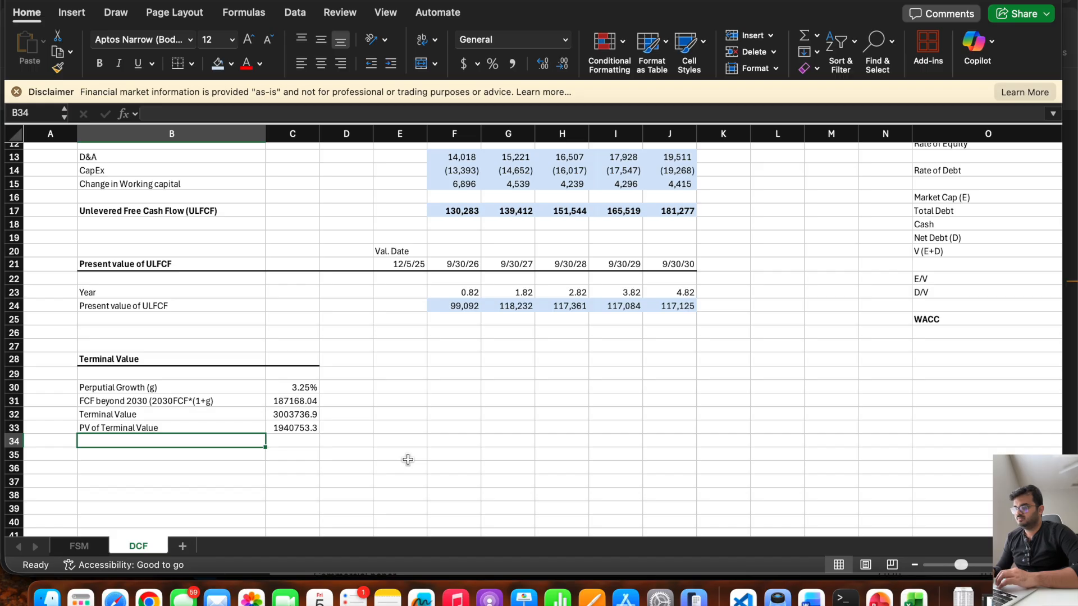
{"action": "scroll", "coordinate": [408, 460], "scroll_direction": "up", "scroll_amount": 1}
{"action": "type", "text": "Sum "}
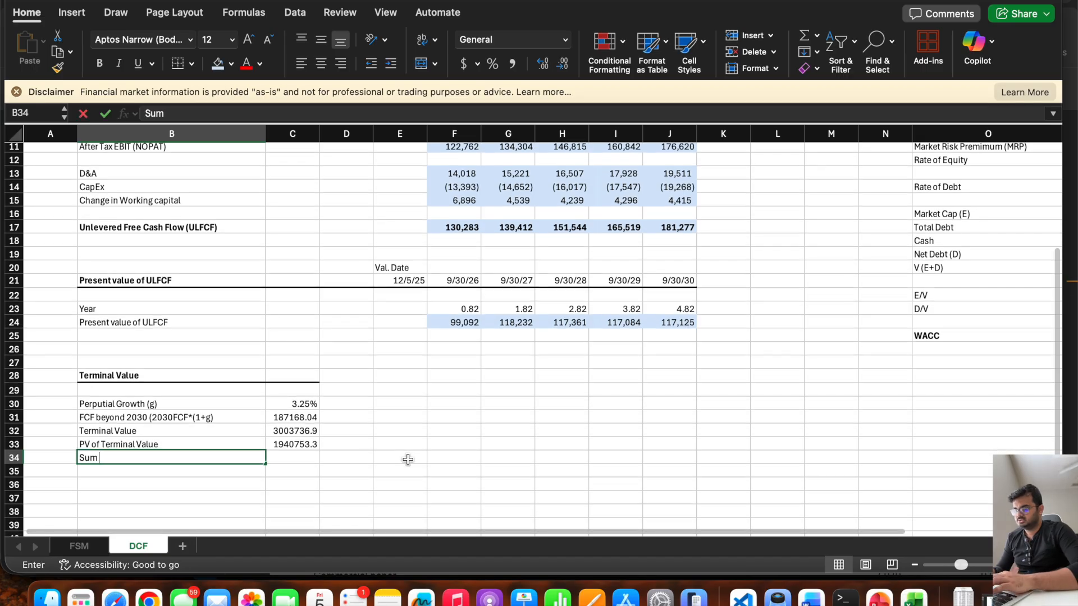
{"action": "type", "text": "of PV"}
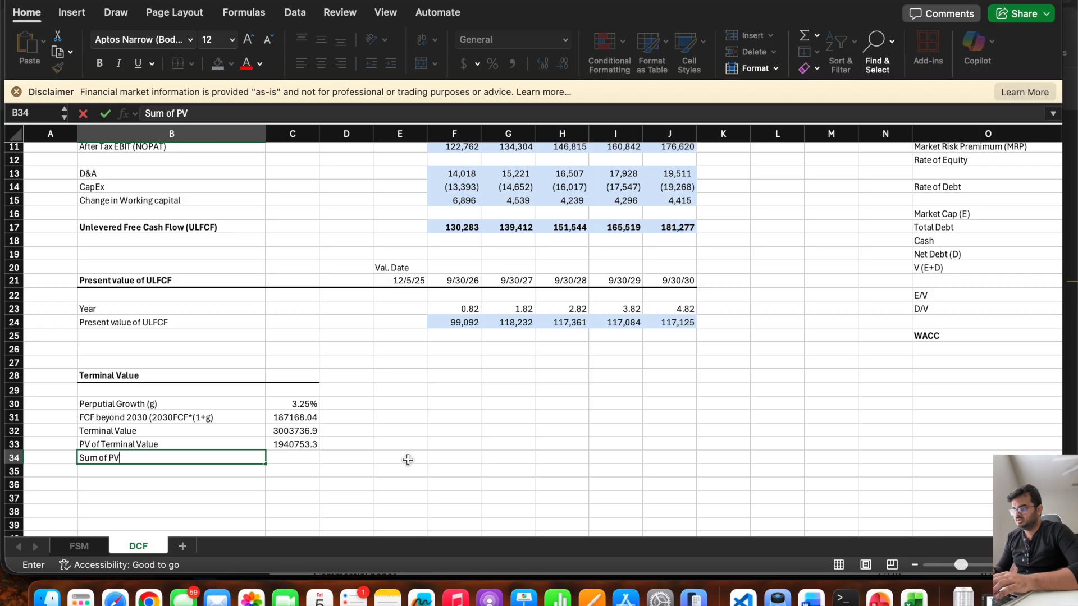
{"action": "type", "text": " of ULFCF"}
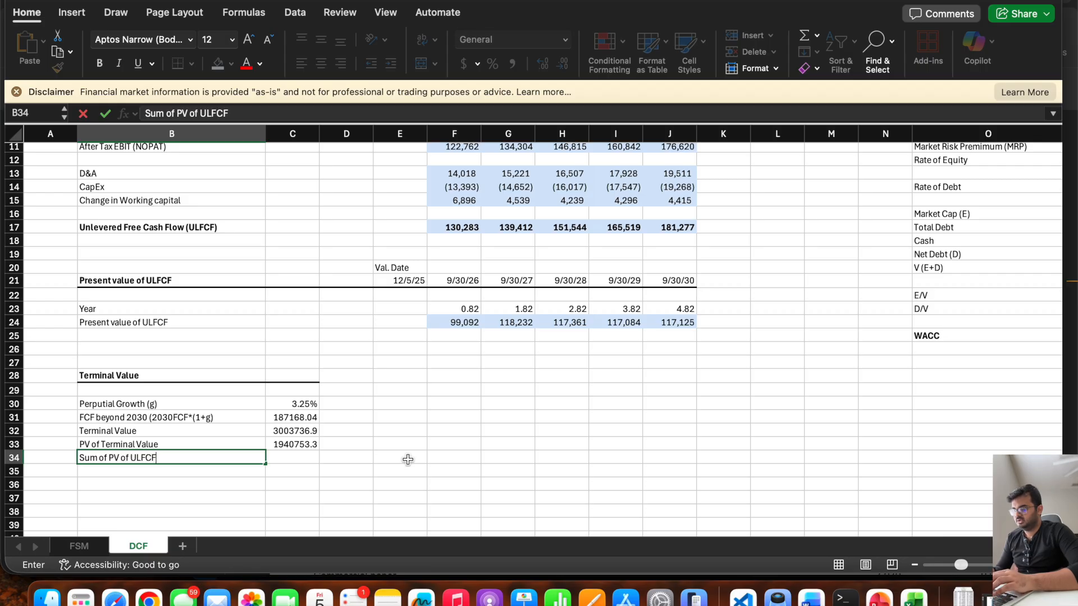
Sum the present values of ULFCF from F24 to J24 in C34.
{"action": "key", "text": "Tab"}
{"action": "type", "text": "=sum("}
{"action": "left_click_drag", "start_coordinate": [674, 325], "coordinate": [467, 325]}
{"action": "type", "text": ")"}
{"action": "key", "text": "Return"}
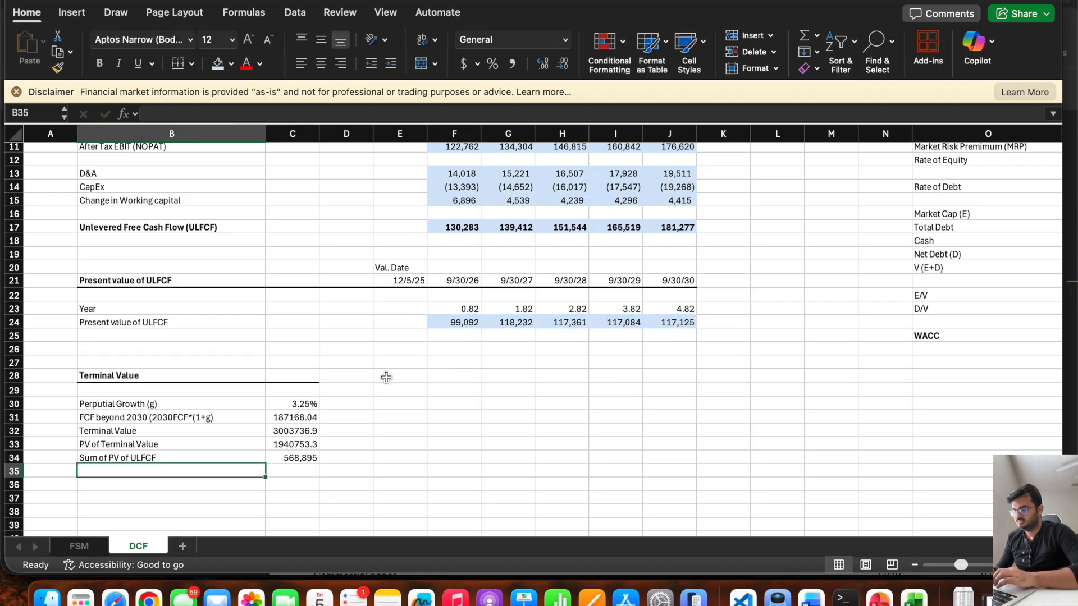
Format C31:C33 as Number with 0 decimal places and a thousands separator.
{"action": "left_click_drag", "start_coordinate": [288, 418], "coordinate": [290, 441]}
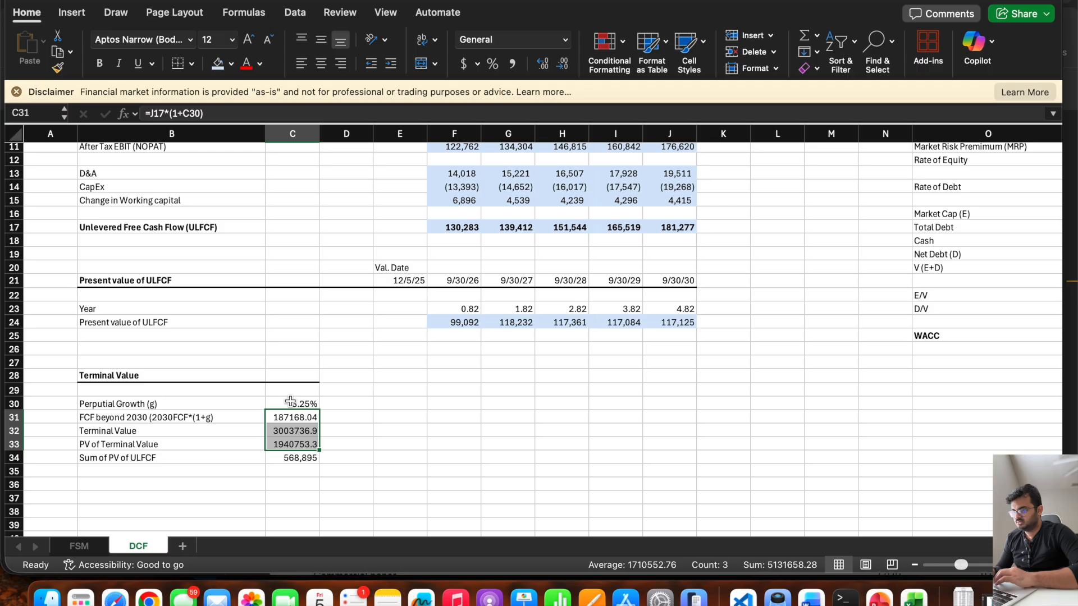
{"action": "right_click", "coordinate": [290, 440]}
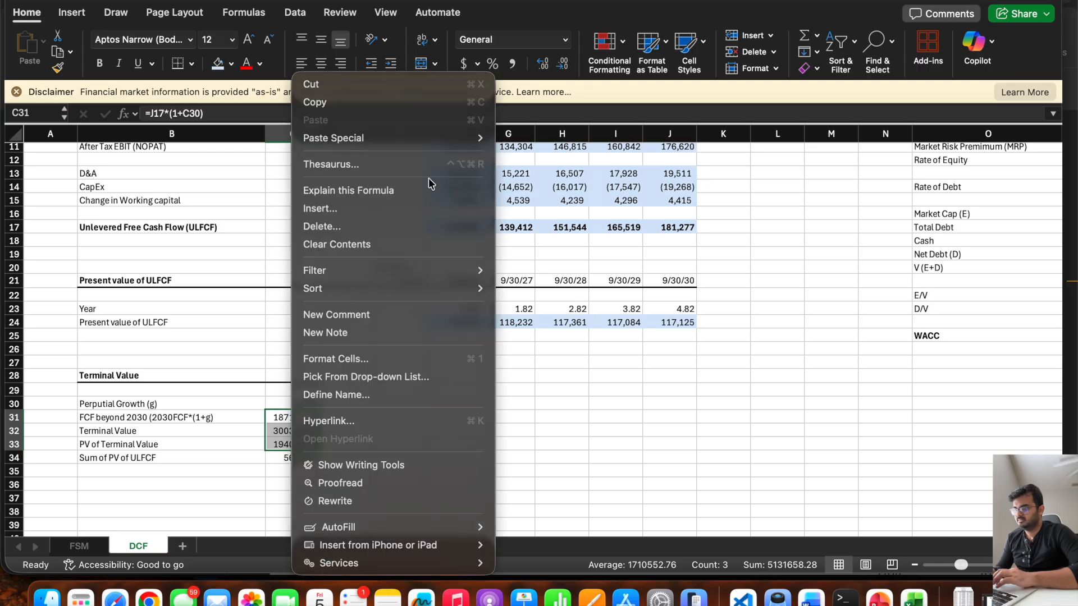
{"action": "left_click", "coordinate": [368, 359]}
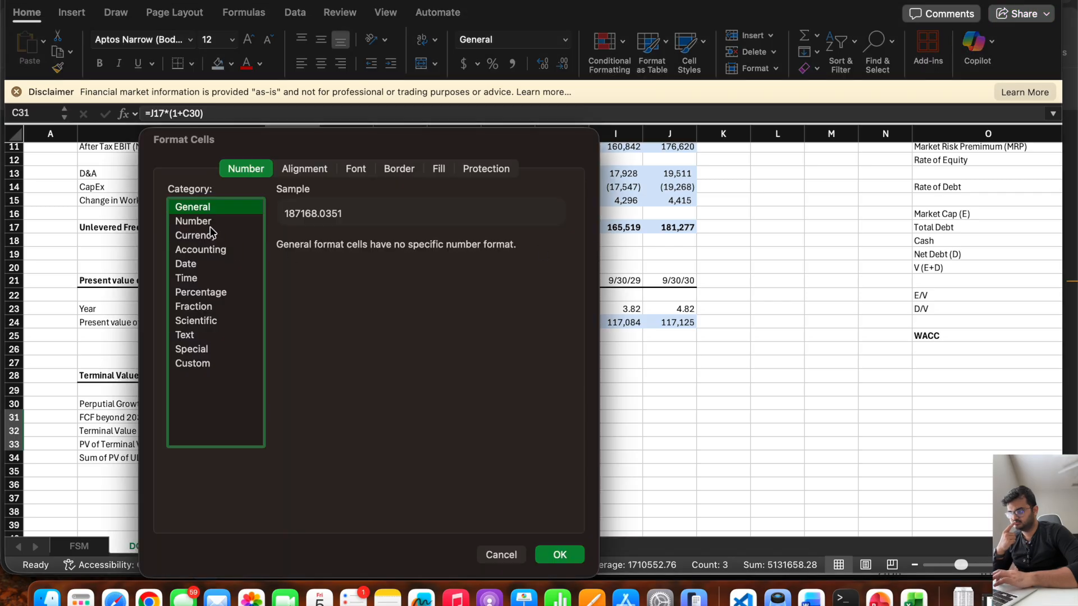
{"action": "left_click", "coordinate": [205, 222]}
{"action": "left_click", "coordinate": [308, 263]}
{"action": "double_click", "coordinate": [362, 247]}
{"action": "type", "text": "0"}
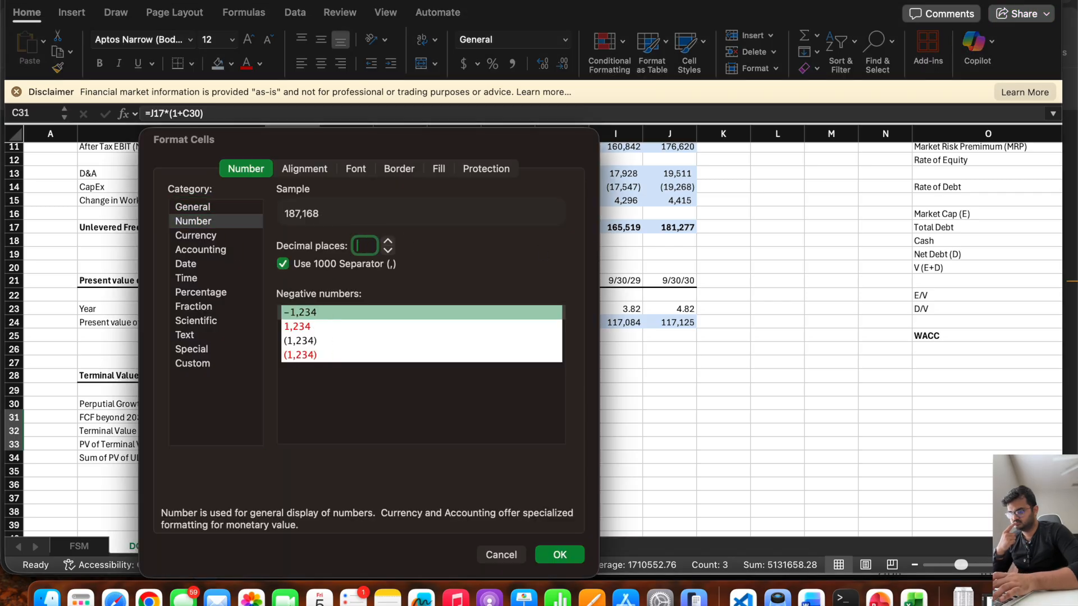
{"action": "left_click", "coordinate": [558, 558]}
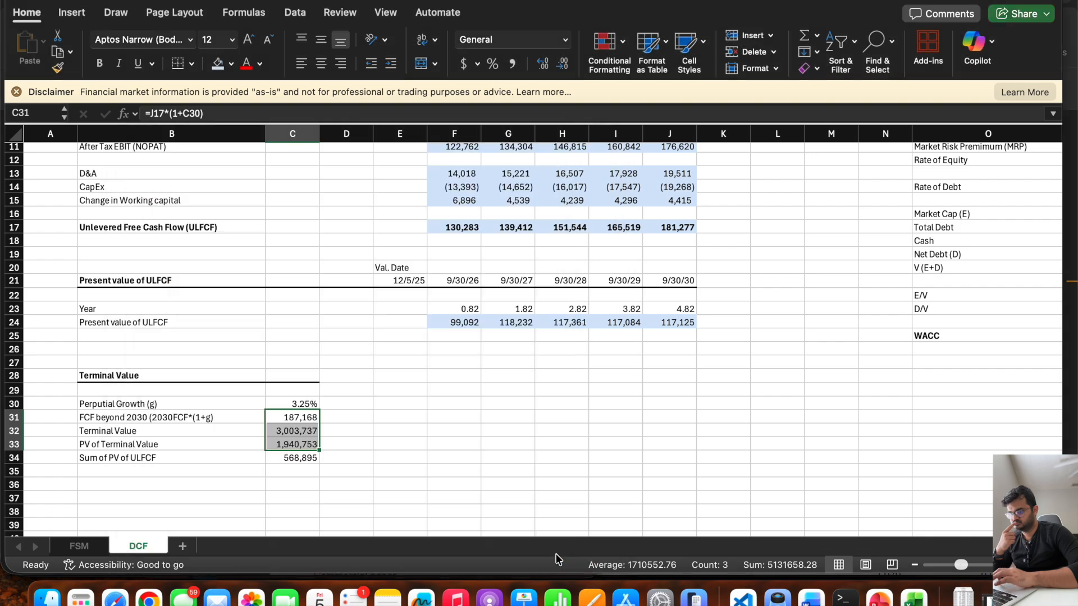
{"action": "left_click", "coordinate": [381, 440]}
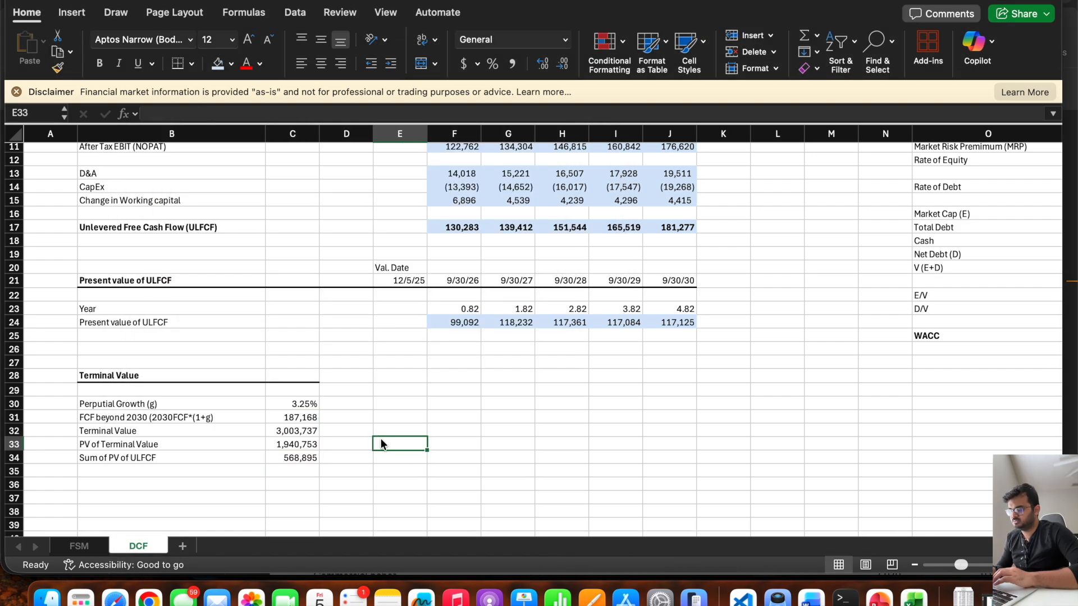
Consult the DCF steps slide in PowerPoint and, back in Excel, enter the label "Terminal Value" in B35.
{"action": "scroll", "coordinate": [381, 439], "scroll_direction": "down", "scroll_amount": 4}
{"action": "left_click", "coordinate": [160, 419]}
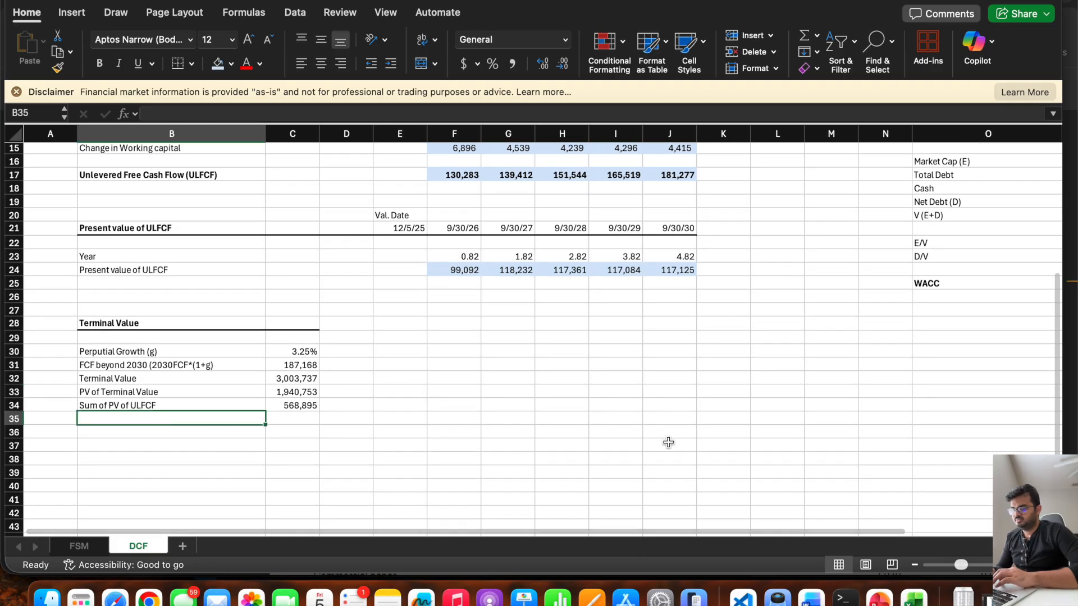
{"action": "left_click", "coordinate": [880, 598]}
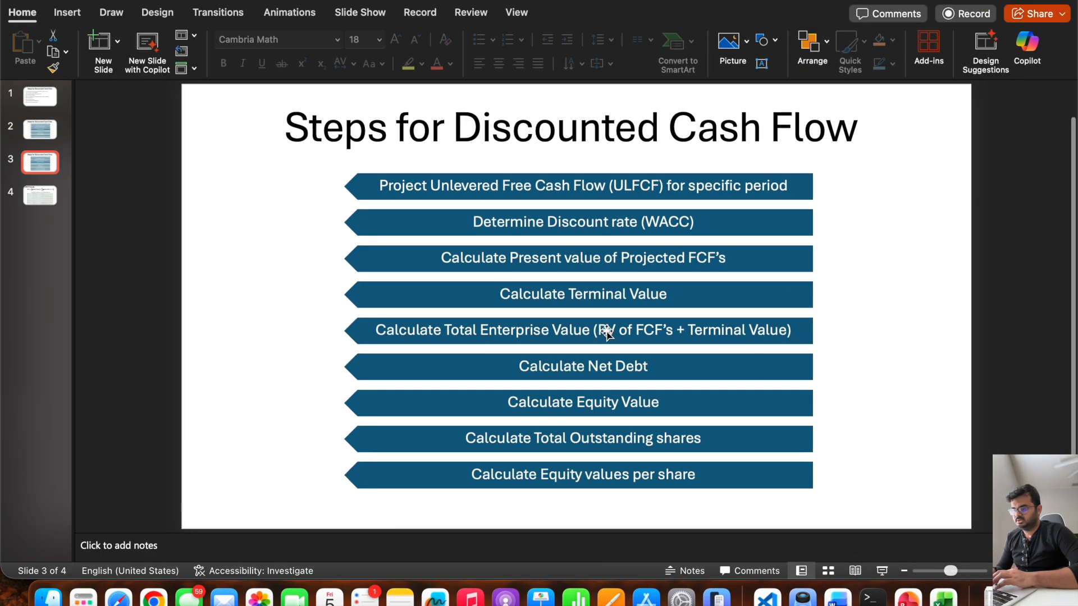
{"action": "left_click", "coordinate": [29, 1]}
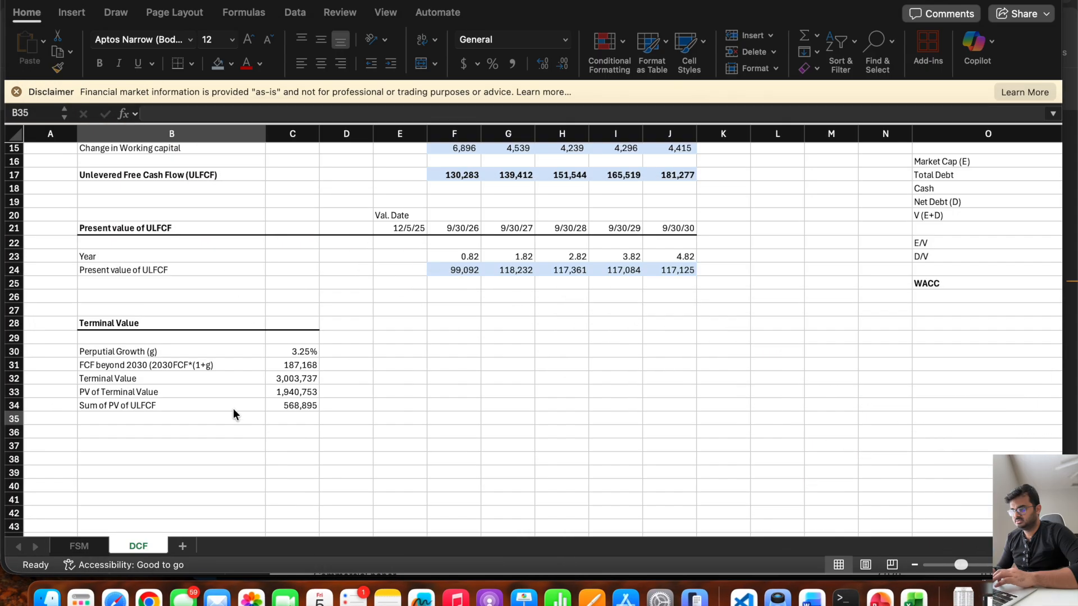
{"action": "left_click", "coordinate": [114, 416]}
{"action": "type", "text": "Terminal Value"}
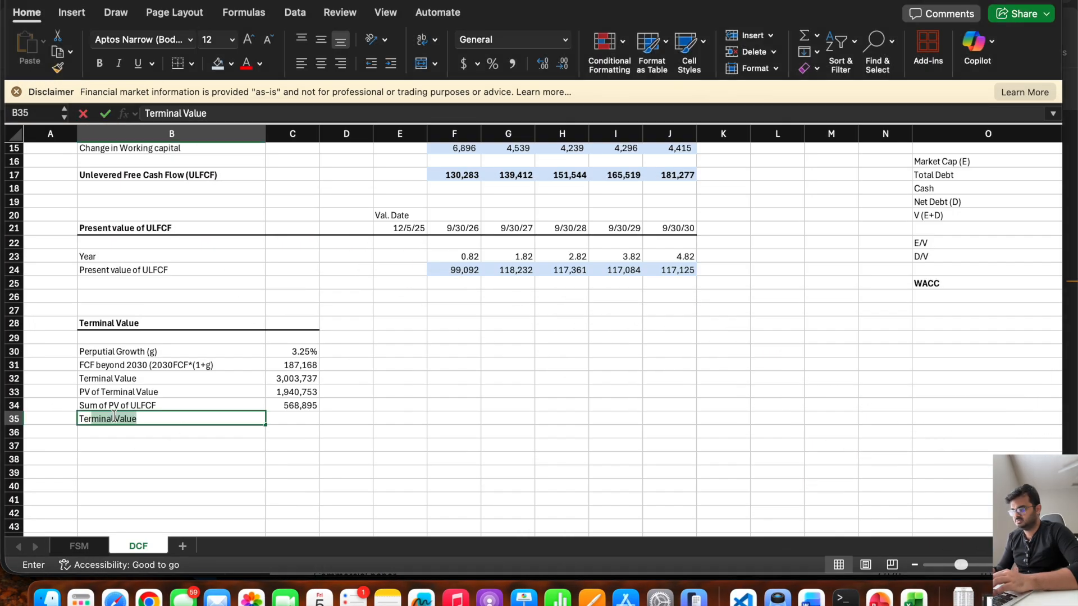
Add the sum of PV of ULFCF and the PV of terminal value in C35, using =C34+C33.
{"action": "key", "text": "Tab"}
{"action": "type", "text": "="}
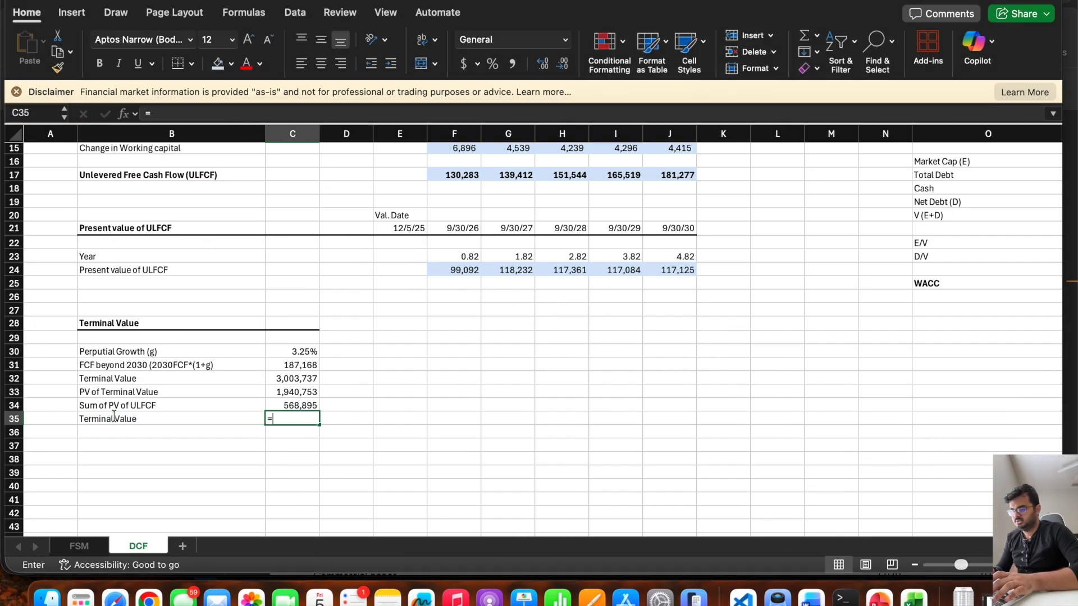
{"action": "left_click", "coordinate": [295, 403]}
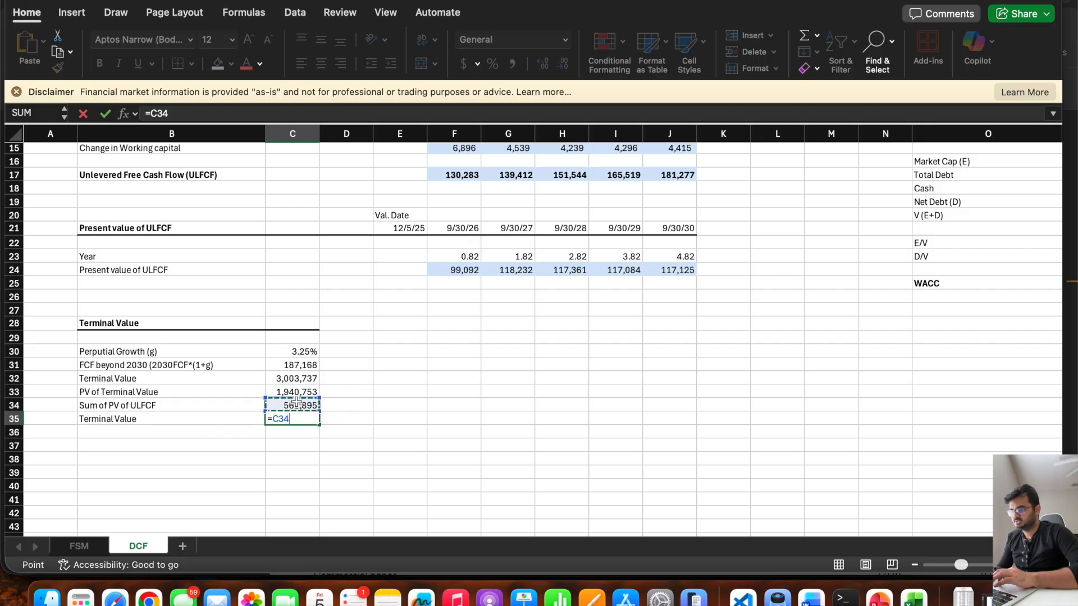
{"action": "type", "text": "+"}
{"action": "left_click", "coordinate": [287, 391]}
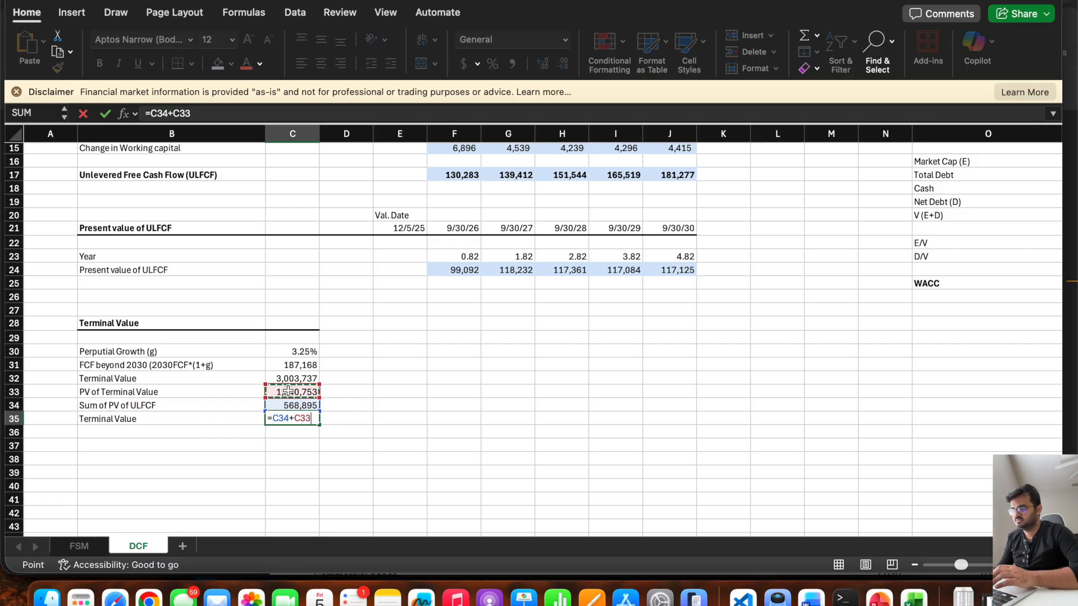
{"action": "key", "text": "Return"}
Make B35:C35 bold and shade the terminal value figures in C30:C35 light blue.
{"action": "key", "text": "Up"}
{"action": "left_click_drag", "start_coordinate": [236, 419], "coordinate": [287, 419]}
{"action": "key", "text": "super+b"}
{"action": "left_click", "coordinate": [508, 419]}
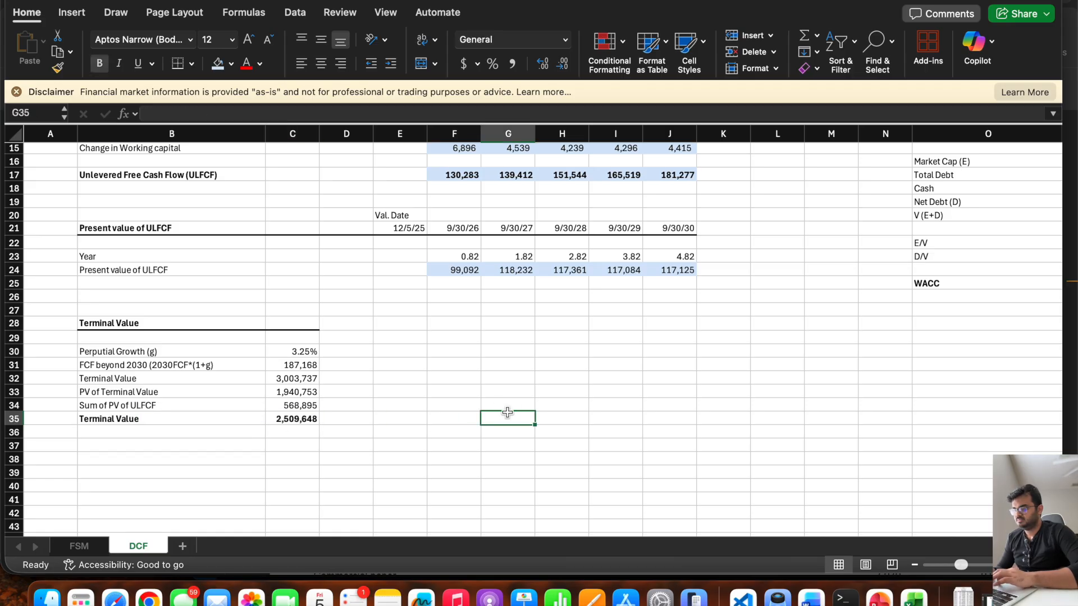
{"action": "left_click_drag", "start_coordinate": [297, 352], "coordinate": [294, 418]}
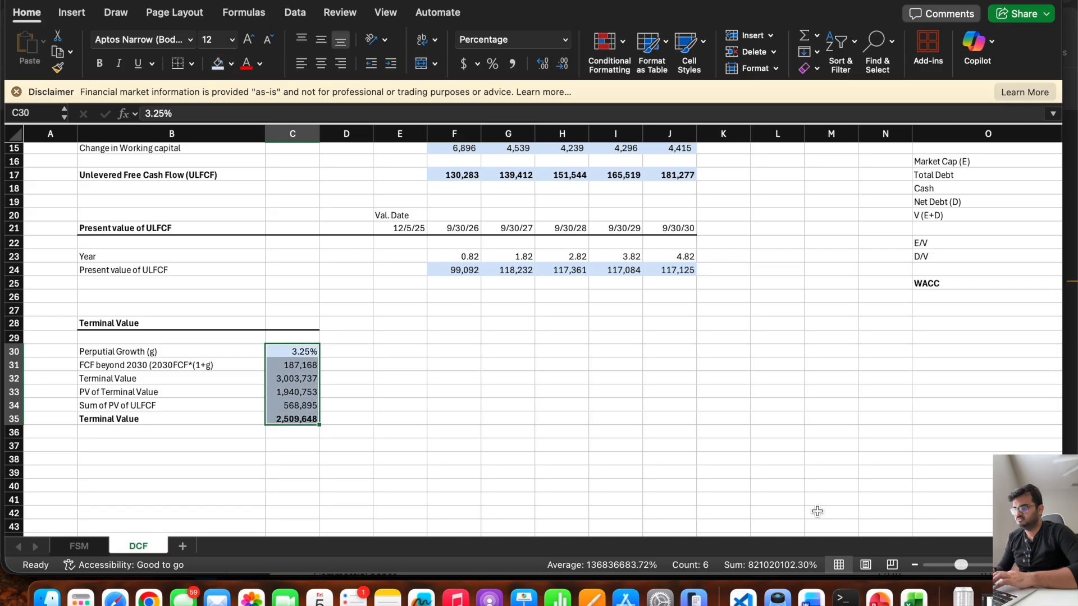
Check the DCF steps slide in PowerPoint and, back in Excel, change the label in B35 to "Total Enterprise Value".
{"action": "left_click", "coordinate": [880, 598]}
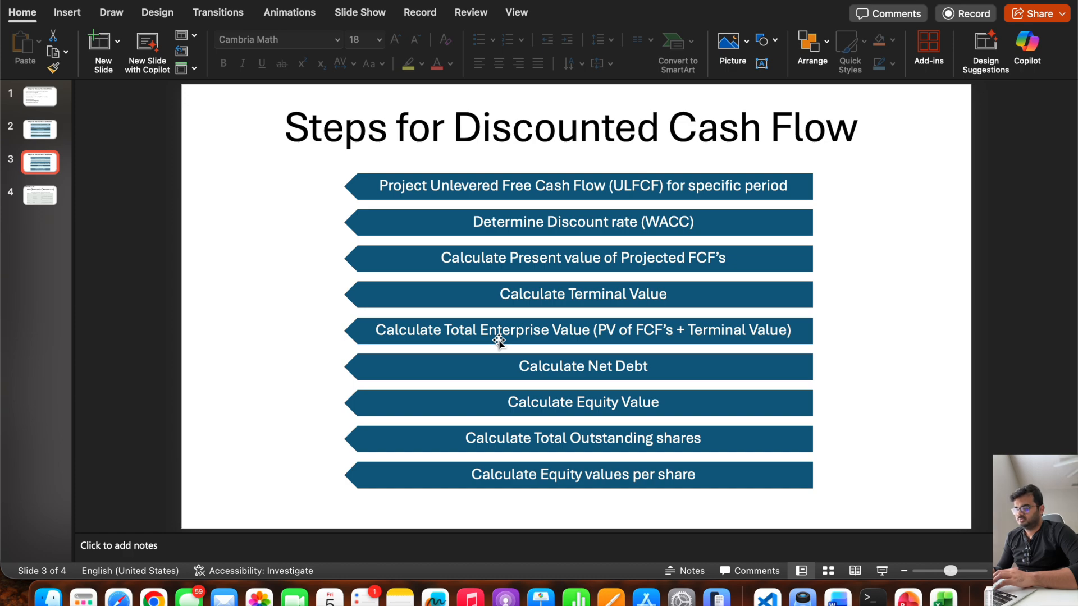
{"action": "left_click", "coordinate": [943, 597]}
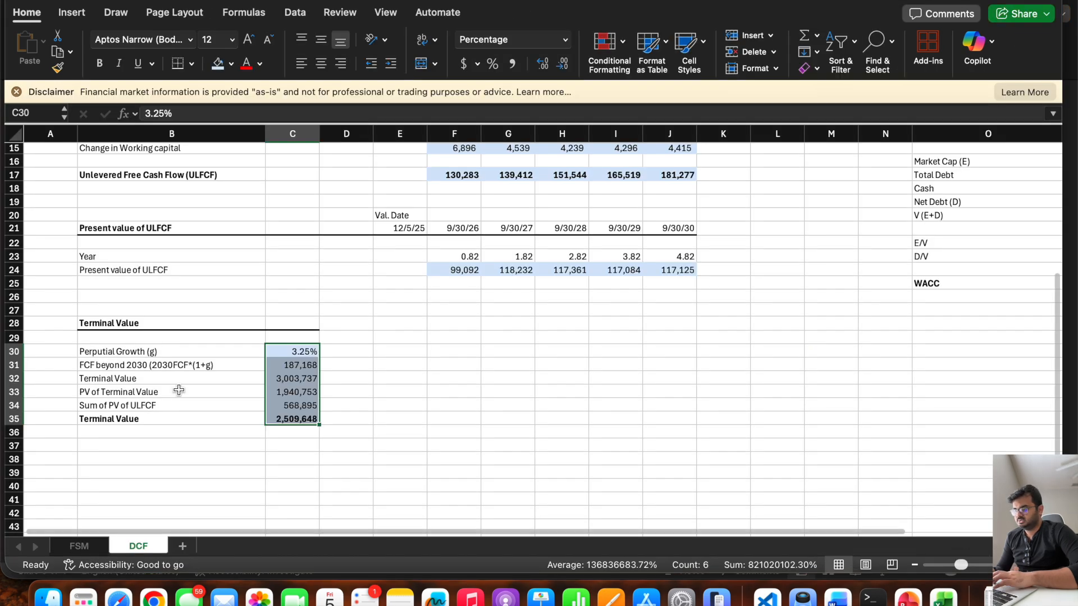
{"action": "left_click", "coordinate": [90, 418]}
{"action": "type", "text": "Total Enterpris"}
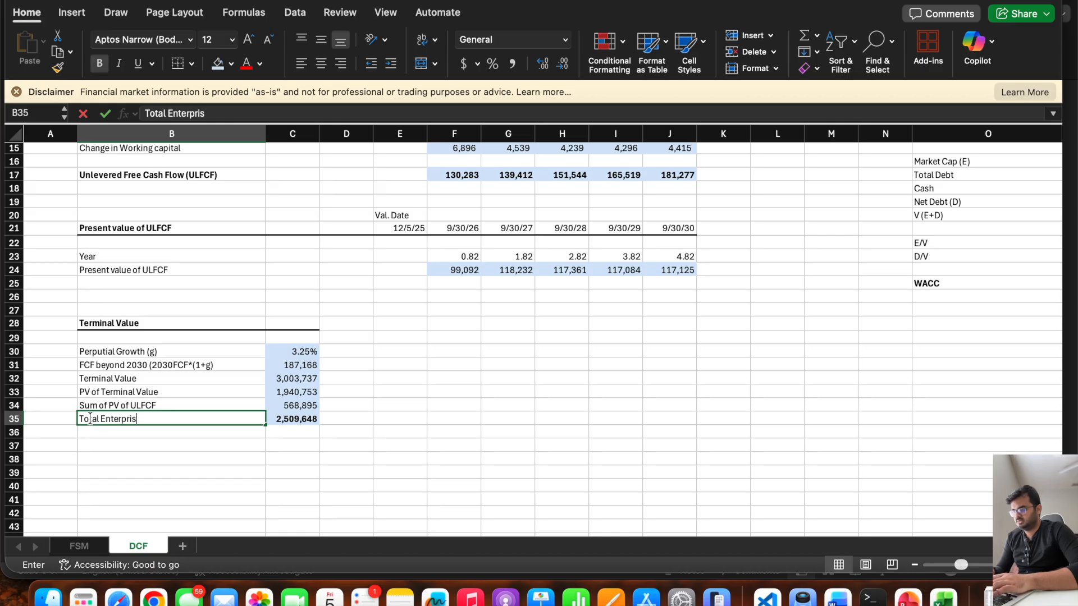
{"action": "type", "text": "e Value"}
{"action": "key", "text": "Tab"}
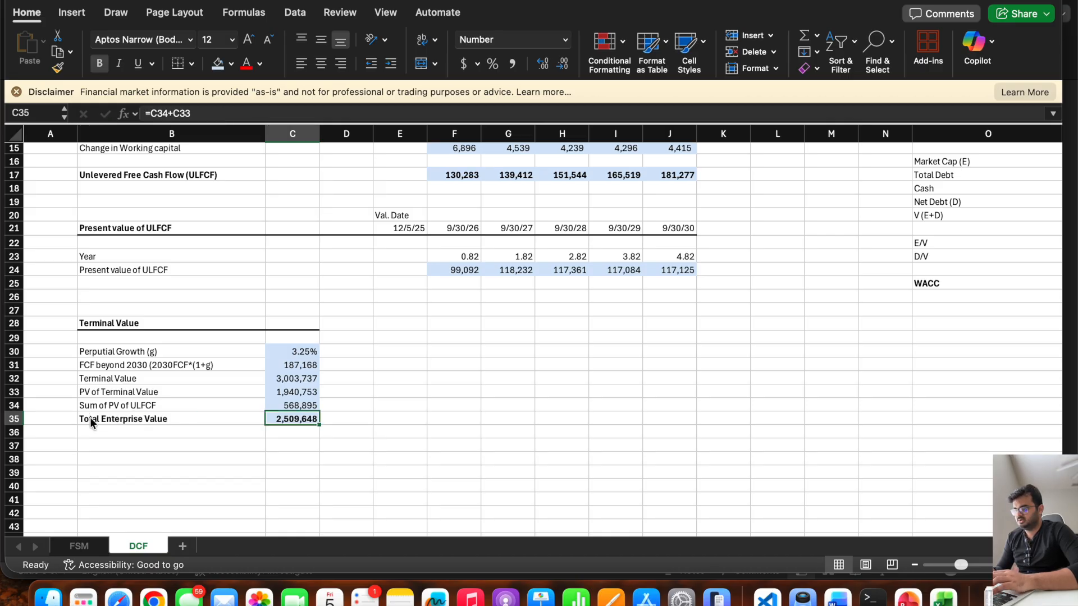
Check the DCF steps slide in PowerPoint and, back in Excel, enter the bold heading "Net Debt" in B38.
{"action": "left_click", "coordinate": [905, 599]}
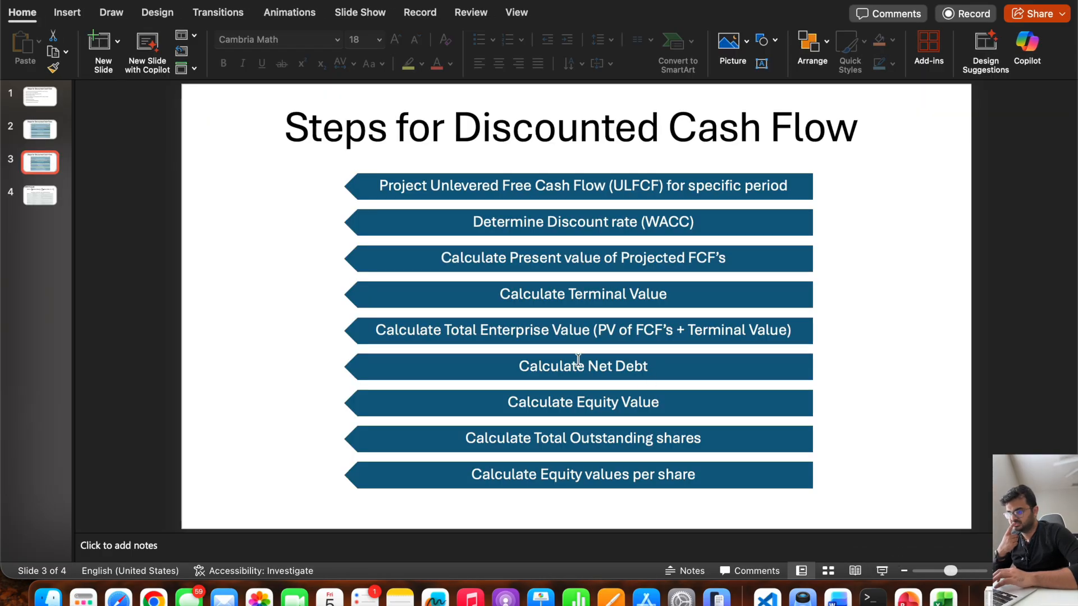
{"action": "left_click", "coordinate": [518, 366]}
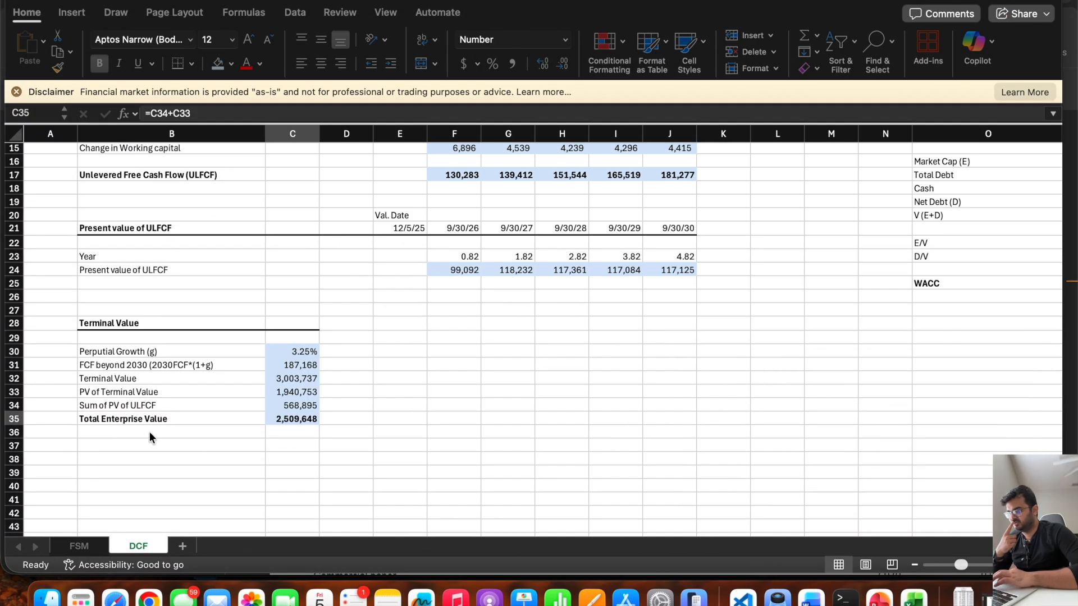
{"action": "left_click", "coordinate": [135, 446]}
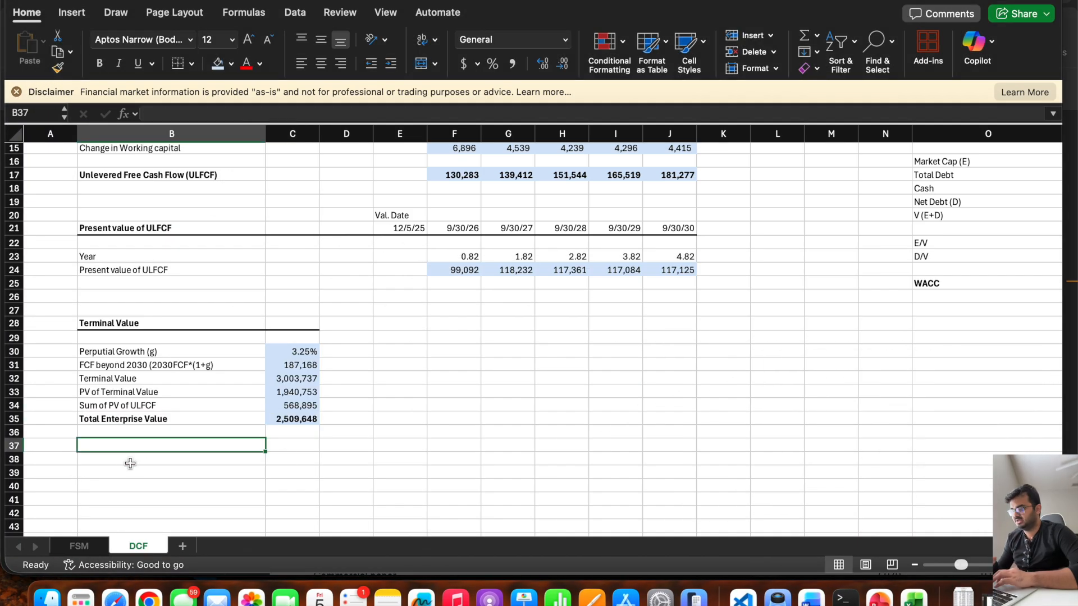
{"action": "left_click", "coordinate": [130, 463]}
{"action": "type", "text": "Net Debt"}
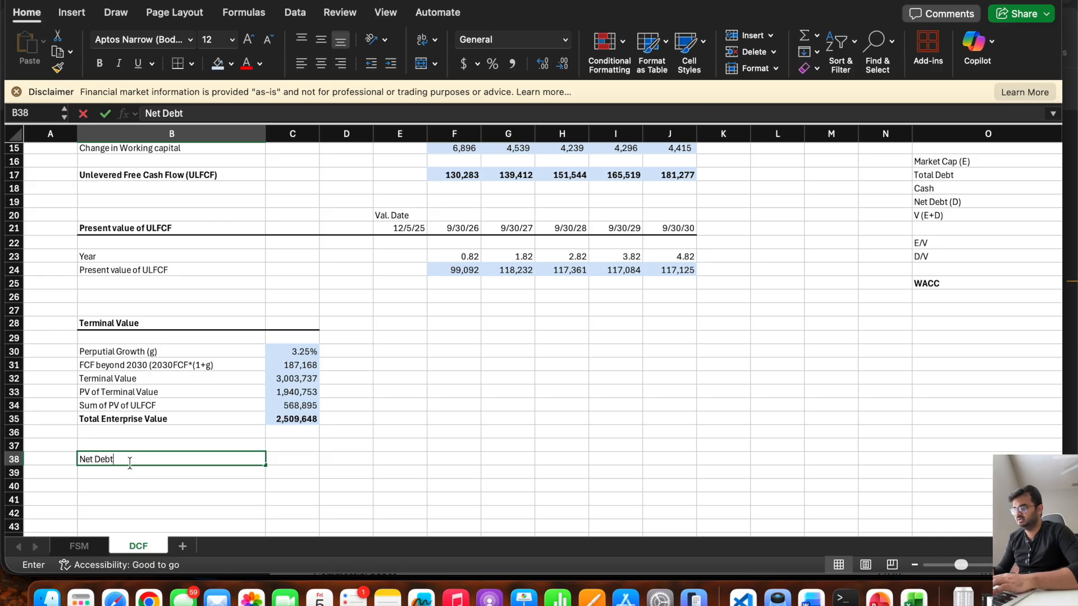
{"action": "key", "text": "Return"}
{"action": "left_click", "coordinate": [135, 456]}
{"action": "key", "text": "super+b"}
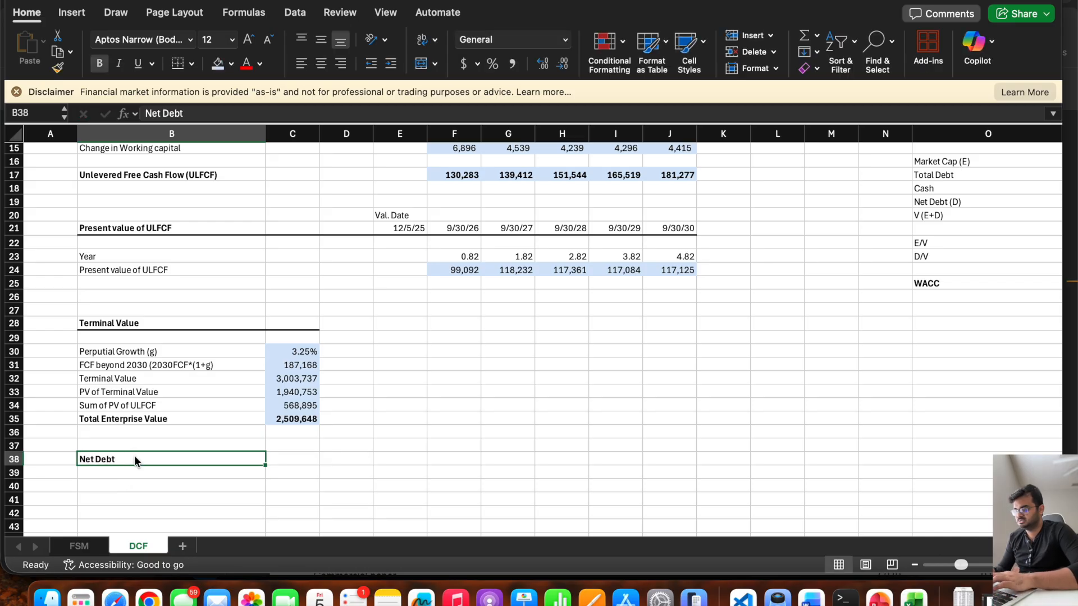
Add a bottom border to the Net Debt heading row across B38:C38.
{"action": "left_click_drag", "start_coordinate": [298, 458], "coordinate": [236, 459]}
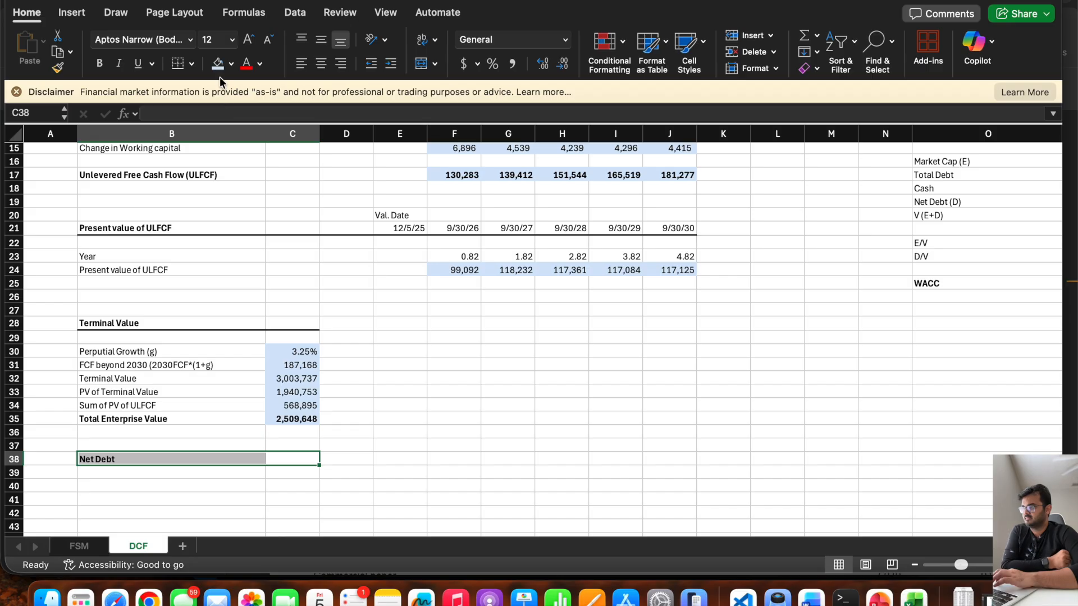
{"action": "left_click", "coordinate": [177, 64]}
{"action": "left_click", "coordinate": [140, 476]}
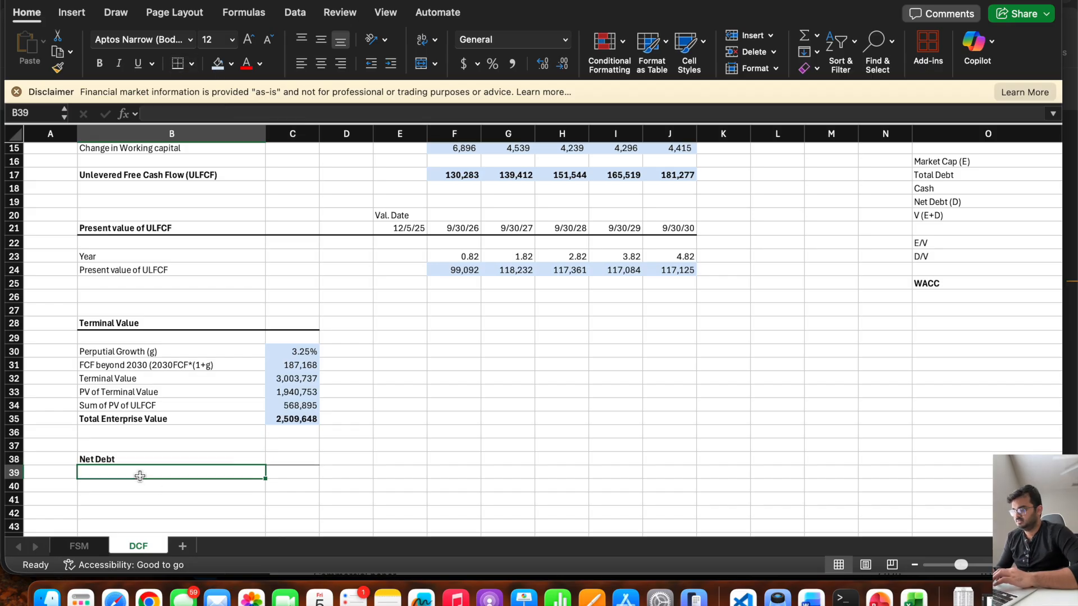
Review the Total Debt, Cash and Net Debt lines in the WACC calculation in columns O and P.
{"action": "scroll", "coordinate": [652, 366], "scroll_direction": "right", "scroll_amount": 5}
{"action": "scroll", "coordinate": [651, 365], "scroll_direction": "up", "scroll_amount": 3}
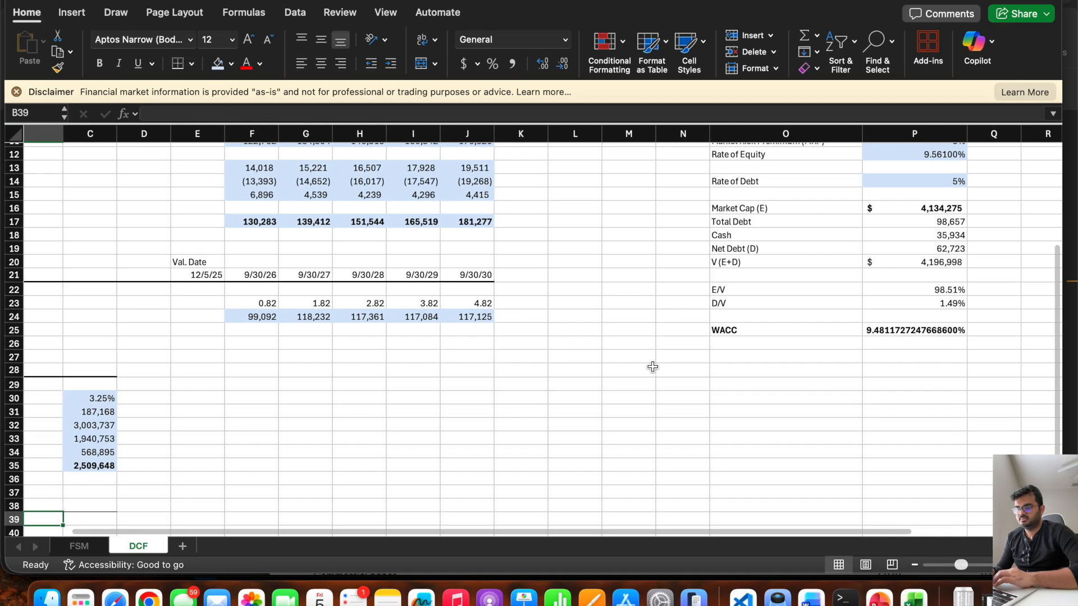
{"action": "left_click", "coordinate": [748, 234]}
{"action": "left_click_drag", "start_coordinate": [898, 231], "coordinate": [902, 242]}
{"action": "left_click", "coordinate": [759, 258]}
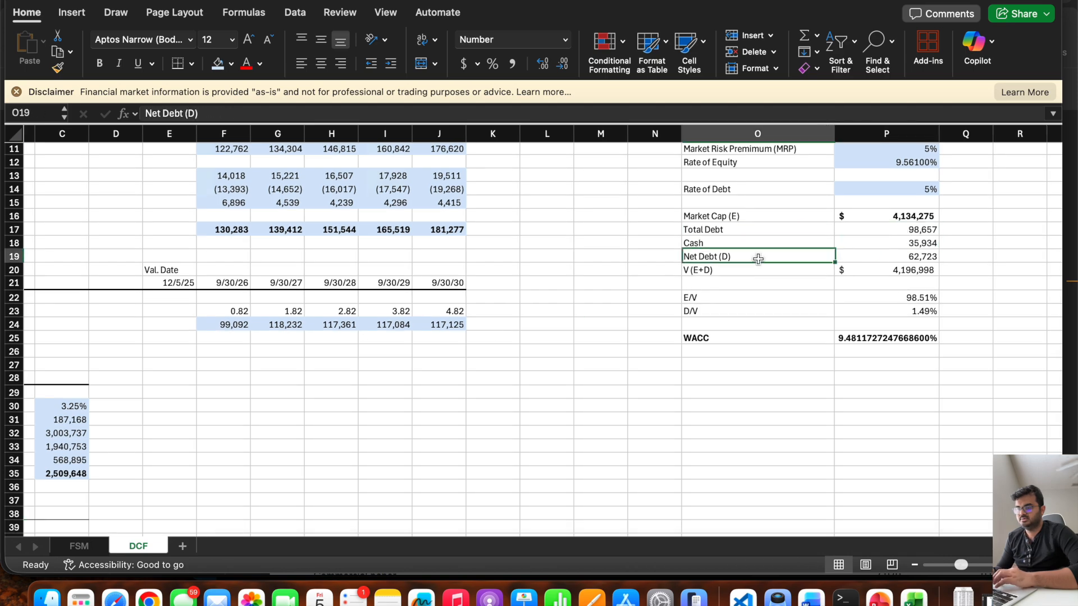
{"action": "scroll", "coordinate": [547, 346], "scroll_direction": "left", "scroll_amount": 5}
{"action": "scroll", "coordinate": [547, 347], "scroll_direction": "down", "scroll_amount": 3}
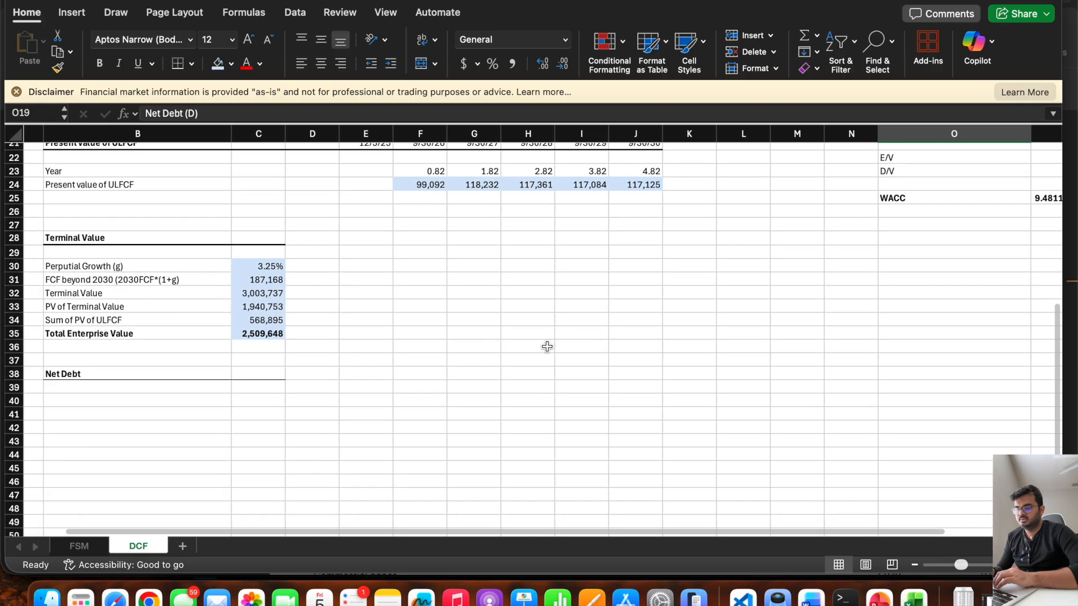
{"action": "scroll", "coordinate": [548, 347], "scroll_direction": "up", "scroll_amount": 5}
{"action": "scroll", "coordinate": [548, 346], "scroll_direction": "down", "scroll_amount": 2}
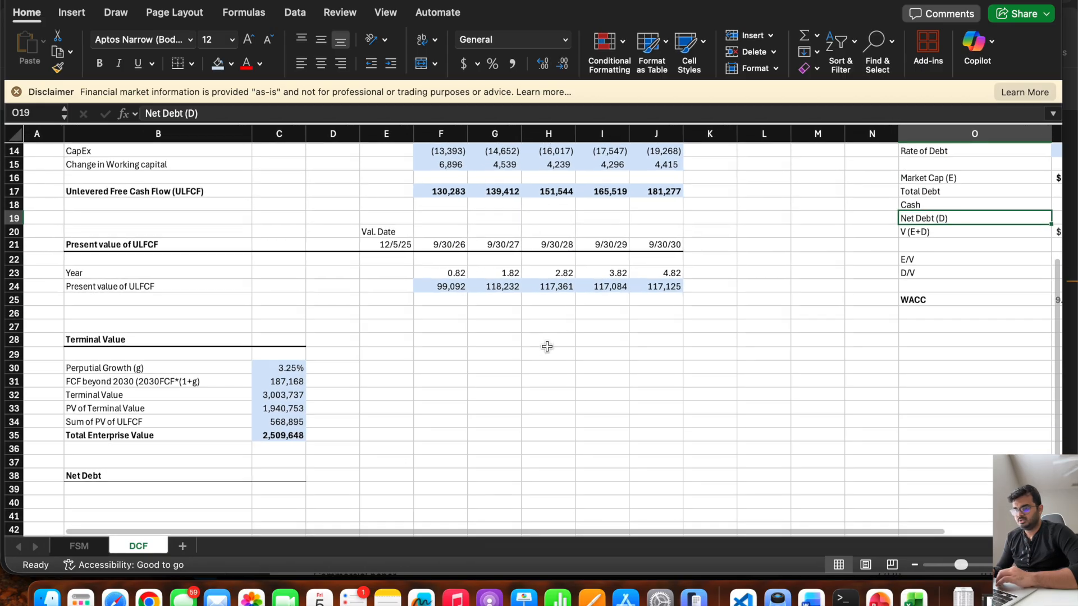
Enter the labels "Total Debt", "Cash" and "Net Debt" in B40:B42.
{"action": "left_click", "coordinate": [96, 503]}
{"action": "type", "text": "Tot"}
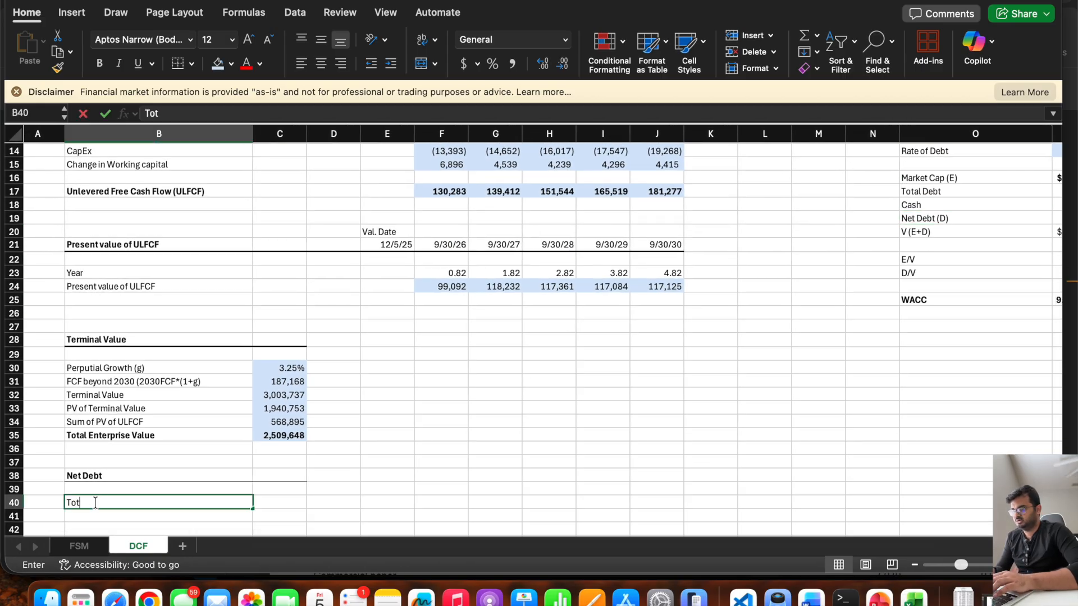
{"action": "type", "text": "al Debt"}
{"action": "key", "text": "Return"}
{"action": "type", "text": "Cas"}
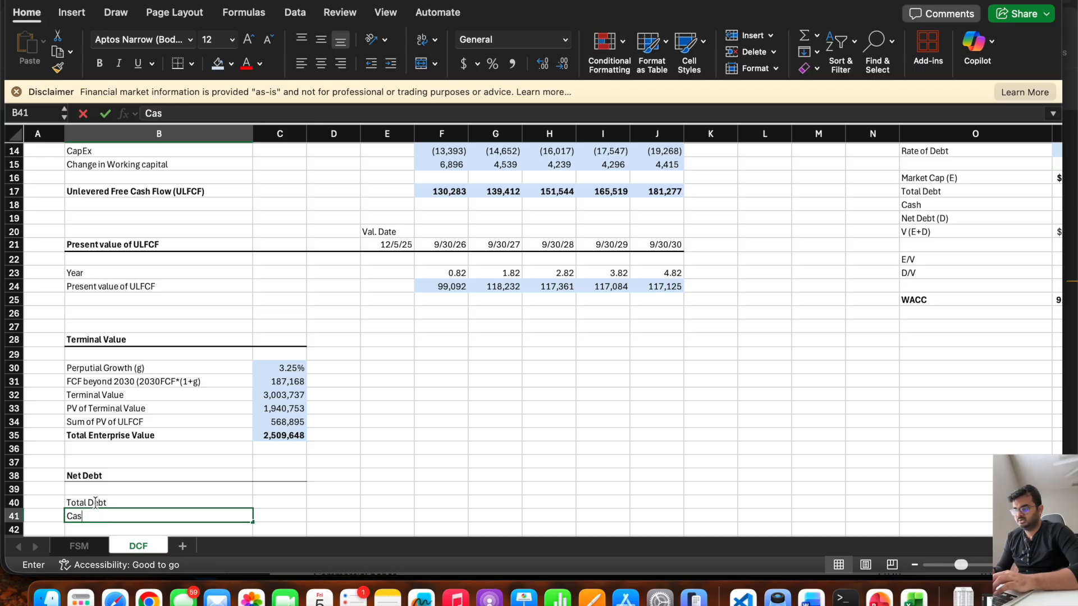
{"action": "key", "text": "Return"}
{"action": "type", "text": "Net Debt"}
{"action": "key", "text": "Tab"}
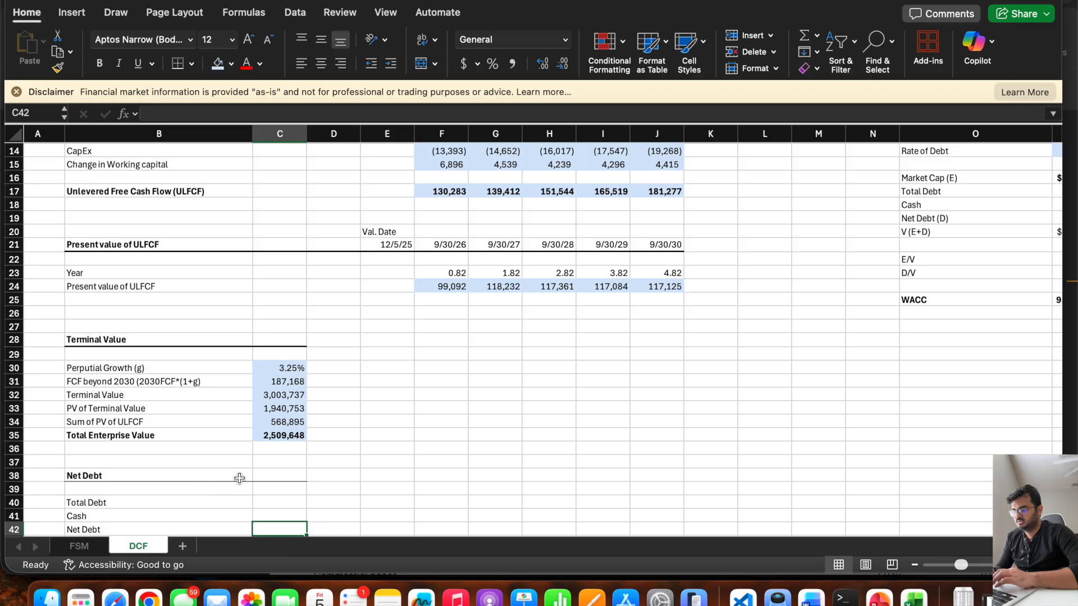
Add the note "Source: 2025 10K" in E38 beside the Net Debt heading.
{"action": "left_click", "coordinate": [262, 474]}
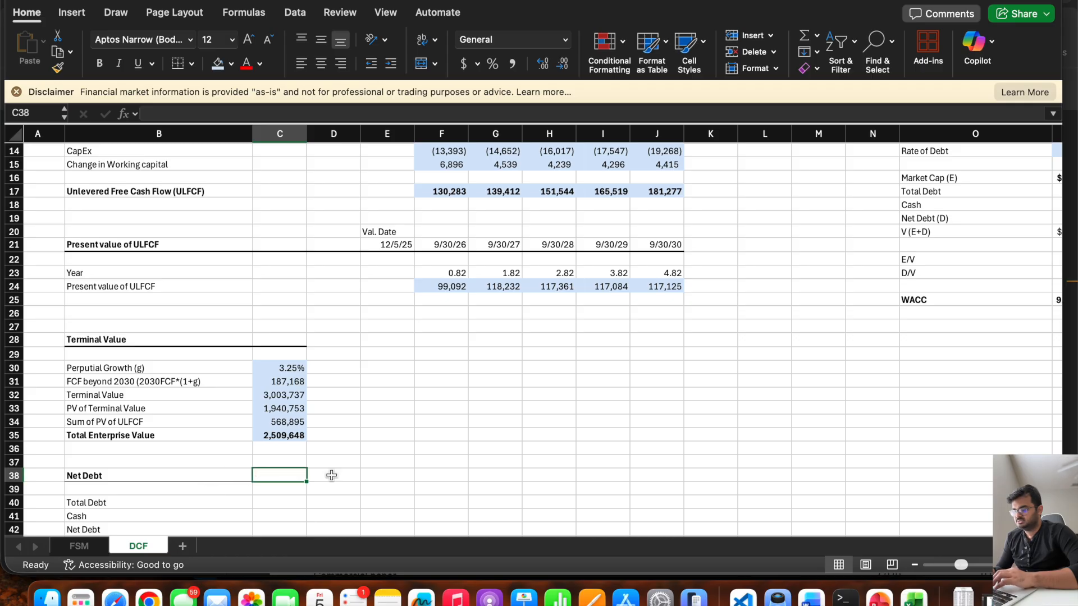
{"action": "left_click", "coordinate": [337, 476]}
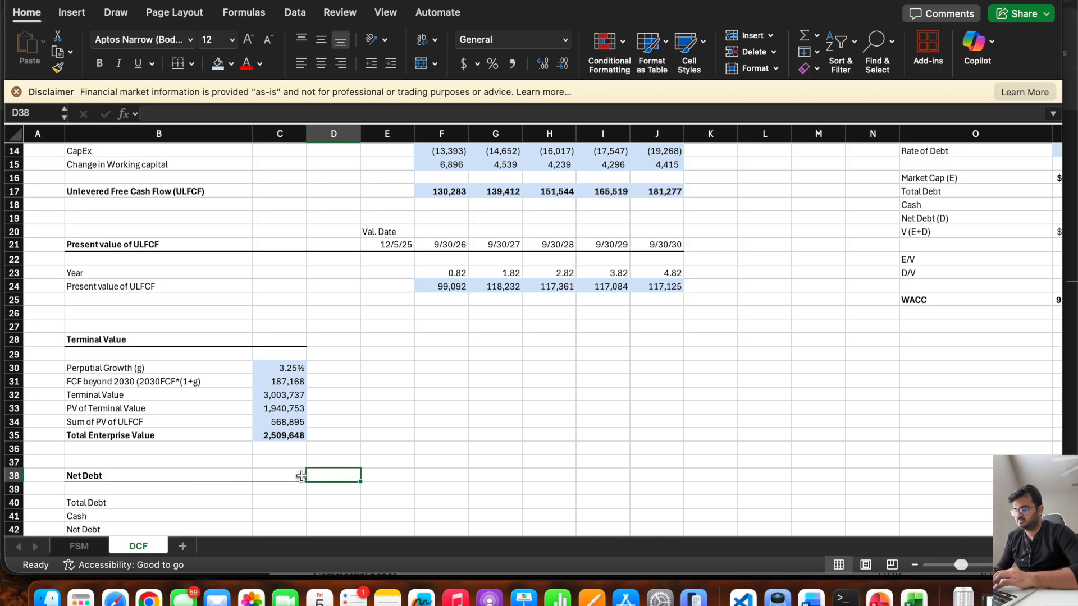
{"action": "scroll", "coordinate": [404, 449], "scroll_direction": "down", "scroll_amount": 2}
{"action": "left_click", "coordinate": [388, 421]}
{"action": "type", "text": "So"}
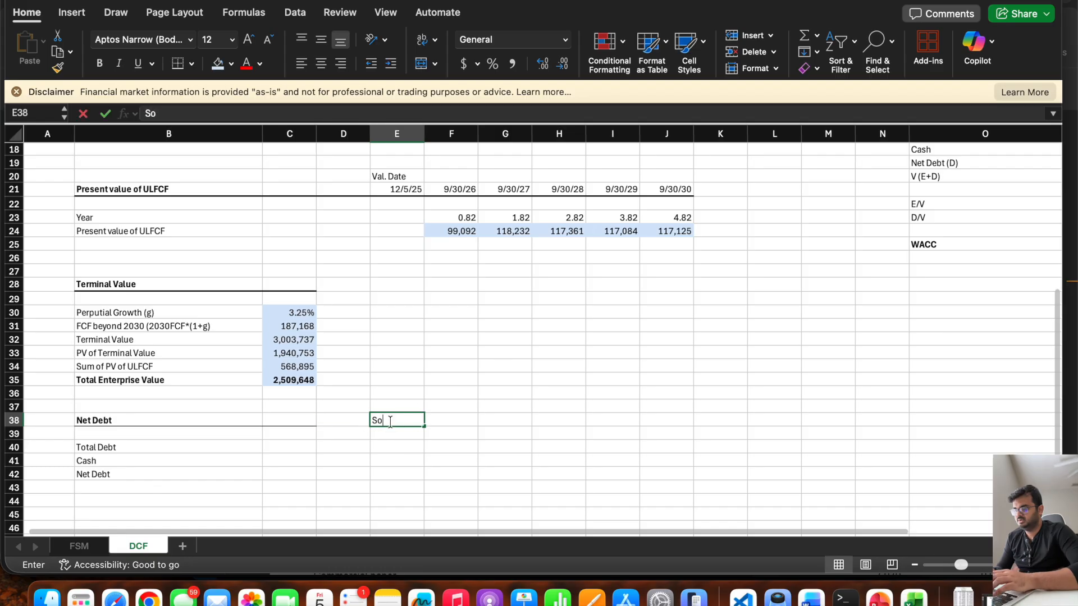
{"action": "type", "text": "urce: 2025 10K"}
{"action": "key", "text": "Return"}
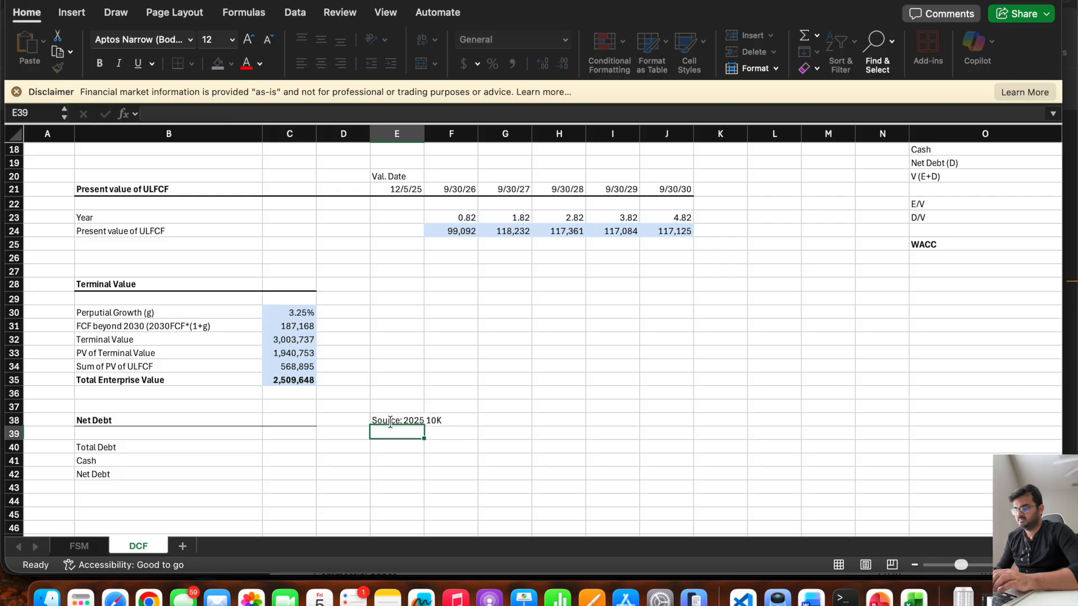
{"action": "left_click", "coordinate": [391, 422]}
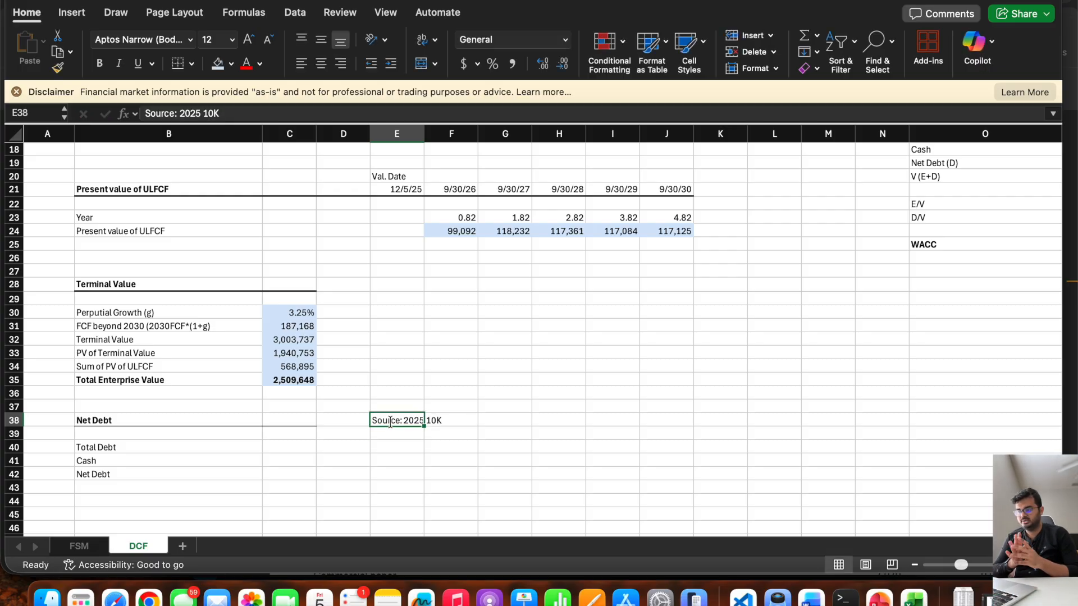
Link C40 to the total debt in P17 and C41 to the cash in P18 of the WACC calculation.
{"action": "left_click", "coordinate": [267, 471]}
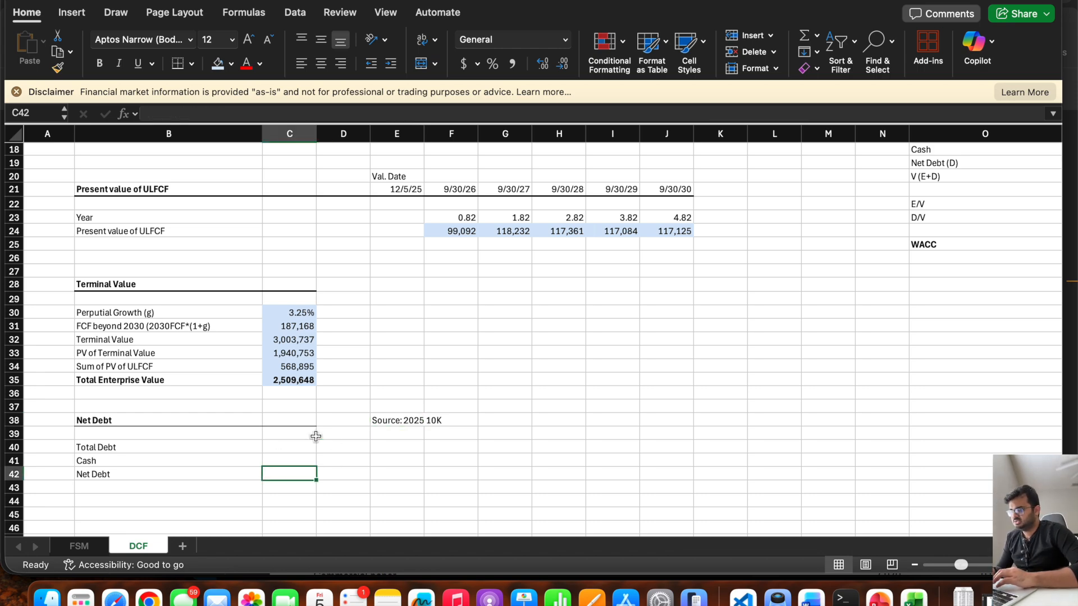
{"action": "left_click", "coordinate": [291, 447]}
{"action": "type", "text": "="}
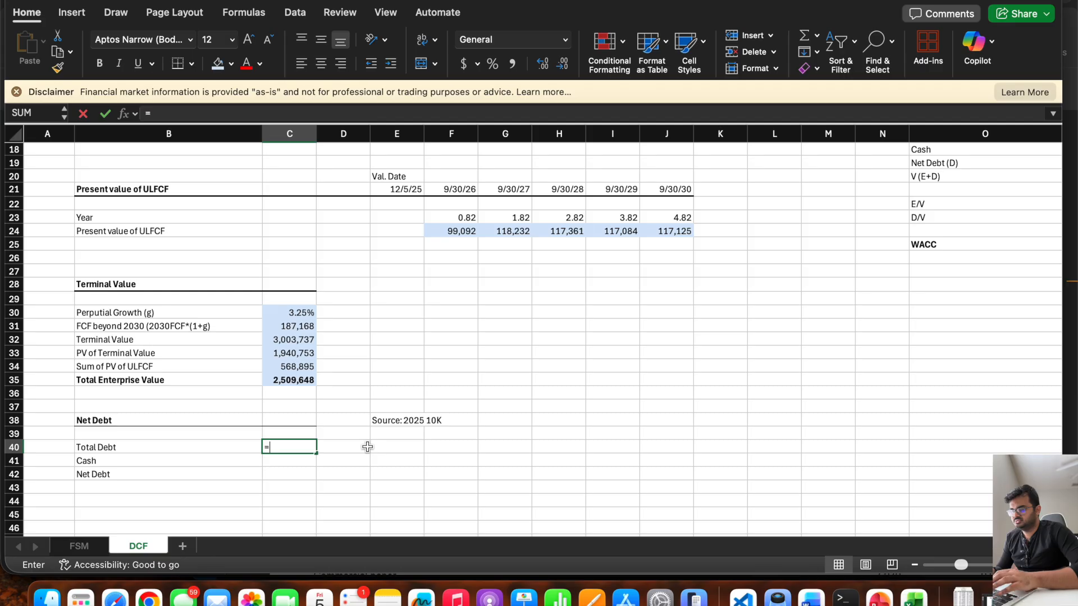
{"action": "scroll", "coordinate": [545, 289], "scroll_direction": "right", "scroll_amount": 5}
{"action": "scroll", "coordinate": [544, 289], "scroll_direction": "up", "scroll_amount": 3}
{"action": "left_click", "coordinate": [974, 179]}
{"action": "key", "text": "Return"}
{"action": "type", "text": "="}
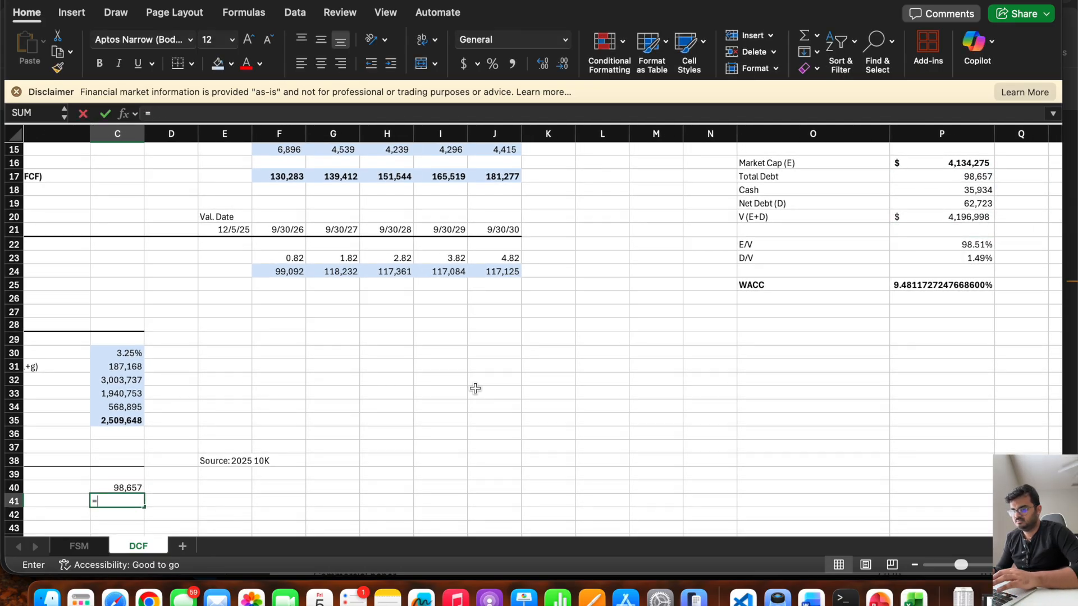
{"action": "left_click", "coordinate": [940, 193]}
{"action": "key", "text": "Return"}
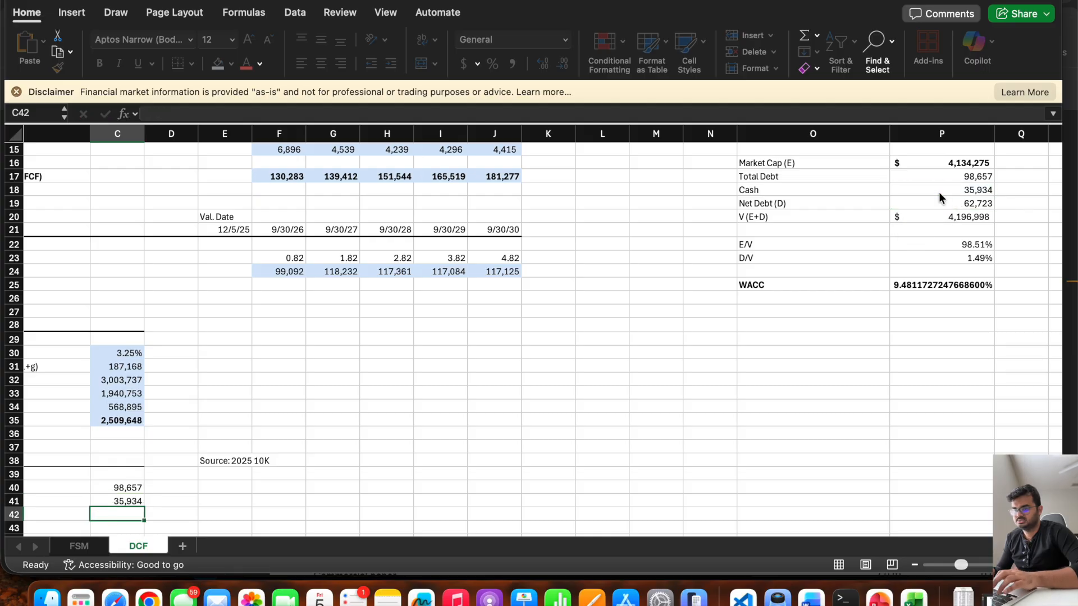
Calculate net debt in C42 as total debt minus cash, using =C40-C41.
{"action": "scroll", "coordinate": [313, 443], "scroll_direction": "left", "scroll_amount": 3}
{"action": "scroll", "coordinate": [303, 444], "scroll_direction": "down", "scroll_amount": 5}
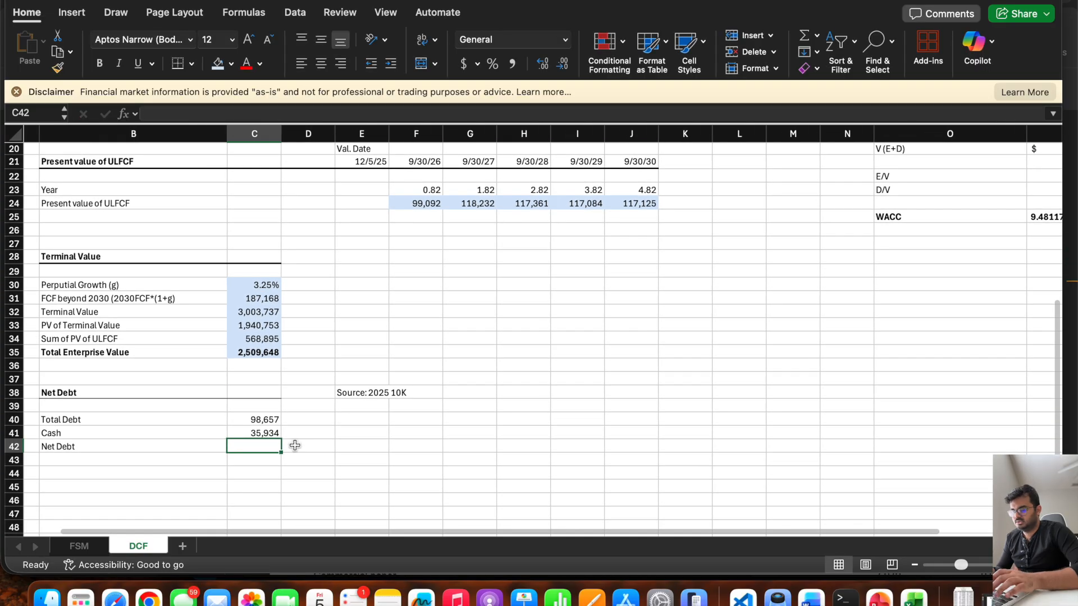
{"action": "type", "text": "="}
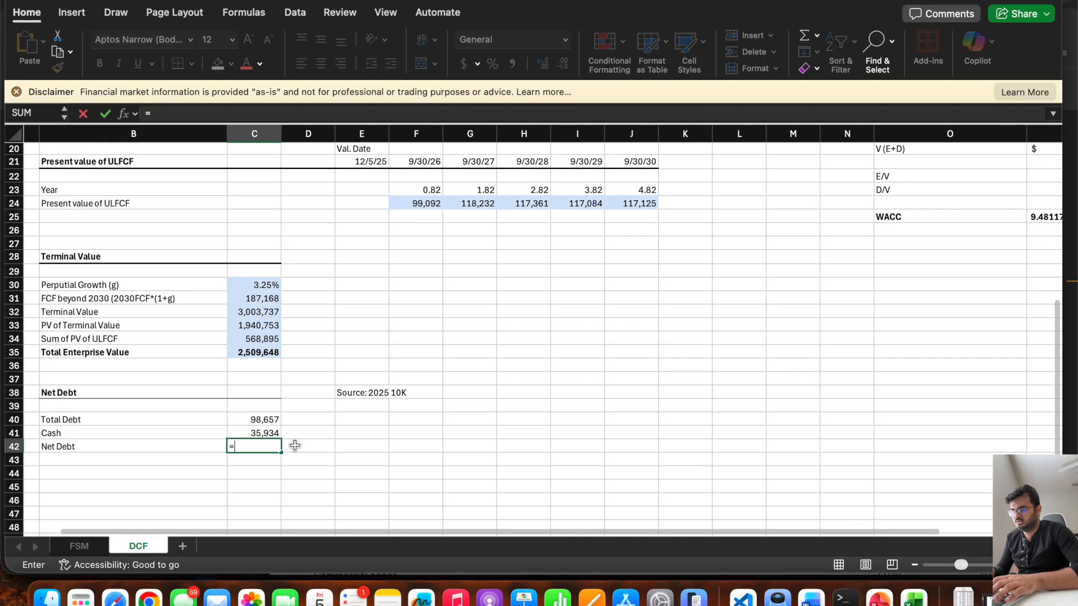
{"action": "left_click", "coordinate": [249, 421]}
{"action": "type", "text": "+"}
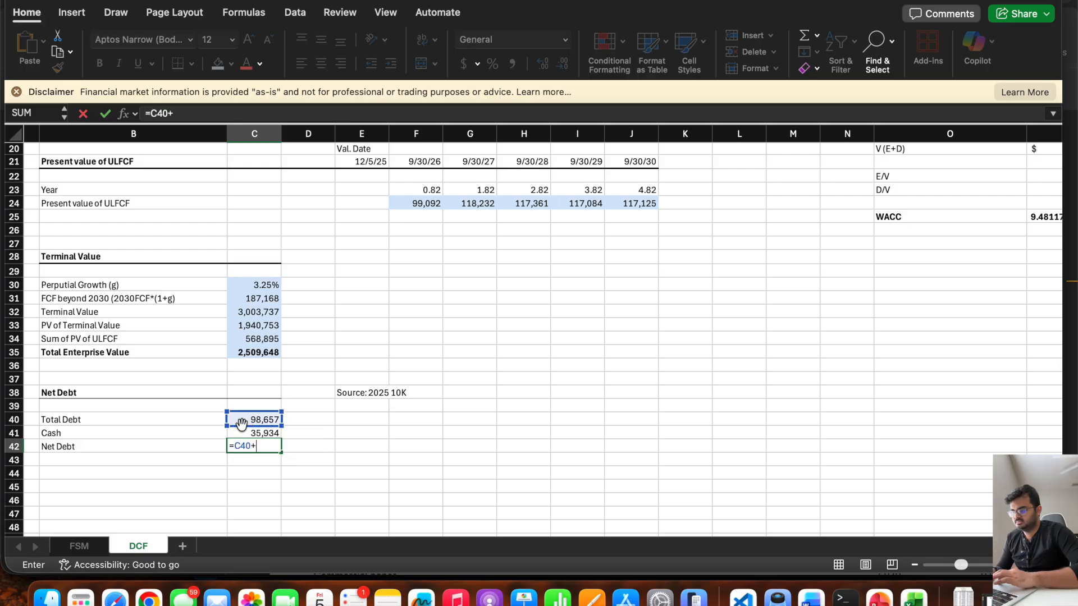
{"action": "left_click", "coordinate": [239, 432]}
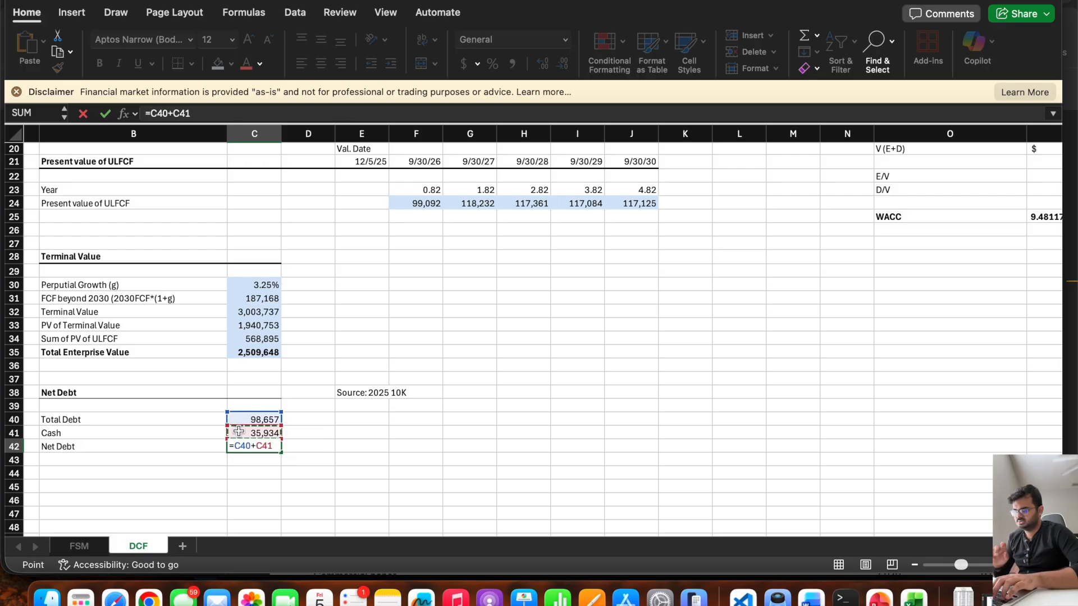
{"action": "key", "text": "Return"}
{"action": "key", "text": "Up"}
{"action": "left_click", "coordinate": [171, 113]}
{"action": "key", "text": "BackSpace"}
{"action": "type", "text": "-"}
{"action": "key", "text": "Return"}
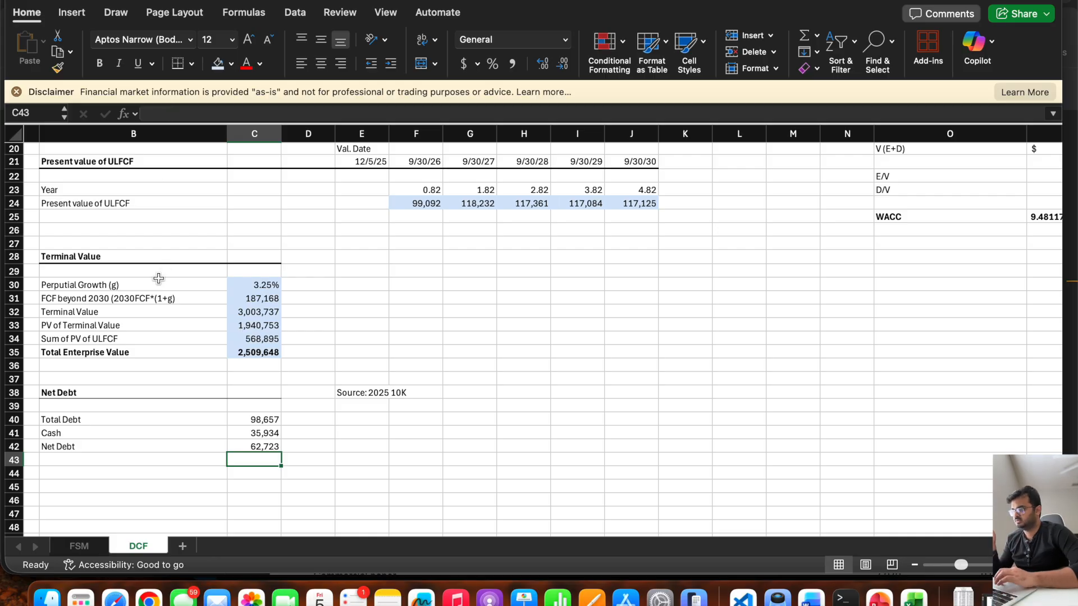
Make the Net Debt row B42:C42 bold and shade C42 light blue.
{"action": "left_click", "coordinate": [251, 446]}
{"action": "left_click_drag", "start_coordinate": [251, 447], "coordinate": [158, 450]}
{"action": "key", "text": "cmd+b"}
{"action": "left_click", "coordinate": [257, 444]}
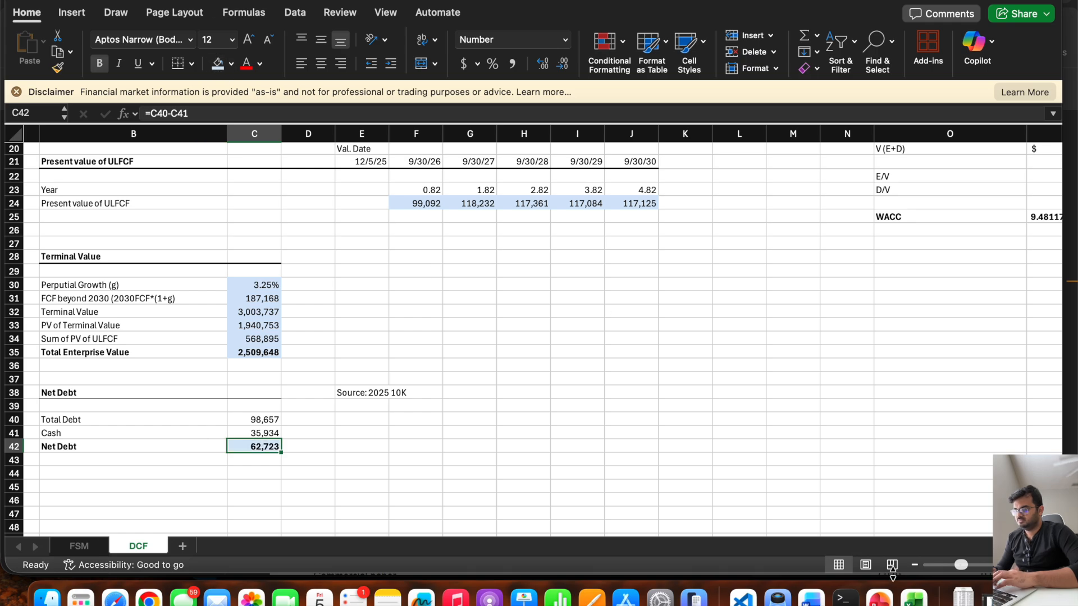
Switch to the PowerPoint outline of the DCF steps, check the Calculate Equity Value step, and return to the Excel model.
{"action": "left_click", "coordinate": [879, 596]}
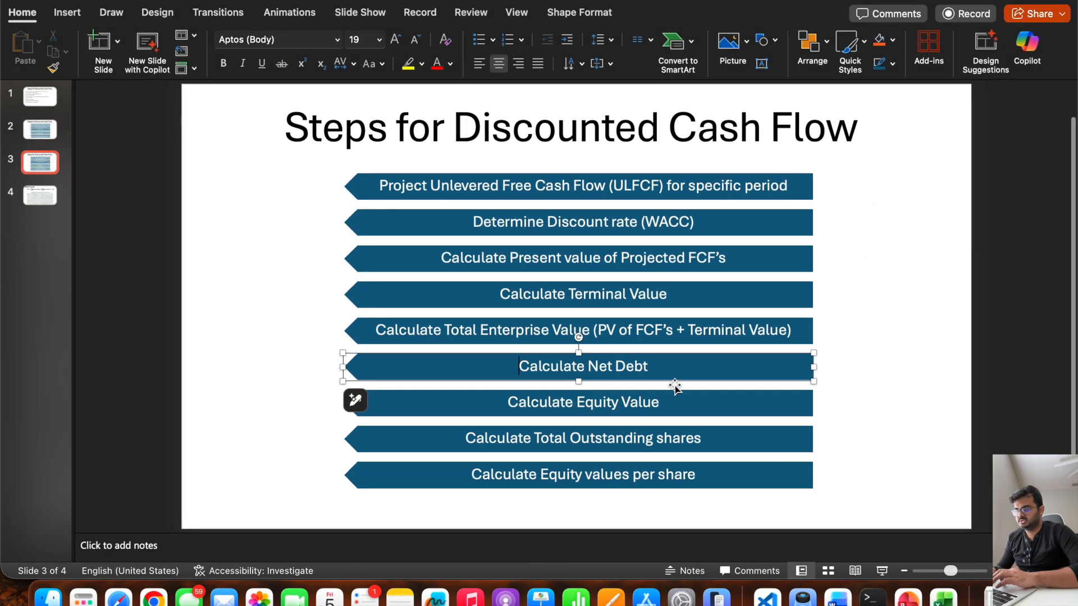
{"action": "left_click", "coordinate": [667, 403]}
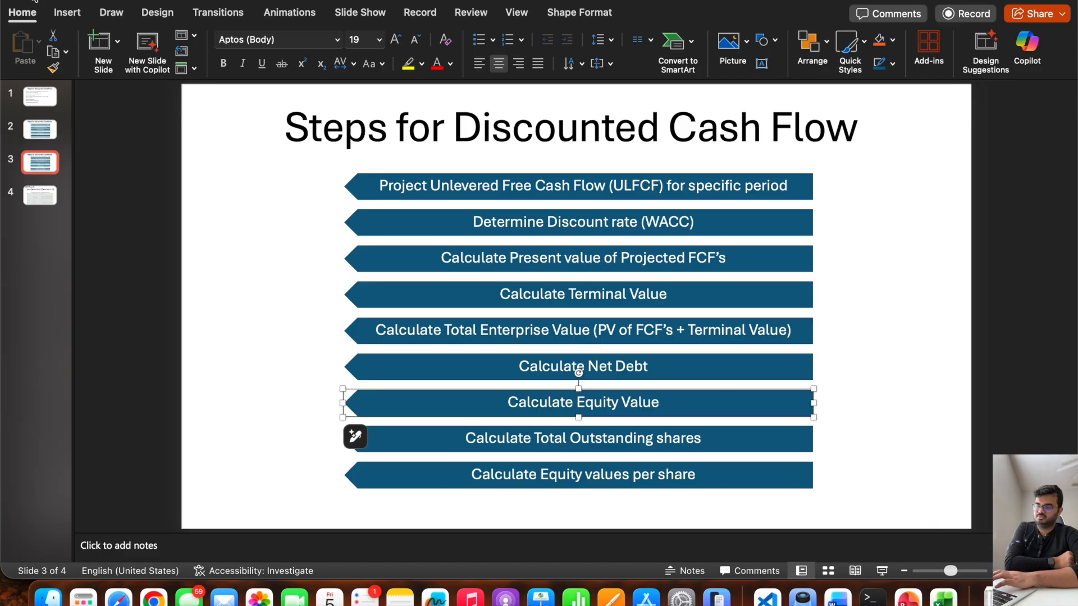
{"action": "left_click", "coordinate": [35, 2]}
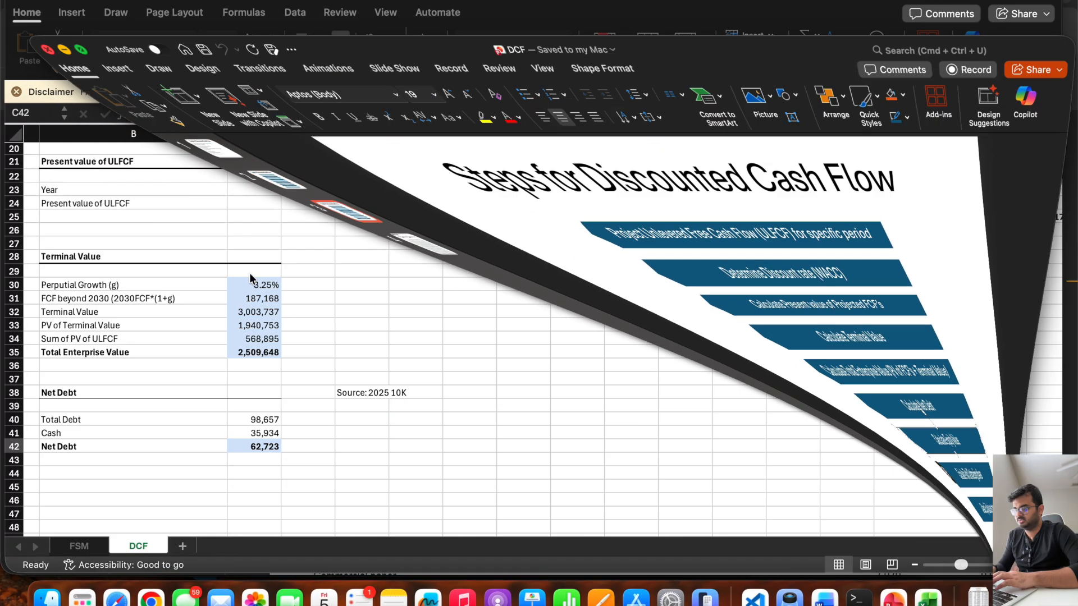
Add a bold "Equity Value" heading in B45 with a bottom border across B45:C45.
{"action": "left_click", "coordinate": [72, 482]}
{"action": "scroll", "coordinate": [74, 475], "scroll_direction": "down", "scroll_amount": 2}
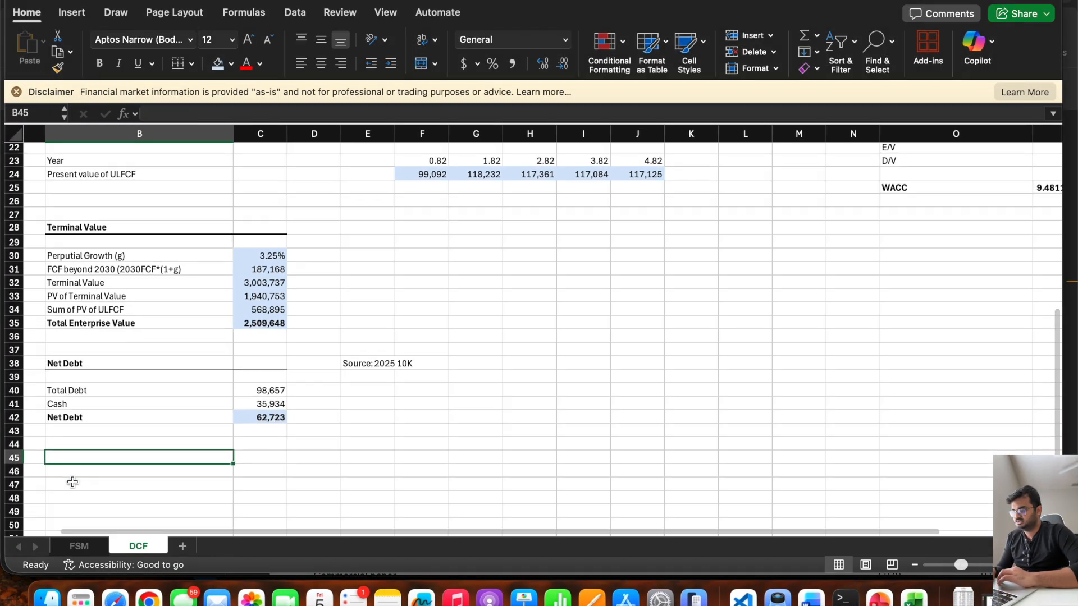
{"action": "type", "text": "Equ"}
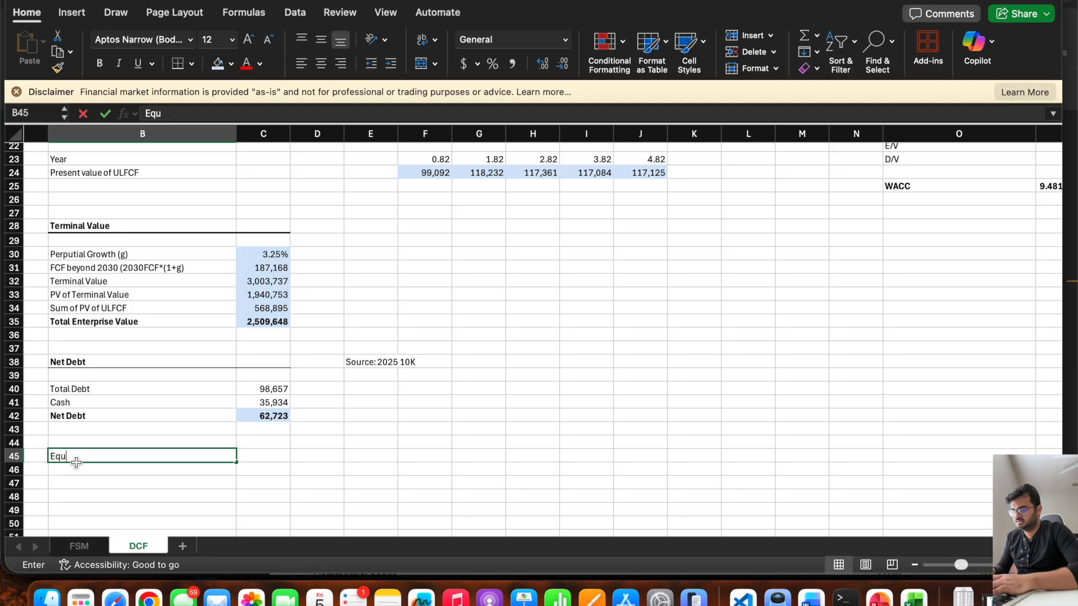
{"action": "type", "text": "ity Va"}
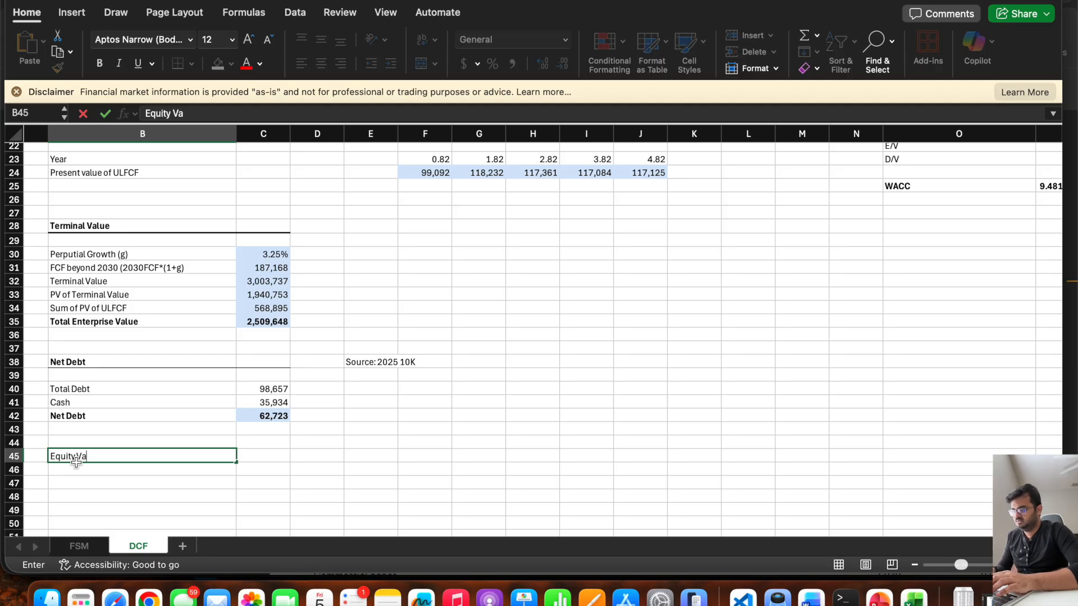
{"action": "type", "text": "lue"}
{"action": "key", "text": "Tab"}
{"action": "left_click_drag", "start_coordinate": [250, 456], "coordinate": [150, 460]}
{"action": "key", "text": "super+b"}
{"action": "left_click", "coordinate": [177, 71]}
Label B47, B48 and B49 as "Total Enterprise Value", "Net Debt" and "Equity Value".
{"action": "left_click", "coordinate": [82, 482]}
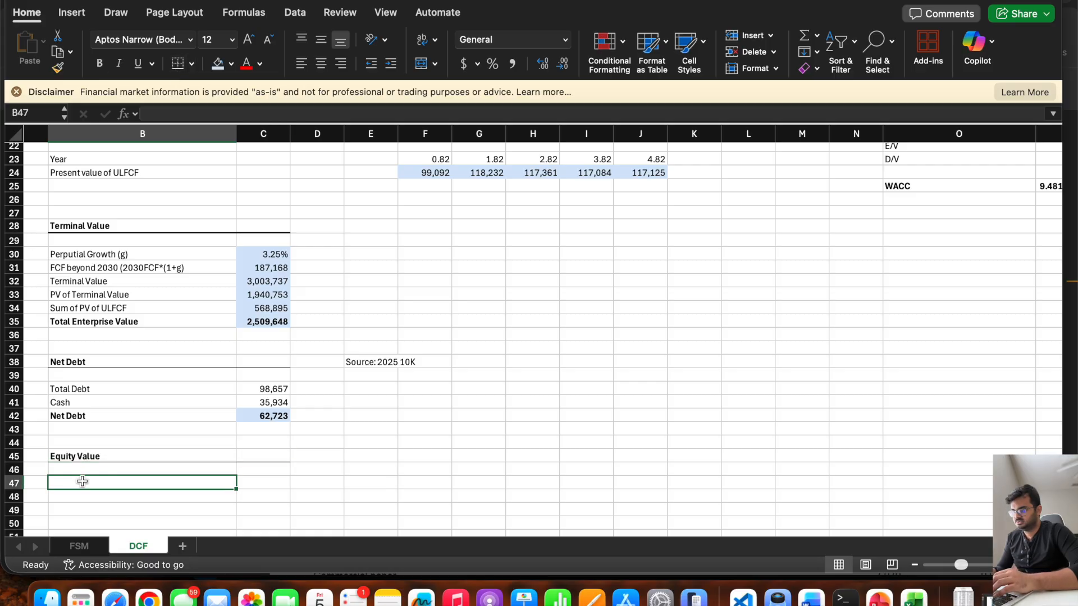
{"action": "type", "text": "Tt"}
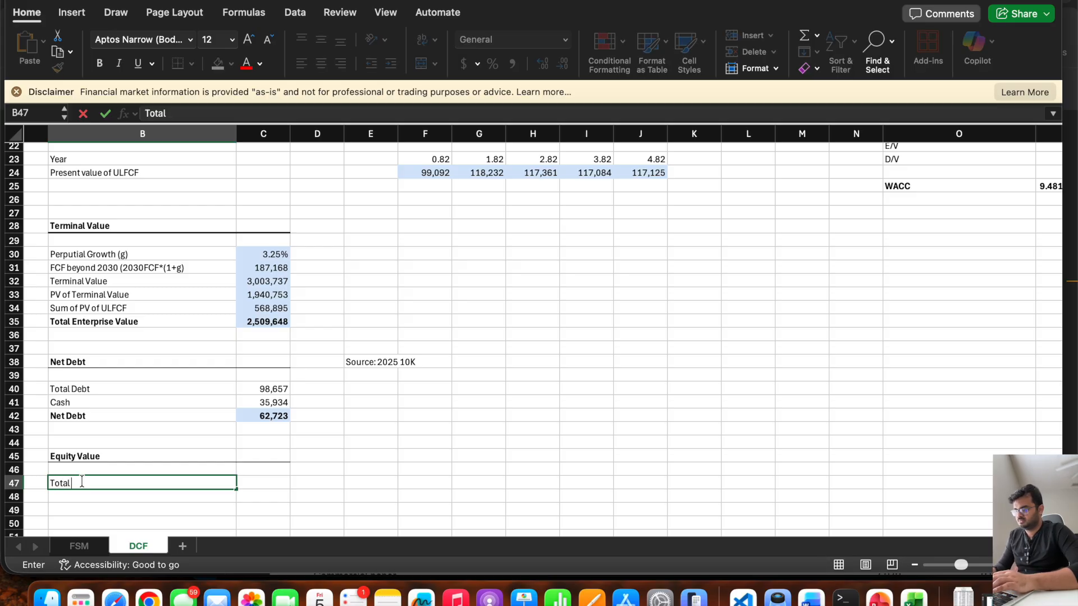
{"action": "type", "text": "tal Enterprise Value"}
{"action": "key", "text": "Return"}
{"action": "type", "text": "Net Debt"}
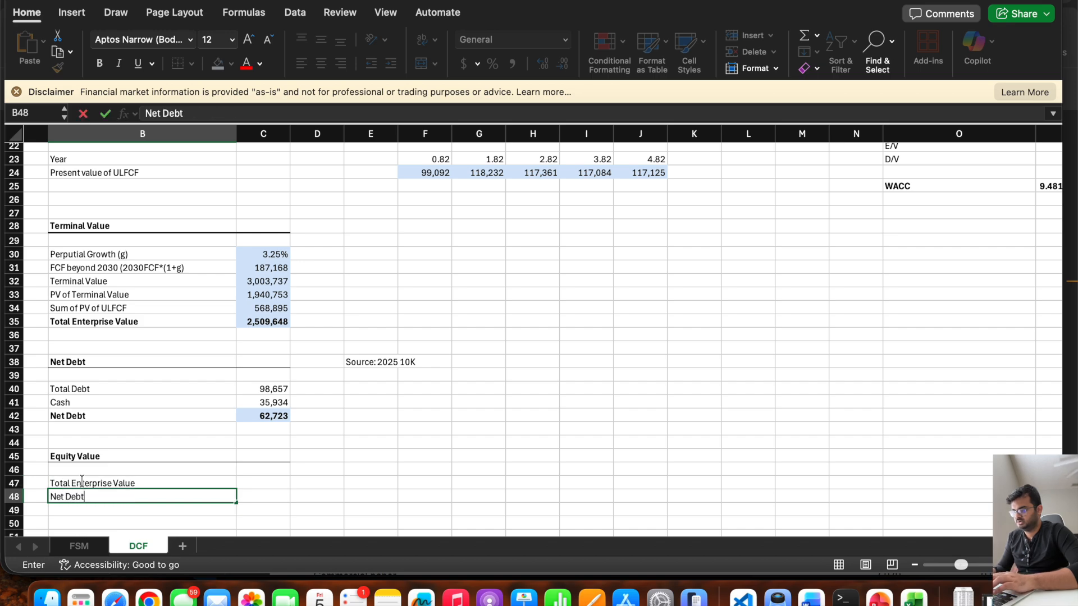
{"action": "key", "text": "Return"}
{"action": "type", "text": "Equit"}
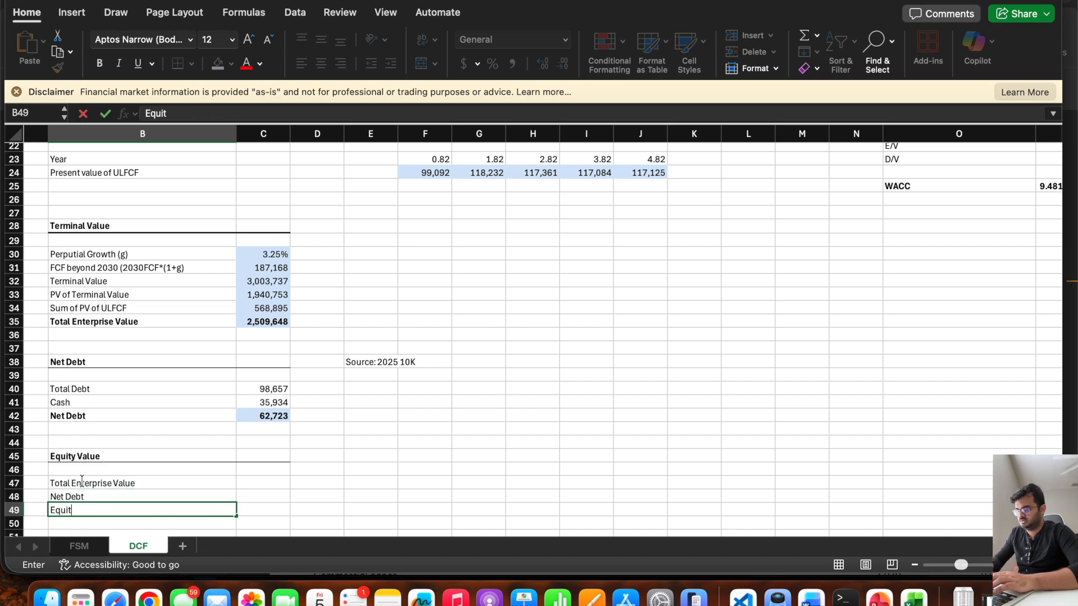
{"action": "type", "text": "y Value"}
{"action": "key", "text": "Tab"}
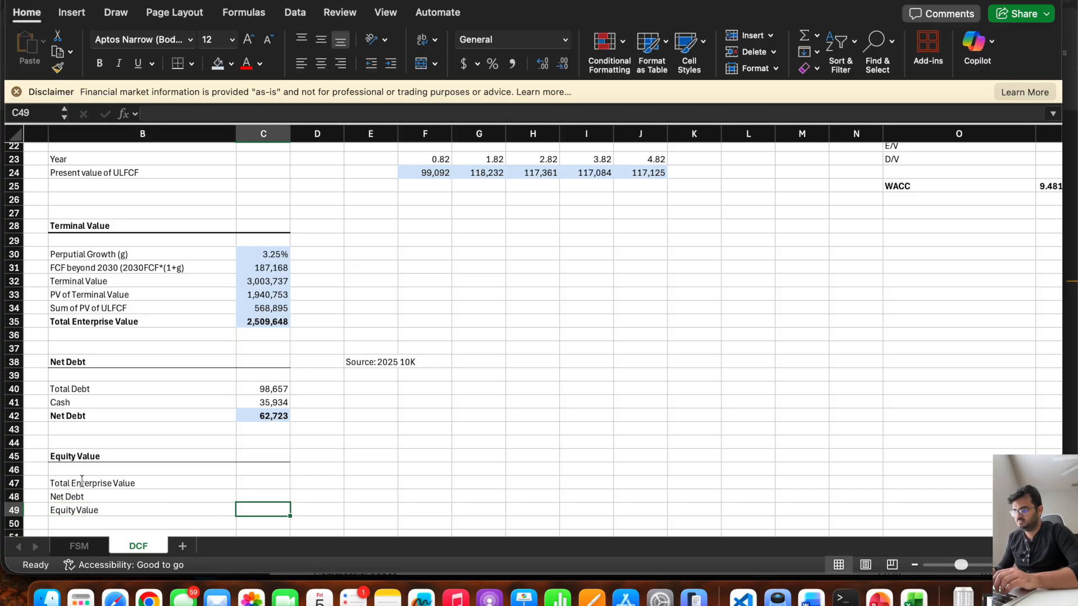
Link C47 to the total enterprise value in C35 and C48 to the net debt in C42.
{"action": "key", "text": "Up"}
{"action": "key", "text": "Up"}
{"action": "type", "text": "="}
{"action": "left_click", "coordinate": [252, 323]}
{"action": "key", "text": "Return"}
{"action": "type", "text": "="}
{"action": "left_click", "coordinate": [269, 420]}
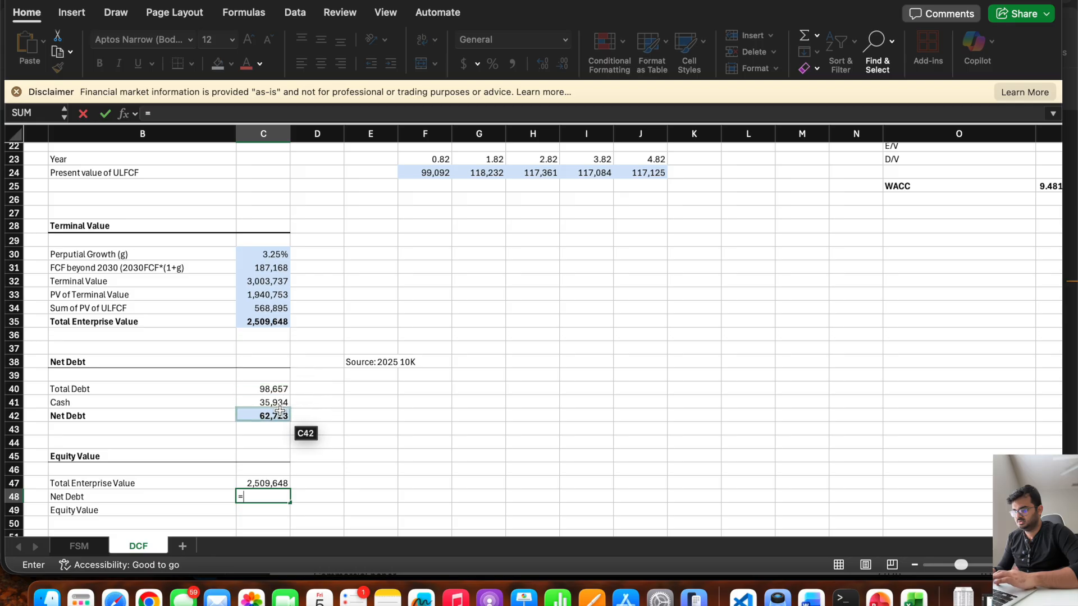
{"action": "key", "text": "Return"}
Calculate equity value in C49 as enterprise value minus net debt, using =C47-C48.
{"action": "type", "text": "="}
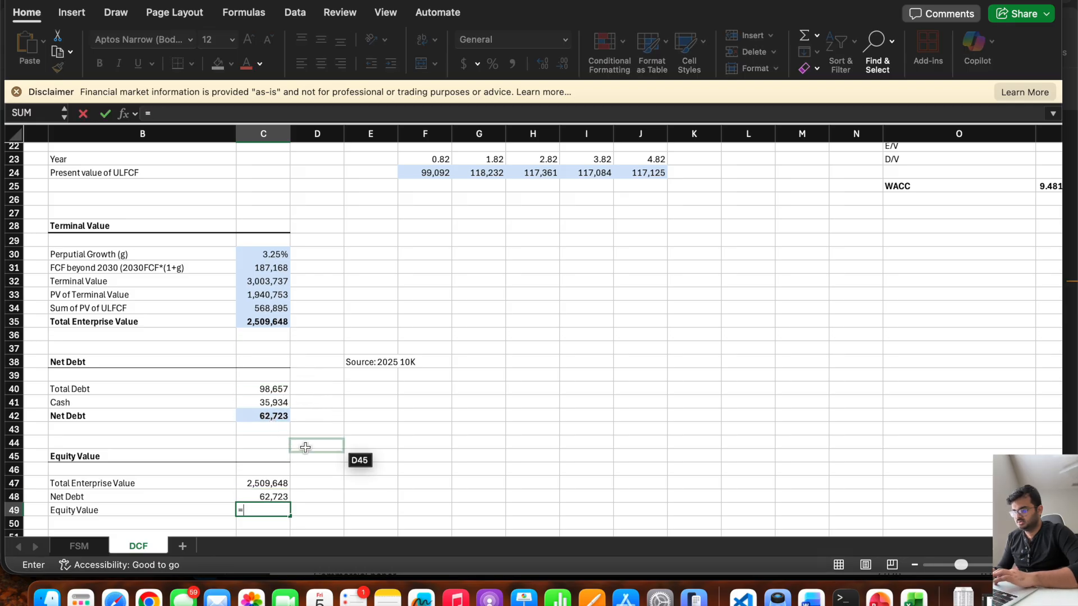
{"action": "scroll", "coordinate": [306, 448], "scroll_direction": "down", "scroll_amount": 3}
{"action": "left_click", "coordinate": [259, 420]}
{"action": "type", "text": "-"}
{"action": "left_click", "coordinate": [250, 431]}
{"action": "key", "text": "Return"}
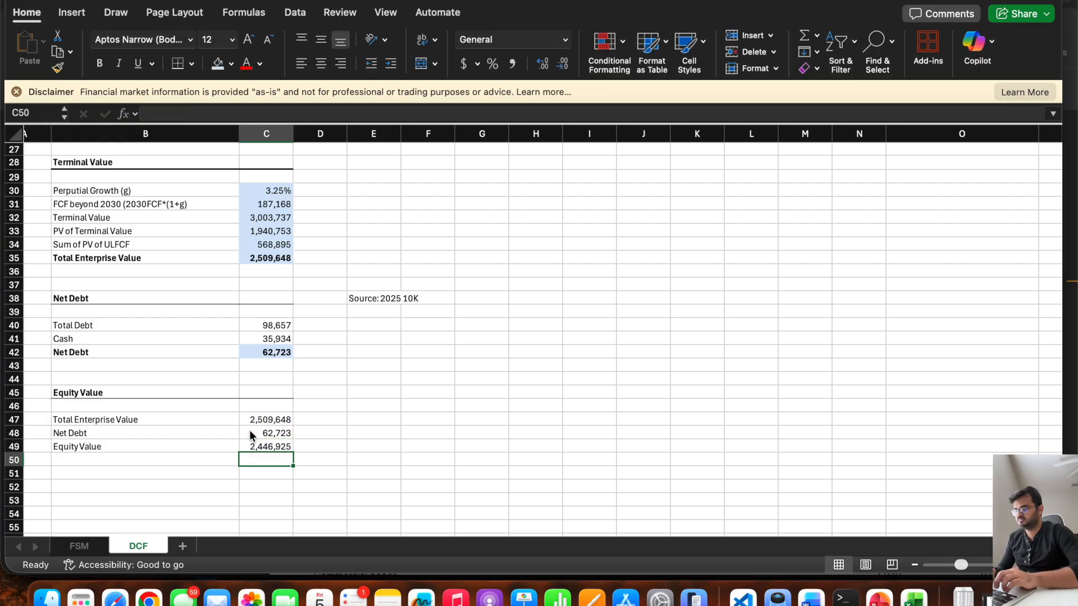
Make the Equity Value row B49:C49 bold.
{"action": "left_click", "coordinate": [263, 445]}
{"action": "left_click_drag", "start_coordinate": [263, 445], "coordinate": [185, 445]}
{"action": "key", "text": "super+b"}
{"action": "left_click", "coordinate": [363, 456]}
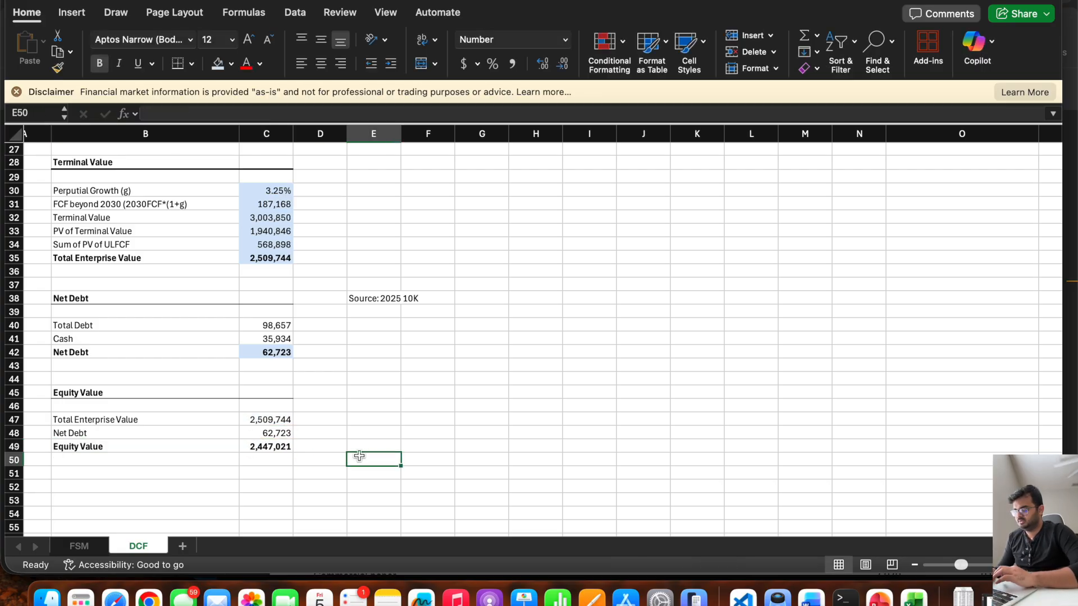
{"action": "left_click", "coordinate": [276, 447]}
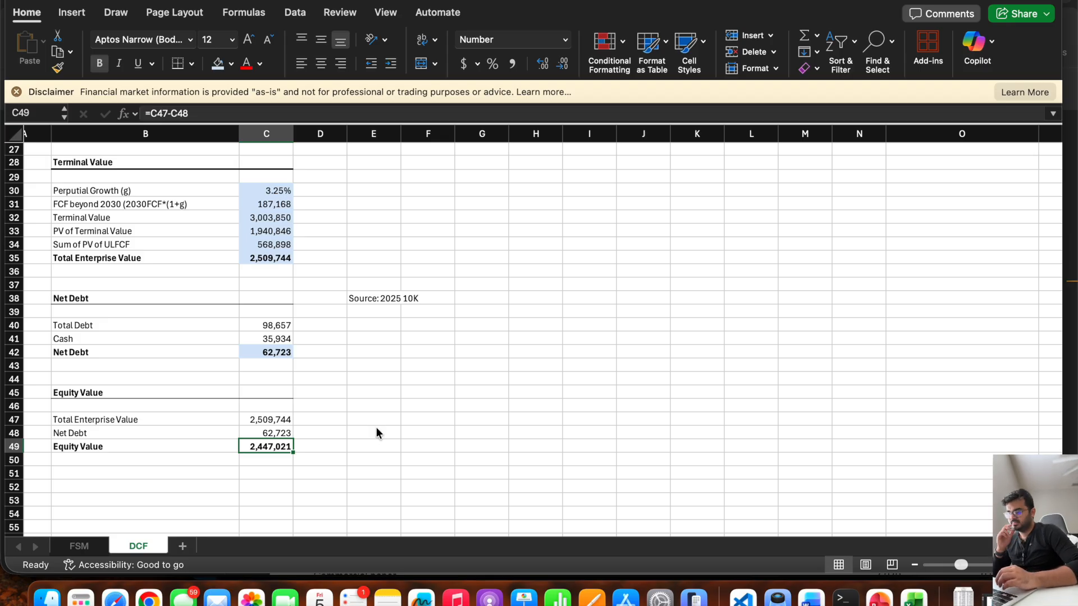
Check the outstanding shares and equity value per share steps on the PowerPoint outline, and return to the Excel model.
{"action": "left_click", "coordinate": [879, 597]}
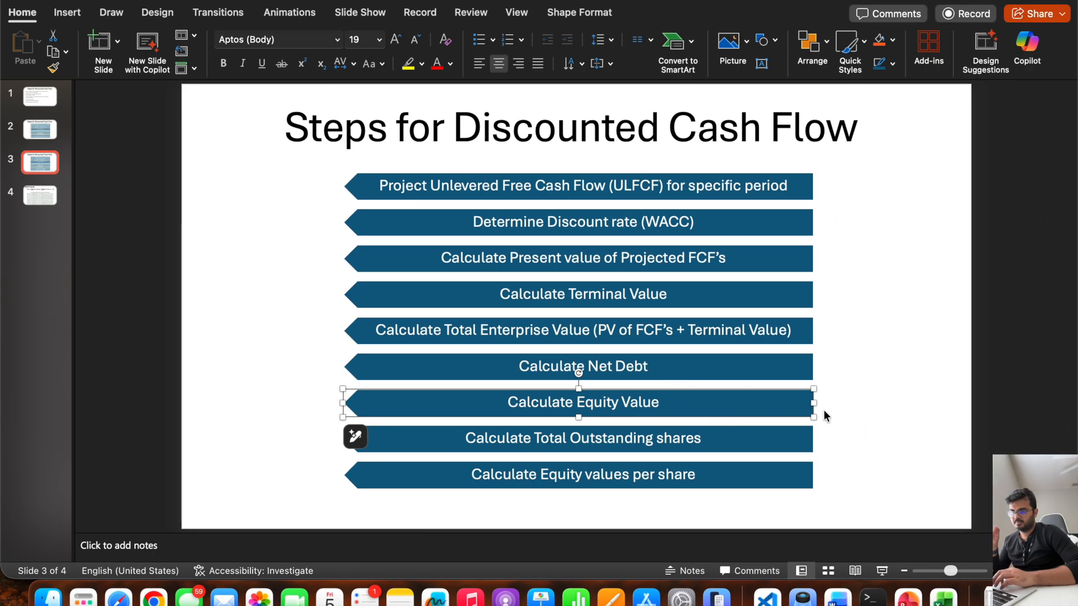
{"action": "left_click", "coordinate": [740, 448]}
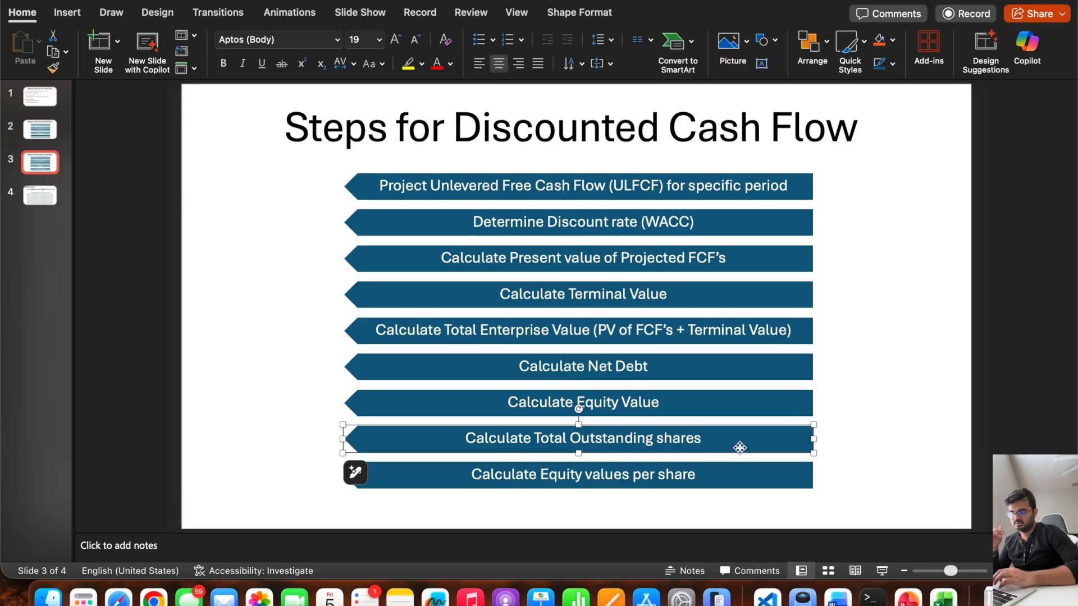
{"action": "left_click", "coordinate": [740, 472]}
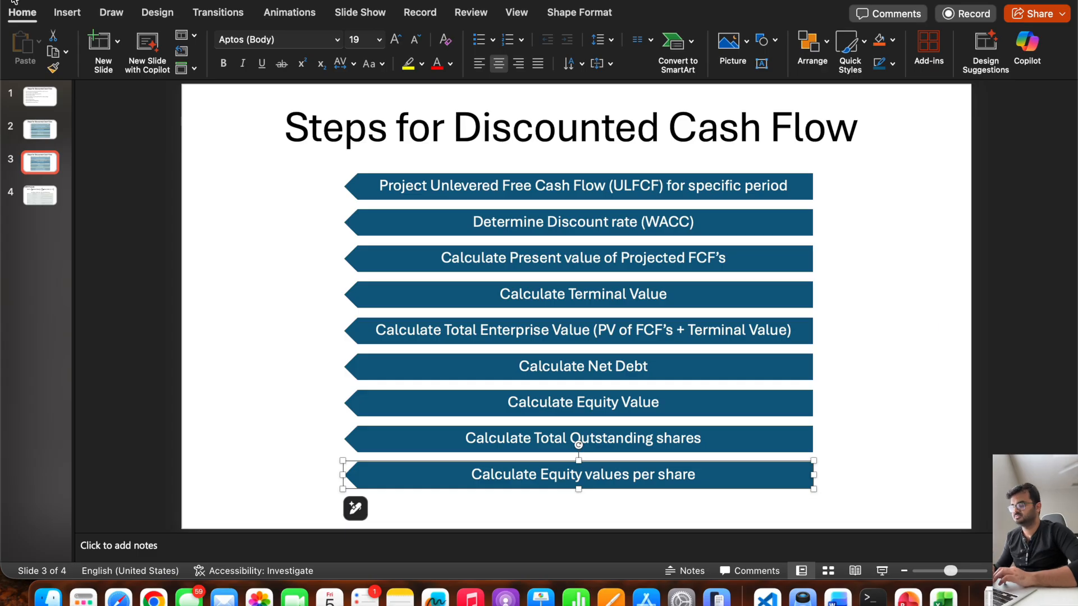
{"action": "left_click", "coordinate": [30, 0]}
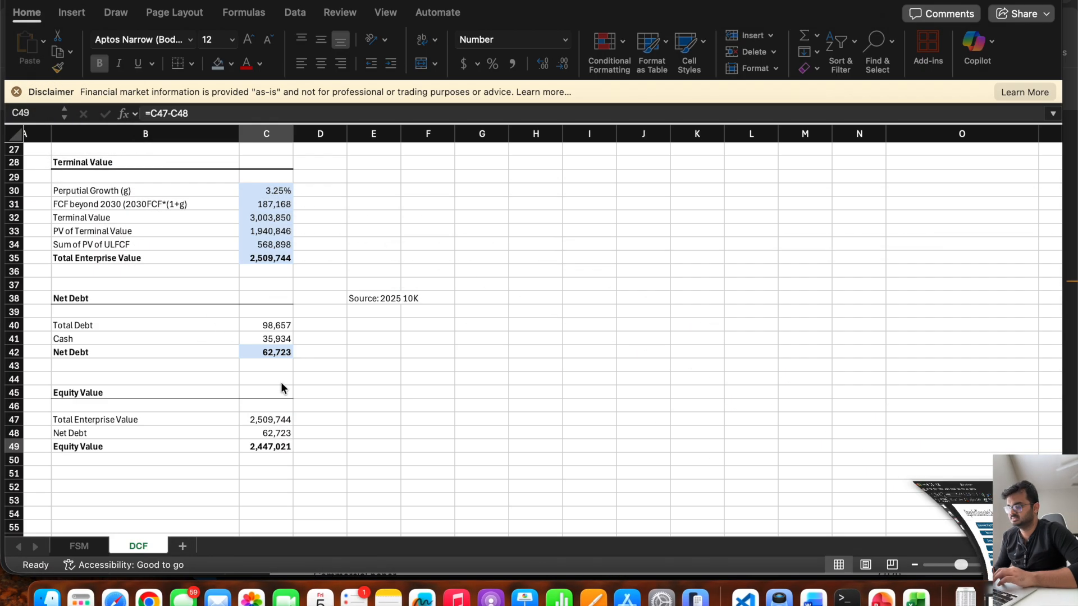
Add a bold "Outstanding shares" heading in B52 with a bottom border across B52:C52.
{"action": "left_click", "coordinate": [121, 485]}
{"action": "scroll", "coordinate": [116, 476], "scroll_direction": "down", "scroll_amount": 2}
{"action": "left_click", "coordinate": [90, 445]}
{"action": "type", "text": "Outst"}
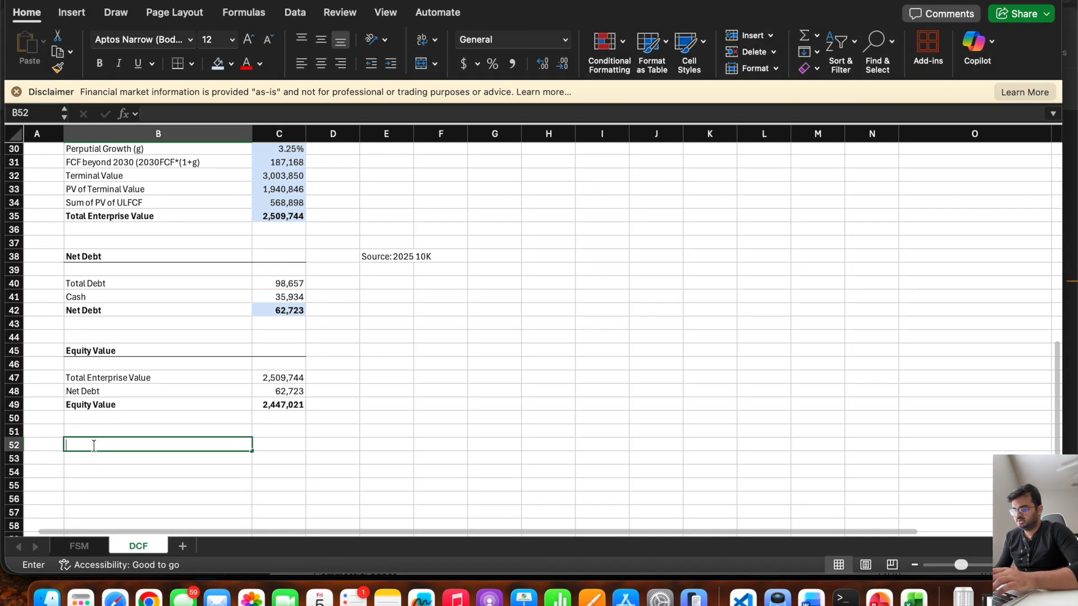
{"action": "type", "text": "anding shares"}
{"action": "key", "text": "Return"}
{"action": "left_click", "coordinate": [105, 446]}
{"action": "key", "text": "super+b"}
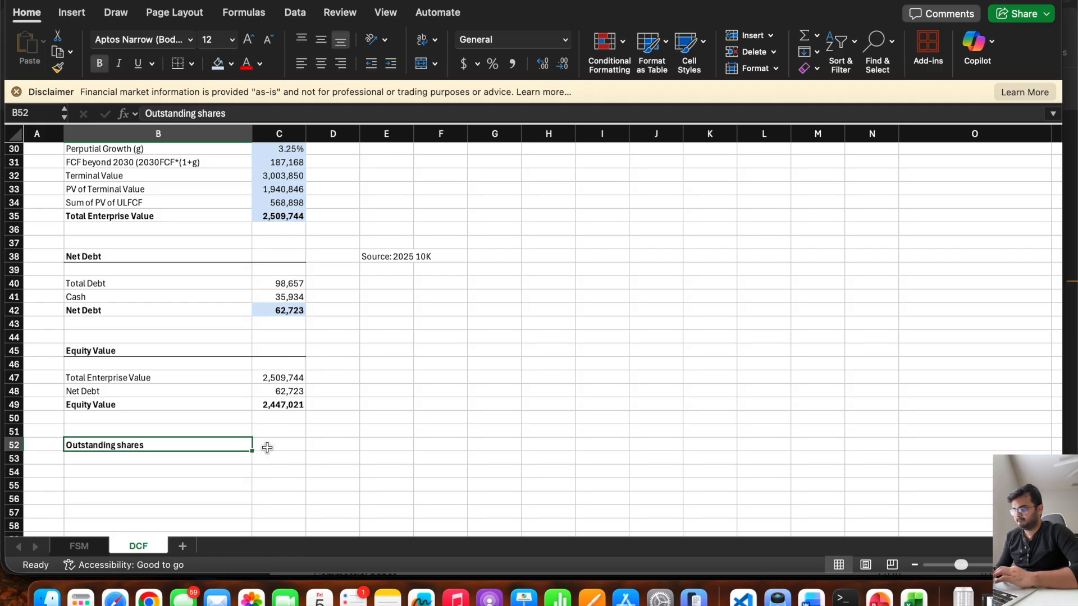
{"action": "left_click_drag", "start_coordinate": [264, 446], "coordinate": [240, 445]}
{"action": "left_click", "coordinate": [179, 72]}
Label B54 as "Shares" under the Outstanding shares heading.
{"action": "left_click", "coordinate": [147, 460]}
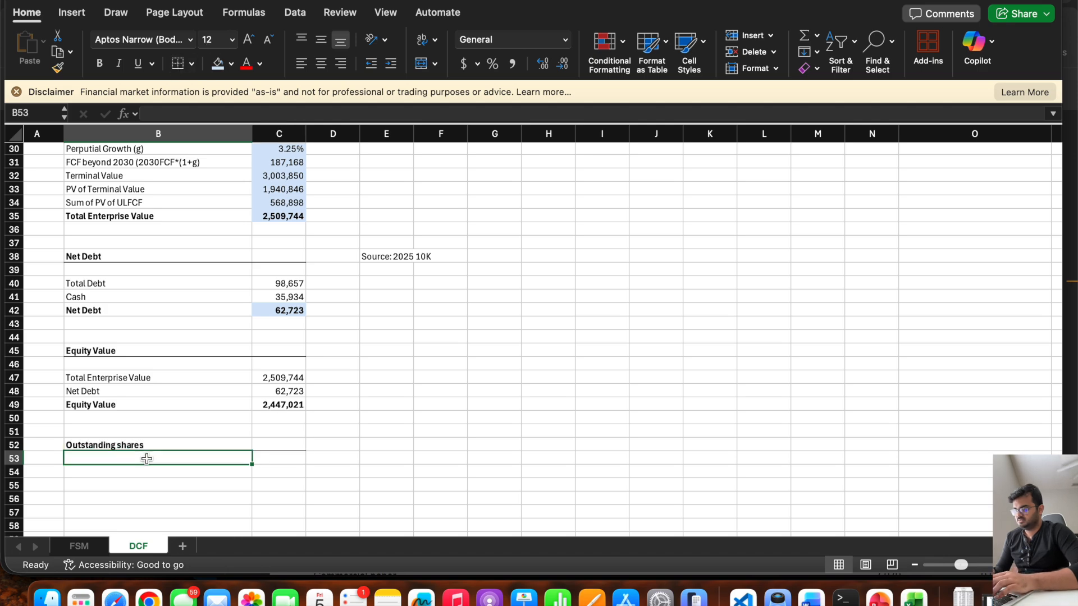
{"action": "key", "text": "Down"}
{"action": "type", "text": "Shares"}
{"action": "key", "text": "Return"}
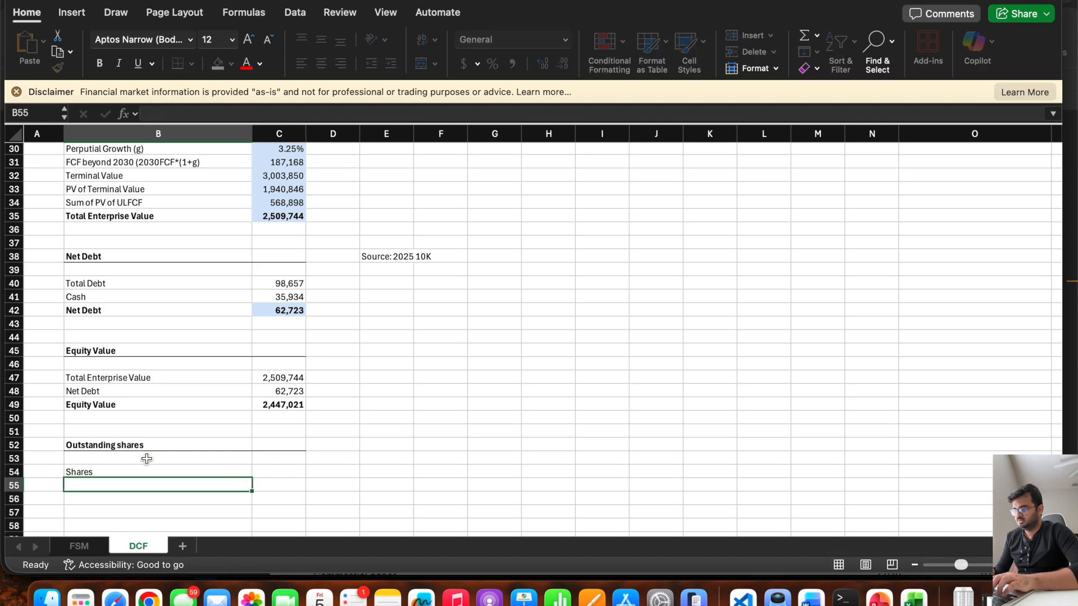
Switch to Apple's 10-K PDF in the browser and find the number of common shares outstanding in its opening pages.
{"action": "key", "text": "super+Tab"}
{"action": "left_click", "coordinate": [394, 90]}
{"action": "type", "text": "1"}
{"action": "key", "text": "Return"}
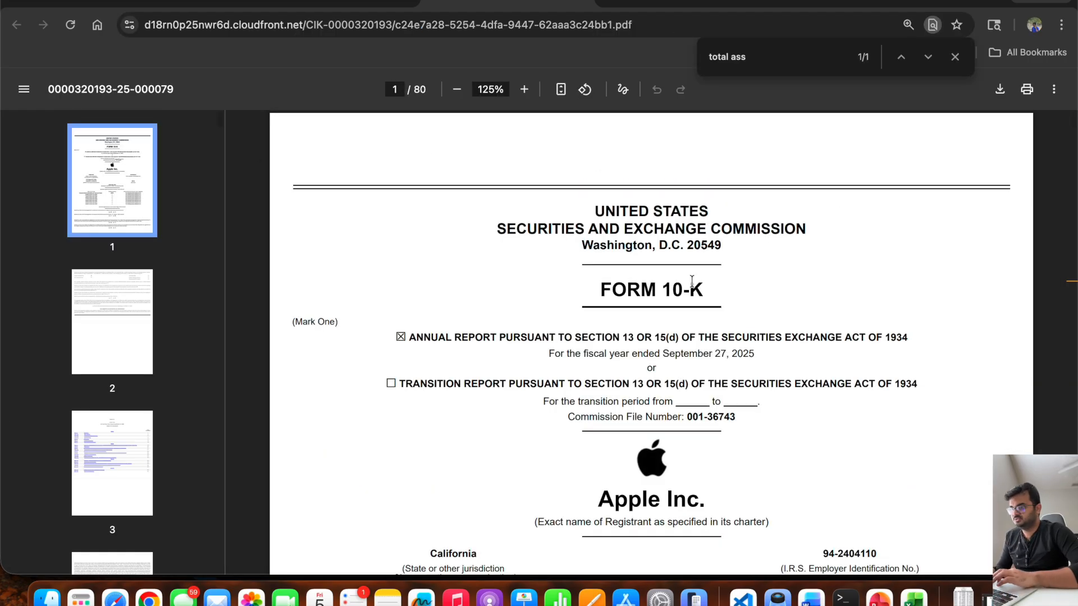
{"action": "scroll", "coordinate": [580, 350], "scroll_direction": "down", "scroll_amount": 10}
{"action": "scroll", "coordinate": [580, 349], "scroll_direction": "down", "scroll_amount": 3}
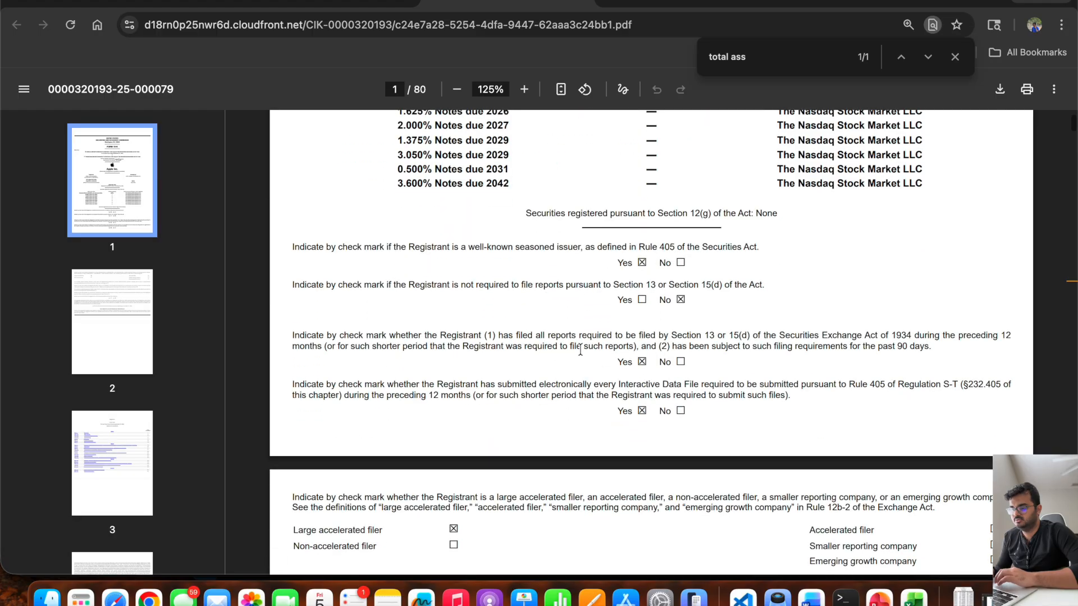
{"action": "scroll", "coordinate": [684, 343], "scroll_direction": "down", "scroll_amount": 6}
{"action": "scroll", "coordinate": [684, 343], "scroll_direction": "down", "scroll_amount": 4}
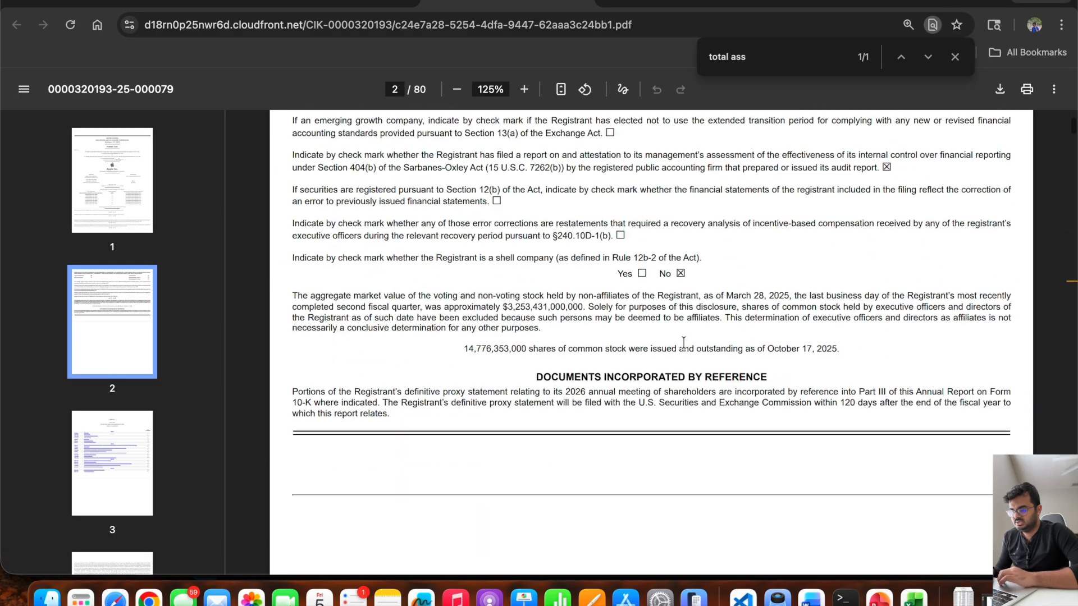
{"action": "left_click_drag", "start_coordinate": [460, 340], "coordinate": [837, 341]}
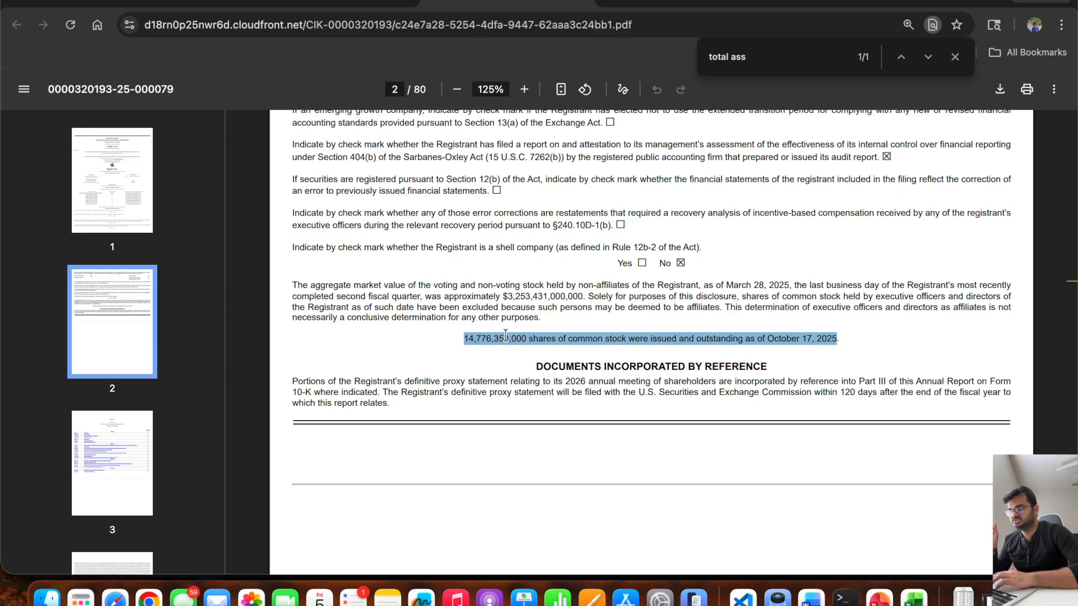
{"action": "left_click", "coordinate": [465, 340]}
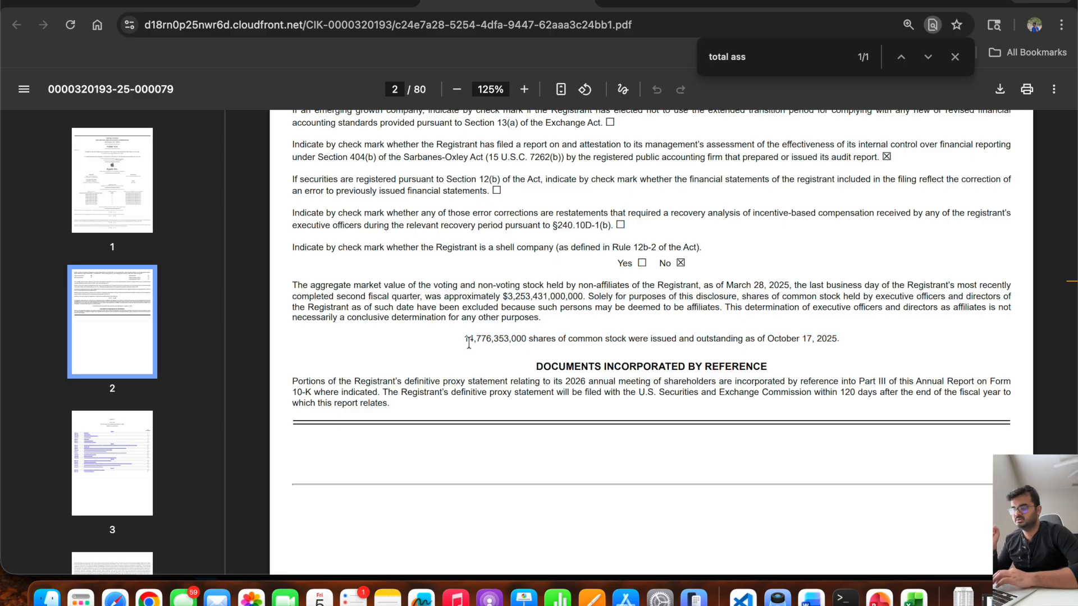
{"action": "left_click_drag", "start_coordinate": [466, 341], "coordinate": [534, 341]}
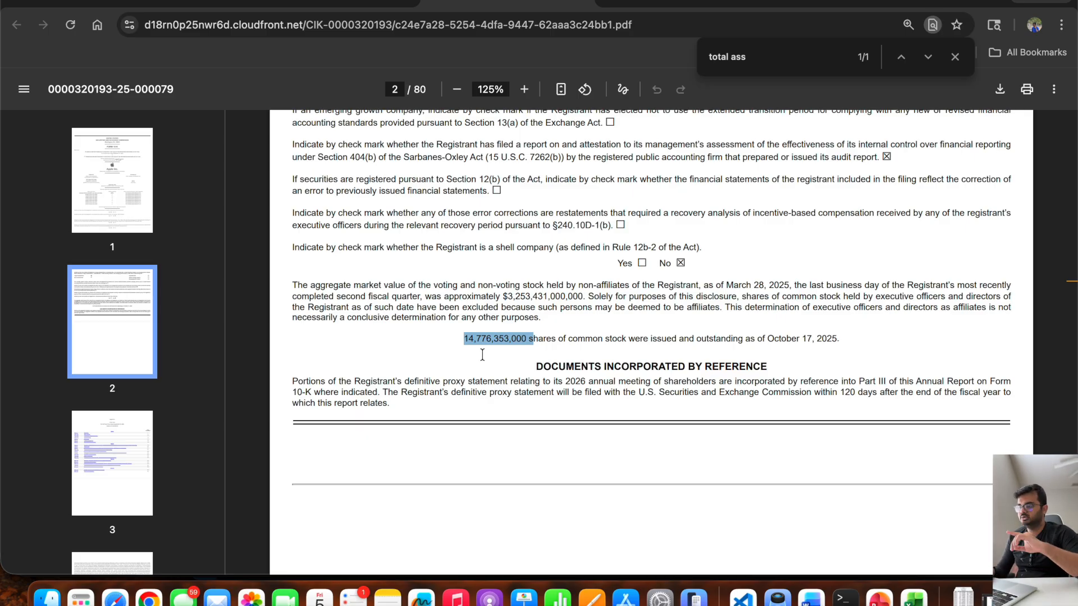
Return to the Excel model and enter 14776 in C54 as the number of shares.
{"action": "key", "text": "super+Tab"}
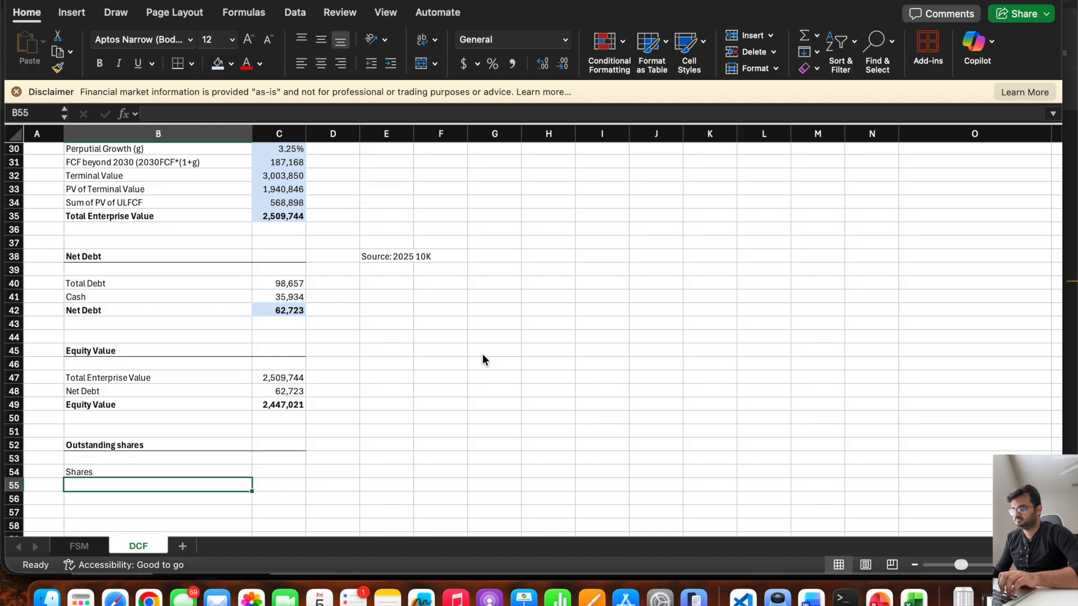
{"action": "key", "text": "Up"}
{"action": "key", "text": "Right"}
{"action": "type", "text": "14776"}
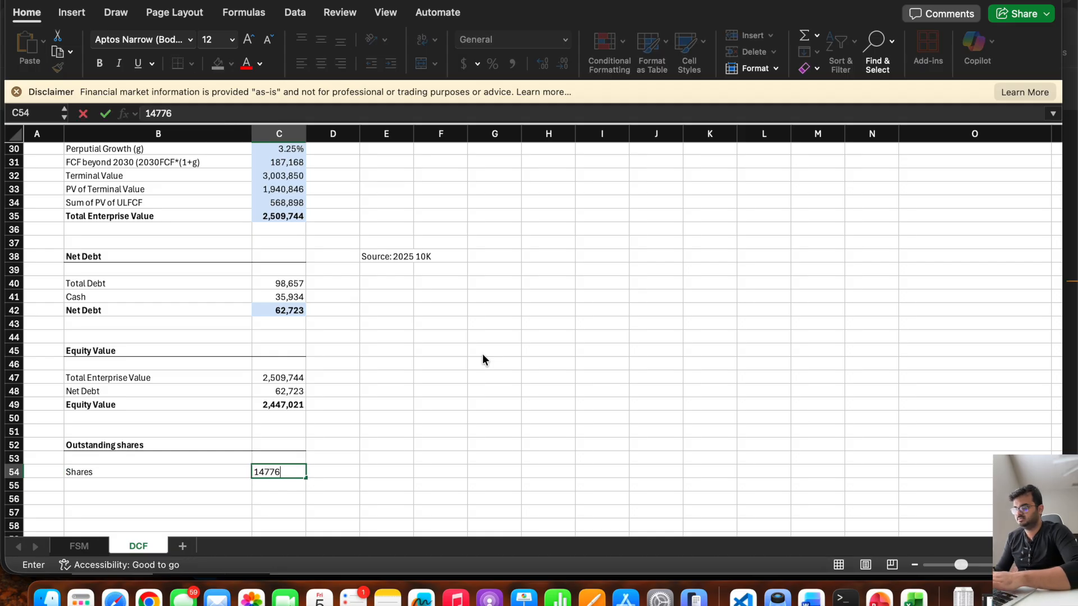
{"action": "key", "text": "Return"}
{"action": "key", "text": "Up"}
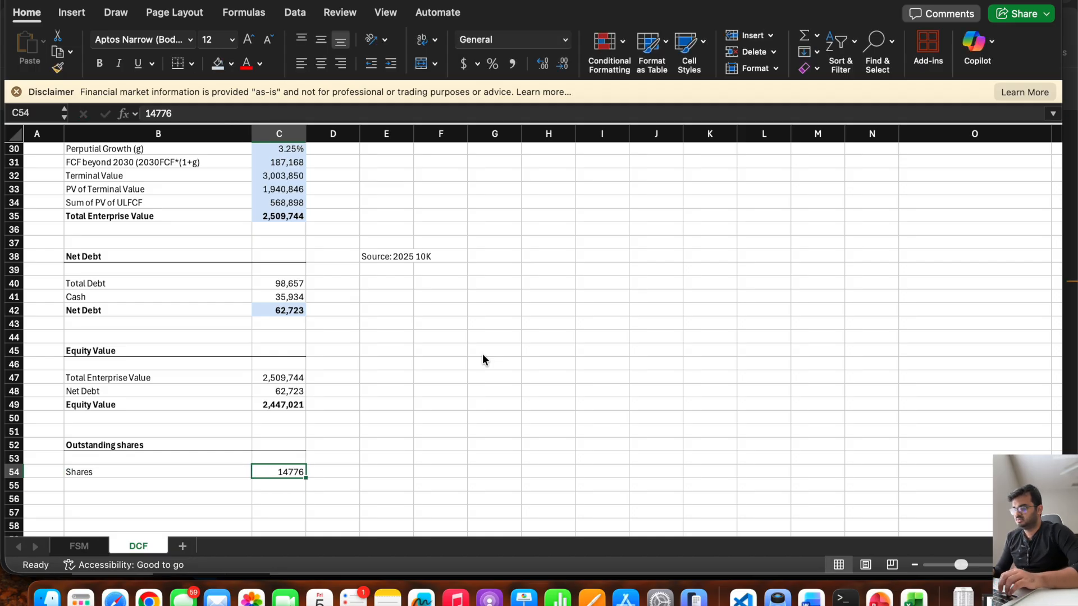
Switch to Apple's 10-K PDF in the browser and highlight the number of common shares issued and outstanding.
{"action": "key", "text": "super+Tab"}
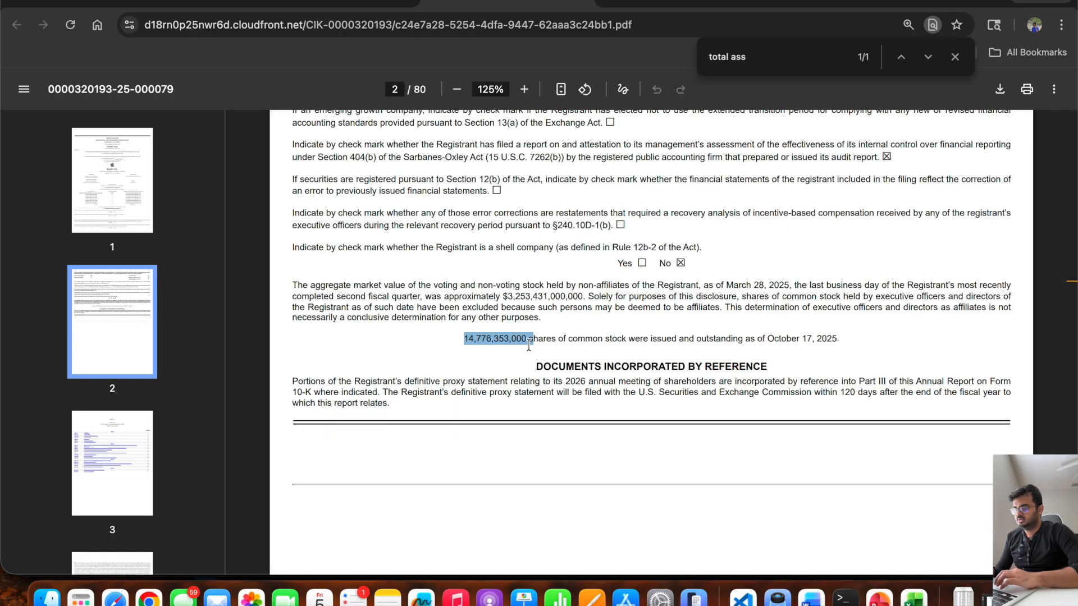
{"action": "left_click", "coordinate": [502, 339]}
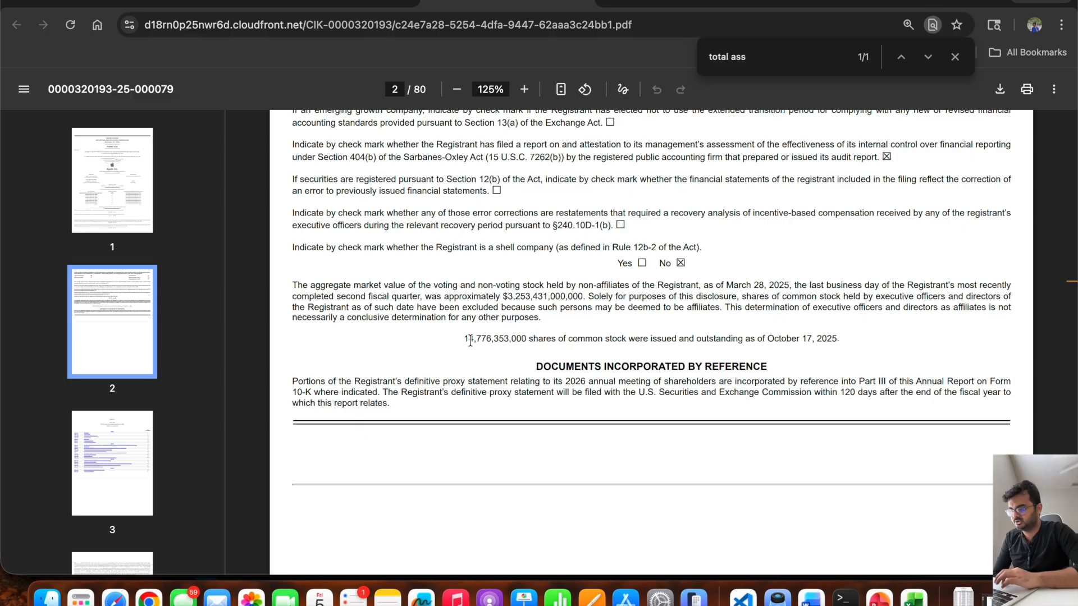
{"action": "left_click_drag", "start_coordinate": [464, 340], "coordinate": [524, 337]}
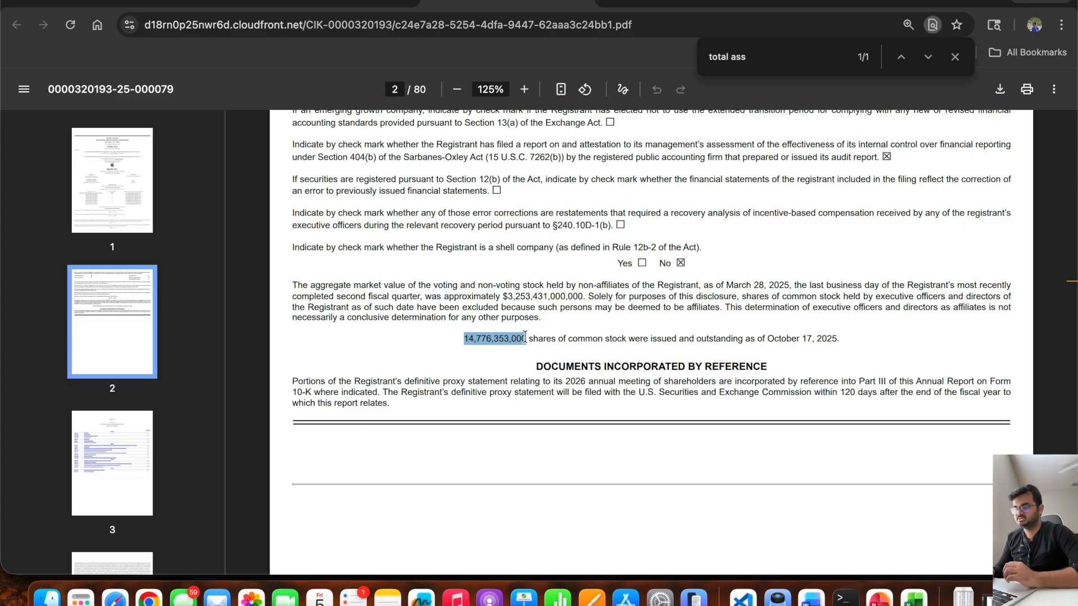
Return to the Excel model, check the Equity Value formula in C49, and dismiss the financial market disclaimer.
{"action": "key", "text": "super+Tab"}
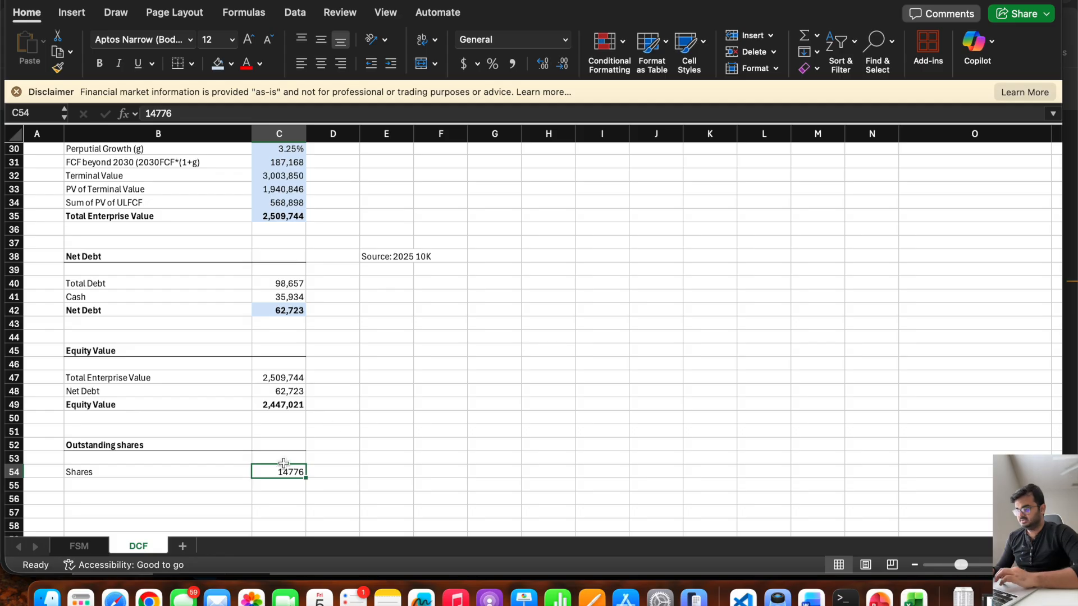
{"action": "left_click", "coordinate": [277, 408]}
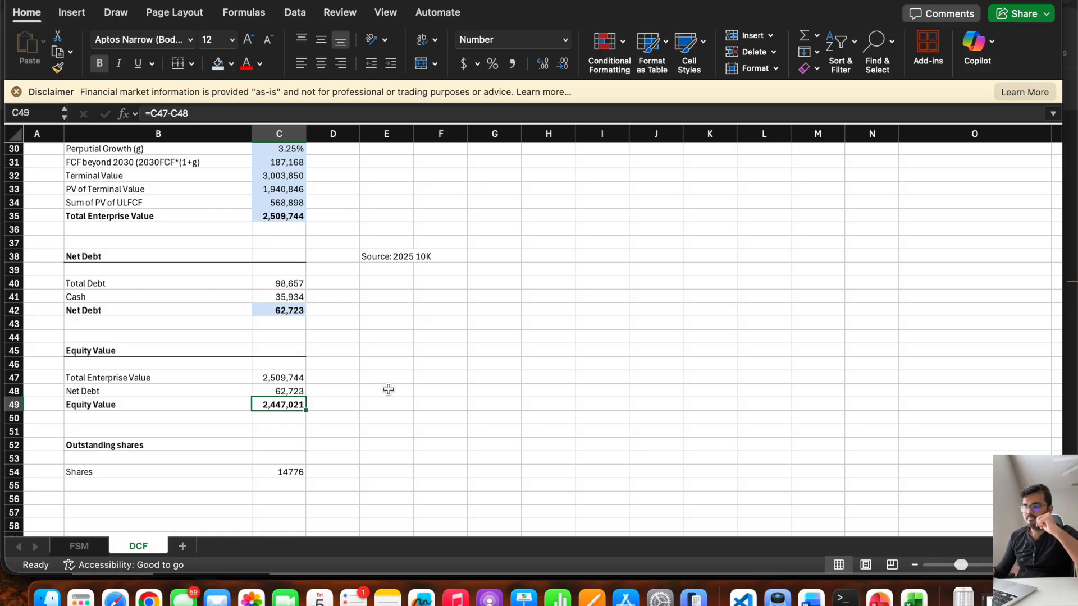
{"action": "left_click", "coordinate": [16, 92]}
{"action": "left_click", "coordinate": [421, 347]}
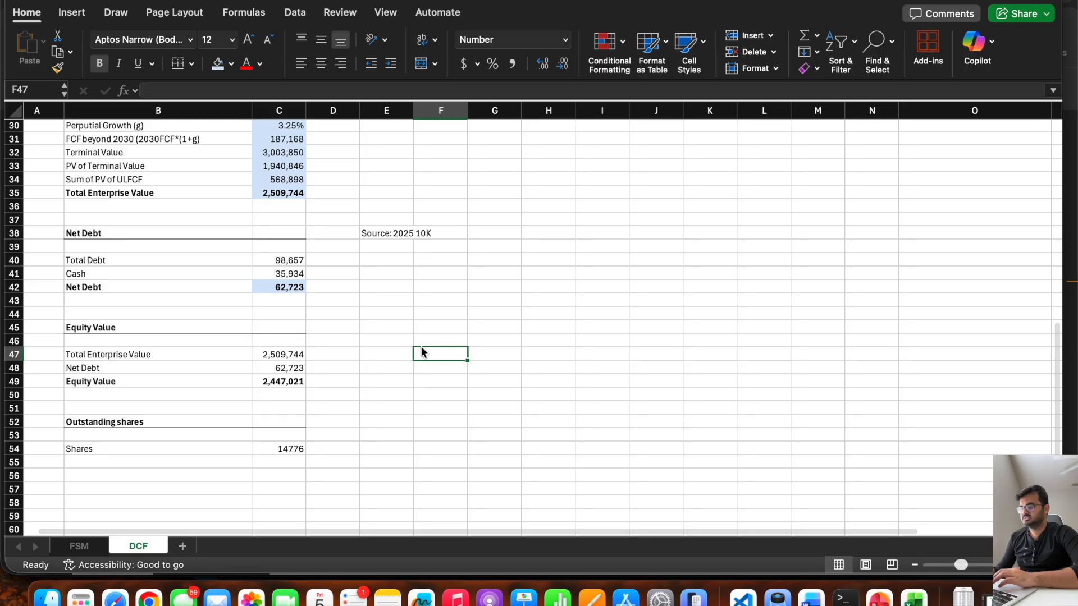
Switch to the 10-K PDF in the browser and search it for "RSU", stepping through the matches.
{"action": "key", "text": "super+Tab"}
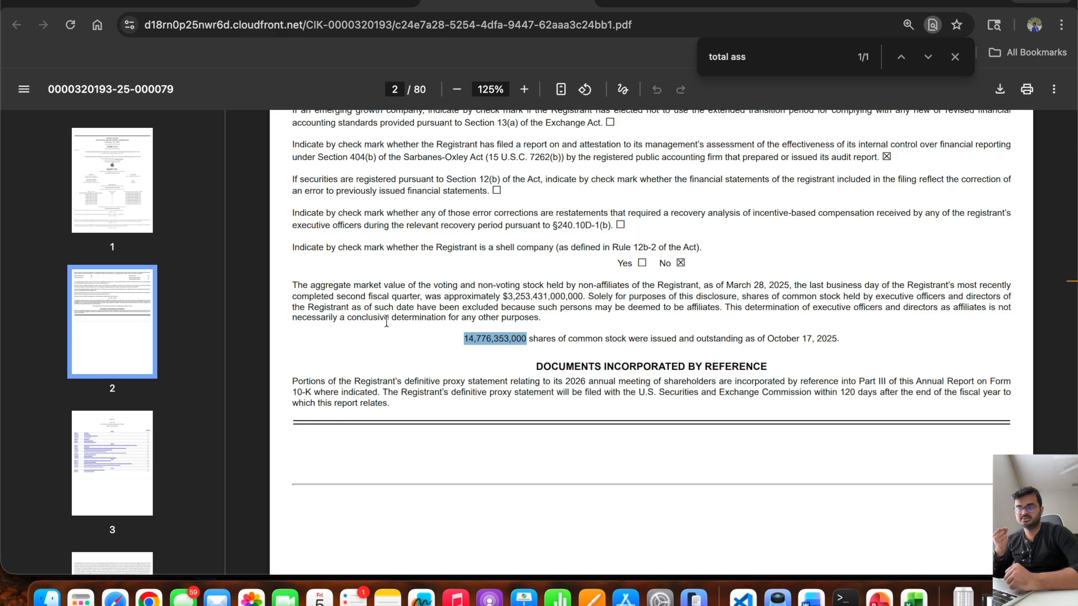
{"action": "left_click", "coordinate": [757, 62]}
{"action": "type", "text": "ESU"}
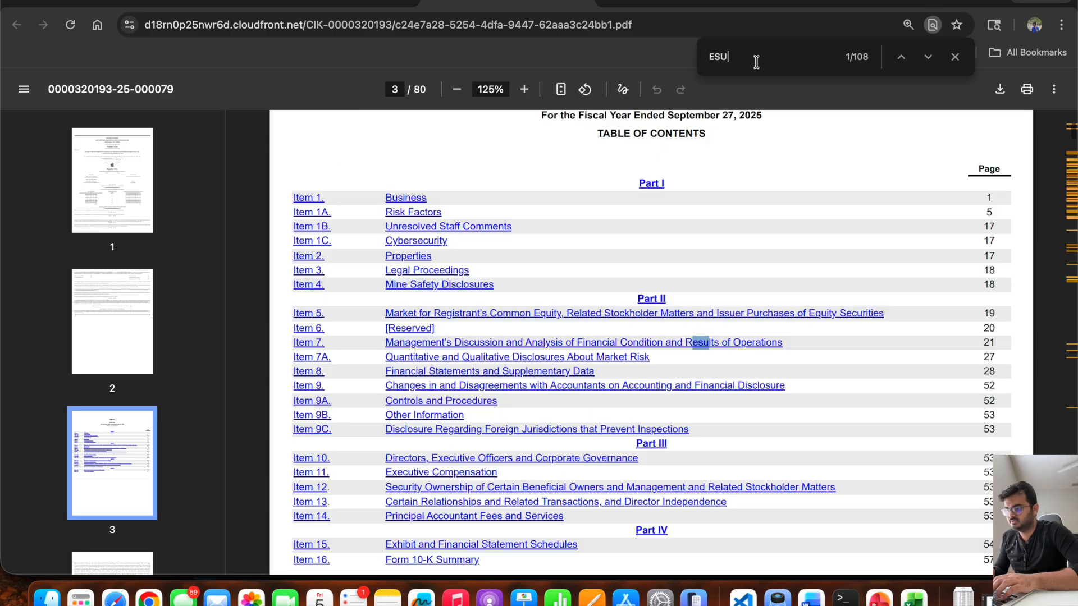
{"action": "key", "text": "super+a"}
{"action": "type", "text": "RSU"}
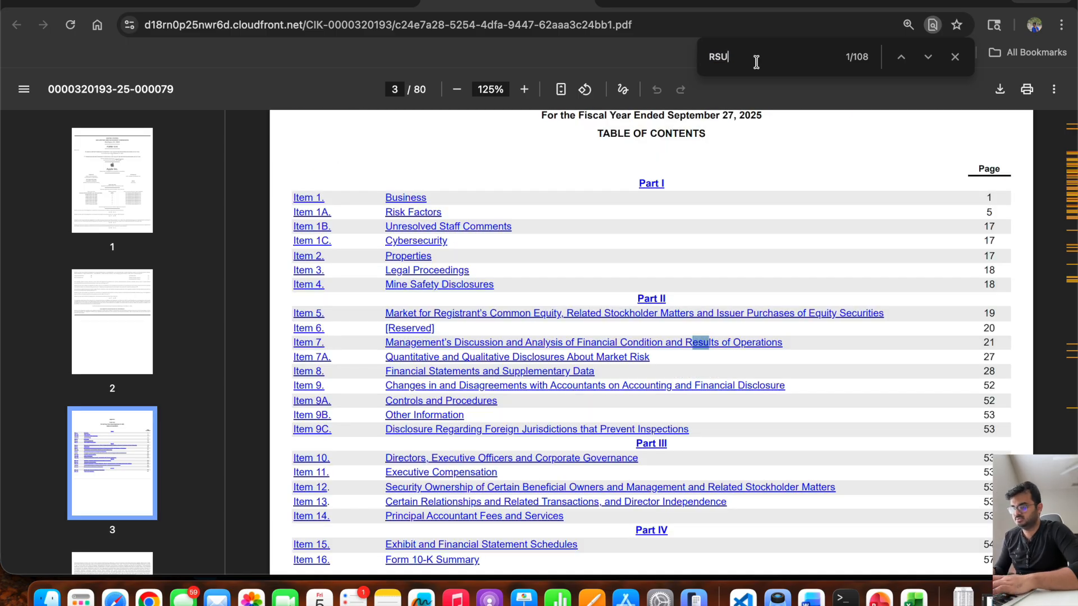
{"action": "key", "text": "Return"}
{"action": "key", "text": "Return"}
{"action": "key", "text": "Return"}
Search the 10-K for "restricted sto" and advance to the Restricted Stock Units section in Note 11.
{"action": "key", "text": "super+a"}
{"action": "type", "text": "restricte"}
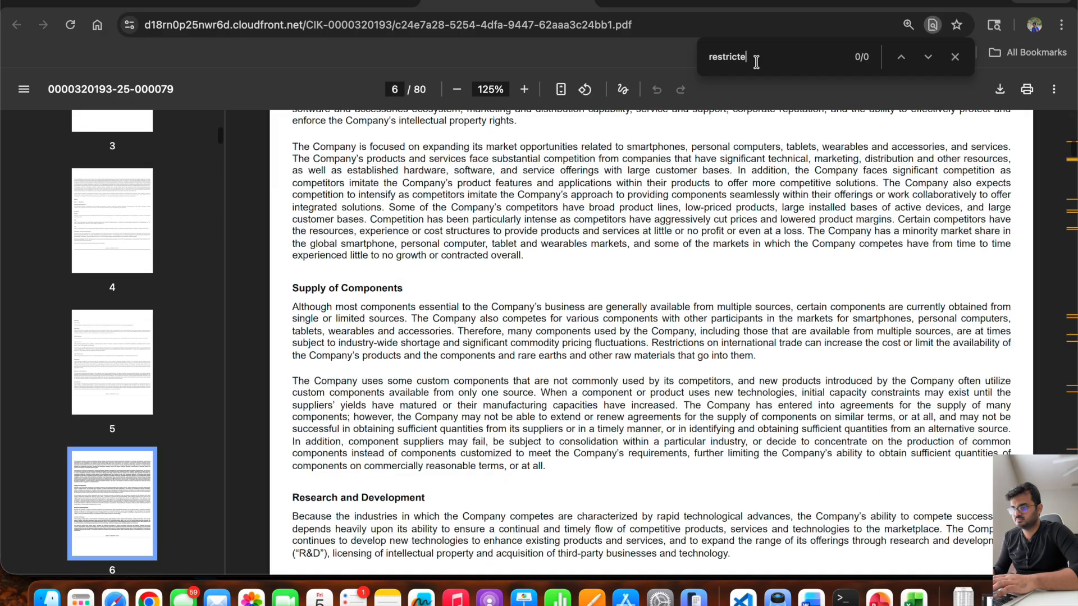
{"action": "type", "text": "d sto"}
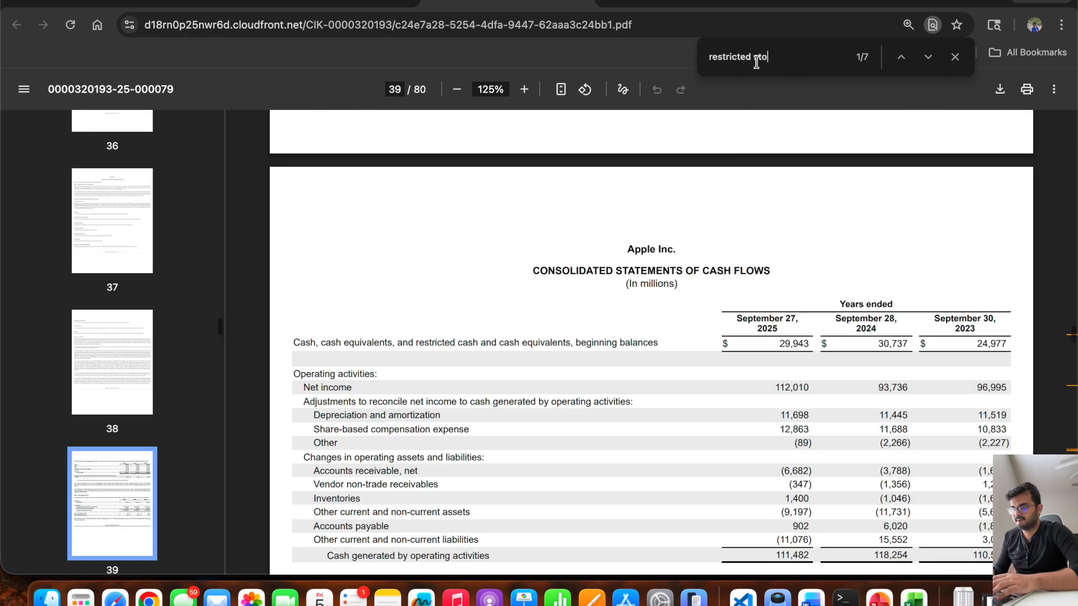
{"action": "scroll", "coordinate": [626, 347], "scroll_direction": "up", "scroll_amount": 1}
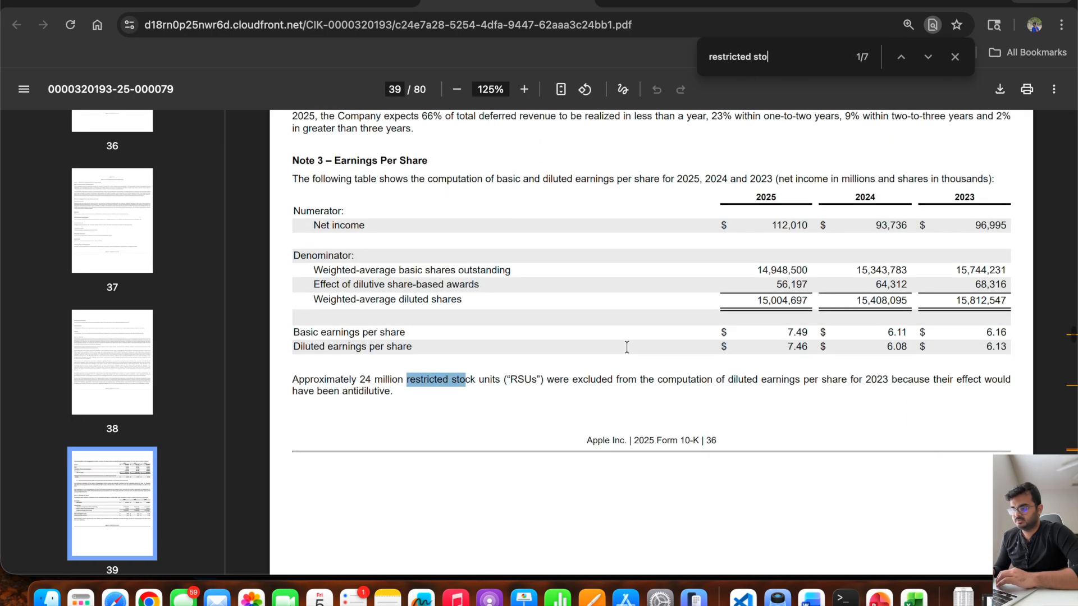
{"action": "key", "text": "Return"}
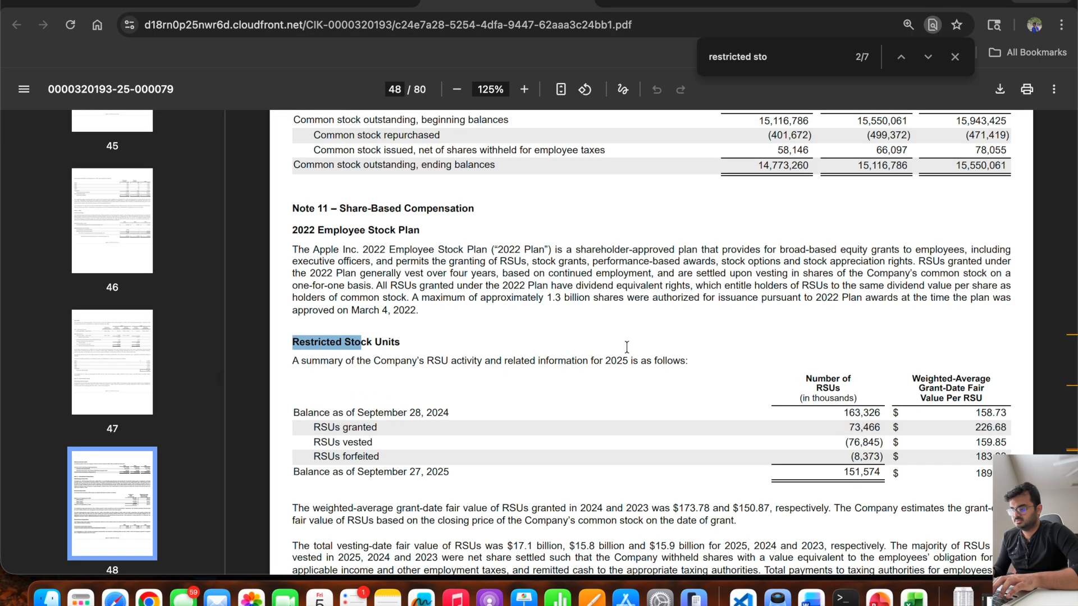
Examine the Restricted Stock Units table and highlight the number of RSUs in the September 27, 2025 balance.
{"action": "scroll", "coordinate": [627, 347], "scroll_direction": "down", "scroll_amount": 2}
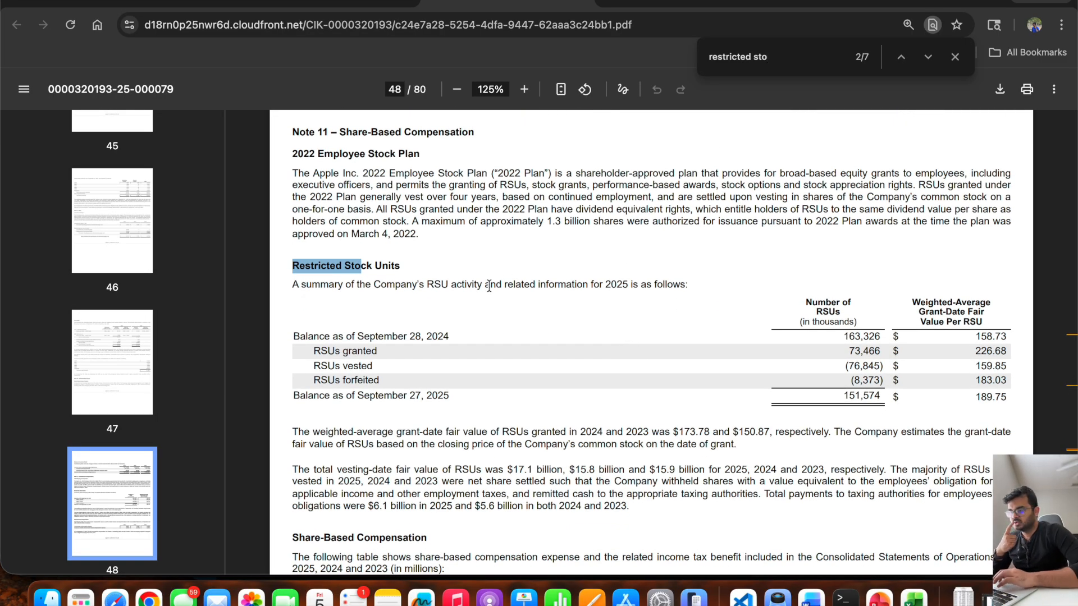
{"action": "scroll", "coordinate": [324, 285], "scroll_direction": "up", "scroll_amount": 2}
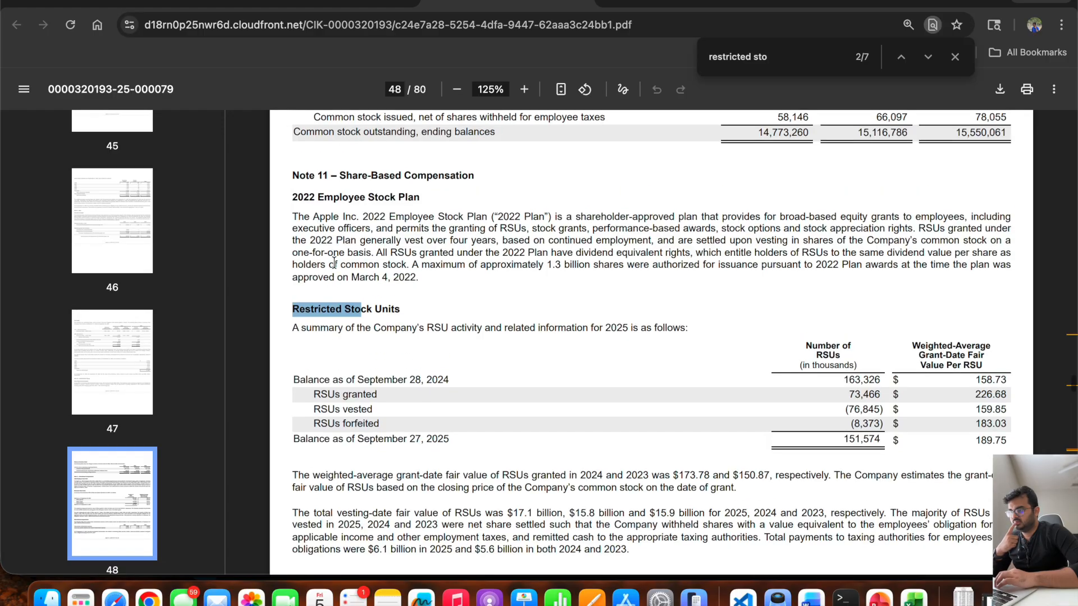
{"action": "scroll", "coordinate": [361, 141], "scroll_direction": "down", "scroll_amount": 1}
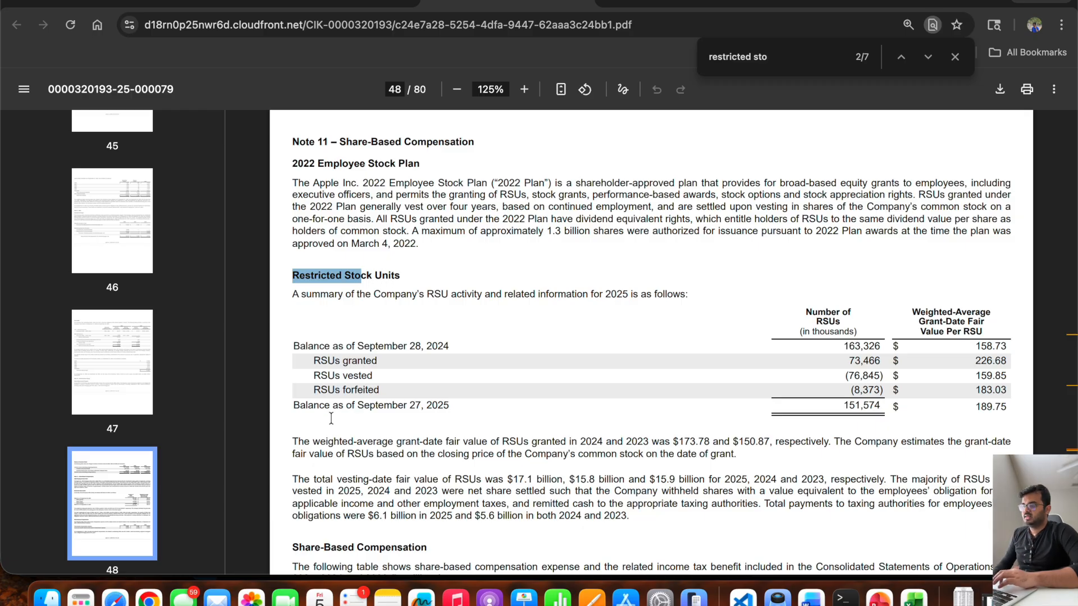
{"action": "left_click_drag", "start_coordinate": [295, 406], "coordinate": [467, 408]}
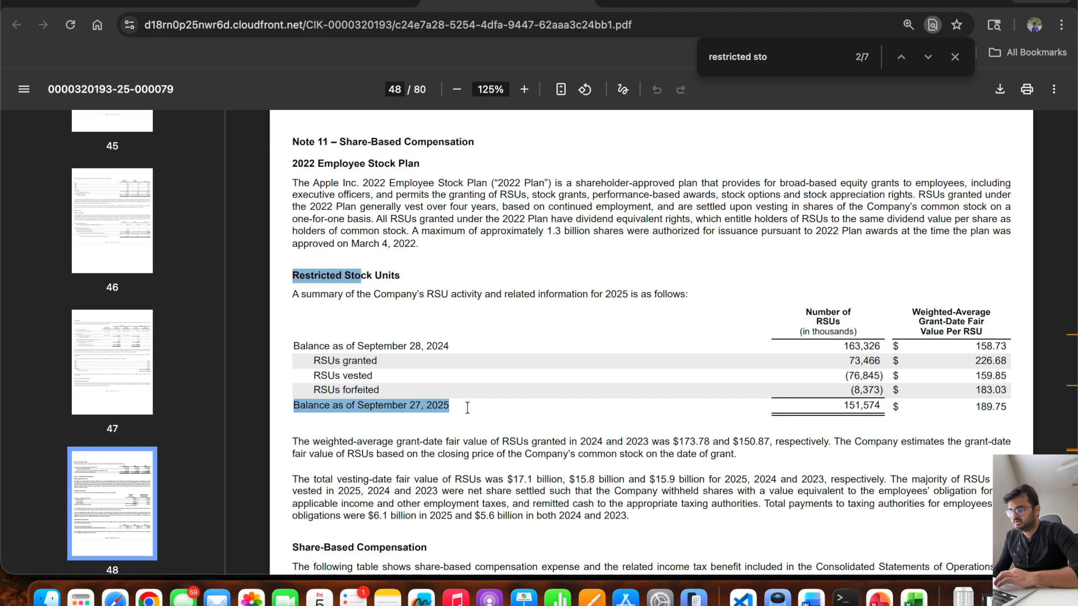
{"action": "left_click", "coordinate": [840, 405]}
{"action": "left_click_drag", "start_coordinate": [839, 406], "coordinate": [885, 405]}
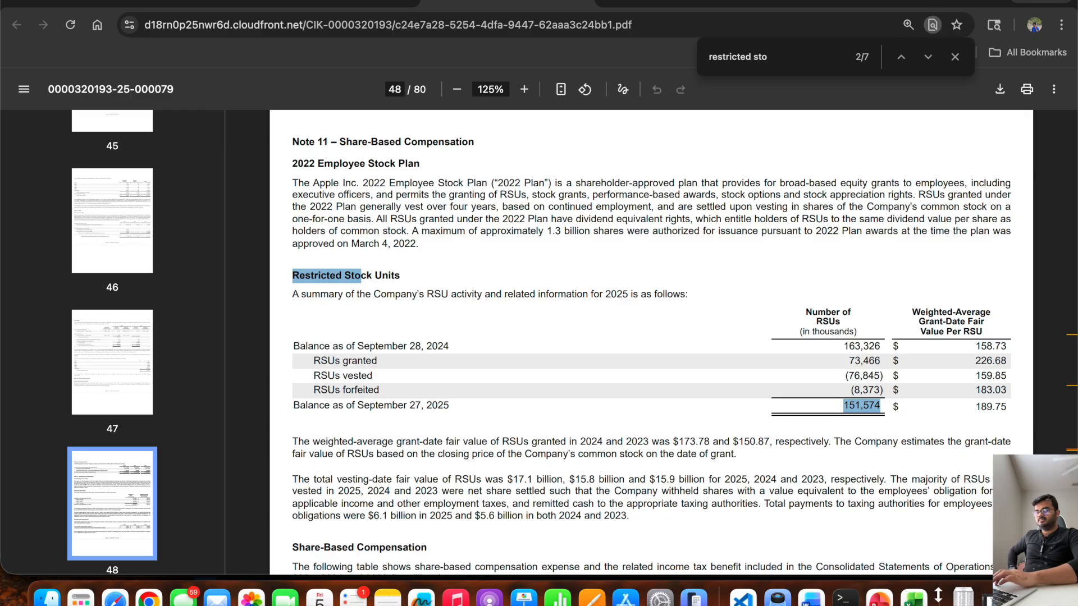
Return to the Excel model, pull Shares outstanding from the Apple stock data in P7 into P27 as a check, and clear P27.
{"action": "left_click", "coordinate": [914, 598]}
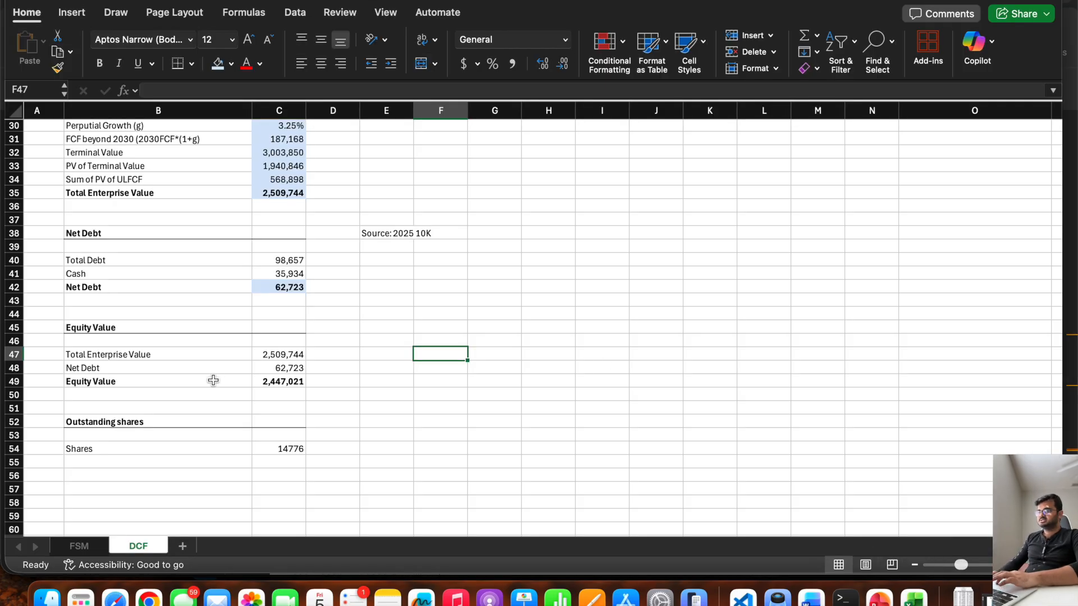
{"action": "left_click", "coordinate": [279, 447]}
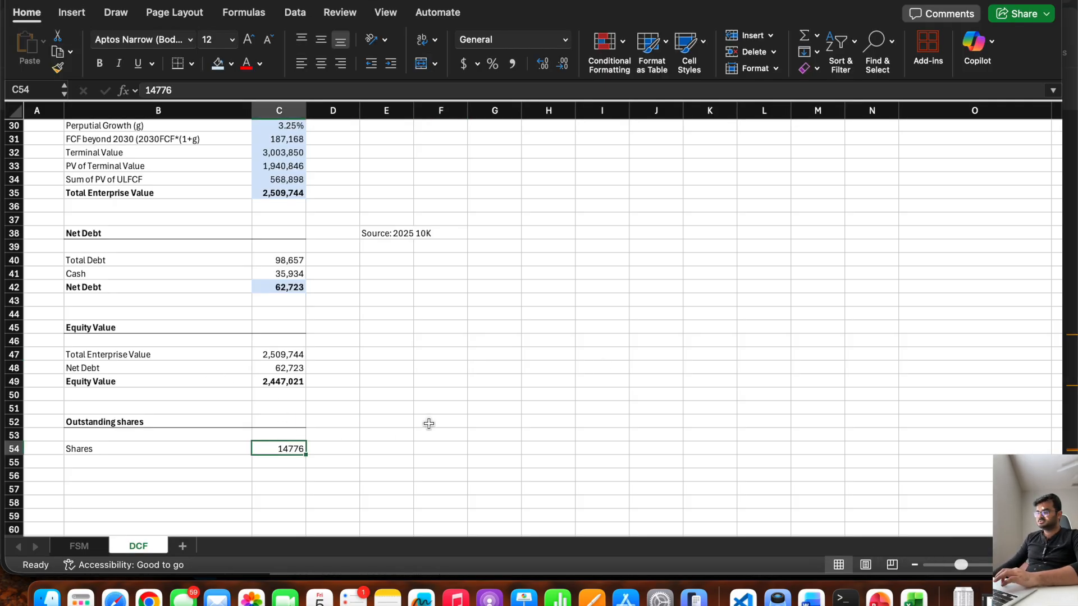
{"action": "scroll", "coordinate": [429, 423], "scroll_direction": "right", "scroll_amount": 2}
{"action": "scroll", "coordinate": [429, 424], "scroll_direction": "up", "scroll_amount": 9}
{"action": "scroll", "coordinate": [429, 424], "scroll_direction": "up", "scroll_amount": 1}
{"action": "scroll", "coordinate": [429, 424], "scroll_direction": "right", "scroll_amount": 1}
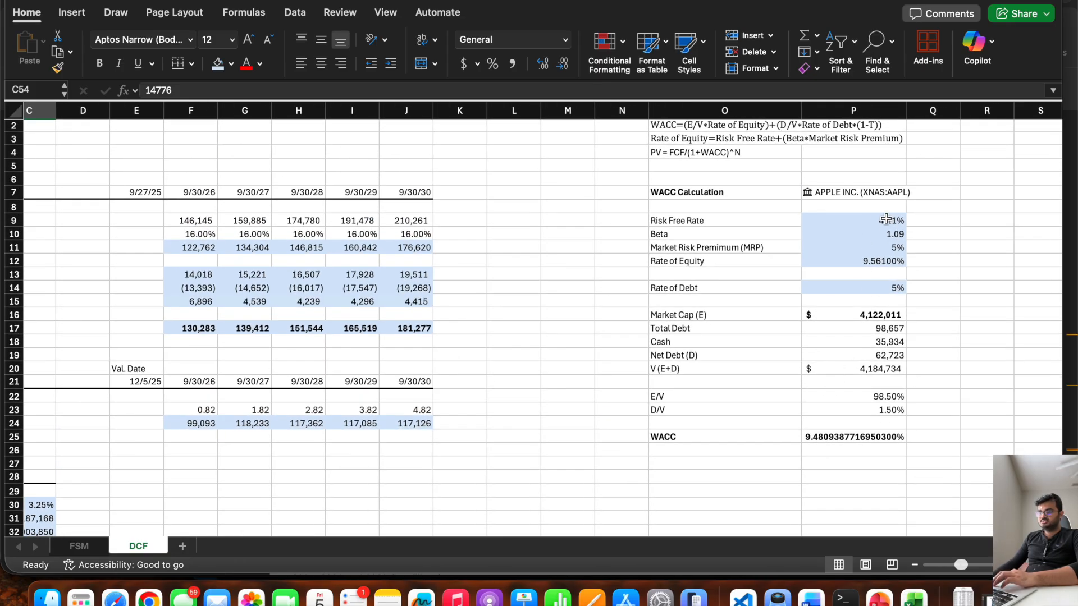
{"action": "scroll", "coordinate": [863, 295], "scroll_direction": "up", "scroll_amount": 1}
{"action": "scroll", "coordinate": [864, 294], "scroll_direction": "right", "scroll_amount": 1}
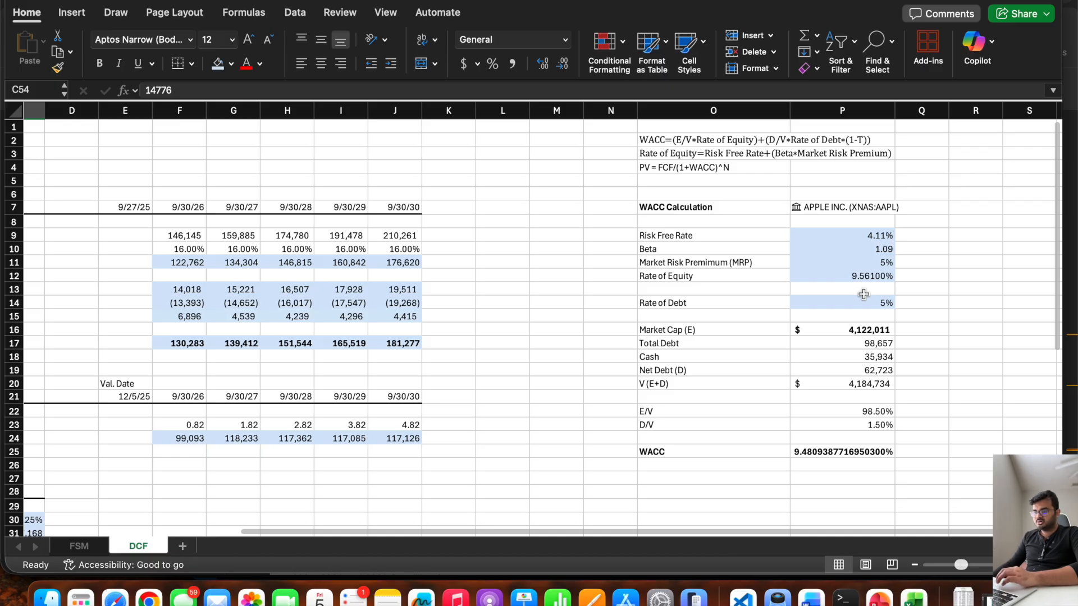
{"action": "scroll", "coordinate": [735, 417], "scroll_direction": "down", "scroll_amount": 3}
{"action": "scroll", "coordinate": [735, 417], "scroll_direction": "left", "scroll_amount": 1}
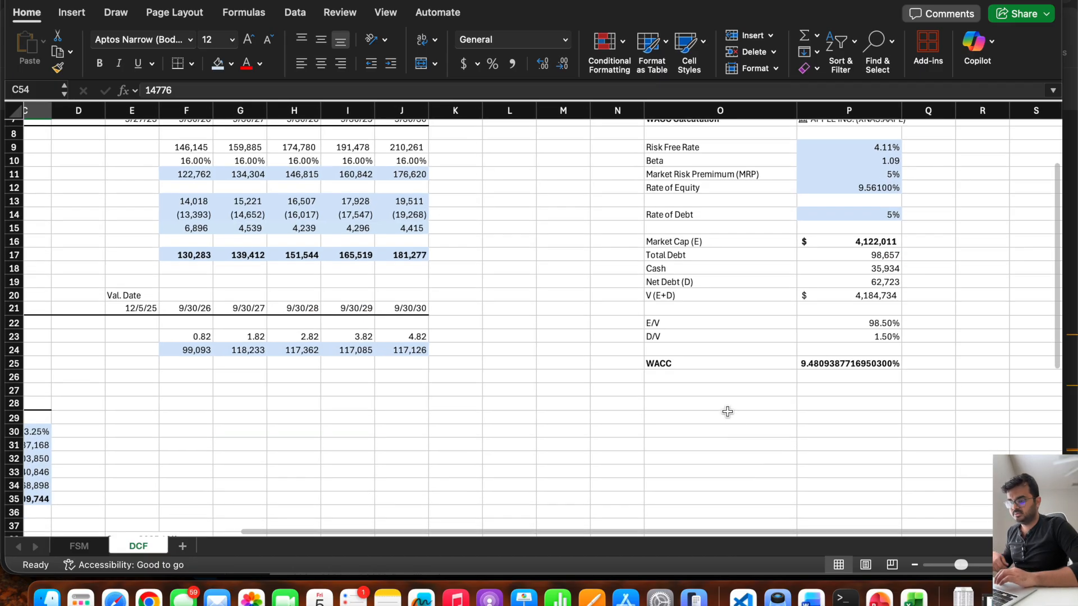
{"action": "left_click", "coordinate": [720, 404]}
{"action": "left_click", "coordinate": [842, 390]}
{"action": "type", "text": "="}
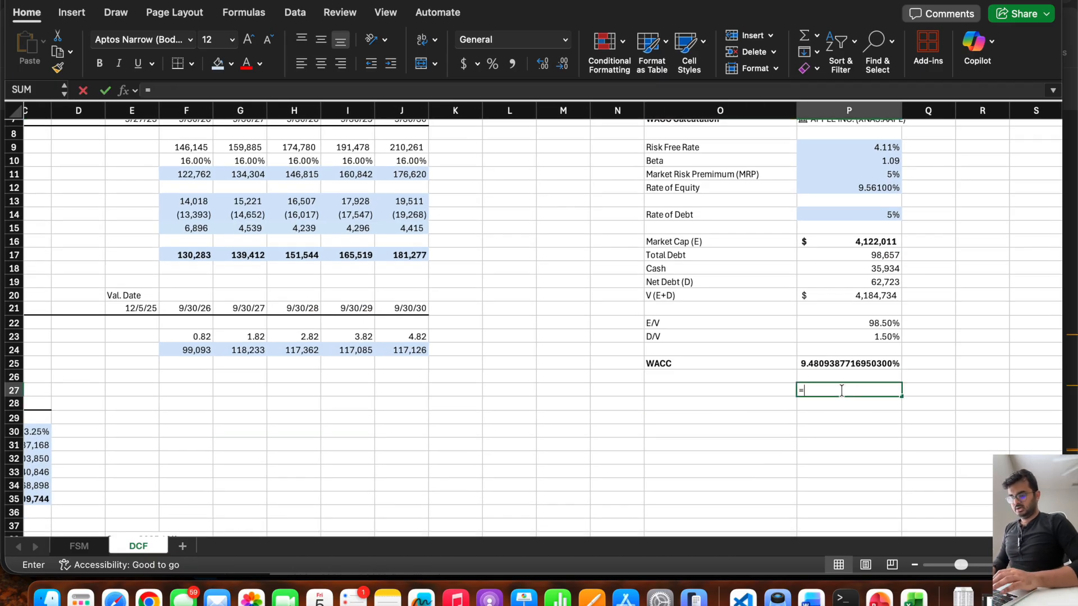
{"action": "scroll", "coordinate": [842, 390], "scroll_direction": "up", "scroll_amount": 3}
{"action": "scroll", "coordinate": [842, 390], "scroll_direction": "right", "scroll_amount": 1}
{"action": "left_click", "coordinate": [828, 195]}
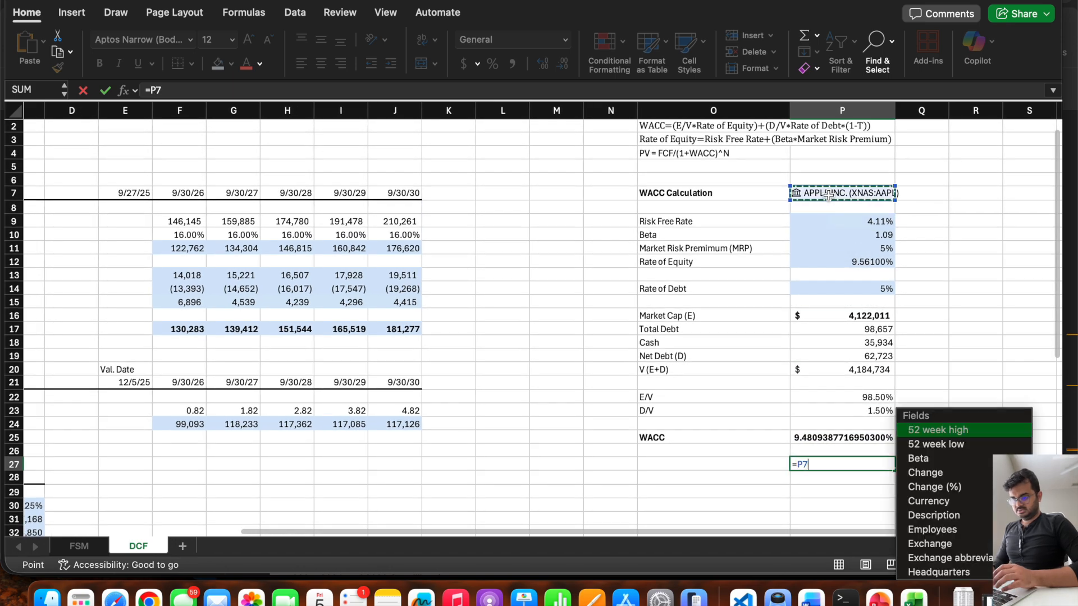
{"action": "scroll", "coordinate": [949, 497], "scroll_direction": "down", "scroll_amount": 3}
{"action": "scroll", "coordinate": [953, 501], "scroll_direction": "down", "scroll_amount": 5}
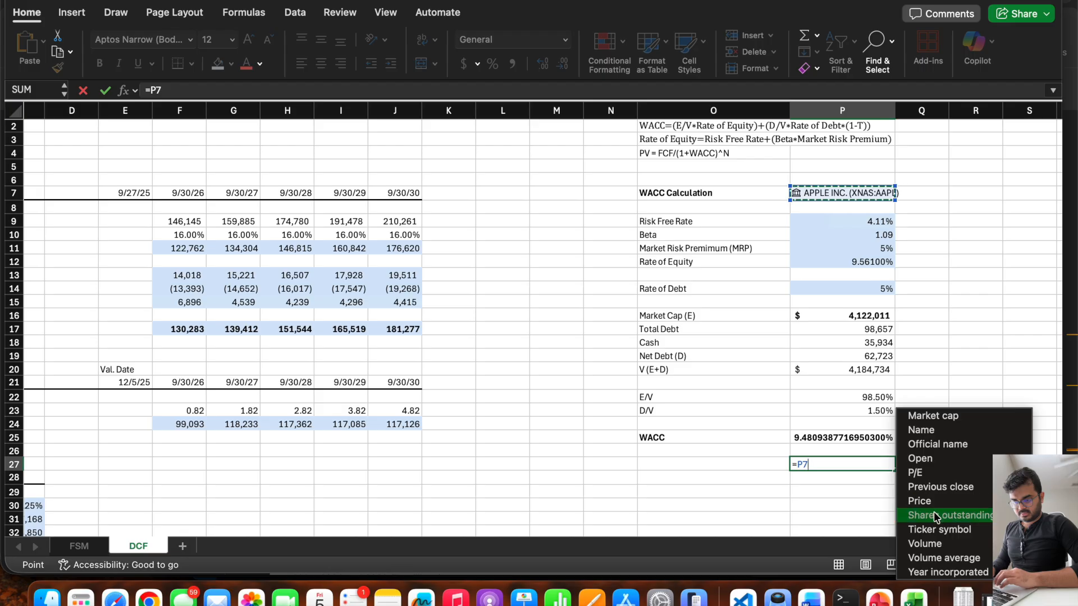
{"action": "left_click", "coordinate": [936, 516]}
{"action": "key", "text": "Return"}
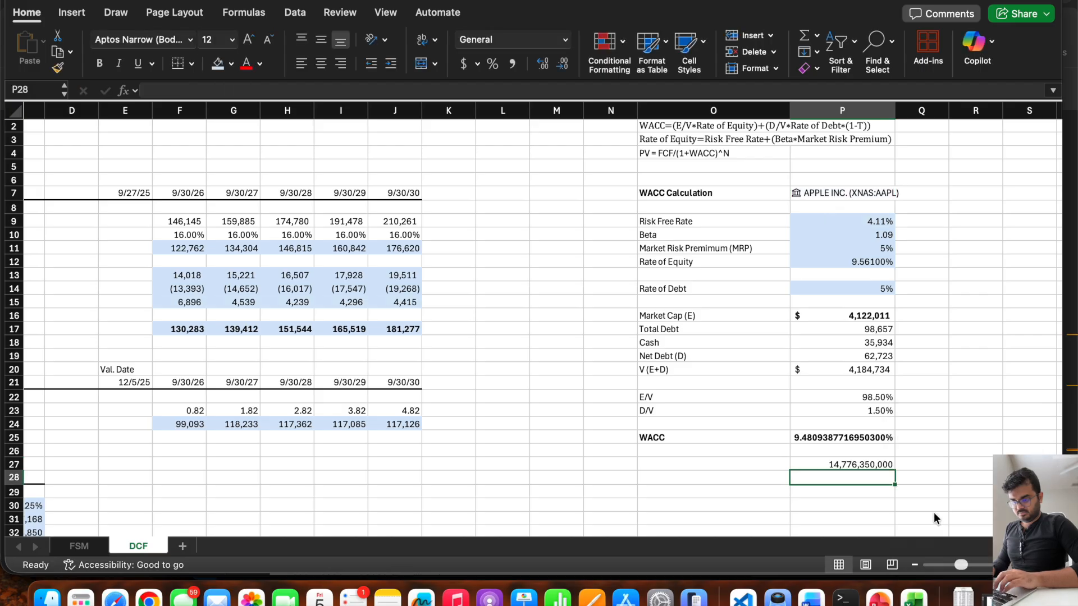
{"action": "left_click", "coordinate": [834, 467]}
{"action": "key", "text": "Delete"}
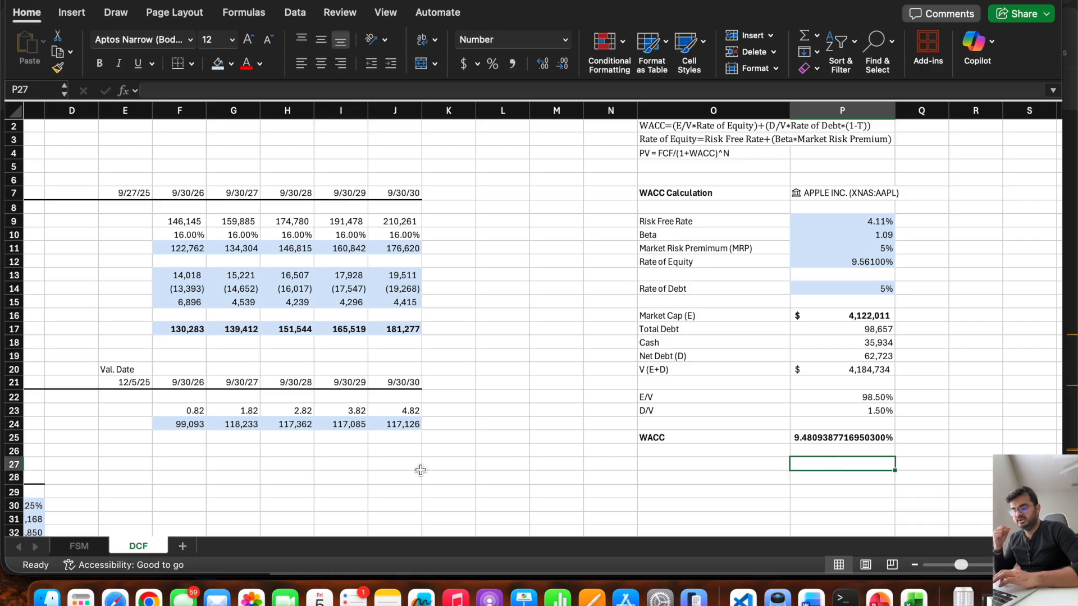
In the Excel model, label B55 as "RSU" beneath Shares in the Outstanding shares section.
{"action": "scroll", "coordinate": [420, 470], "scroll_direction": "left", "scroll_amount": 3}
{"action": "scroll", "coordinate": [421, 470], "scroll_direction": "down", "scroll_amount": 15}
{"action": "scroll", "coordinate": [298, 367], "scroll_direction": "up", "scroll_amount": 2}
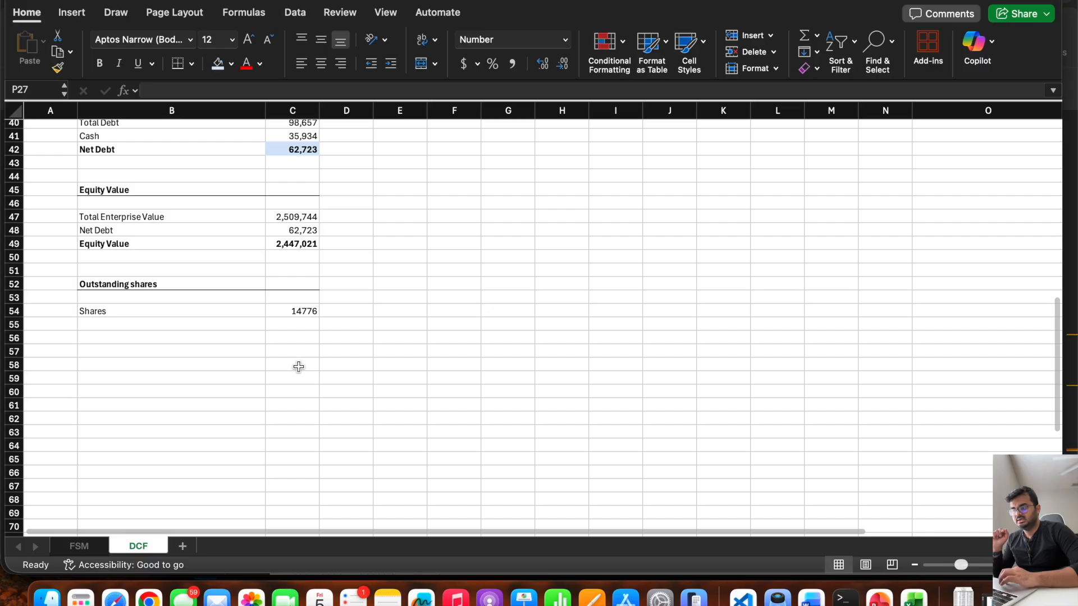
{"action": "scroll", "coordinate": [298, 367], "scroll_direction": "right", "scroll_amount": 1}
{"action": "left_click", "coordinate": [193, 327]}
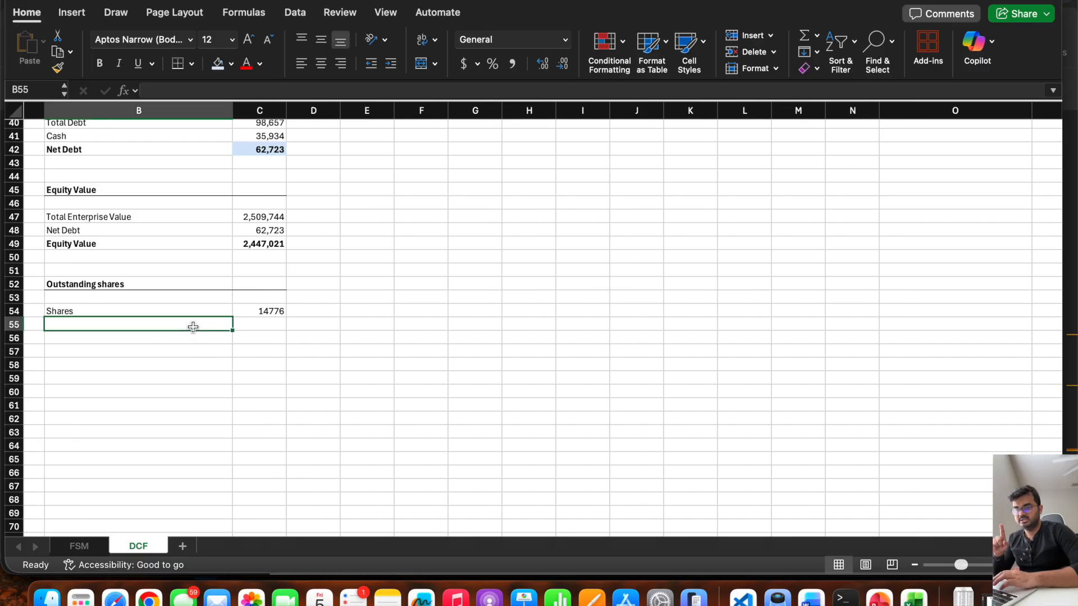
{"action": "left_click", "coordinate": [1068, 249]}
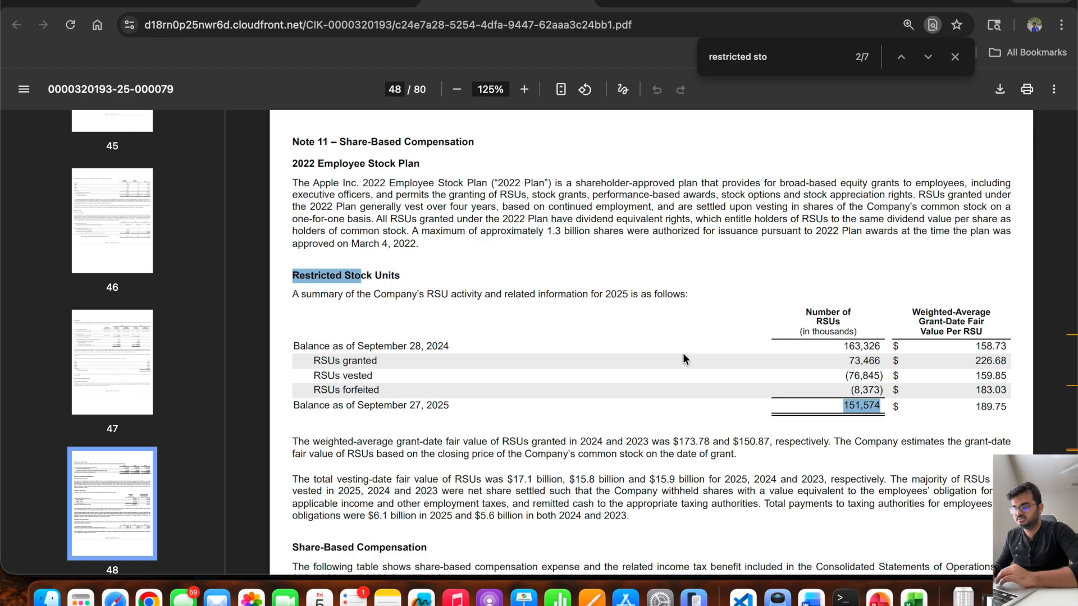
{"action": "key", "text": "super+Tab"}
{"action": "type", "text": "Rsu"}
{"action": "key", "text": "Tab"}
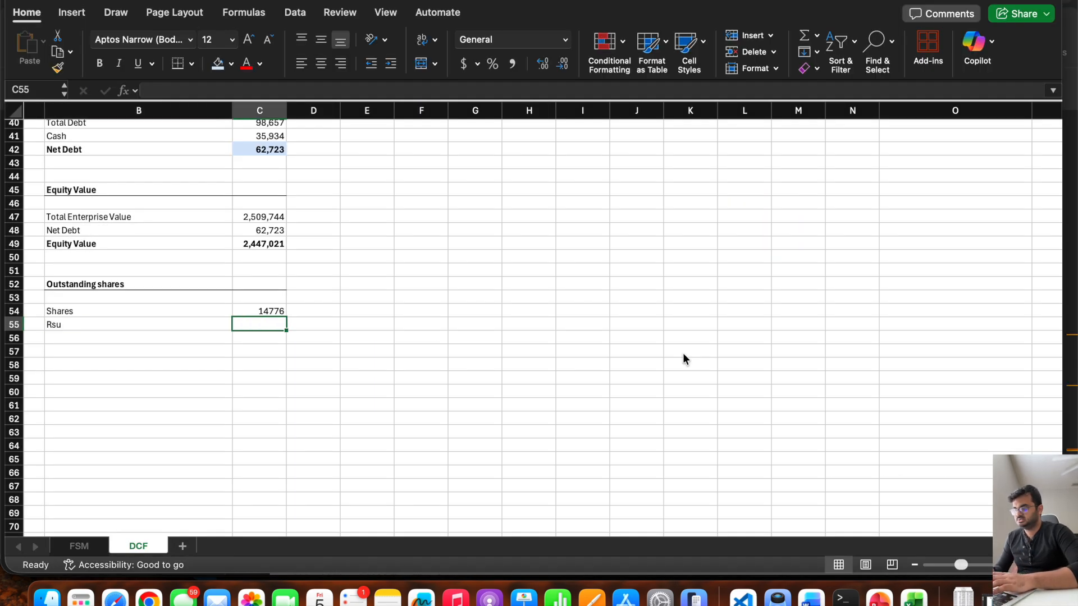
{"action": "key", "text": "Left"}
{"action": "scroll", "coordinate": [683, 352], "scroll_direction": "left", "scroll_amount": 1}
{"action": "type", "text": "RSU"}
{"action": "key", "text": "Tab"}
Check the RSU balance in the 10-K PDF in the browser, return to Excel, and enter 151 in C55.
{"action": "key", "text": "super+Tab"}
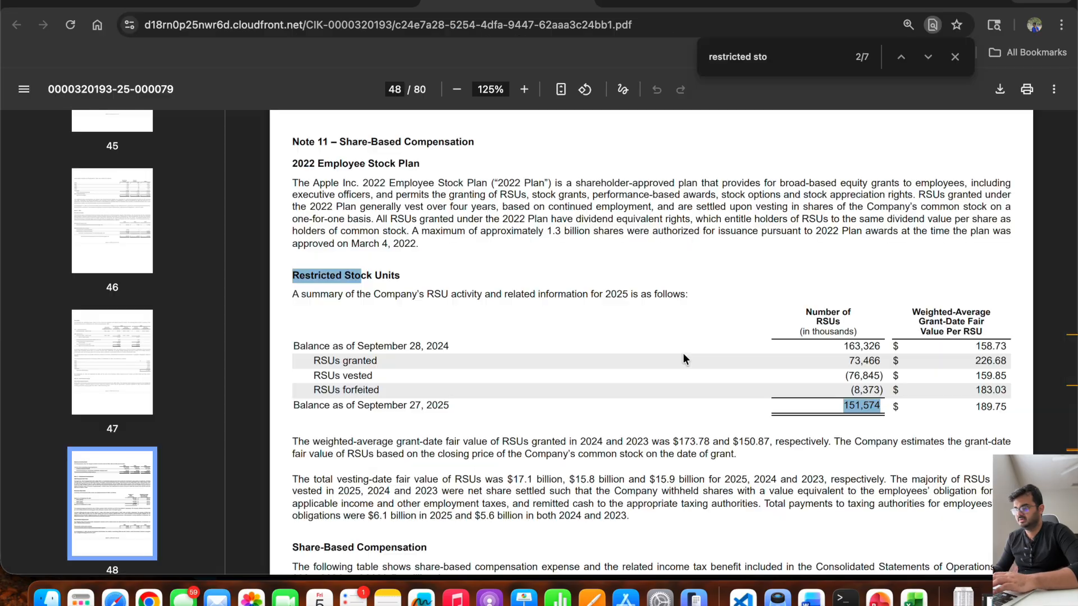
{"action": "key", "text": "super+Tab"}
{"action": "type", "text": "151"}
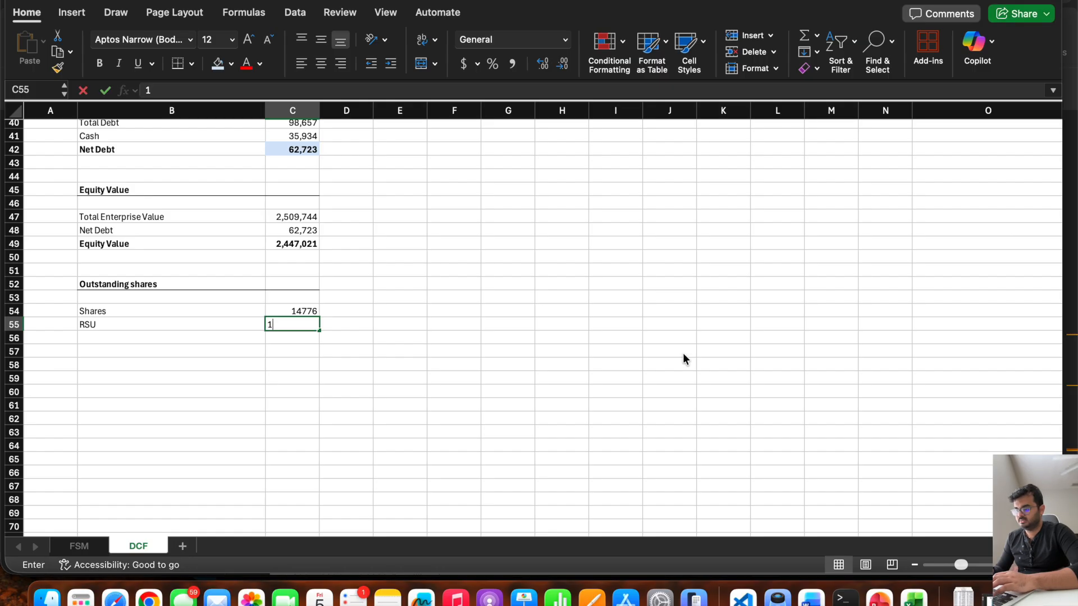
{"action": "key", "text": "Return"}
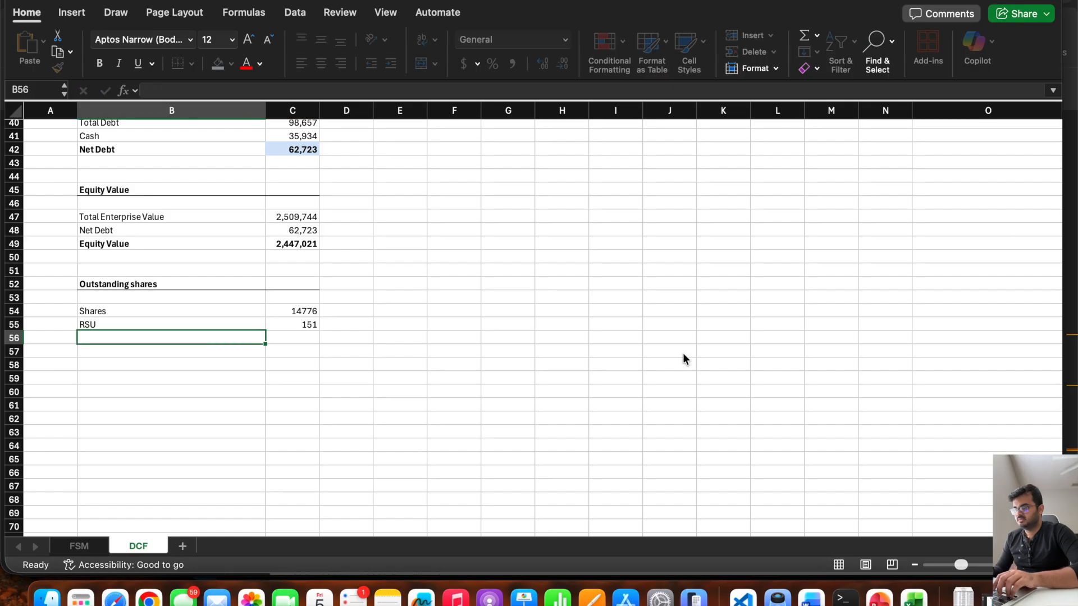
Check the RSU column's unit in the 10-K PDF in the browser, highlighting "thousands", and return to the Excel model.
{"action": "key", "text": "super+Tab"}
{"action": "left_click_drag", "start_coordinate": [813, 333], "coordinate": [841, 333]}
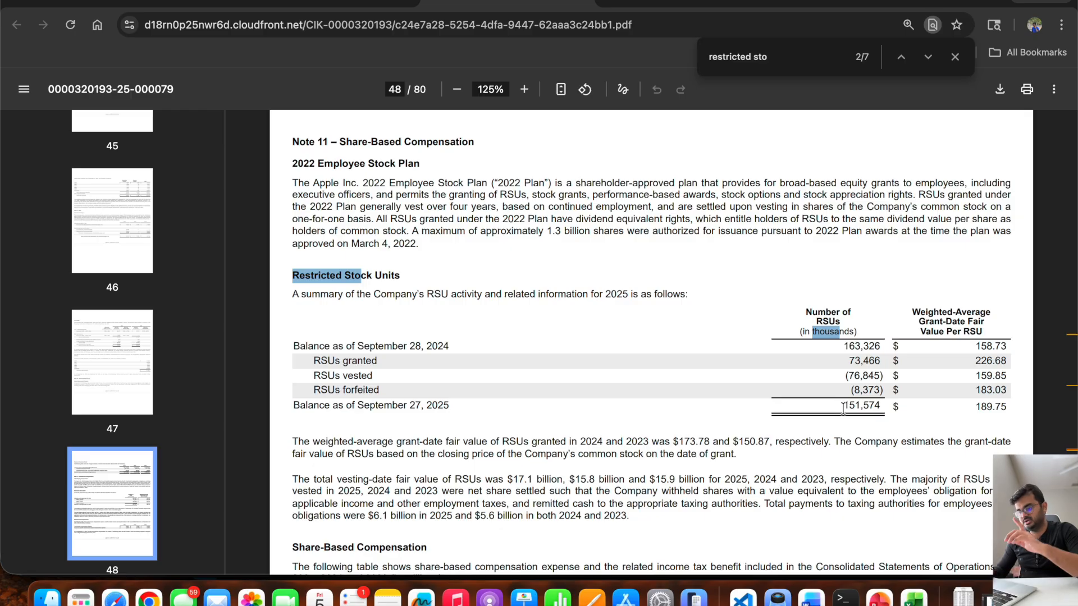
{"action": "key", "text": "super+Tab"}
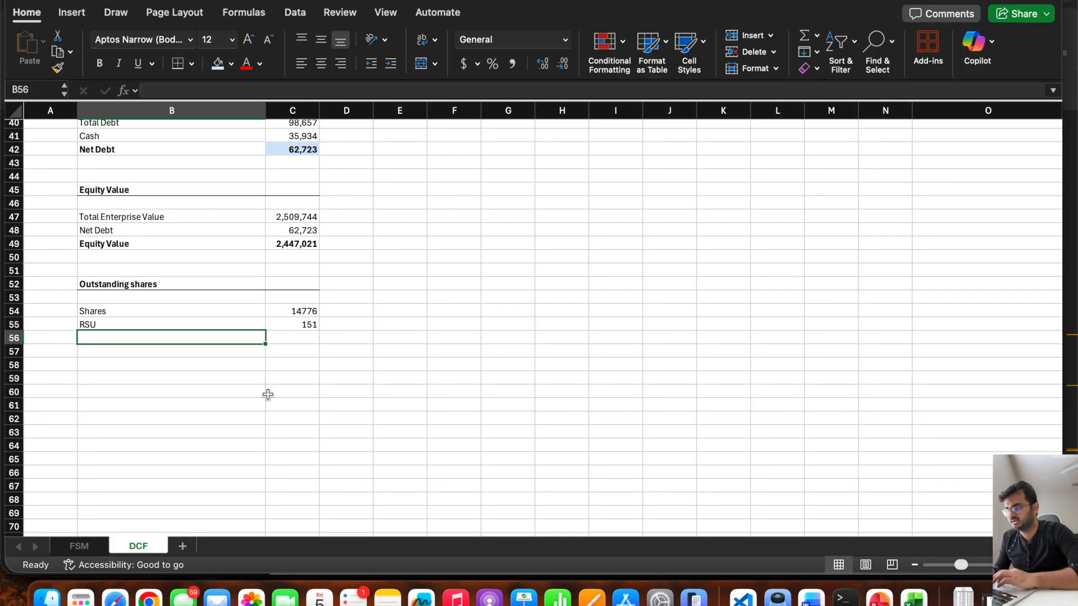
Label B56 "Total Shares" and add Shares in C54 and RSU in C55 in C56.
{"action": "type", "text": "Total Shares"}
{"action": "key", "text": "Return"}
{"action": "key", "text": "Up"}
{"action": "key", "text": "Right"}
{"action": "type", "text": "="}
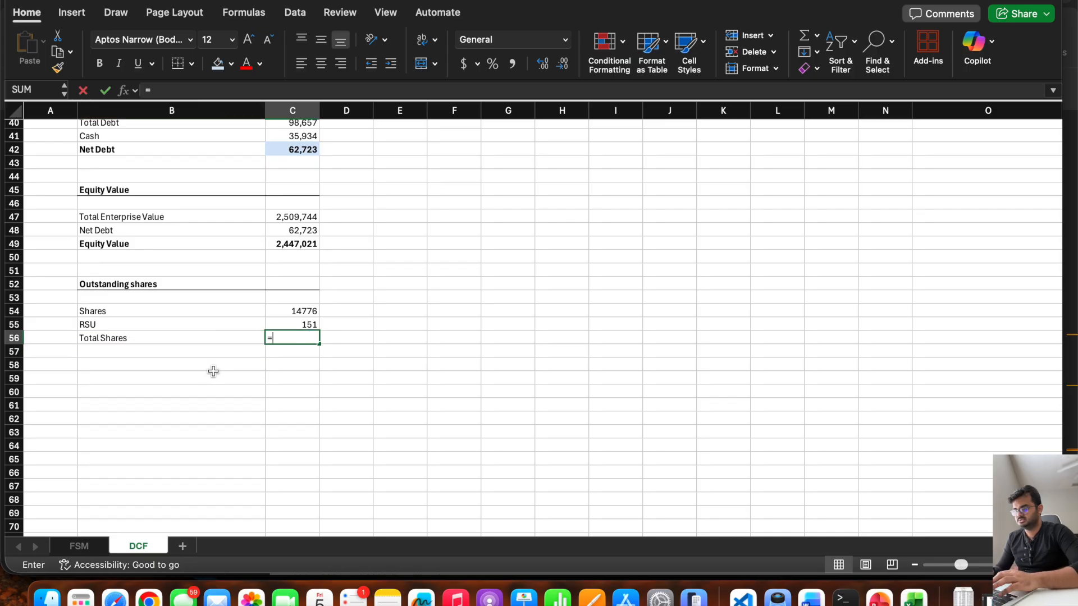
{"action": "left_click", "coordinate": [279, 311]}
{"action": "type", "text": "+"}
{"action": "left_click", "coordinate": [278, 324]}
{"action": "key", "text": "Return"}
Bold the Total Shares row and shade the Equity Value in C49 and Total Shares in C56 light blue.
{"action": "left_click_drag", "start_coordinate": [288, 335], "coordinate": [211, 337]}
{"action": "key", "text": "super+b"}
{"action": "left_click", "coordinate": [337, 378]}
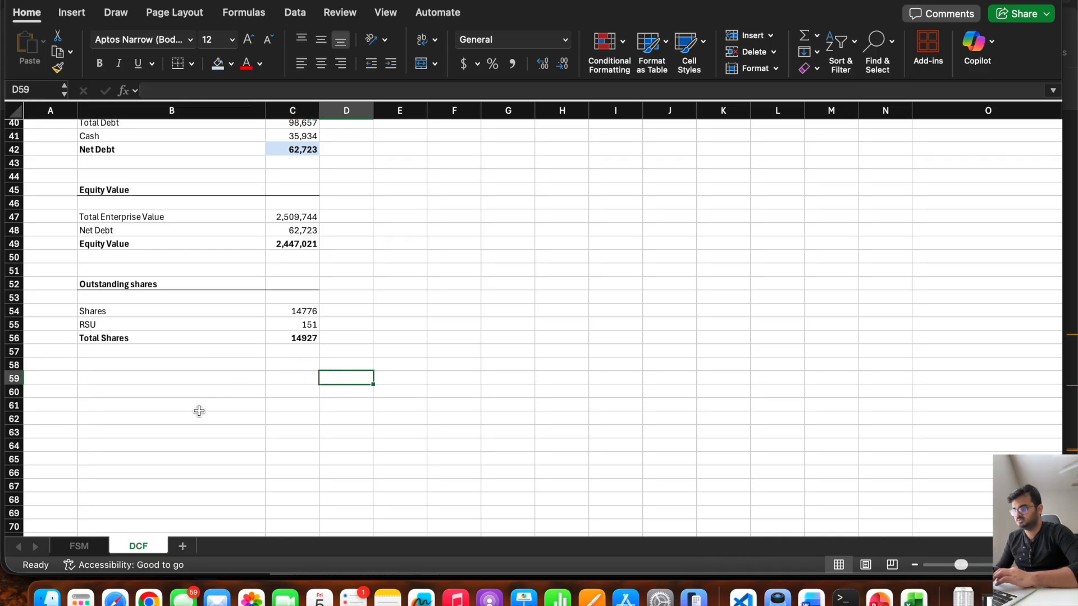
{"action": "left_click", "coordinate": [298, 338]}
{"action": "left_click", "coordinate": [282, 242], "text": "super"}
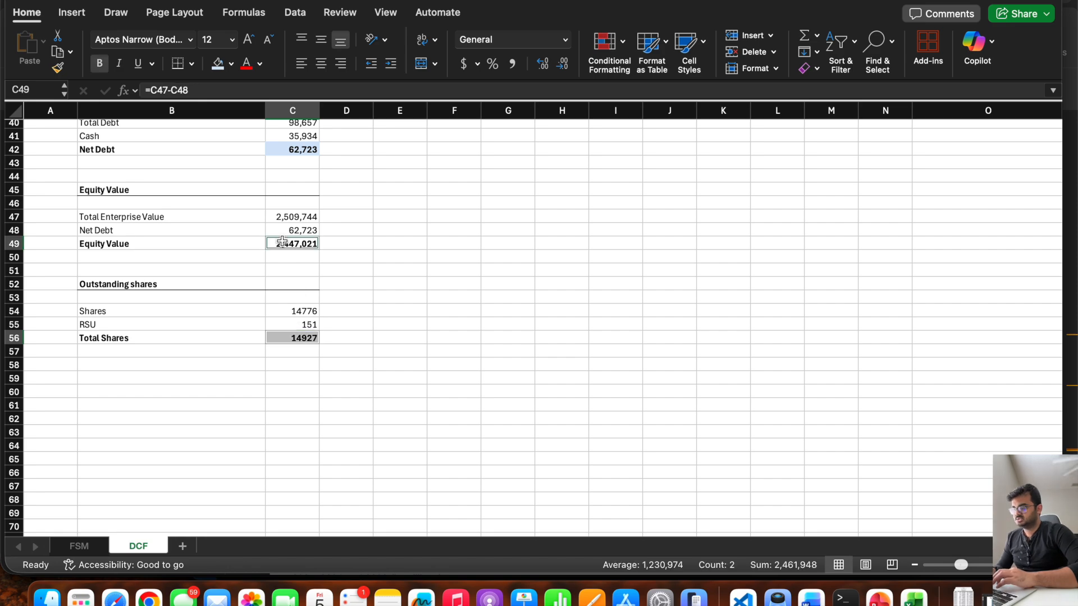
{"action": "left_click", "coordinate": [217, 63]}
{"action": "left_click", "coordinate": [215, 445]}
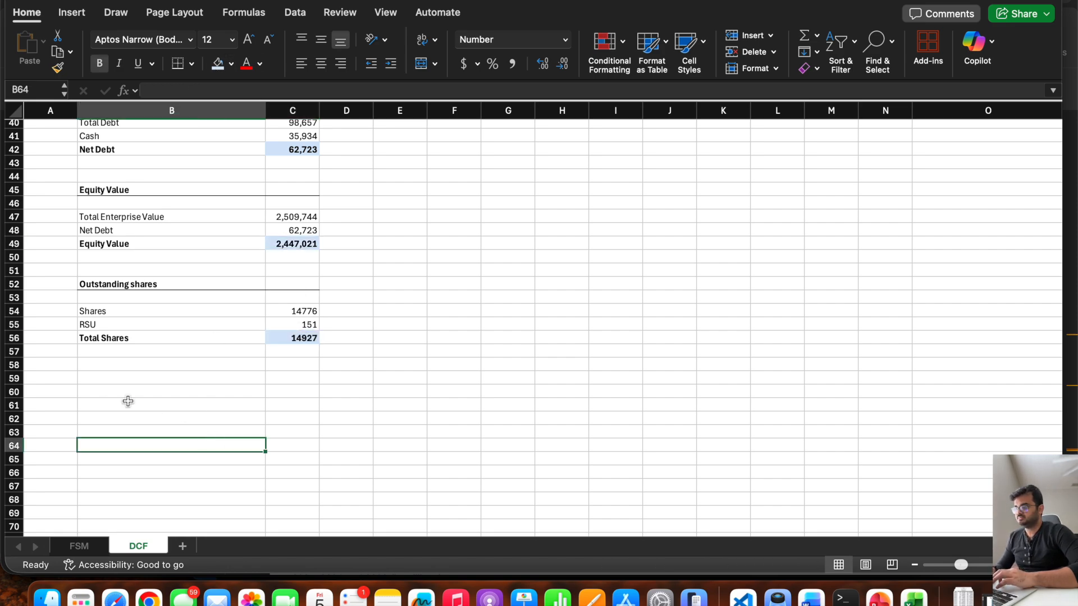
Enter the bold section heading "Equity Value Per share" in B59 and add a bottom border across B59:C59.
{"action": "left_click", "coordinate": [104, 381]}
{"action": "type", "text": "Equity Value Per share"}
{"action": "key", "text": "Return"}
{"action": "left_click", "coordinate": [104, 380]}
{"action": "key", "text": "super+b"}
{"action": "left_click_drag", "start_coordinate": [293, 376], "coordinate": [236, 376]}
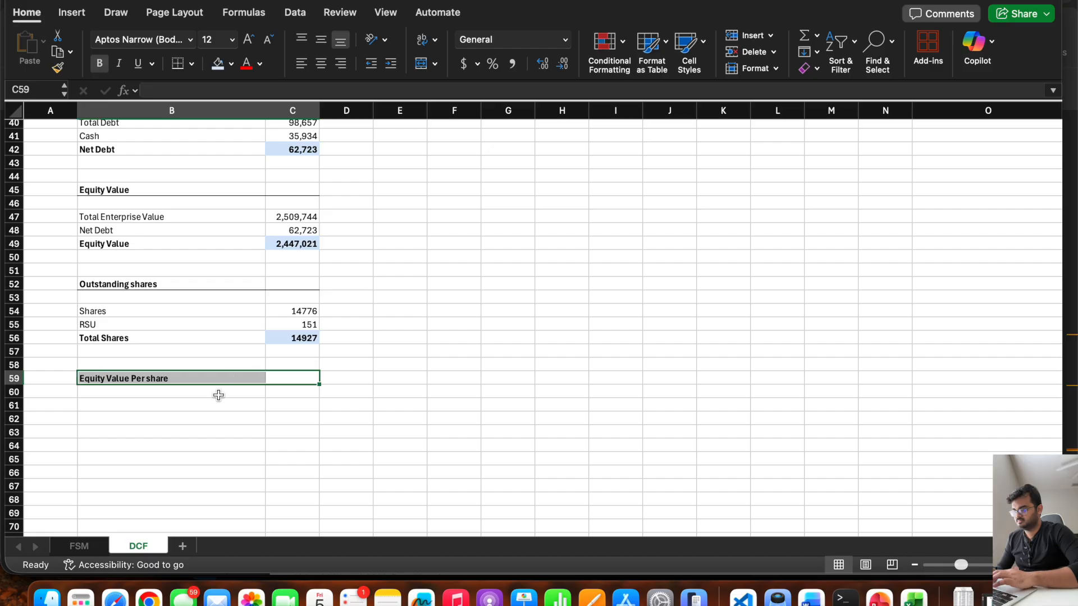
{"action": "left_click", "coordinate": [176, 66]}
Label B60 "Value of One share" and divide Equity Value by Total Shares in C60 with =C49/C56.
{"action": "left_click", "coordinate": [118, 402]}
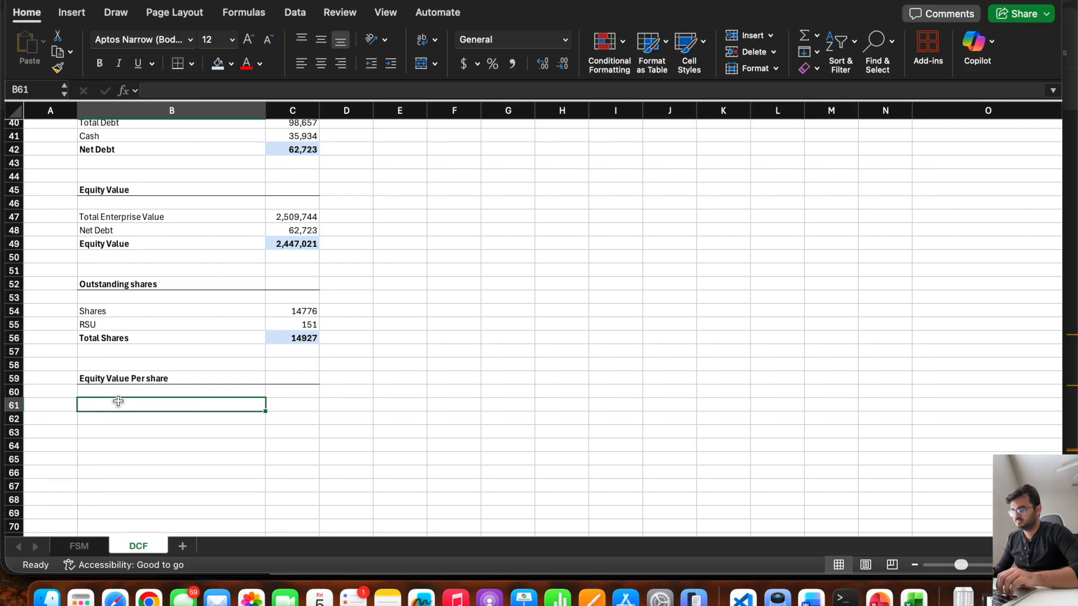
{"action": "key", "text": "Up"}
{"action": "type", "text": "Value of"}
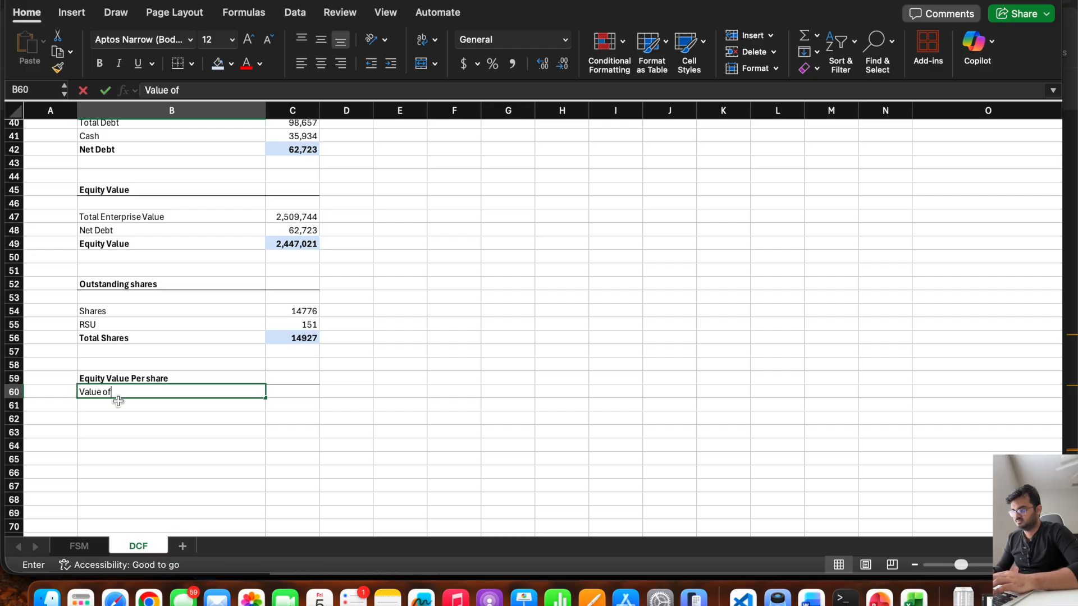
{"action": "type", "text": " One share"}
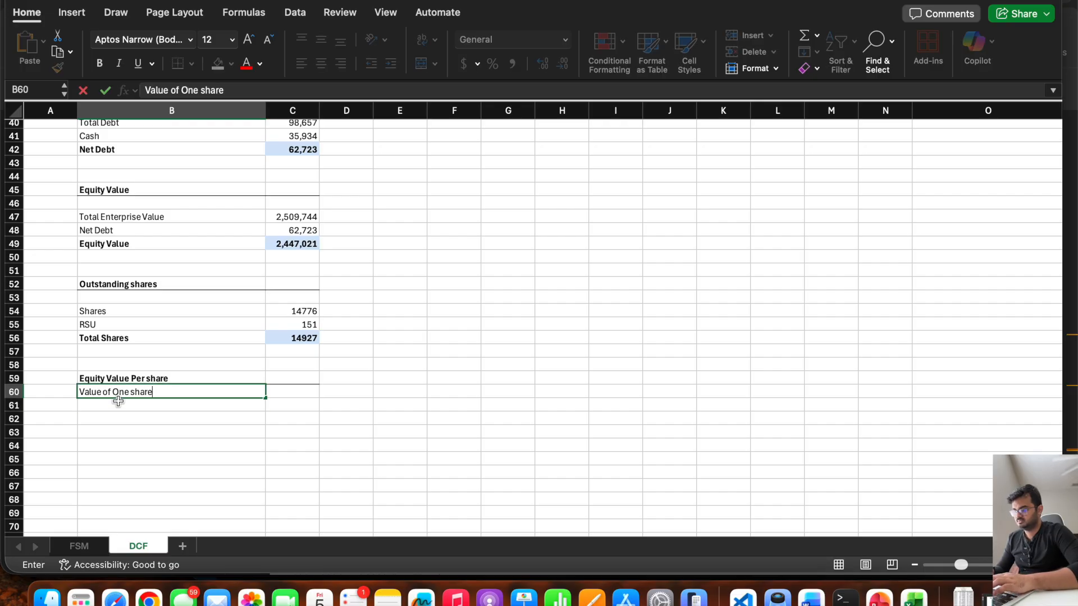
{"action": "key", "text": "Tab"}
{"action": "type", "text": "="}
{"action": "left_click", "coordinate": [292, 240]}
{"action": "type", "text": "/"}
{"action": "left_click", "coordinate": [285, 336]}
{"action": "key", "text": "Return"}
Format the Value of One share in C60 as currency.
{"action": "key", "text": "Up"}
{"action": "key", "text": "Right"}
{"action": "left_click", "coordinate": [465, 63]}
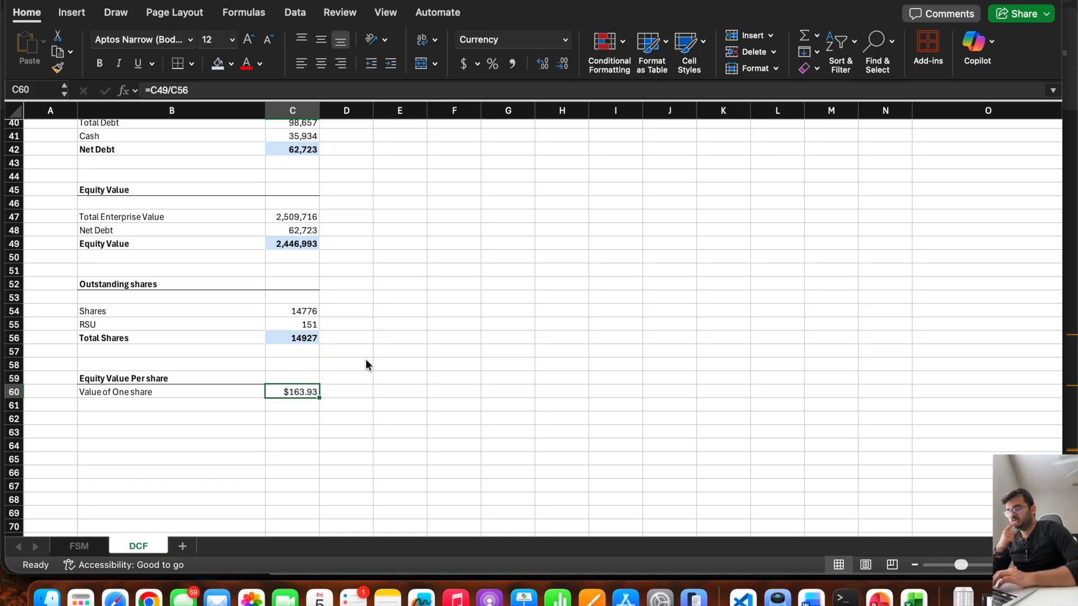
Review the case selector and the projected 2026P to 2030P Net Income on the FSM sheet.
{"action": "scroll", "coordinate": [366, 363], "scroll_direction": "up", "scroll_amount": 13}
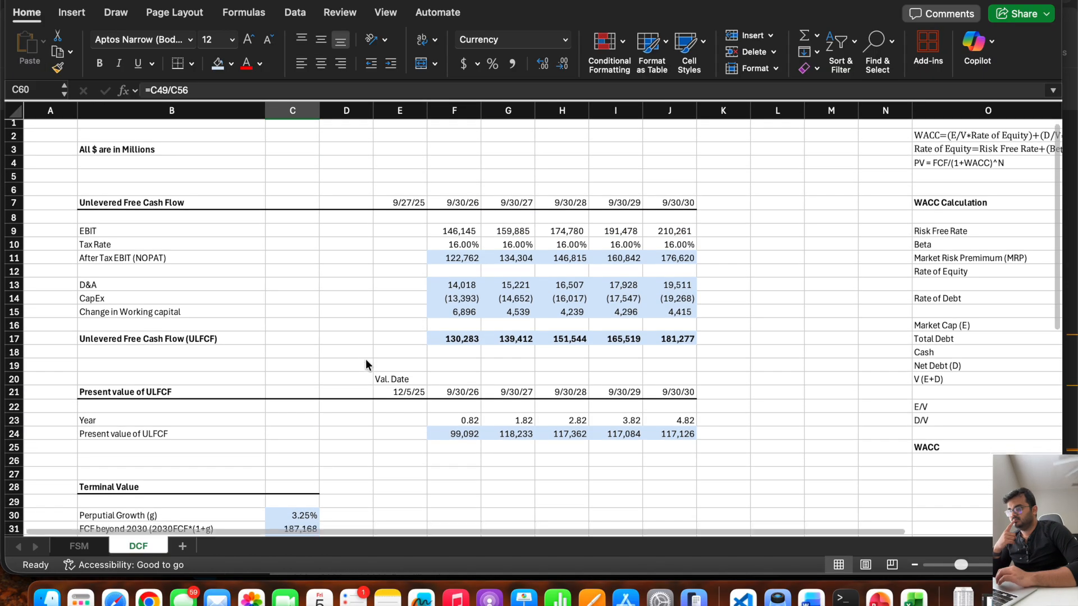
{"action": "left_click", "coordinate": [84, 546]}
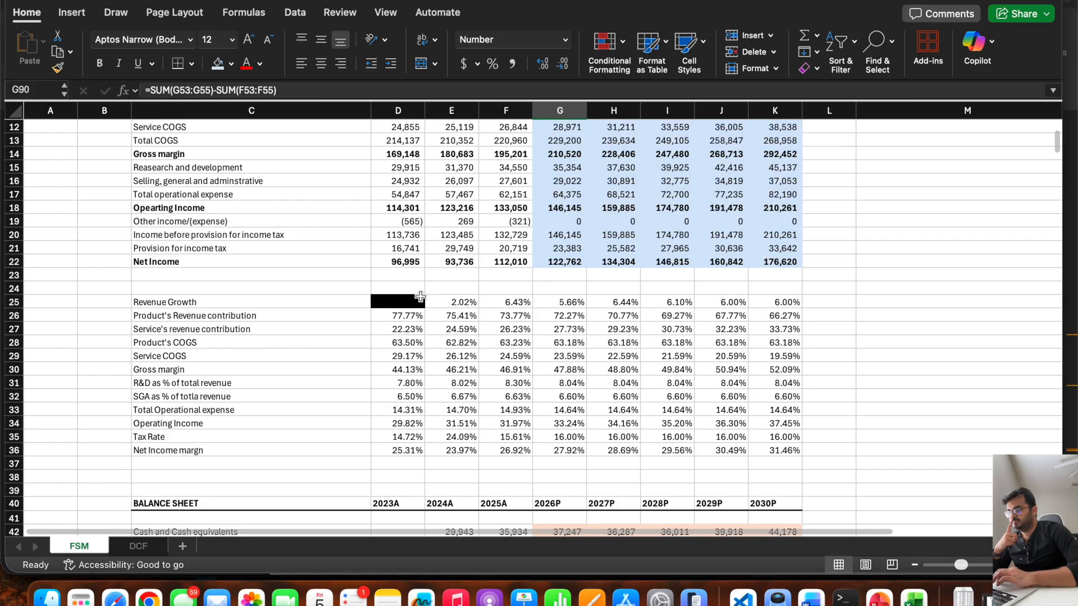
{"action": "scroll", "coordinate": [420, 296], "scroll_direction": "up", "scroll_amount": 5}
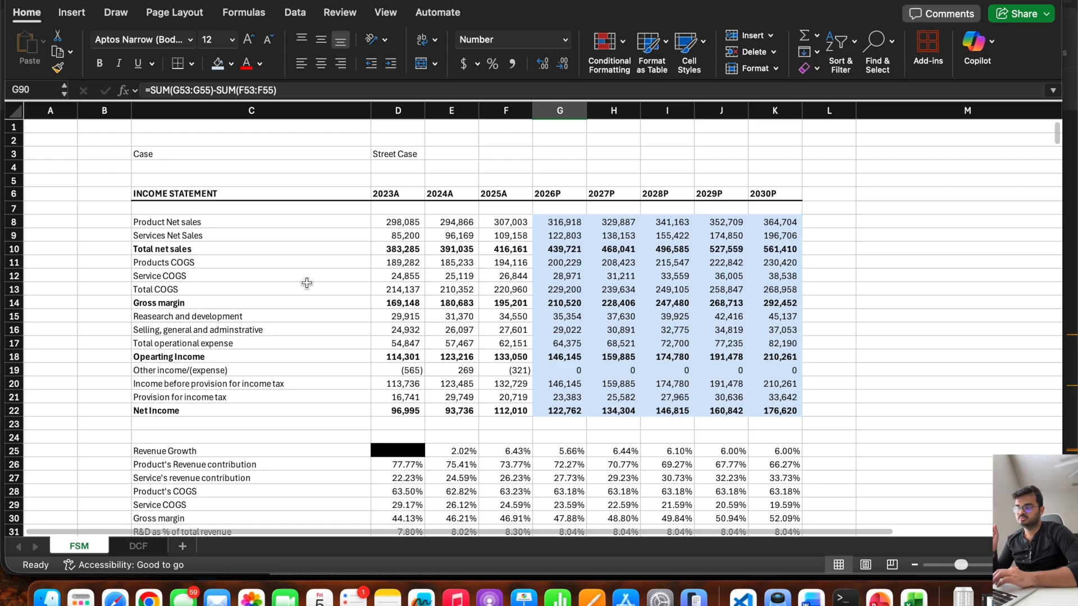
{"action": "left_click", "coordinate": [393, 157]}
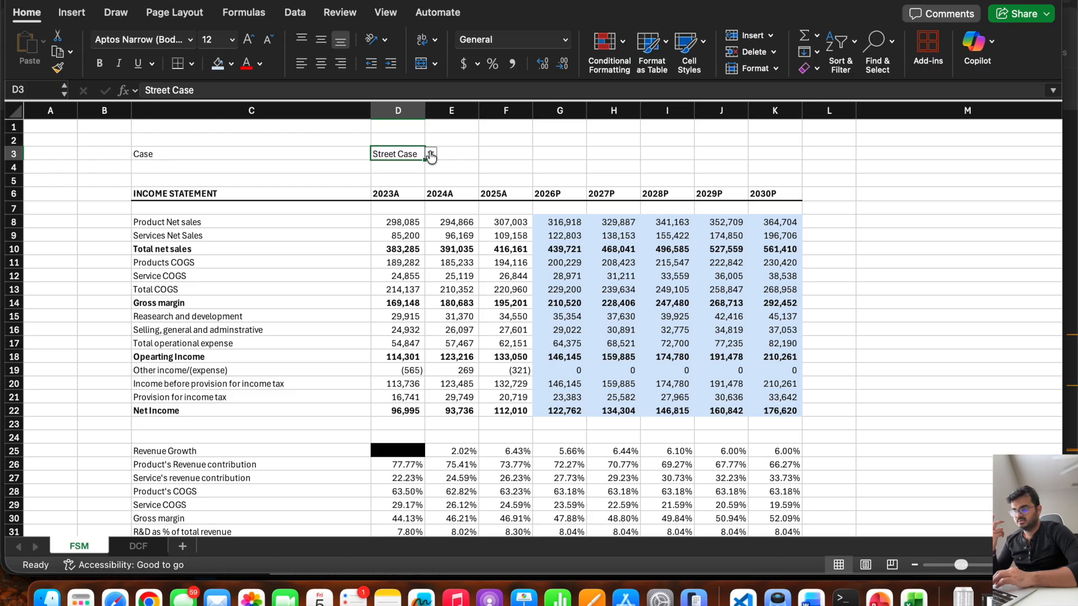
{"action": "left_click_drag", "start_coordinate": [564, 410], "coordinate": [782, 410]}
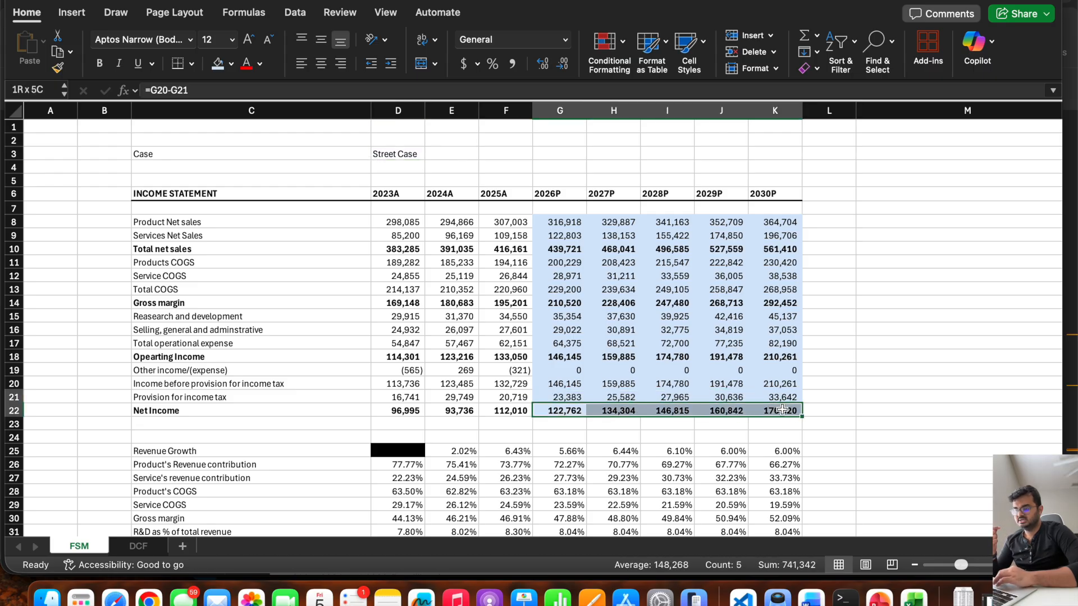
{"action": "left_click", "coordinate": [570, 413]}
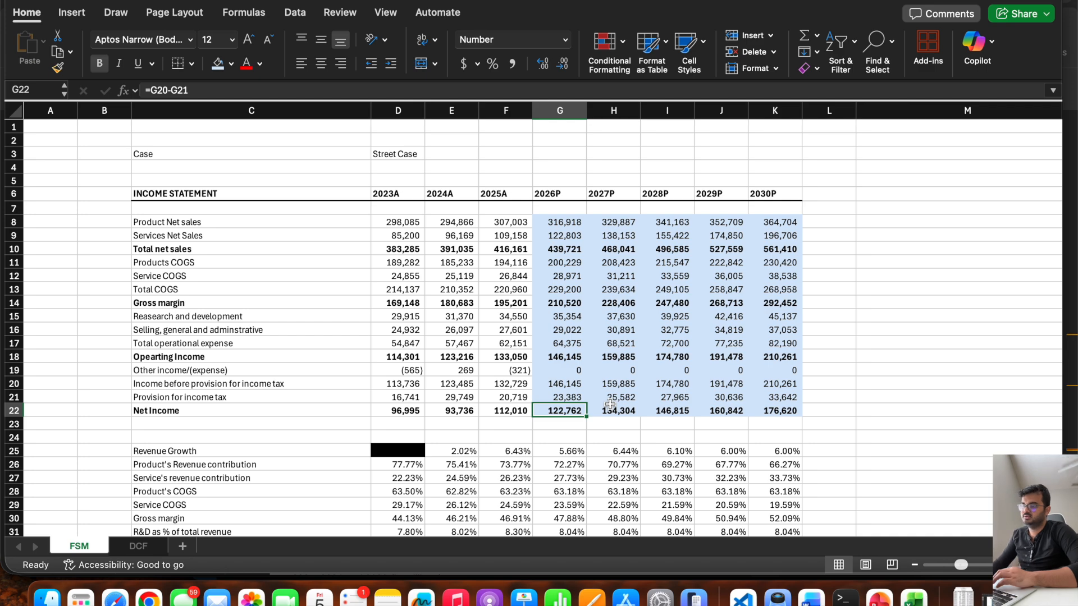
Try the Bull Case in D3 of the FSM sheet and restore the Street Case.
{"action": "left_click", "coordinate": [413, 155]}
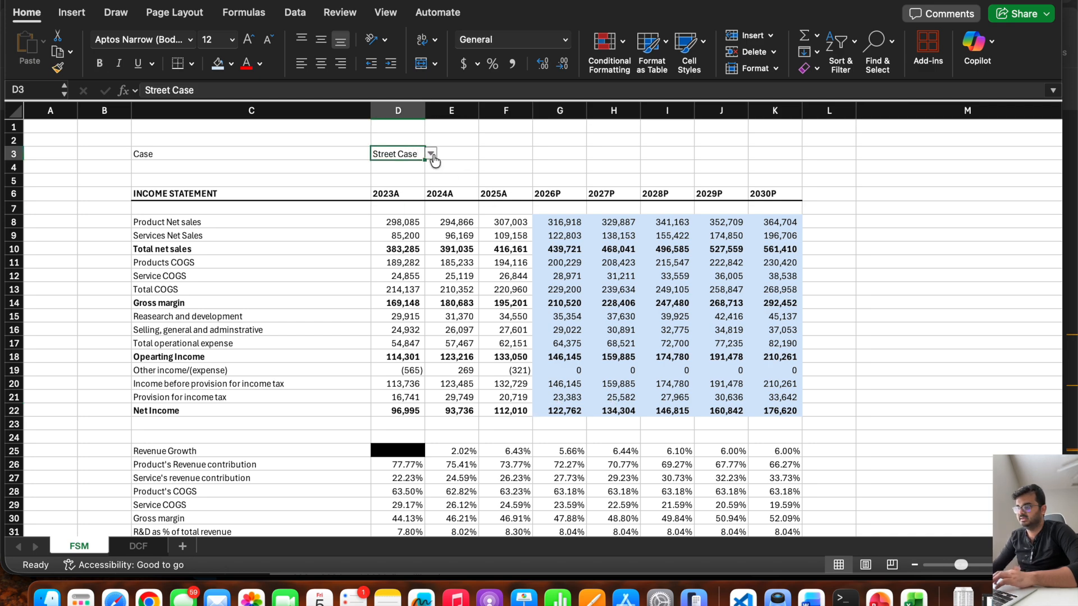
{"action": "left_click", "coordinate": [430, 153]}
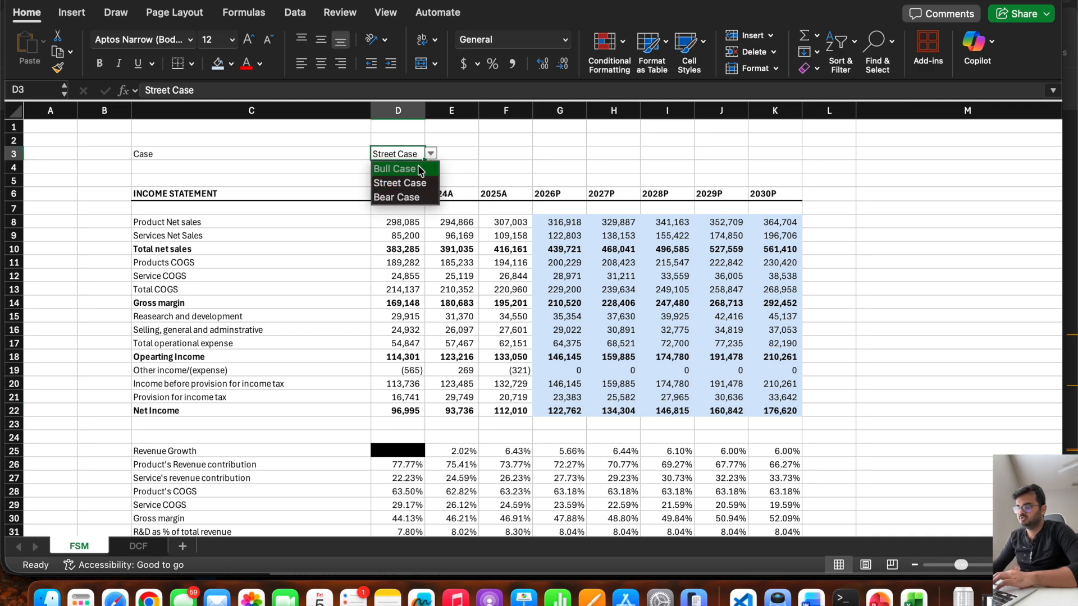
{"action": "left_click", "coordinate": [420, 169]}
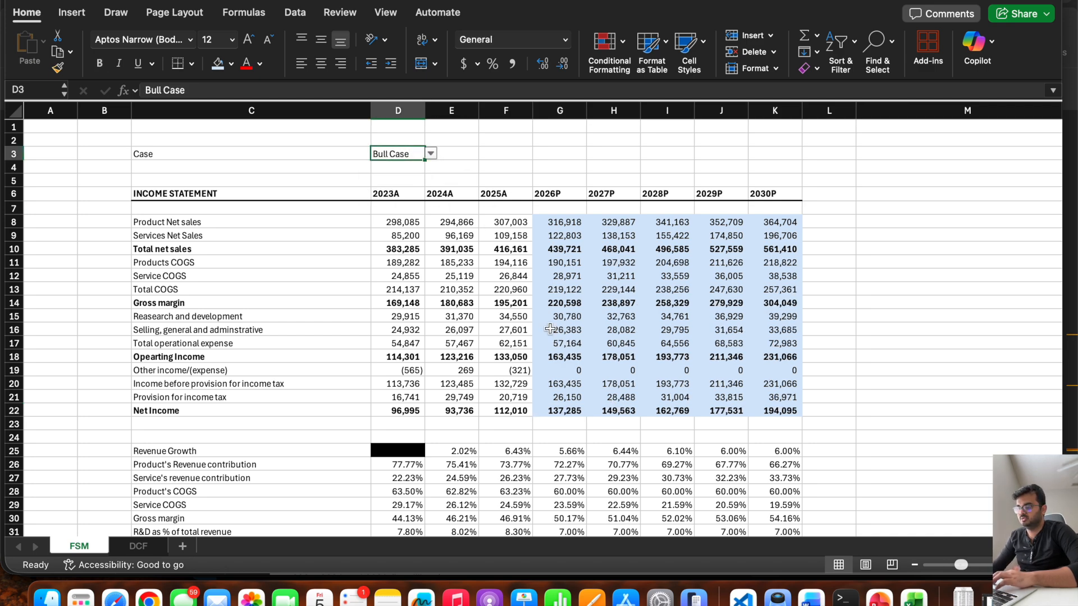
{"action": "left_click", "coordinate": [430, 154]}
{"action": "left_click", "coordinate": [402, 183]}
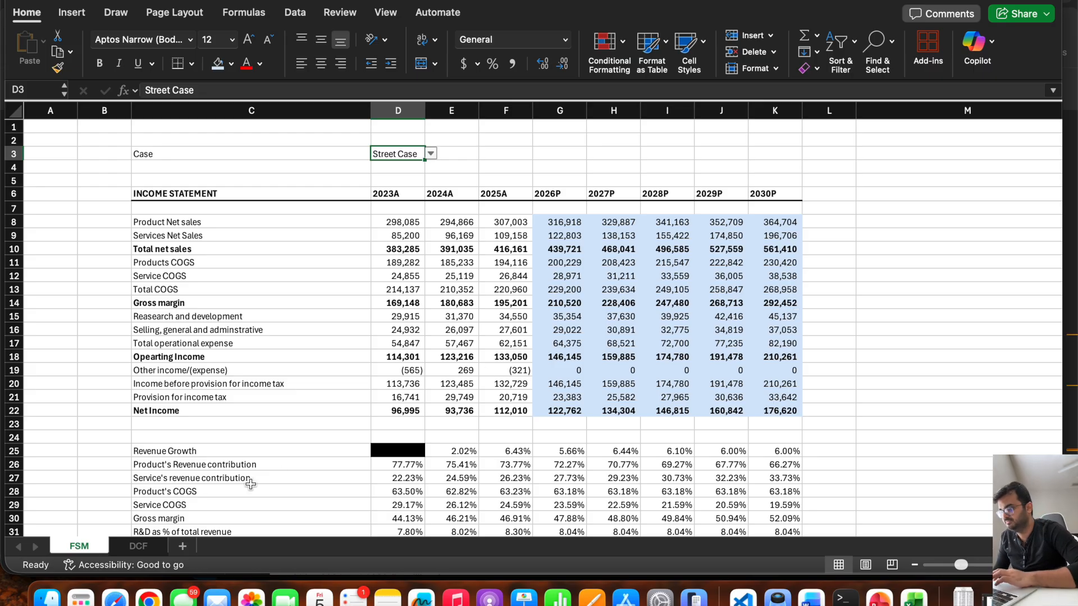
Check the Value of One share on the DCF sheet under the Street Case.
{"action": "left_click", "coordinate": [138, 547]}
{"action": "scroll", "coordinate": [287, 392], "scroll_direction": "down", "scroll_amount": 20}
{"action": "scroll", "coordinate": [297, 385], "scroll_direction": "up", "scroll_amount": 4}
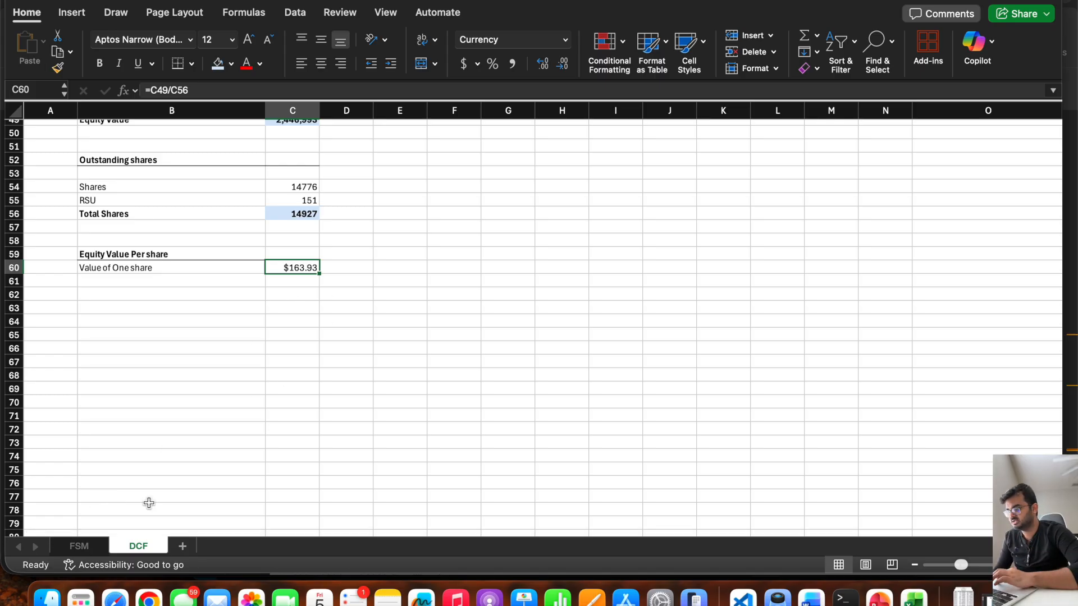
Set the case in D3 of the FSM sheet to Bull Case and check the Value of One share on the DCF sheet.
{"action": "left_click", "coordinate": [81, 548]}
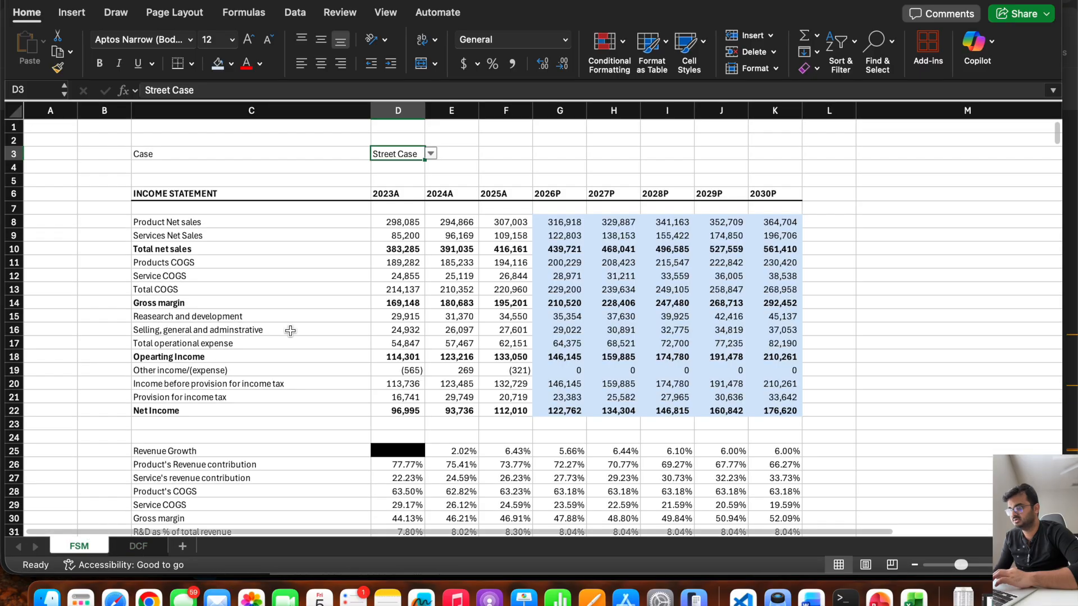
{"action": "left_click", "coordinate": [430, 154]}
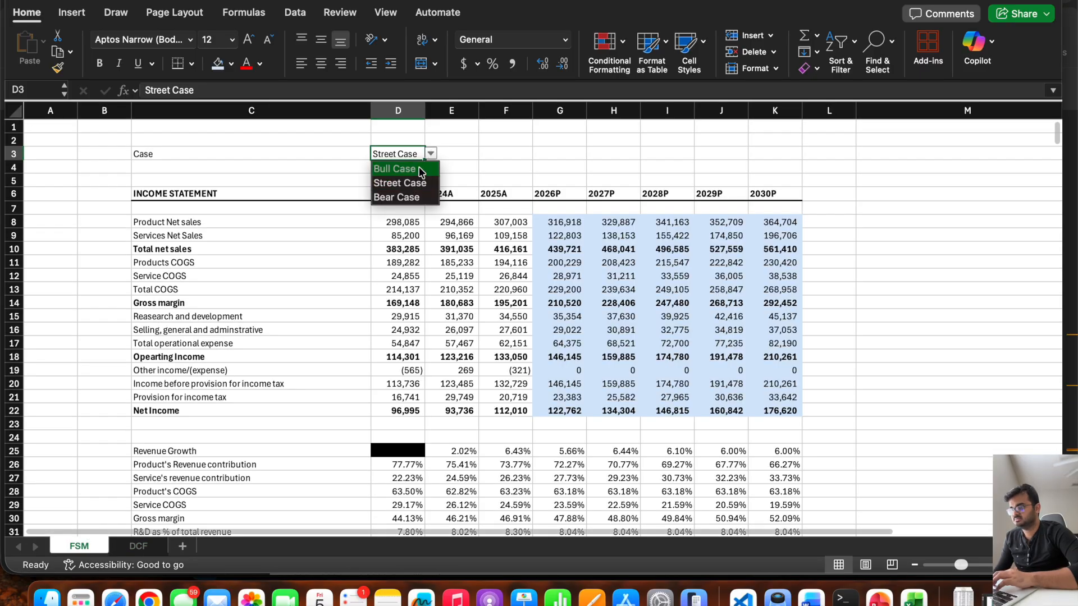
{"action": "left_click", "coordinate": [415, 169]}
{"action": "left_click", "coordinate": [138, 547]}
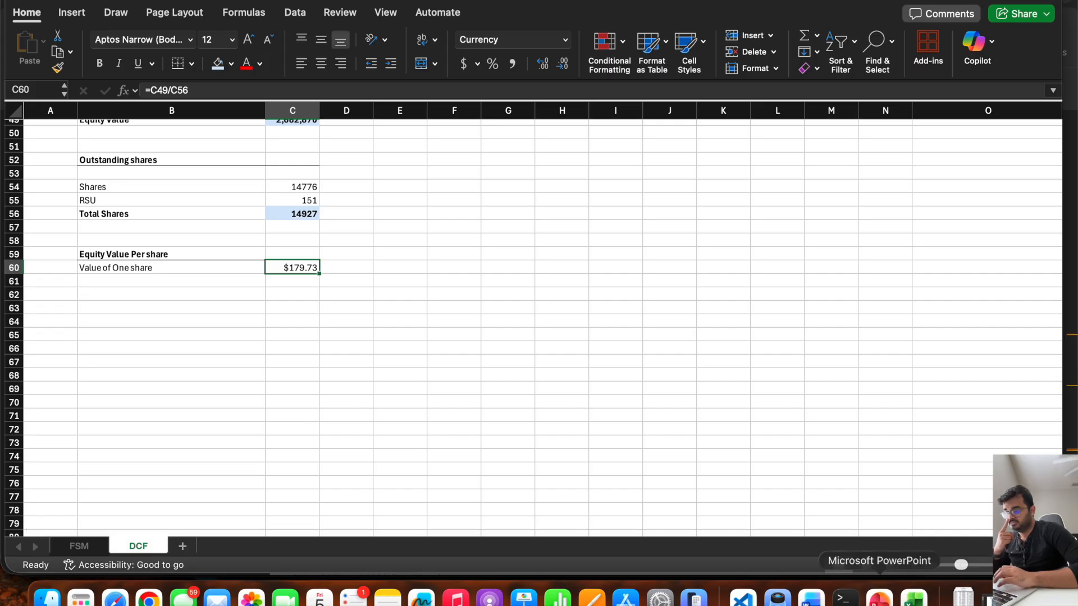
{"action": "left_click", "coordinate": [115, 337]}
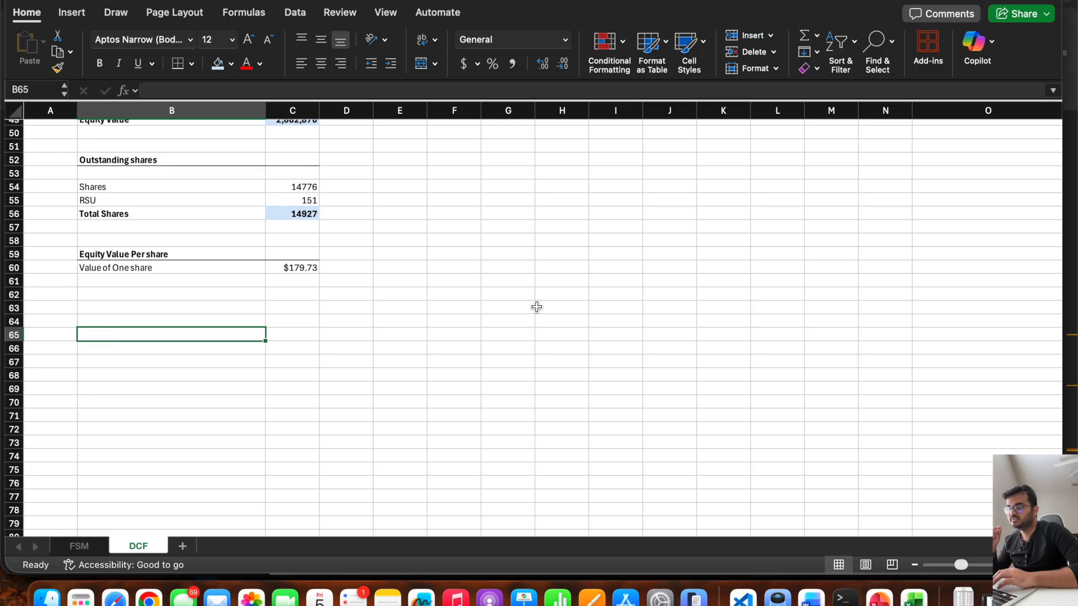
Examine the cash flow projections, WACC calculation, terminal value and per-share valuation across the DCF sheet.
{"action": "scroll", "coordinate": [588, 234], "scroll_direction": "up", "scroll_amount": 15}
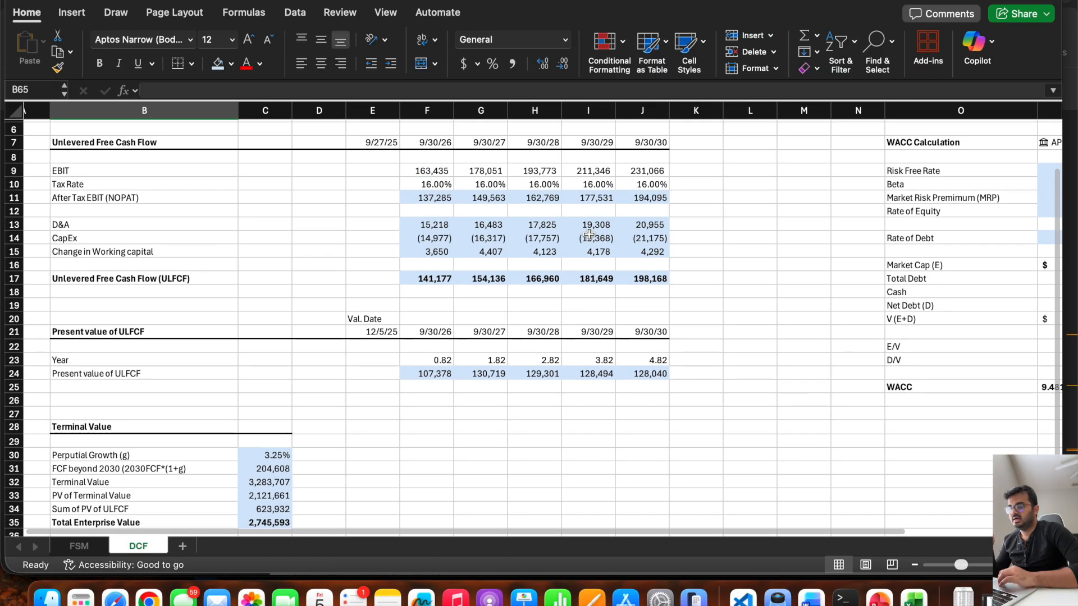
{"action": "scroll", "coordinate": [589, 234], "scroll_direction": "right", "scroll_amount": 3}
{"action": "scroll", "coordinate": [588, 234], "scroll_direction": "right", "scroll_amount": 1}
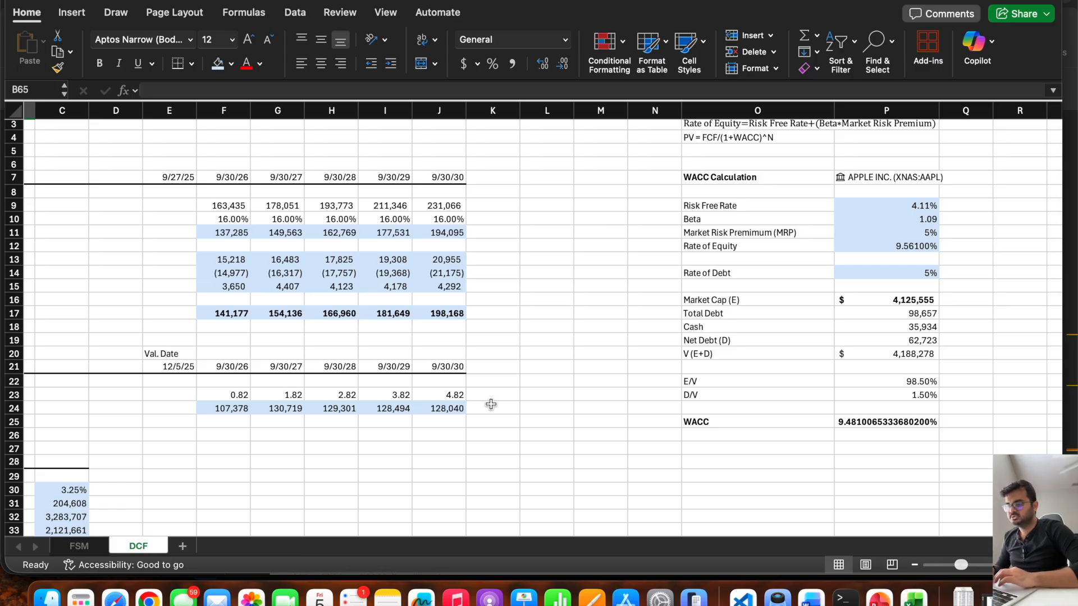
{"action": "scroll", "coordinate": [491, 404], "scroll_direction": "down", "scroll_amount": 12}
{"action": "scroll", "coordinate": [491, 404], "scroll_direction": "left", "scroll_amount": 3}
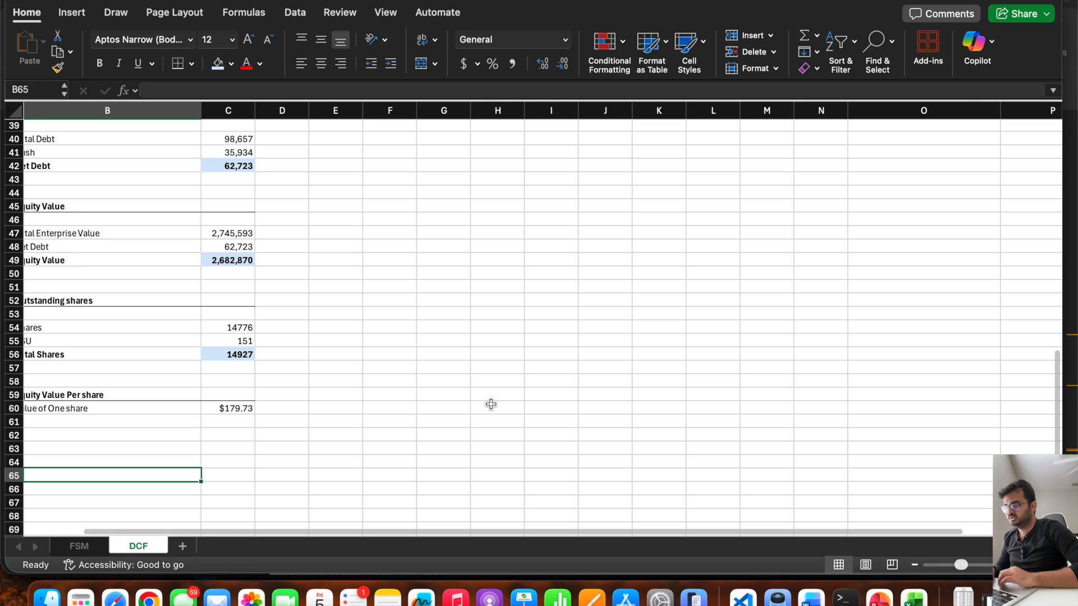
{"action": "scroll", "coordinate": [491, 404], "scroll_direction": "up", "scroll_amount": 3}
{"action": "scroll", "coordinate": [490, 404], "scroll_direction": "right", "scroll_amount": 1}
{"action": "scroll", "coordinate": [491, 404], "scroll_direction": "down", "scroll_amount": 4}
{"action": "scroll", "coordinate": [491, 404], "scroll_direction": "left", "scroll_amount": 1}
{"action": "scroll", "coordinate": [491, 405], "scroll_direction": "up", "scroll_amount": 4}
{"action": "scroll", "coordinate": [490, 405], "scroll_direction": "right", "scroll_amount": 1}
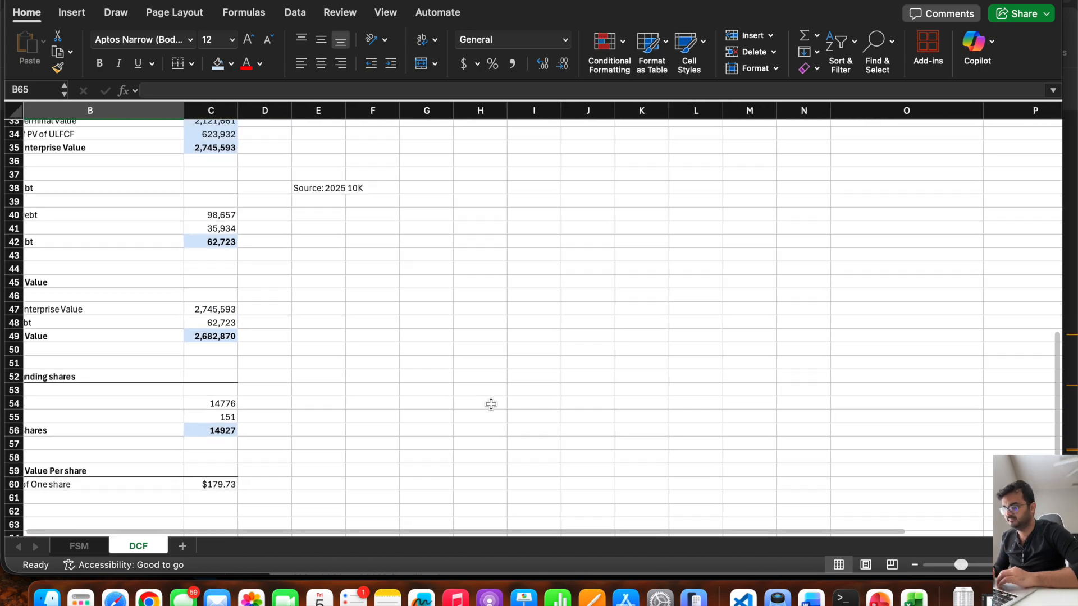
{"action": "scroll", "coordinate": [490, 404], "scroll_direction": "down", "scroll_amount": 2}
{"action": "scroll", "coordinate": [490, 404], "scroll_direction": "left", "scroll_amount": 1}
{"action": "scroll", "coordinate": [560, 272], "scroll_direction": "up", "scroll_amount": 3}
{"action": "scroll", "coordinate": [561, 272], "scroll_direction": "right", "scroll_amount": 1}
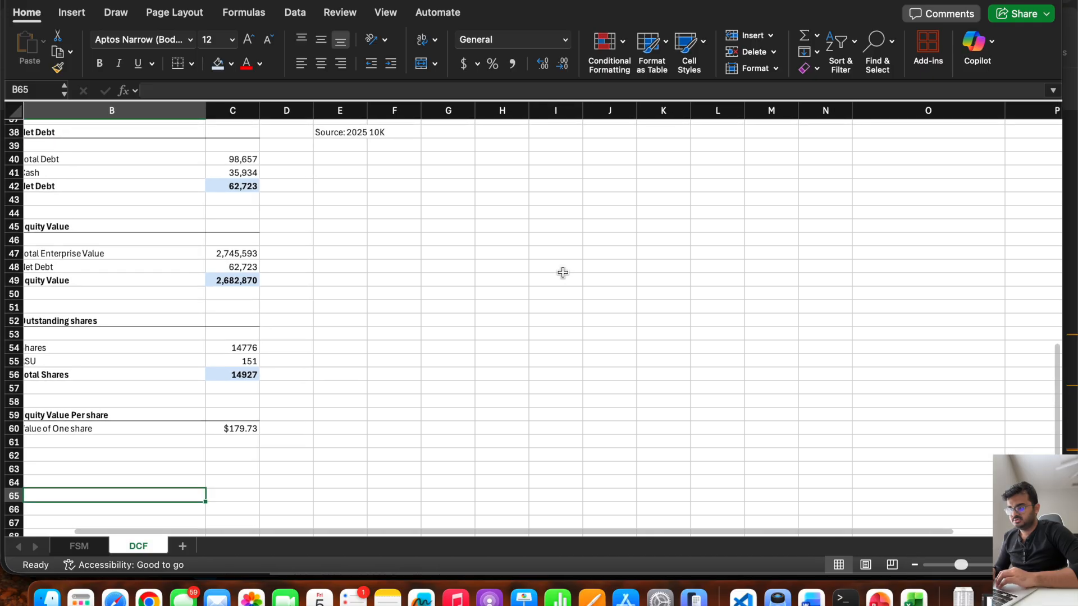
Merge and center I43:N43 on the DCF sheet and enter the bold heading "SENSITIVITY ANALYSIS".
{"action": "scroll", "coordinate": [560, 272], "scroll_direction": "right", "scroll_amount": 1}
{"action": "left_click", "coordinate": [521, 253]}
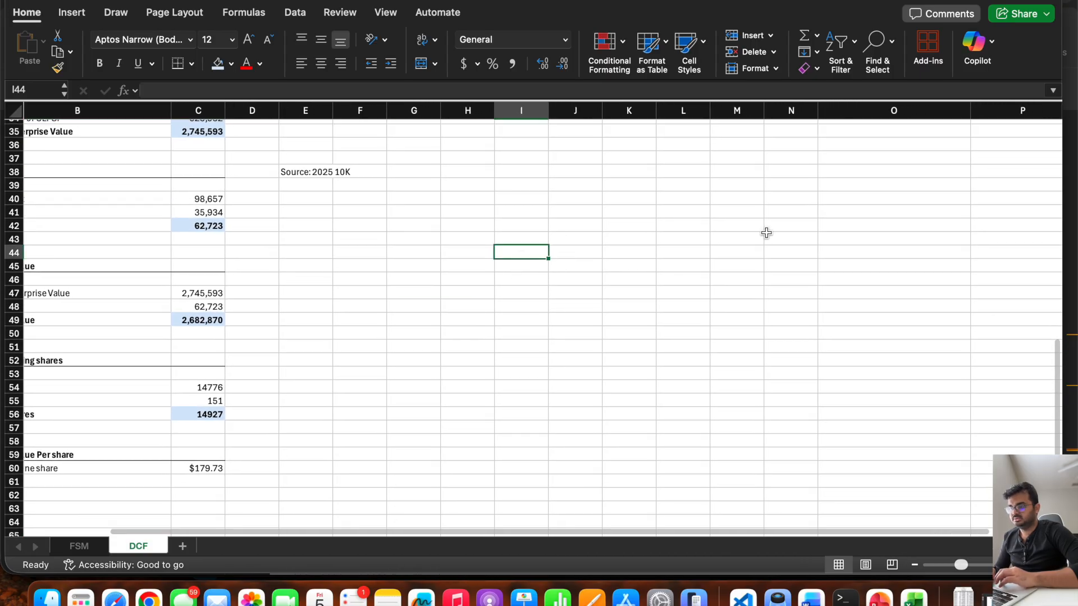
{"action": "left_click_drag", "start_coordinate": [517, 241], "coordinate": [789, 238]}
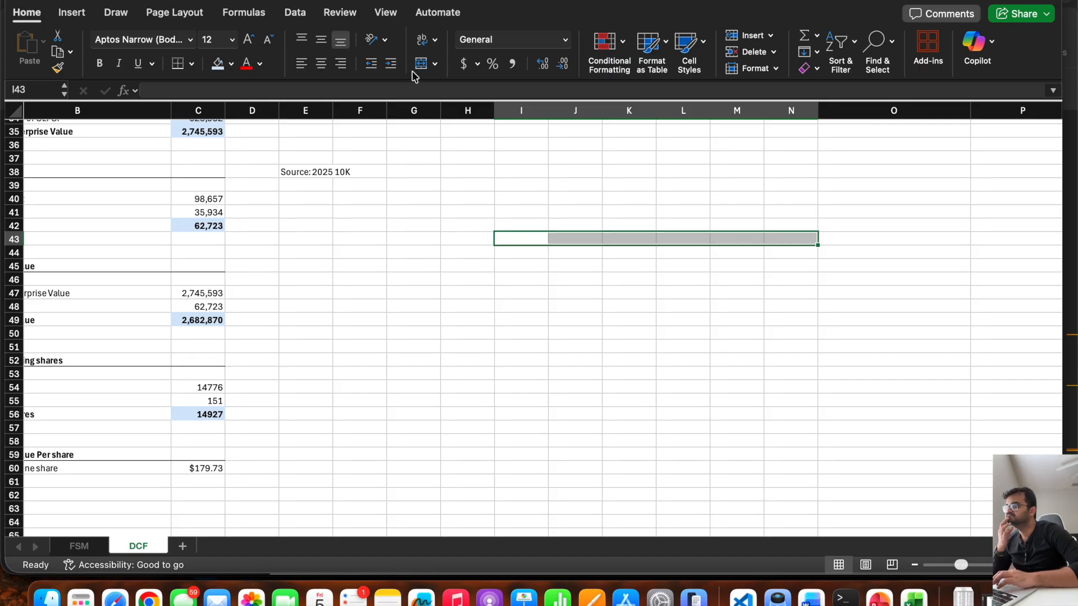
{"action": "left_click", "coordinate": [422, 64]}
{"action": "type", "text": "SE"}
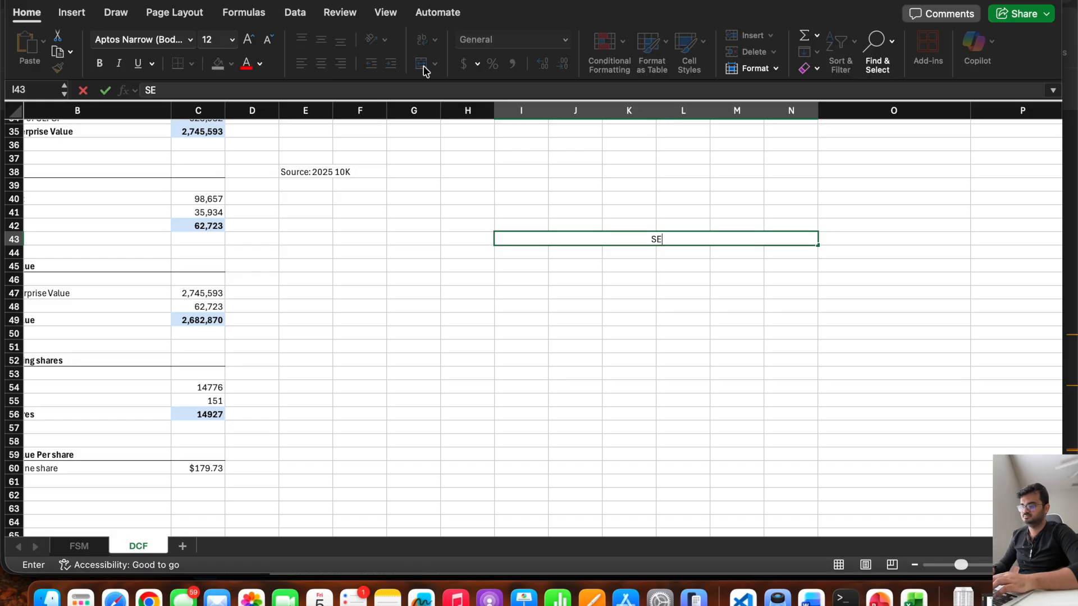
{"action": "type", "text": "NSITI"}
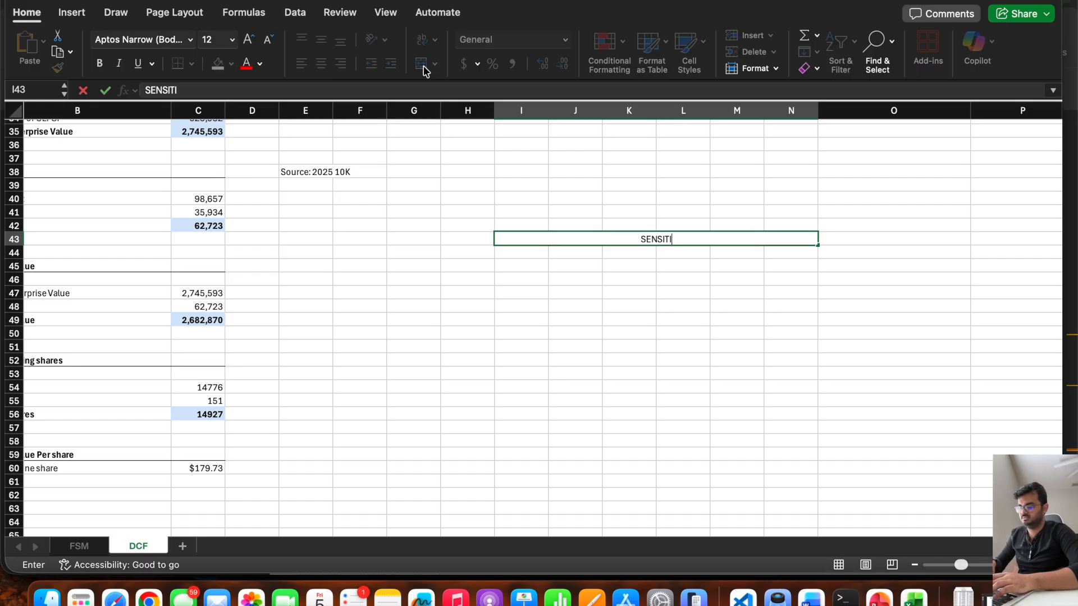
{"action": "type", "text": "VITY ANALYSIS"}
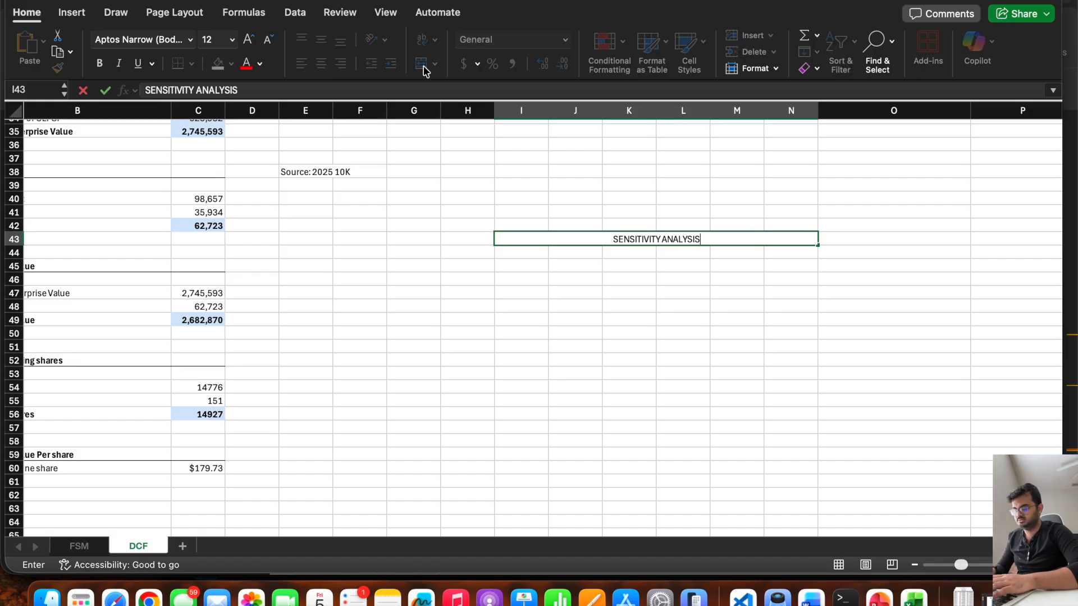
{"action": "key", "text": "super+a"}
{"action": "key", "text": "super+b"}
{"action": "key", "text": "Return"}
{"action": "key", "text": "Return"}
{"action": "key", "text": "Return"}
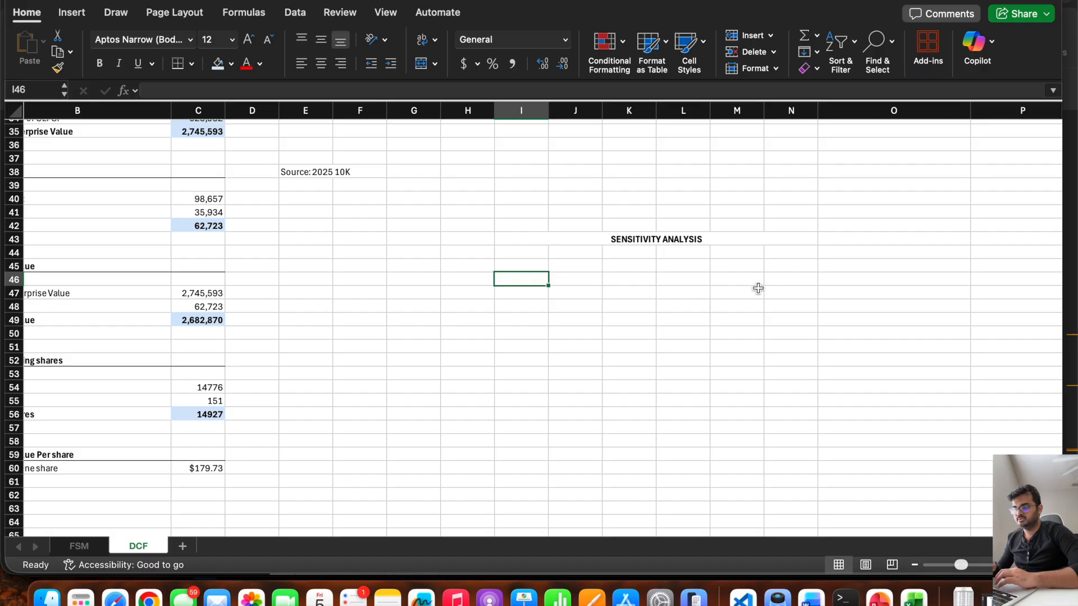
Try a perpetual growth rate of 4% in C30 and check the Value of One share in C60.
{"action": "scroll", "coordinate": [218, 334], "scroll_direction": "up", "scroll_amount": 10}
{"action": "scroll", "coordinate": [218, 334], "scroll_direction": "left", "scroll_amount": 2}
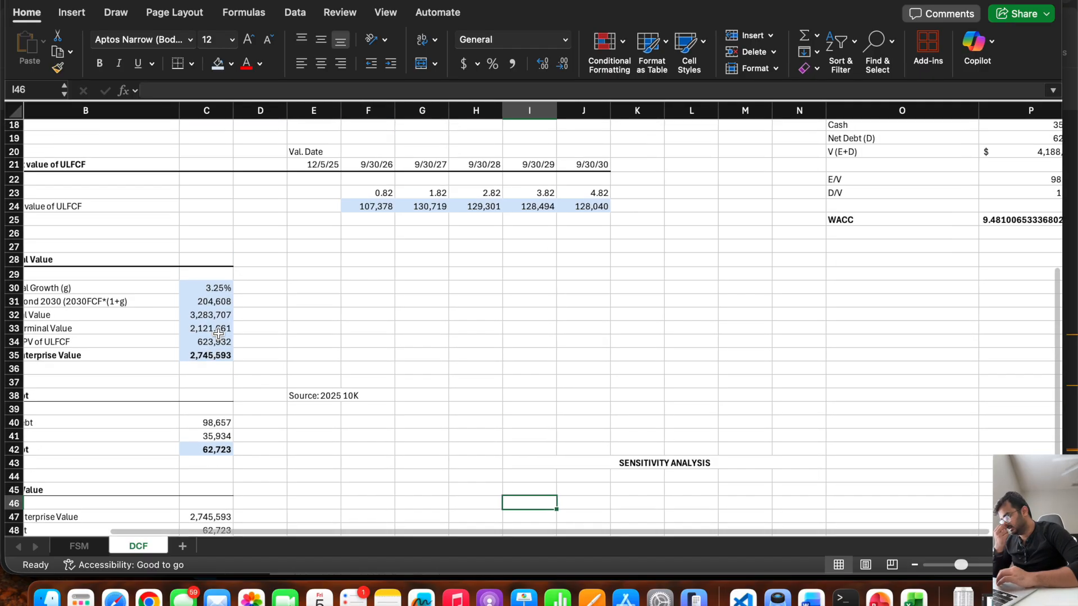
{"action": "scroll", "coordinate": [252, 348], "scroll_direction": "right", "scroll_amount": 1}
{"action": "left_click", "coordinate": [260, 364]}
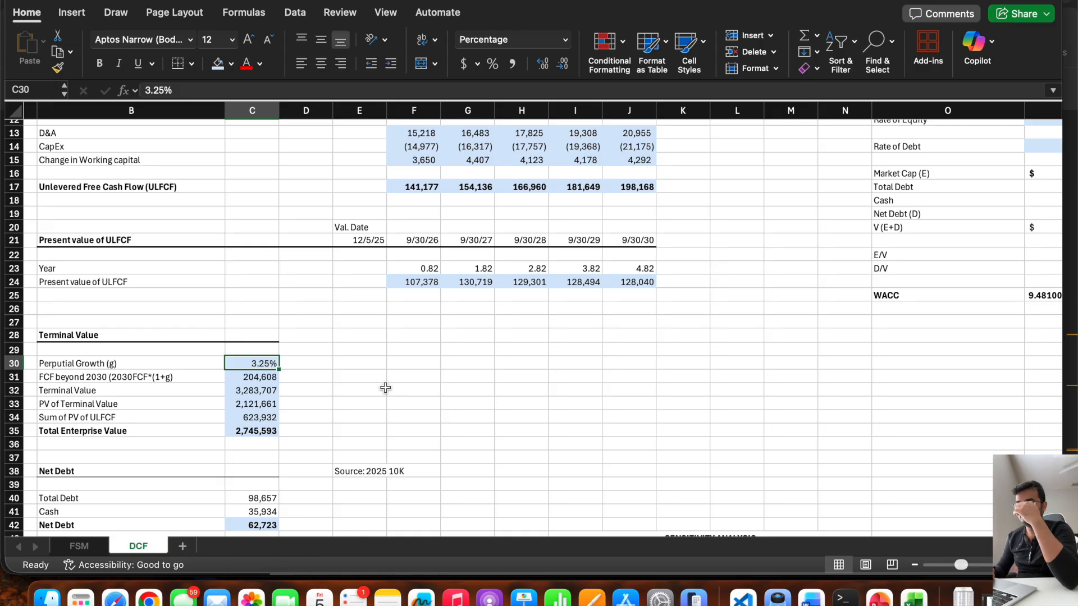
{"action": "scroll", "coordinate": [313, 409], "scroll_direction": "down", "scroll_amount": 5}
{"action": "scroll", "coordinate": [315, 411], "scroll_direction": "left", "scroll_amount": 1}
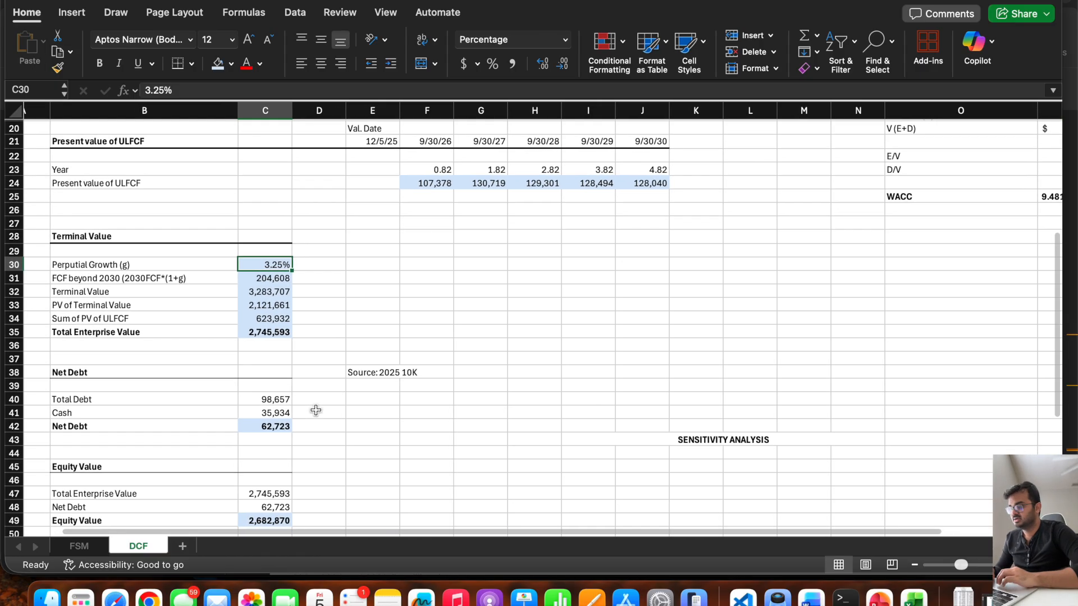
{"action": "scroll", "coordinate": [315, 411], "scroll_direction": "down", "scroll_amount": 10}
{"action": "scroll", "coordinate": [316, 411], "scroll_direction": "left", "scroll_amount": 1}
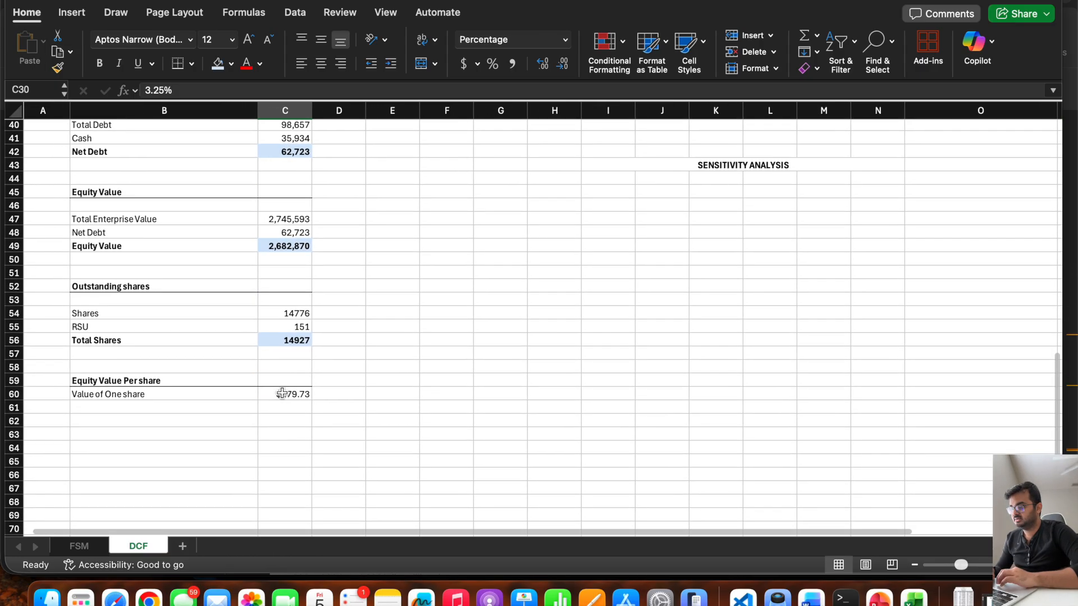
{"action": "scroll", "coordinate": [461, 359], "scroll_direction": "up", "scroll_amount": 4}
{"action": "scroll", "coordinate": [461, 360], "scroll_direction": "right", "scroll_amount": 1}
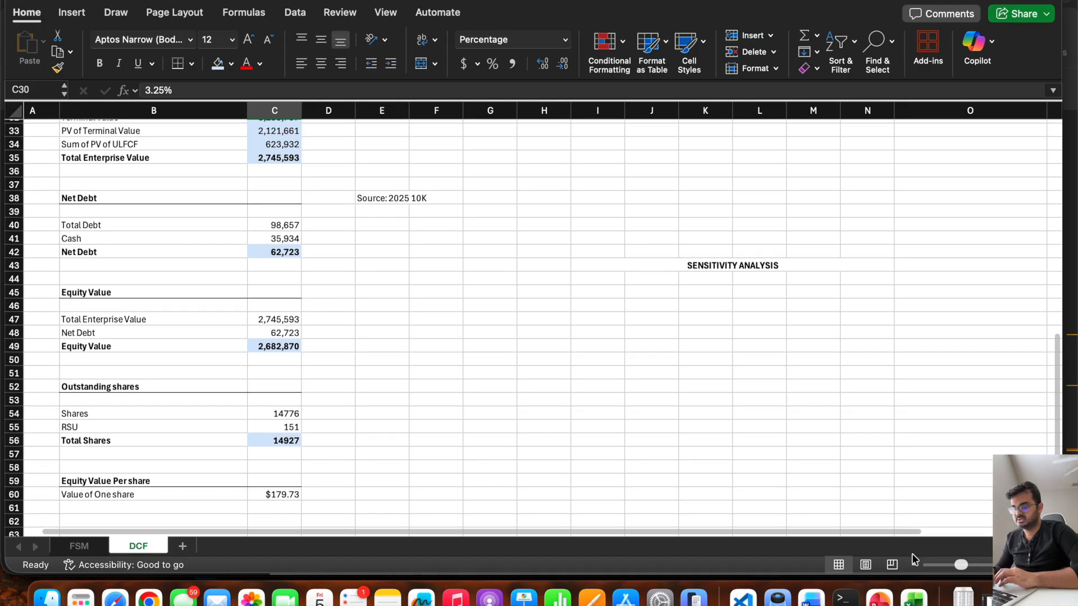
{"action": "left_click", "coordinate": [911, 566]}
{"action": "scroll", "coordinate": [524, 392], "scroll_direction": "up", "scroll_amount": 2}
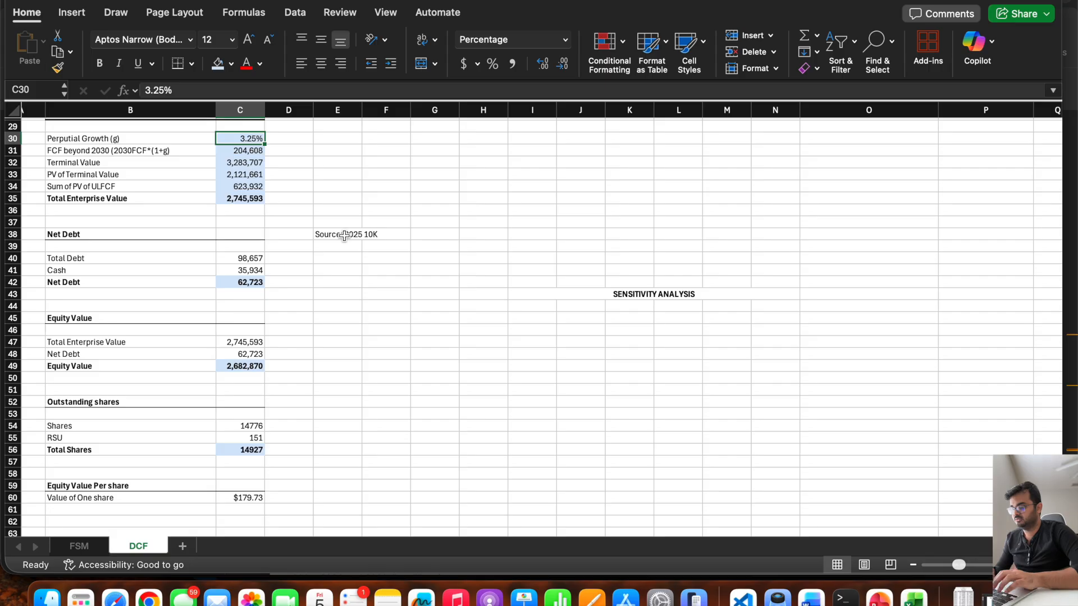
{"action": "type", "text": "4"}
{"action": "key", "text": "Return"}
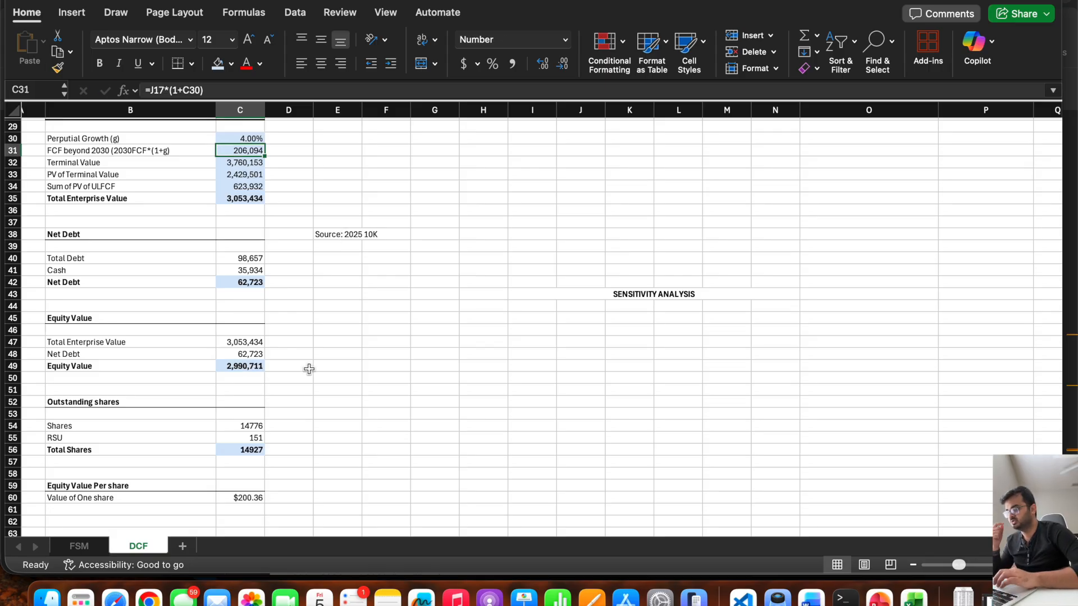
{"action": "left_click", "coordinate": [246, 498]}
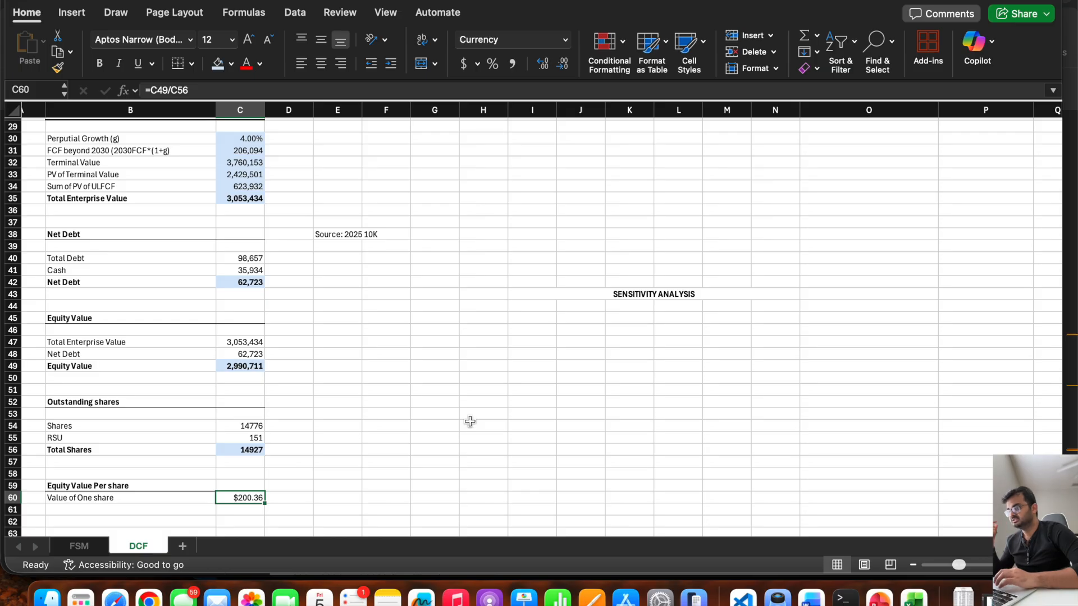
Try a perpetual growth rate of 3% in C30, check the Value of One share, and restore 3.25%.
{"action": "left_click", "coordinate": [232, 138]}
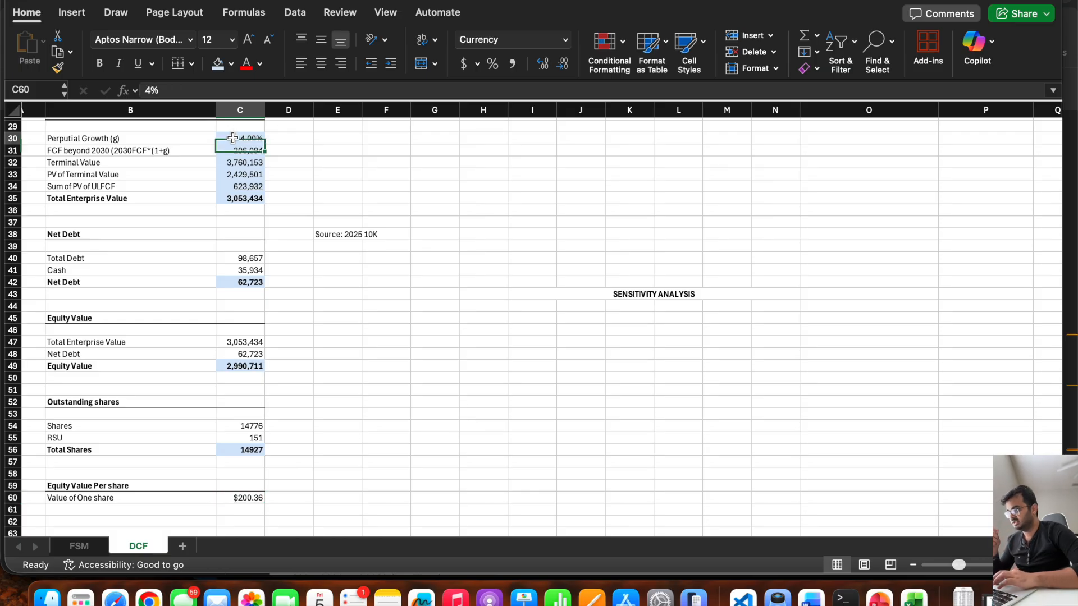
{"action": "type", "text": "3"}
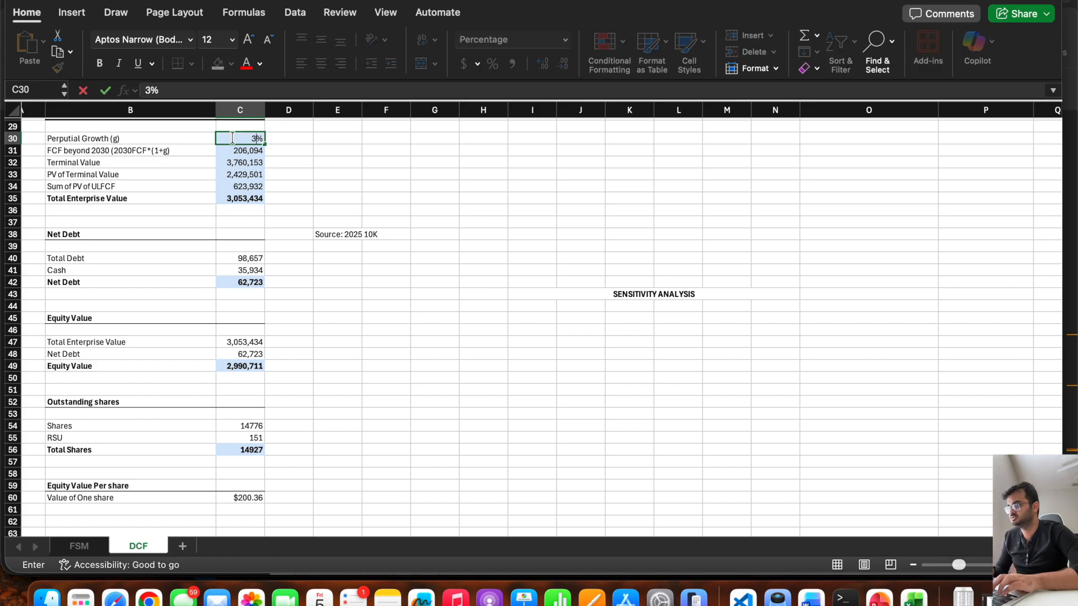
{"action": "key", "text": "Return"}
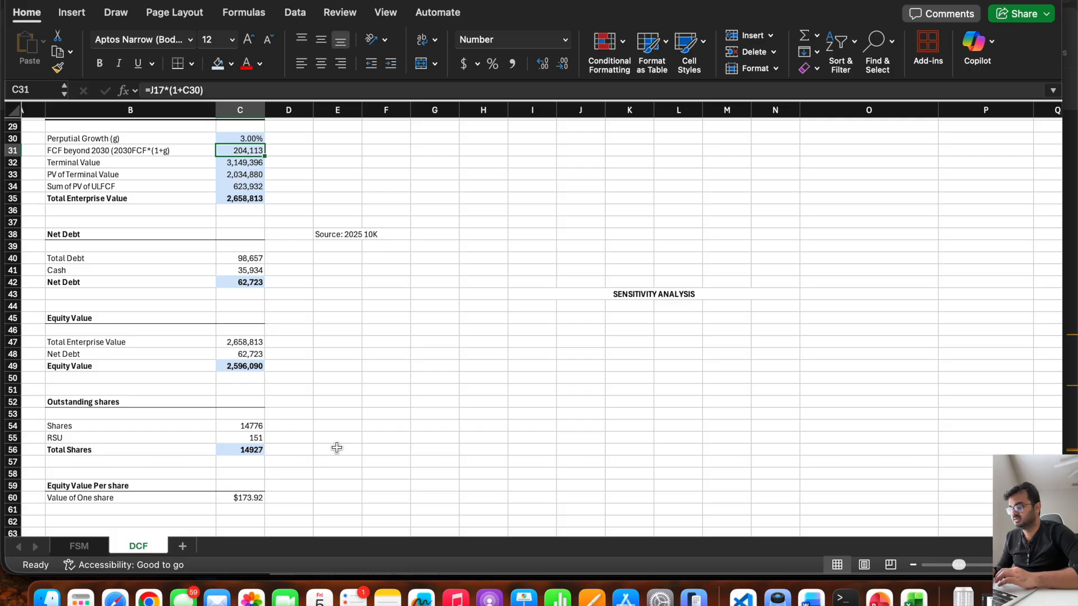
{"action": "key", "text": "Up"}
{"action": "type", "text": "5"}
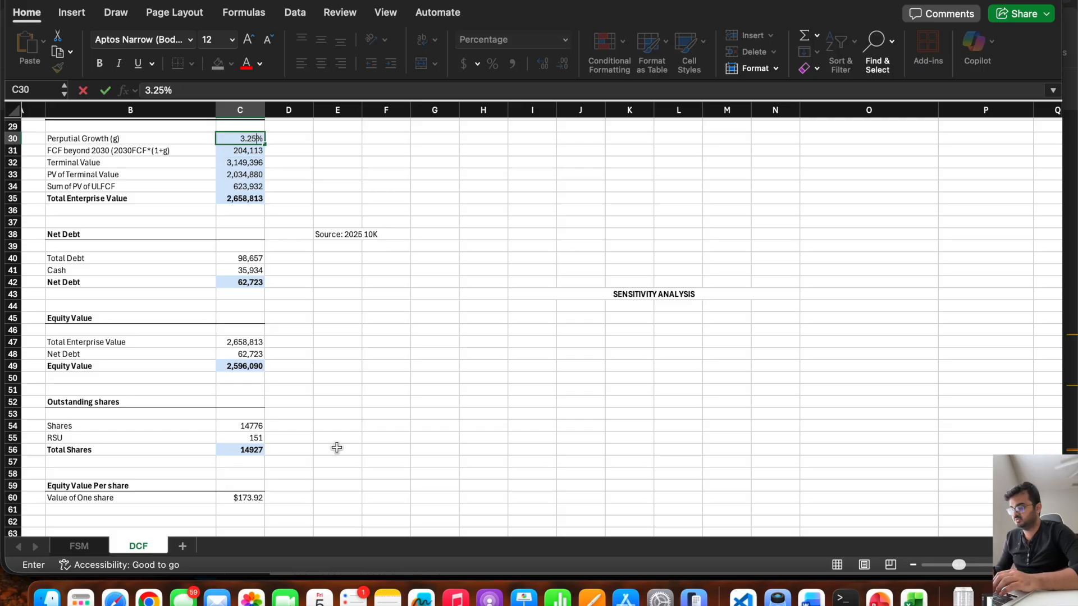
{"action": "key", "text": "Return"}
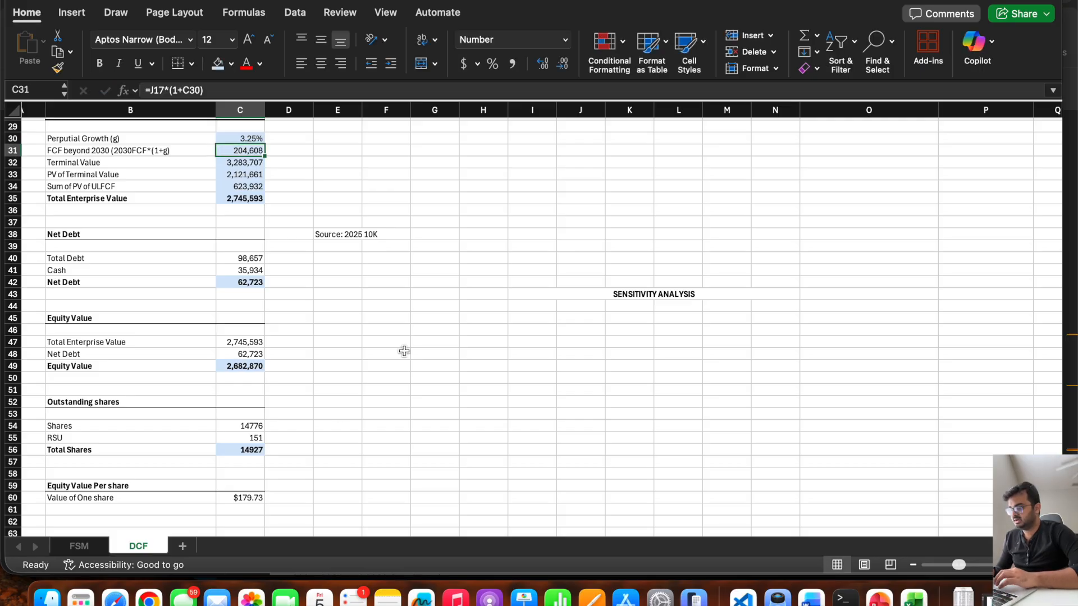
Try a market risk premium of 7% in P11, check the Value of One share, and undo the change.
{"action": "scroll", "coordinate": [404, 351], "scroll_direction": "up", "scroll_amount": 10}
{"action": "scroll", "coordinate": [404, 350], "scroll_direction": "right", "scroll_amount": 5}
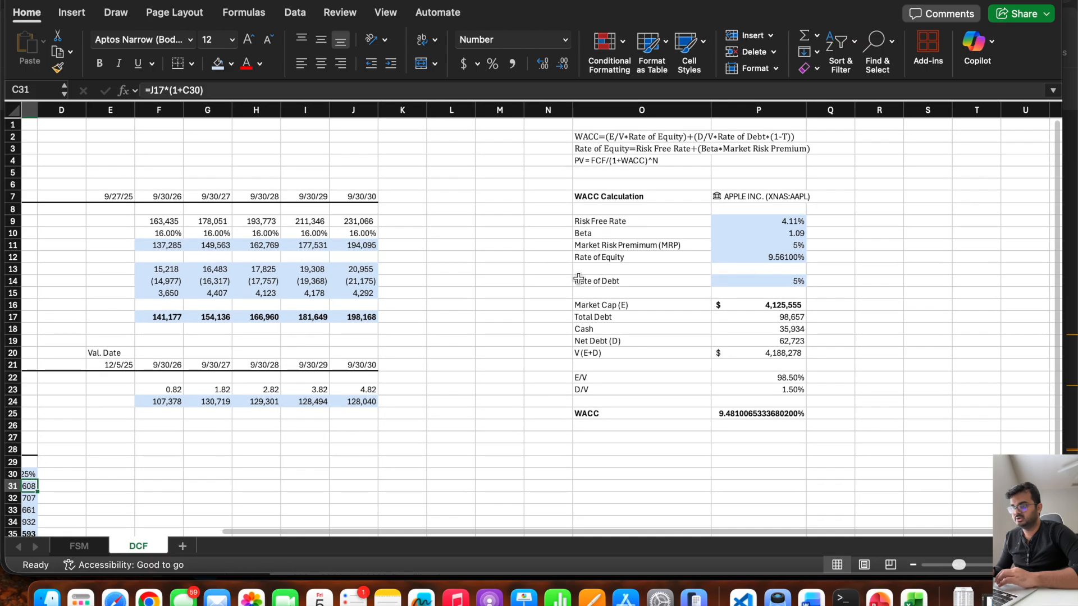
{"action": "left_click", "coordinate": [768, 270]}
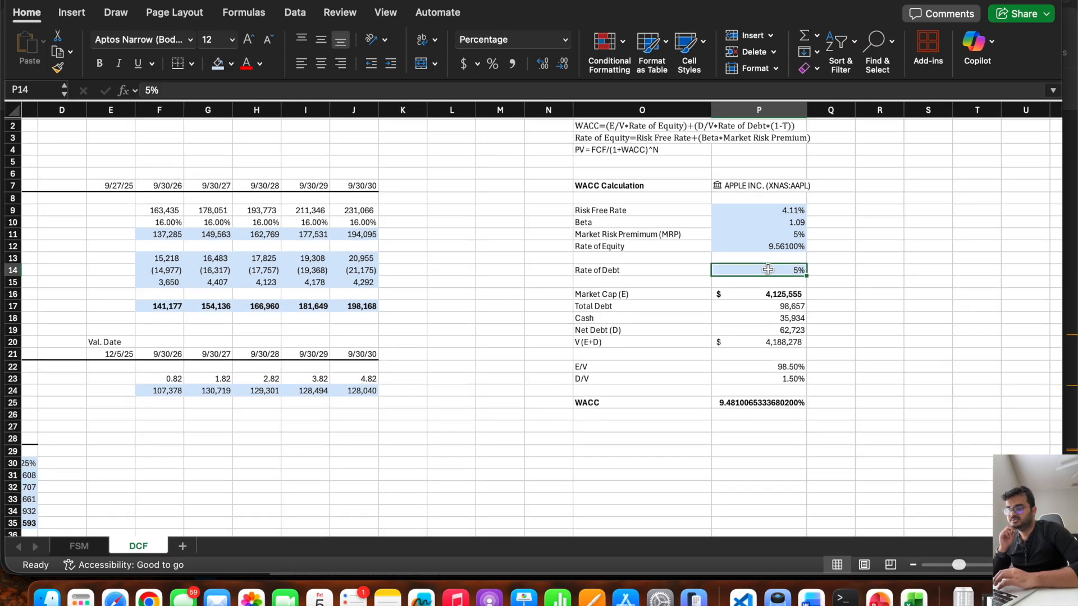
{"action": "left_click", "coordinate": [752, 235]}
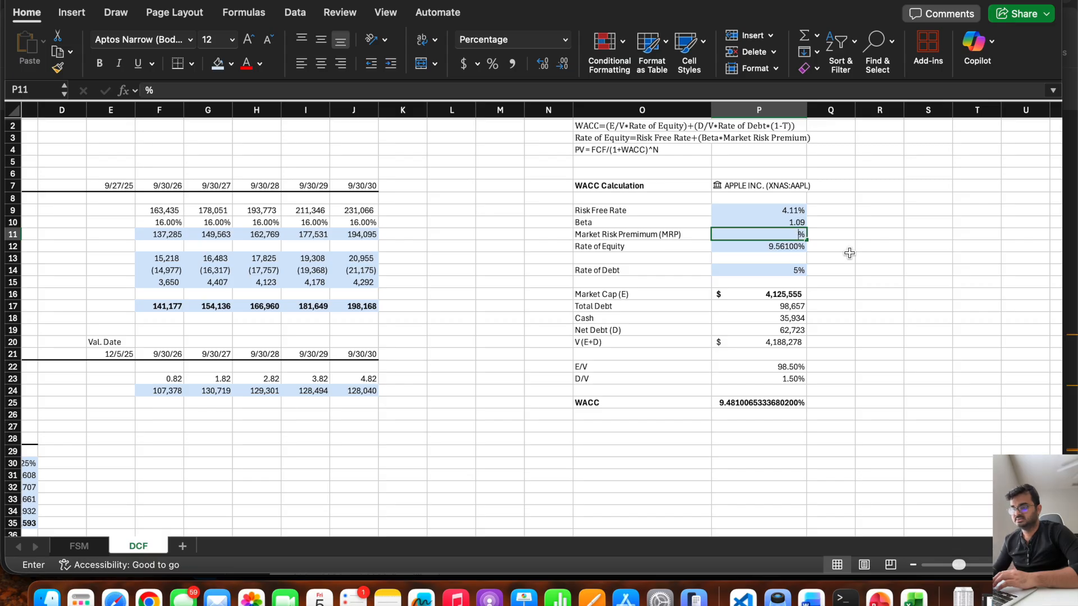
{"action": "type", "text": "7"}
{"action": "key", "text": "Return"}
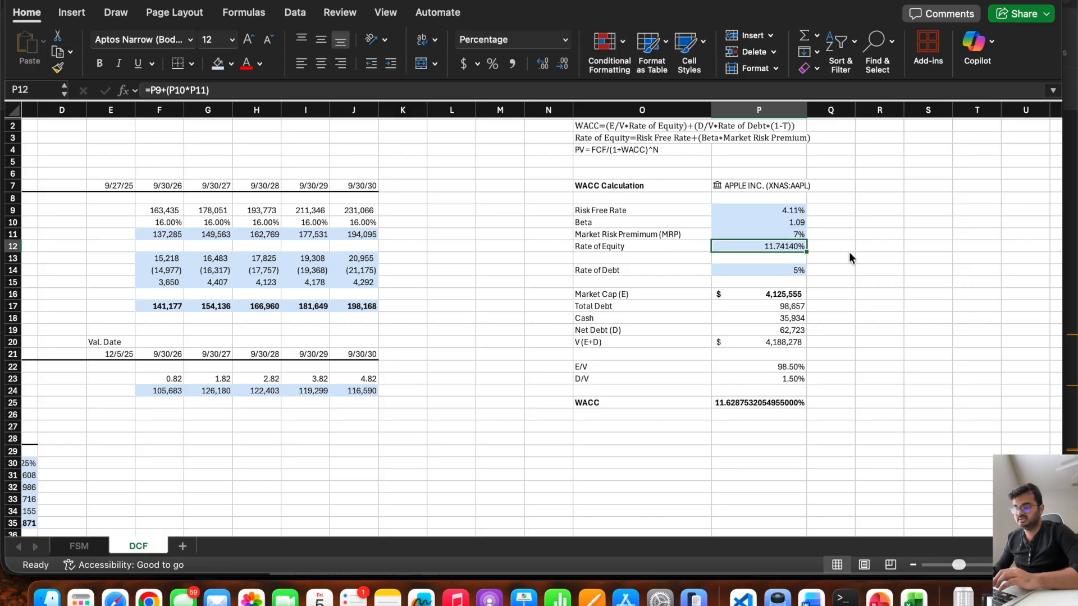
{"action": "scroll", "coordinate": [403, 366], "scroll_direction": "left", "scroll_amount": 3}
{"action": "scroll", "coordinate": [399, 363], "scroll_direction": "down", "scroll_amount": 15}
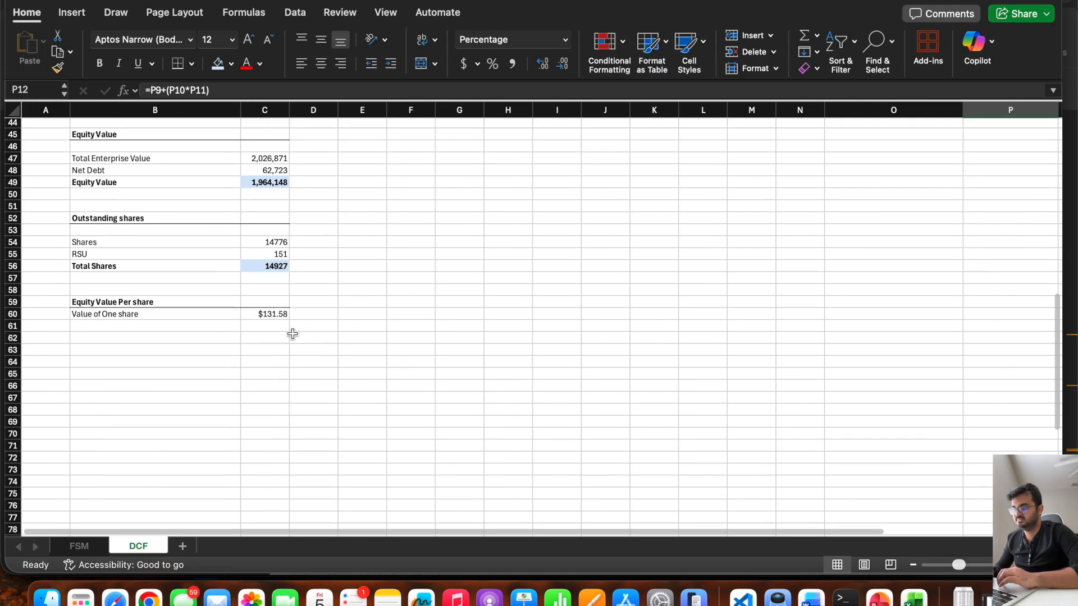
{"action": "scroll", "coordinate": [275, 325], "scroll_direction": "right", "scroll_amount": 1}
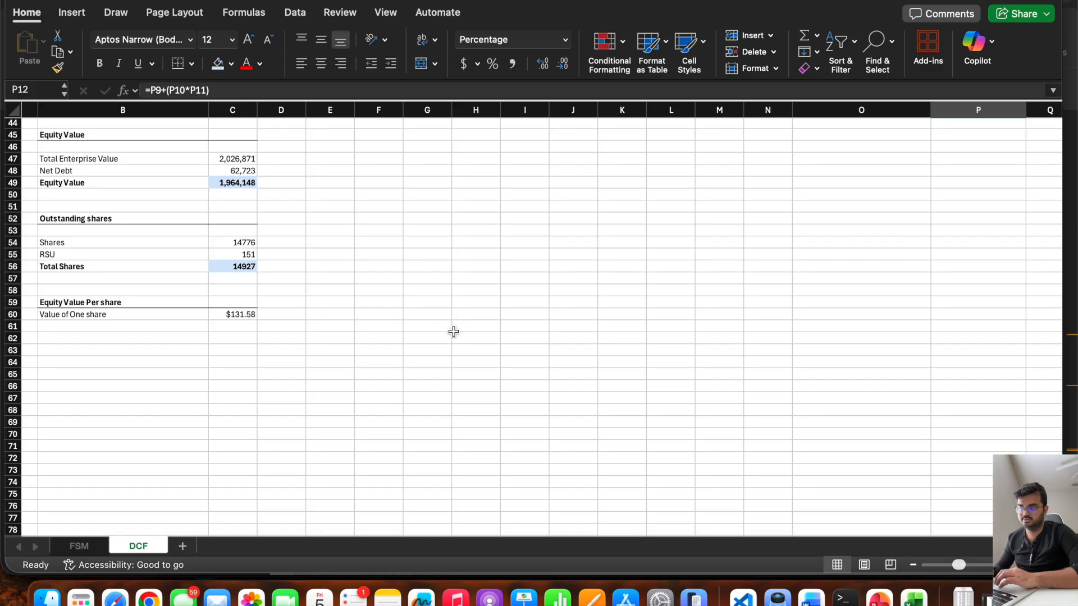
{"action": "key", "text": "super+z"}
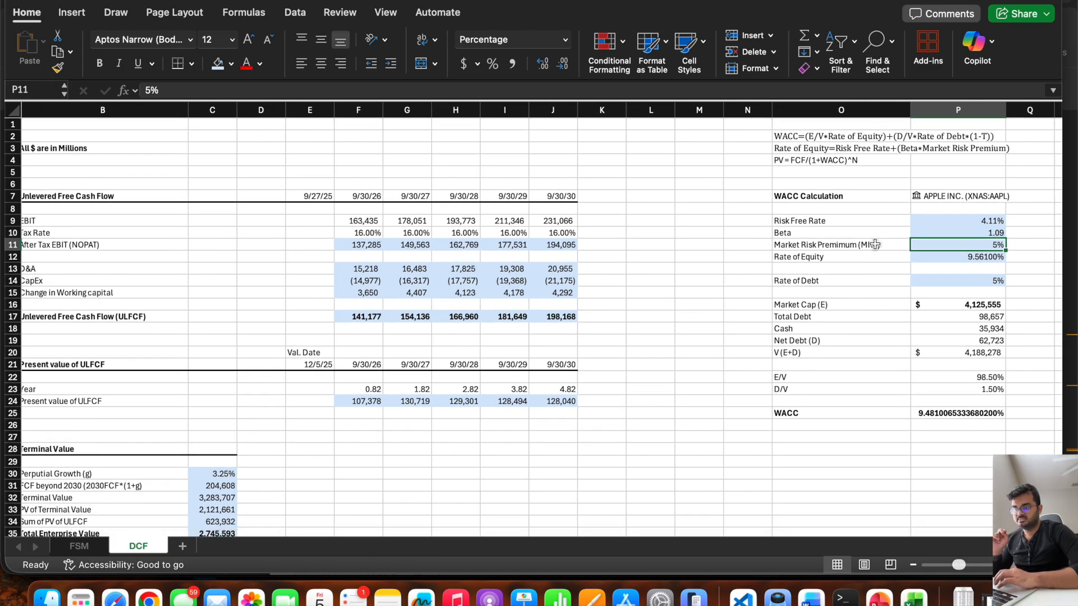
Review the market risk premium in O11:P11 and the perpetual growth rate in B30:C30 as sensitivity inputs.
{"action": "left_click_drag", "start_coordinate": [874, 244], "coordinate": [958, 244]}
{"action": "scroll", "coordinate": [458, 342], "scroll_direction": "left", "scroll_amount": 1}
{"action": "scroll", "coordinate": [458, 342], "scroll_direction": "down", "scroll_amount": 5}
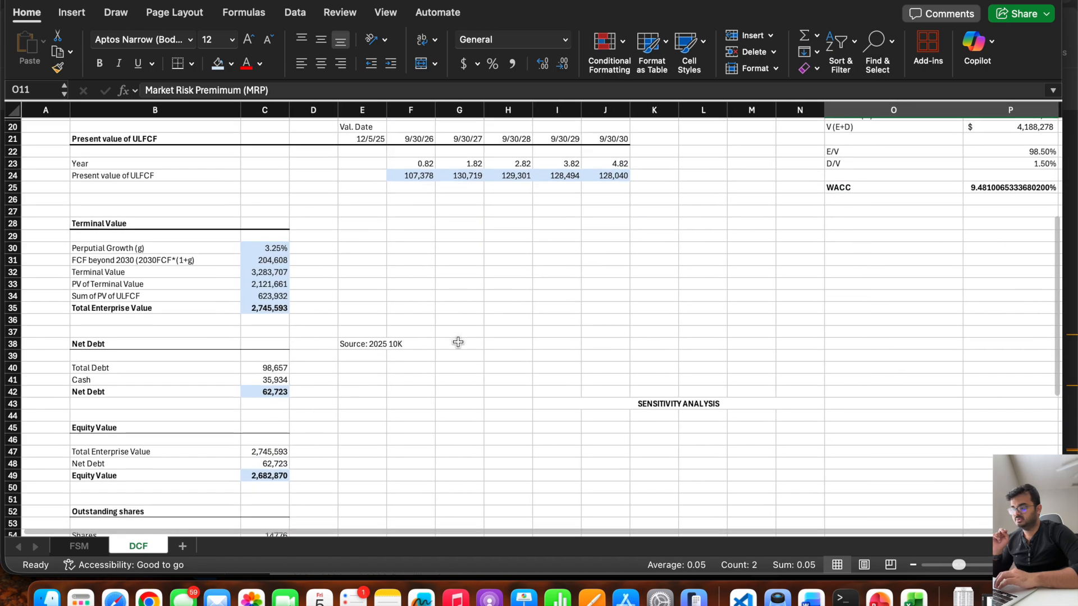
{"action": "left_click", "coordinate": [254, 250]}
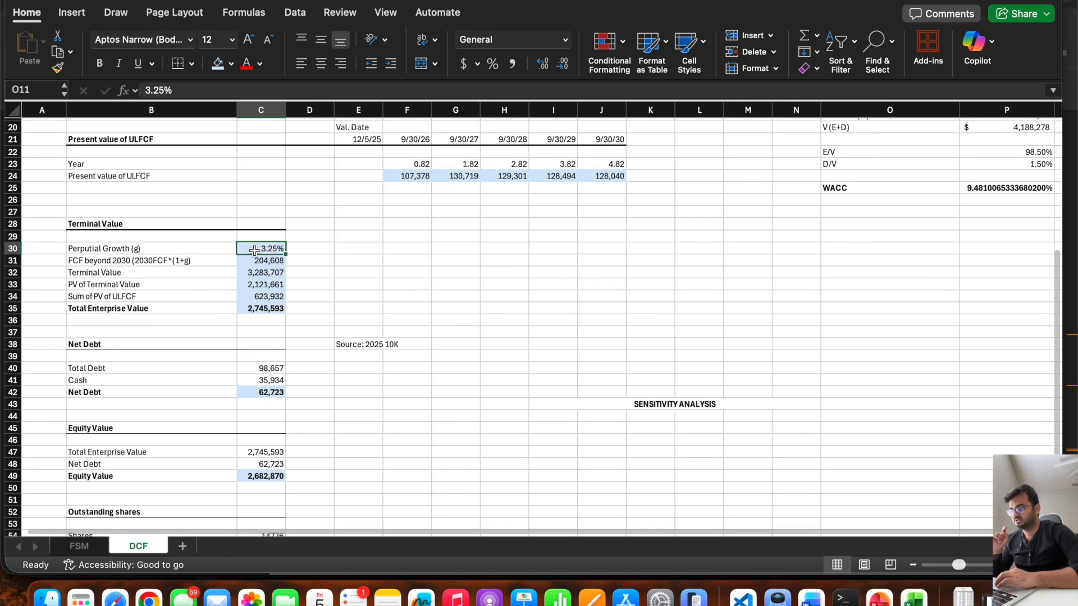
{"action": "left_click_drag", "start_coordinate": [254, 250], "coordinate": [210, 250]}
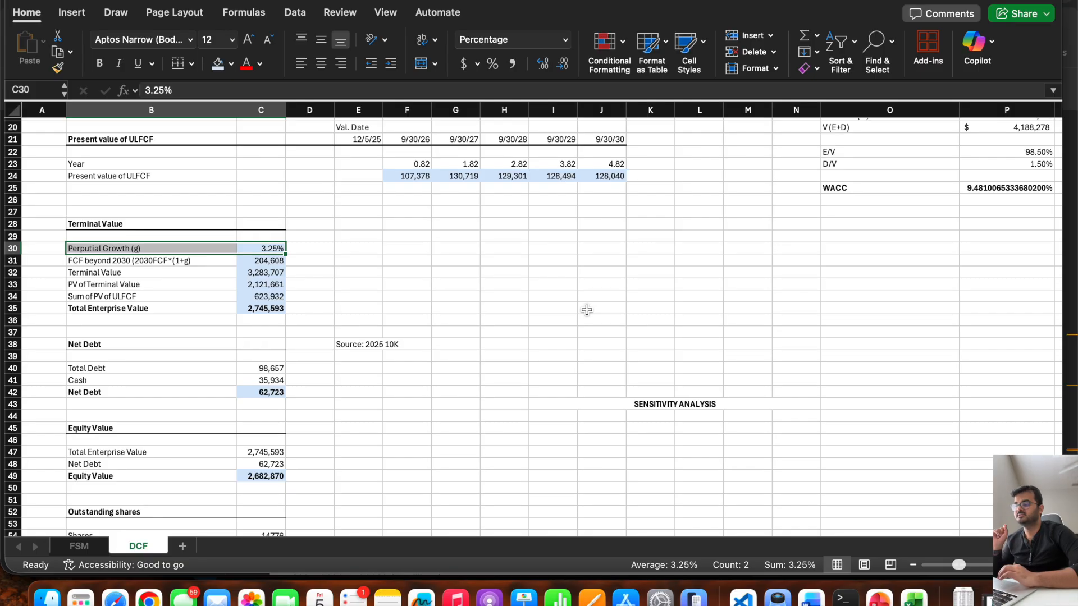
{"action": "scroll", "coordinate": [587, 310], "scroll_direction": "down", "scroll_amount": 5}
{"action": "left_click", "coordinate": [542, 356]}
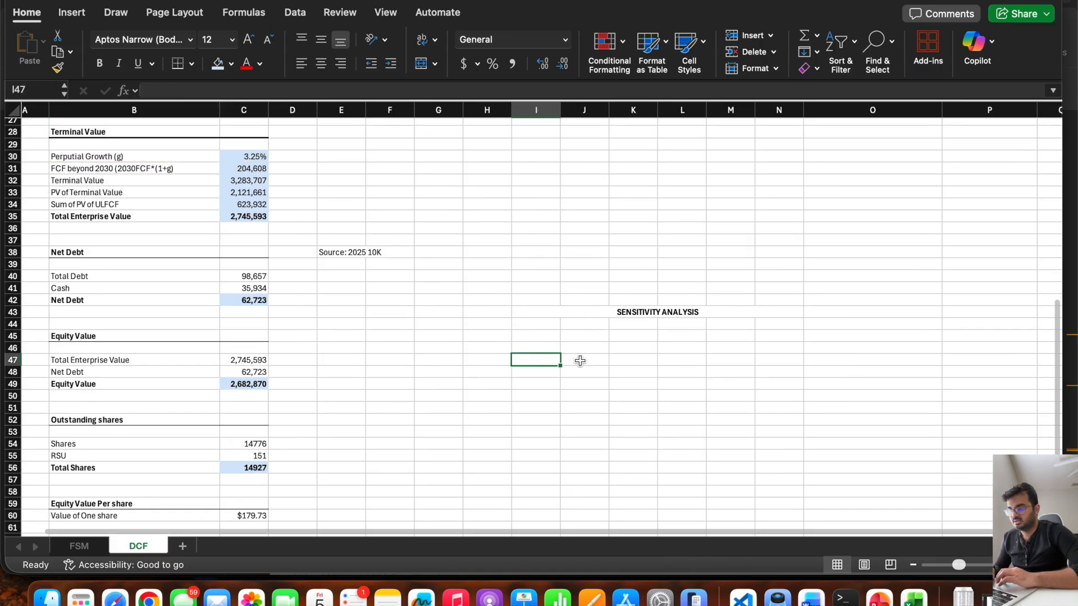
Fill the merged SENSITIVITY ANALYSIS heading in I43:N43 with light blue.
{"action": "scroll", "coordinate": [587, 362], "scroll_direction": "down", "scroll_amount": 1}
{"action": "scroll", "coordinate": [586, 361], "scroll_direction": "up", "scroll_amount": 2}
{"action": "scroll", "coordinate": [750, 326], "scroll_direction": "up", "scroll_amount": 2}
{"action": "scroll", "coordinate": [750, 326], "scroll_direction": "right", "scroll_amount": 2}
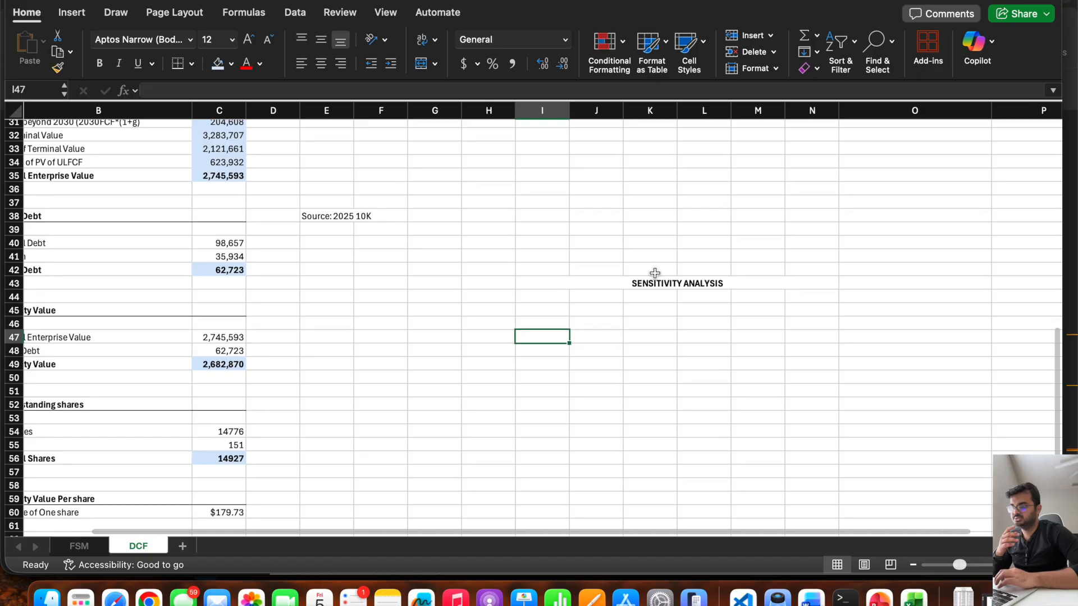
{"action": "left_click", "coordinate": [624, 286]}
{"action": "left_click", "coordinate": [218, 63]}
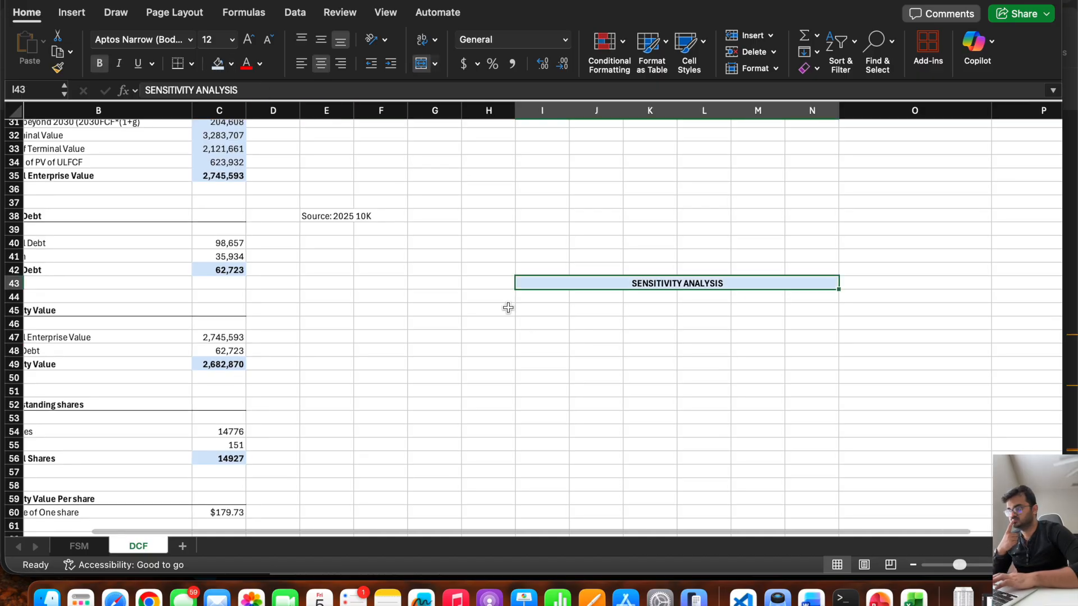
Merge and center J46:N46 below the SENSITIVITY ANALYSIS heading.
{"action": "left_click", "coordinate": [505, 345]}
{"action": "left_click", "coordinate": [542, 345]}
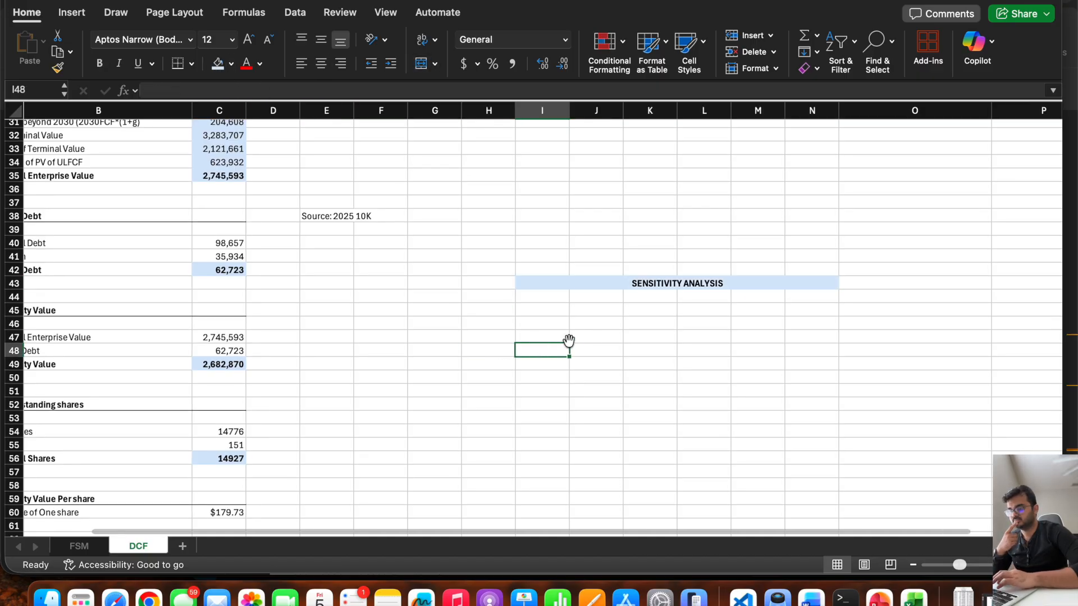
{"action": "left_click", "coordinate": [593, 339]}
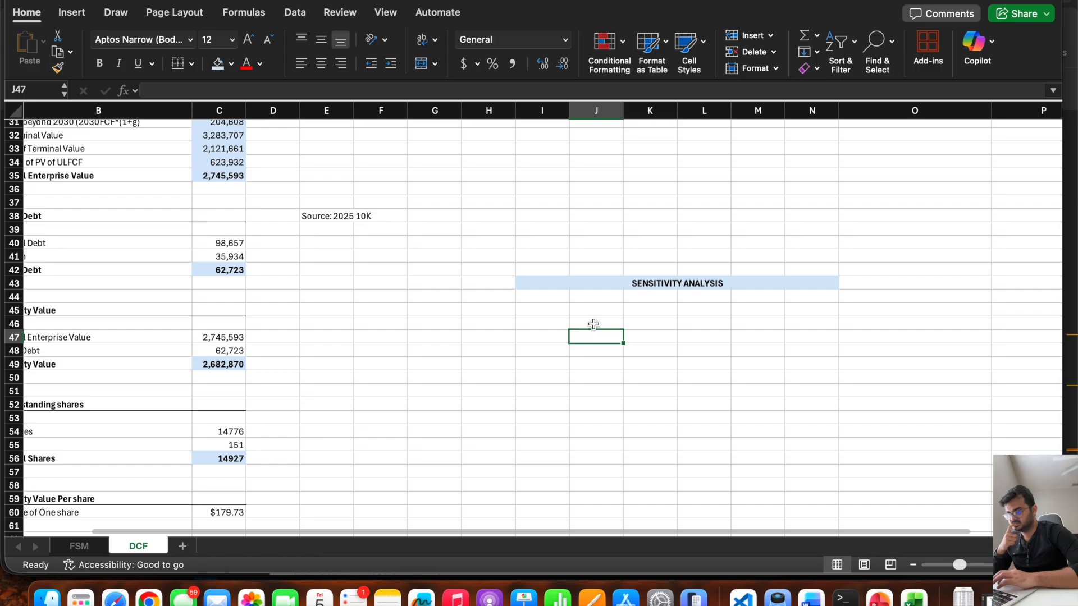
{"action": "left_click", "coordinate": [594, 322]}
{"action": "left_click_drag", "start_coordinate": [593, 323], "coordinate": [807, 325]}
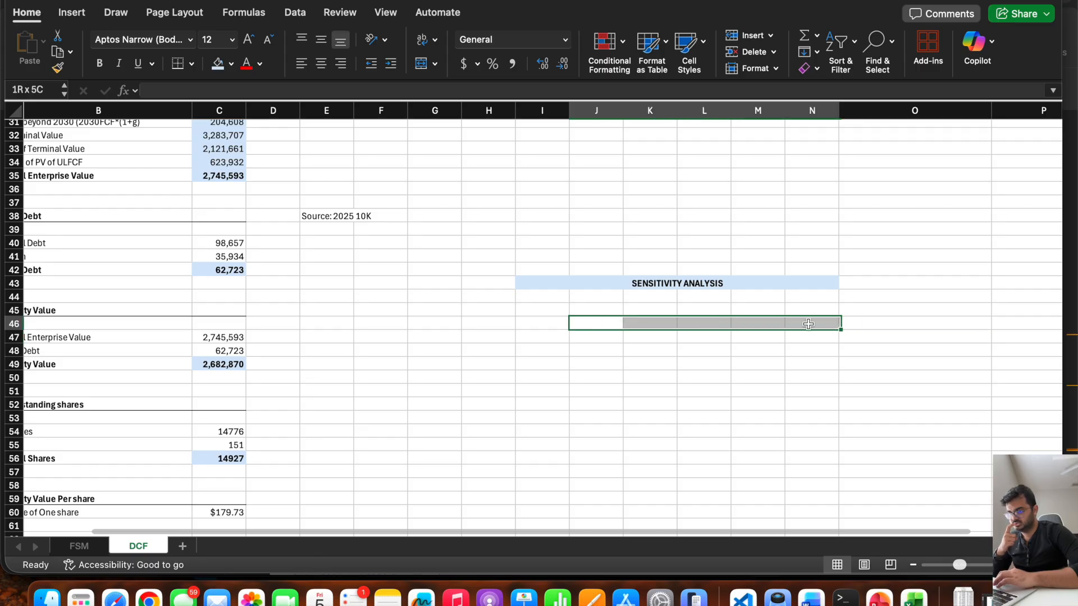
{"action": "left_click", "coordinate": [421, 66]}
Enter the heading "Market Risk Premimum (MRP)" in the merged J46:N46 cell.
{"action": "type", "text": "Market Risk Pr"}
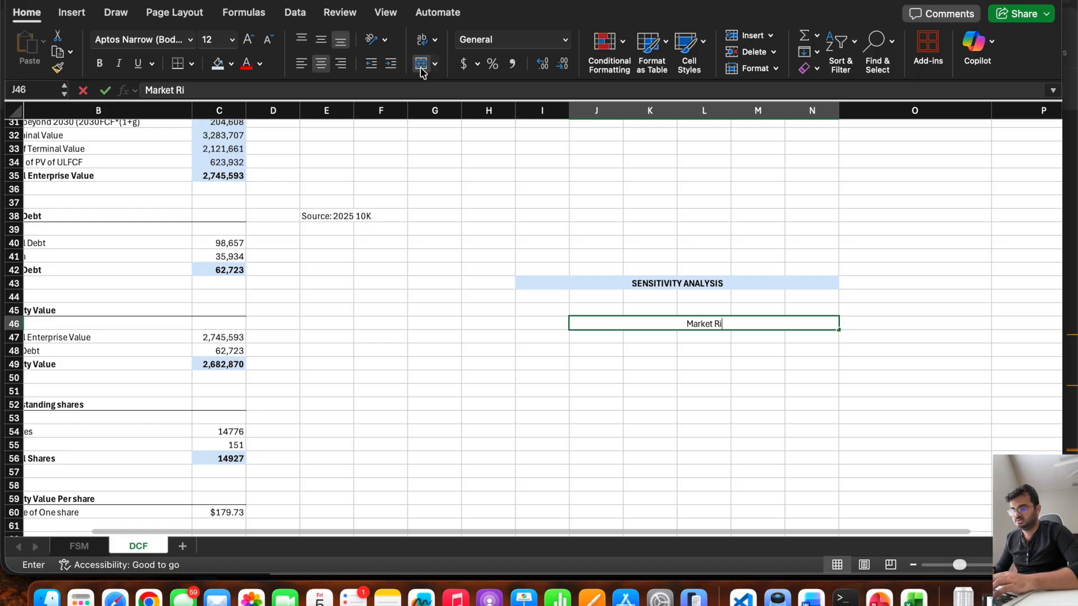
{"action": "key", "text": "BackSpace"}
{"action": "key", "text": "BackSpace"}
{"action": "type", "text": "Prem"}
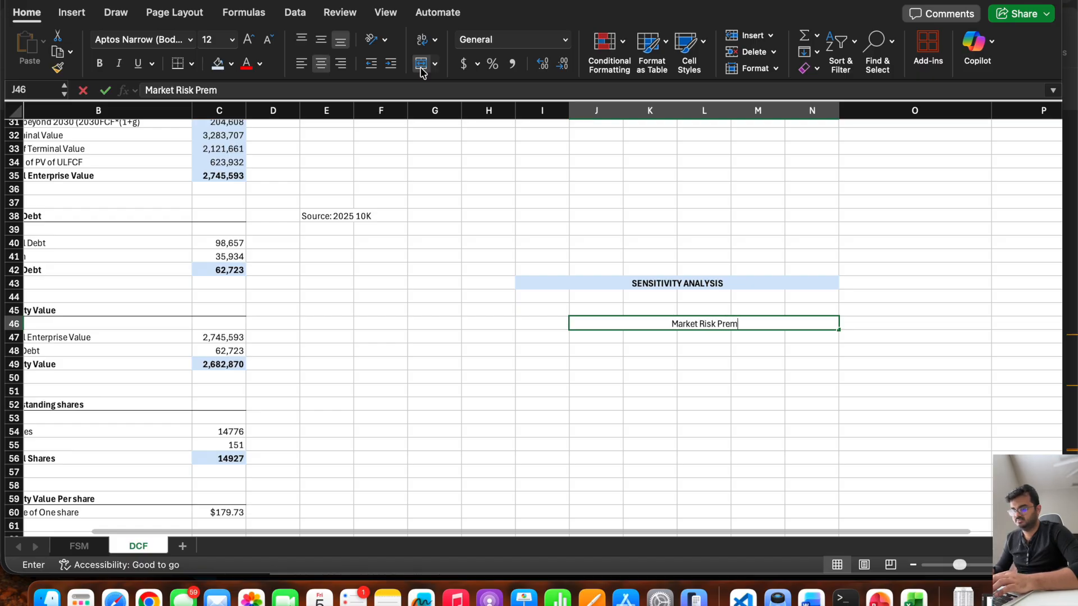
{"action": "type", "text": "imum (M"}
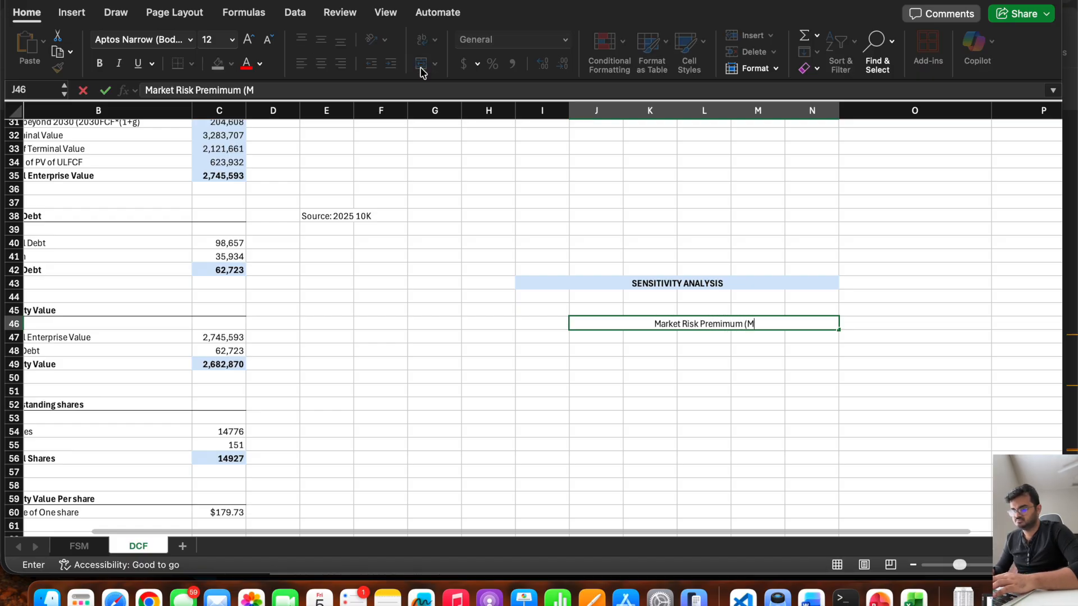
{"action": "type", "text": "RP)"}
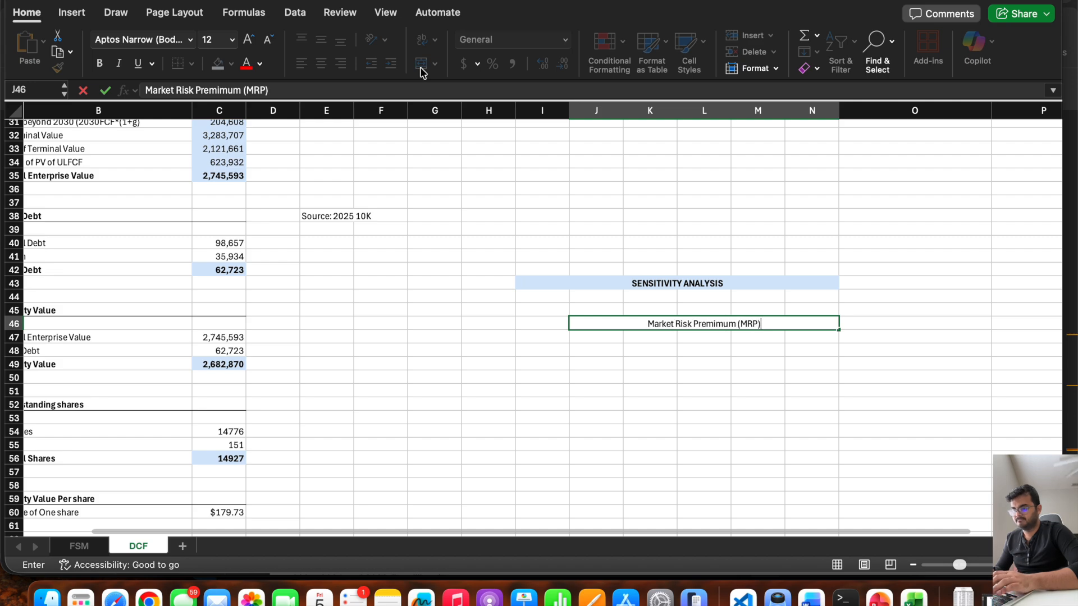
{"action": "key", "text": "Return"}
Check the market risk premium in P11 and enter 5% as the middle MRP value in L47.
{"action": "key", "text": "Right"}
{"action": "key", "text": "Right"}
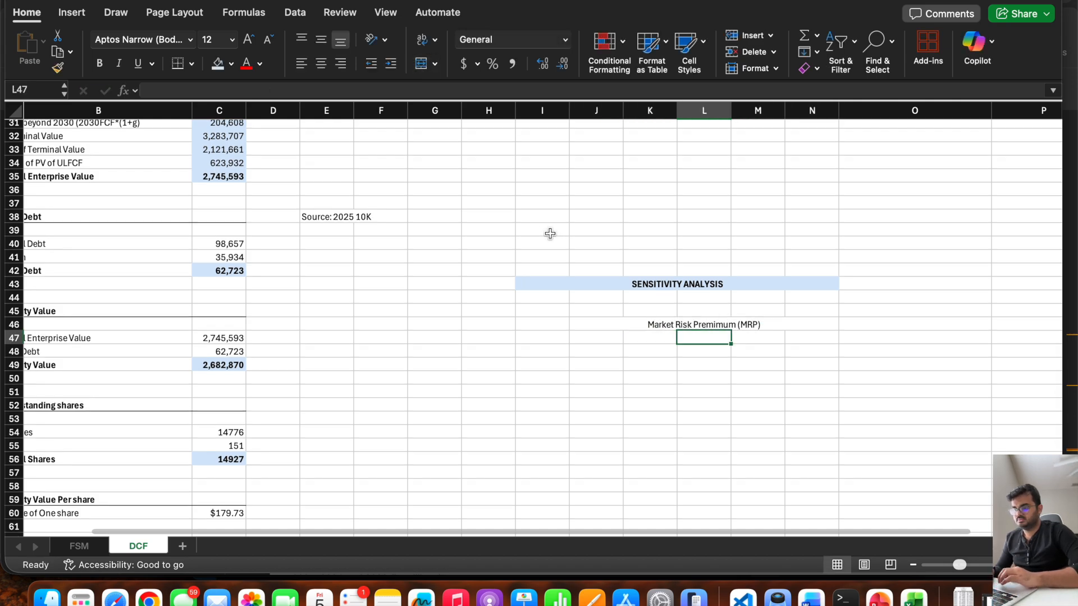
{"action": "scroll", "coordinate": [551, 233], "scroll_direction": "up", "scroll_amount": 6}
{"action": "scroll", "coordinate": [551, 233], "scroll_direction": "right", "scroll_amount": 3}
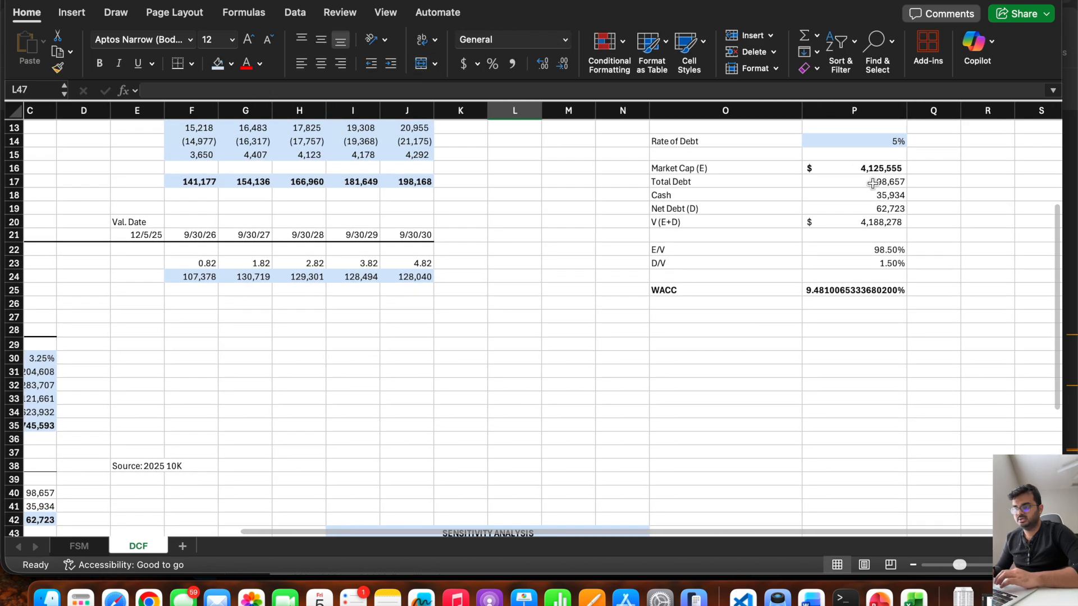
{"action": "scroll", "coordinate": [825, 207], "scroll_direction": "up", "scroll_amount": 3}
{"action": "left_click", "coordinate": [841, 200]}
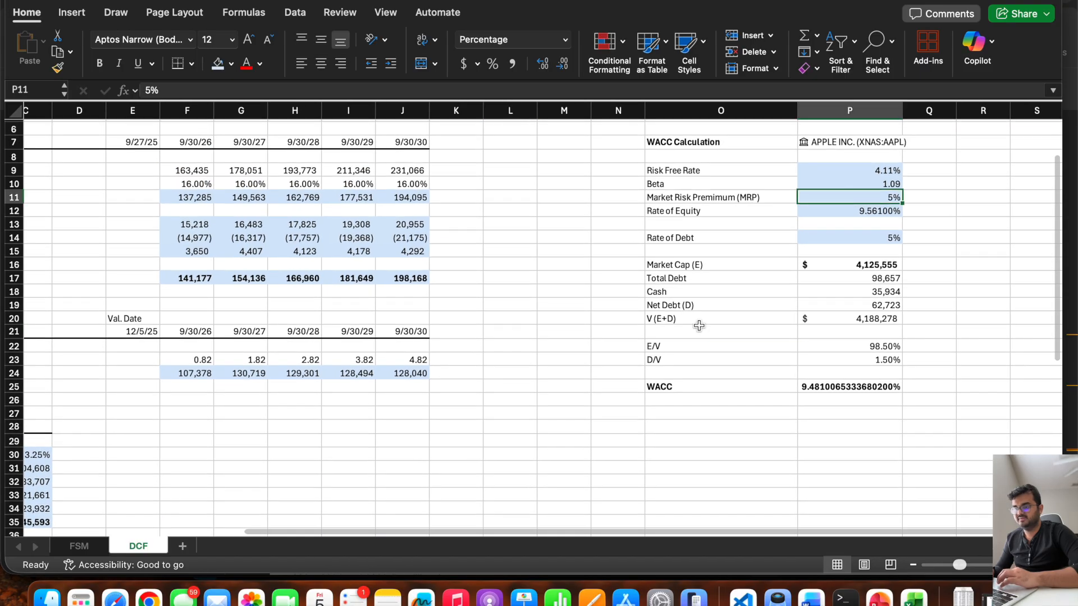
{"action": "scroll", "coordinate": [697, 325], "scroll_direction": "down", "scroll_amount": 7}
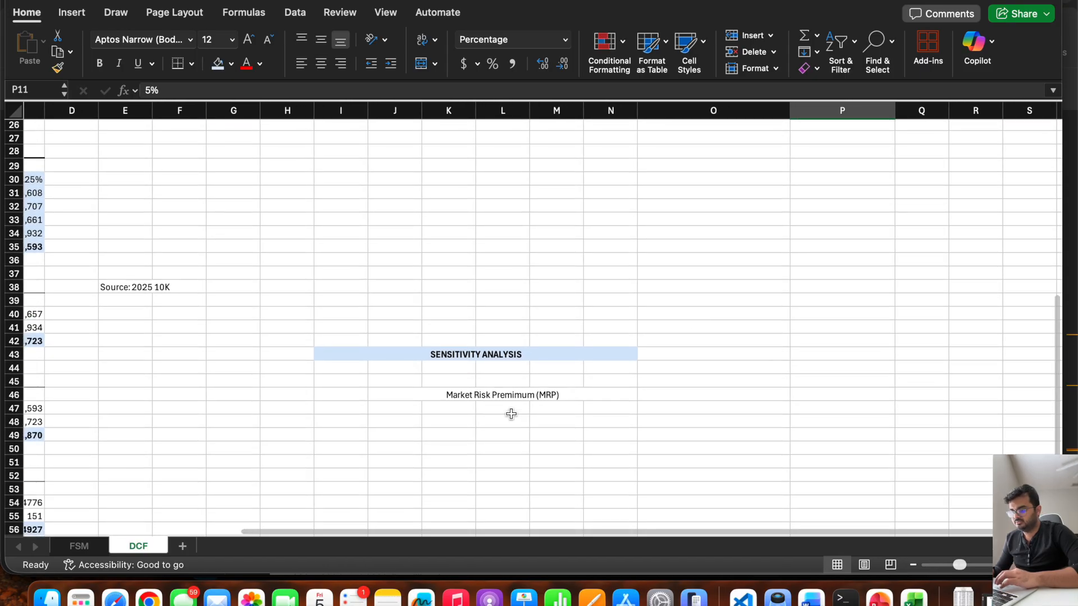
{"action": "left_click", "coordinate": [510, 414]}
{"action": "type", "text": "5%"}
{"action": "key", "text": "Left"}
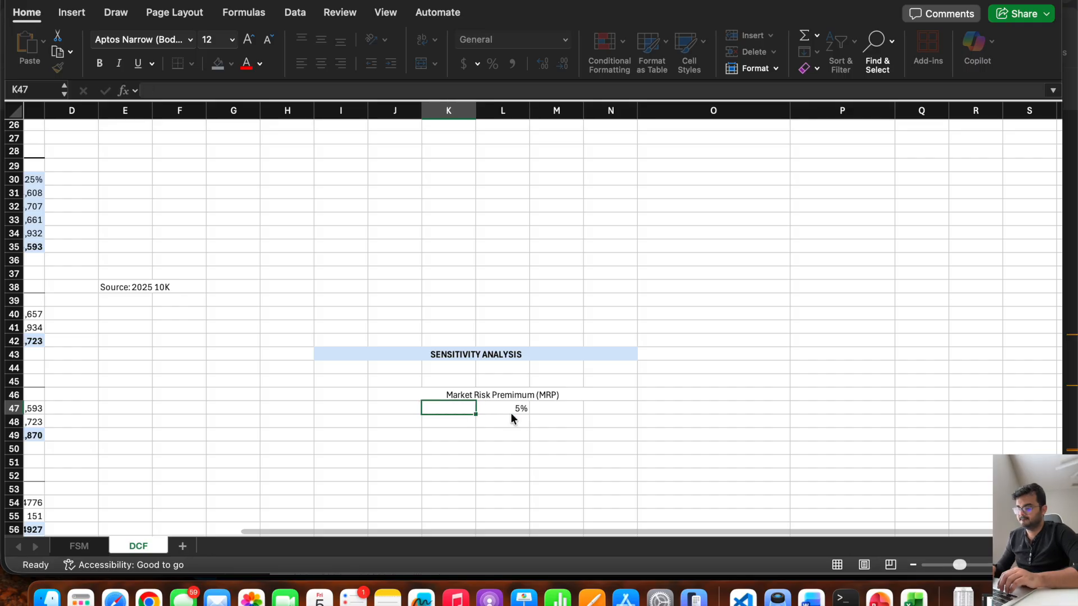
Enter the lower market risk premium values, 4.50% in K47 and 4% in J47.
{"action": "type", "text": "4.5"}
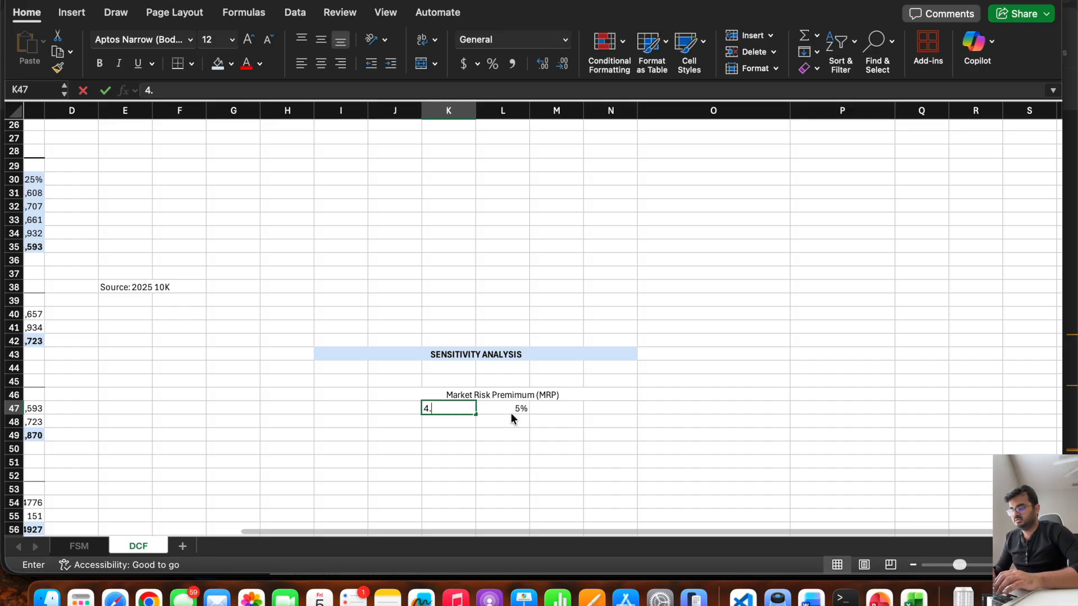
{"action": "key", "text": "Left"}
{"action": "key", "text": "Right"}
{"action": "type", "text": "4.50"}
{"action": "type", "text": "%"}
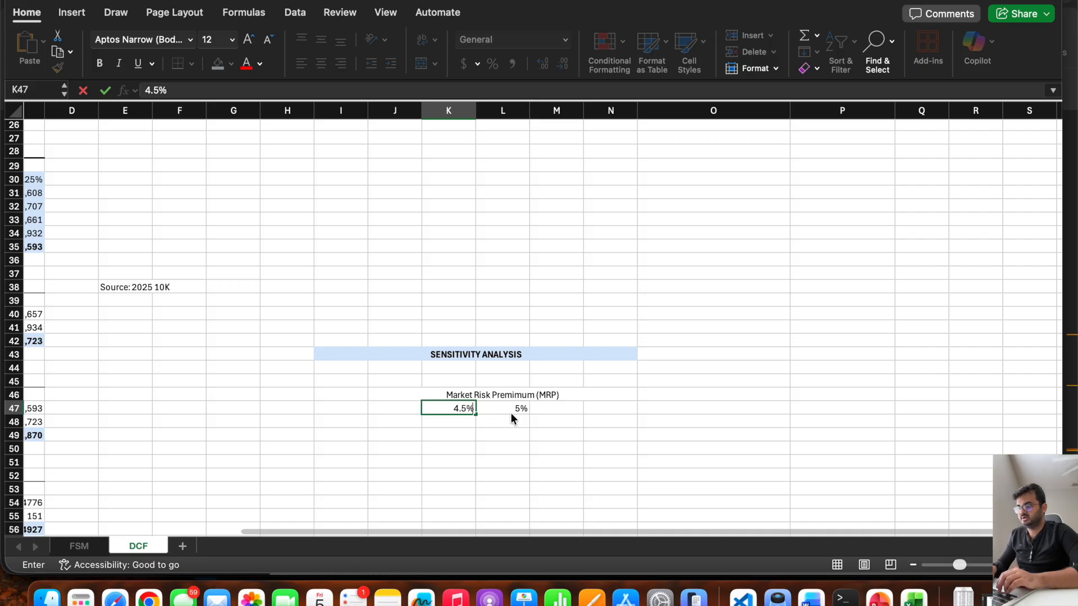
{"action": "key", "text": "Left"}
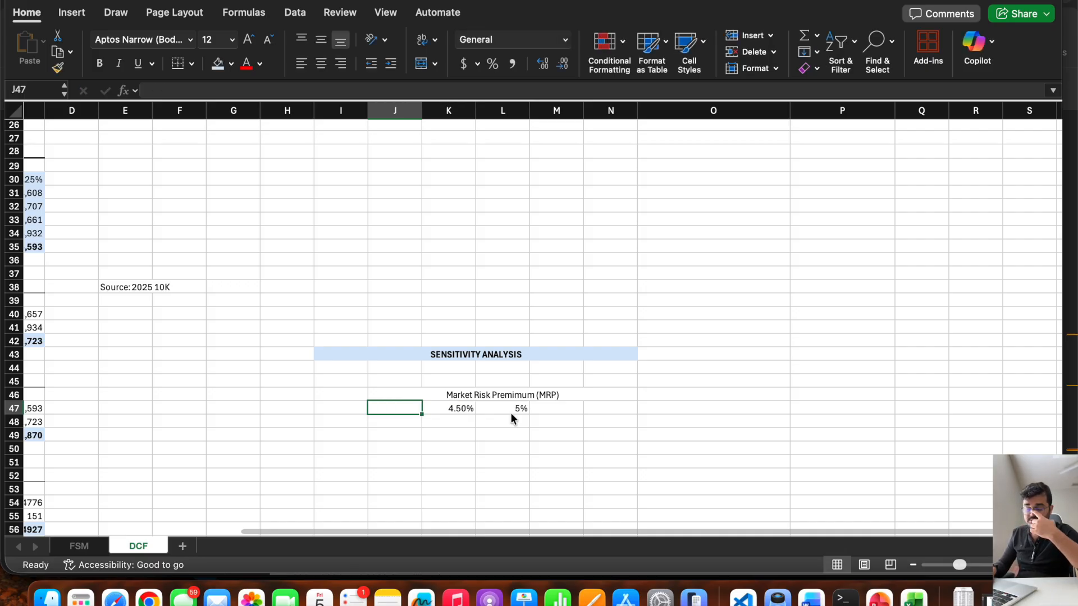
{"action": "type", "text": "4%"}
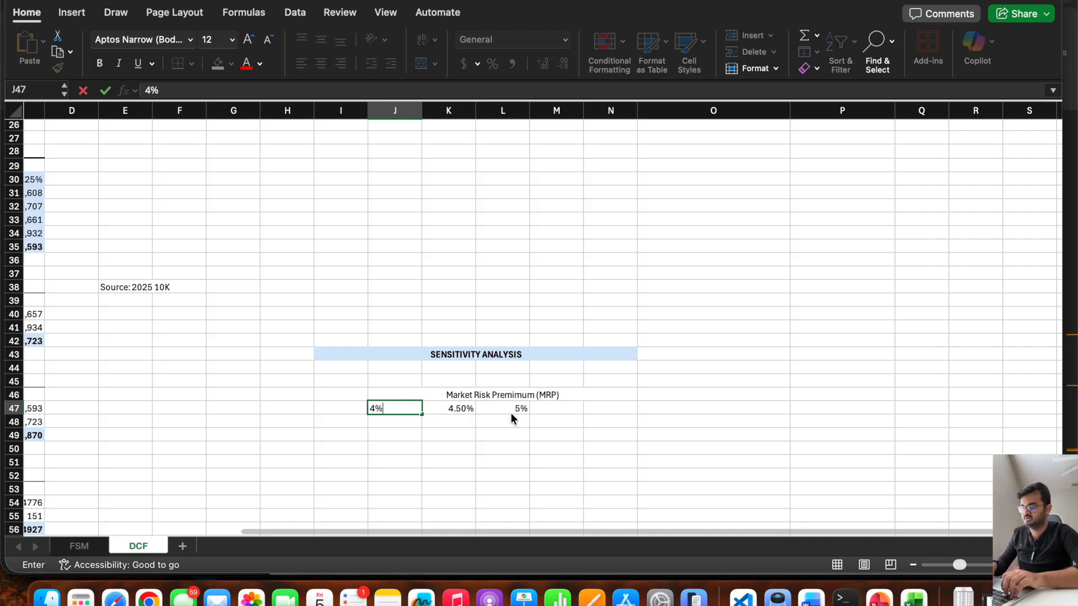
{"action": "left_click", "coordinate": [511, 413]}
Enter the higher market risk premium values, 5.50% in M47 and 6% in N47.
{"action": "key", "text": "Right"}
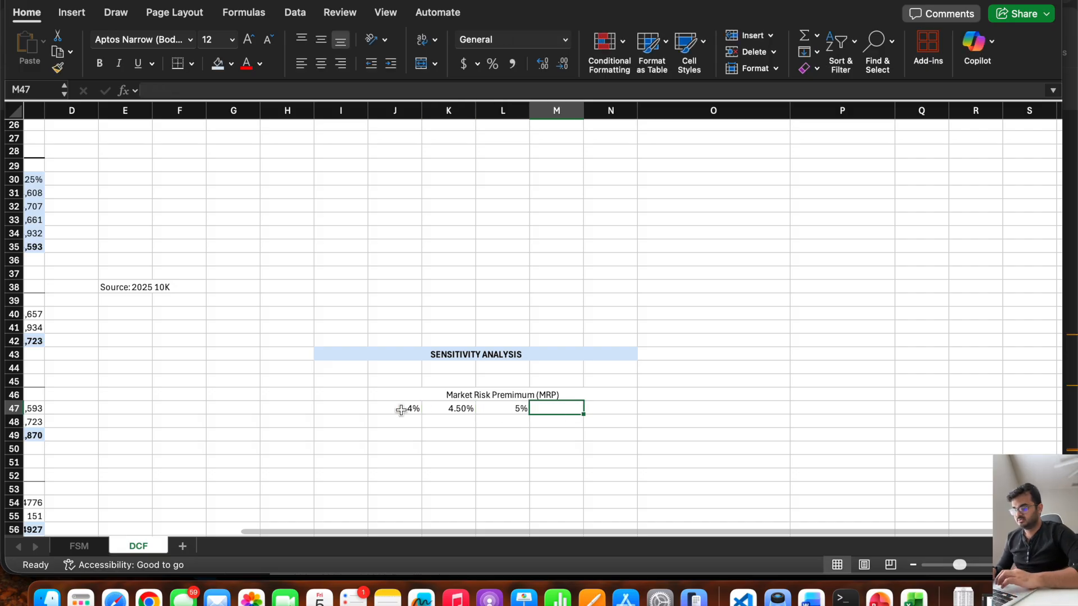
{"action": "type", "text": "5"}
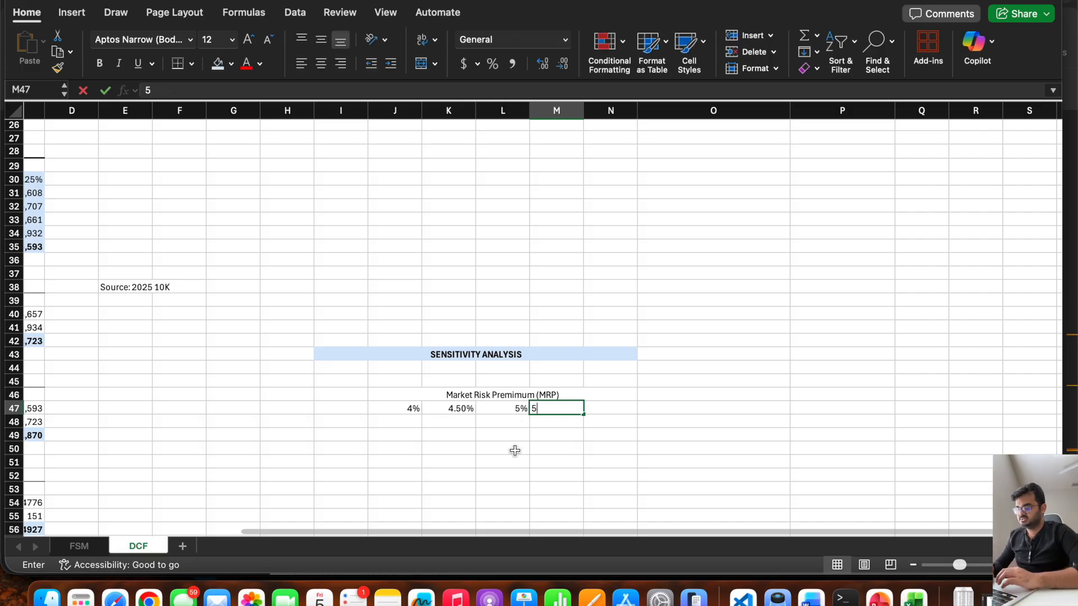
{"action": "type", "text": ".50%"}
{"action": "key", "text": "Tab"}
{"action": "type", "text": "6"}
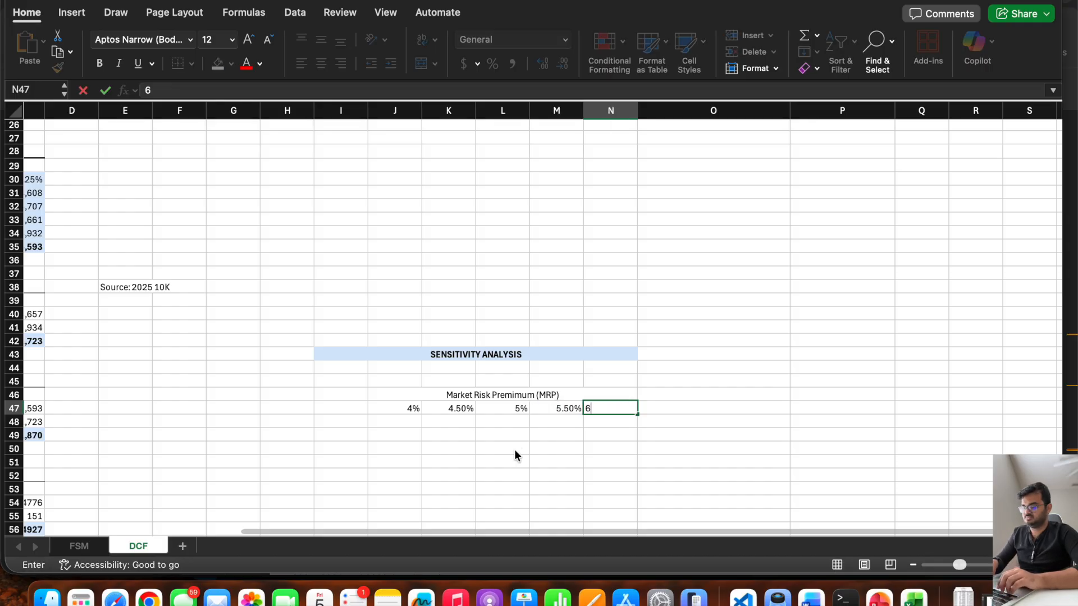
{"action": "type", "text": "%"}
{"action": "key", "text": "Return"}
Make the Market Risk Premimum (MRP) heading in J46:N46 bold.
{"action": "key", "text": "Left"}
{"action": "key", "text": "Left"}
{"action": "key", "text": "Left"}
{"action": "key", "text": "Left"}
{"action": "key", "text": "Left"}
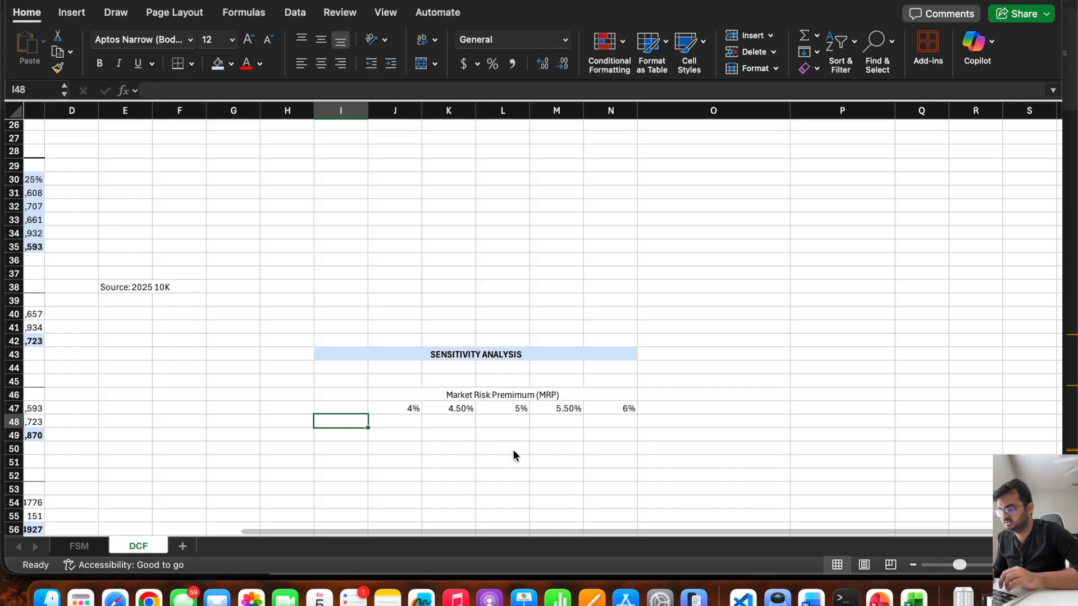
{"action": "left_click", "coordinate": [494, 398]}
{"action": "key", "text": "super+b"}
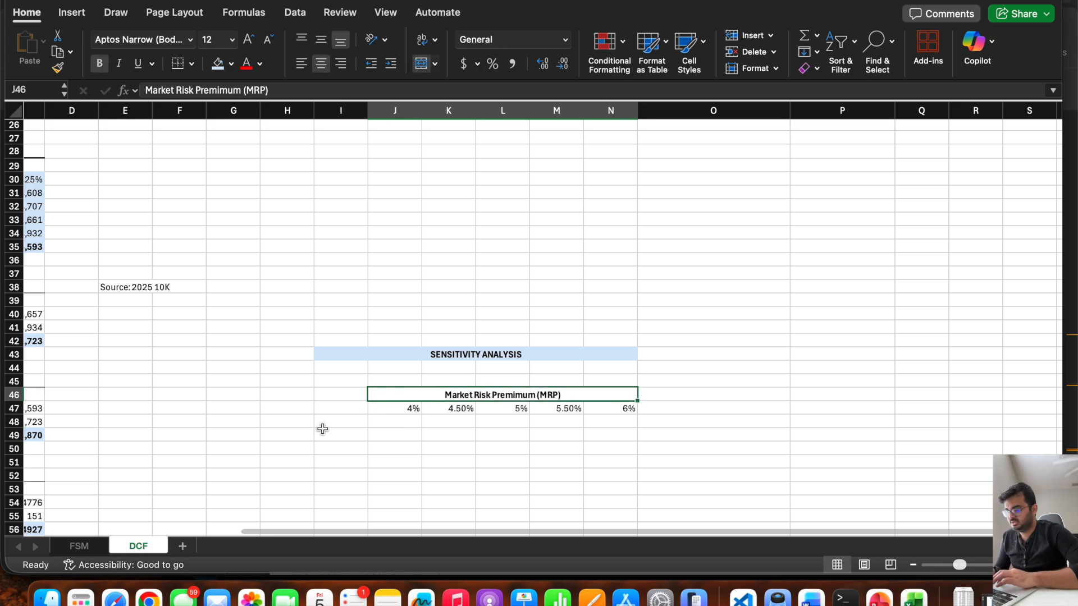
Merge and center H48:H53 and enter the label "Terminal Growth rate (g)" in it.
{"action": "left_click", "coordinate": [328, 425]}
{"action": "scroll", "coordinate": [325, 425], "scroll_direction": "down", "scroll_amount": 4}
{"action": "scroll", "coordinate": [326, 426], "scroll_direction": "left", "scroll_amount": 1}
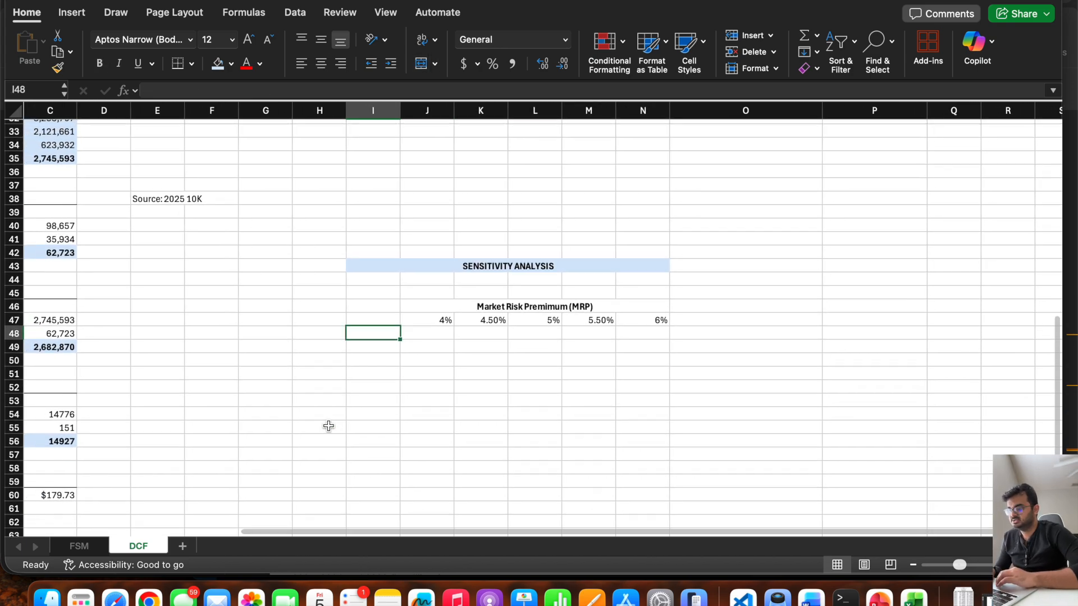
{"action": "left_click_drag", "start_coordinate": [324, 341], "coordinate": [322, 398]}
{"action": "left_click", "coordinate": [422, 64]}
{"action": "type", "text": "Terminal G"}
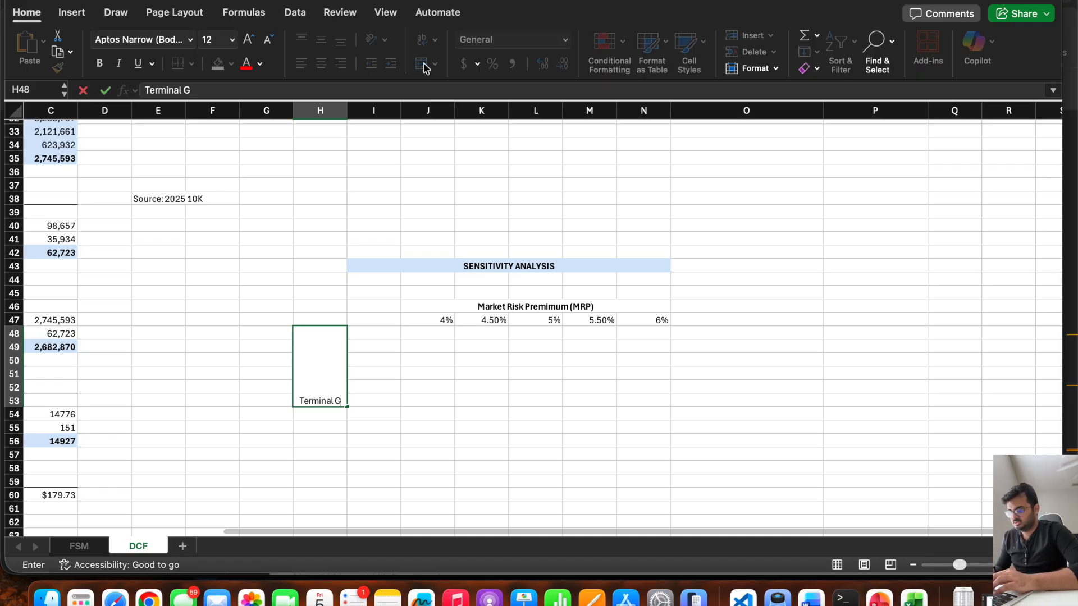
{"action": "type", "text": "rowth"}
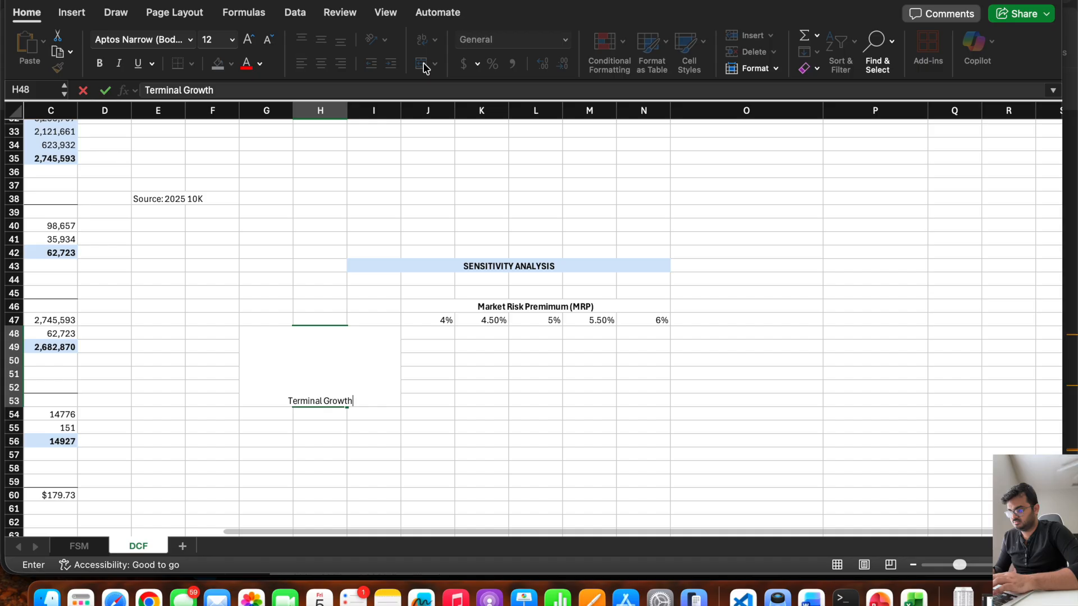
{"action": "type", "text": " rate (g)"}
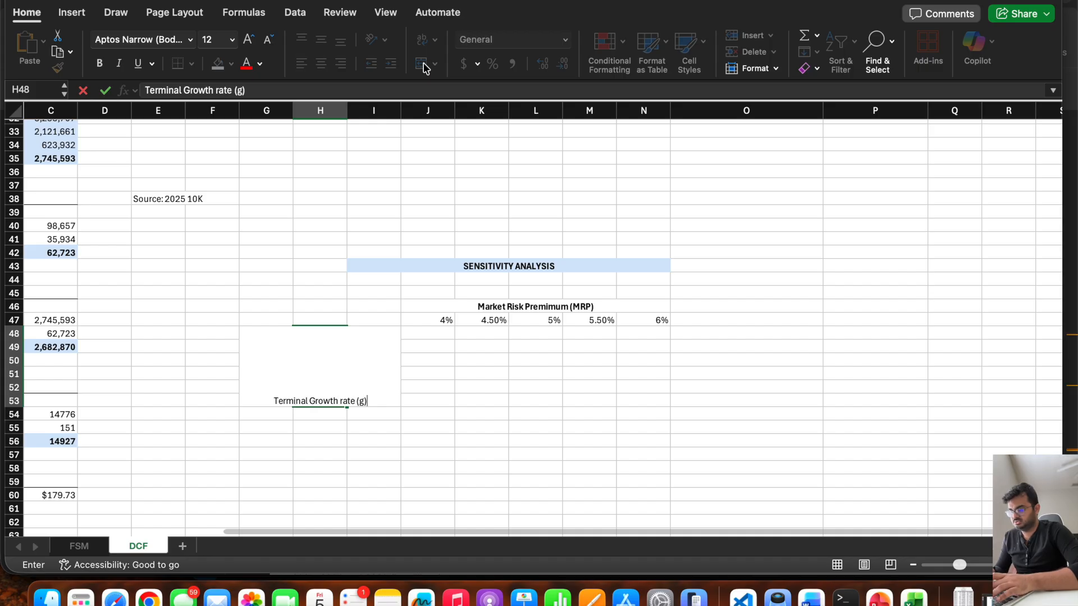
{"action": "key", "text": "Return"}
Wrap the Terminal Growth rate (g) label in H48:H53 and align it vertically to the middle.
{"action": "key", "text": "Up"}
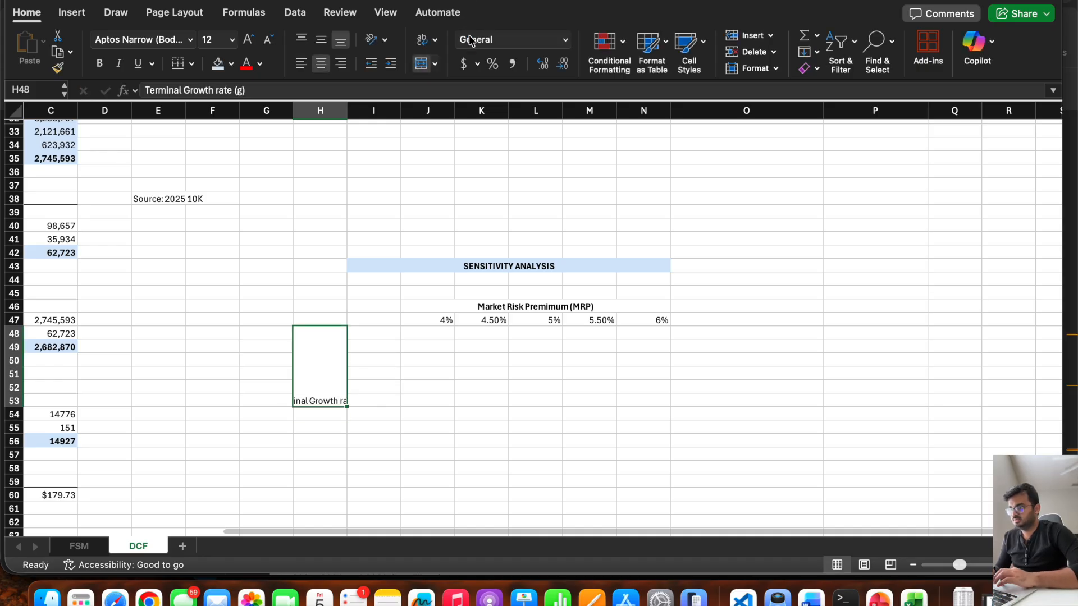
{"action": "left_click", "coordinate": [422, 41]}
{"action": "left_click", "coordinate": [376, 362]}
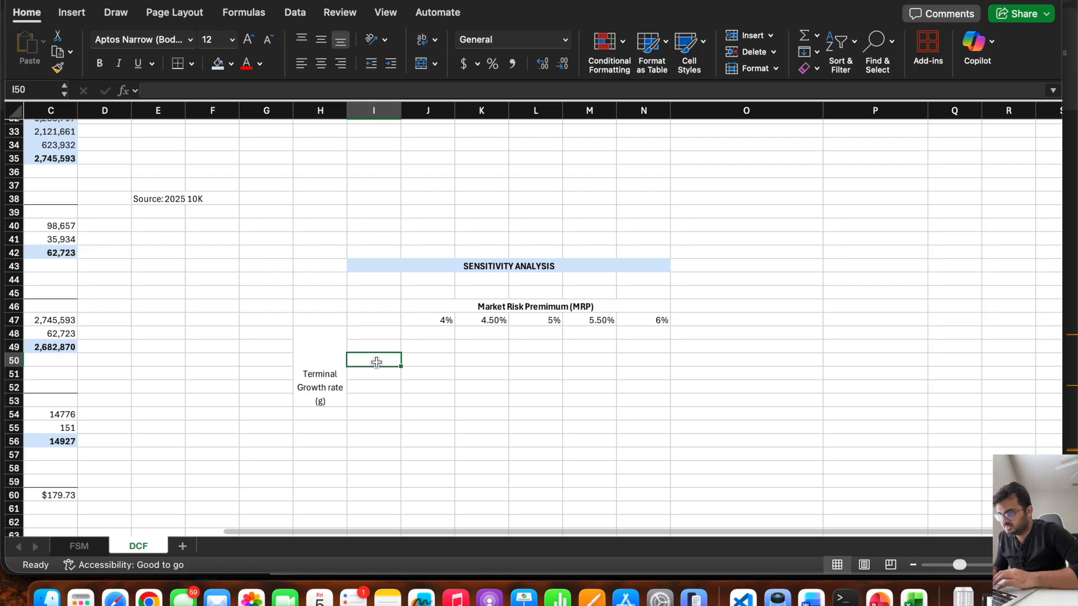
{"action": "left_click", "coordinate": [320, 357]}
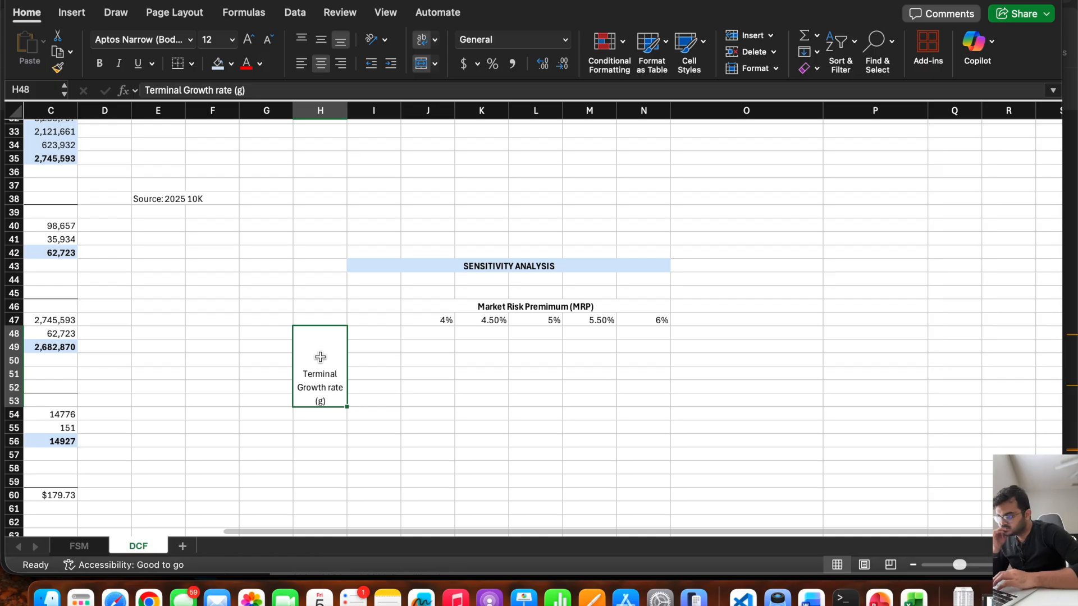
{"action": "left_click", "coordinate": [323, 41]}
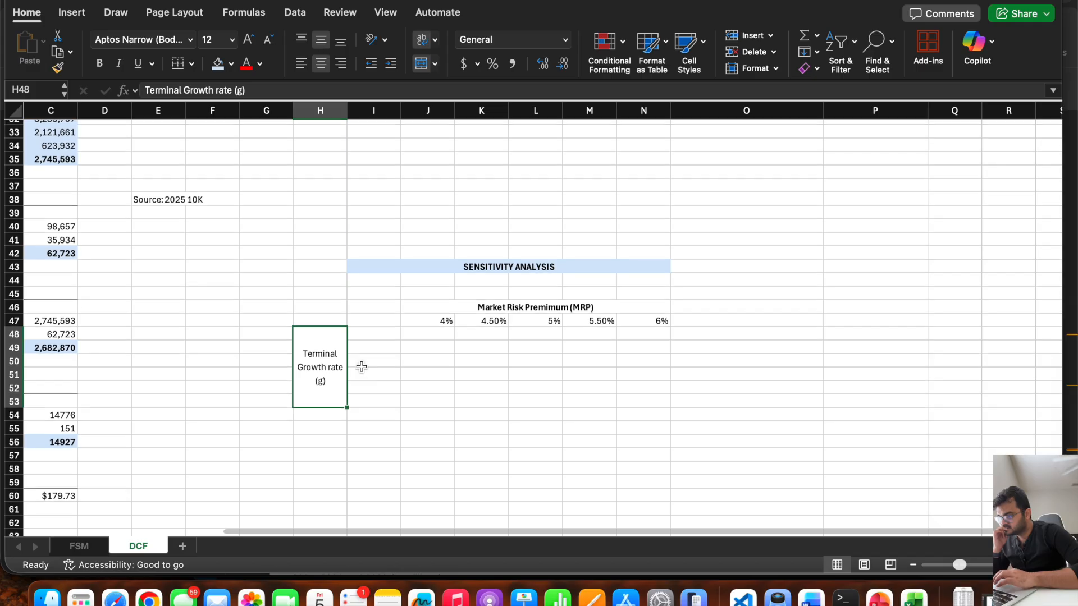
Check the perpetual growth rate in C30 and enter 3.25% as the middle growth value in I50.
{"action": "scroll", "coordinate": [361, 366], "scroll_direction": "up", "scroll_amount": 10}
{"action": "scroll", "coordinate": [361, 366], "scroll_direction": "left", "scroll_amount": 2}
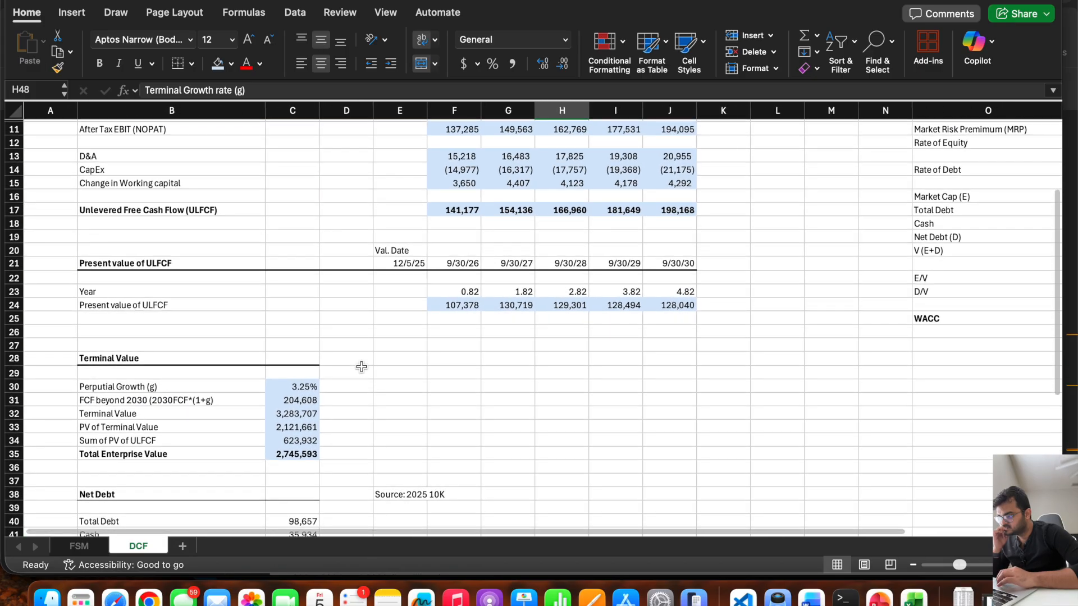
{"action": "left_click", "coordinate": [306, 386]}
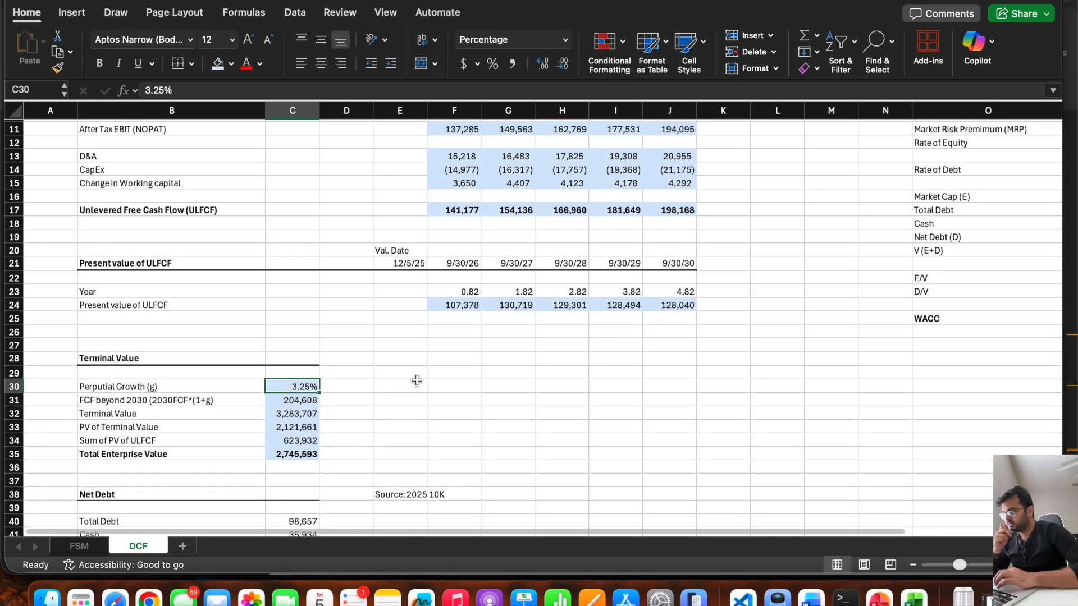
{"action": "scroll", "coordinate": [416, 380], "scroll_direction": "down", "scroll_amount": 10}
{"action": "scroll", "coordinate": [417, 381], "scroll_direction": "right", "scroll_amount": 1}
{"action": "left_click", "coordinate": [584, 380]}
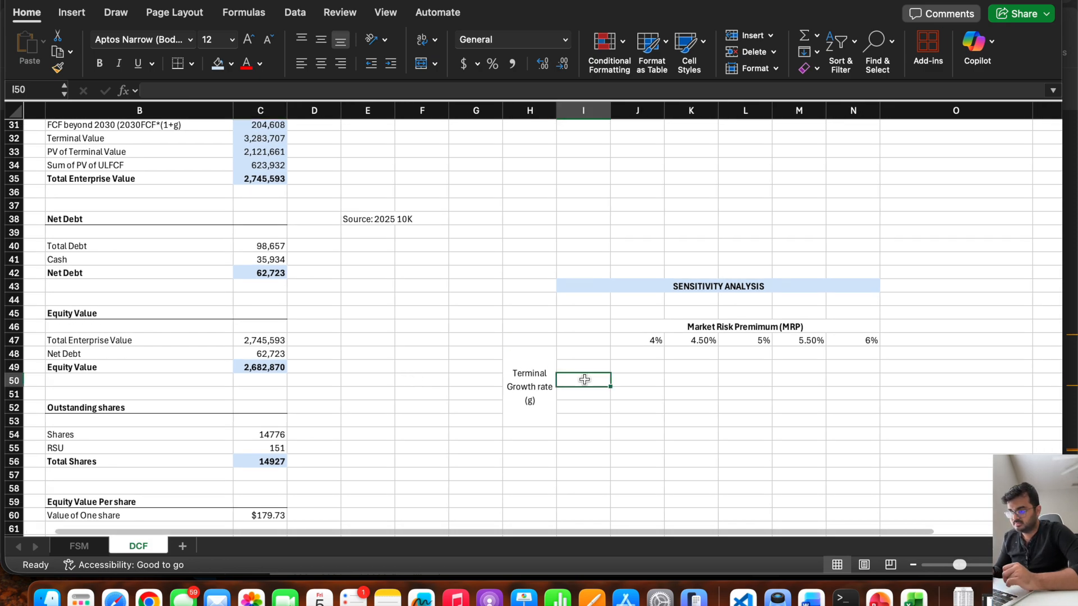
{"action": "type", "text": "3.25%"}
{"action": "key", "text": "Up"}
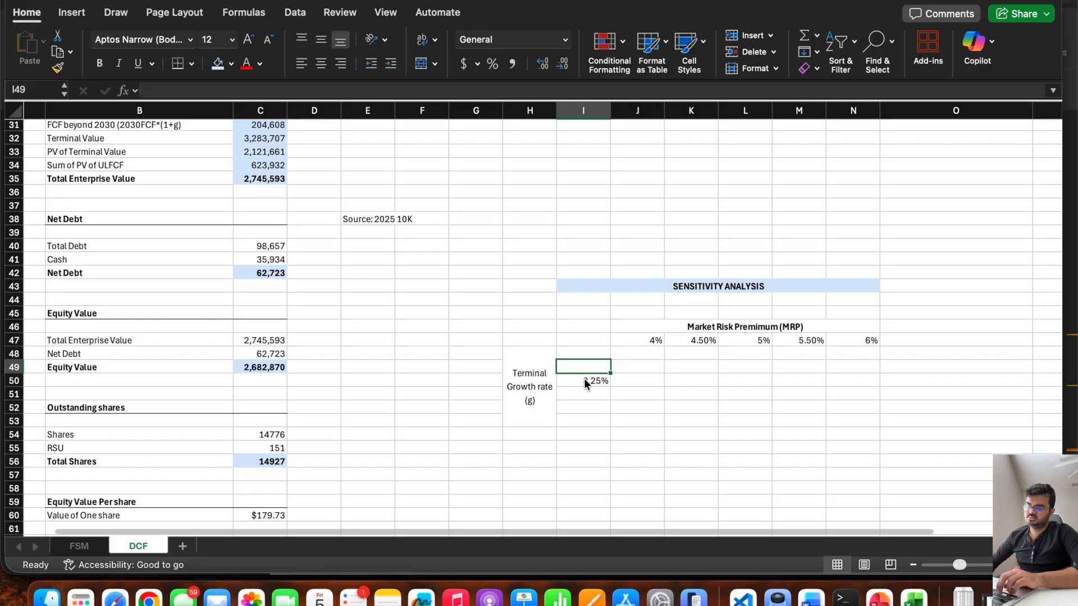
{"action": "key", "text": "Down"}
{"action": "key", "text": "Down"}
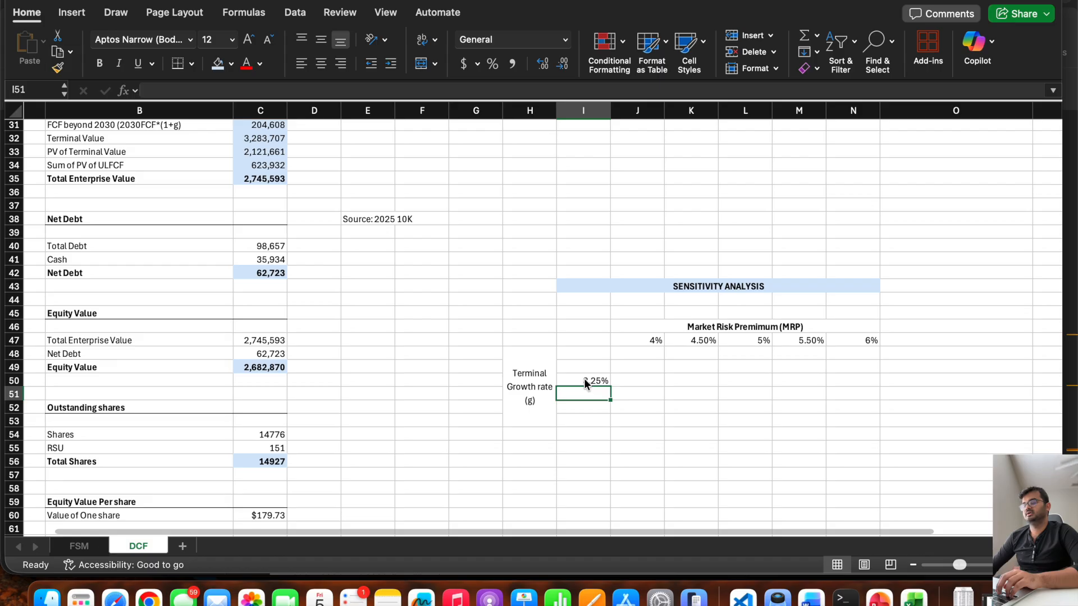
{"action": "key", "text": "Up"}
{"action": "key", "text": "Up"}
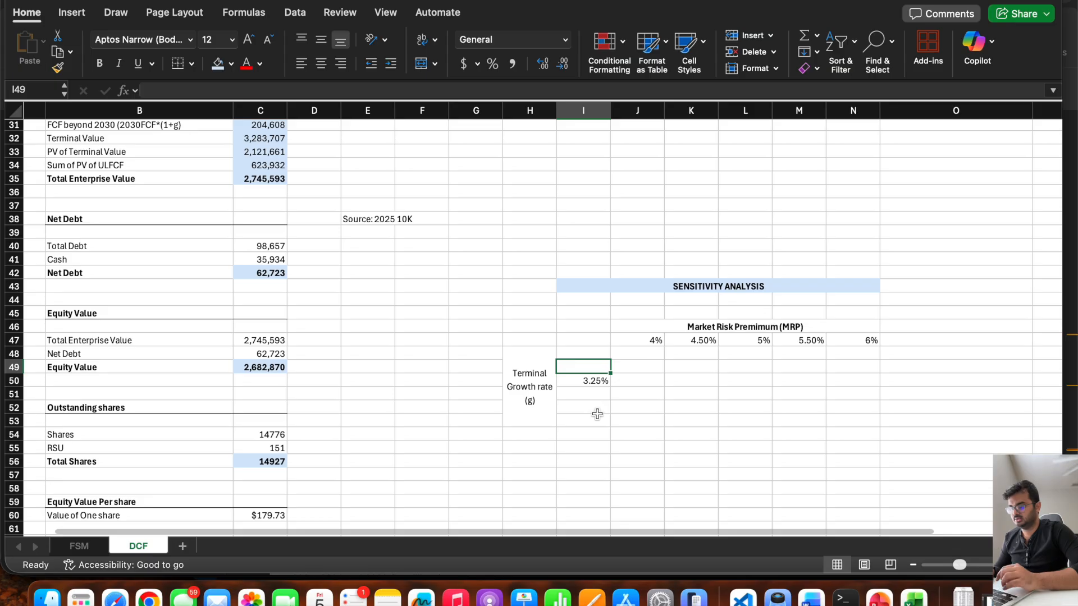
{"action": "type", "text": "3.75"}
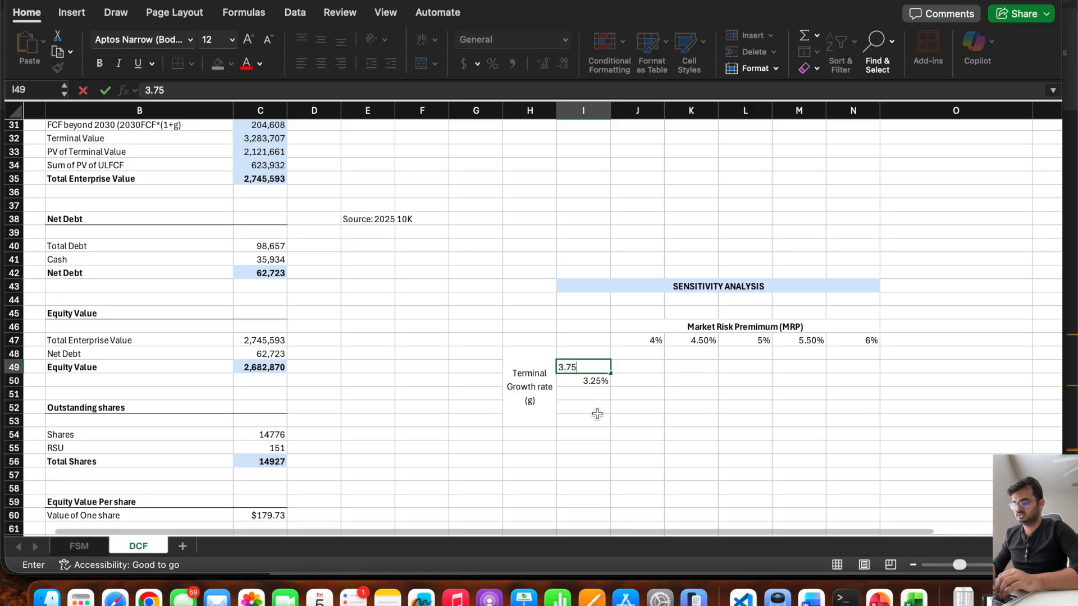
{"action": "key", "text": "Up"}
{"action": "key", "text": "Down"}
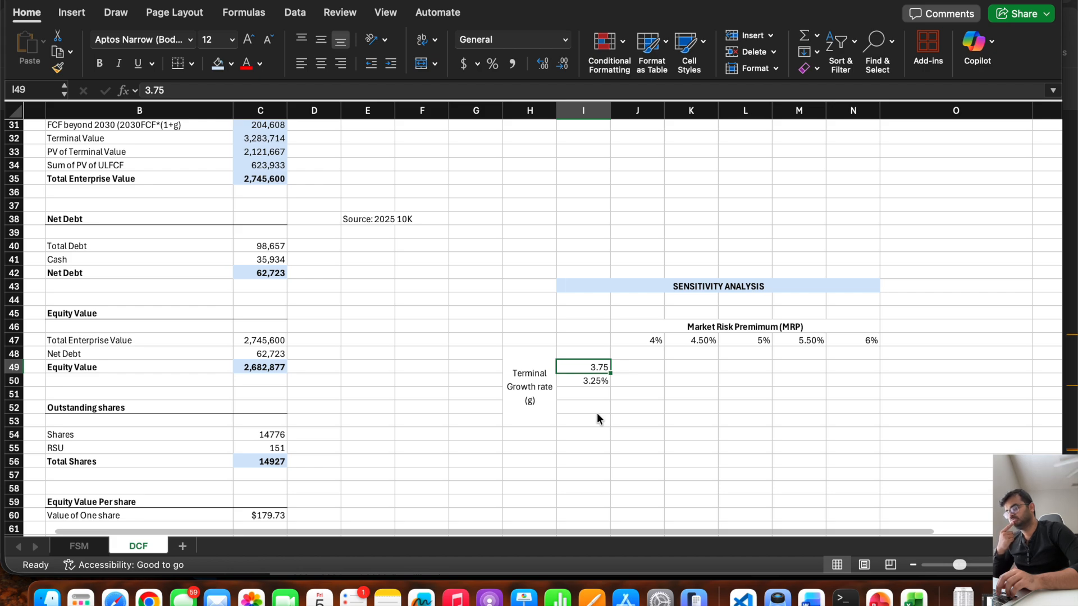
{"action": "key", "text": "BackSpace"}
{"action": "key", "text": "Return"}
{"action": "key", "text": "Up"}
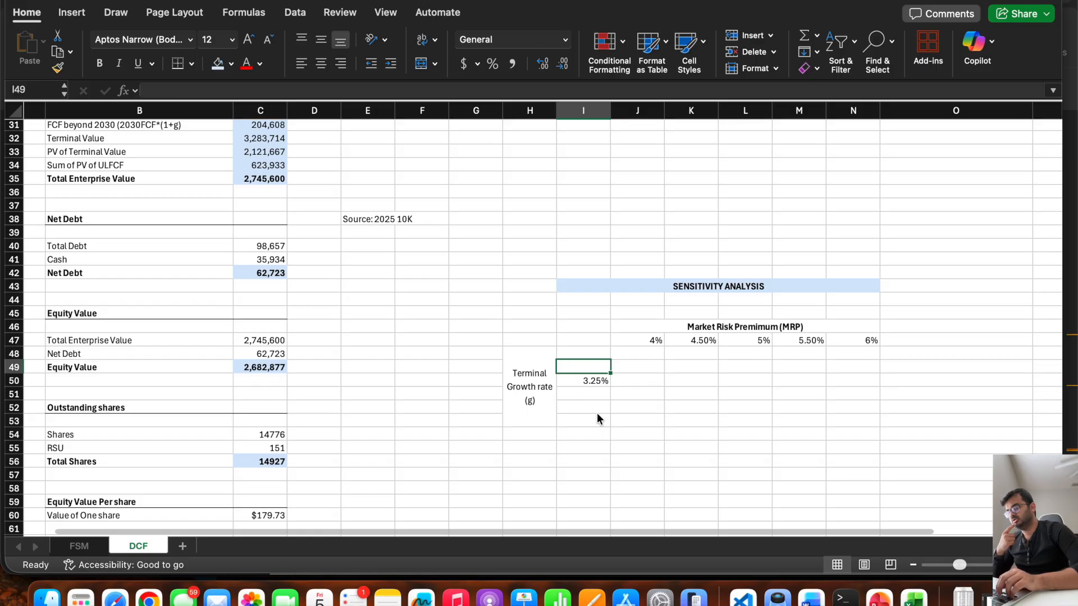
Enter the terminal growth rates above the 3.25% middle value: 3.6% in I49 and 3.95% in I48.
{"action": "type", "text": "3.5"}
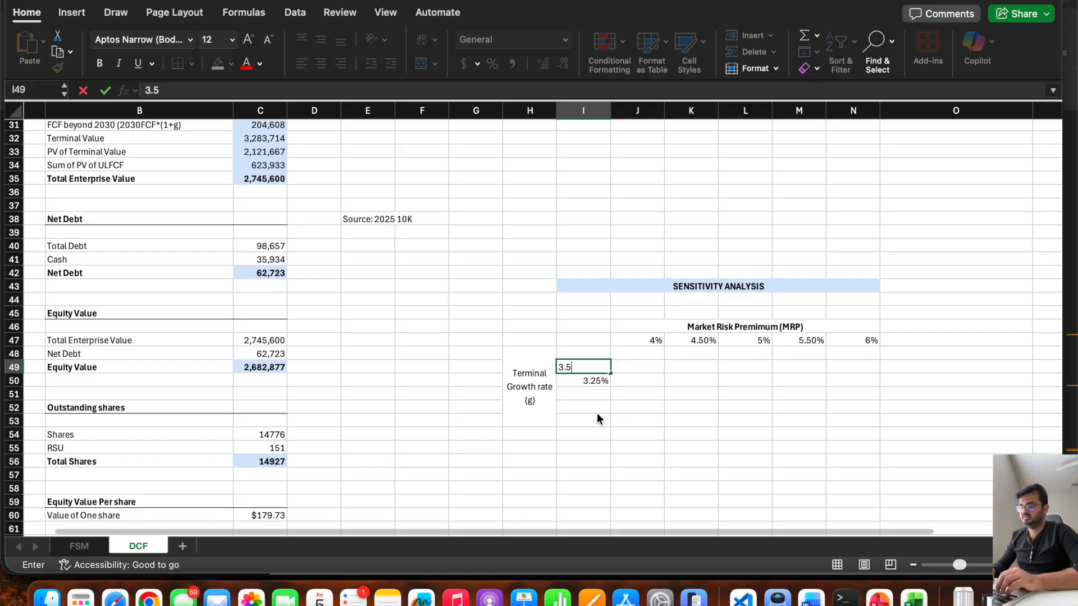
{"action": "key", "text": "BackSpace"}
{"action": "type", "text": "6%"}
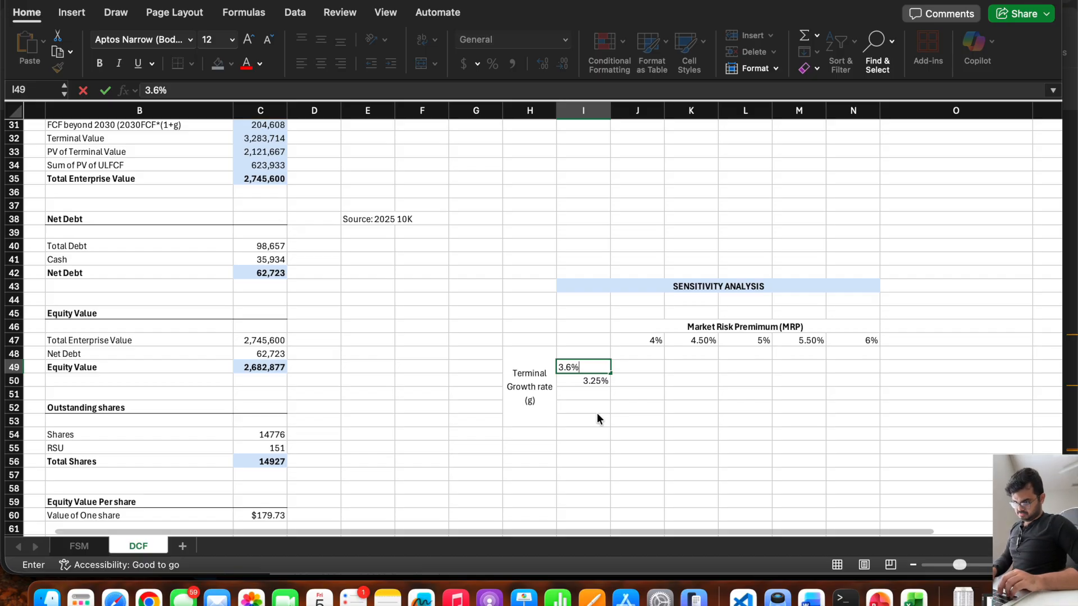
{"action": "key", "text": "Up"}
{"action": "type", "text": "3.95%"}
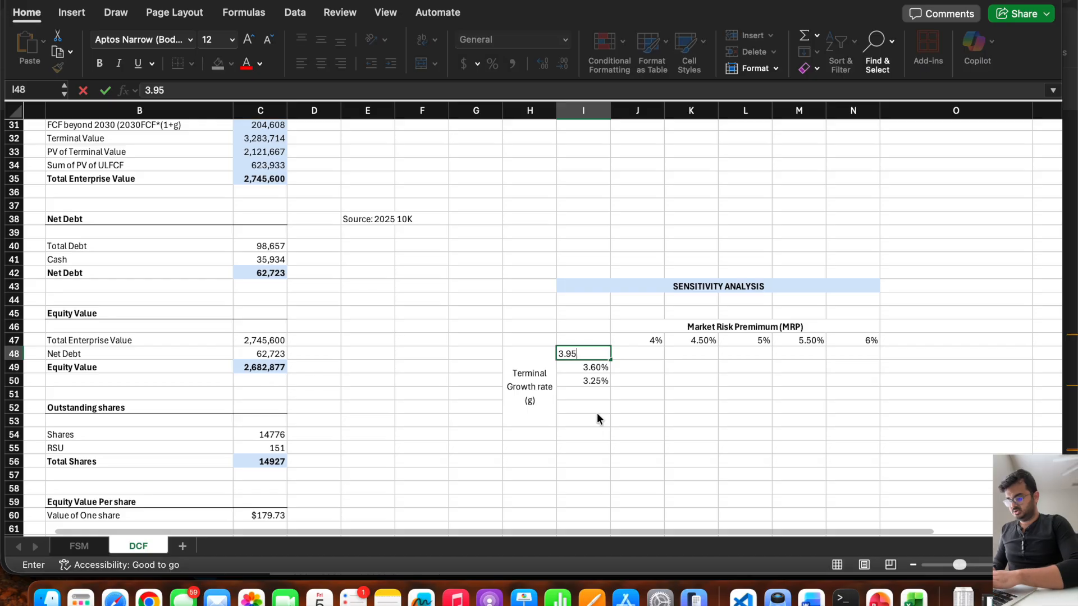
{"action": "key", "text": "Down"}
{"action": "key", "text": "Down"}
{"action": "key", "text": "Down"}
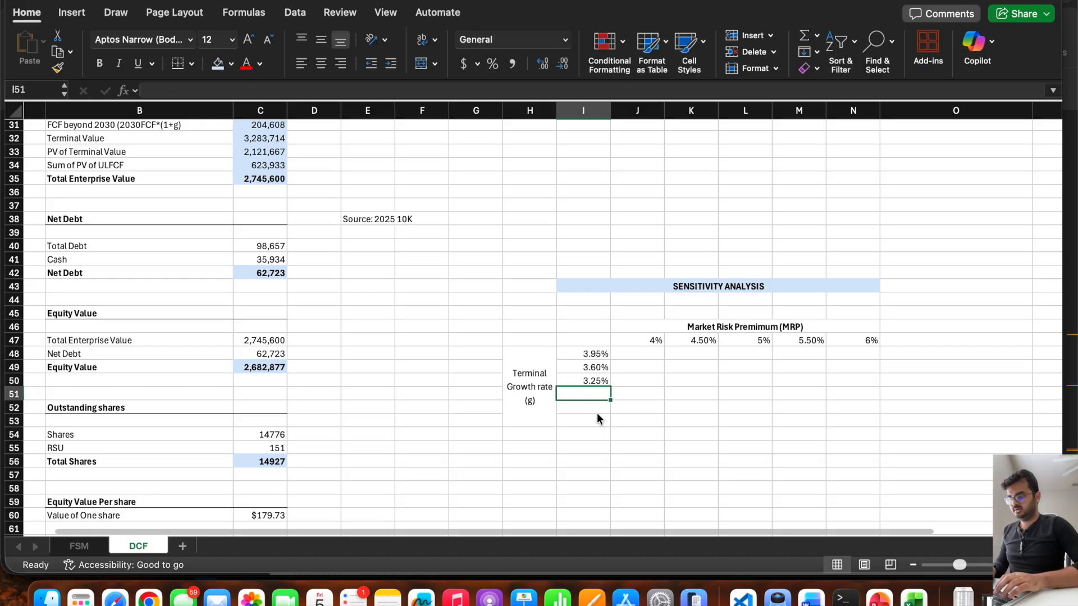
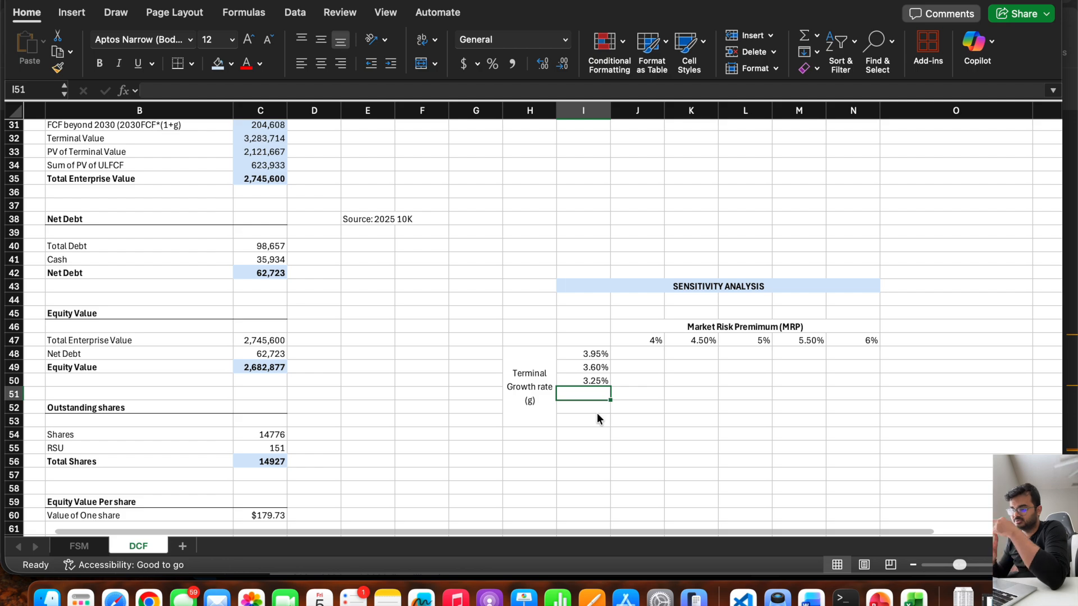
Change the terminal growth rates above the middle value to 3.5% in I49 and 3.75% in I48.
{"action": "key", "text": "Up"}
{"action": "key", "text": "Up"}
{"action": "type", "text": "3.5"}
{"action": "key", "text": "Up"}
{"action": "type", "text": "3.75"}
{"action": "key", "text": "Return"}
{"action": "key", "text": "Return"}
{"action": "key", "text": "Return"}
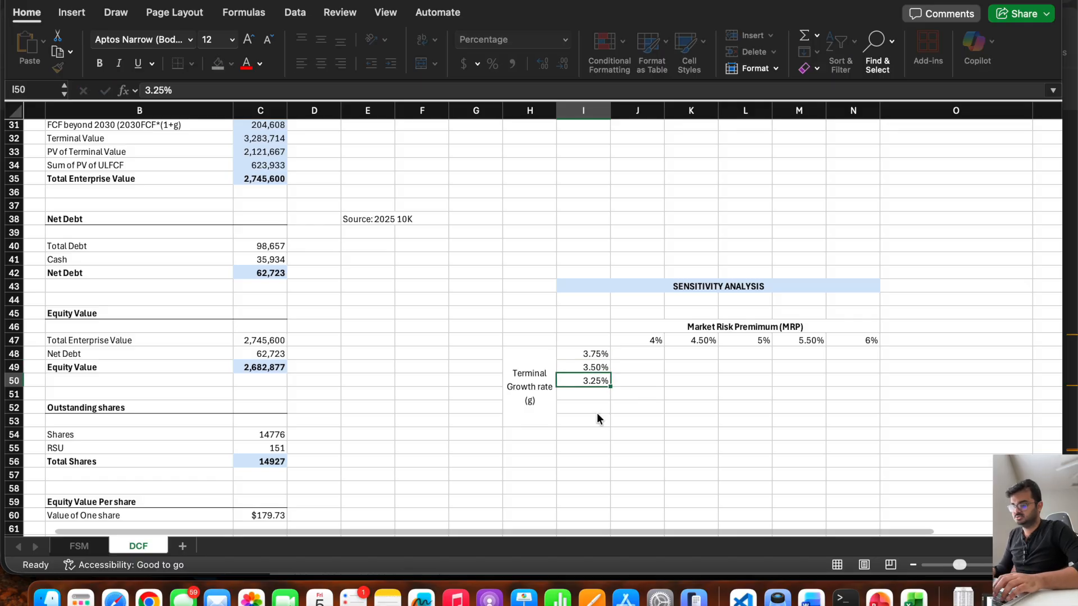
Enter the terminal growth rates below the middle value: 3.00% in I51 and 2.75% in I52.
{"action": "type", "text": "3.00%"}
{"action": "key", "text": "Return"}
{"action": "type", "text": "2"}
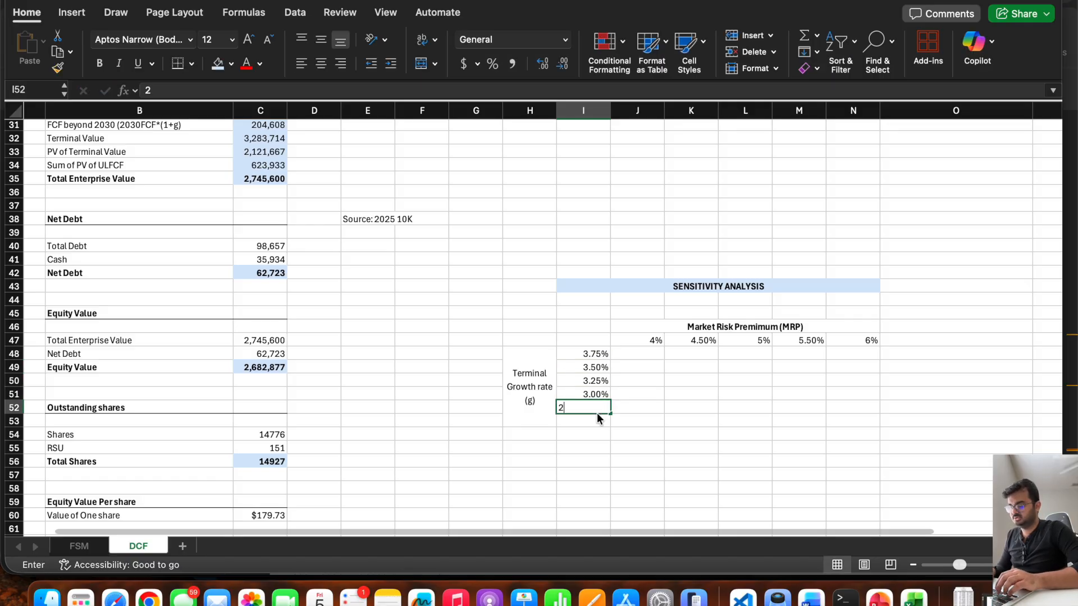
{"action": "type", "text": ".75"}
{"action": "key", "text": "Return"}
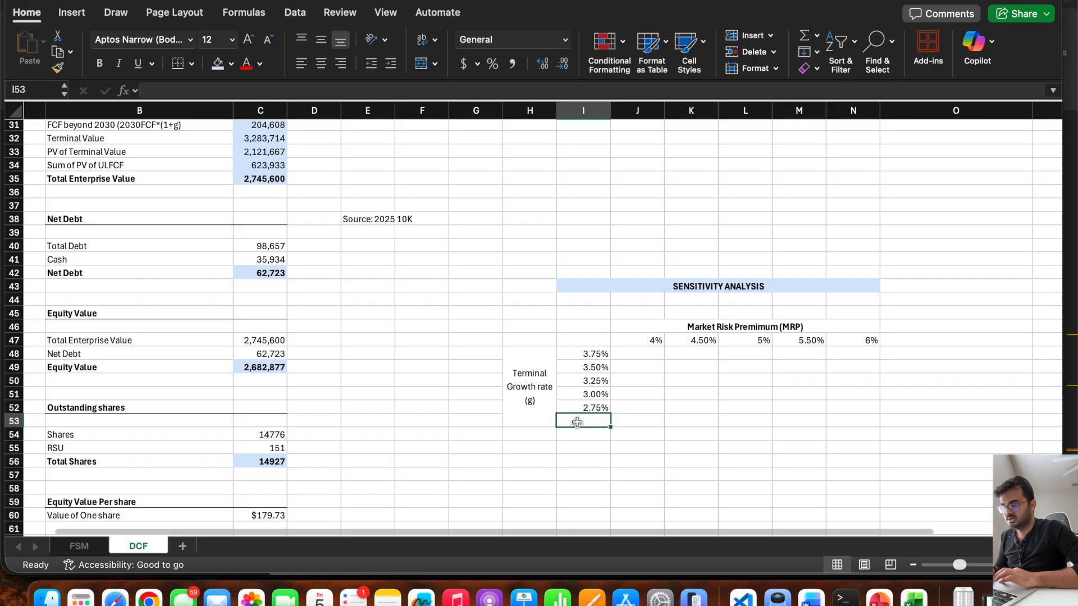
Make the Terminal Growth rate (g) label in the merged cell H48 bold.
{"action": "left_click_drag", "start_coordinate": [588, 336], "coordinate": [847, 402]}
{"action": "left_click", "coordinate": [531, 387]}
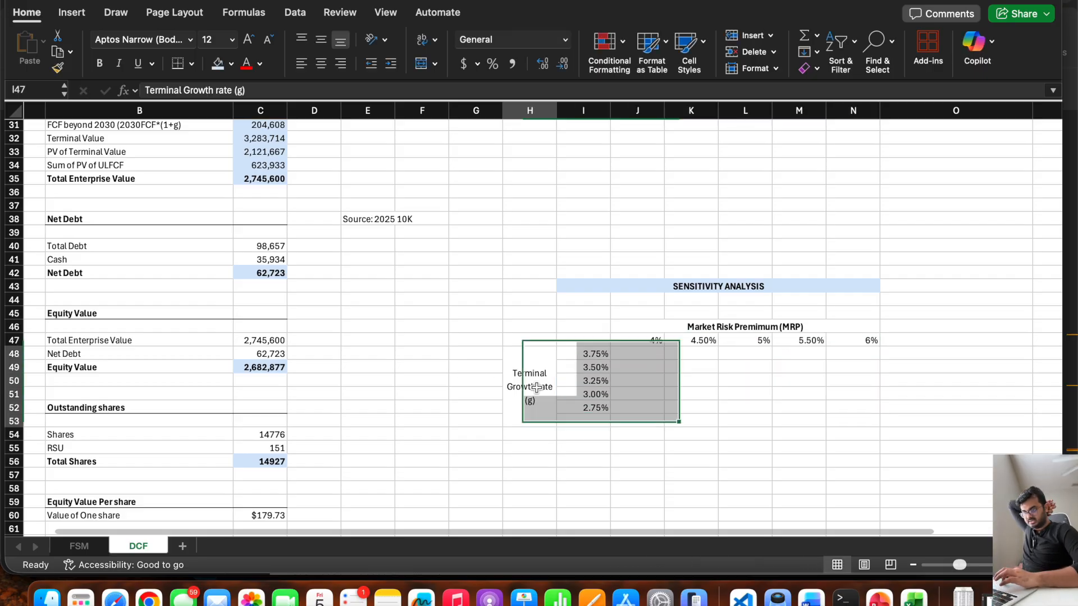
{"action": "key", "text": "super+b"}
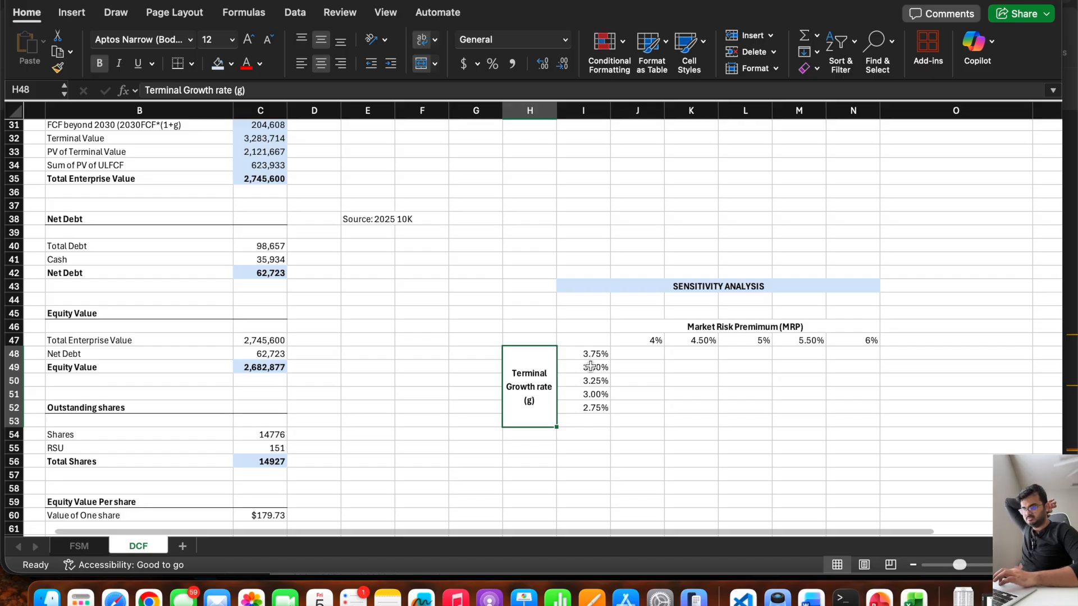
{"action": "left_click", "coordinate": [747, 324]}
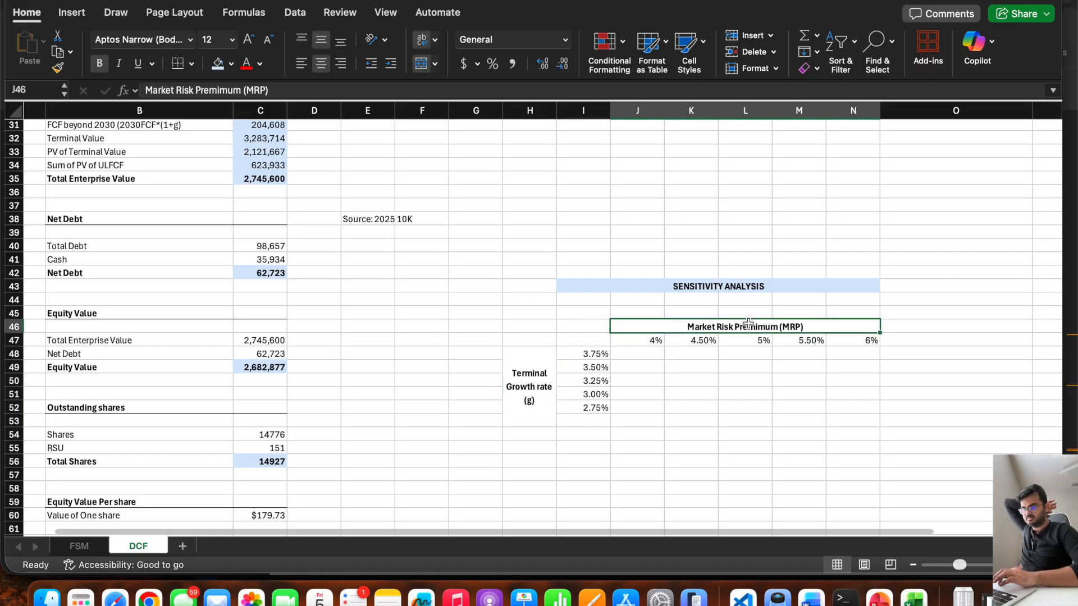
Link the sensitivity table's corner cell I47 to the value of one share with the formula =C60.
{"action": "left_click", "coordinate": [575, 339]}
{"action": "type", "text": "="}
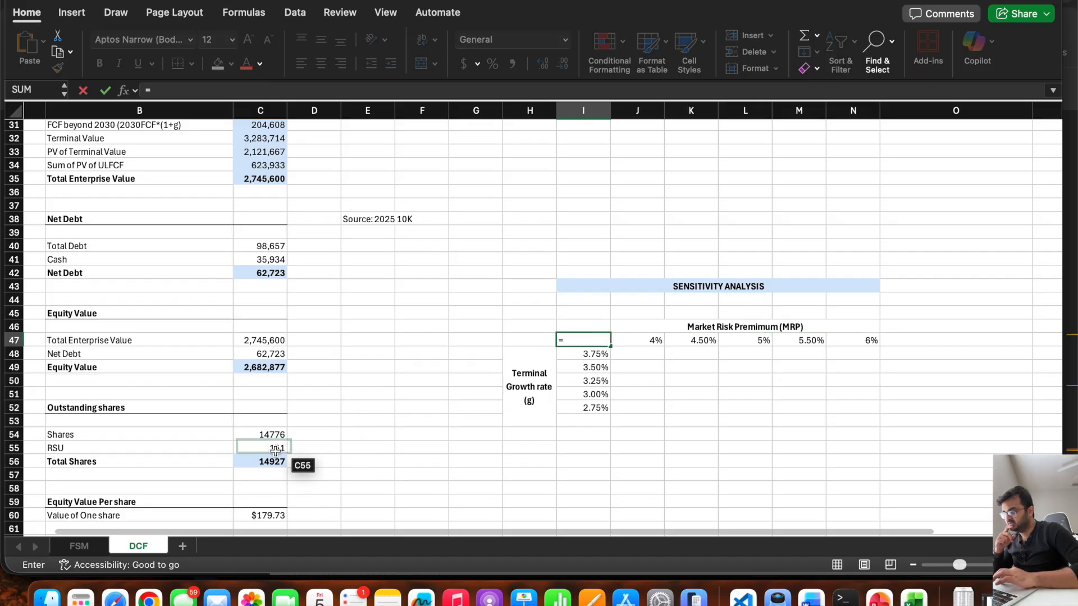
{"action": "scroll", "coordinate": [351, 406], "scroll_direction": "down", "scroll_amount": 4}
{"action": "left_click", "coordinate": [290, 413]}
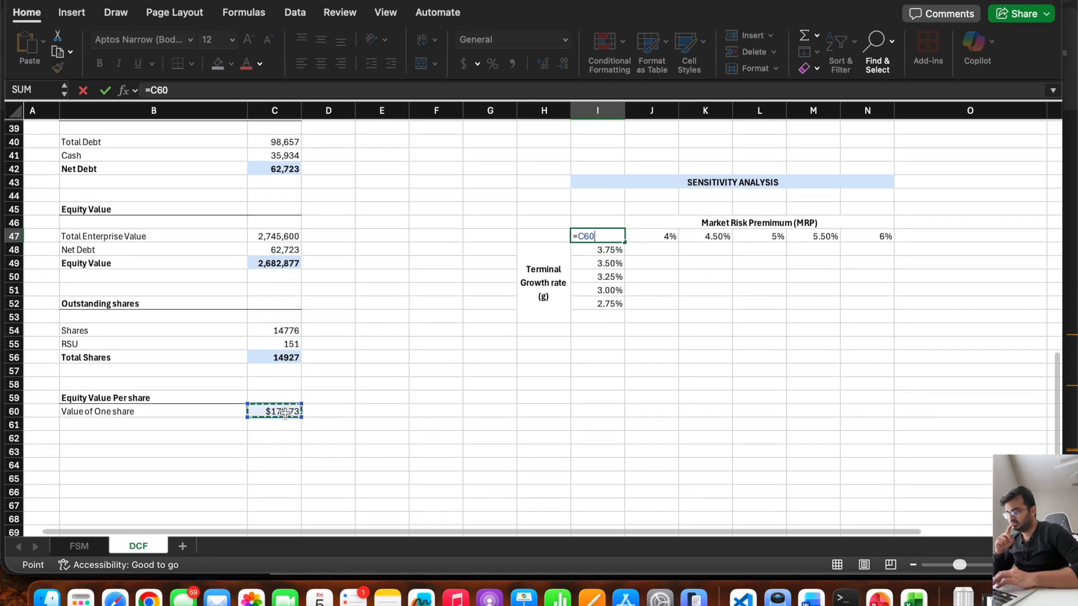
{"action": "key", "text": "Return"}
{"action": "left_click", "coordinate": [604, 237]}
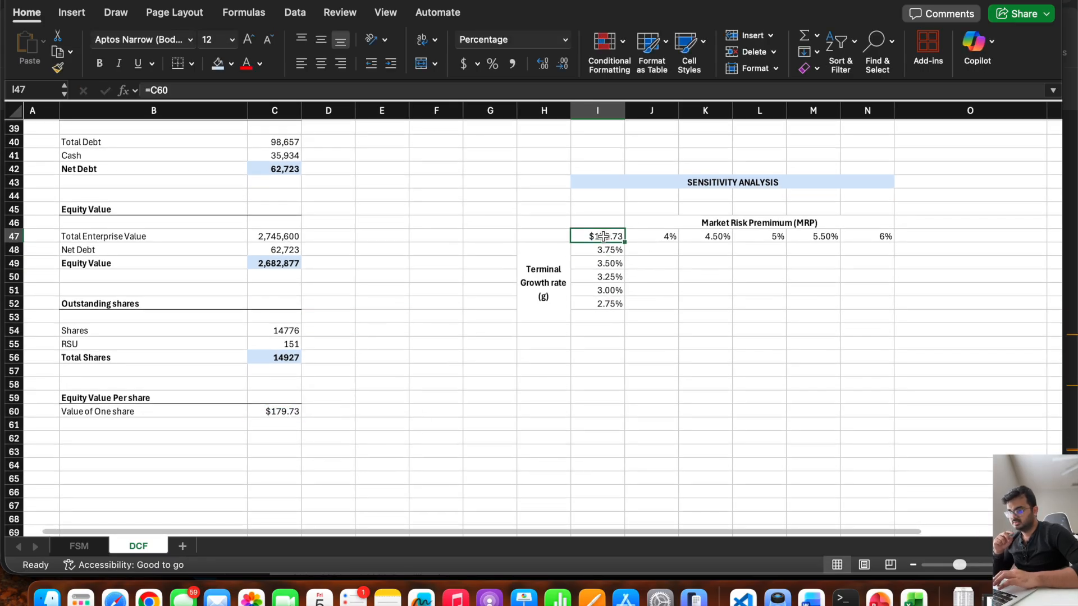
Start a What-If data table on I47:N52 and set its row input cell to the market risk premium in P11.
{"action": "left_click_drag", "start_coordinate": [594, 237], "coordinate": [849, 303]}
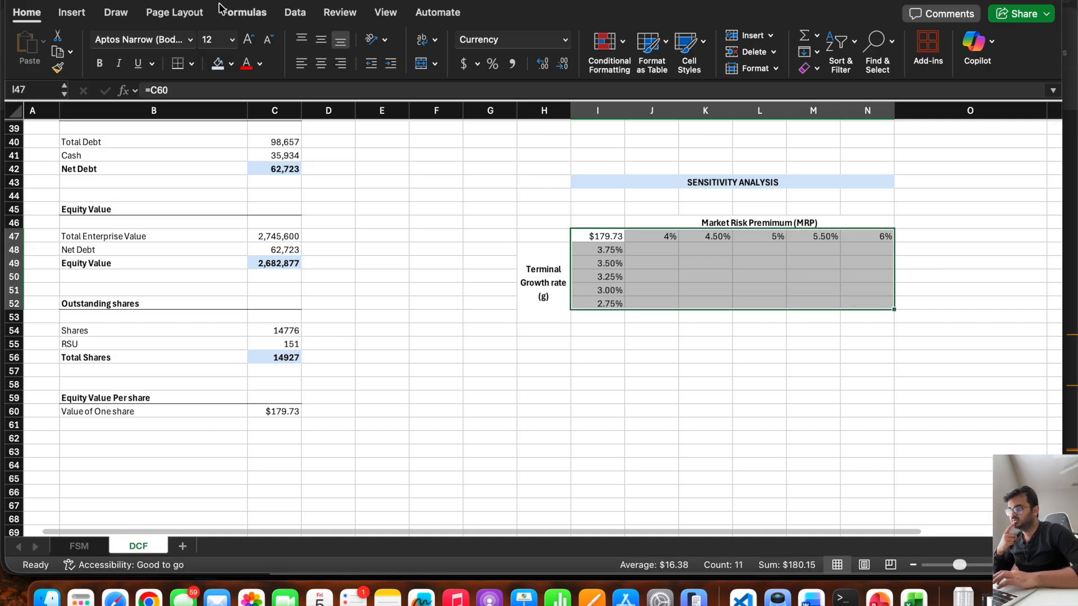
{"action": "left_click", "coordinate": [295, 12]}
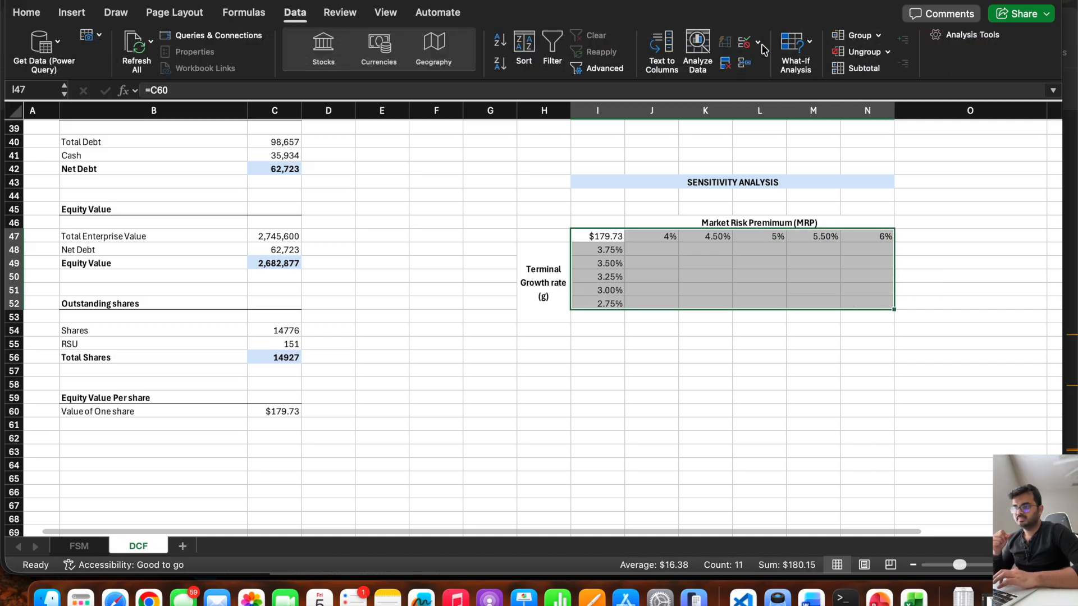
{"action": "left_click", "coordinate": [758, 42]}
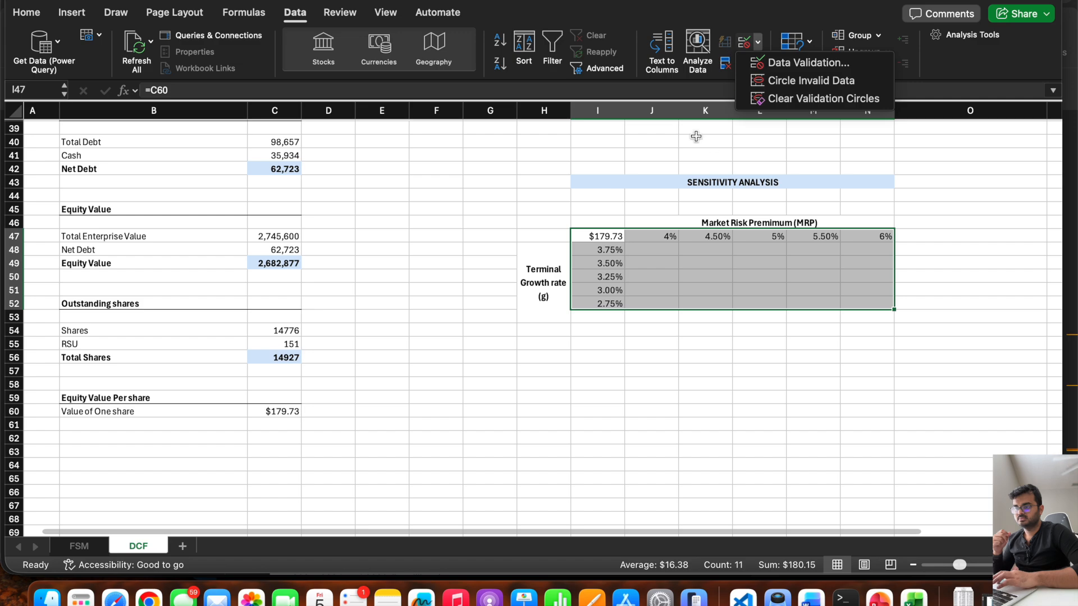
{"action": "left_click", "coordinate": [811, 43]}
{"action": "left_click", "coordinate": [812, 42]}
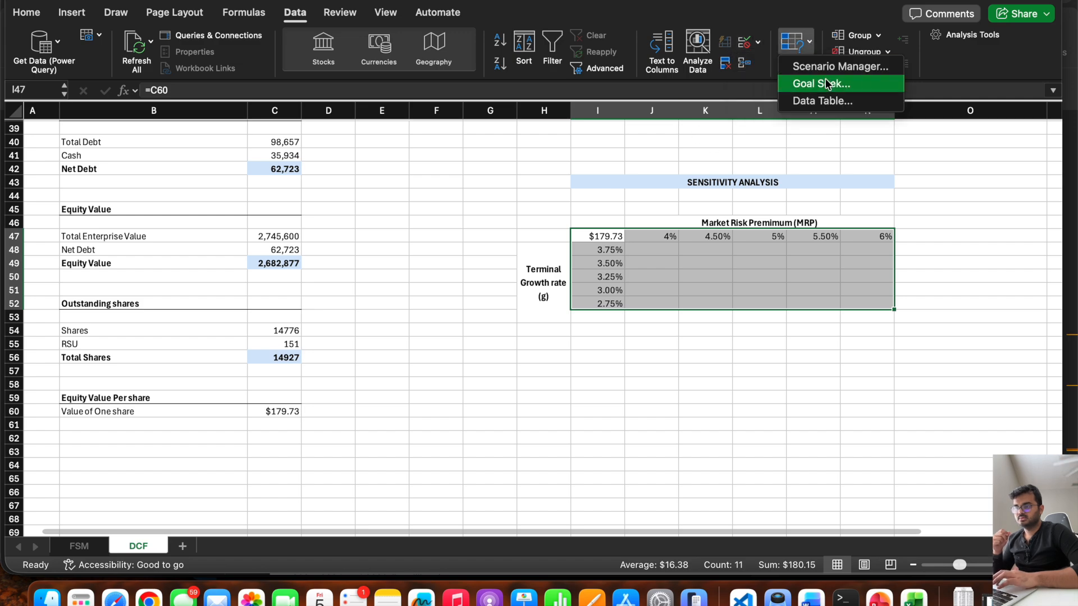
{"action": "left_click", "coordinate": [823, 101]}
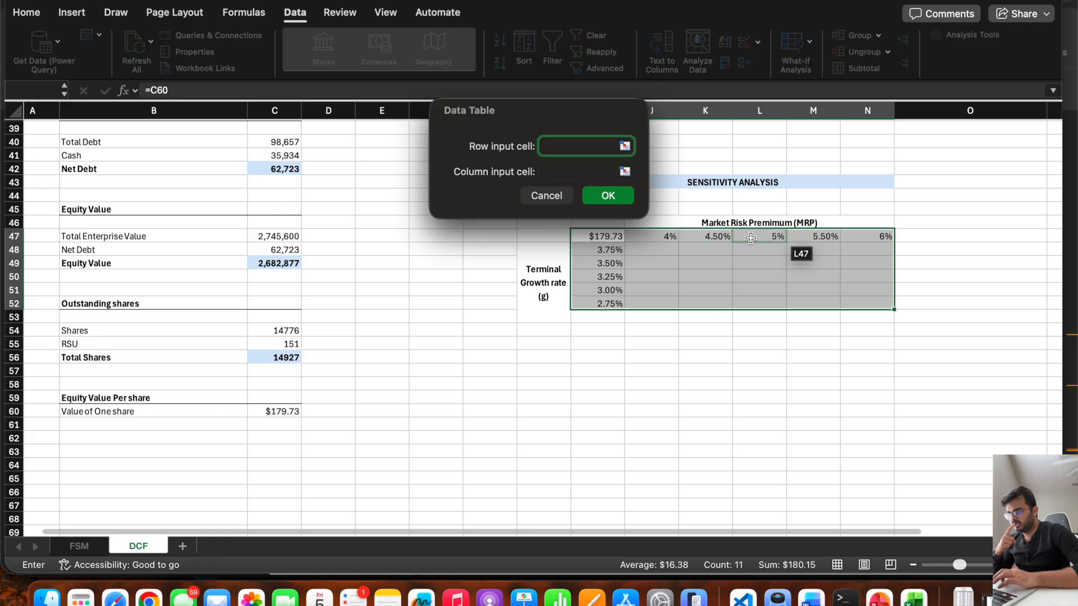
{"action": "scroll", "coordinate": [858, 211], "scroll_direction": "up", "scroll_amount": 10}
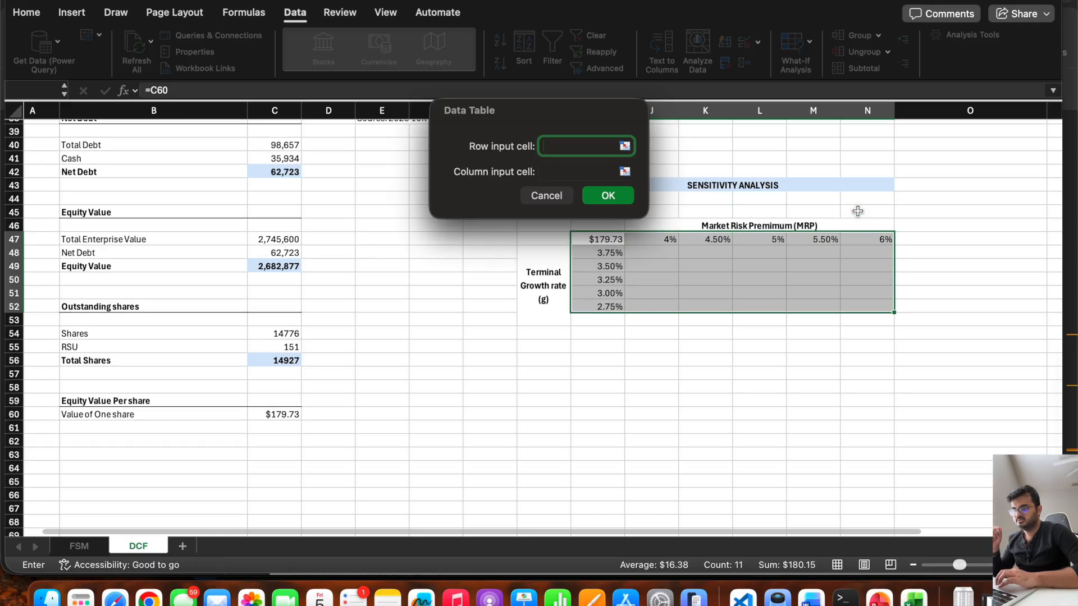
{"action": "scroll", "coordinate": [858, 211], "scroll_direction": "right", "scroll_amount": 5}
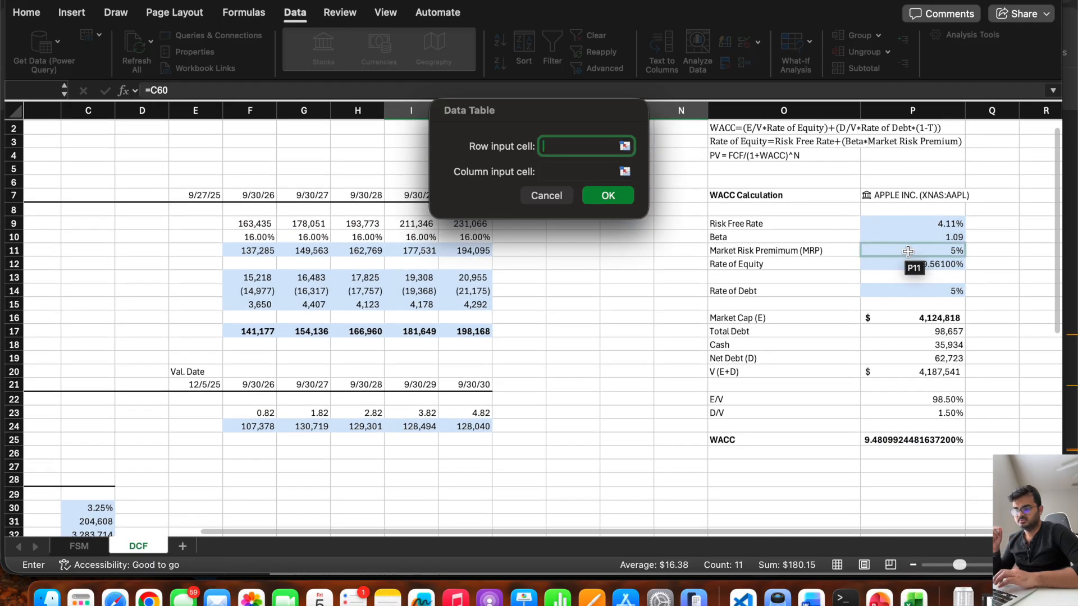
{"action": "left_click", "coordinate": [907, 252]}
{"action": "key", "text": "Tab"}
Set the data table's column input cell to the perpetual growth rate in C30 and generate the table.
{"action": "scroll", "coordinate": [372, 403], "scroll_direction": "down", "scroll_amount": 20}
{"action": "scroll", "coordinate": [371, 403], "scroll_direction": "left", "scroll_amount": 2}
{"action": "scroll", "coordinate": [372, 403], "scroll_direction": "up", "scroll_amount": 14}
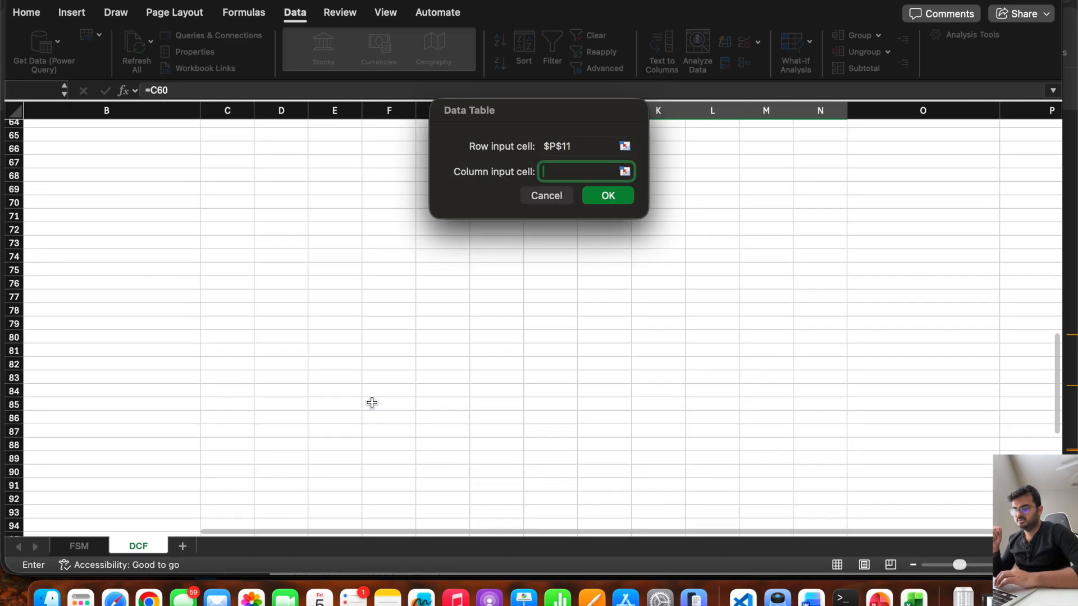
{"action": "scroll", "coordinate": [372, 403], "scroll_direction": "up", "scroll_amount": 10}
{"action": "scroll", "coordinate": [371, 403], "scroll_direction": "left", "scroll_amount": 1}
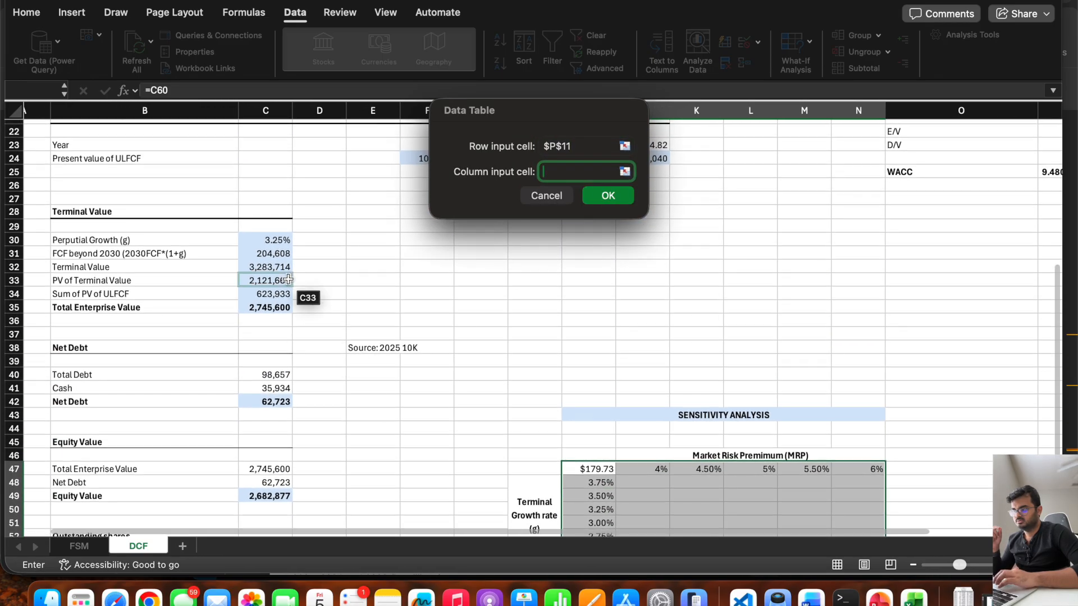
{"action": "left_click", "coordinate": [267, 241]}
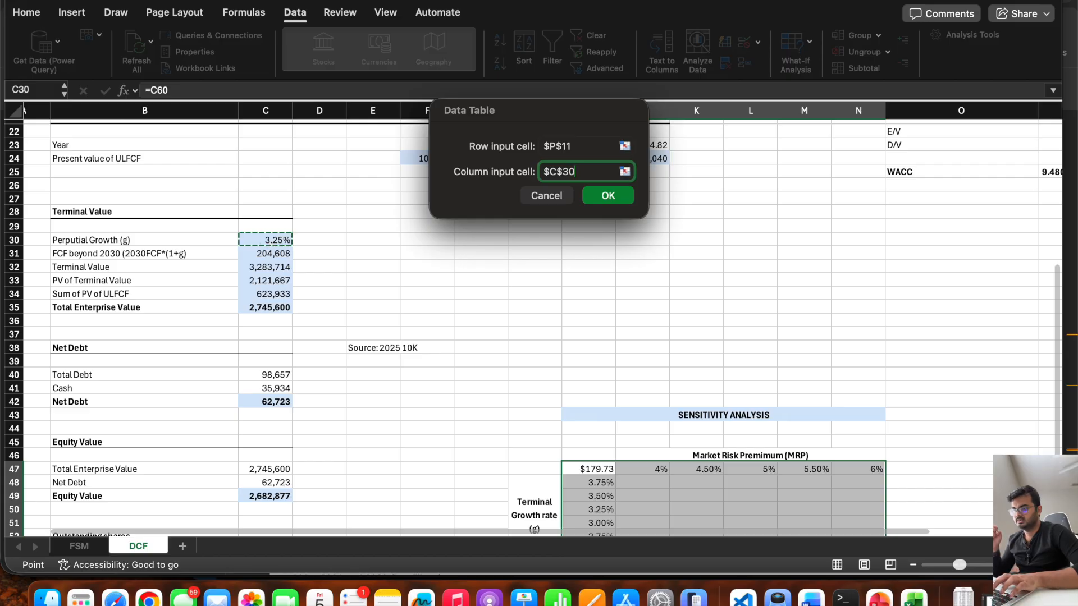
{"action": "key", "text": "Return"}
{"action": "scroll", "coordinate": [633, 344], "scroll_direction": "down", "scroll_amount": 5}
{"action": "left_click", "coordinate": [628, 290]}
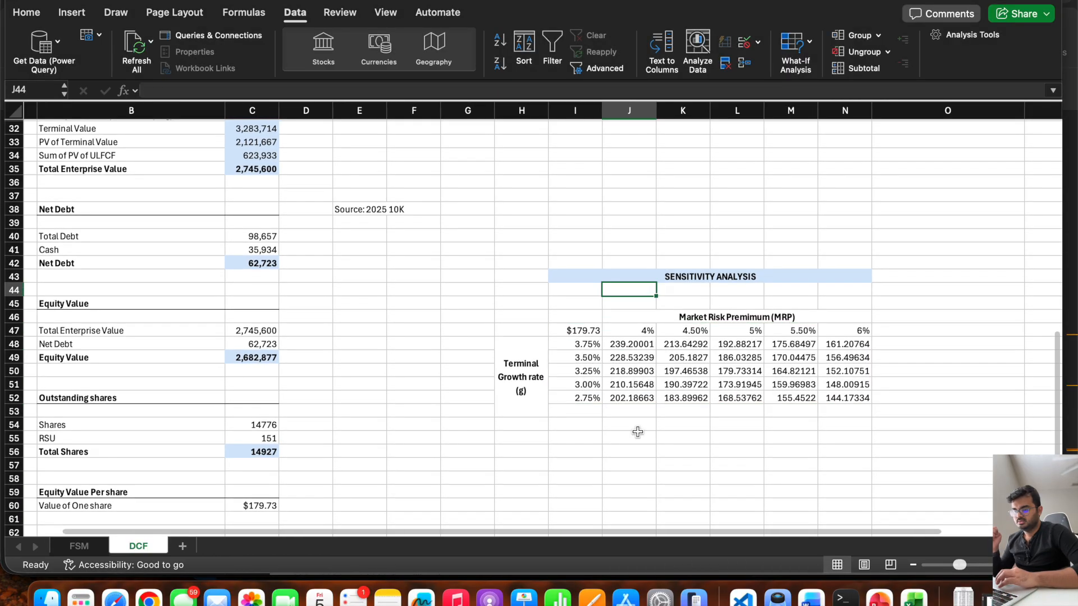
Format the share values in J48:N52 as numbers with two decimal places.
{"action": "left_click_drag", "start_coordinate": [620, 338], "coordinate": [847, 397]}
{"action": "left_click", "coordinate": [27, 12]}
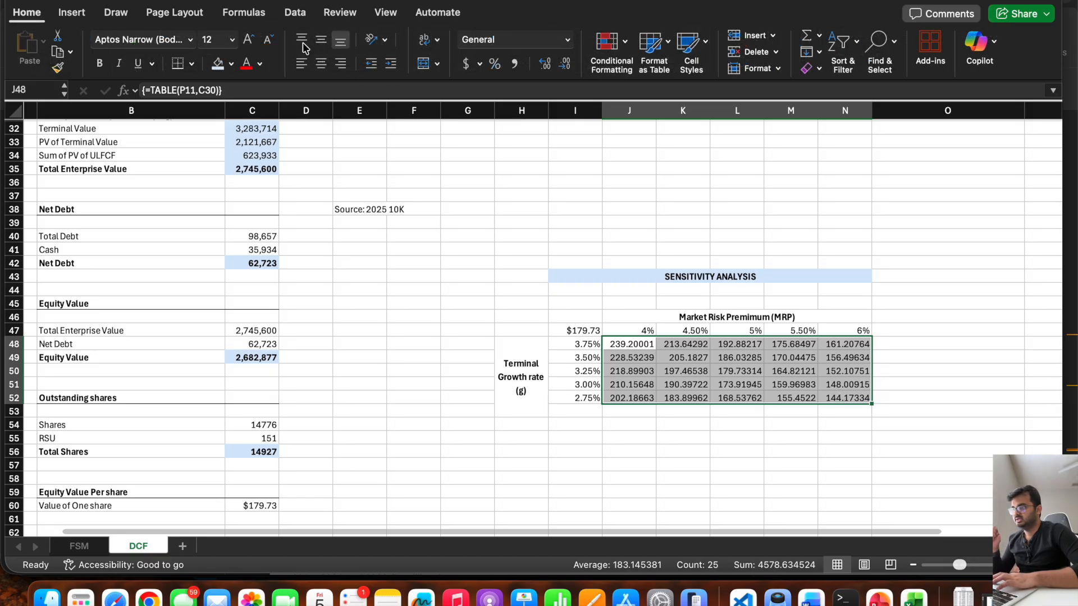
{"action": "left_click", "coordinate": [545, 63]}
{"action": "left_click", "coordinate": [564, 65]}
{"action": "left_click", "coordinate": [564, 65]}
{"action": "left_click", "coordinate": [564, 66]}
{"action": "left_click", "coordinate": [564, 65]}
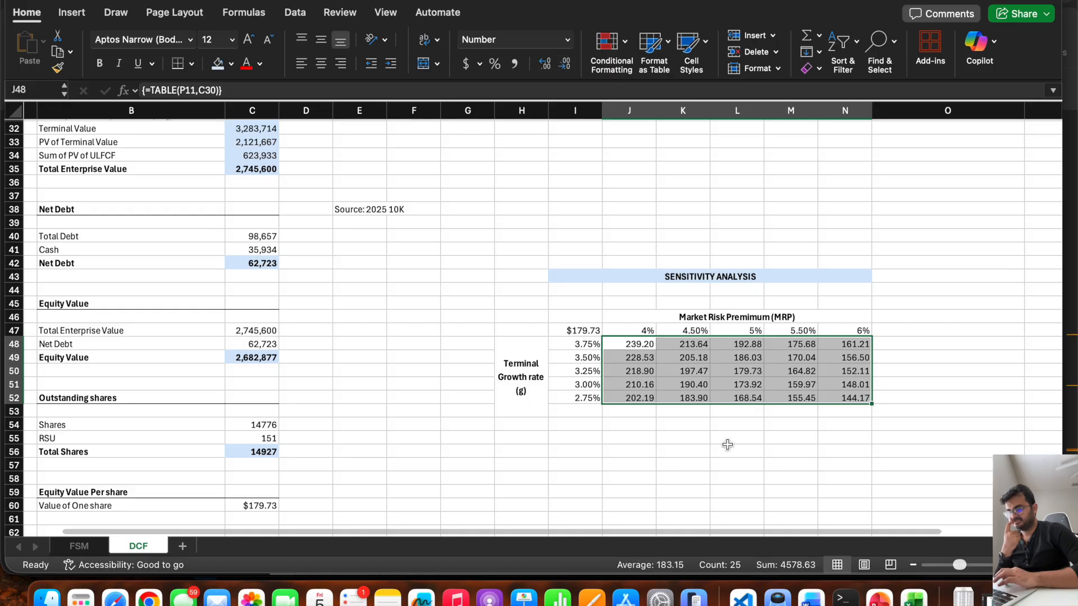
{"action": "left_click", "coordinate": [682, 457]}
Add a right border to I47:I52 and a bottom border to the table's header row I47:N47.
{"action": "left_click_drag", "start_coordinate": [570, 330], "coordinate": [572, 400]}
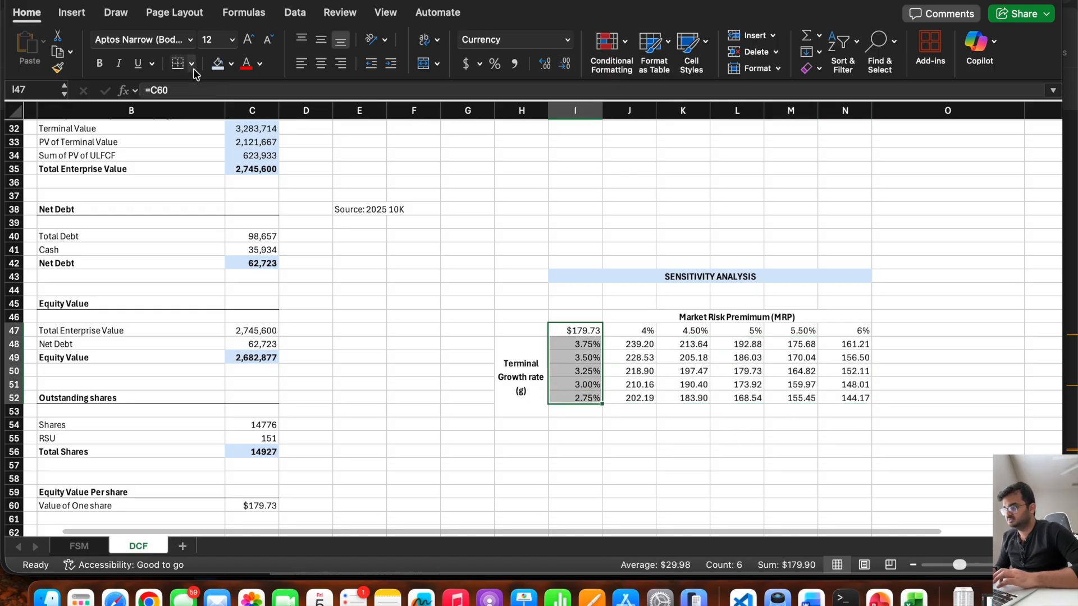
{"action": "left_click", "coordinate": [192, 64]}
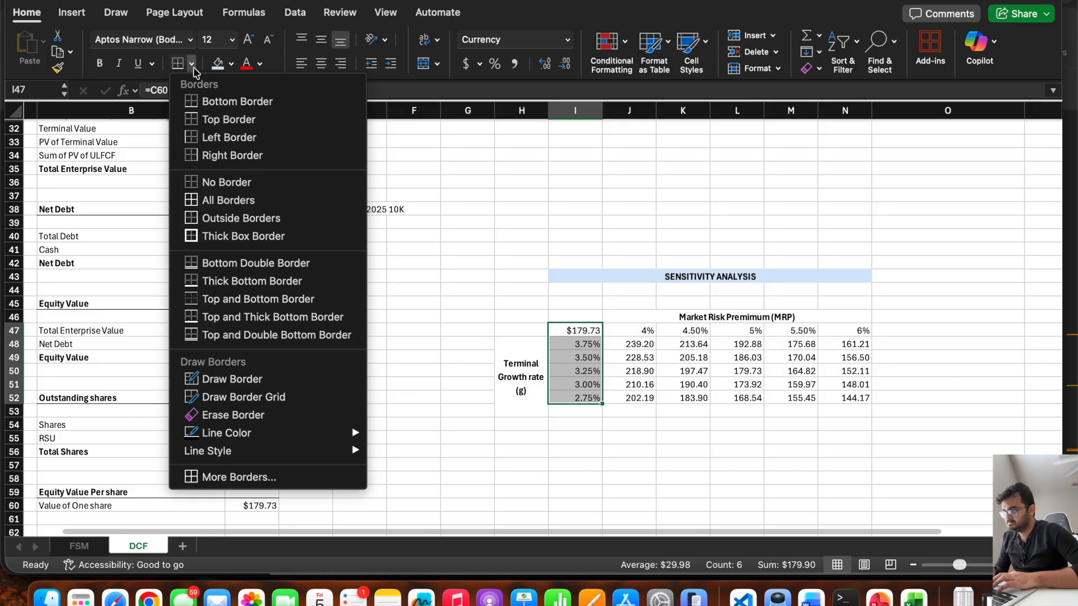
{"action": "left_click", "coordinate": [236, 155]}
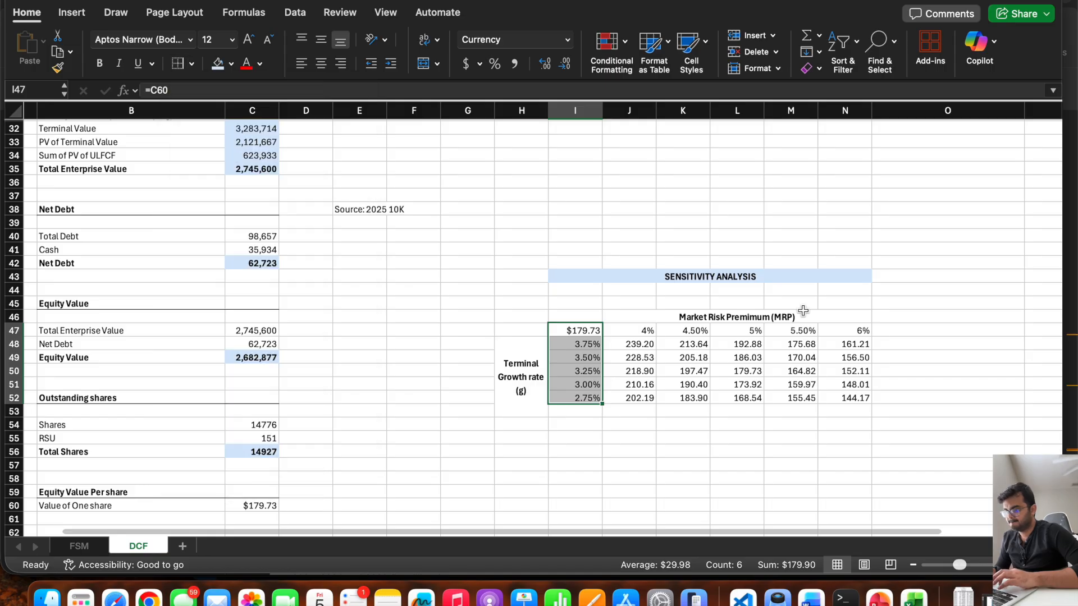
{"action": "left_click_drag", "start_coordinate": [853, 331], "coordinate": [597, 331]}
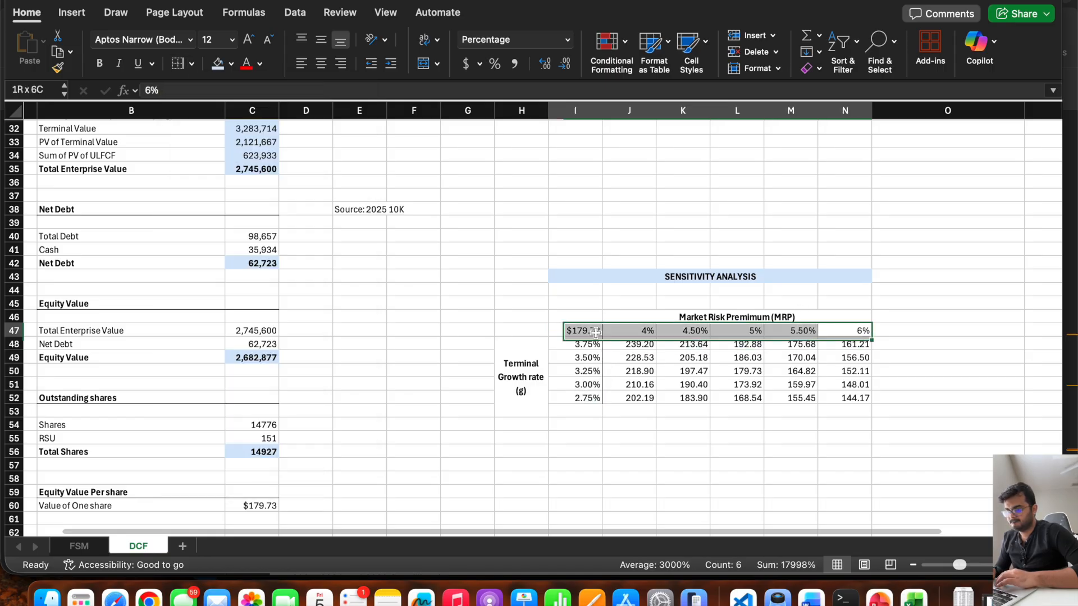
{"action": "left_click", "coordinate": [192, 65]}
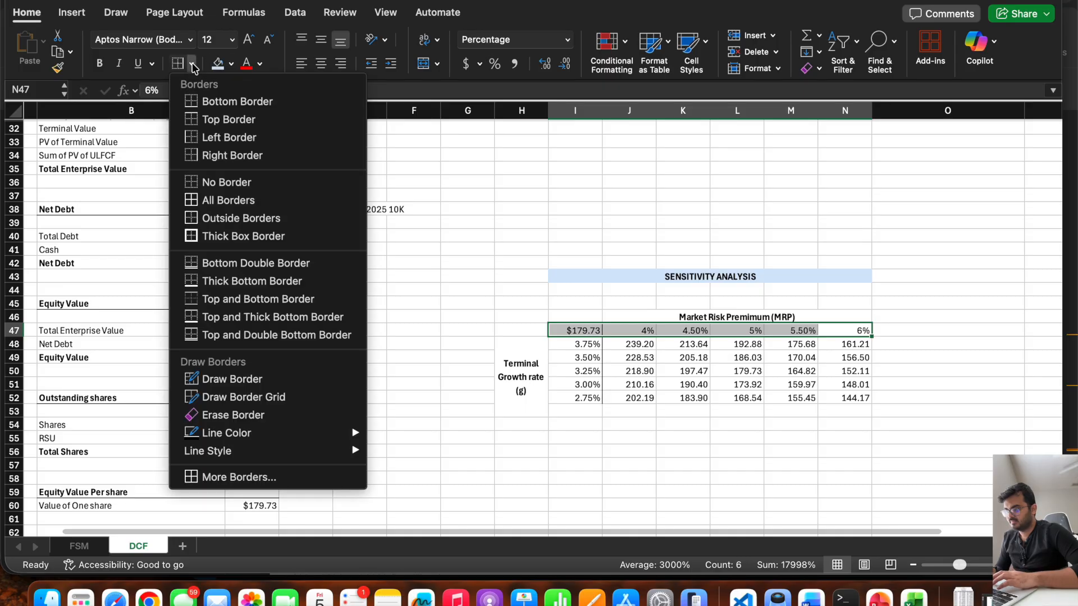
{"action": "left_click", "coordinate": [237, 102]}
{"action": "left_click", "coordinate": [623, 418]}
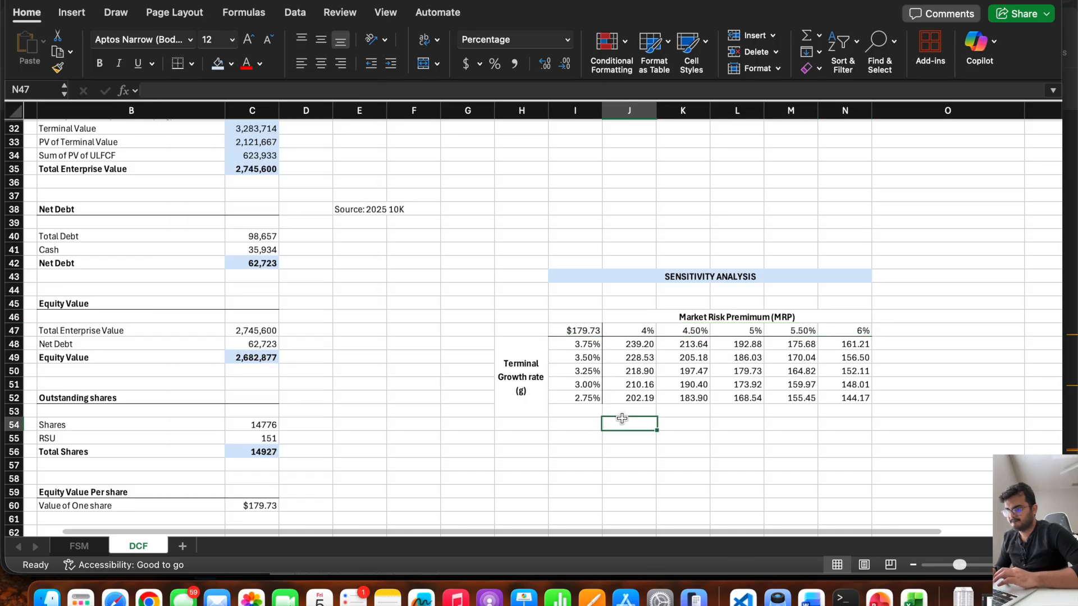
Make the market risk premium values in J47:N47 and the growth rates in I48:I52 bold.
{"action": "left_click_drag", "start_coordinate": [640, 331], "coordinate": [835, 331]}
{"action": "key", "text": "super+b"}
{"action": "left_click", "coordinate": [588, 343]}
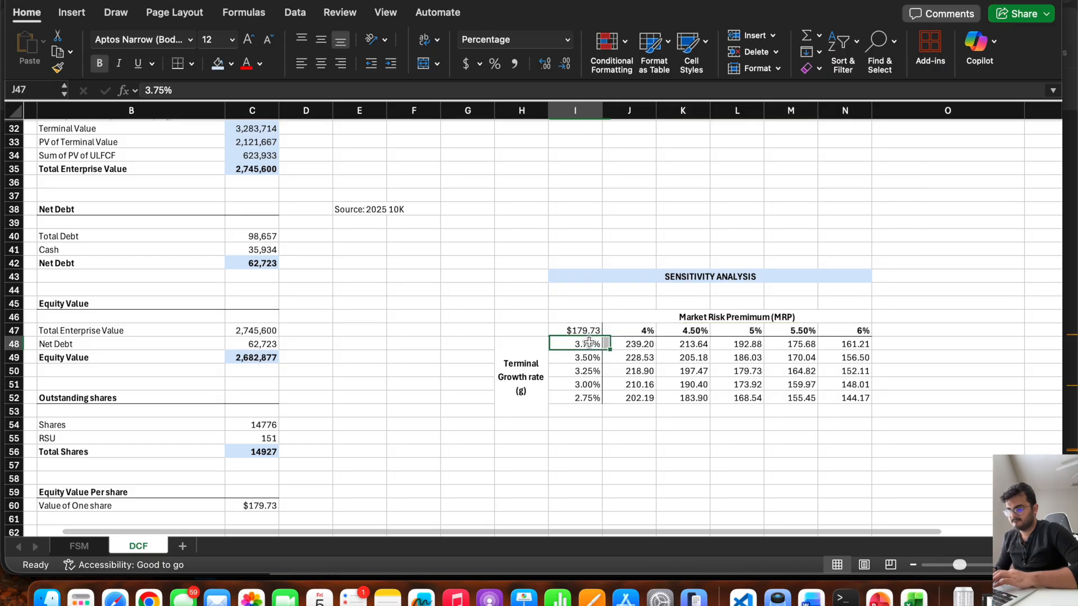
{"action": "left_click_drag", "start_coordinate": [588, 344], "coordinate": [583, 397]}
{"action": "key", "text": "super+b"}
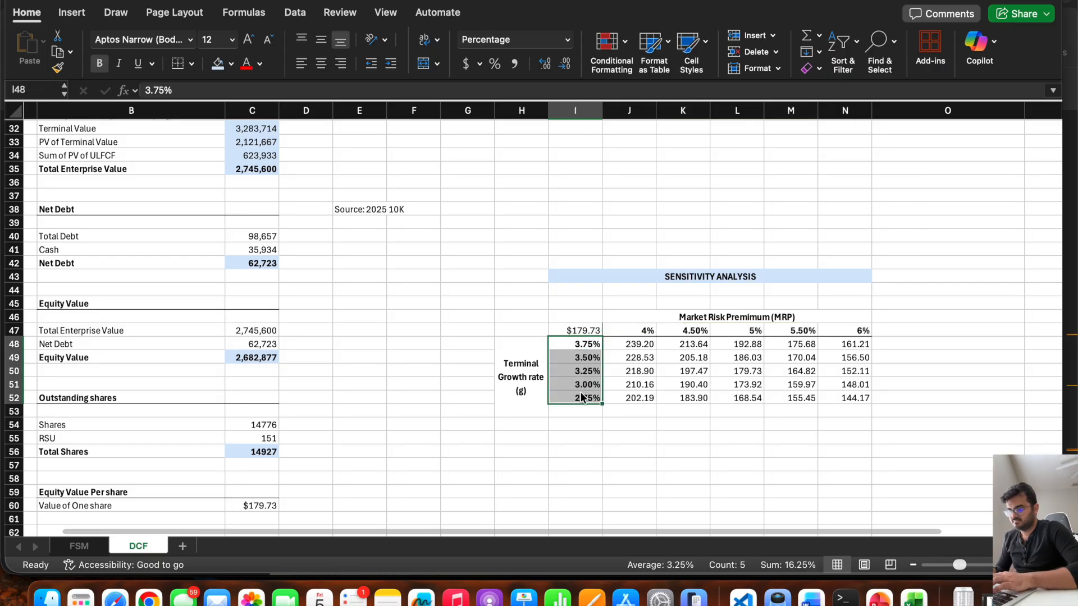
{"action": "left_click", "coordinate": [626, 479]}
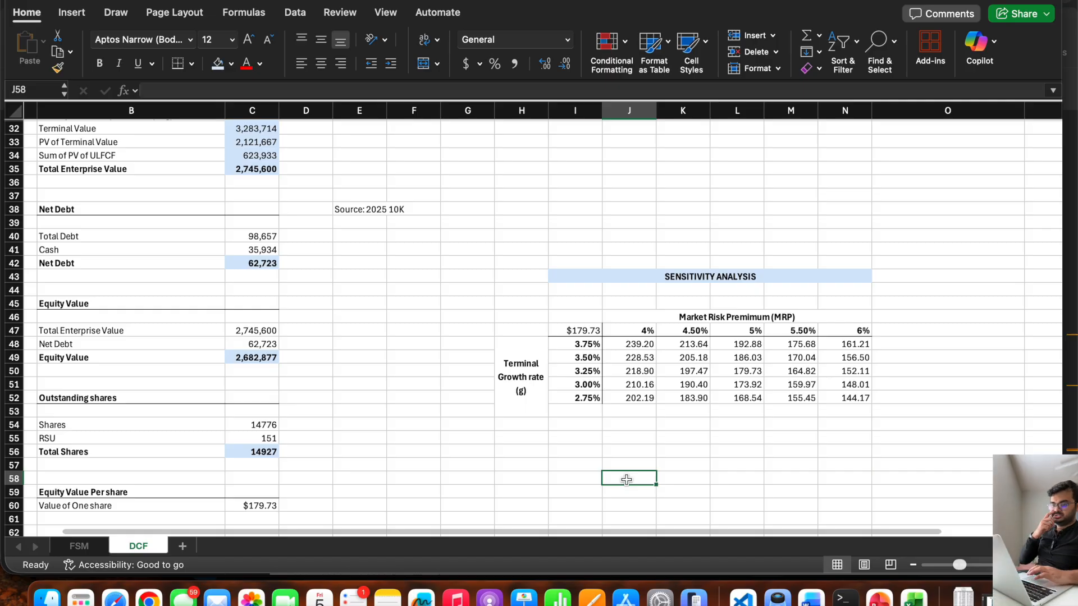
Examine the share value in J48 against its growth rate in I48 and market risk premium in J47.
{"action": "left_click", "coordinate": [640, 344]}
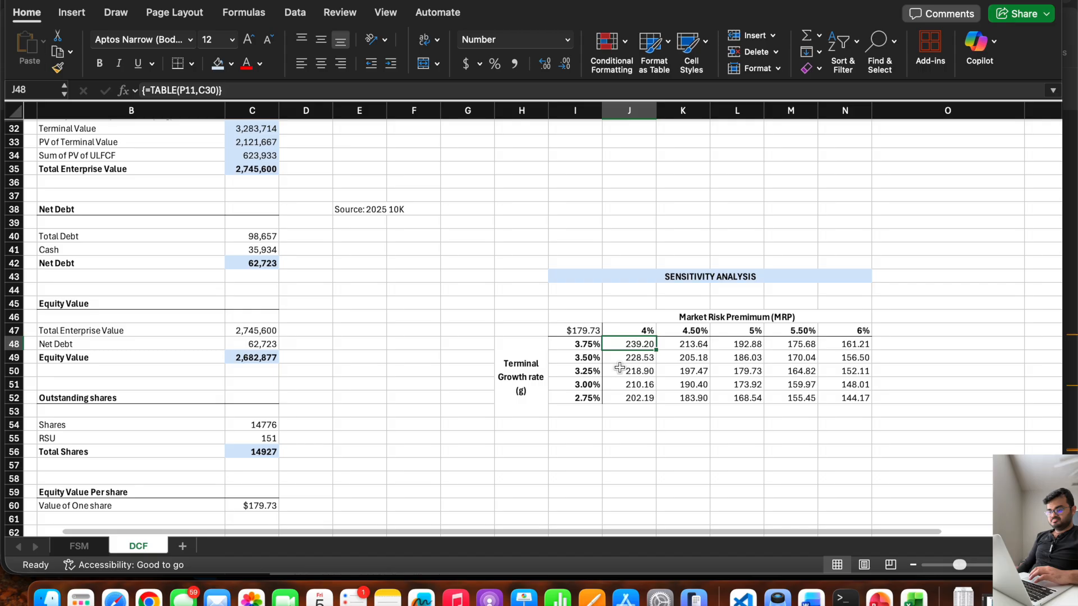
{"action": "left_click", "coordinate": [587, 346]}
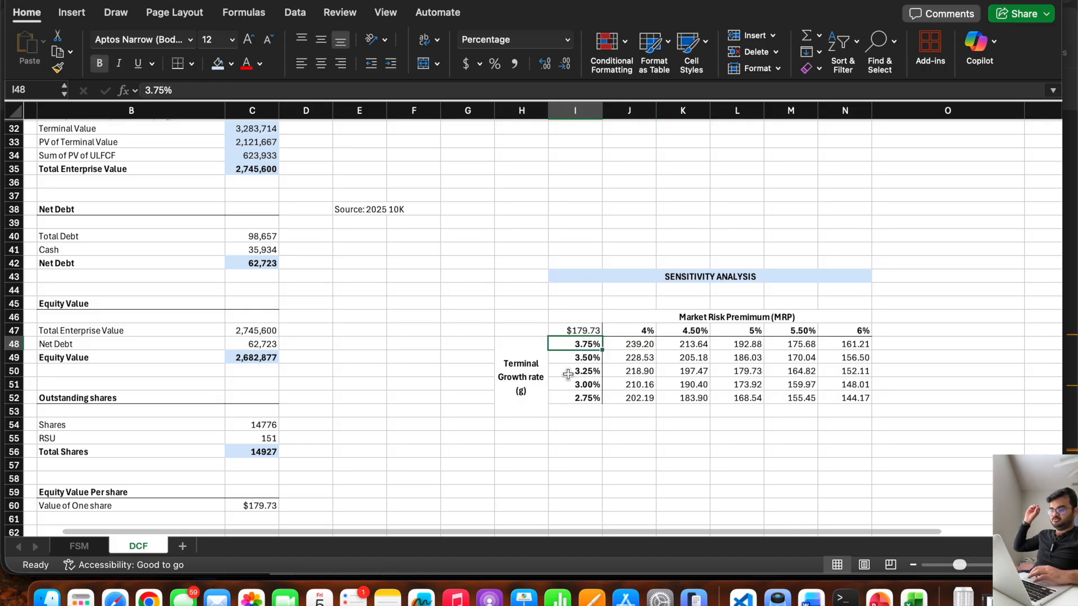
{"action": "left_click", "coordinate": [642, 330]}
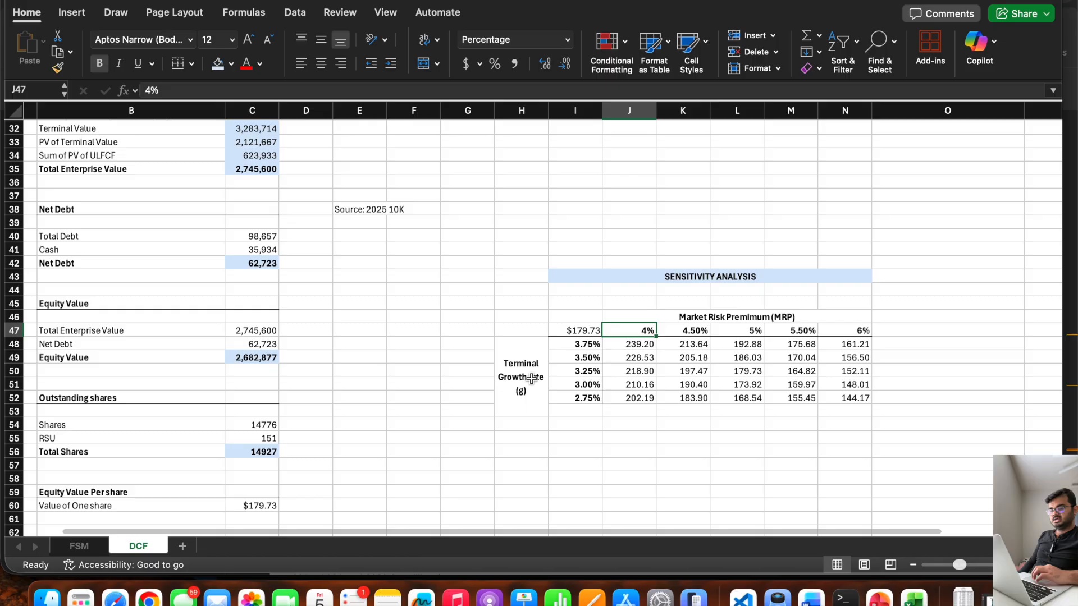
{"action": "left_click", "coordinate": [624, 343]}
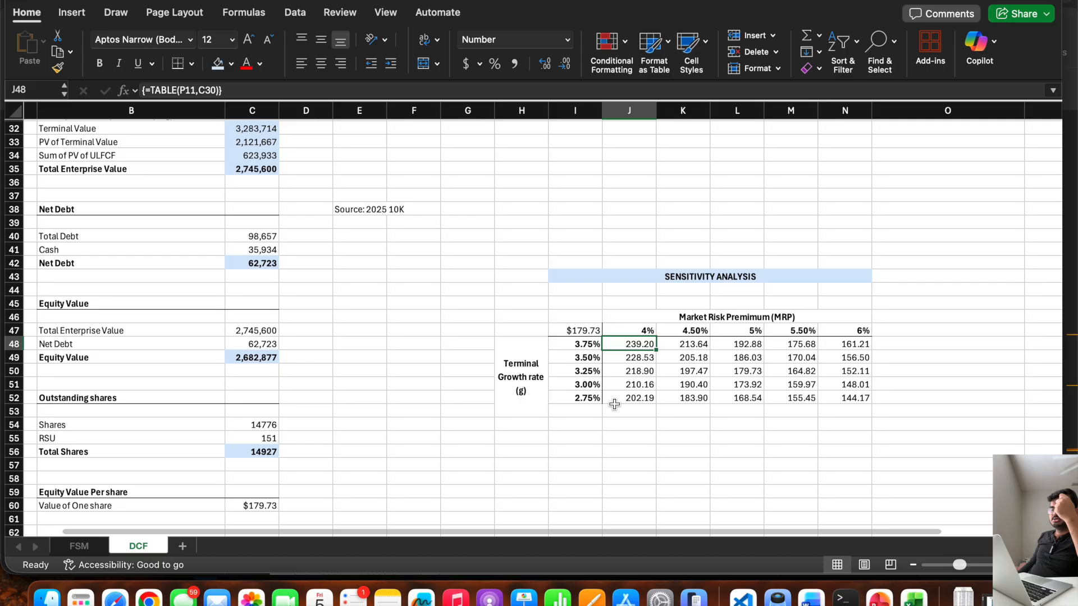
Examine the share value in N48 against its growth rate in I48, and compare the values in J48:N52 with the per-share value in C60.
{"action": "left_click", "coordinate": [859, 347]}
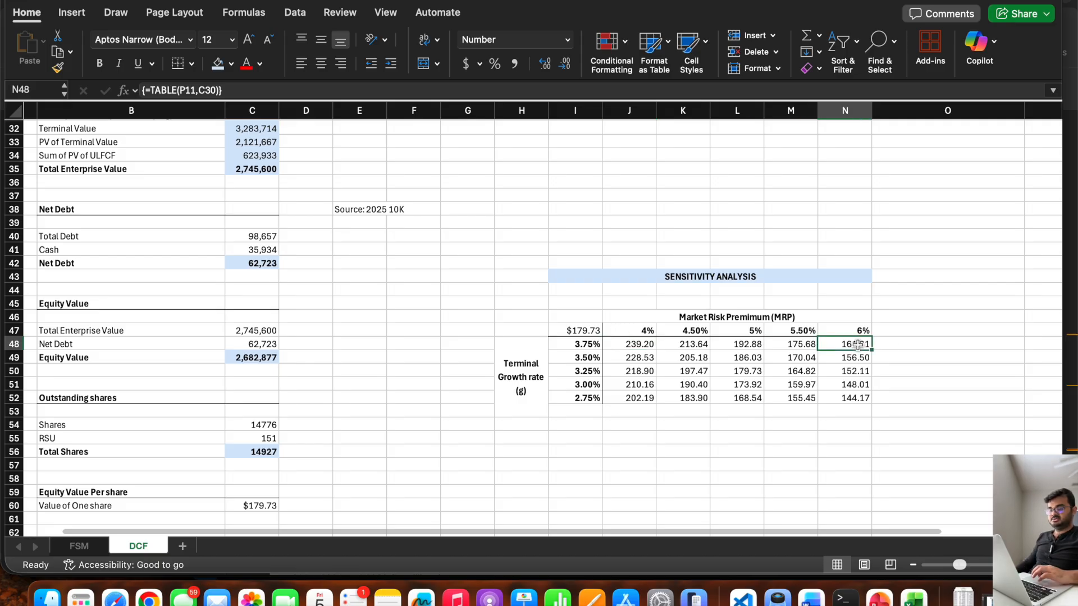
{"action": "left_click", "coordinate": [571, 346]}
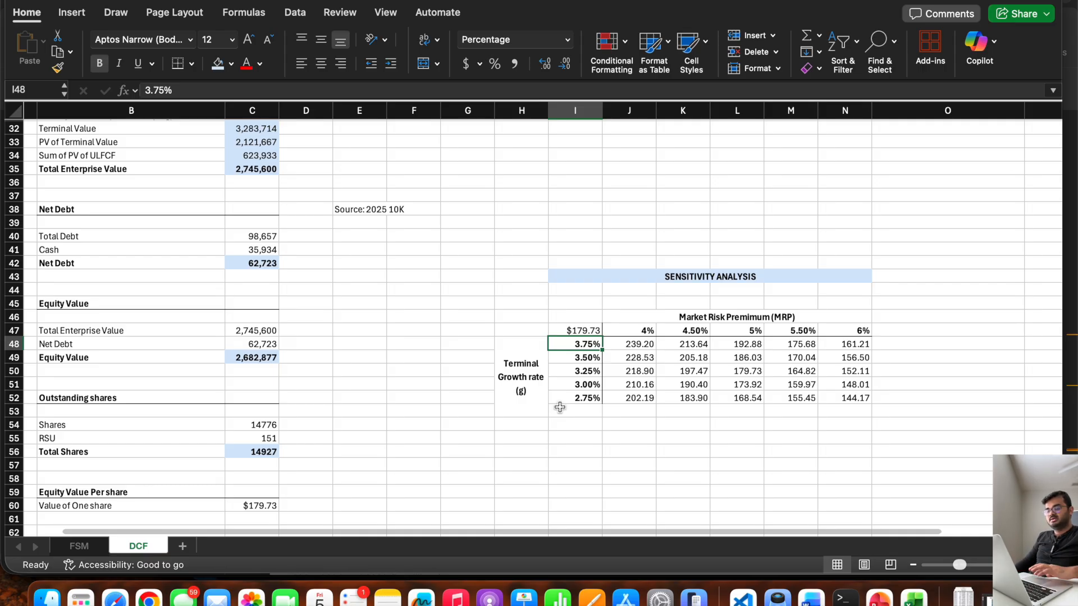
{"action": "left_click", "coordinate": [865, 343]}
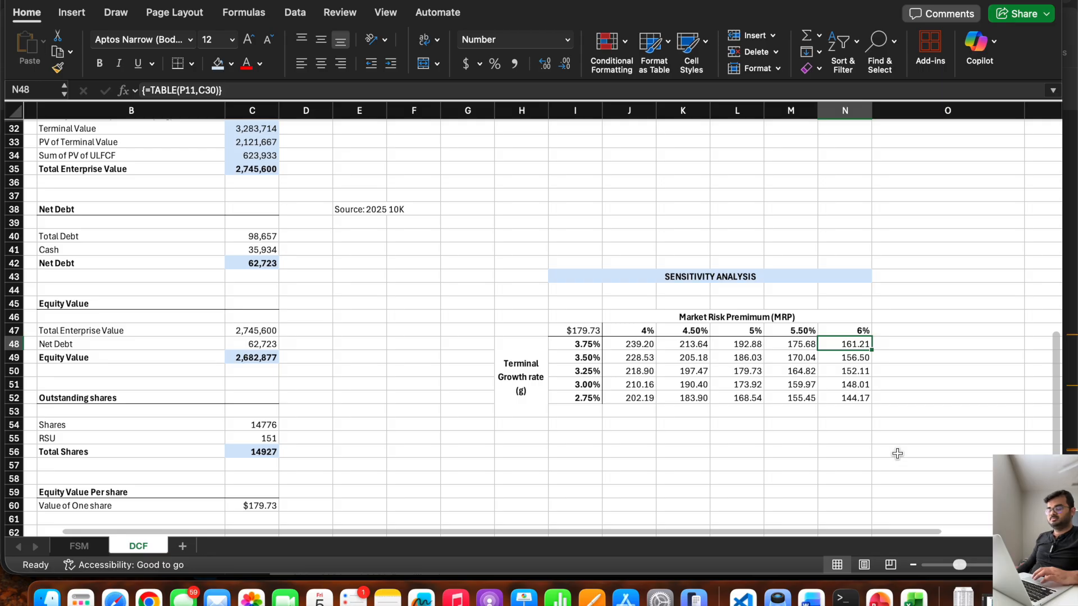
{"action": "left_click_drag", "start_coordinate": [635, 345], "coordinate": [839, 392]}
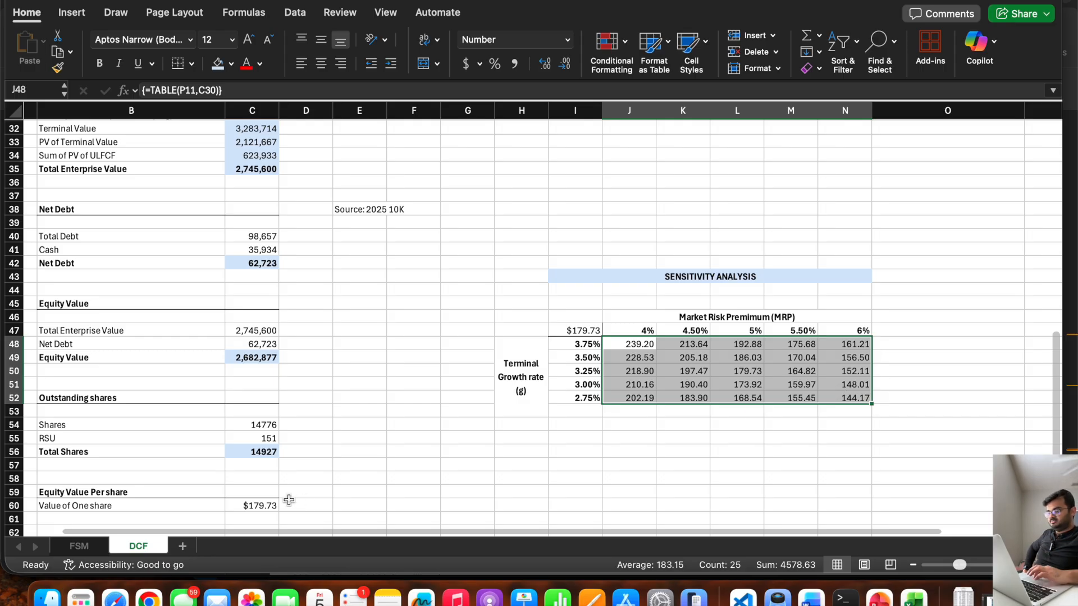
{"action": "left_click", "coordinate": [269, 504]}
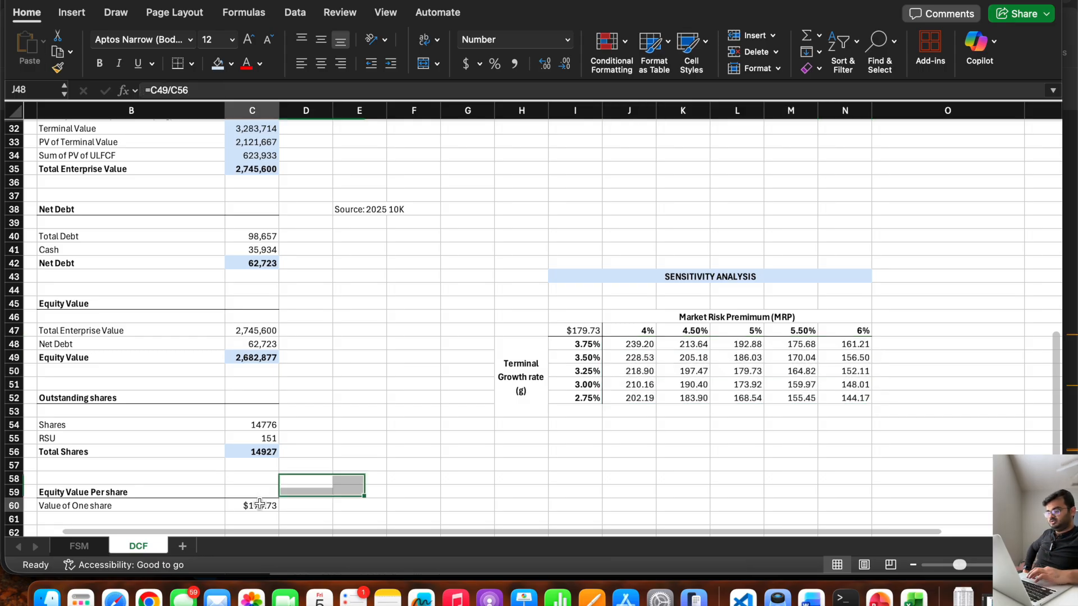
{"action": "left_click", "coordinate": [628, 358]}
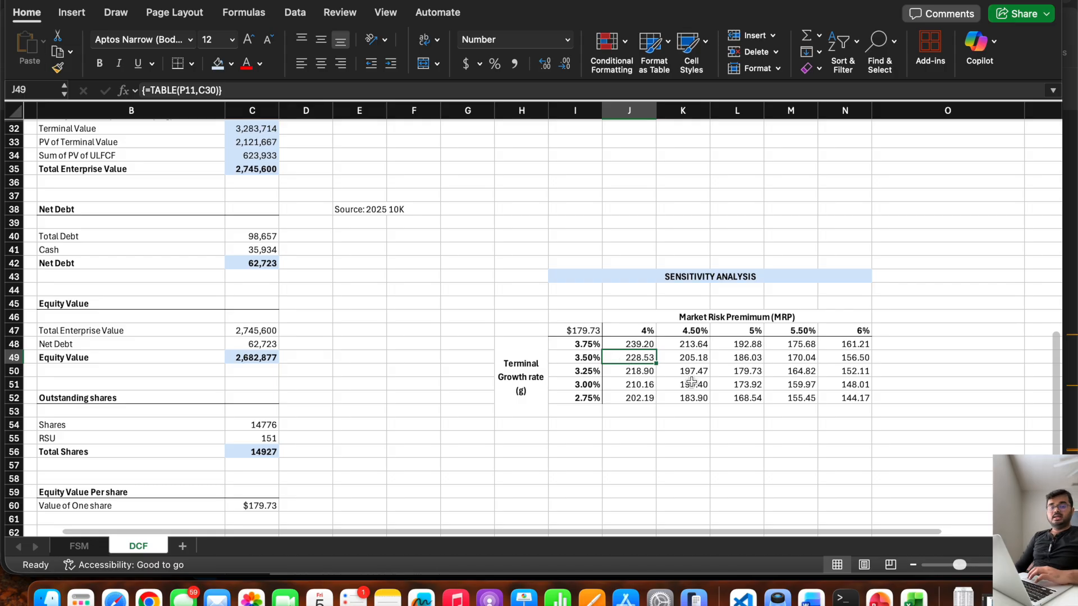